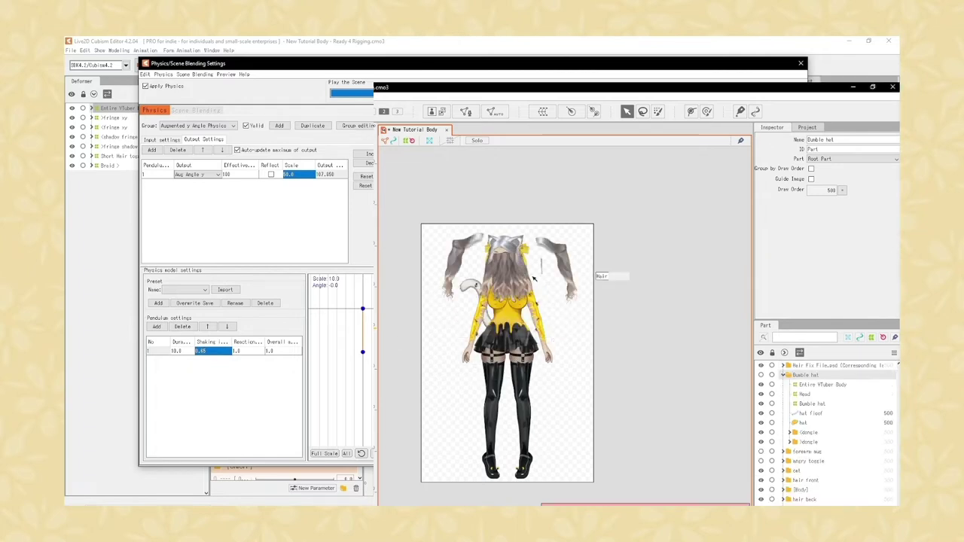
left_click(836, 365)
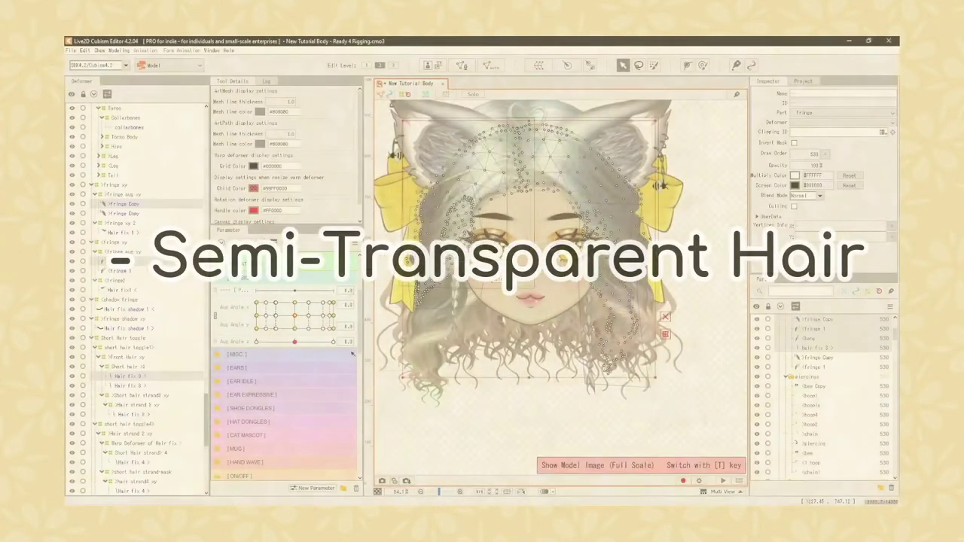
type("69")
key("Return")
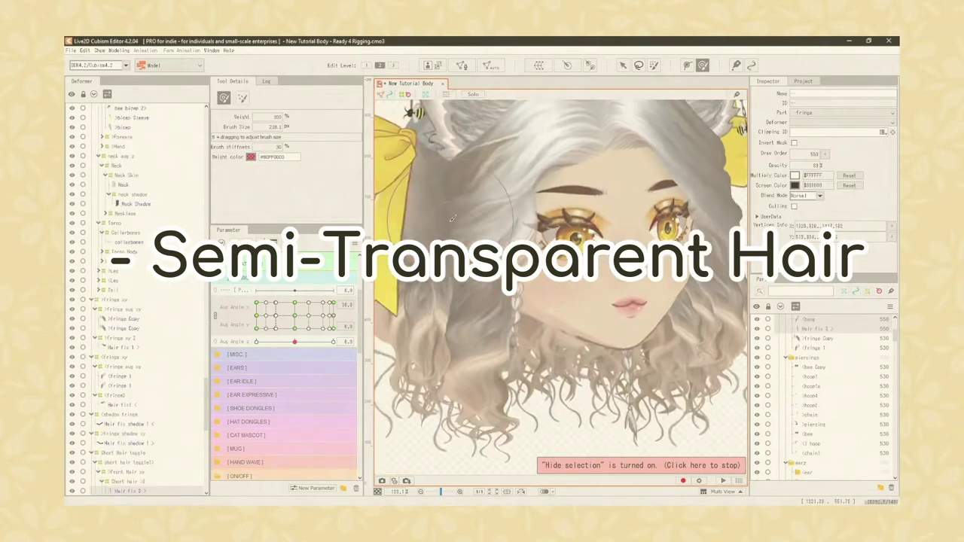
key("ctrl+z")
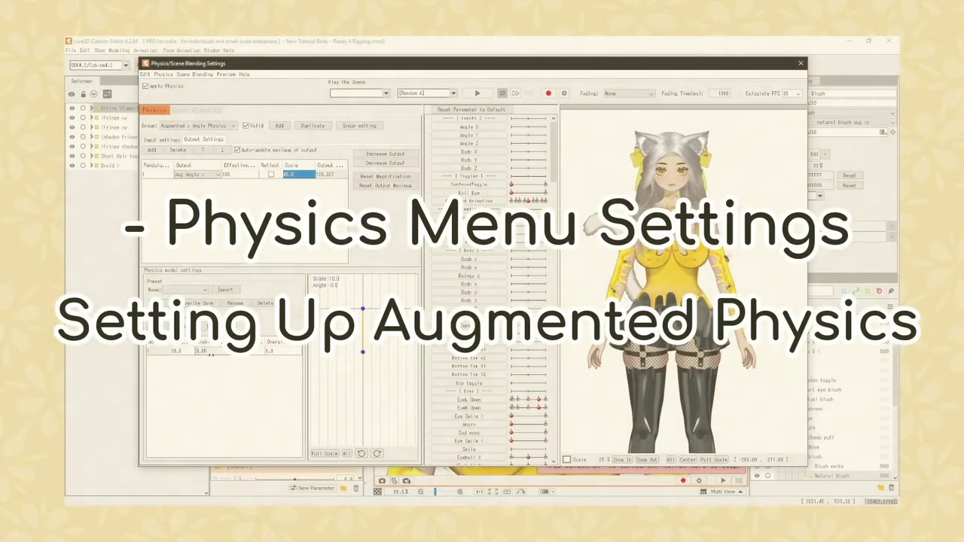
left_click_drag(670, 184, 470, 187)
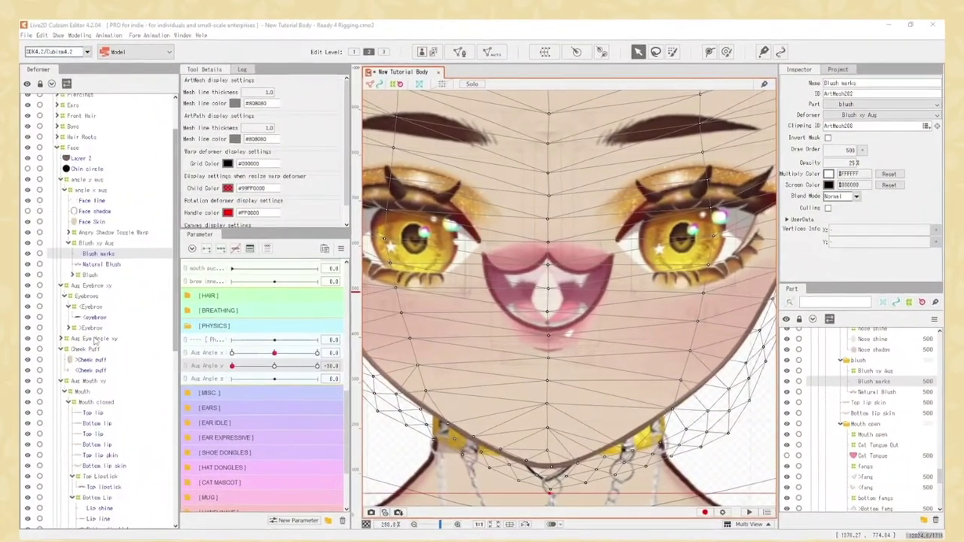
left_click(65, 190)
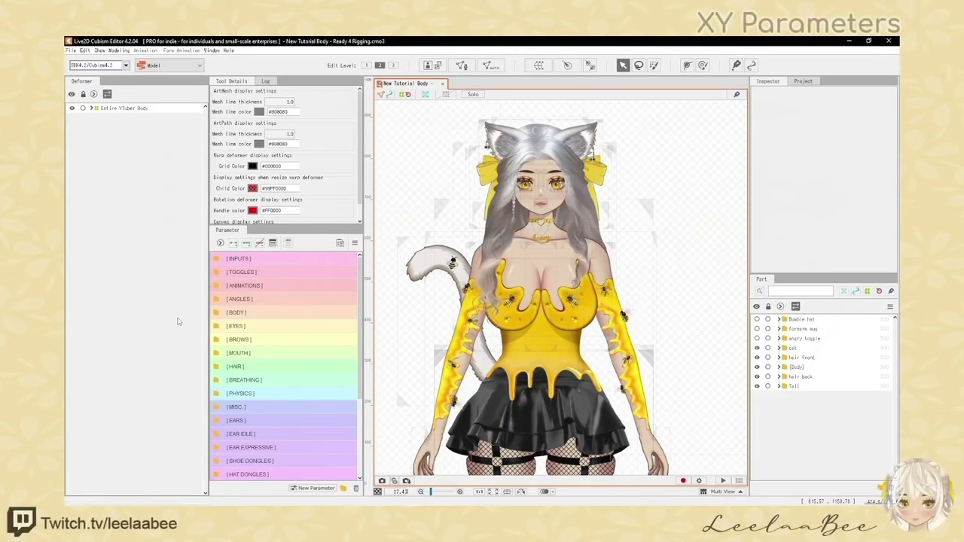
Expand the INPUTS and PHYSICS parameter groups to show the parameters they contain
left_click(235, 259)
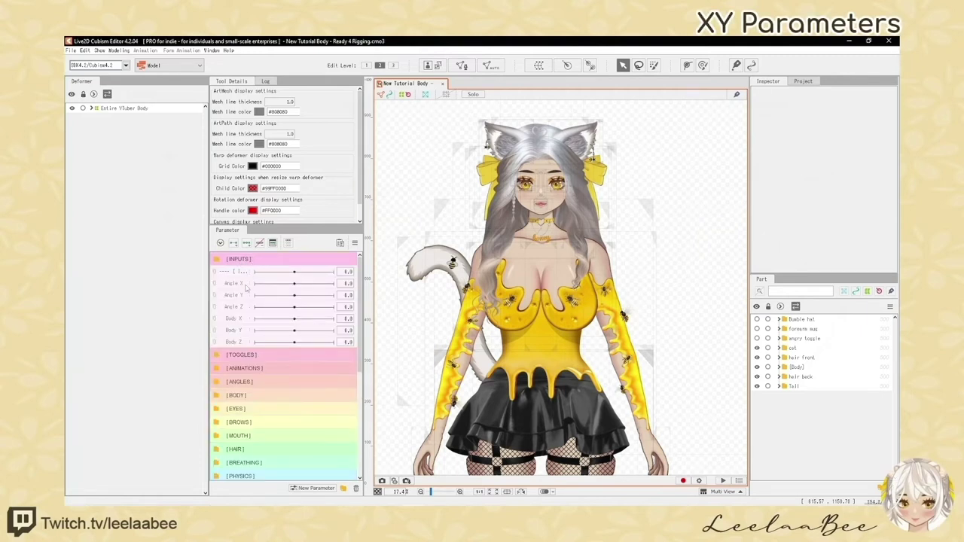
left_click(246, 283)
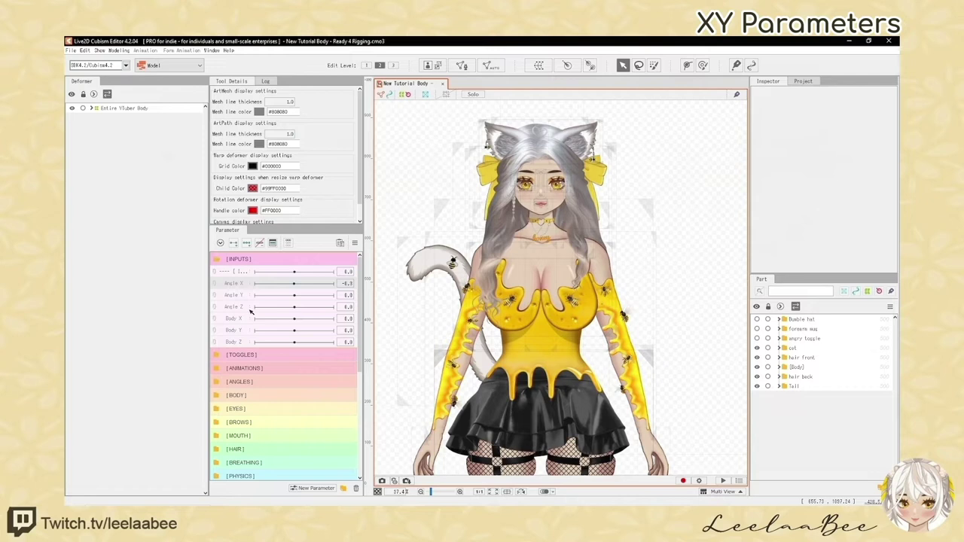
scroll(273, 450, "down", 1)
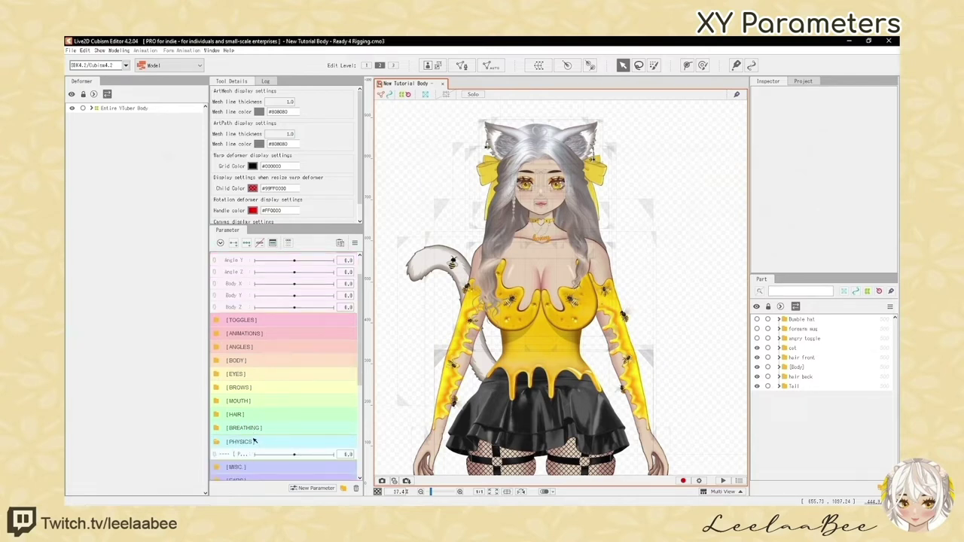
Create a parameter named Aug Angle x with range -30 to 30 and default 0, and place it in the PHYSICS group
left_click(312, 489)
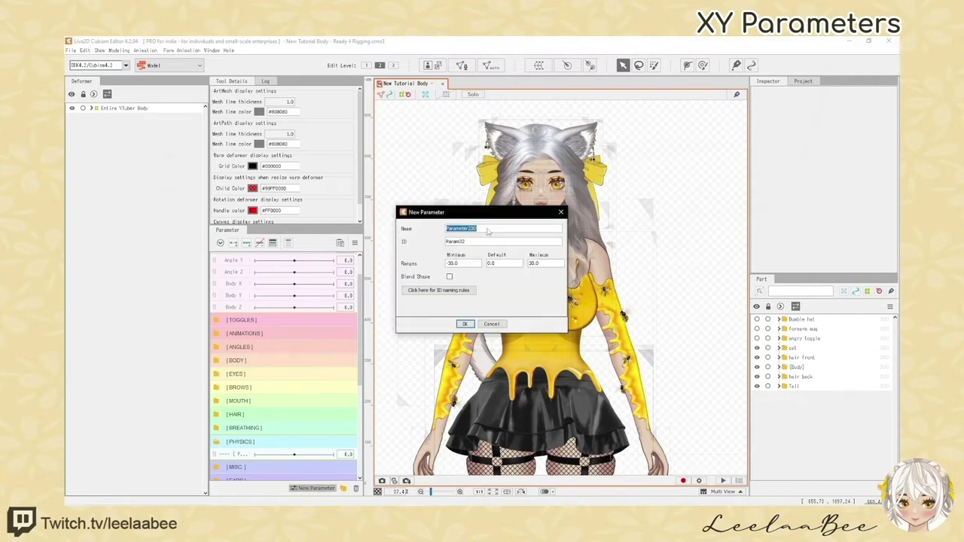
type("Aug")
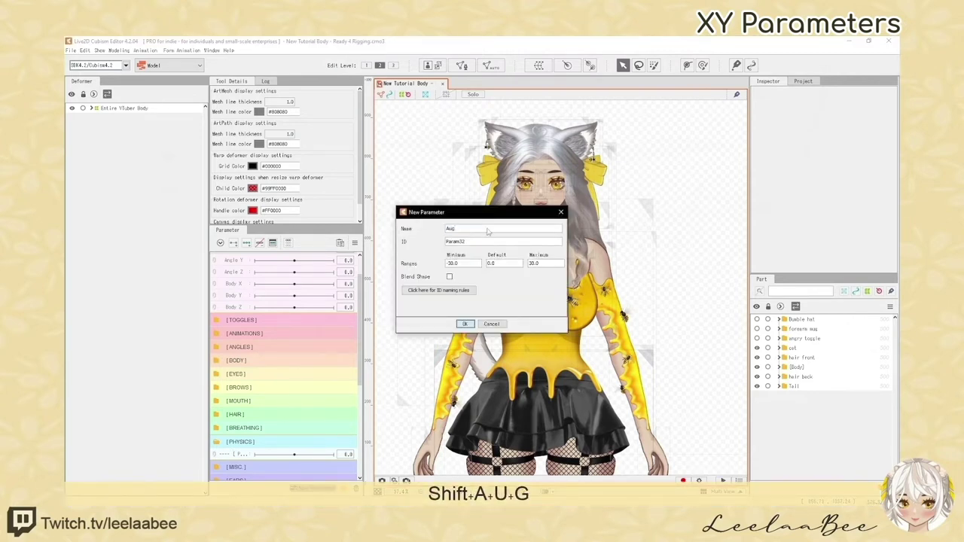
type(" Ab")
key("BackSpace")
type("n")
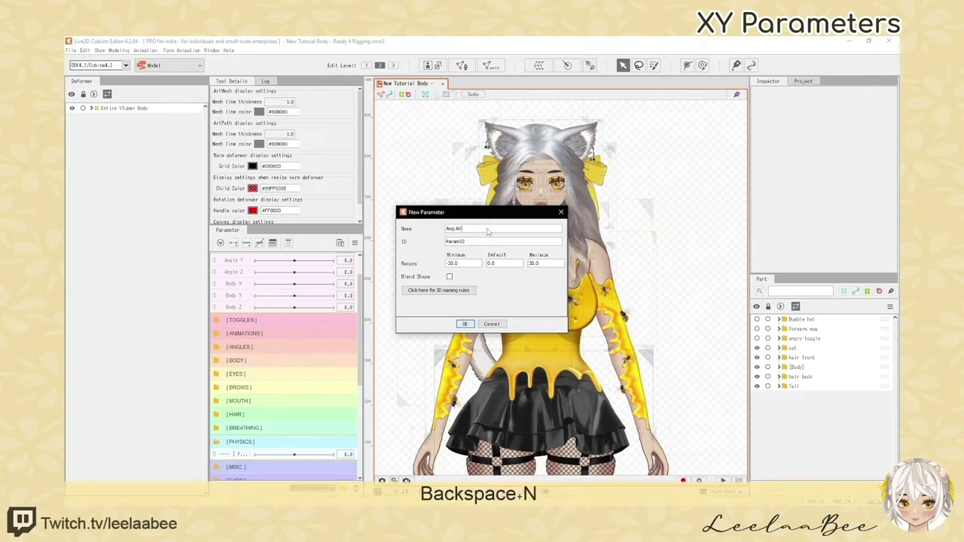
type("gle x")
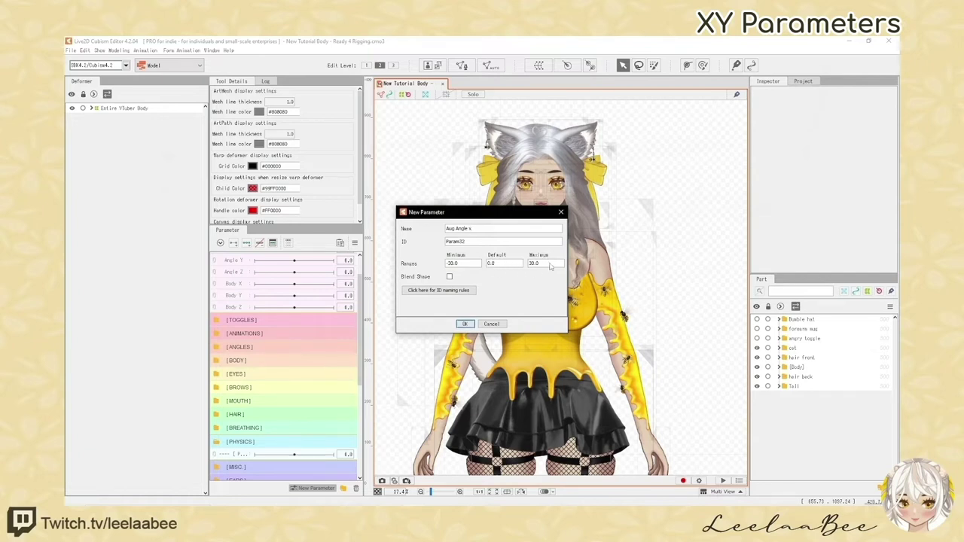
left_click(465, 324)
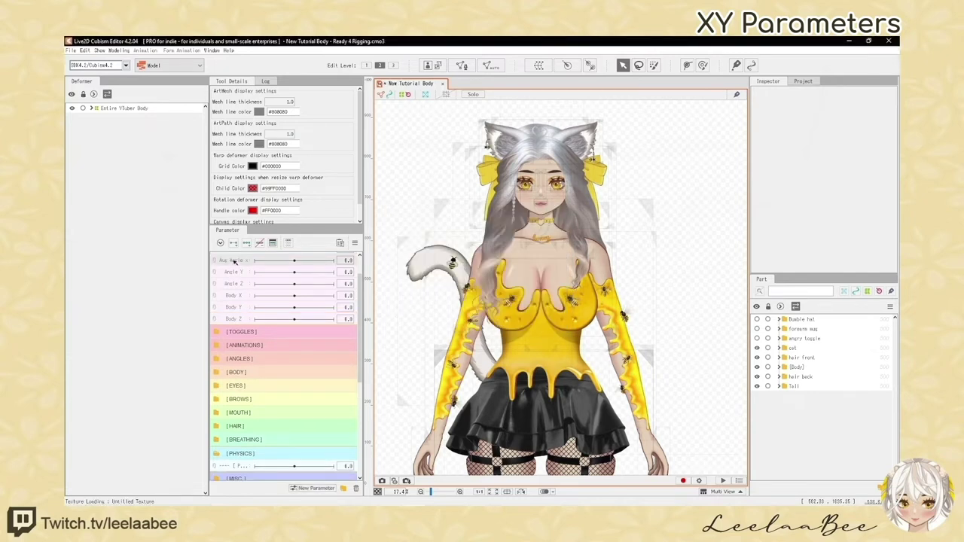
mouse_move(233, 260)
left_mouse_down()
mouse_move(240, 464)
mouse_move(244, 267)
left_mouse_up()
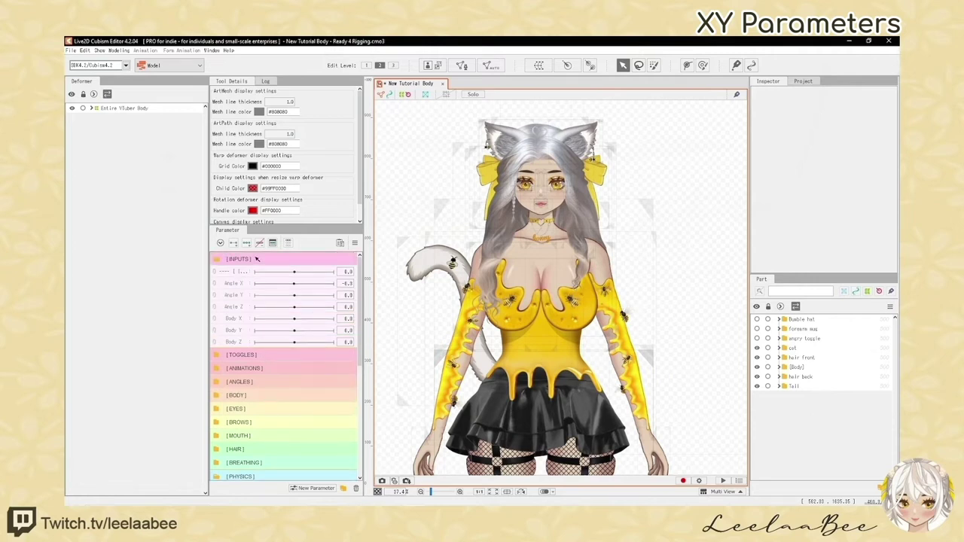
scroll(274, 363, "down", 2)
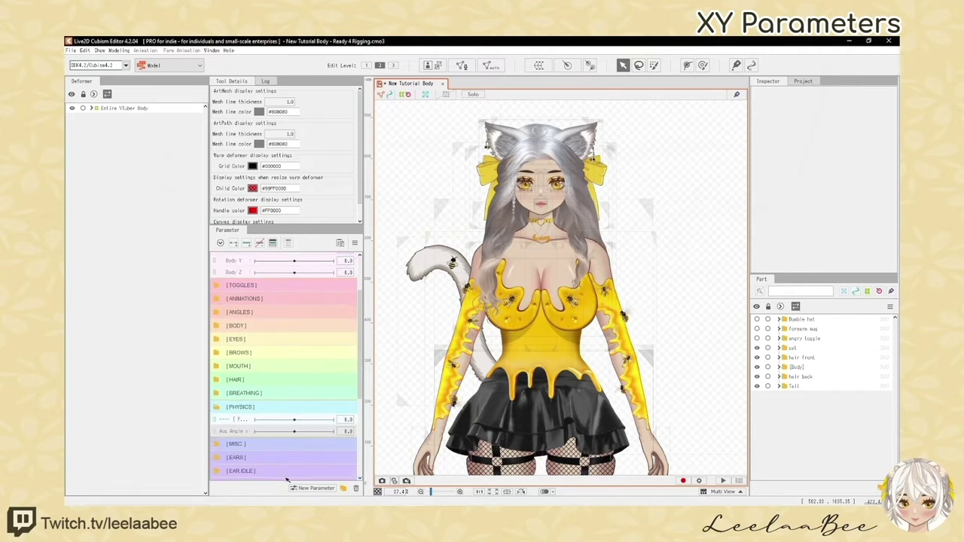
Add a parameter named Aug Angle y with range -30 to 30 and default 0 below Aug Angle x in the PHYSICS group
left_click(314, 489)
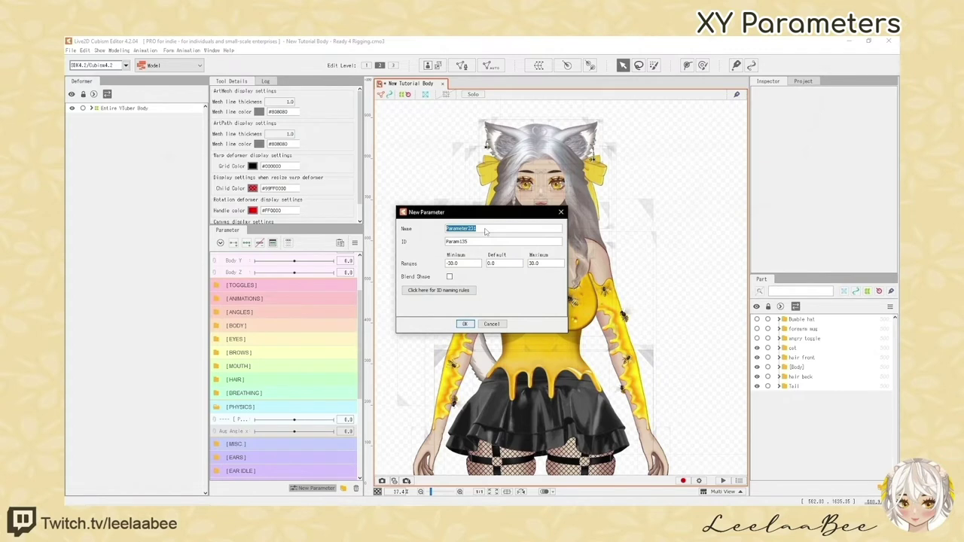
type("Aug Angl")
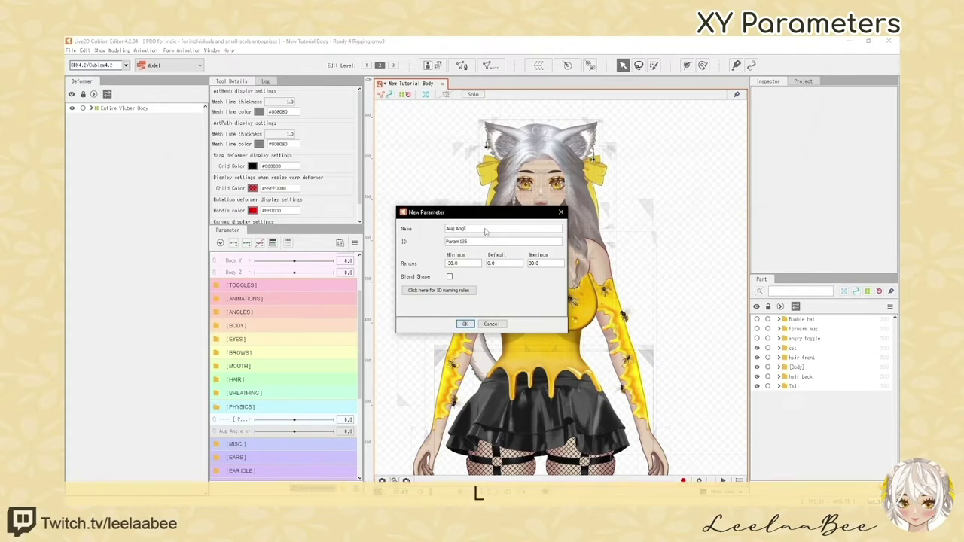
type("e y")
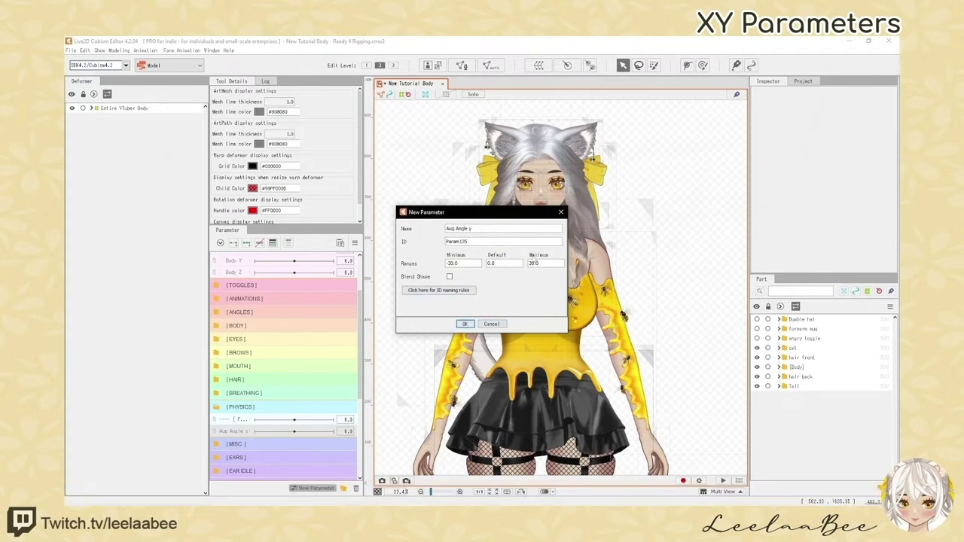
left_click(464, 324)
Add a parameter named Aug Angle z with range -30 to 30 and default 0 below Aug Angle y in the PHYSICS group
left_click(314, 489)
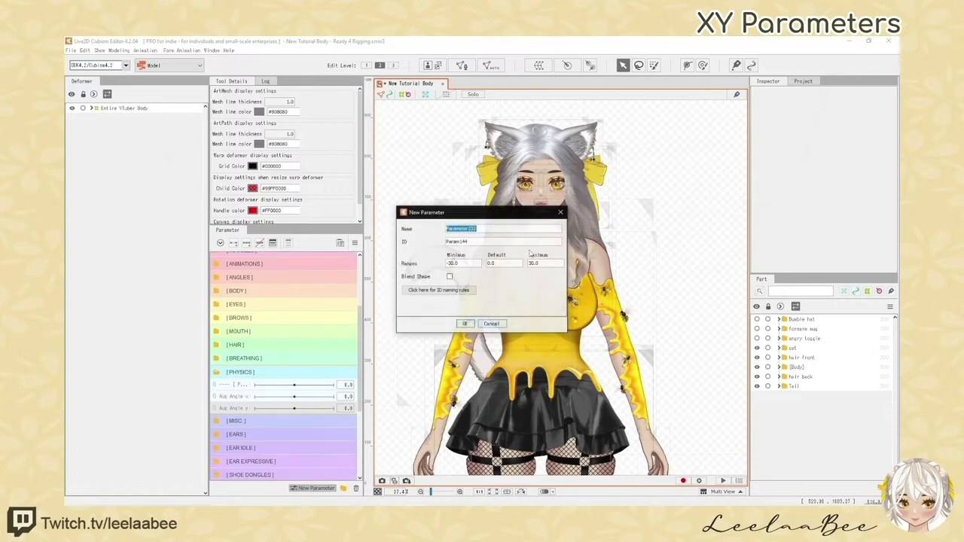
type("Aug Angle z")
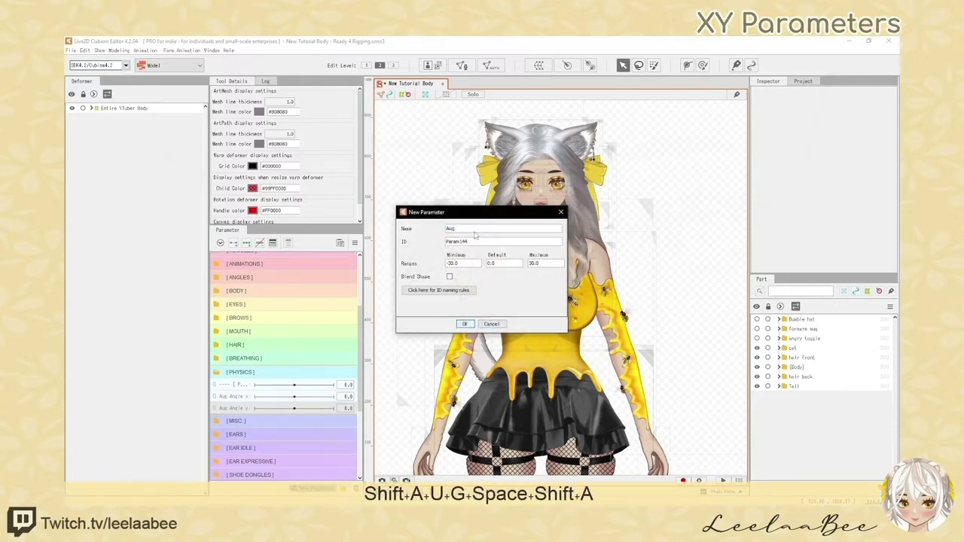
left_click(467, 325)
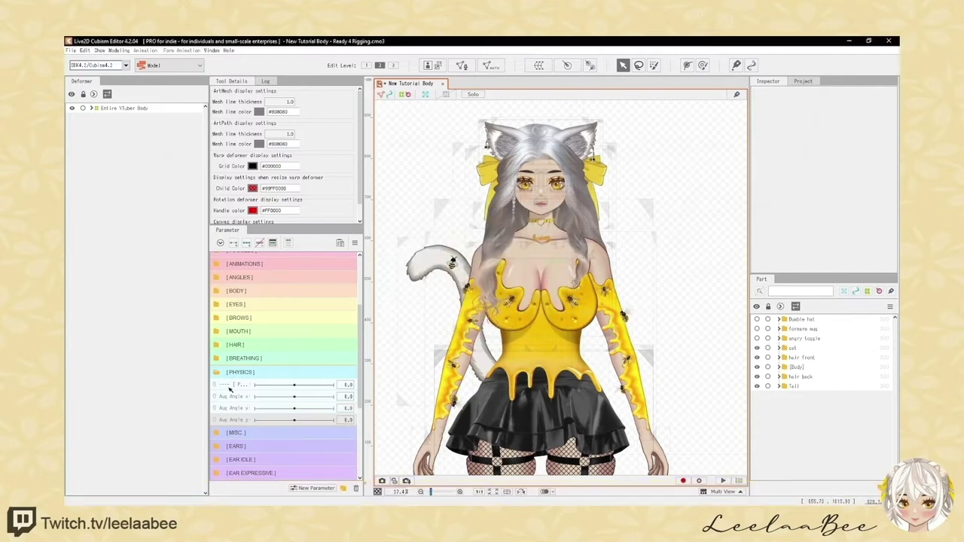
Compare the angle and body parameters in the INPUTS group with the Aug Angle x, y and z parameters in the PHYSICS group
scroll(221, 400, "up", 1)
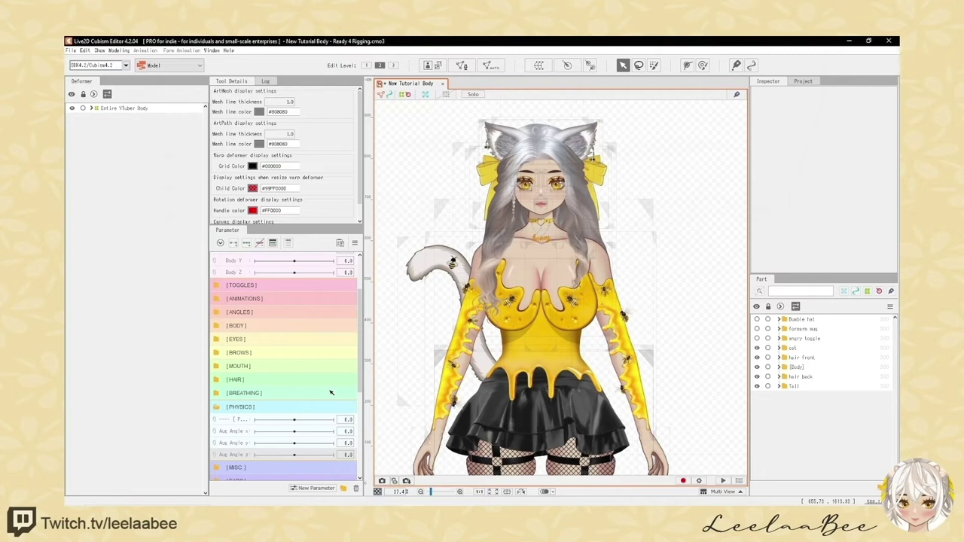
scroll(329, 391, "up", 1)
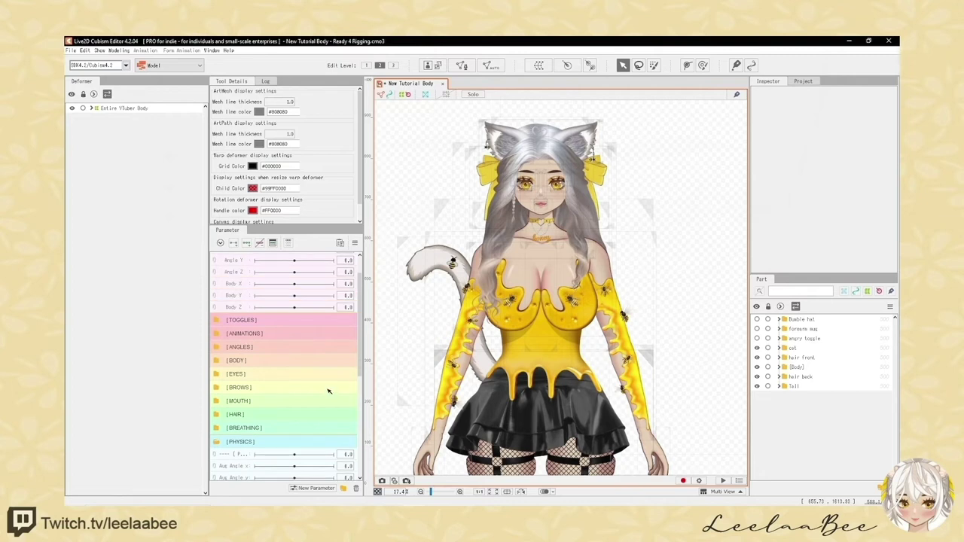
scroll(275, 380, "down", 1)
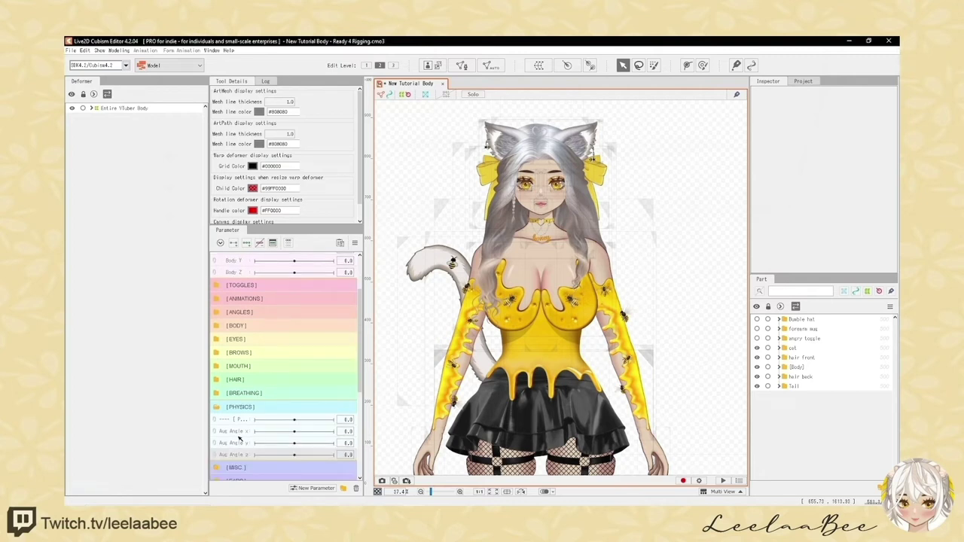
scroll(243, 452, "up", 1)
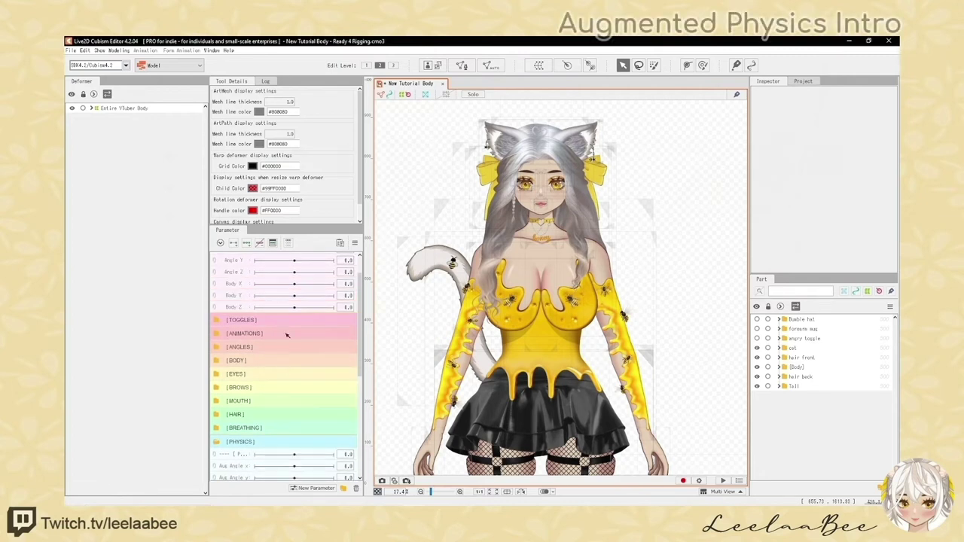
scroll(249, 301, "up", 1)
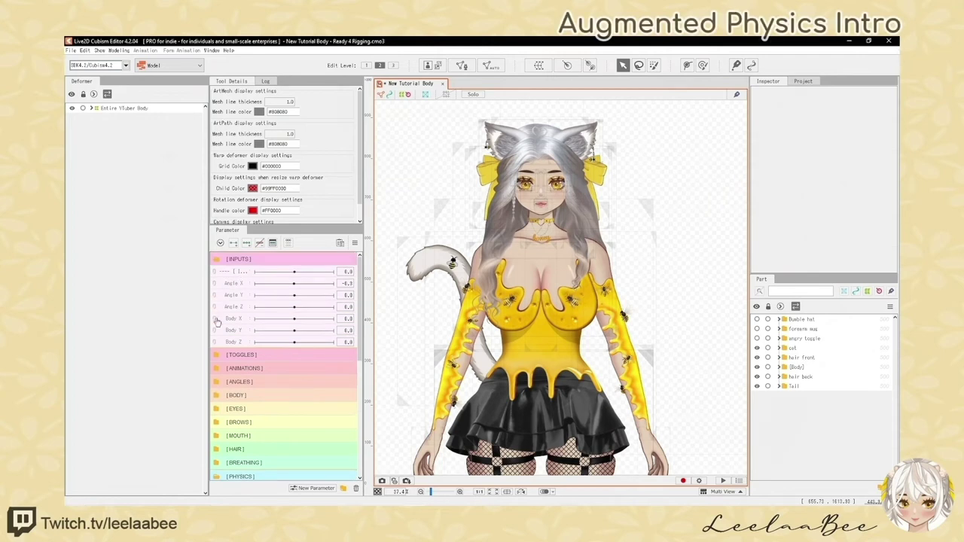
scroll(273, 378, "down", 4)
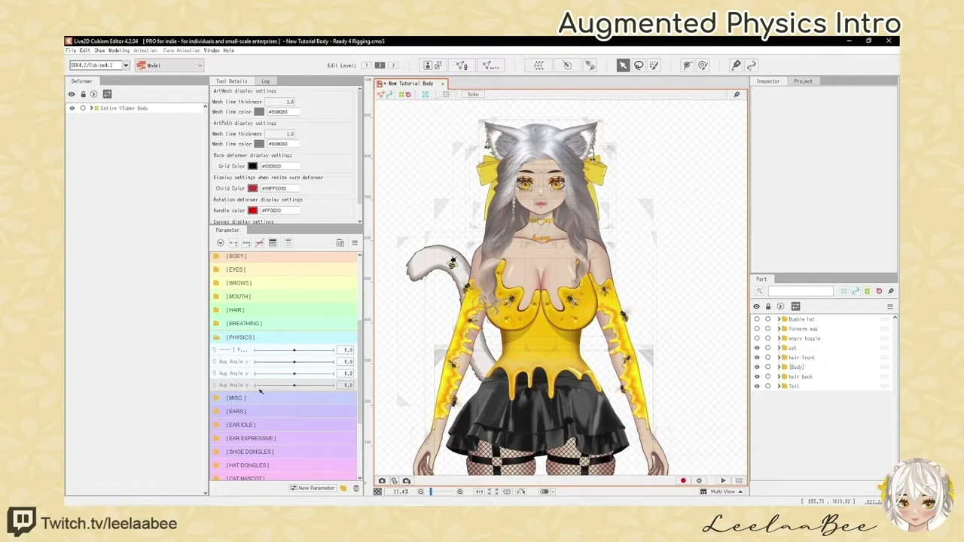
left_click(117, 52)
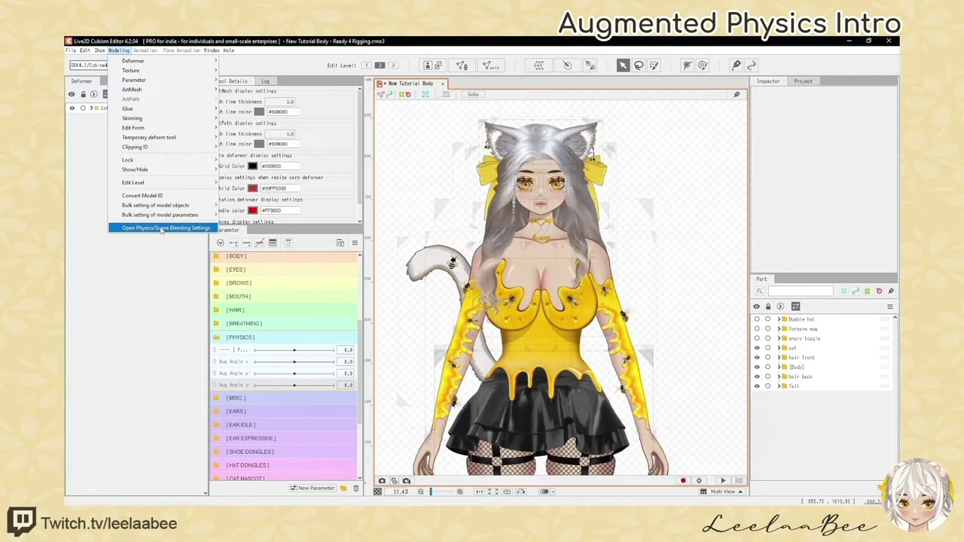
scroll(261, 408, "up", 1)
scroll(261, 408, "down", 1)
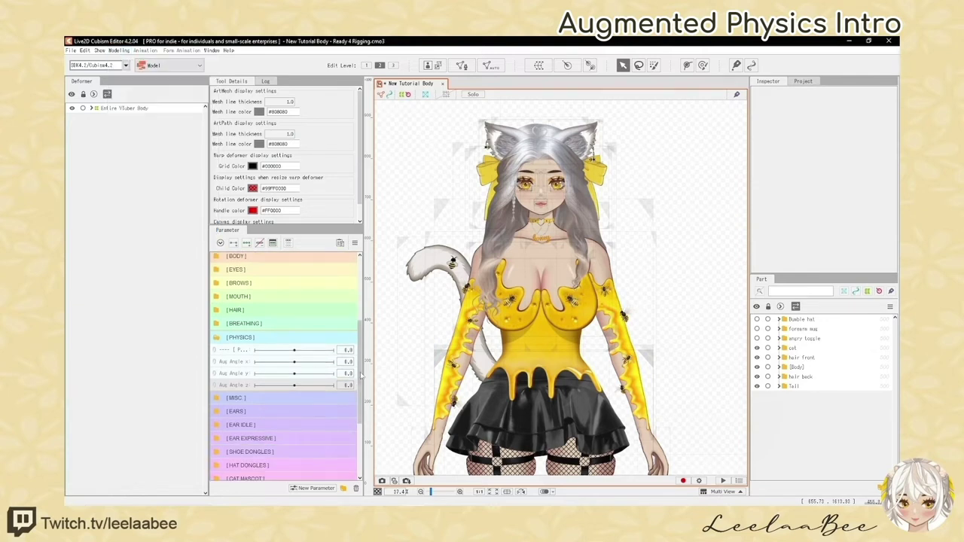
left_click_drag(361, 347, 360, 294)
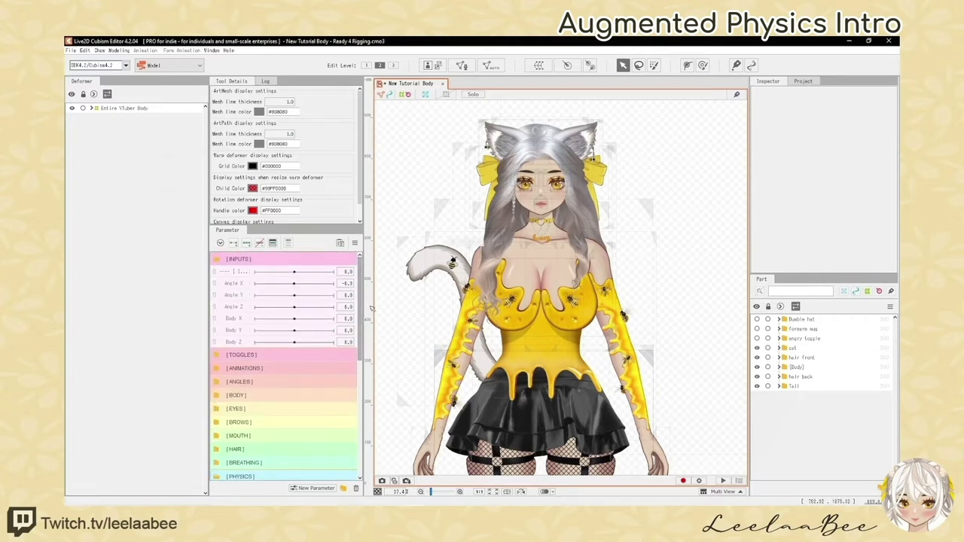
scroll(251, 367, "down", 3)
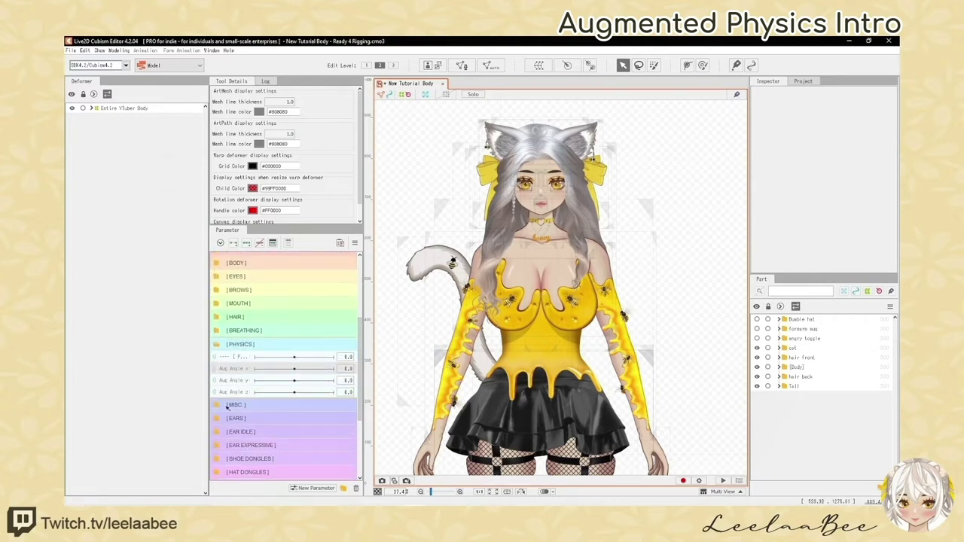
left_click_drag(359, 345, 362, 290)
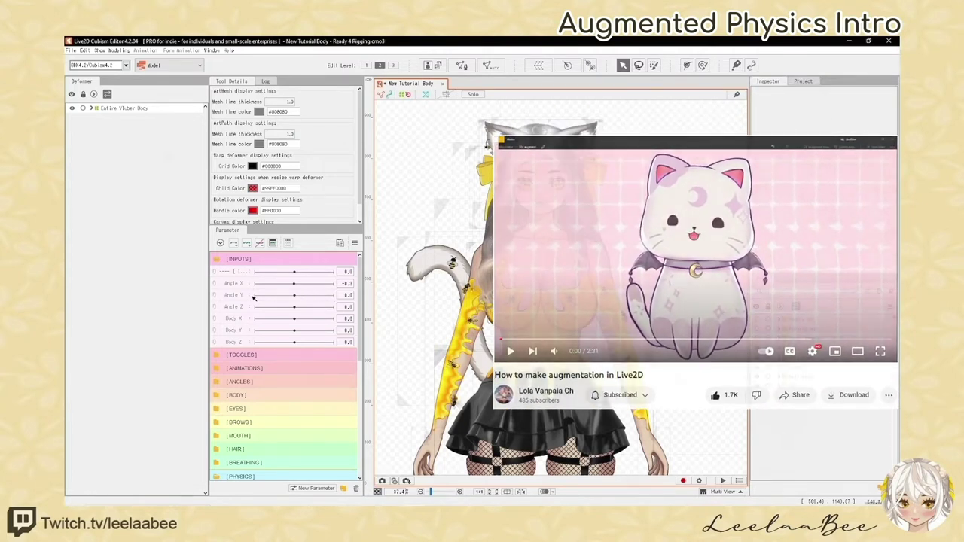
scroll(267, 355, "down", 3)
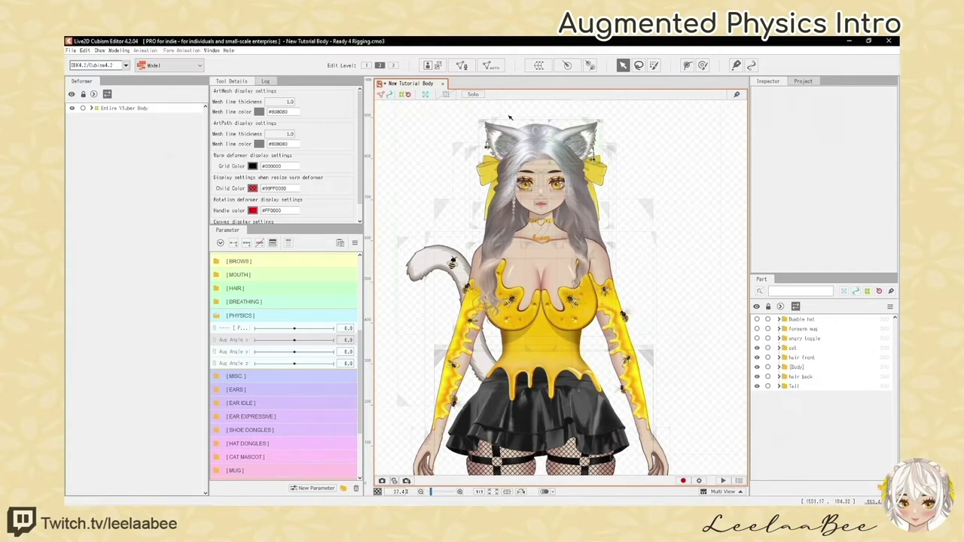
scroll(278, 305, "up", 5)
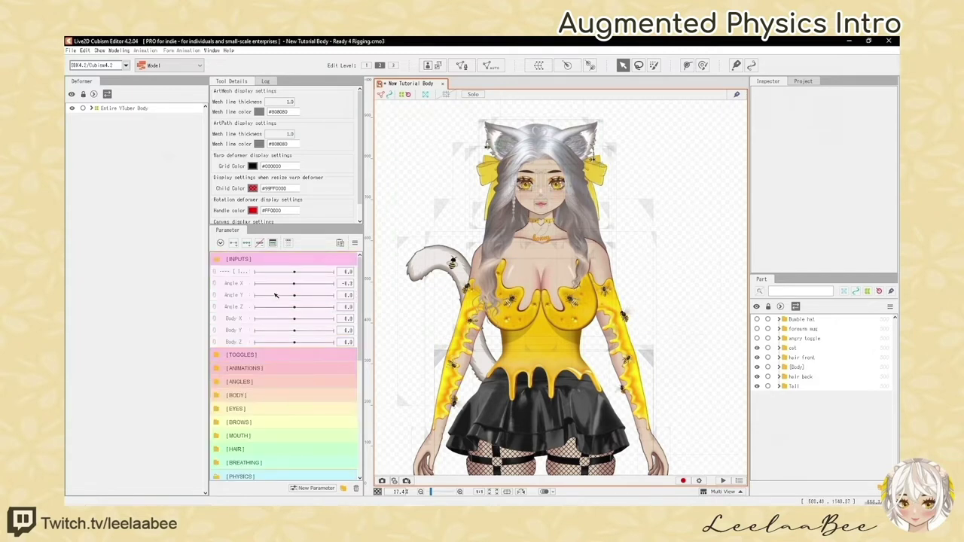
scroll(264, 316, "down", 4)
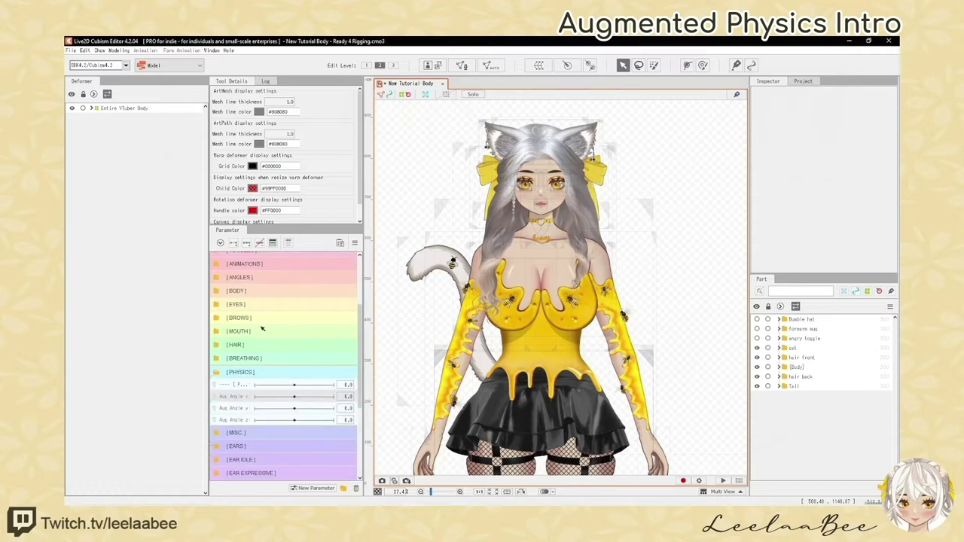
scroll(280, 342, "down", 3)
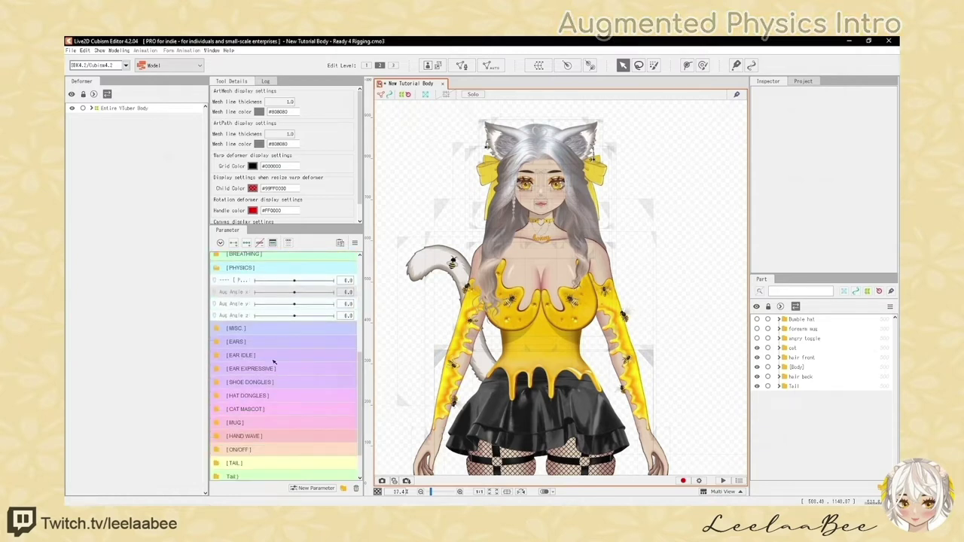
scroll(249, 337, "up", 1)
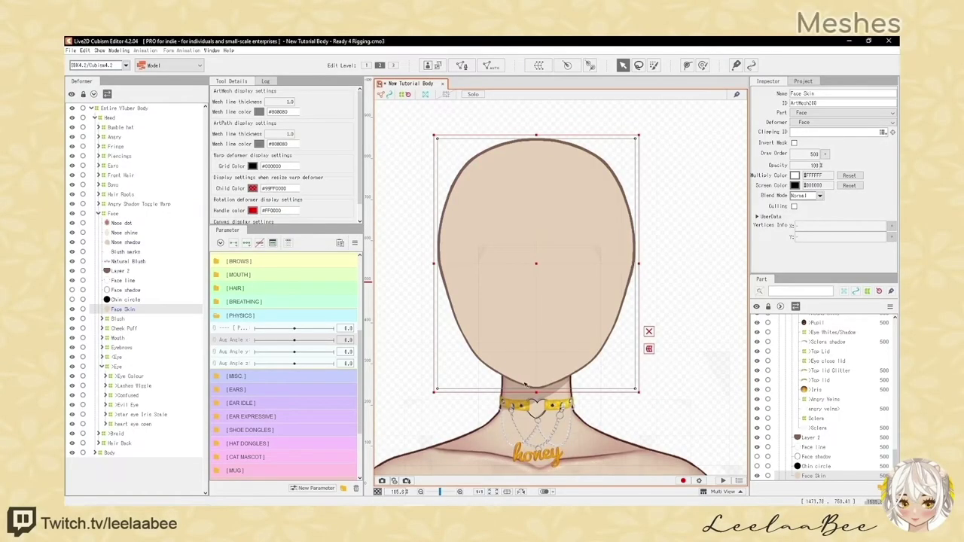
Try an automatically generated mesh on the Face Skin using the Deformation (Heavy) preset, and undo it
left_click(491, 66)
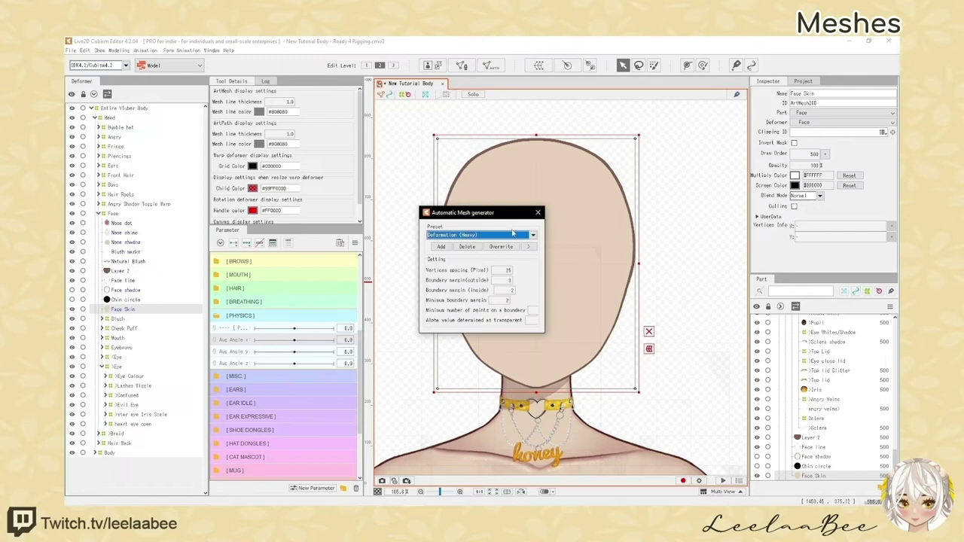
left_click(534, 235)
left_click(474, 258)
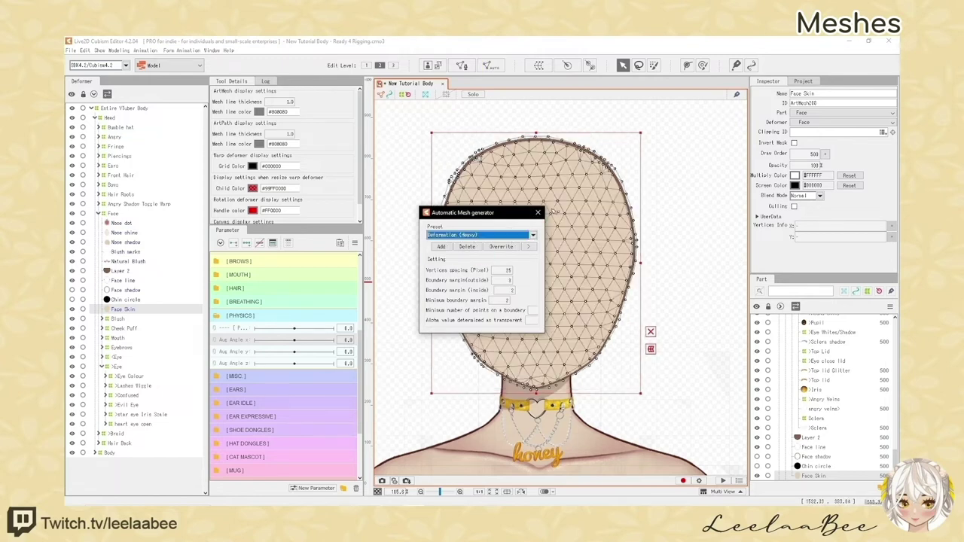
left_click(538, 212)
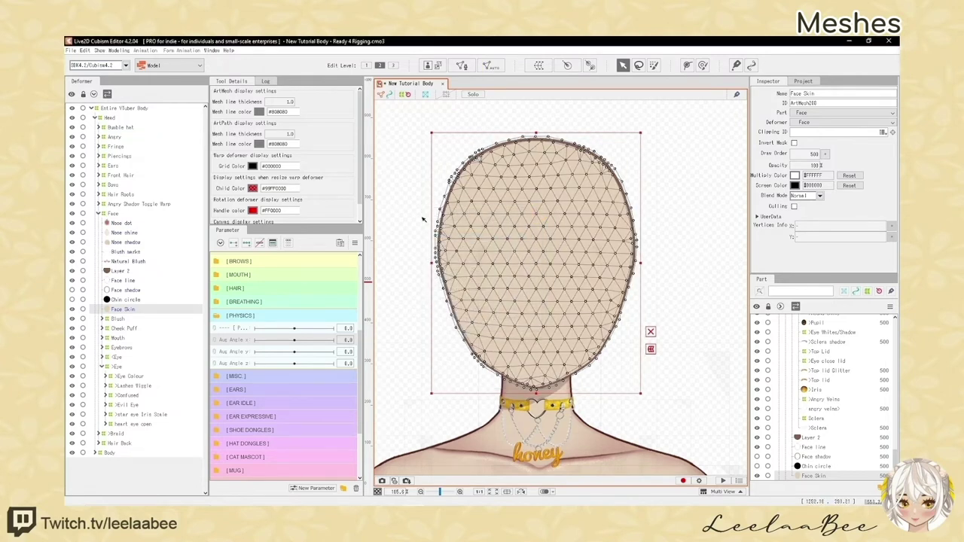
key("ctrl+z")
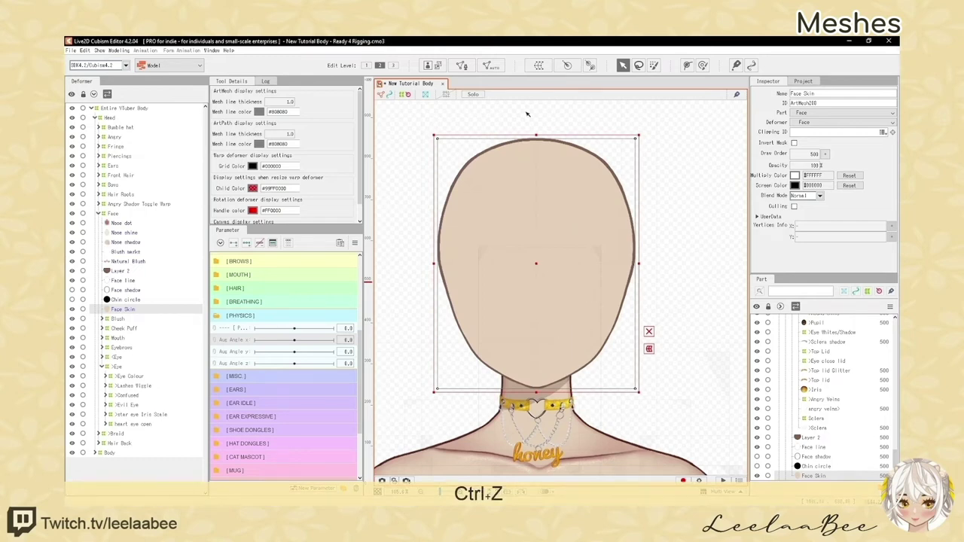
Open the Face Skin's mesh for manual editing
left_click(461, 66)
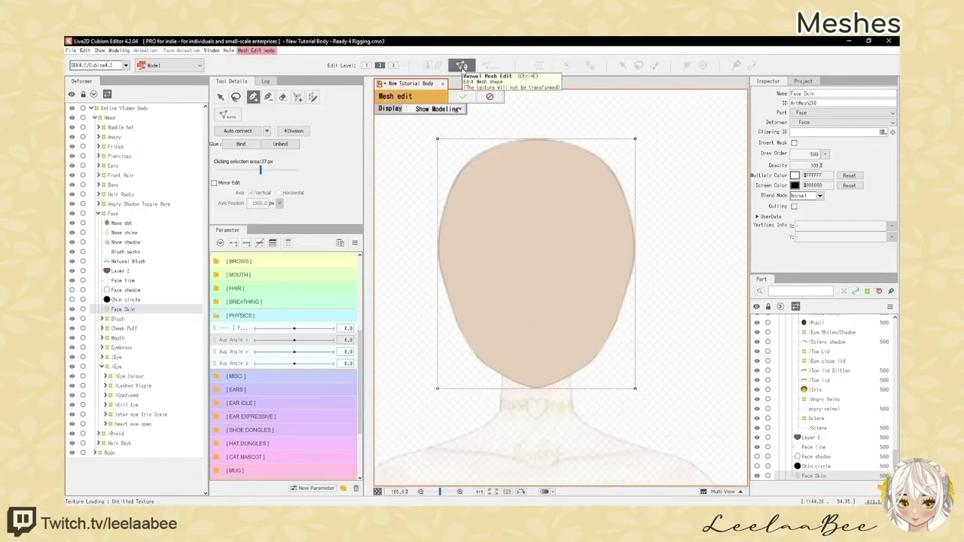
left_click(514, 243)
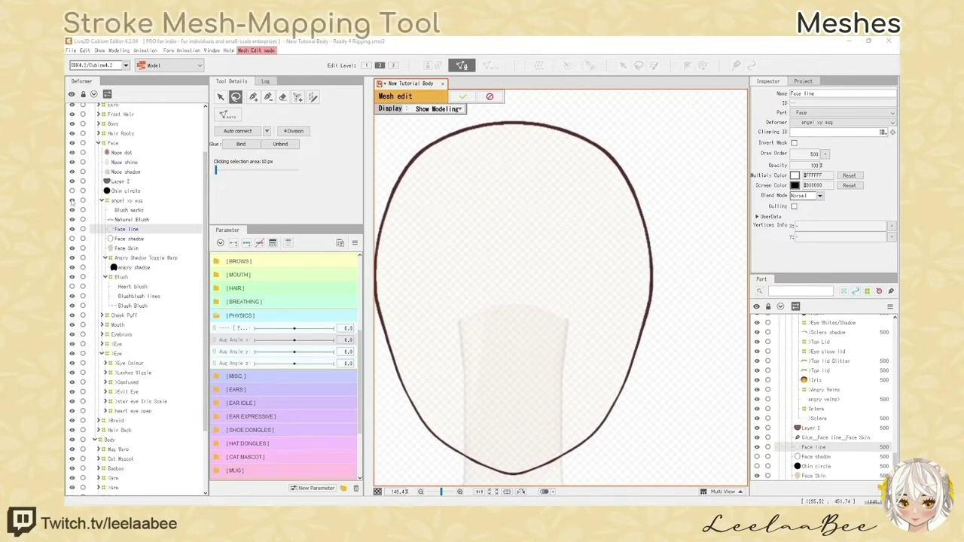
Activate stroke mesh-mapping for the Face line's mesh and turn off mirror editing
left_click(312, 97)
scroll(534, 189, "down", 2)
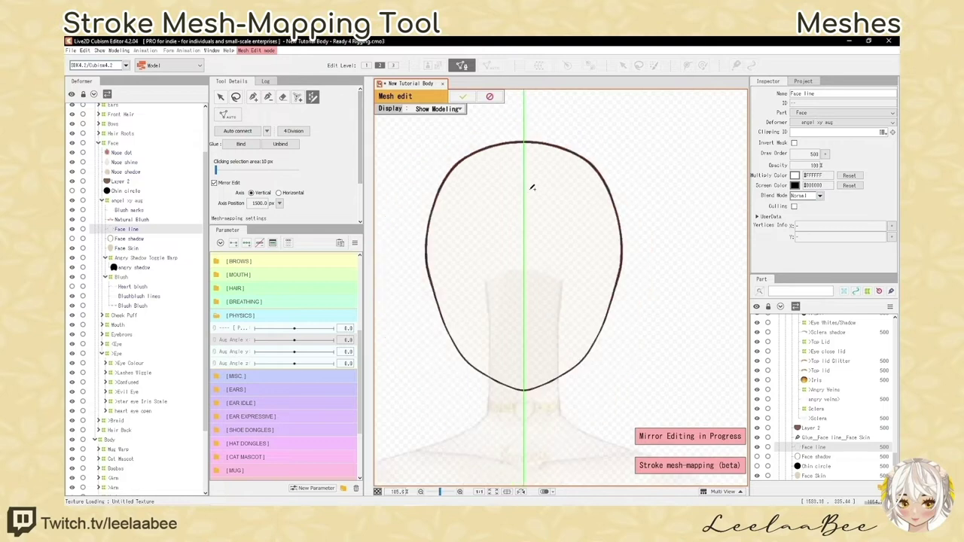
scroll(469, 199, "up", 2)
left_click(214, 183)
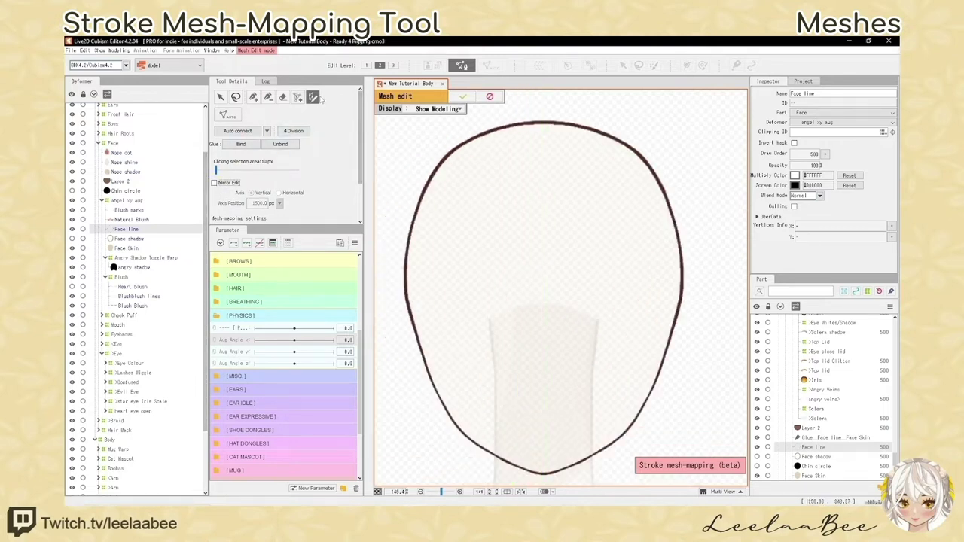
Configure the mesh-mapping with 3 vertices in the mesh width, a mesh width of 5 and a repeated density of 10
scroll(307, 188, "down", 2)
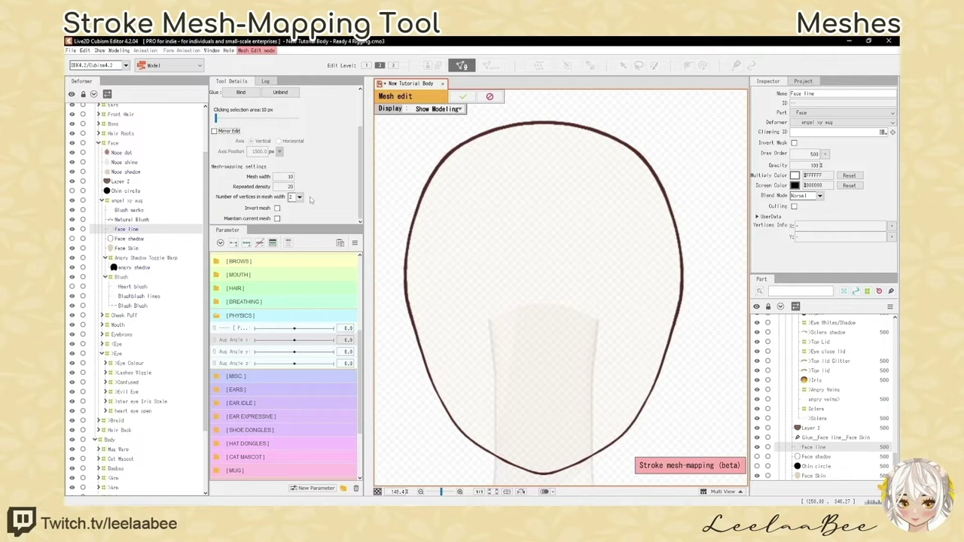
left_click(299, 198)
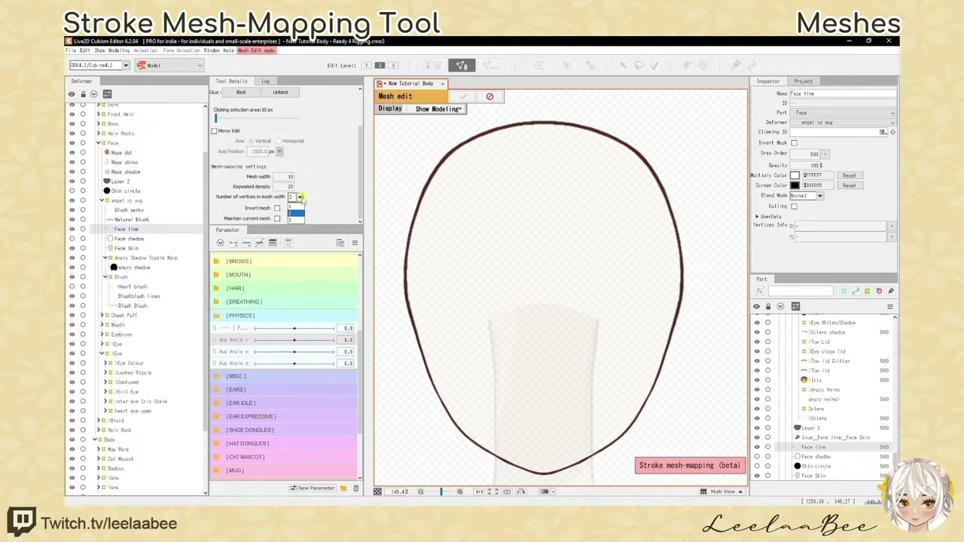
left_click(301, 219)
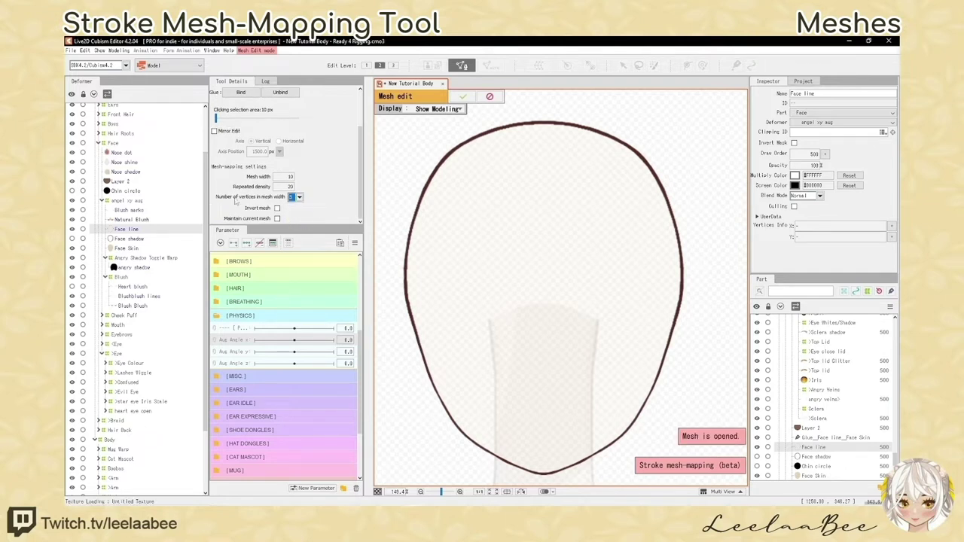
scroll(321, 201, "up", 2)
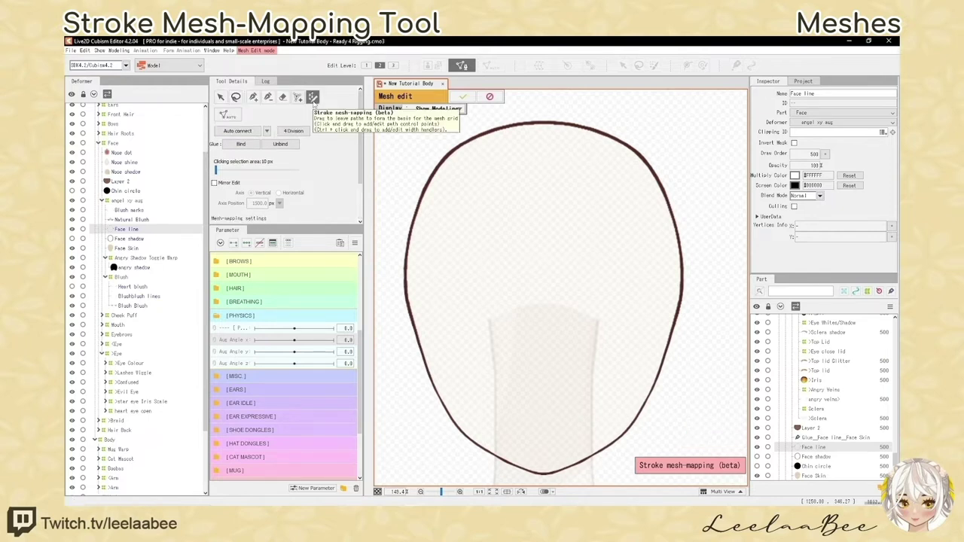
scroll(324, 169, "down", 2)
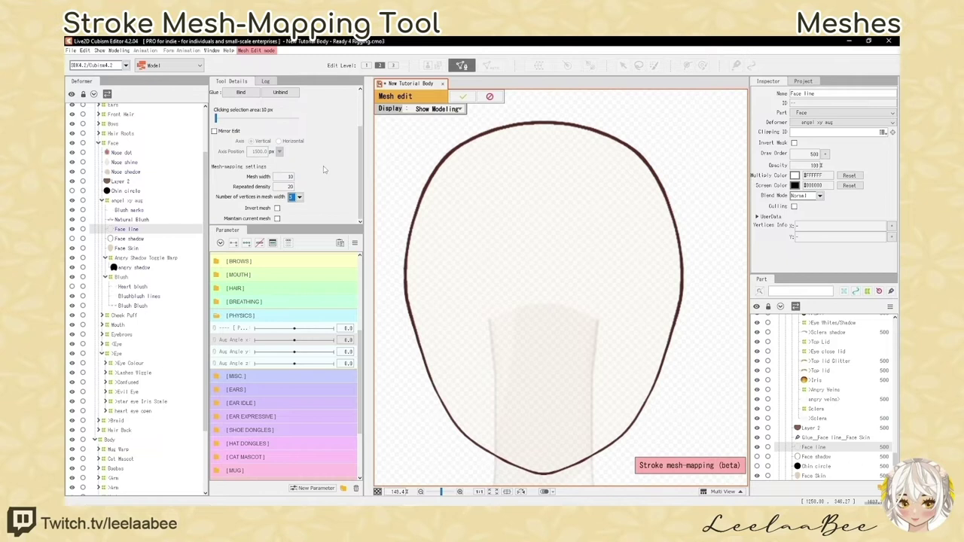
left_click(291, 177)
type("5")
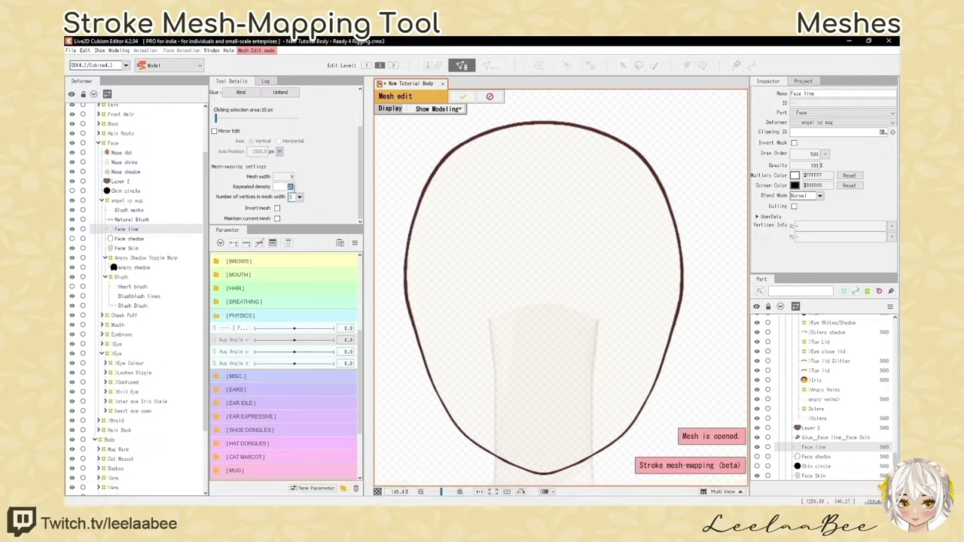
type("10")
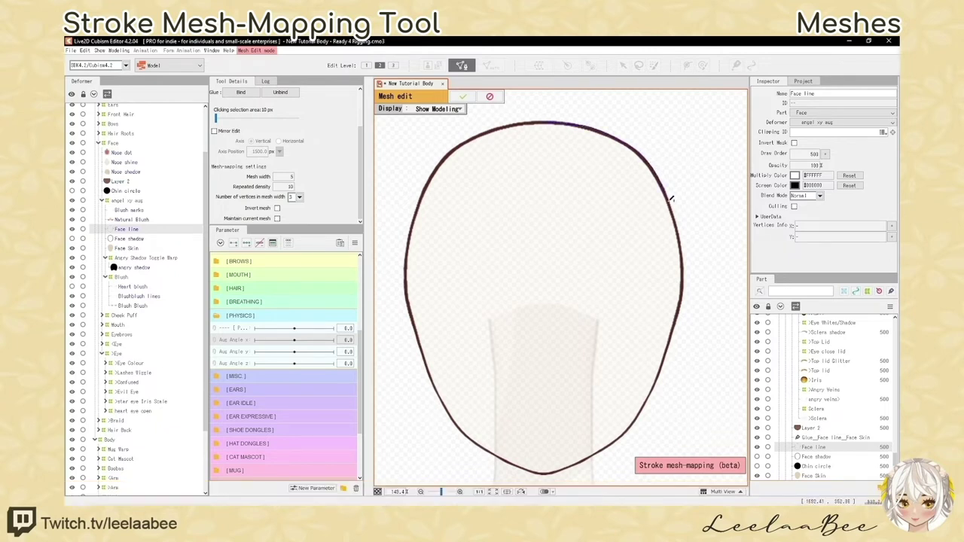
Trace a mesh-mapping stroke around the whole Face line, from the top of the head back to its starting point
mouse_move(671, 197)
left_mouse_down()
mouse_move(686, 295)
mouse_move(633, 428)
left_mouse_up()
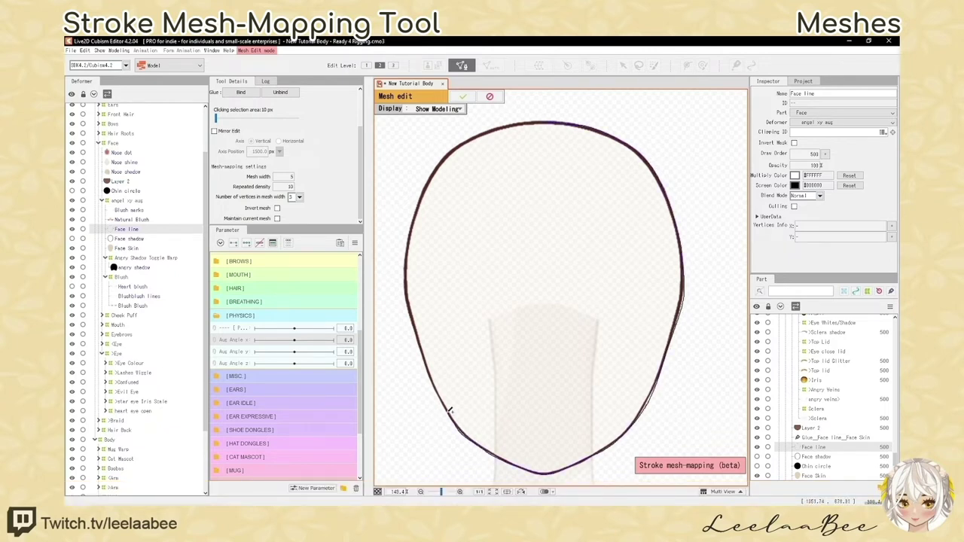
mouse_move(413, 222)
left_mouse_down()
mouse_move(441, 162)
mouse_move(543, 121)
left_mouse_up()
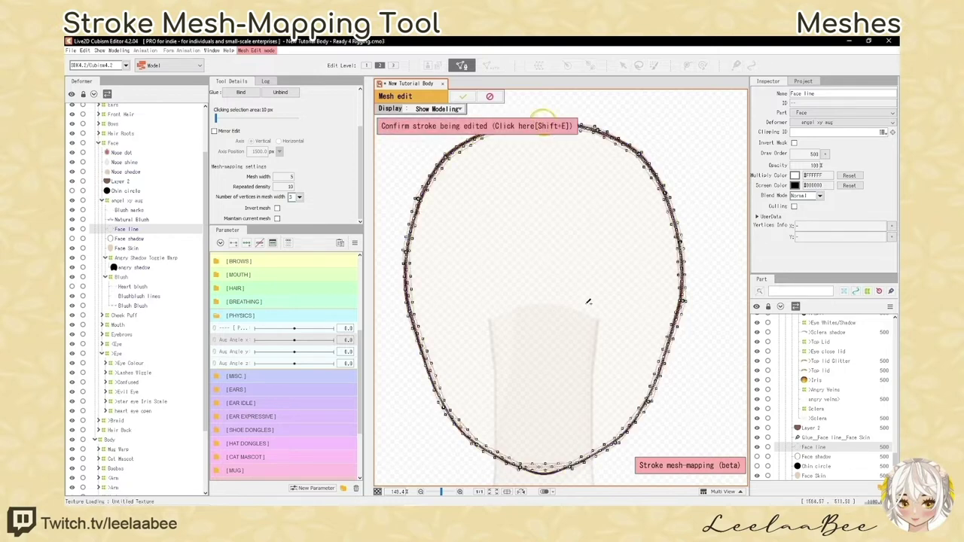
scroll(538, 155, "up", 5)
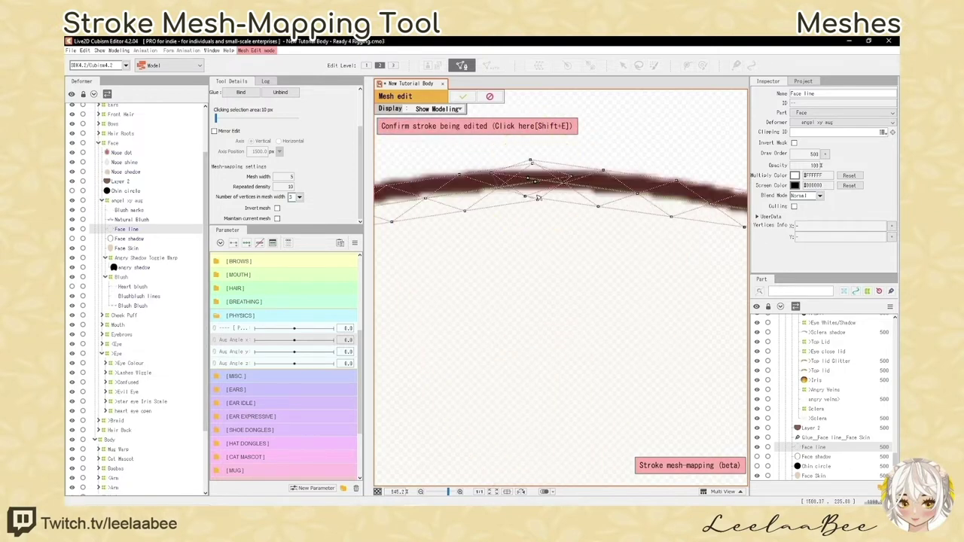
scroll(543, 166, "down", 3)
Widen the traced stroke's mesh by setting the mesh width to 10
scroll(716, 132, "up", 5)
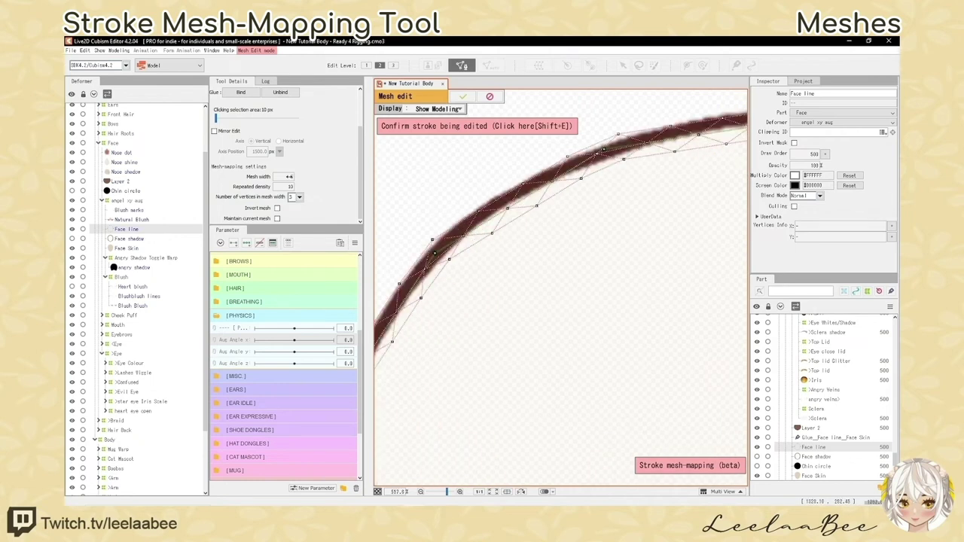
scroll(290, 178, "up", 5)
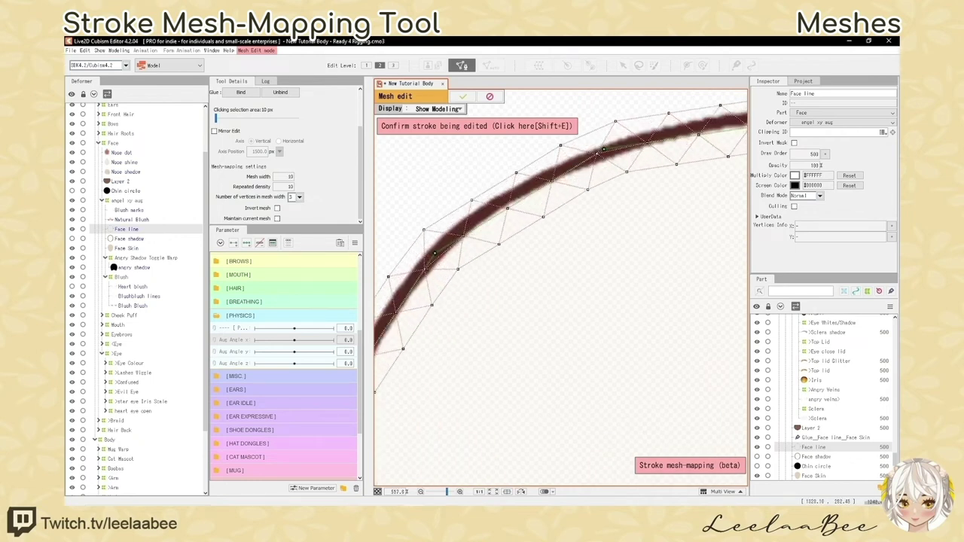
scroll(517, 223, "down", 5)
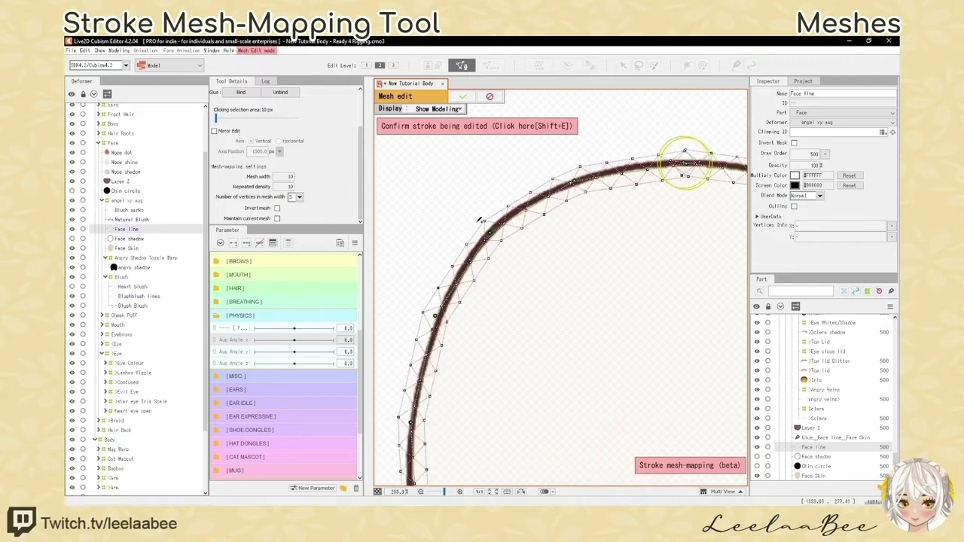
Fit the stroke's control points to the Face line along the top of the head
scroll(574, 186, "up", 5)
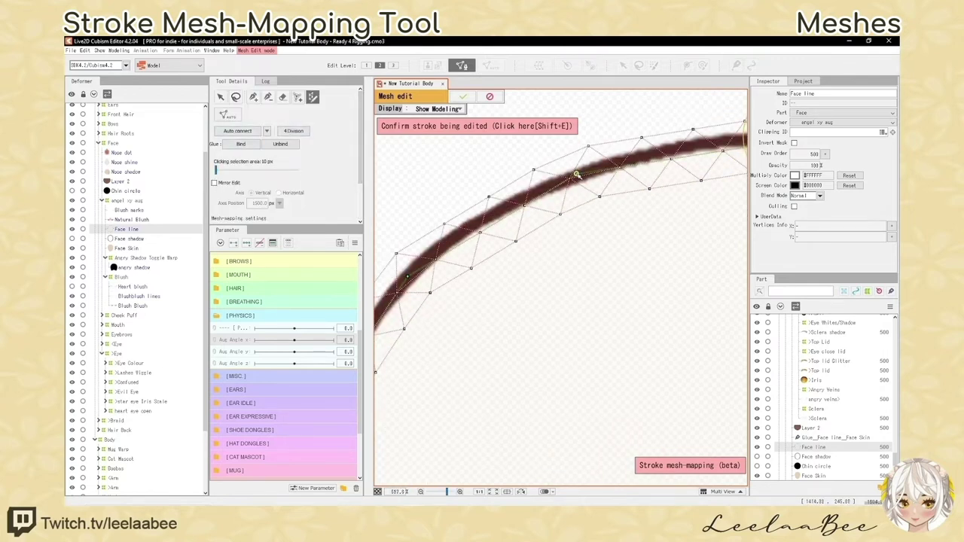
scroll(602, 169, "down", 5)
scroll(625, 162, "up", 3)
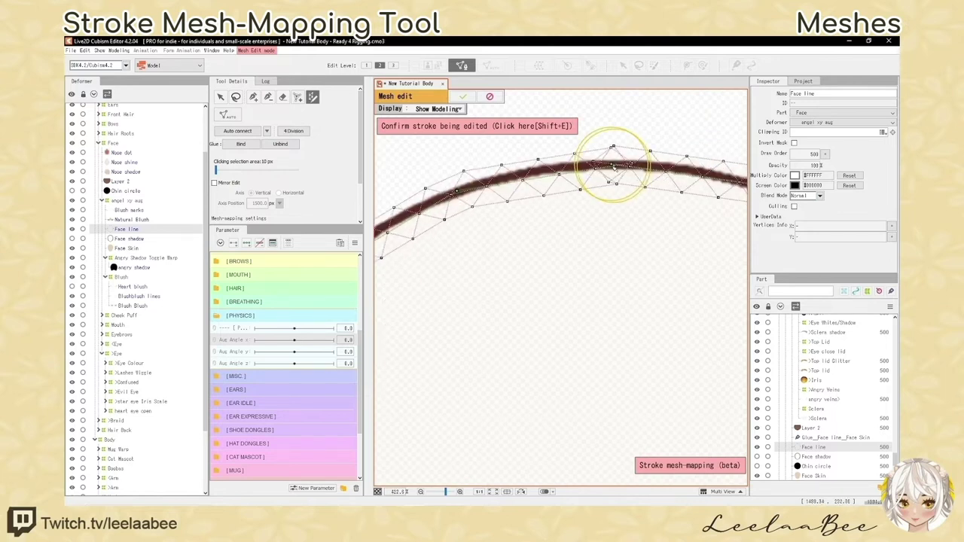
scroll(557, 184, "down", 4)
scroll(503, 202, "up", 5)
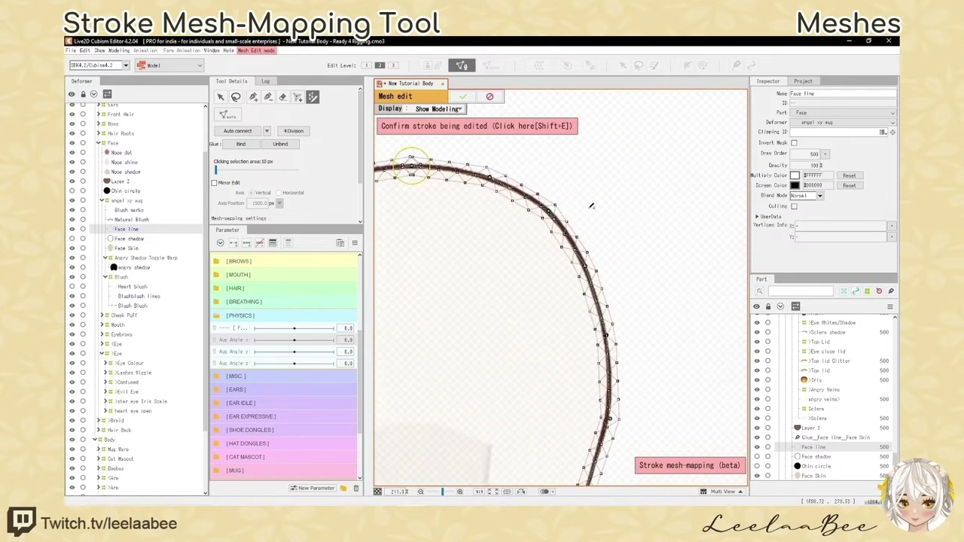
Fit the stroke's control points to the Face line down the right side of the head towards the jaw
scroll(633, 302, "down", 3)
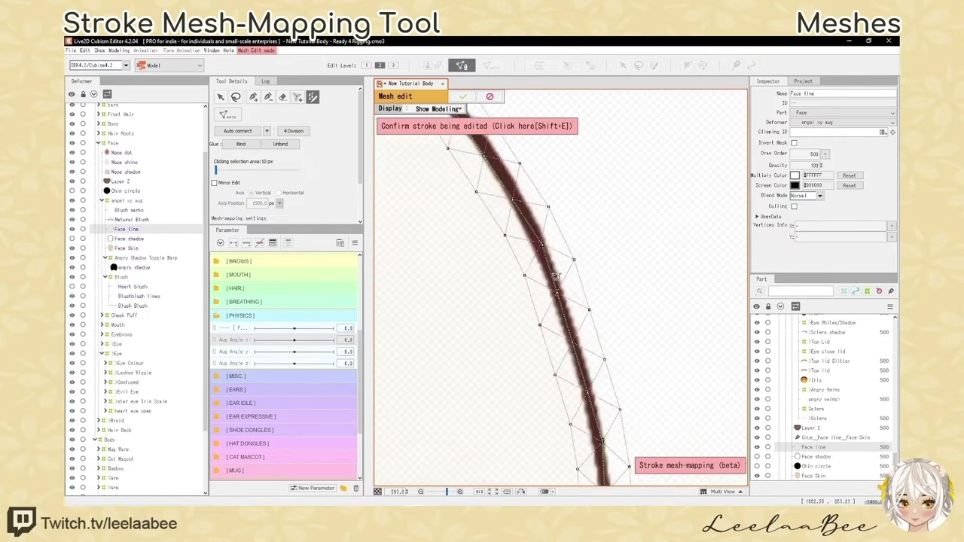
scroll(615, 339, "up", 3)
scroll(555, 391, "up", 2)
scroll(554, 391, "down", 3)
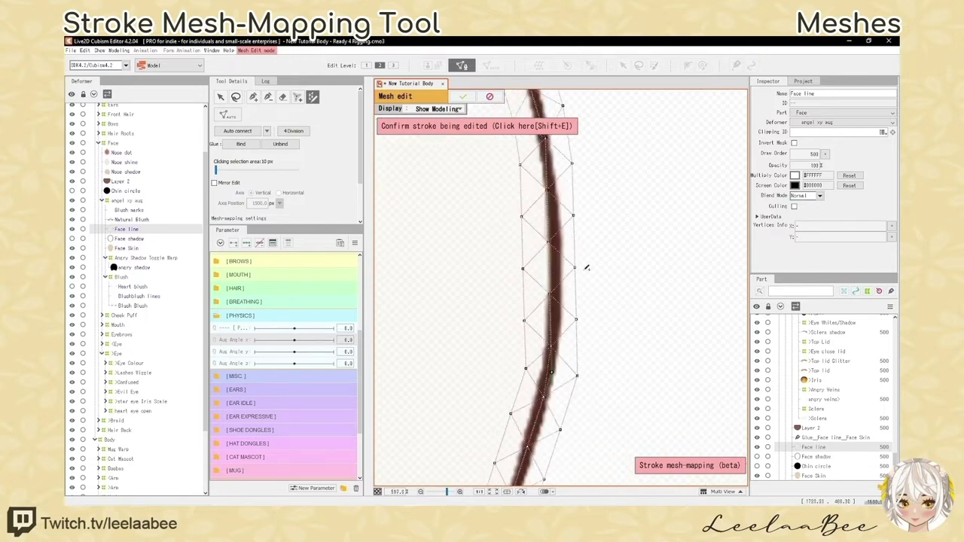
scroll(580, 290, "up", 3)
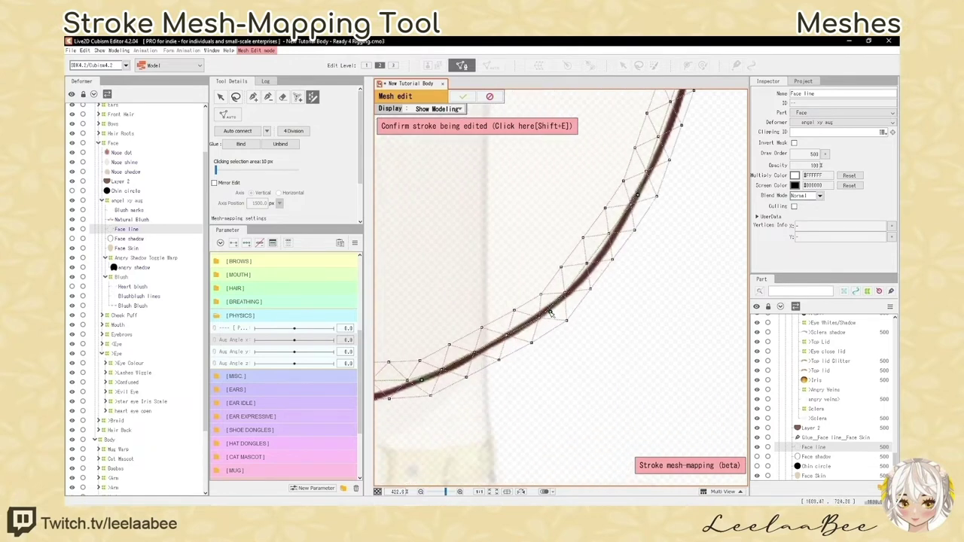
Align the stroke's control points with the Face line around the lower right jaw and chin
scroll(536, 340, "down", 3)
scroll(557, 286, "up", 3)
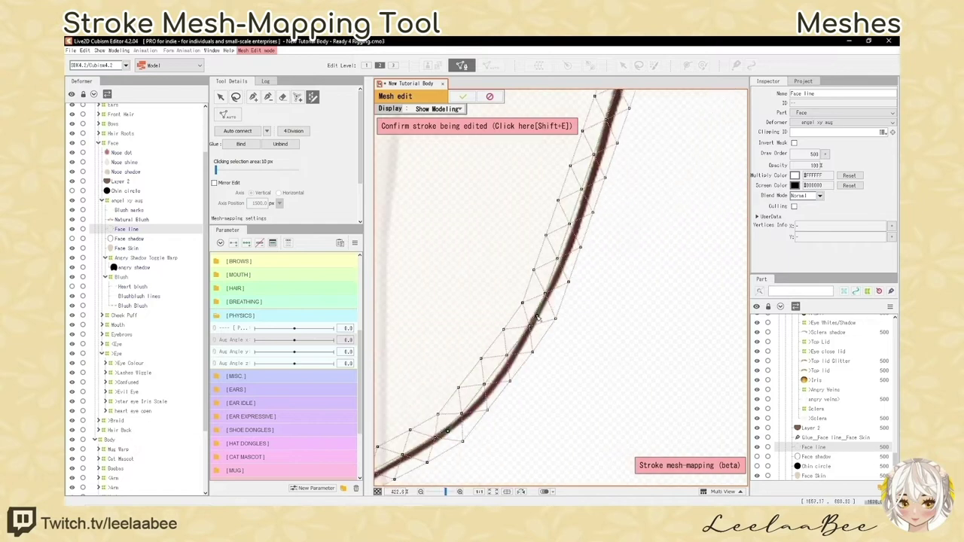
scroll(543, 316, "down", 4)
scroll(503, 331, "up", 3)
left_click_drag(503, 325, 550, 349)
scroll(543, 324, "down", 3)
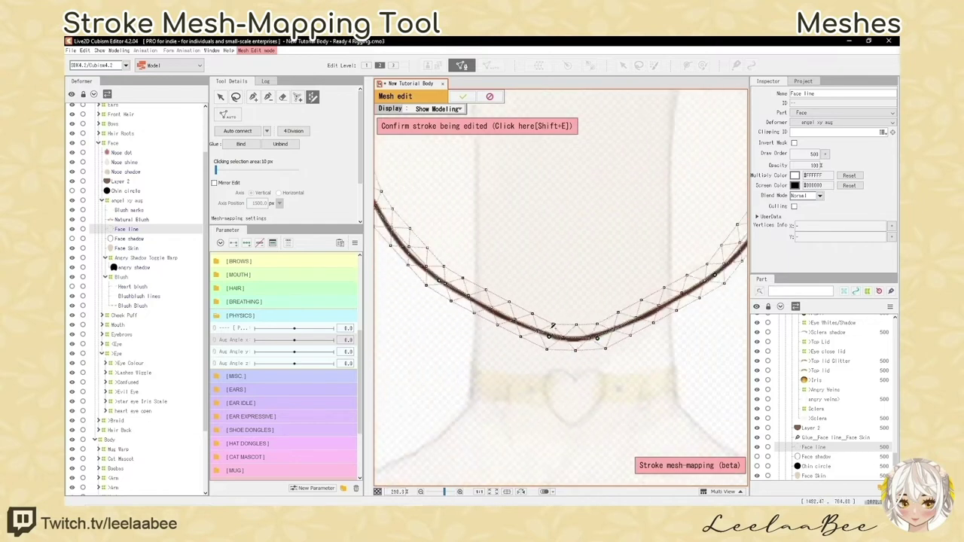
Refine the stroke's control points from the chin back up to the right cheek so the path follows the Face line
left_click_drag(731, 189, 669, 221)
scroll(660, 220, "up", 3)
left_click_drag(547, 325, 565, 269)
scroll(566, 269, "down", 3)
left_click_drag(596, 191, 574, 312)
scroll(573, 275, "up", 3)
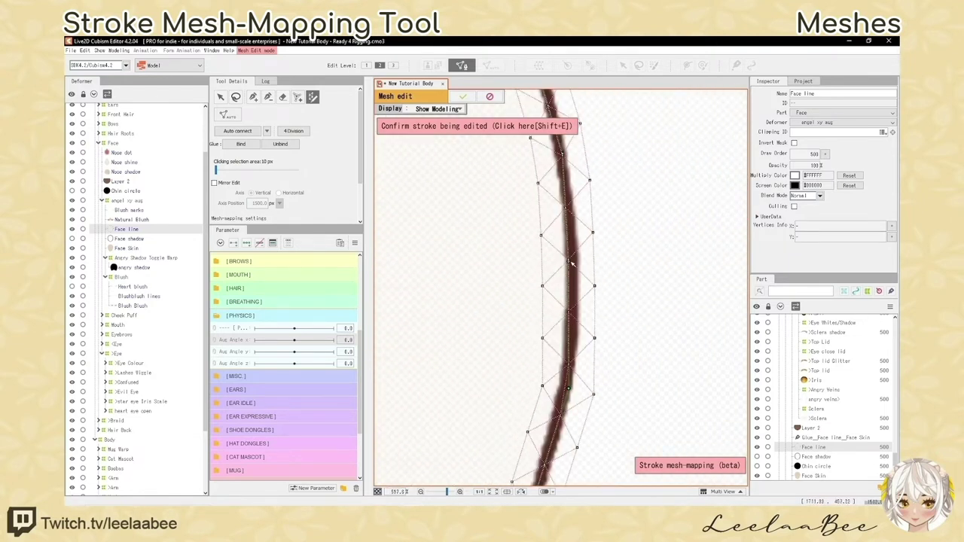
scroll(573, 266, "down", 3)
scroll(573, 203, "up", 3)
left_click_drag(571, 265, 577, 276)
Move the stroke's control points onto the Face line along the upper right curve of the head
left_click_drag(516, 162, 620, 259)
left_click_drag(513, 221, 613, 299)
left_click_drag(607, 224, 611, 218)
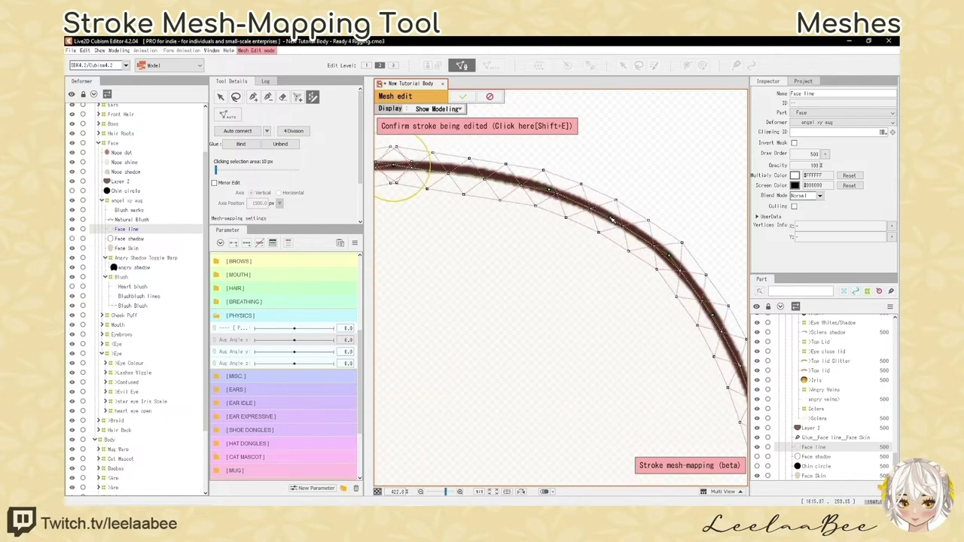
left_click_drag(492, 203, 583, 233)
left_click_drag(573, 214, 574, 206)
Move the stroke's control points onto the Face line along the upper left curve of the head
left_click_drag(441, 235, 572, 228)
left_click_drag(422, 256, 546, 217)
left_click_drag(447, 316, 544, 218)
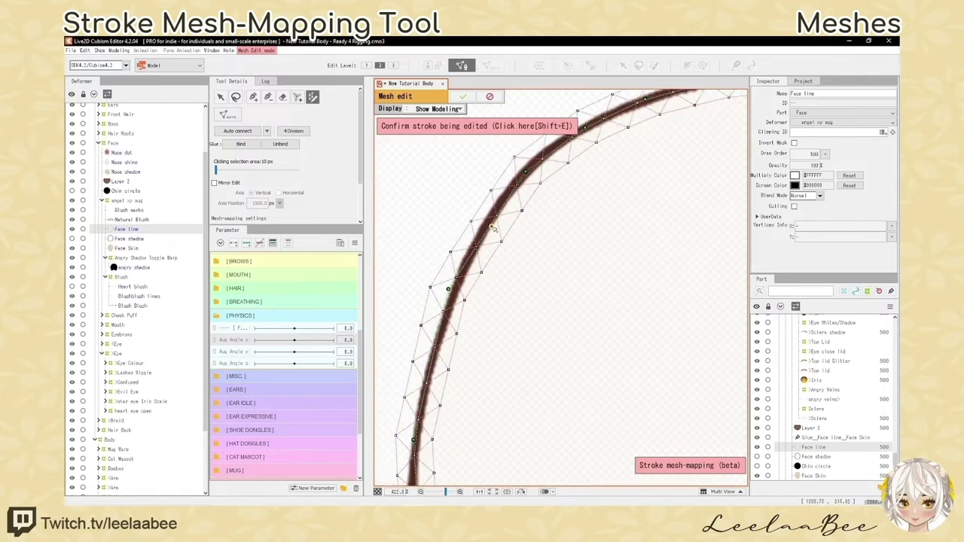
left_click_drag(492, 264, 498, 260)
Align the stroke's control points with the Face line down the upper left side of the face
mouse_move(482, 332)
left_mouse_down()
mouse_move(520, 233)
mouse_move(474, 240)
left_mouse_up()
left_click_drag(506, 331, 539, 222)
left_click_drag(455, 237, 459, 234)
left_click_drag(485, 356, 534, 239)
left_click_drag(466, 248, 469, 247)
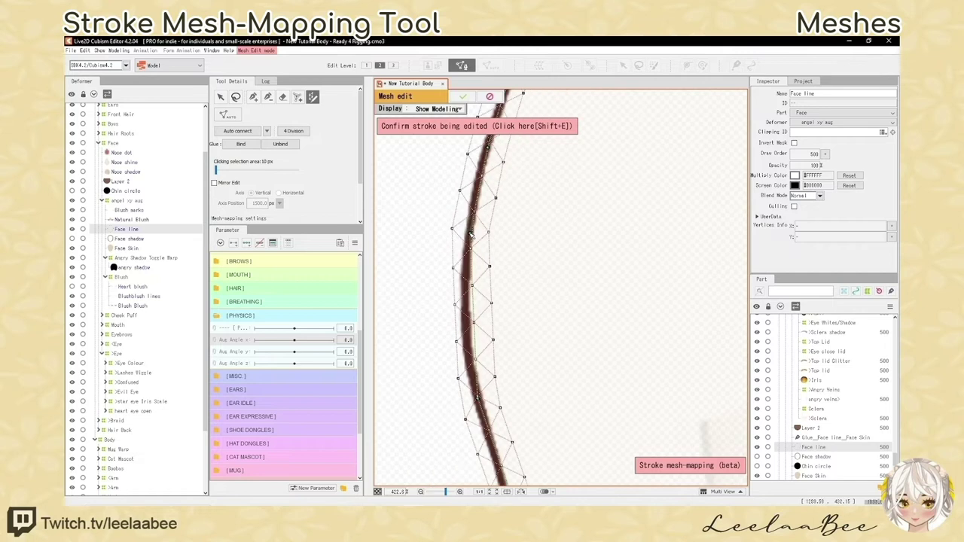
Shift the stroke's control points onto the Face line along the left cheek
mouse_move(519, 332)
left_mouse_down()
mouse_move(526, 241)
mouse_move(482, 247)
left_mouse_up()
left_click_drag(513, 325, 514, 276)
left_click_drag(480, 224, 476, 222)
left_click_drag(552, 336, 526, 234)
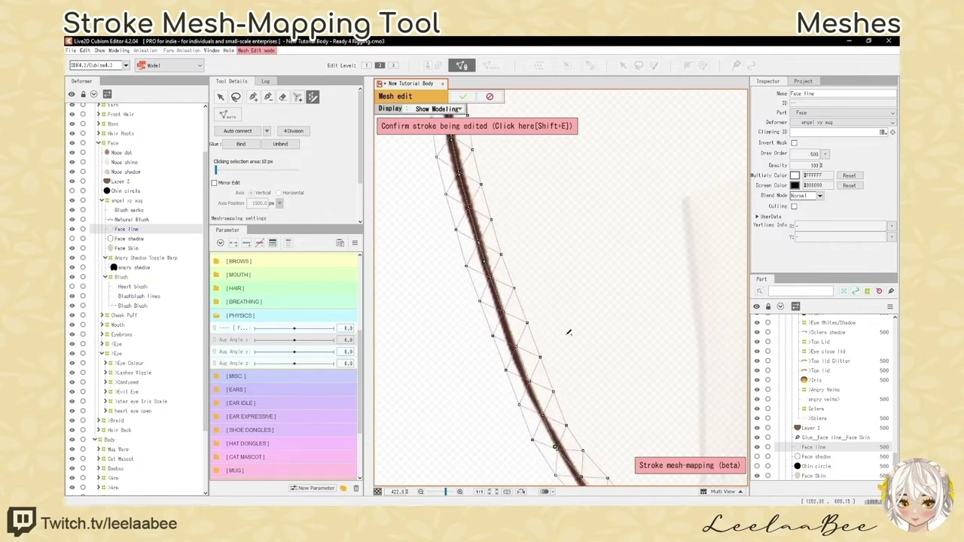
Adjust the stroke's control points to follow the Face line along the lower left jaw toward the chin
scroll(516, 296, "down", 3)
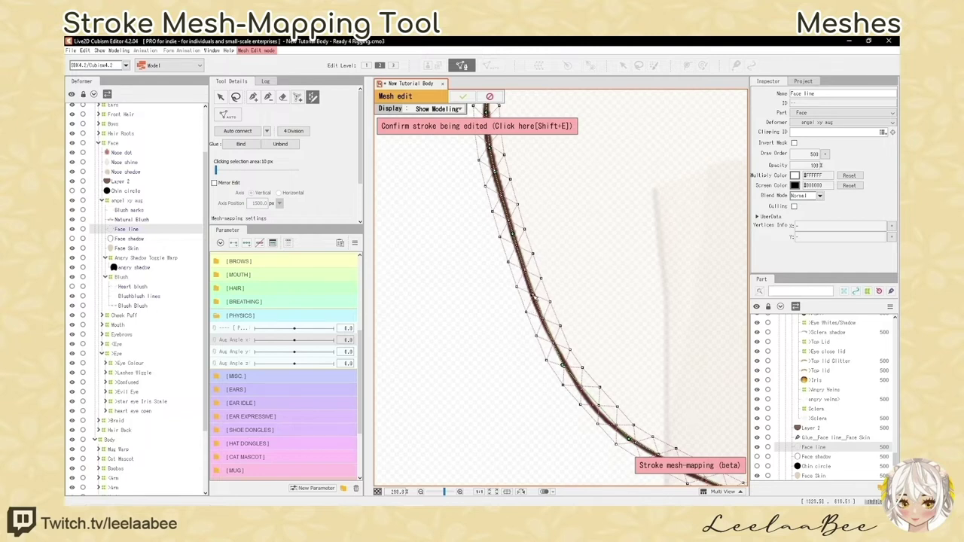
scroll(539, 298, "up", 3)
mouse_move(554, 377)
left_mouse_down()
mouse_move(547, 384)
mouse_move(519, 328)
mouse_move(482, 294)
left_mouse_up()
scroll(549, 331, "up", 3)
left_click_drag(557, 357, 556, 365)
left_click_drag(624, 393, 558, 353)
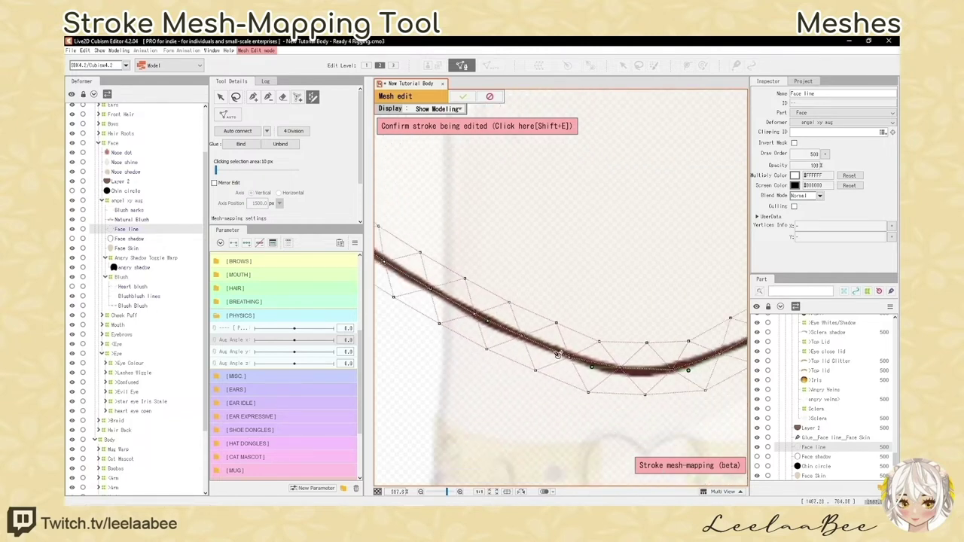
Check the stroke around the chin and adjust its control points to the Face line along the lower right jaw
scroll(594, 369, "right", 5)
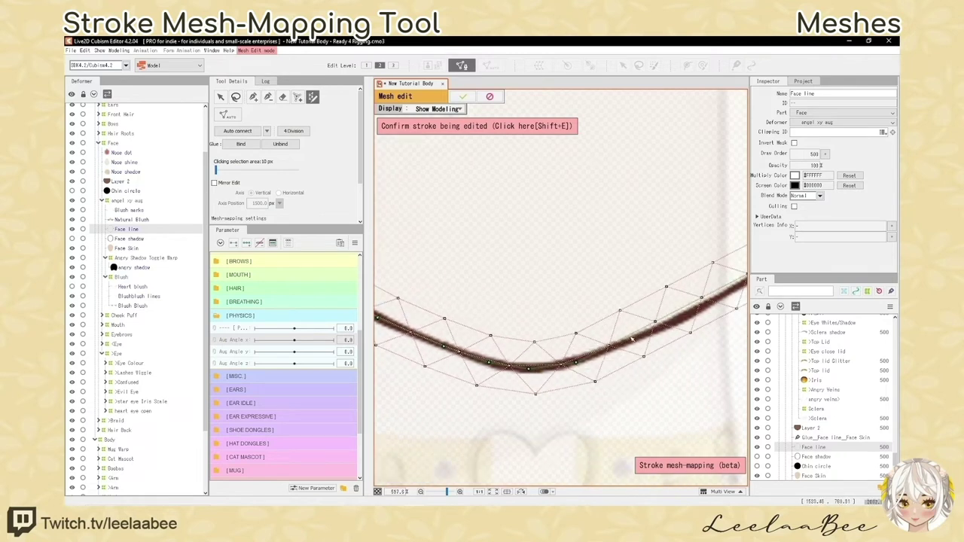
scroll(610, 349, "right", 5)
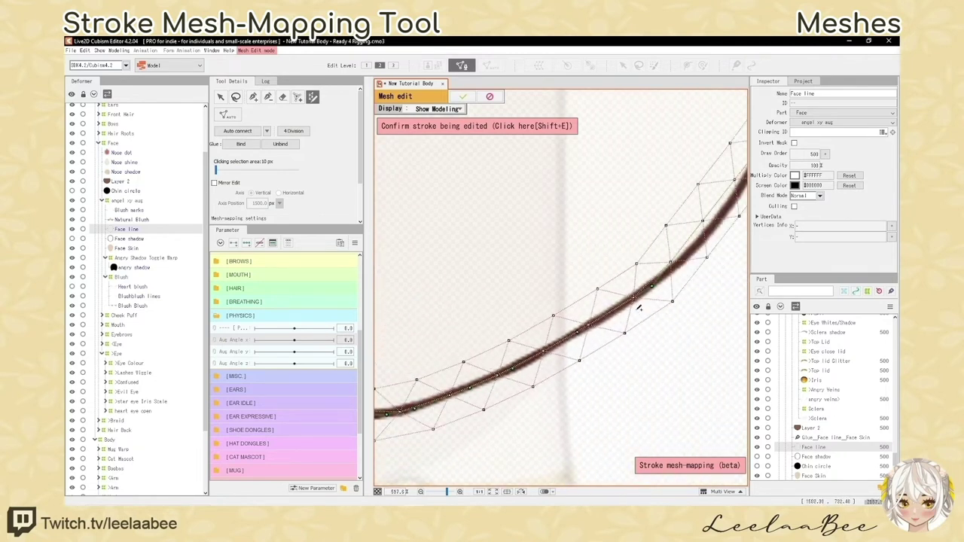
left_click(598, 319)
mouse_move(659, 281)
left_mouse_down()
mouse_move(526, 346)
mouse_move(585, 327)
left_mouse_up()
left_click(587, 328)
left_click_drag(678, 188, 647, 248)
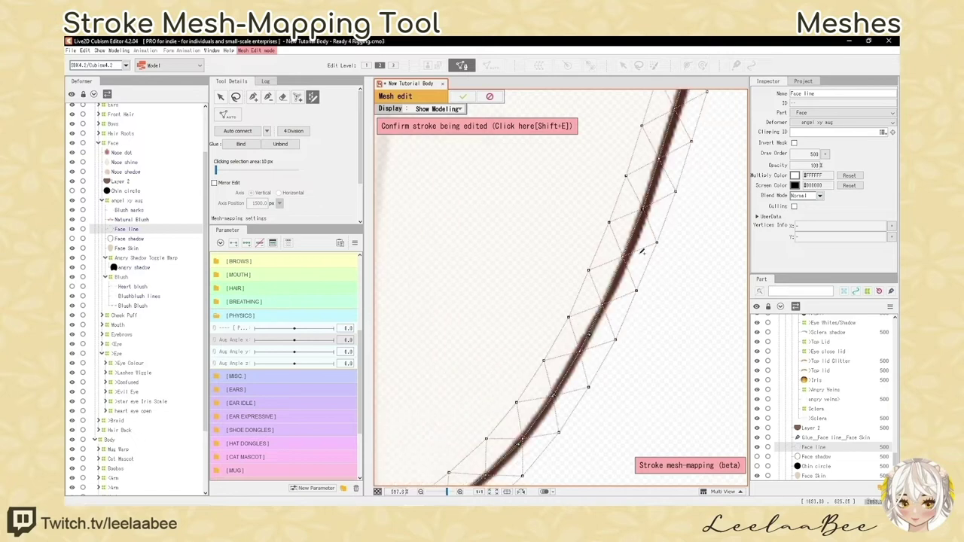
Check the stroke's fit from the right cheek up to the crown and correct its path along the Face line
scroll(647, 248, "up", 3)
left_click(611, 297)
scroll(611, 294, "up", 6)
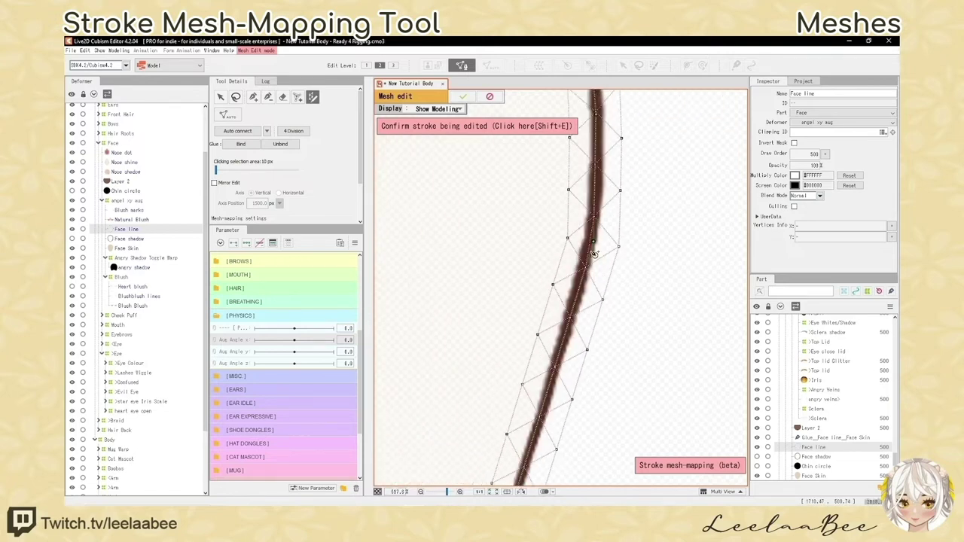
scroll(578, 300, "down", 5)
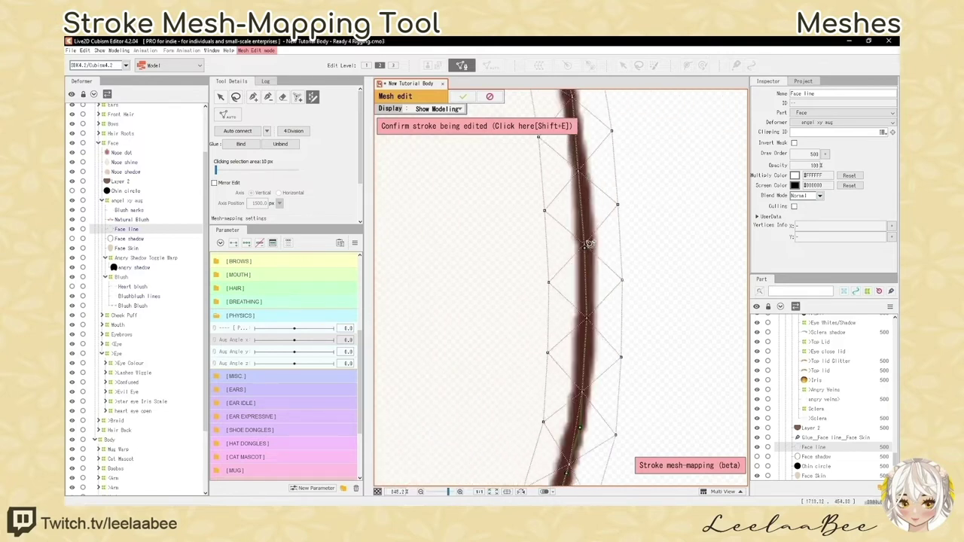
scroll(589, 264, "down", 8)
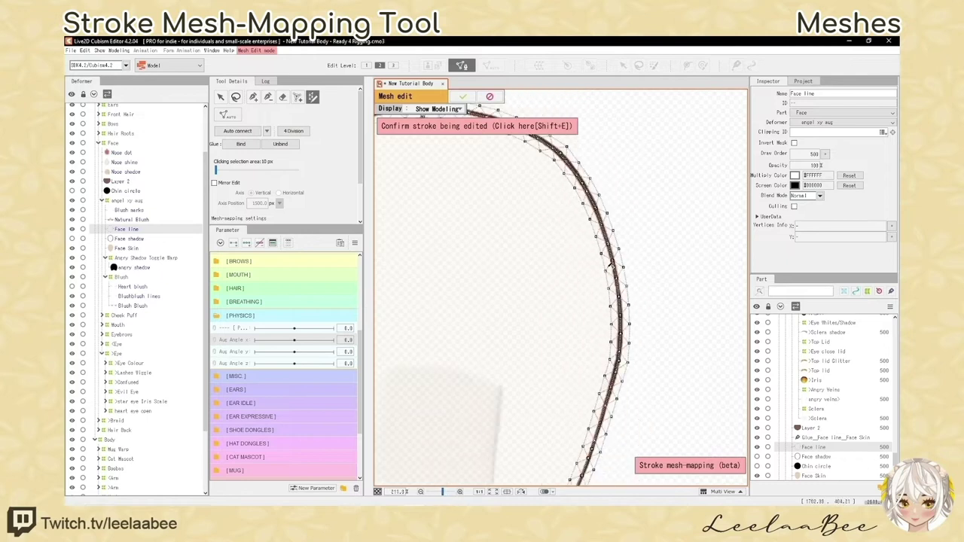
scroll(519, 295, "up", 8)
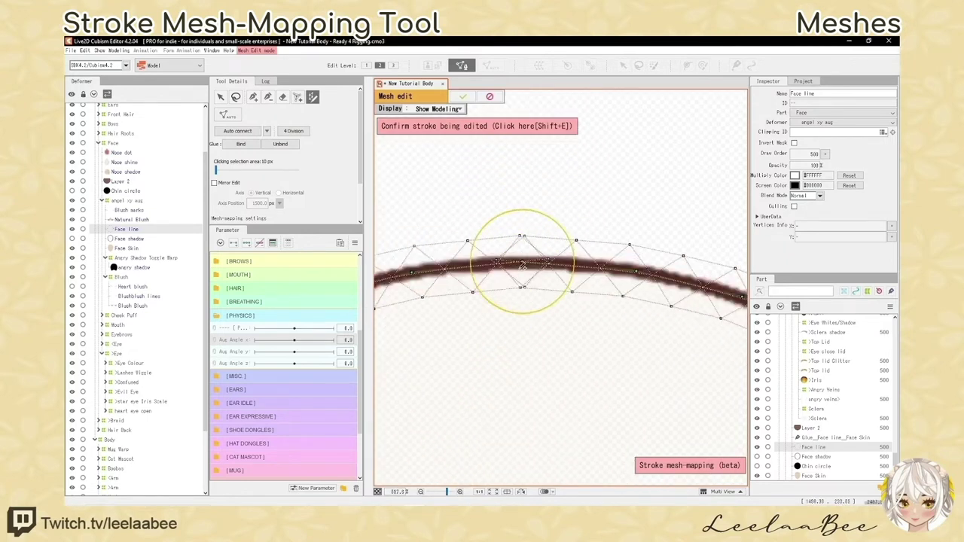
Confirm the face outline stroke and erase the overlapping vertices where its ends meet at the top of the head
scroll(530, 264, "up", 2)
key("e")
scroll(550, 233, "down", 1)
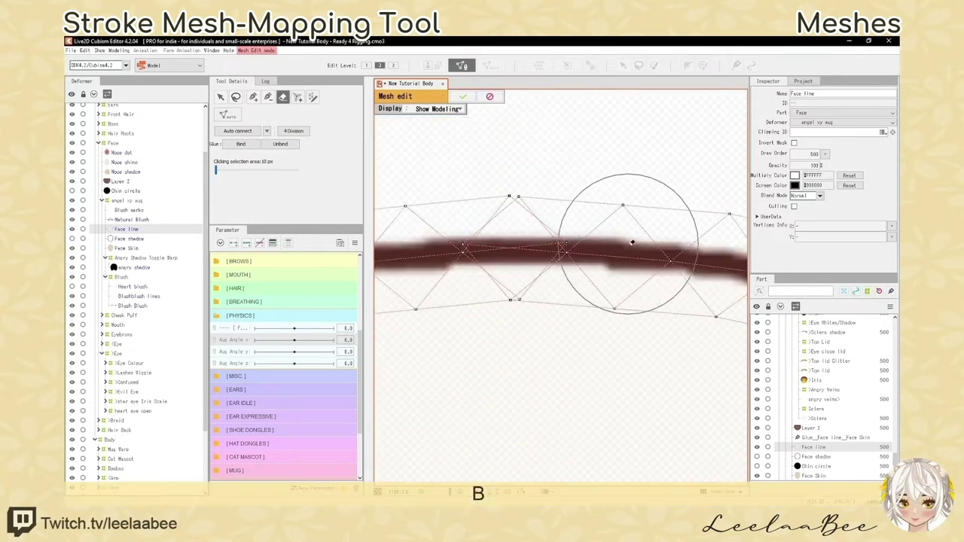
key("b")
mouse_move(630, 243)
left_mouse_down()
mouse_move(541, 251)
mouse_move(532, 228)
mouse_move(512, 246)
mouse_move(488, 230)
mouse_move(506, 253)
mouse_move(477, 234)
mouse_move(556, 232)
left_mouse_up()
left_click_drag(512, 332, 518, 316)
scroll(536, 271, "down", 2)
scroll(482, 271, "up", 2)
left_click_drag(529, 201, 525, 213)
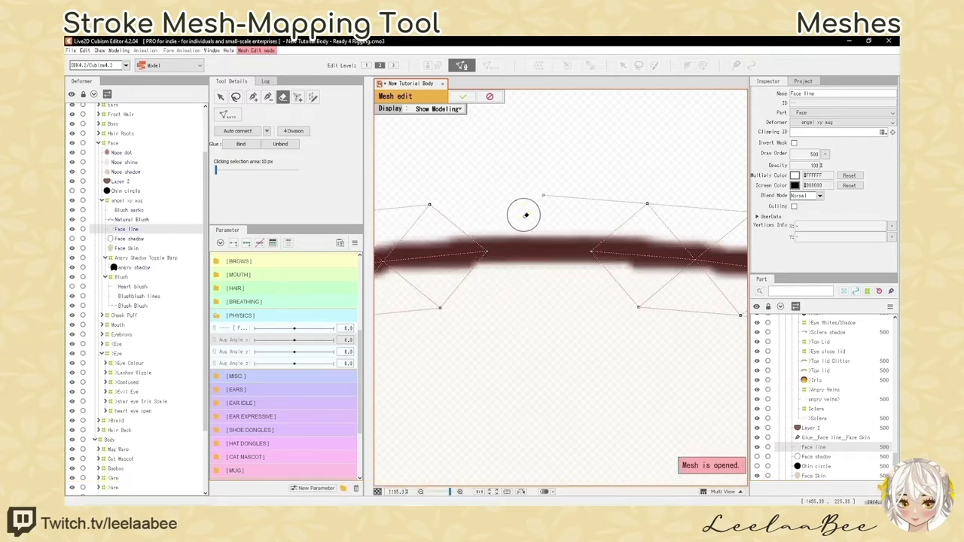
Close the gap at the top of the Face line mesh by connecting the vertices on both sides with new edges
key("p")
mouse_move(431, 204)
left_mouse_down()
mouse_move(542, 195)
mouse_move(484, 249)
left_mouse_up()
left_click_drag(542, 195, 598, 244)
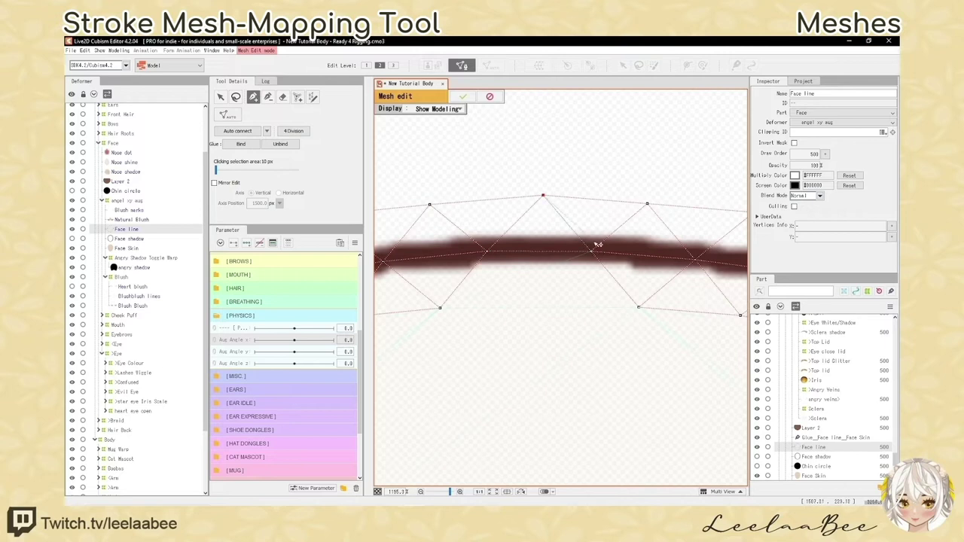
left_click_drag(635, 303, 440, 308)
left_click_drag(543, 309, 487, 254)
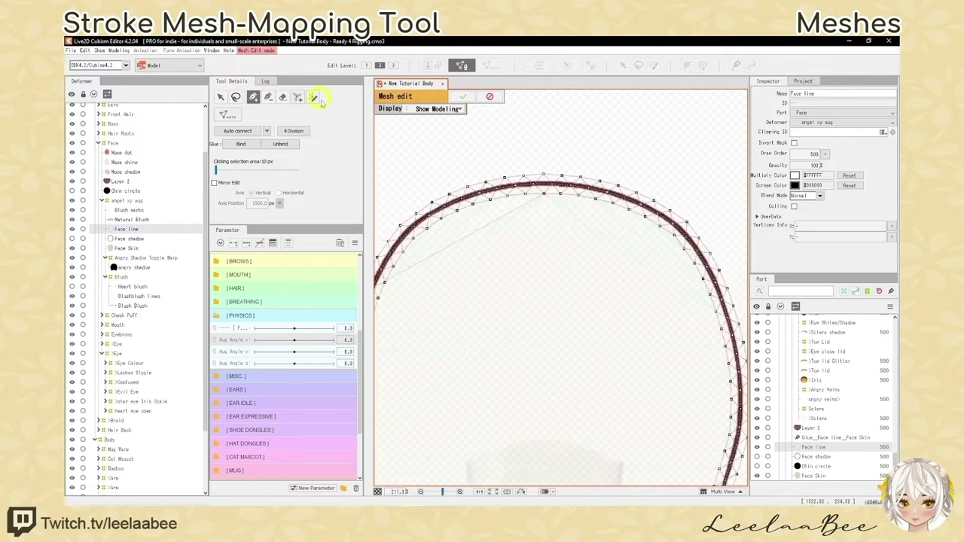
Set Stroke mesh-mapping to a repeated density of 20 and 1 vertex in the mesh width
left_click(314, 98)
scroll(319, 188, "down", 2)
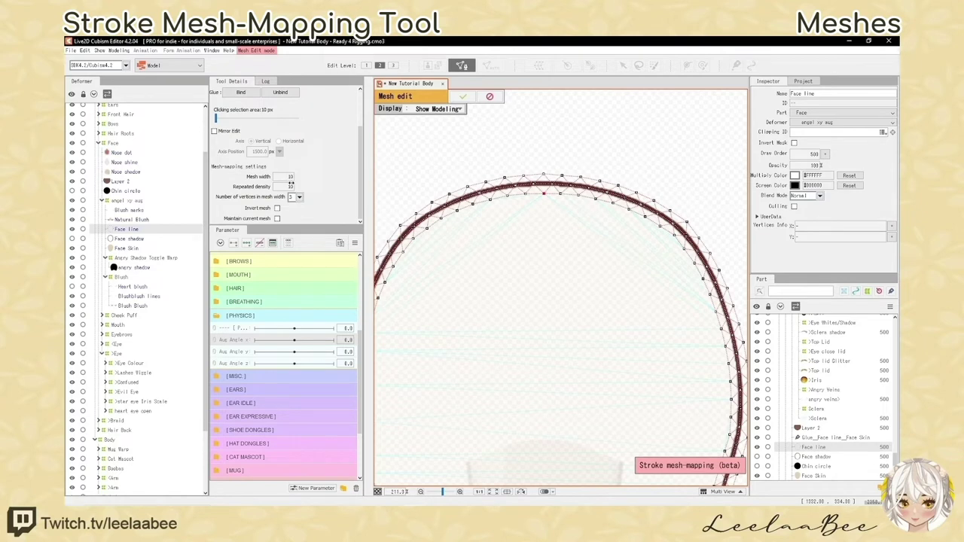
type("20")
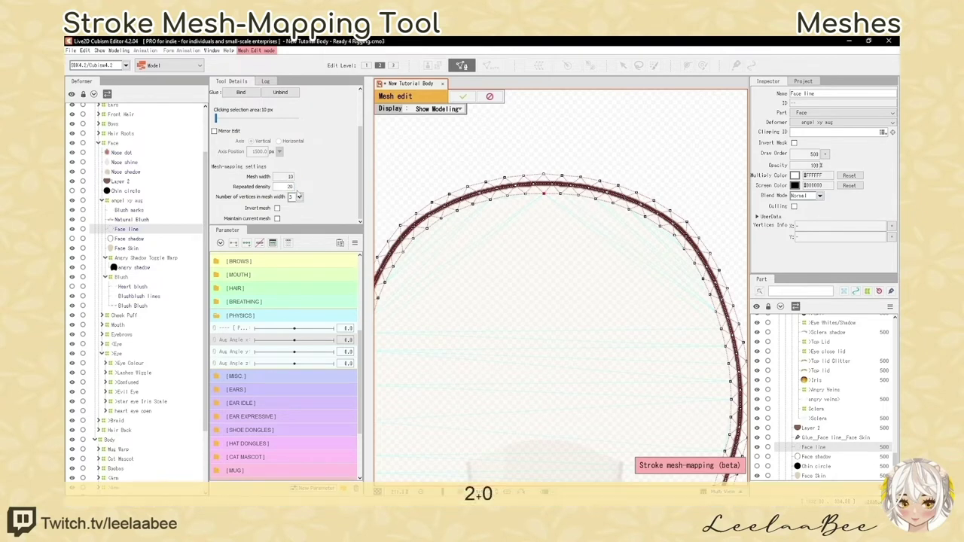
left_click(300, 198)
left_click(297, 208)
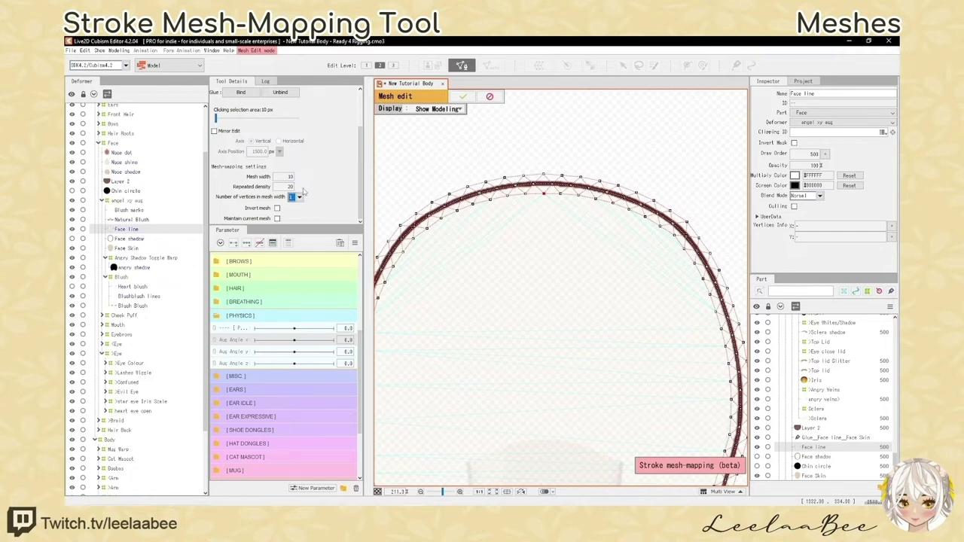
With a 20 px selection area and vertical Mirror Edit, draw and confirm a mirrored pair of vertical strokes inside the face
left_click_drag(216, 118, 223, 121)
left_click(214, 131)
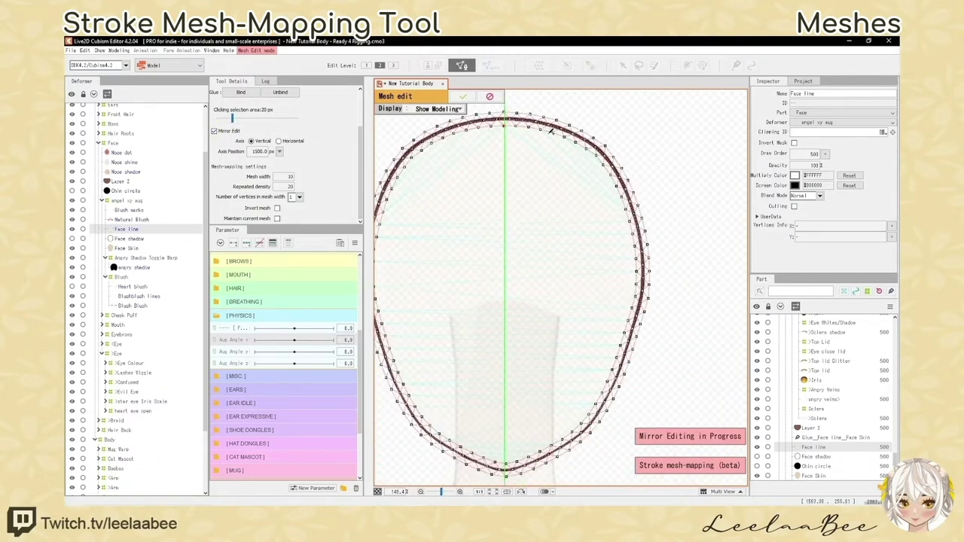
key("ctrl+z")
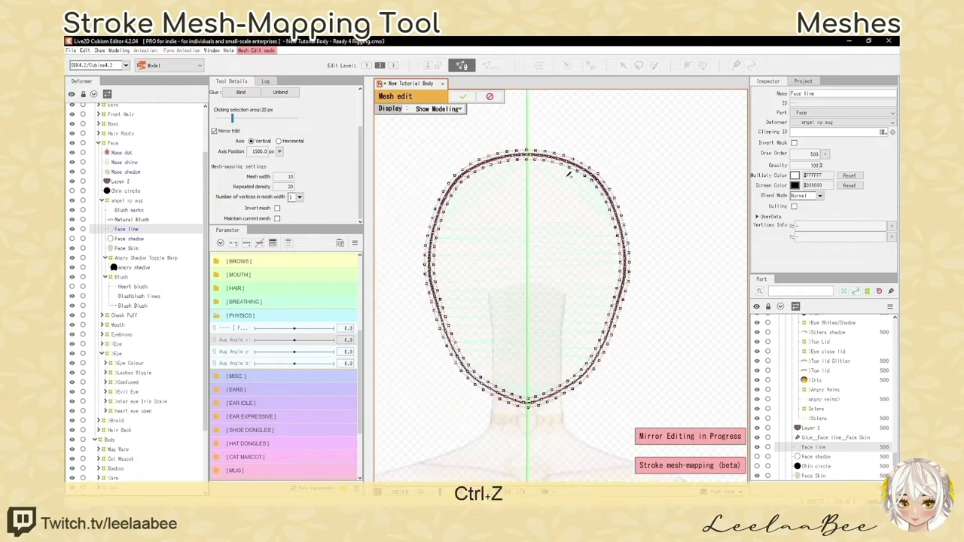
left_click_drag(575, 334, 564, 374)
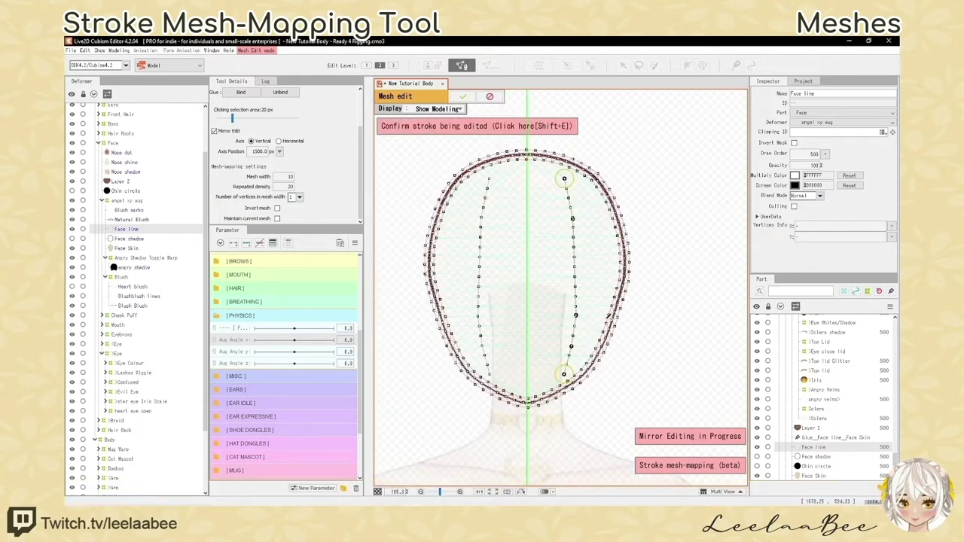
scroll(598, 279, "up", 3)
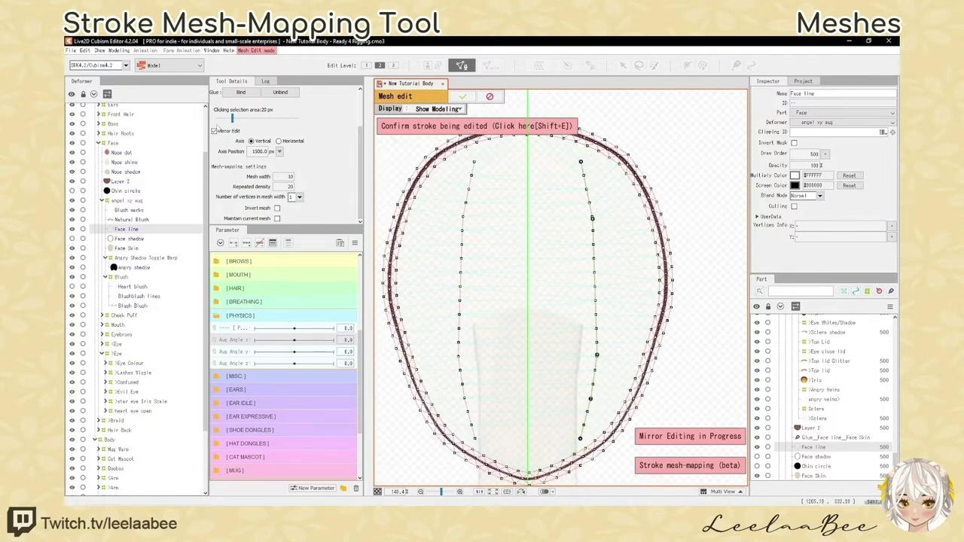
left_click(214, 130)
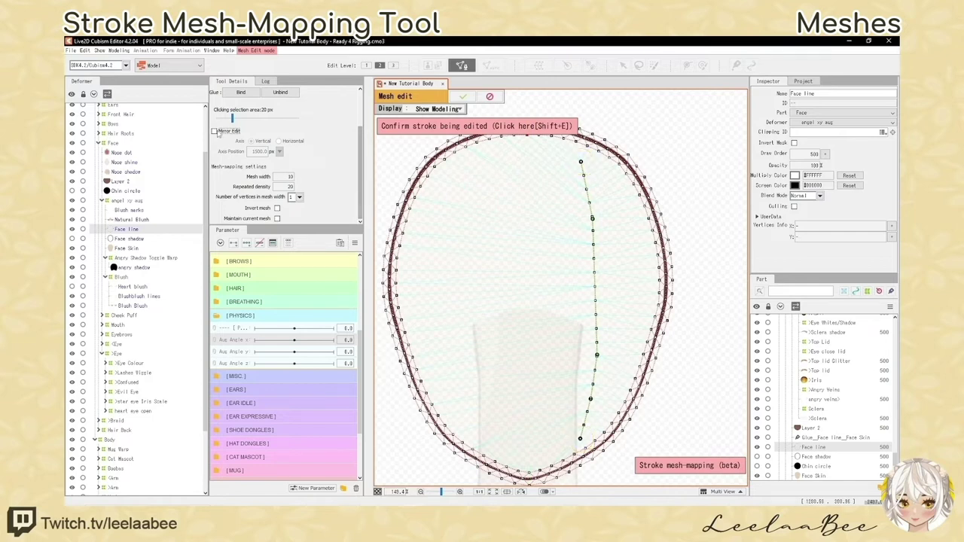
left_click(214, 131)
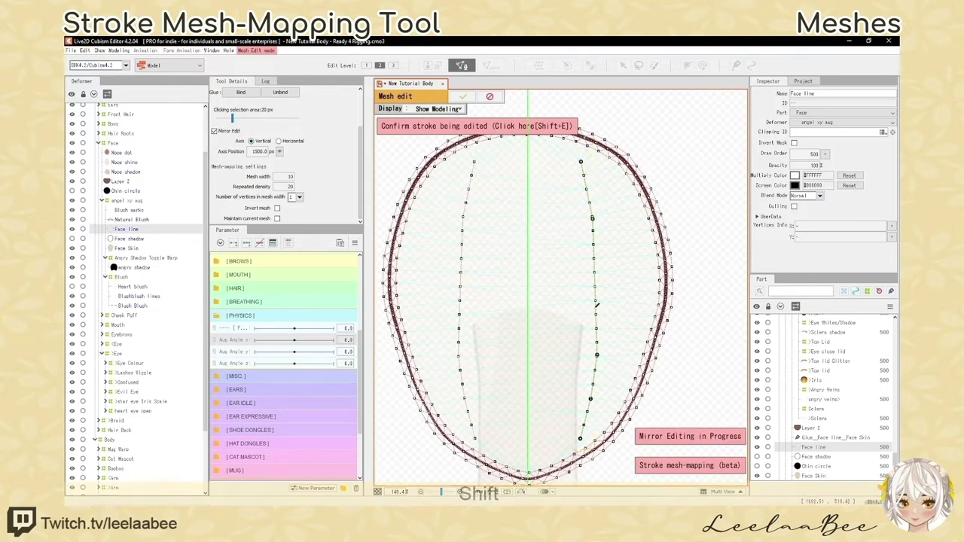
key("shift+e")
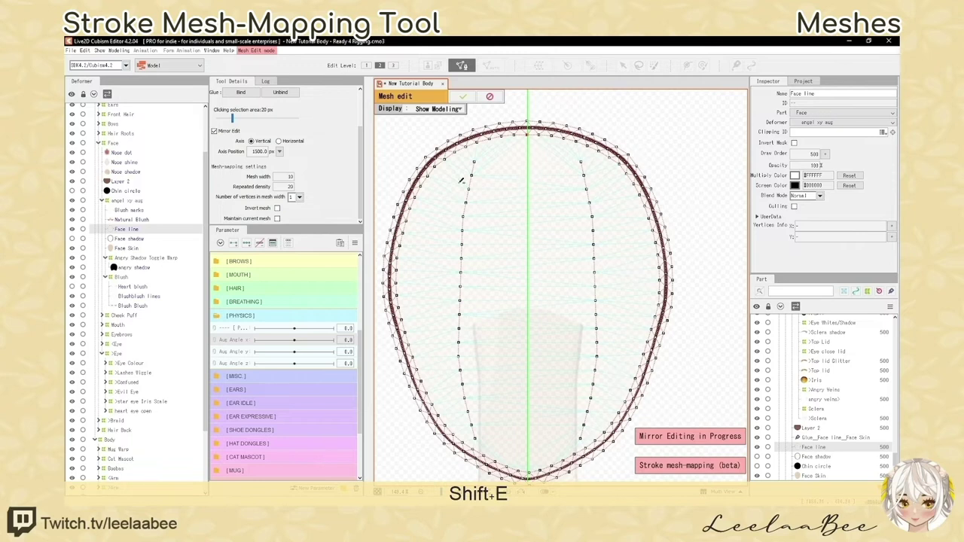
Turn off Mirror Edit, then draw and confirm a single vertical stroke down the centre of the face from forehead to chin
left_click(215, 132)
left_click_drag(527, 143, 535, 435)
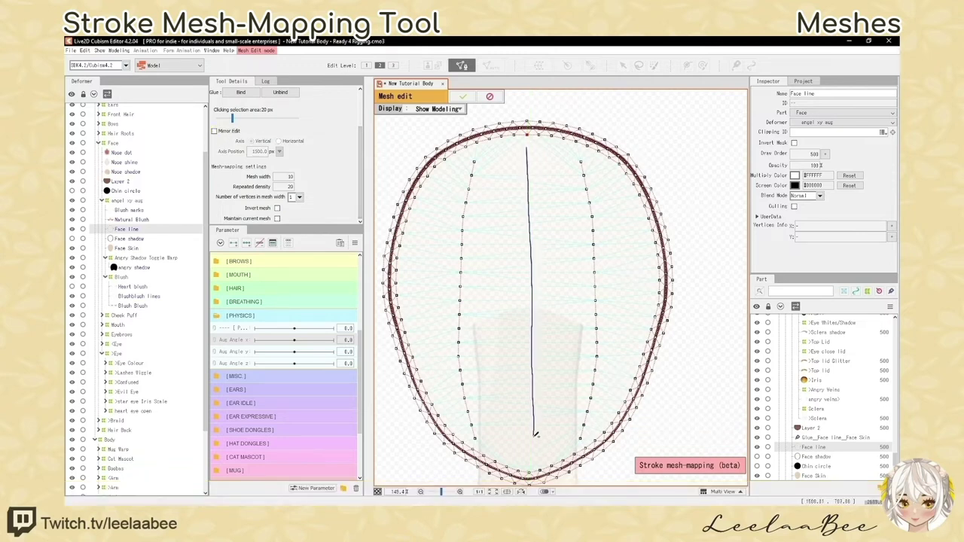
key("ctrl+z")
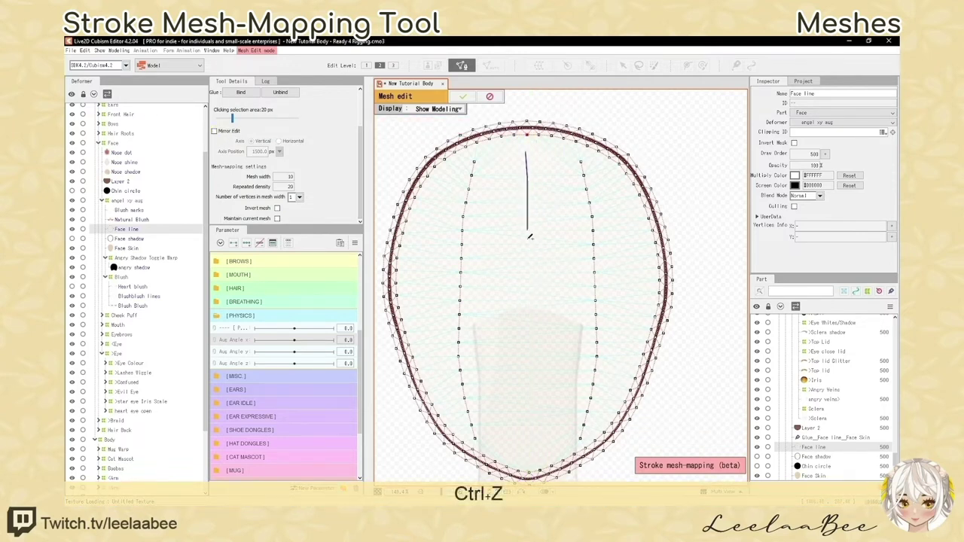
left_click_drag(529, 236, 534, 465)
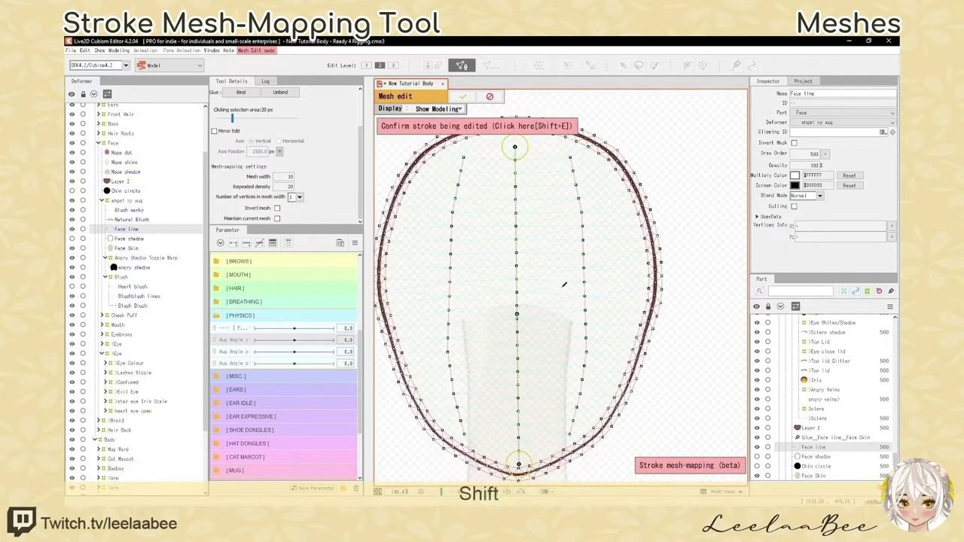
key("shift+e")
Lasso-select the centre column of vertices and nudge it slightly upward inside the face outline
left_click(235, 98)
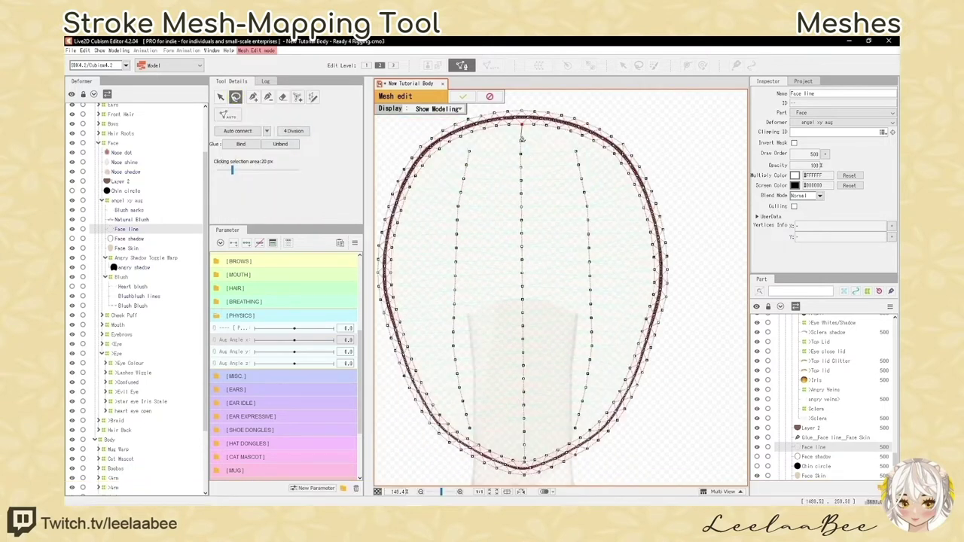
mouse_move(508, 156)
left_mouse_down()
mouse_move(500, 357)
mouse_move(508, 451)
mouse_move(526, 461)
left_mouse_up()
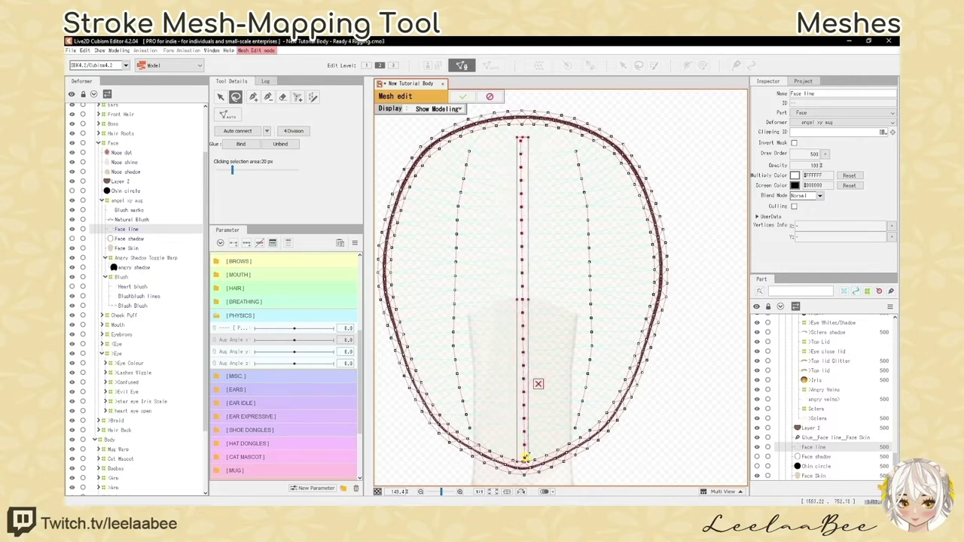
left_click(221, 98)
left_click_drag(525, 264, 525, 263)
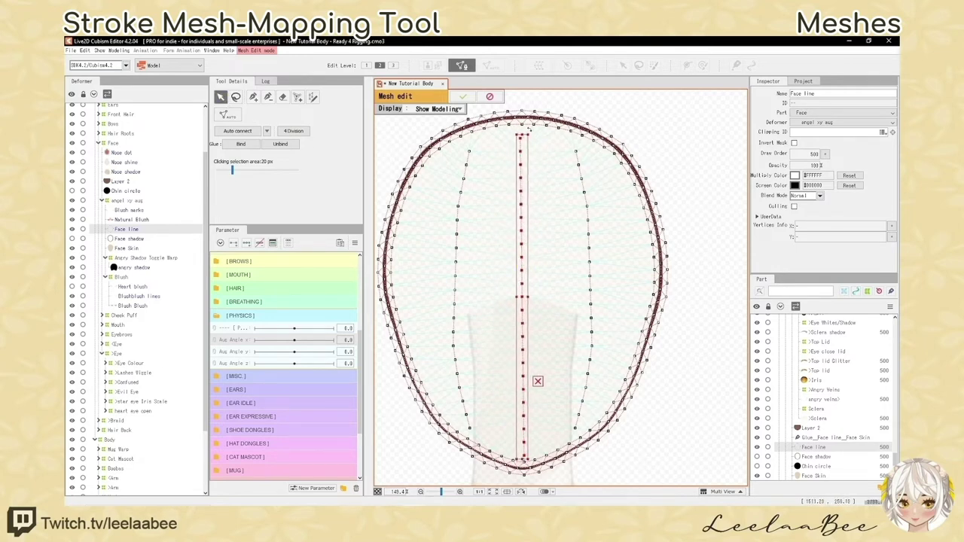
left_click_drag(526, 217, 529, 214)
Enable vertical Mirror Edit and align the centre column's vertices with the mirror axis at 1500.0 px
left_click(236, 97)
left_click(254, 97)
left_click(214, 183)
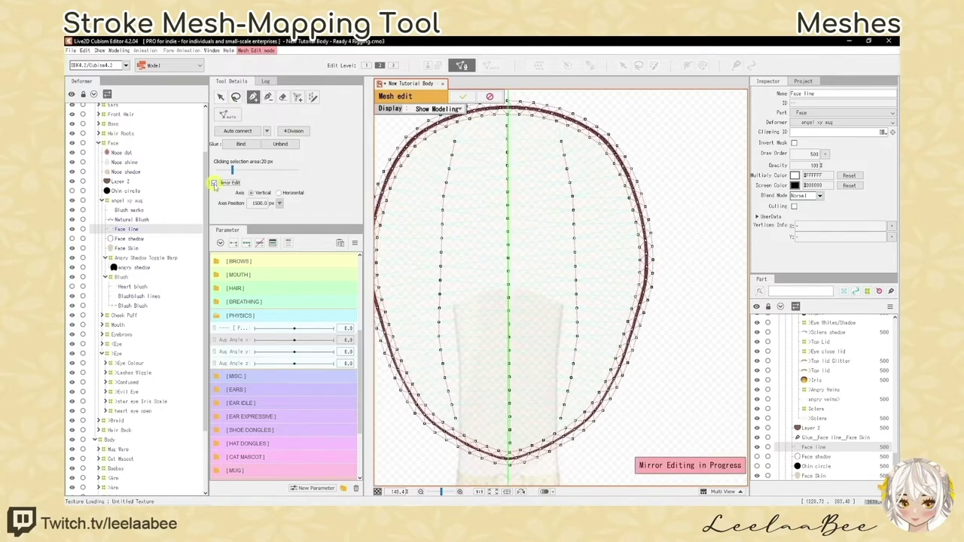
scroll(538, 229, "up", 5)
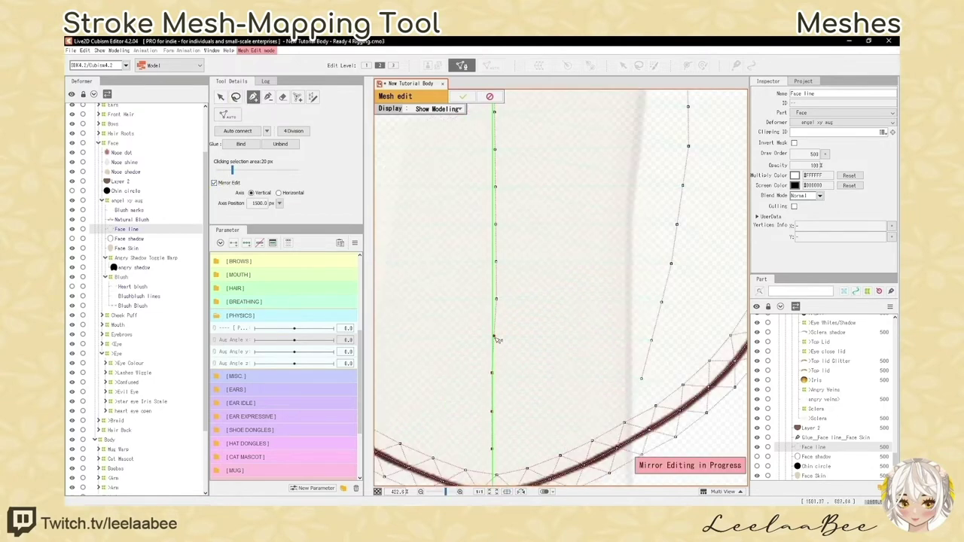
scroll(538, 229, "down", 2)
scroll(540, 252, "up", 3)
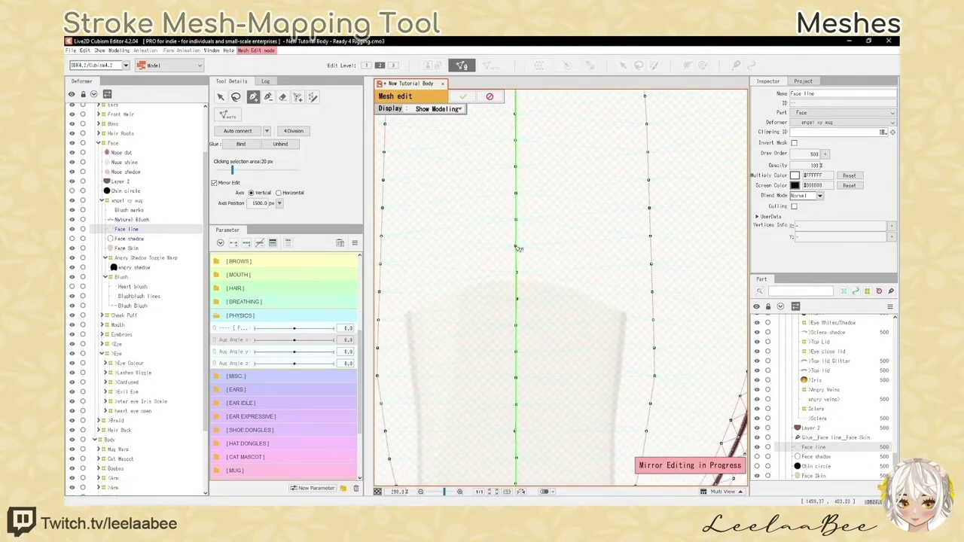
scroll(519, 248, "up", 5)
scroll(520, 279, "down", 3)
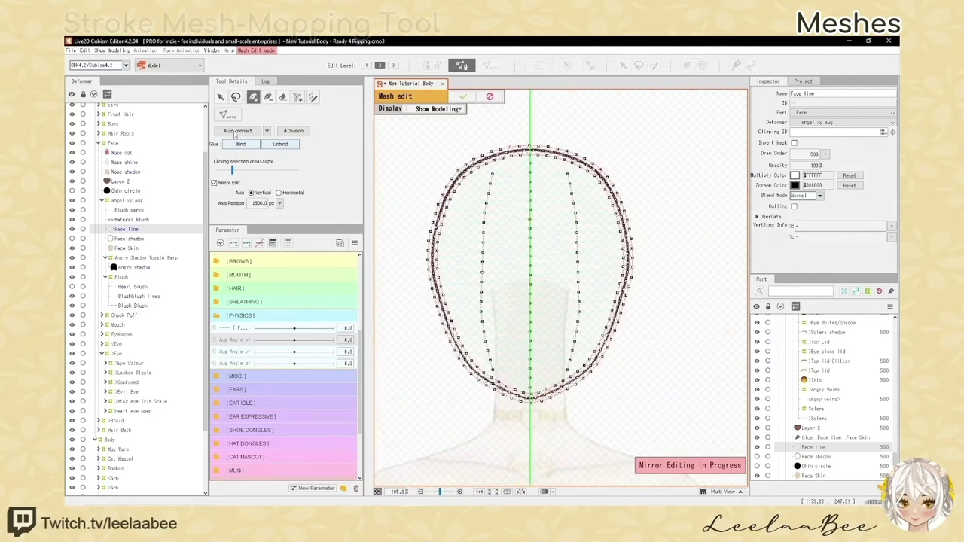
Auto-connect the Face line mesh, copy all of its vertices and confirm the mesh edit
left_click(248, 134)
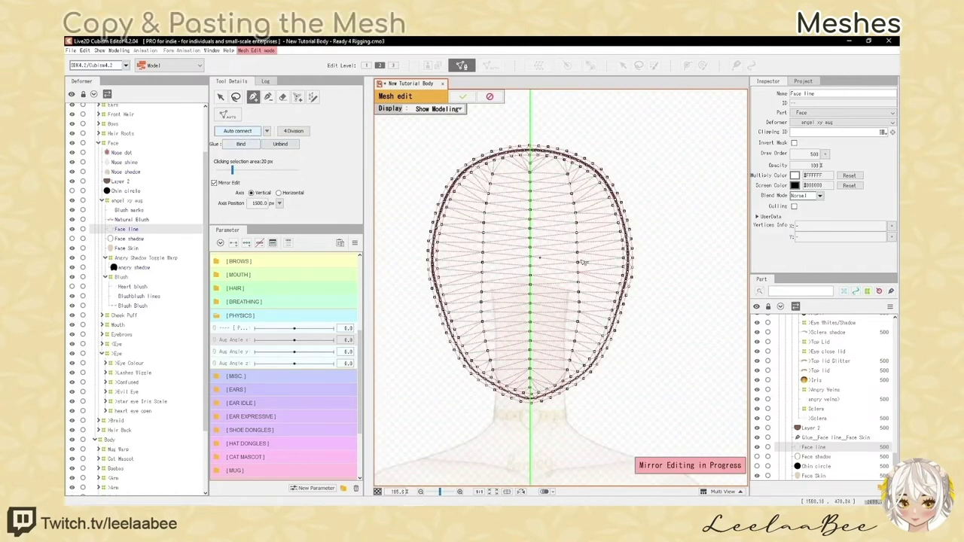
left_click(236, 97)
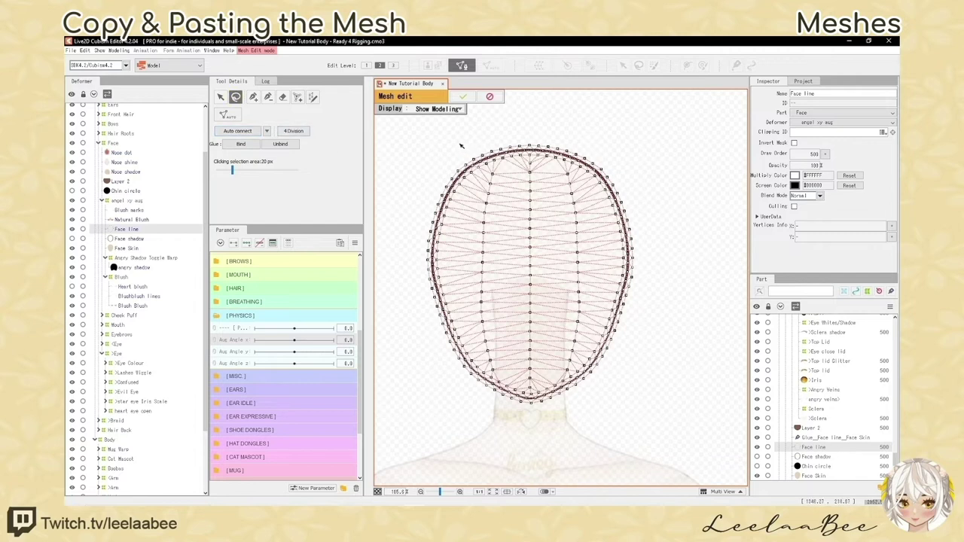
mouse_move(458, 143)
left_mouse_down()
mouse_move(542, 469)
mouse_move(482, 118)
mouse_move(459, 140)
left_mouse_up()
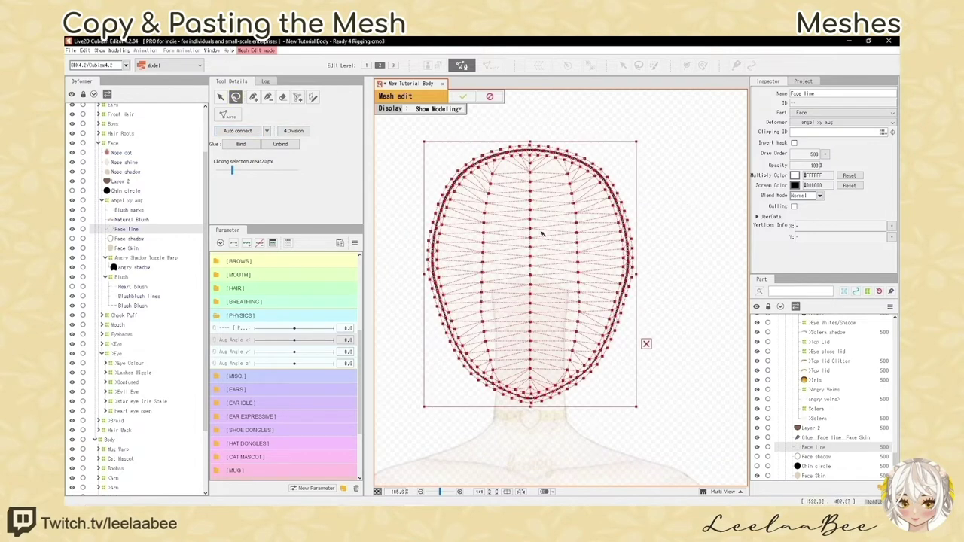
key("ctrl+c")
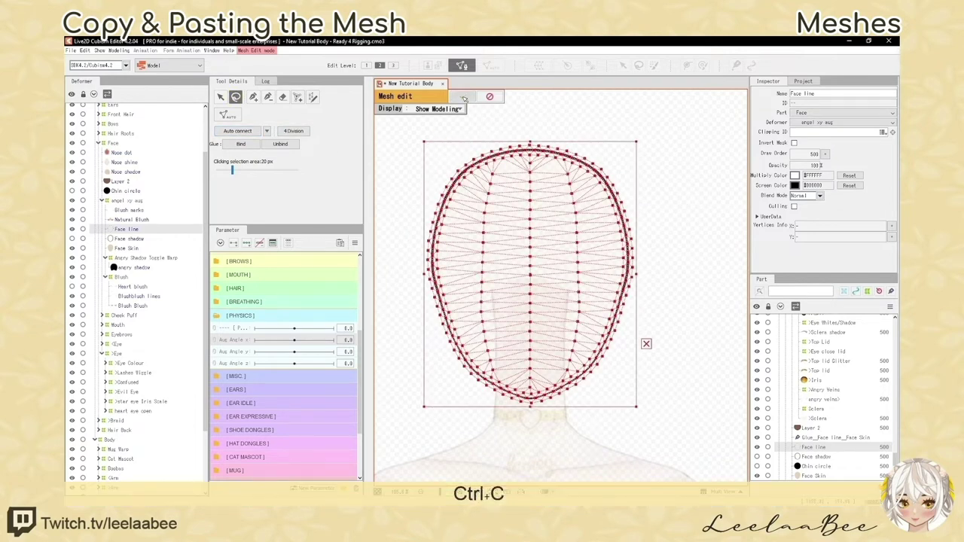
left_click(464, 96)
Replace the Face Skin's existing mesh with the copied Face line mesh and confirm the edit
key("Delete")
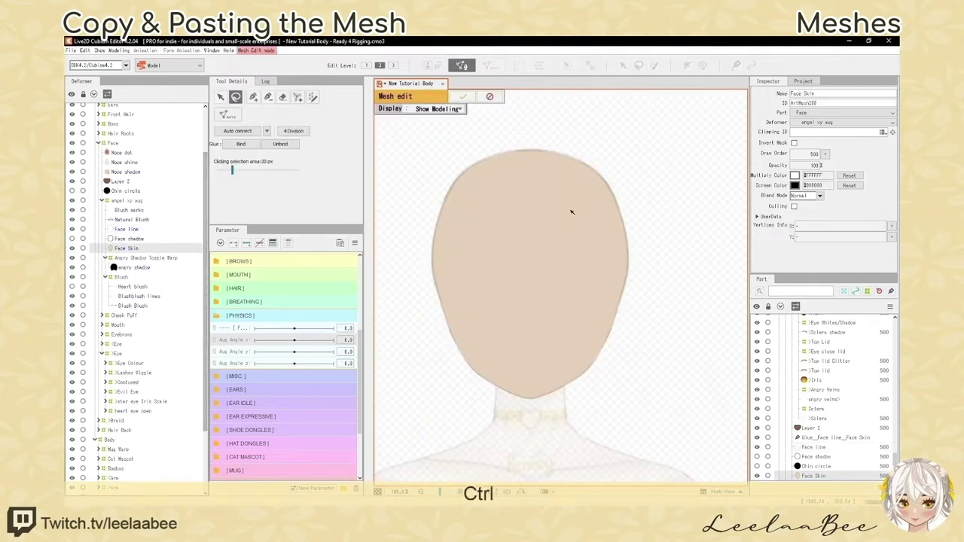
key("ctrl+v")
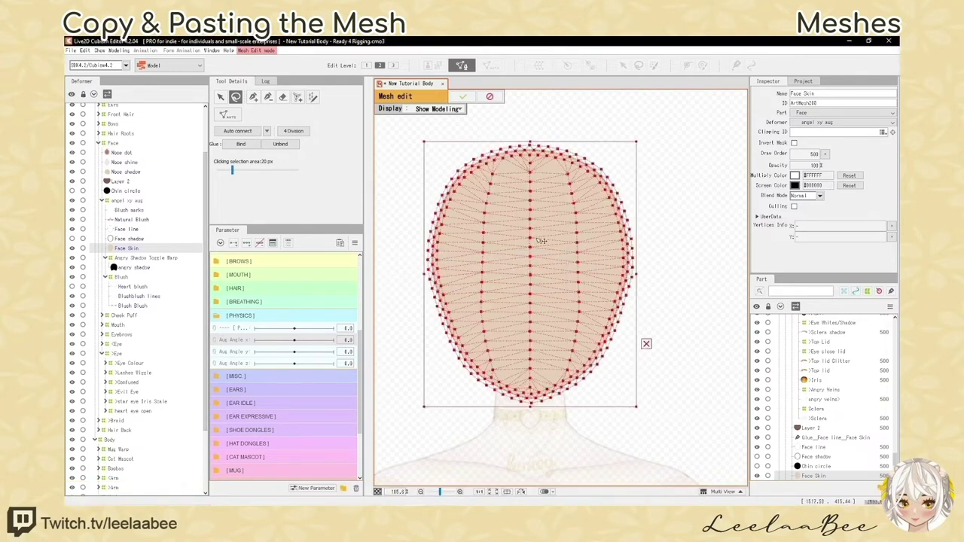
left_click(462, 96)
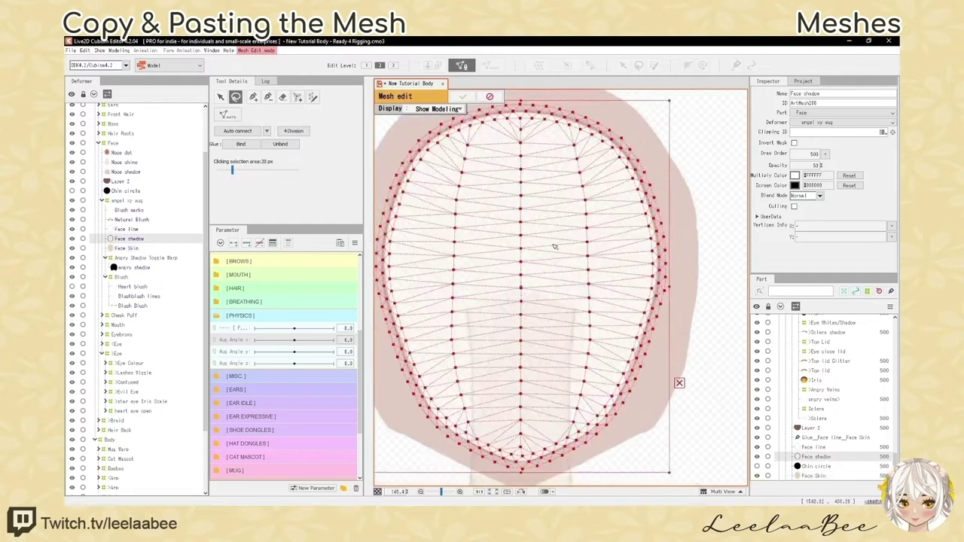
Draw a stroke mesh around the outer edge of the Face shadow using stroke mesh-mapping with Mirror Edit turned off
left_click(313, 96)
scroll(293, 181, "down", 3)
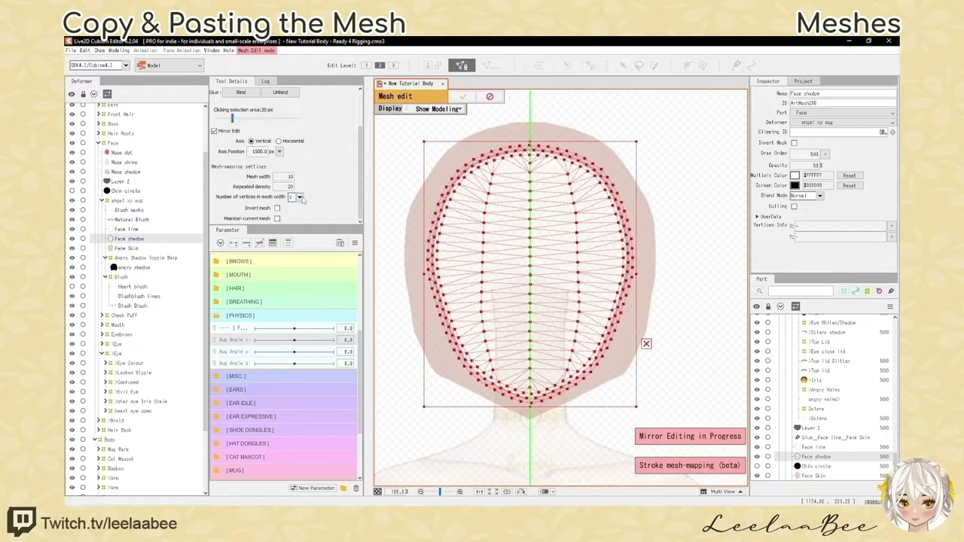
left_click(299, 197)
key("ctrl+z")
scroll(610, 253, "up", 3)
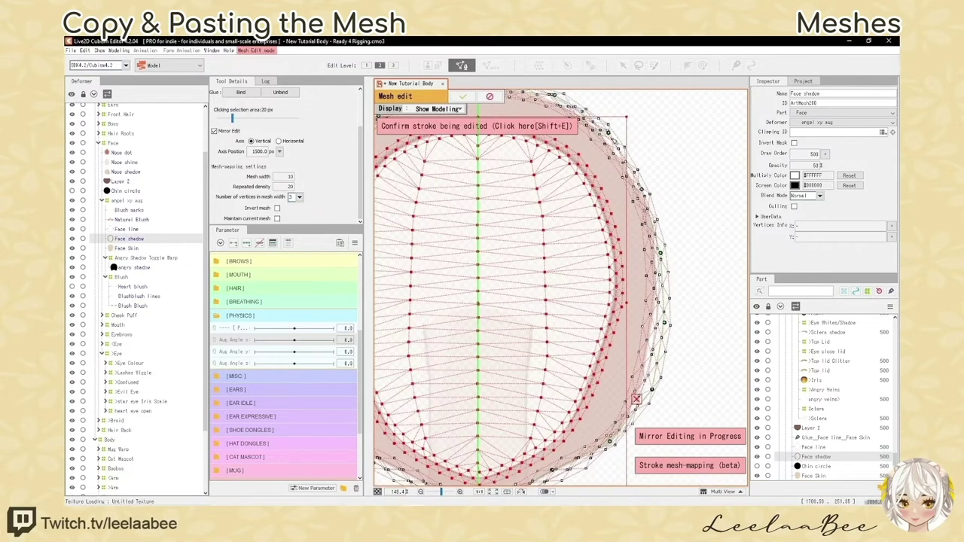
scroll(608, 255, "up", 3)
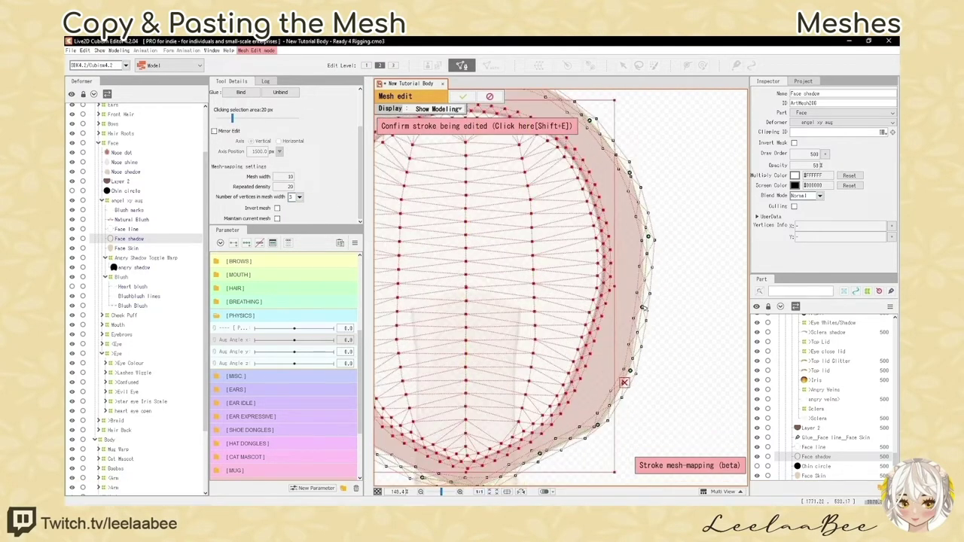
scroll(445, 210, "up", 3)
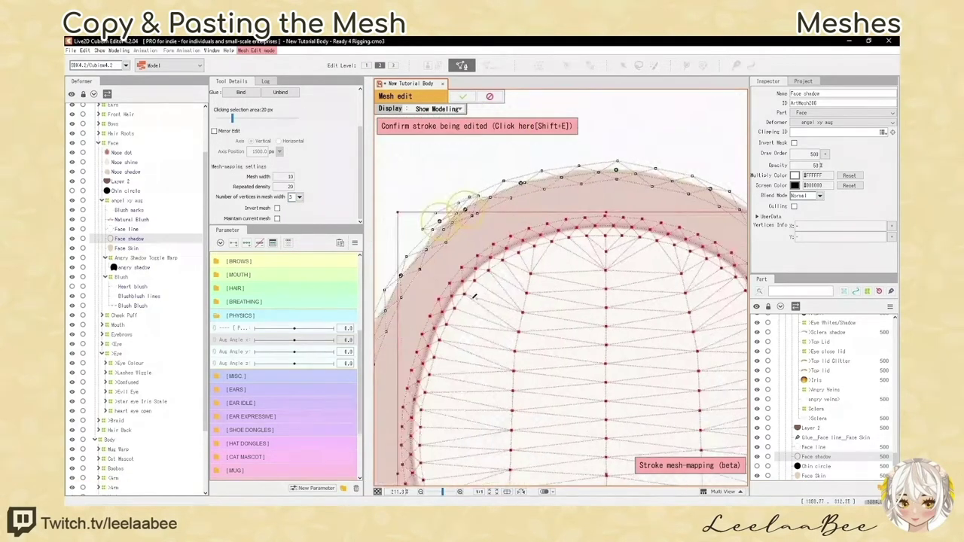
Adjust the stroke's points to follow the Face shadow's outer edge all around and confirm the stroke
left_click_drag(452, 460, 452, 128)
left_click_drag(674, 402, 561, 387)
left_click_drag(684, 319, 564, 395)
left_click_drag(612, 318, 624, 318)
left_click_drag(618, 219, 638, 377)
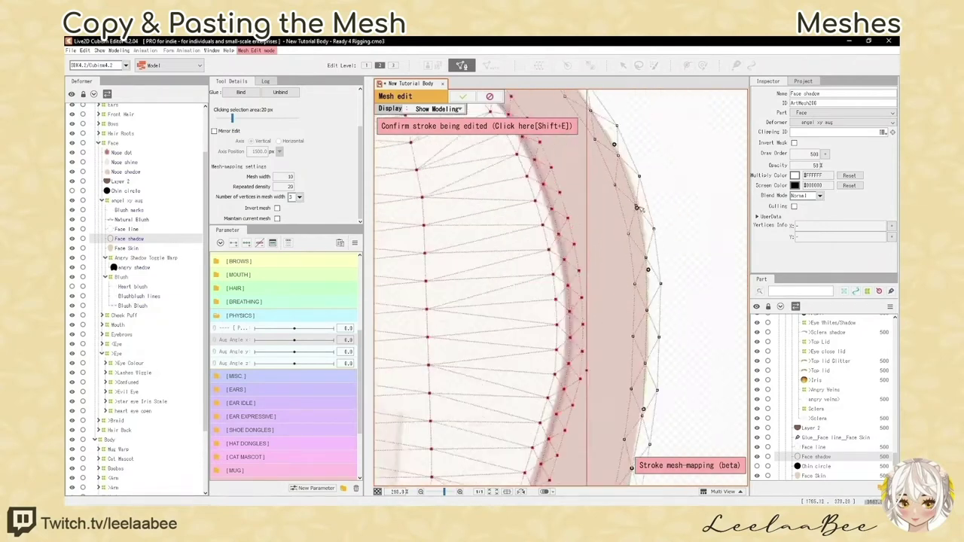
left_click_drag(452, 143, 565, 256)
scroll(443, 218, "down", 3)
left_click_drag(417, 187, 512, 261)
scroll(512, 261, "up", 5)
key("shift+e")
Clean up stray vertices where the Face shadow's outer stroke meets, auto-connect the mesh and confirm the mesh edit
key("e")
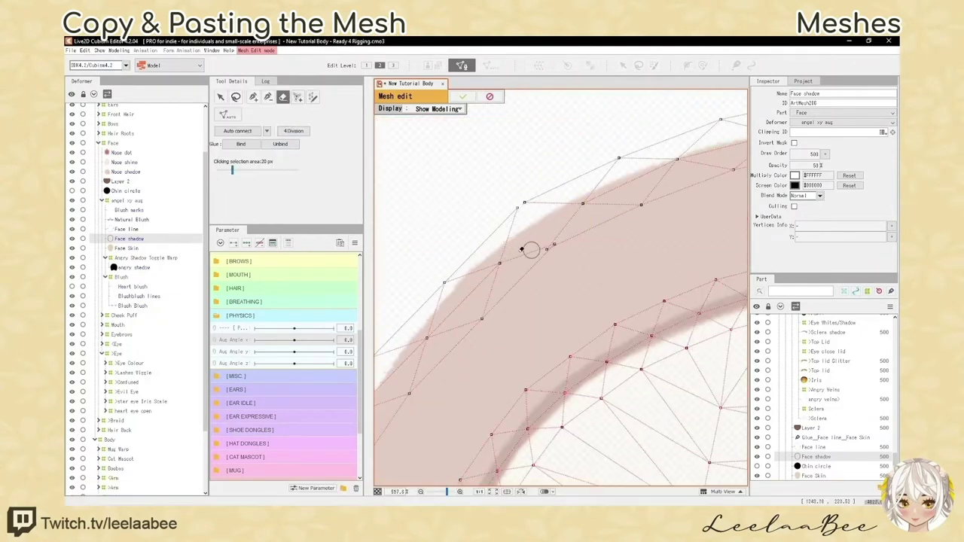
key("p")
scroll(555, 243, "down", 5)
left_click(238, 131)
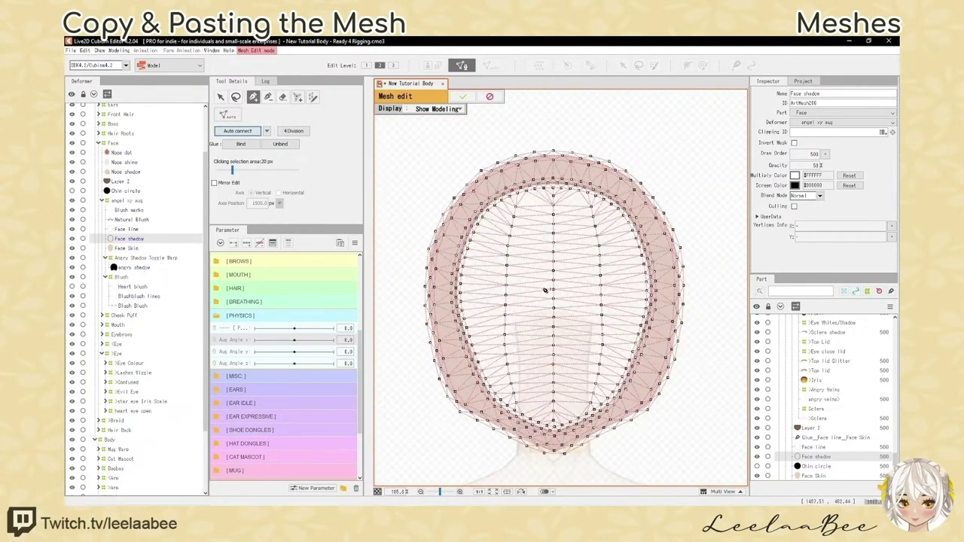
scroll(545, 290, "down", 2)
scroll(574, 254, "up", 2)
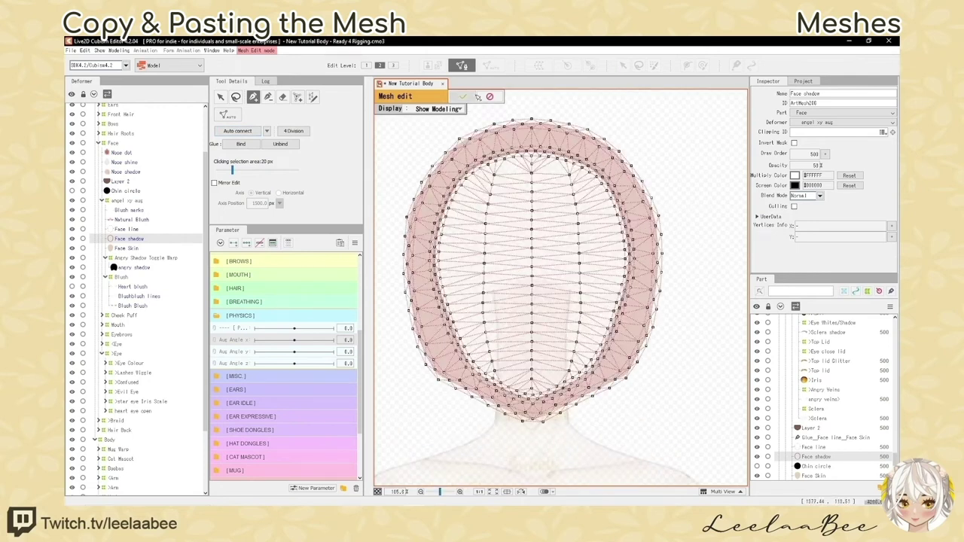
key("Delete")
key("ctrl+v")
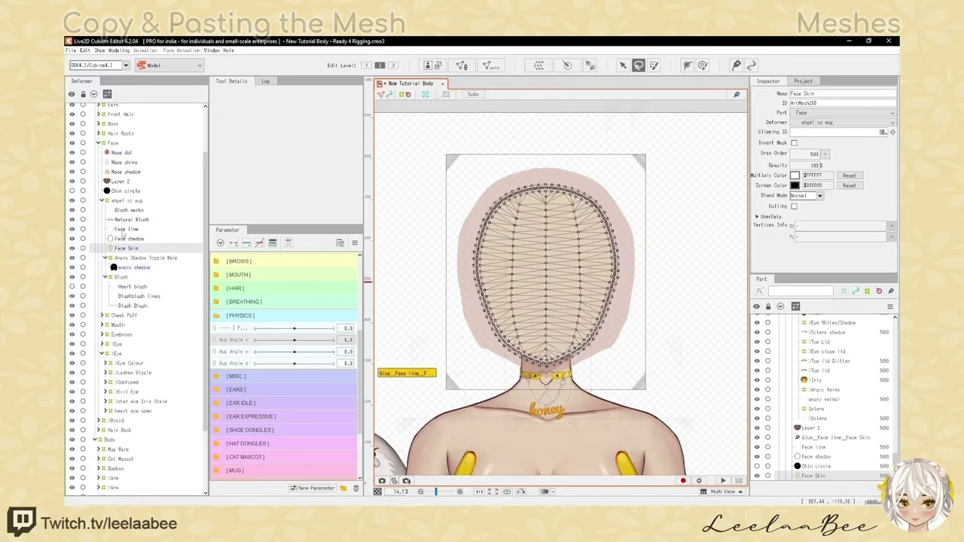
Glue all vertices of the Face line and Face Skin meshes together and confirm the mesh edit
left_click(127, 229, "ctrl")
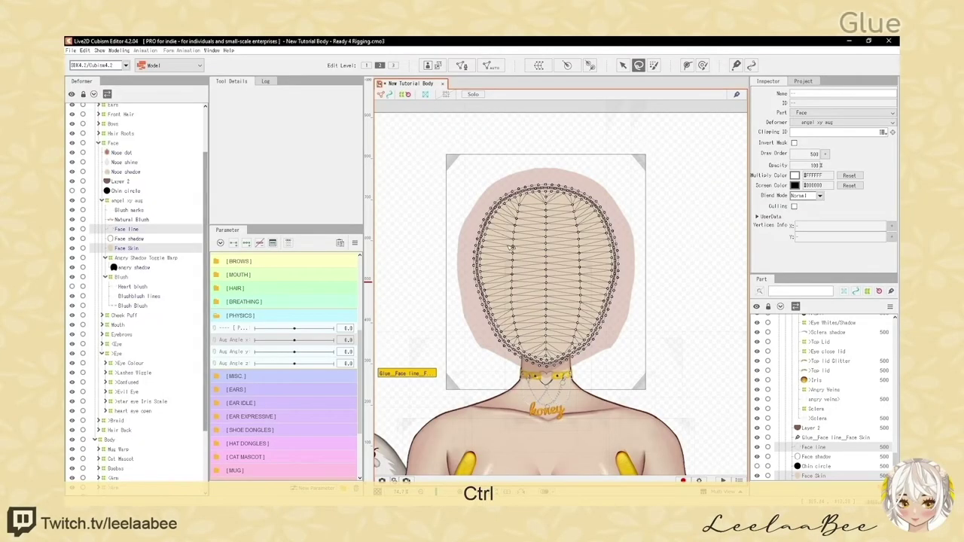
scroll(581, 292, "up", 3)
left_click(464, 66)
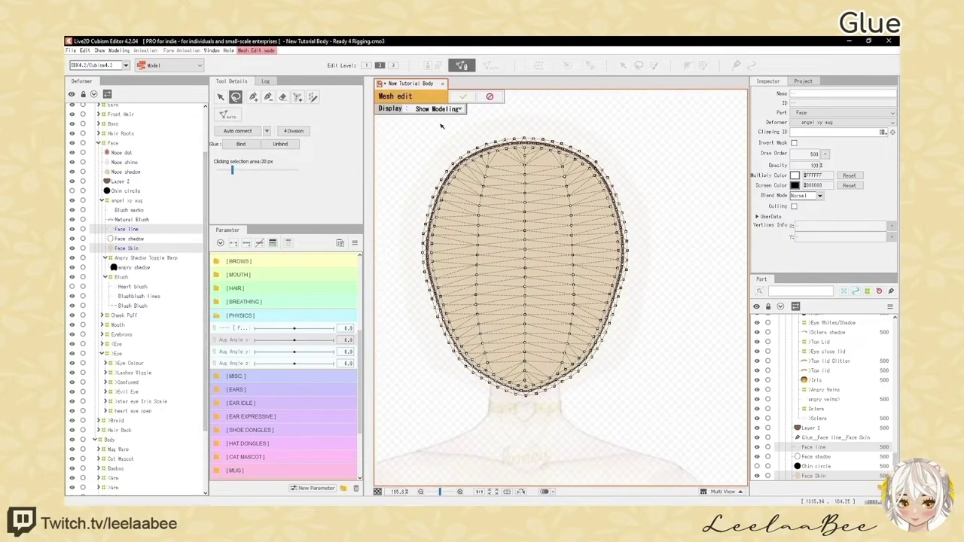
scroll(531, 194, "up", 5)
scroll(544, 222, "down", 4)
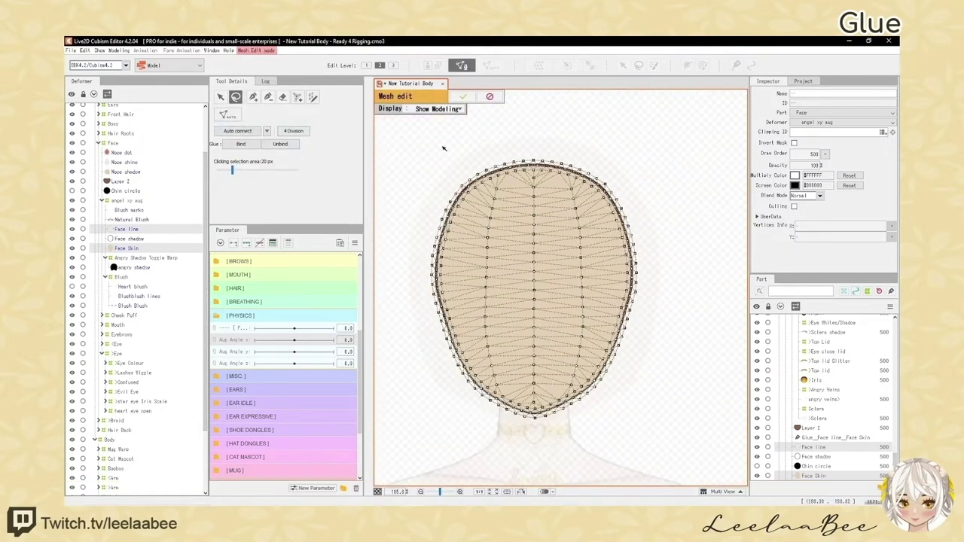
mouse_move(434, 159)
left_mouse_down()
mouse_move(420, 269)
mouse_move(506, 429)
mouse_move(660, 327)
mouse_move(558, 148)
mouse_move(460, 170)
left_mouse_up()
key("ctrl+g")
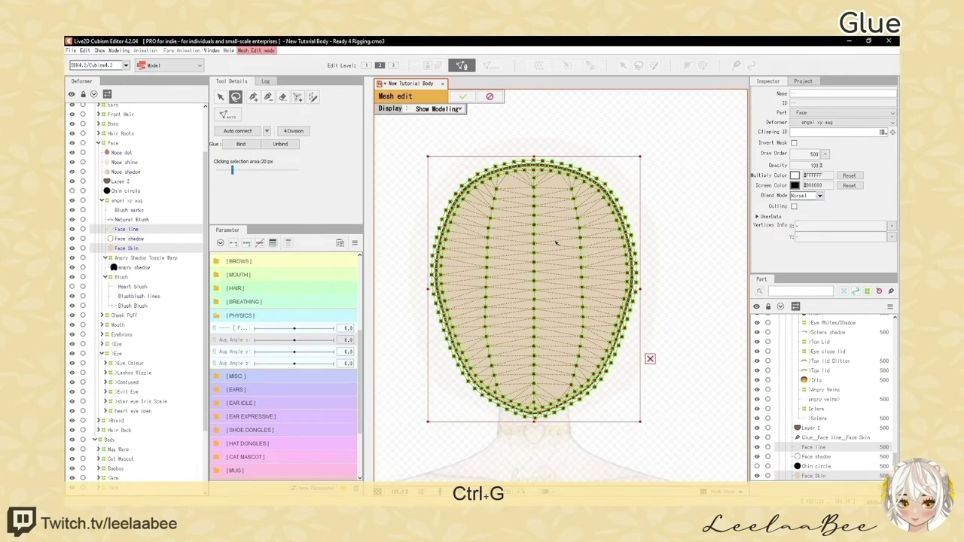
left_click(462, 98)
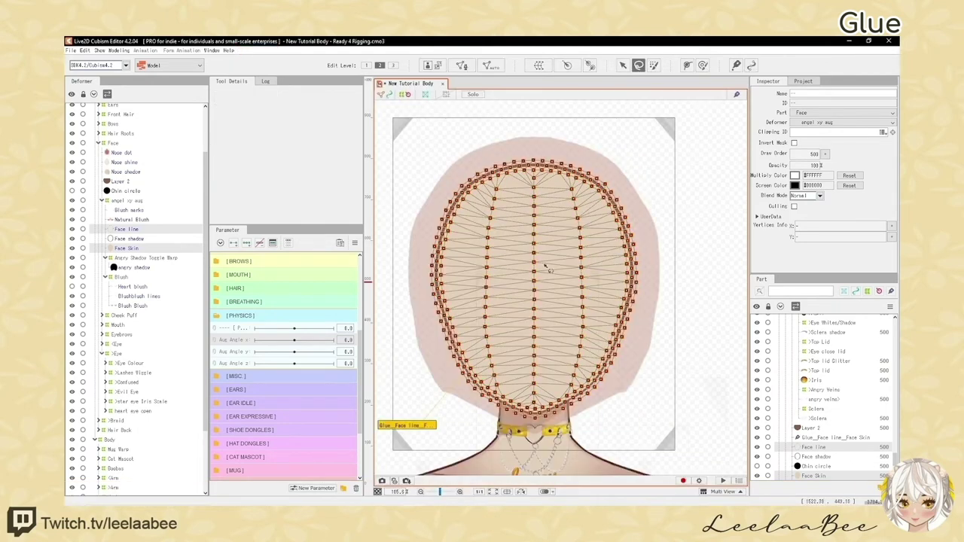
Hide the Face shadow art mesh
left_click(94, 240)
left_click(72, 239)
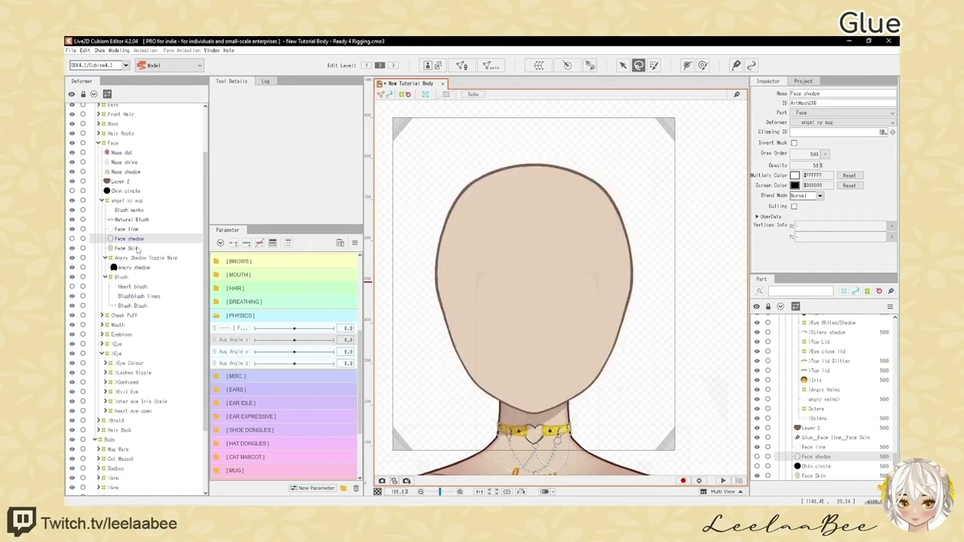
Test the glue by pulling the Face Skin's edge at several spots with the Deform Brush, undoing each pull
left_click(137, 248)
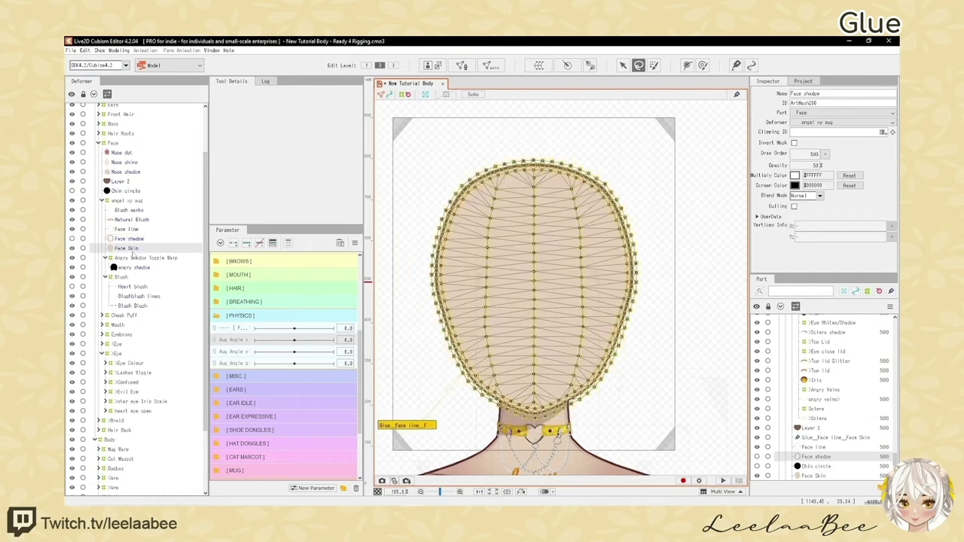
left_click(704, 66)
scroll(541, 167, "up", 3)
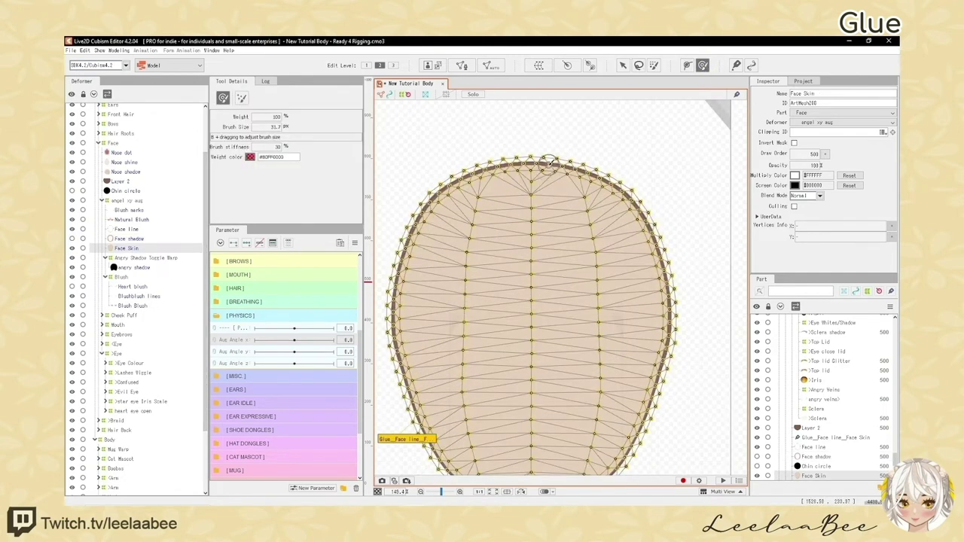
left_click_drag(541, 162, 559, 151)
key("ctrl+z")
left_click_drag(600, 177, 619, 134)
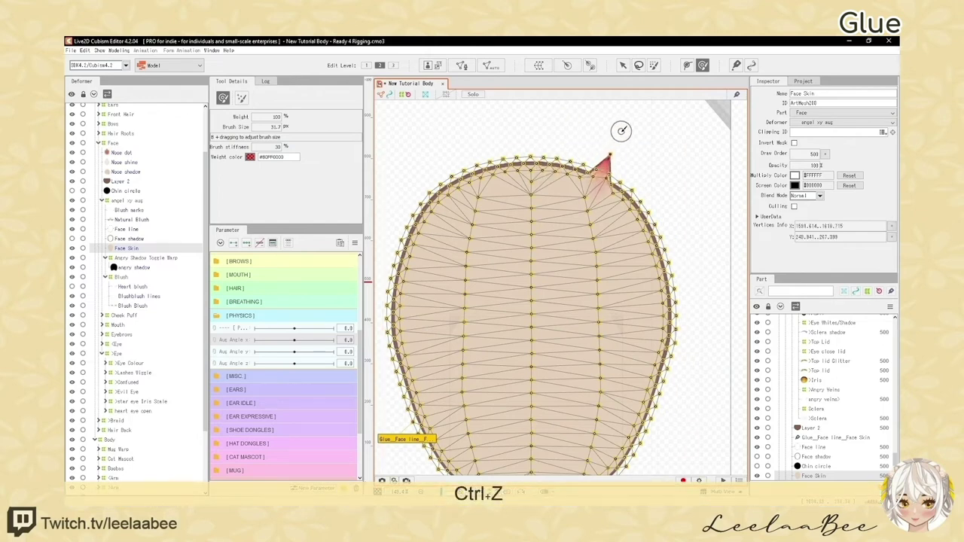
key("ctrl+z")
left_click_drag(615, 227, 609, 290)
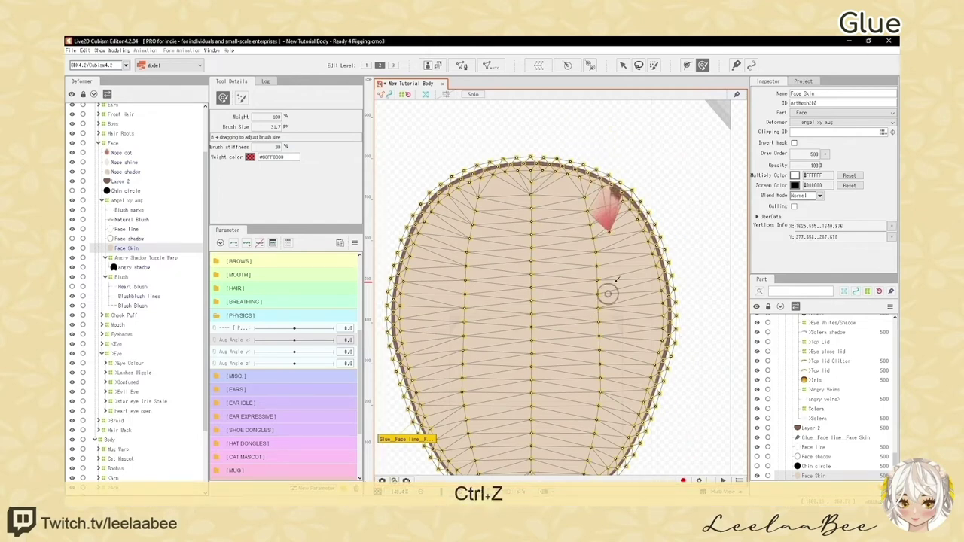
key("ctrl+z")
left_click_drag(638, 198, 676, 152)
key("ctrl+z")
scroll(659, 205, "down", 3)
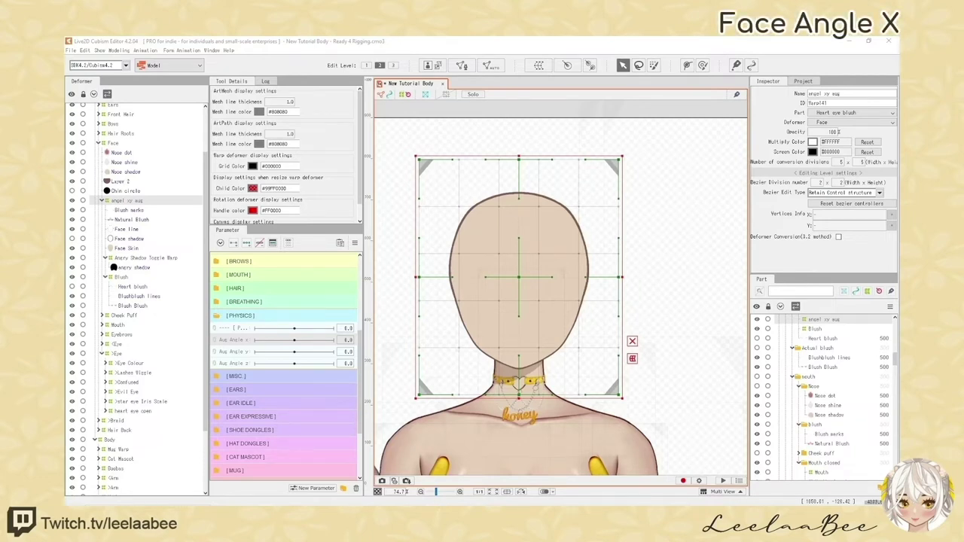
Narrow the angel xy aug warp deformer from both sides around the head without deforming its contents
left_click(479, 334)
scroll(479, 334, "up", 3)
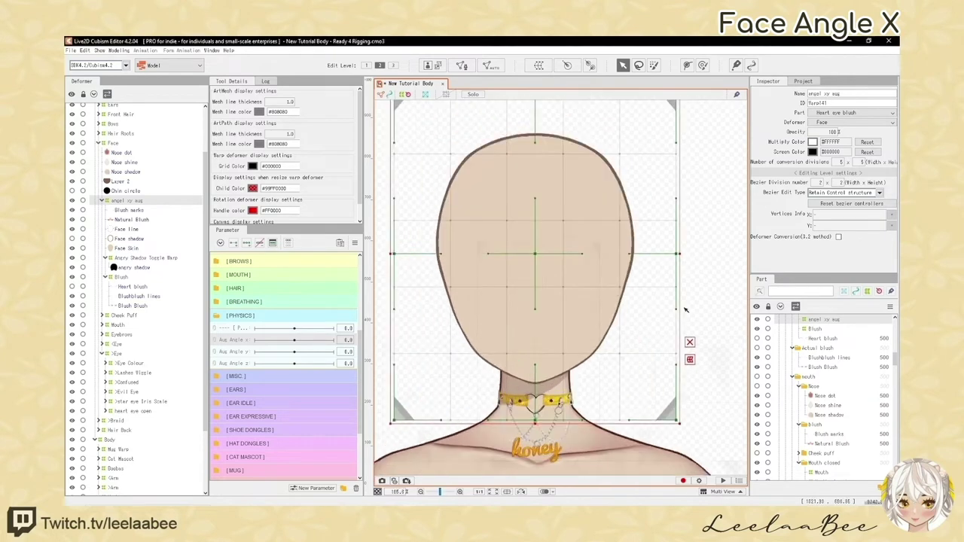
left_click_drag(681, 254, 661, 254)
left_click_drag(391, 254, 404, 254)
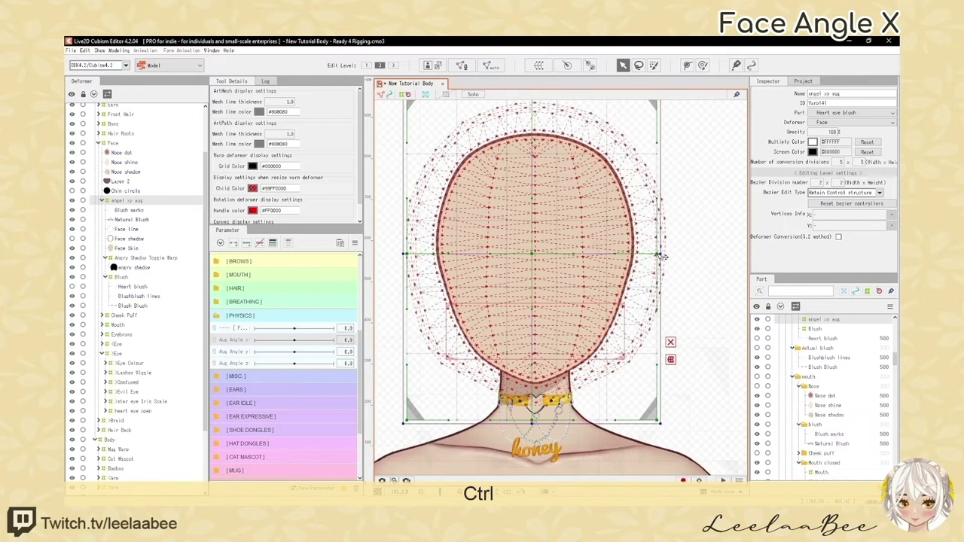
left_click_drag(661, 254, 666, 254)
left_click_drag(403, 254, 409, 254)
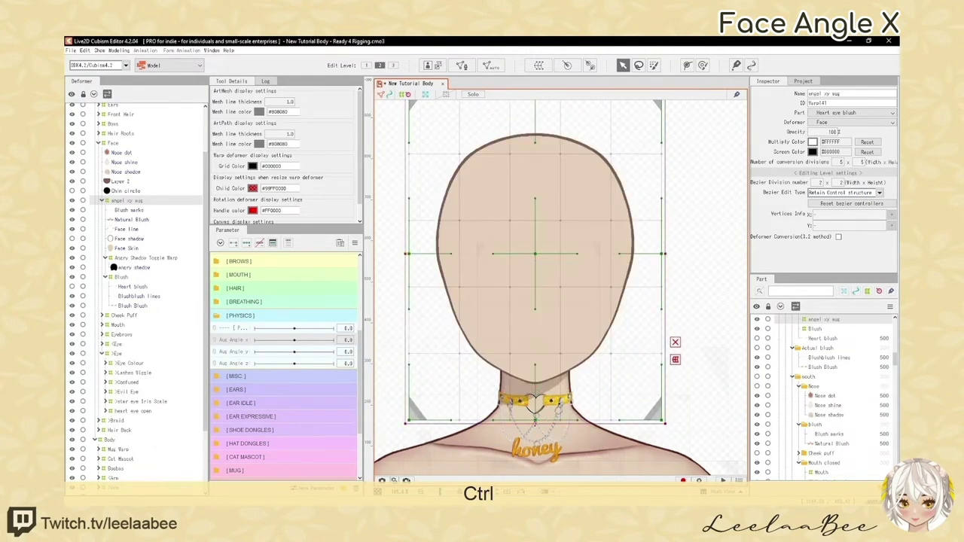
Raise the bottom edge and lower the top edge of the angel xy aug warp deformer to fit the head more closely
left_click_drag(535, 421, 537, 411)
scroll(541, 279, "down", 3)
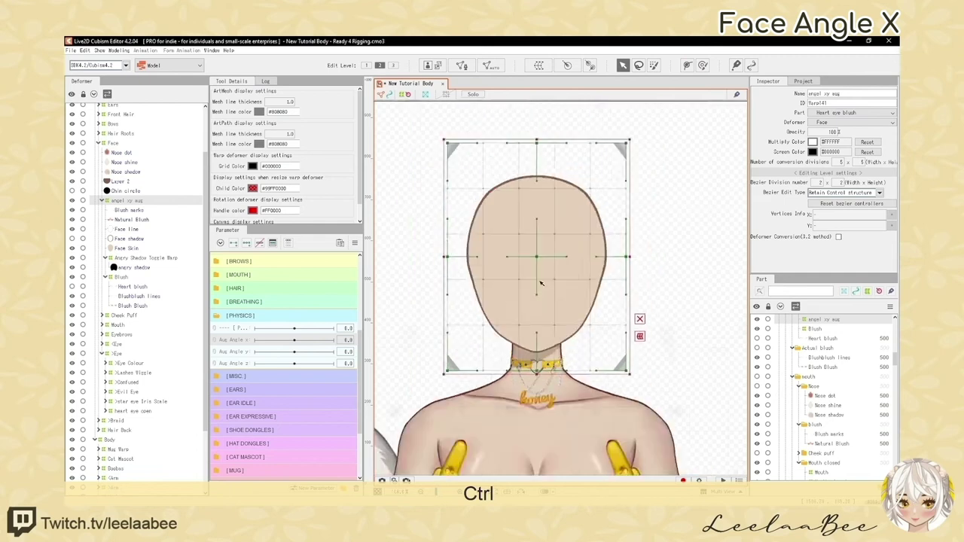
scroll(539, 146, "up", 3)
left_click_drag(543, 136, 542, 149)
scroll(546, 155, "down", 3)
scroll(603, 282, "up", 3)
Widen the angel xy aug deformer slightly on both sides and fine-tune its top edge without deforming the face
left_click_drag(648, 252, 652, 253)
left_click_drag(388, 252, 384, 253)
key("ctrl")
scroll(516, 256, "down", 2)
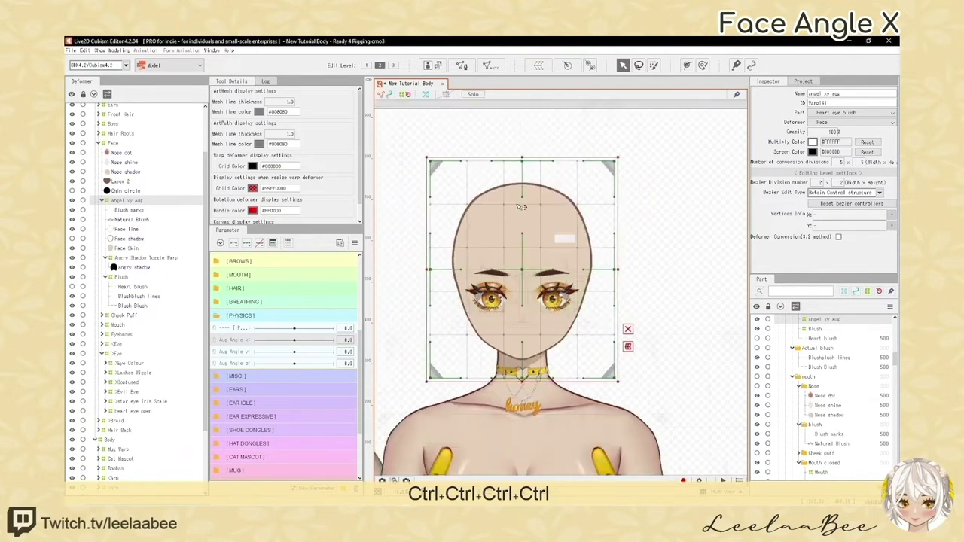
key("ctrl")
left_click_drag(522, 157, 523, 156)
scroll(523, 157, "up", 2)
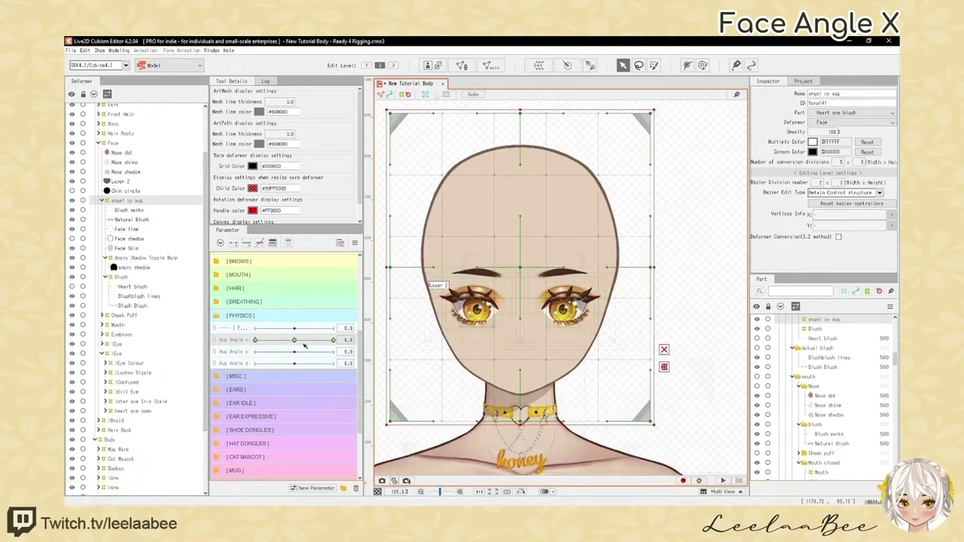
Check the Aug Angle X parameter at both extremes and leave it at 30
left_click_drag(295, 342, 341, 342)
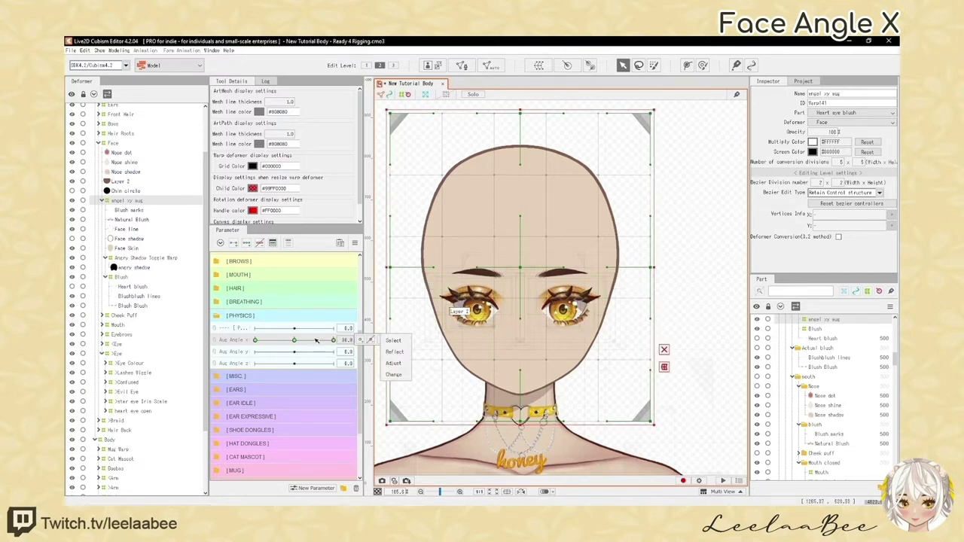
left_click_drag(305, 344, 202, 345)
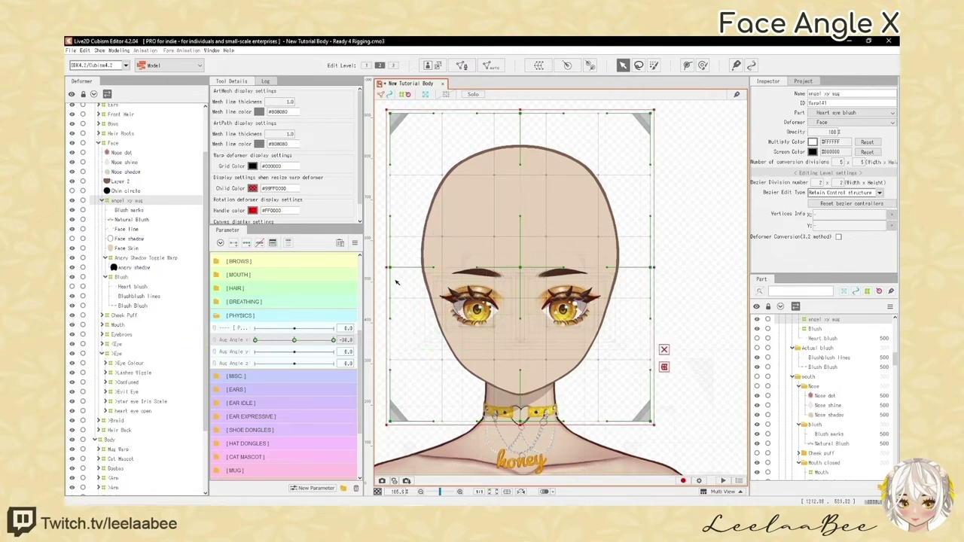
scroll(397, 282, "down", 2)
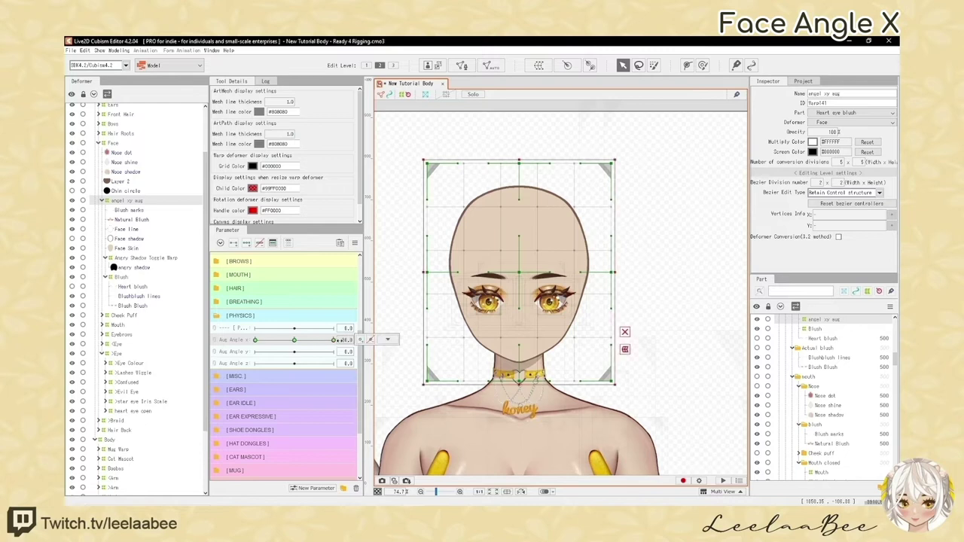
scroll(541, 307, "up", 2)
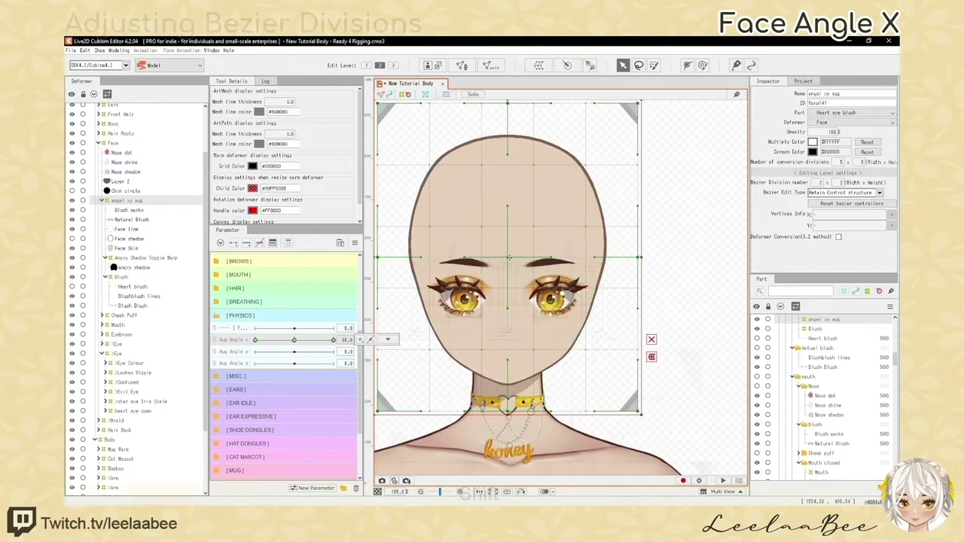
key("ctrl+shift+z")
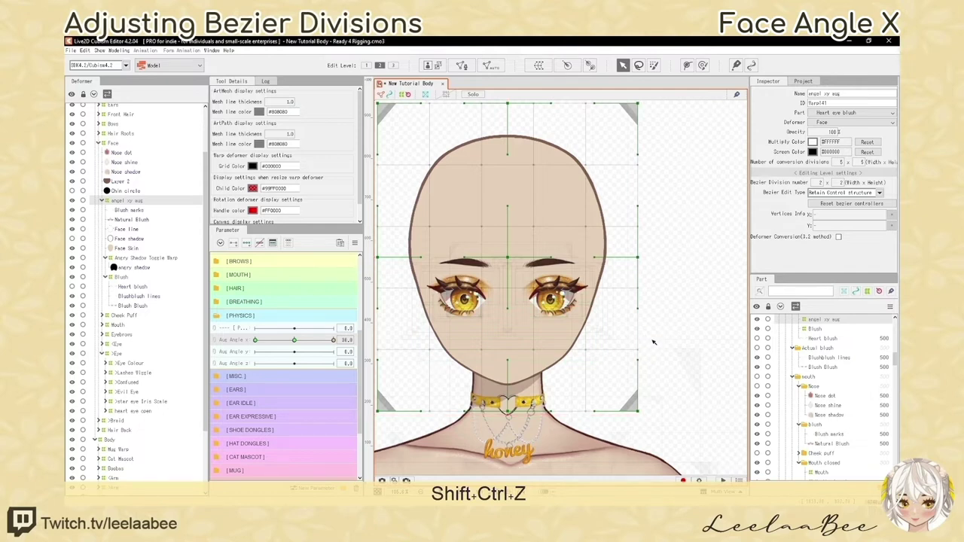
Shift the angel xy aug deformer's centre, top and bottom middle-column Bezier points to the right, moving the centre furthest, to turn the face
left_click_drag(510, 260, 583, 259)
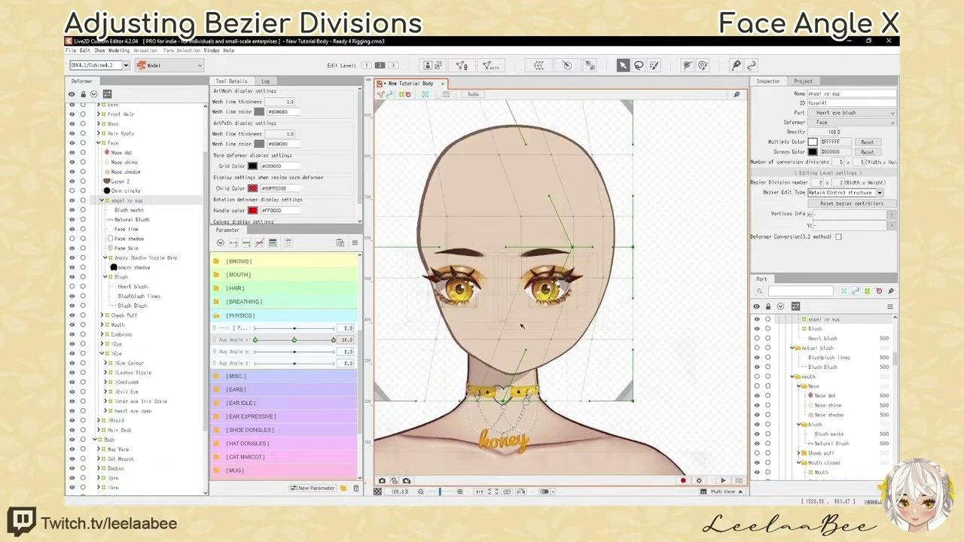
scroll(582, 258, "down", 2)
left_click_drag(537, 154, 546, 154)
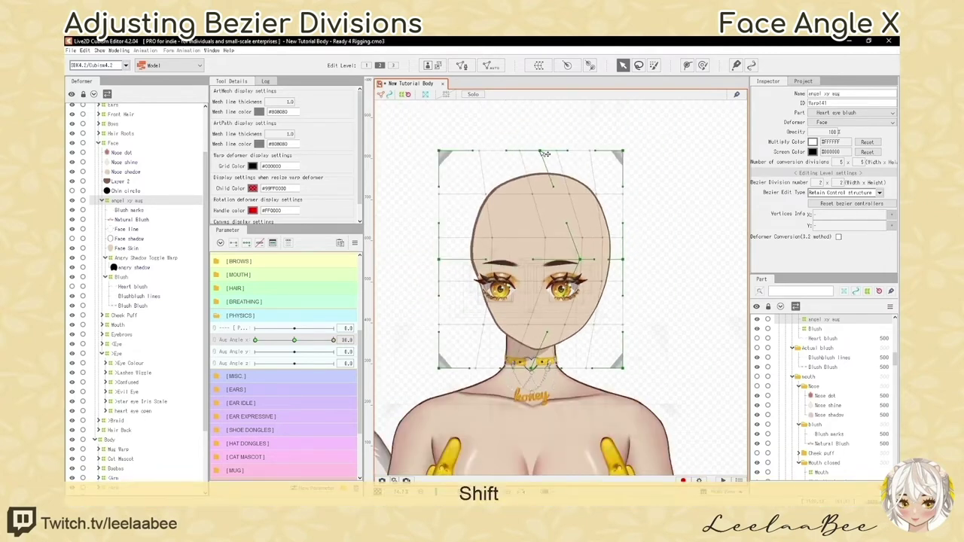
left_click_drag(538, 371, 587, 372)
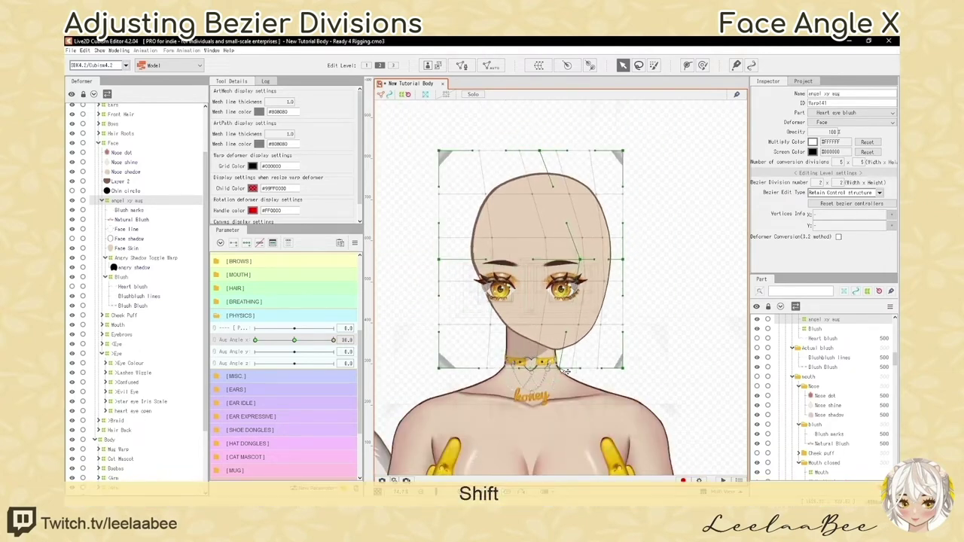
Try different Bezier division numbers on the angel xy aug deformer, starting with 3 by 2
scroll(629, 327, "up", 2)
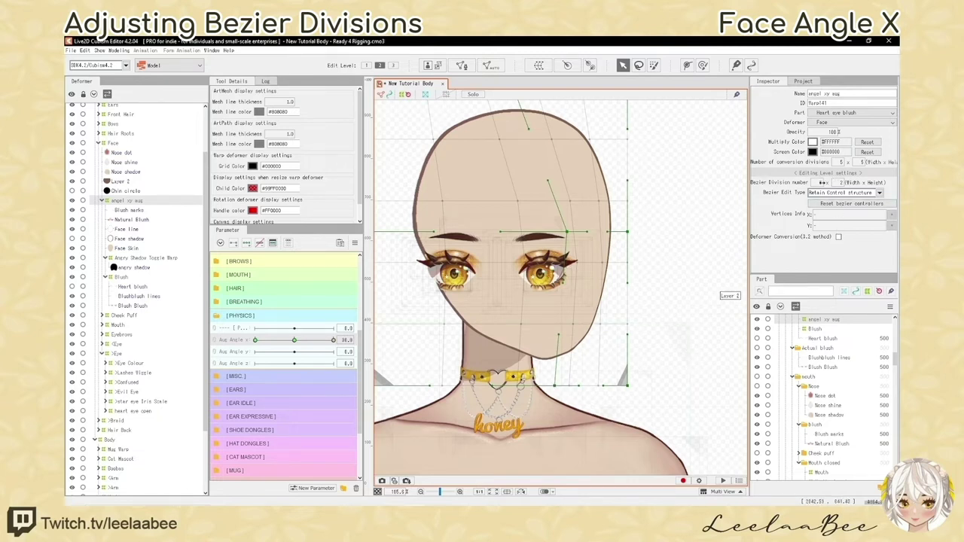
left_click(824, 182)
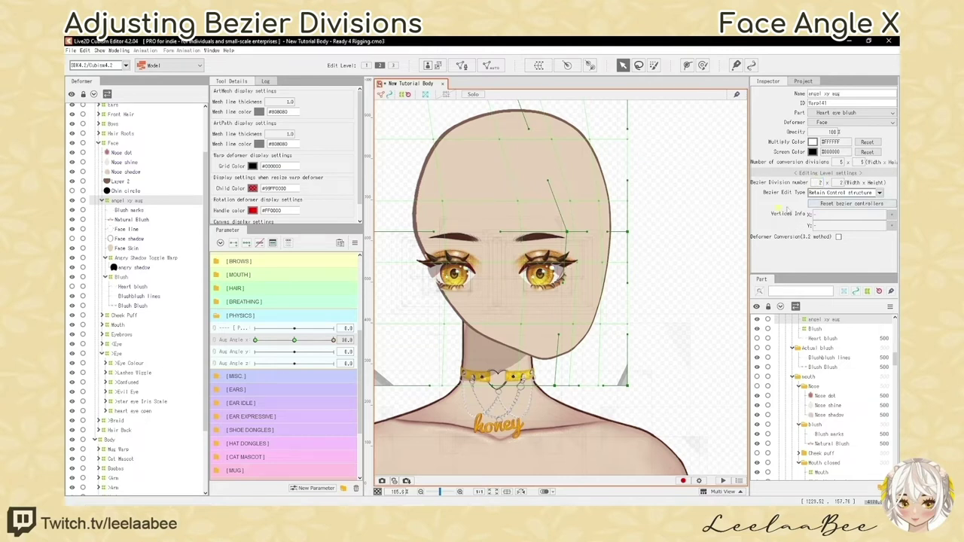
left_click_drag(820, 182, 825, 182)
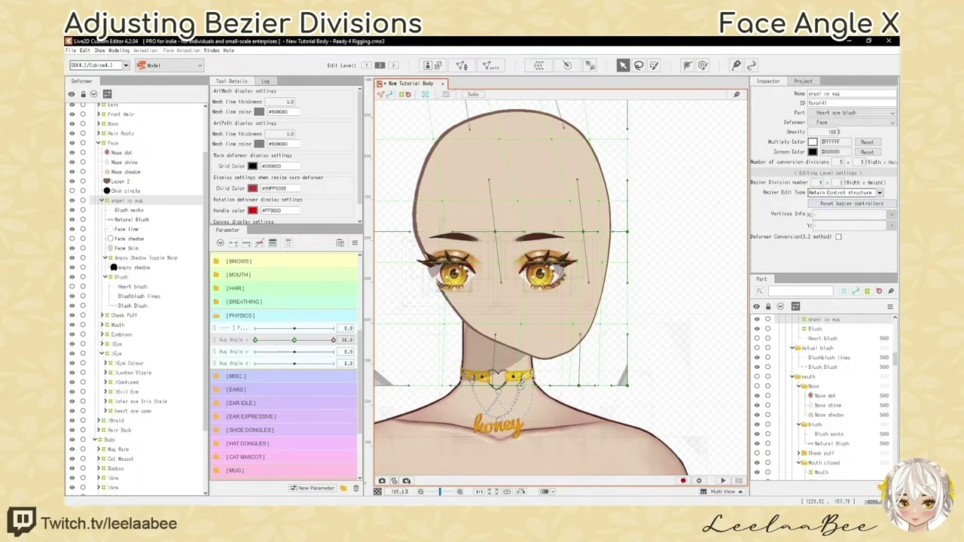
scroll(639, 265, "down", 3)
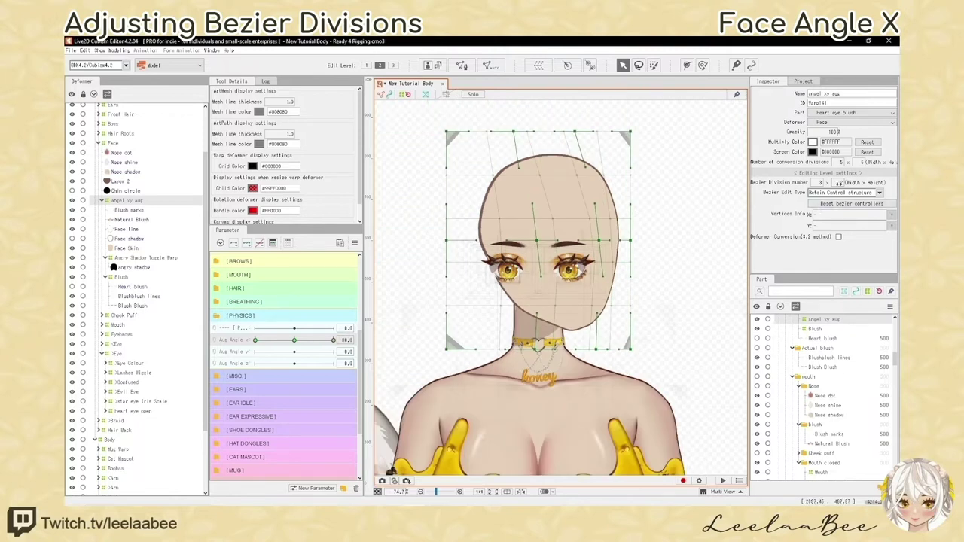
left_click_drag(845, 183, 825, 182)
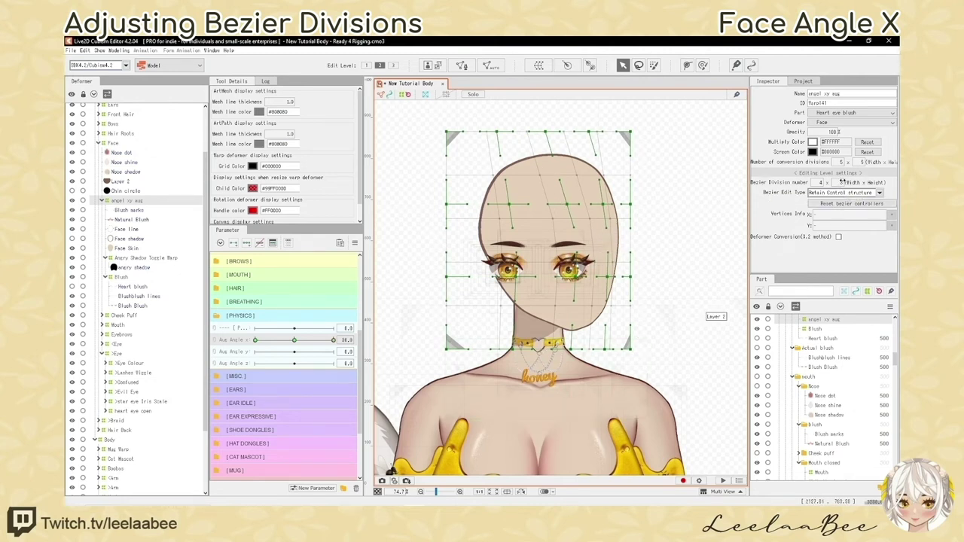
Set the Bezier division number to 2 by 4 and push the deformer's upper right edge point slightly outward
left_click_drag(846, 183, 847, 182)
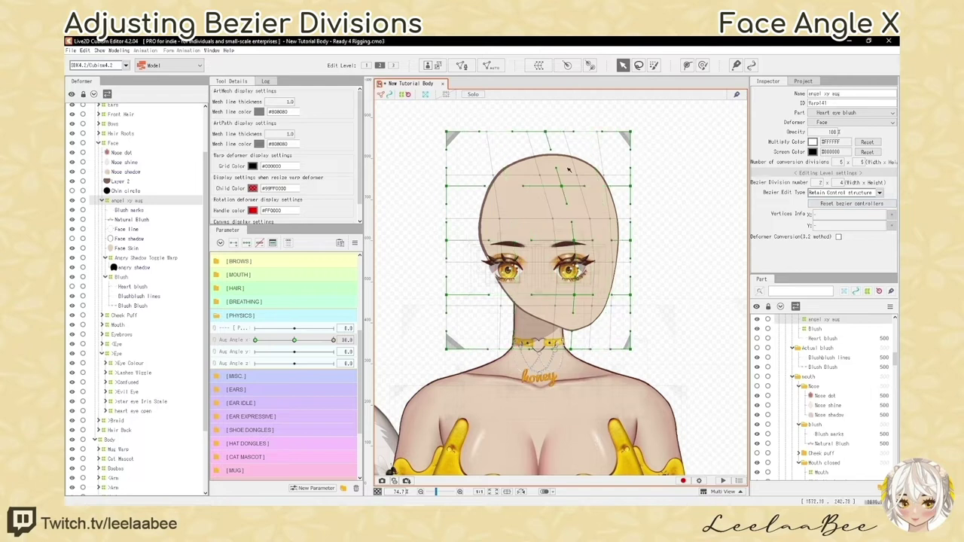
scroll(649, 282, "up", 3)
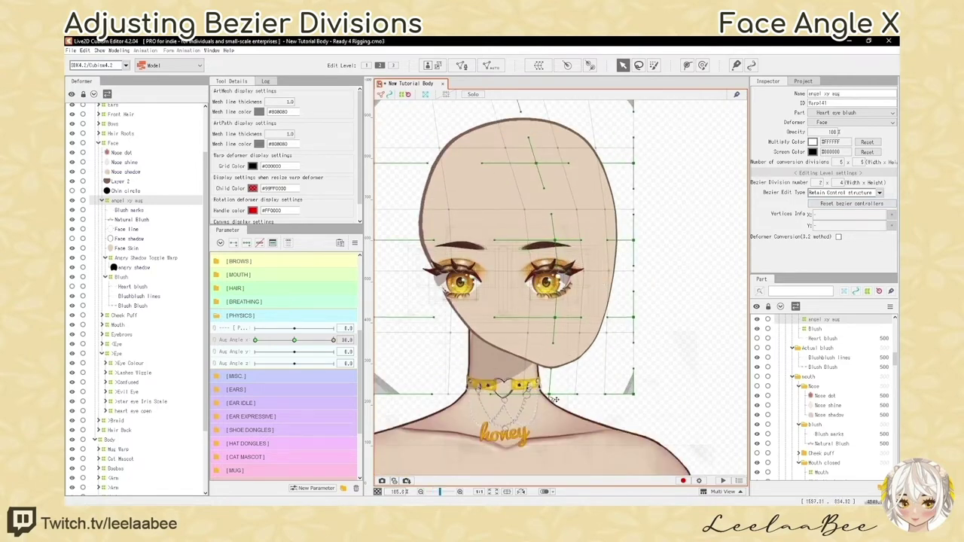
key("ctrl+shift+z")
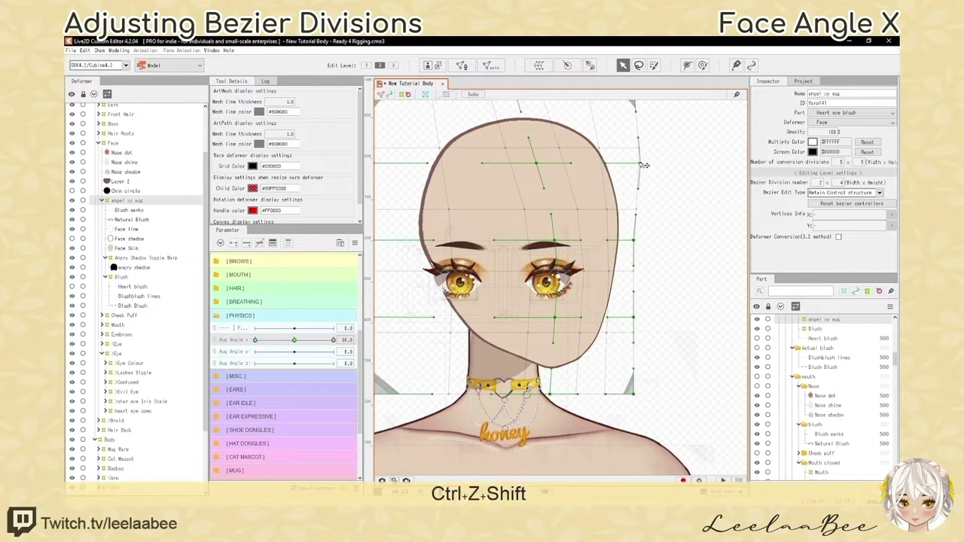
scroll(644, 165, "down", 2)
scroll(605, 321, "up", 3)
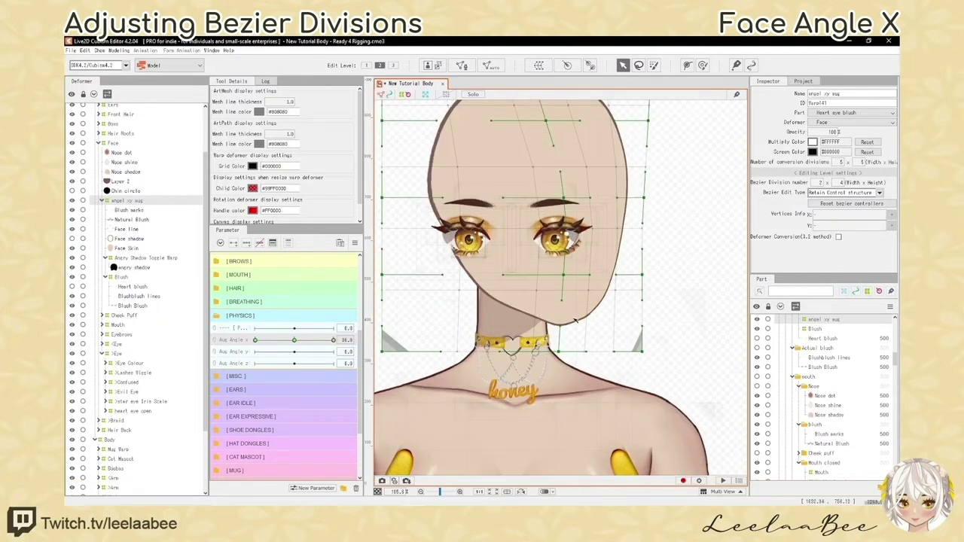
Raise the Bezier division height to 6 and nudge the lower right edge point beside the jaw inward
scroll(546, 305, "down", 3)
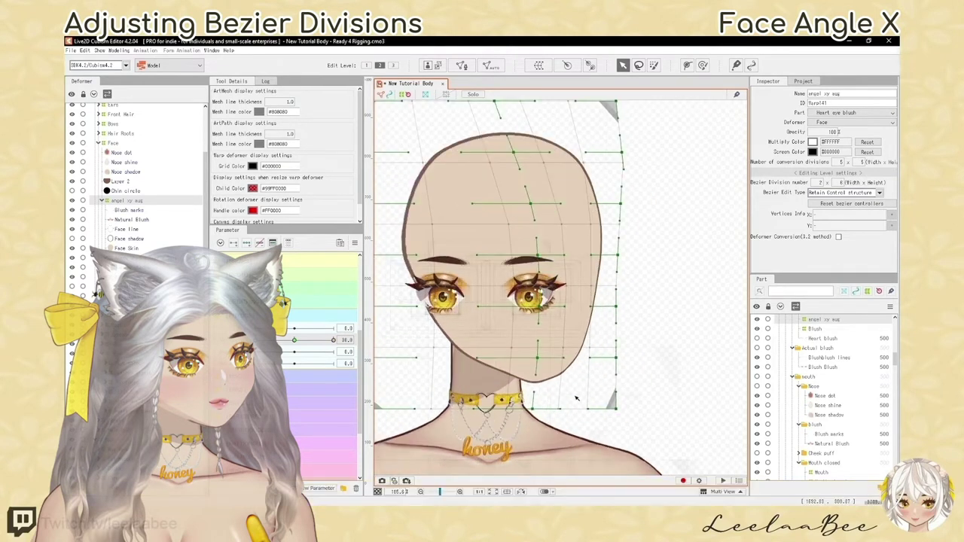
left_click_drag(617, 357, 614, 358)
left_click_drag(519, 314, 544, 315)
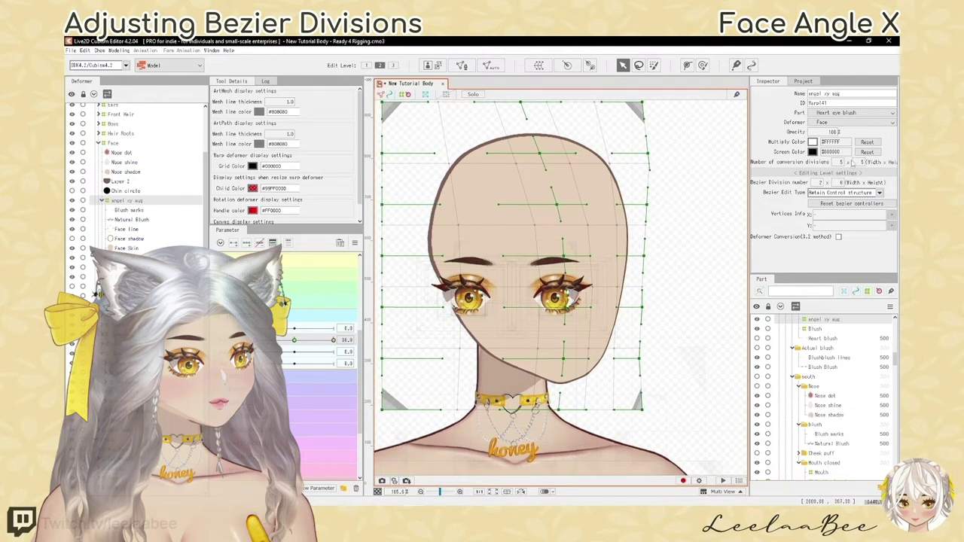
Set the deformer's conversion divisions to 10 by 10 and its Bezier edit type to Smooth All
left_click_drag(839, 162, 845, 162)
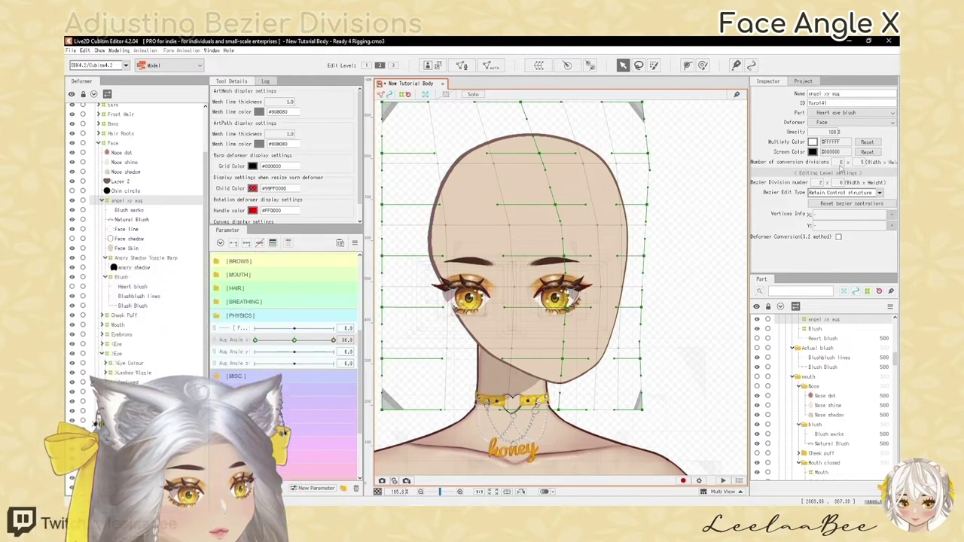
type("10")
key("Return")
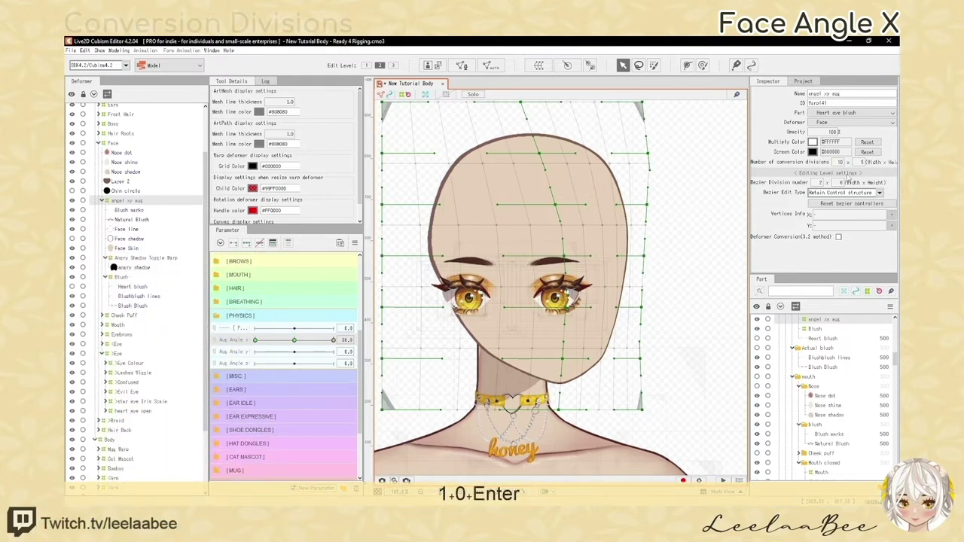
type("10")
key("Return")
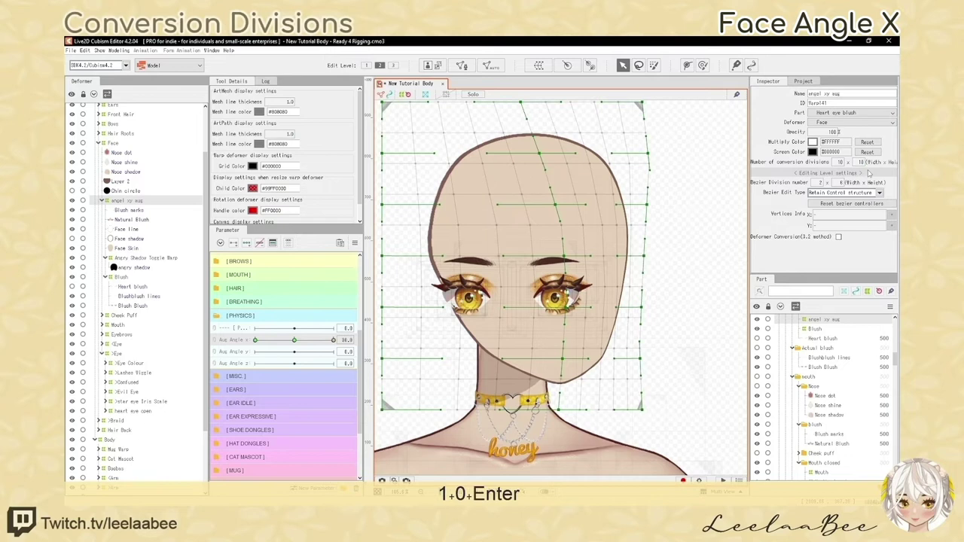
left_click(879, 193)
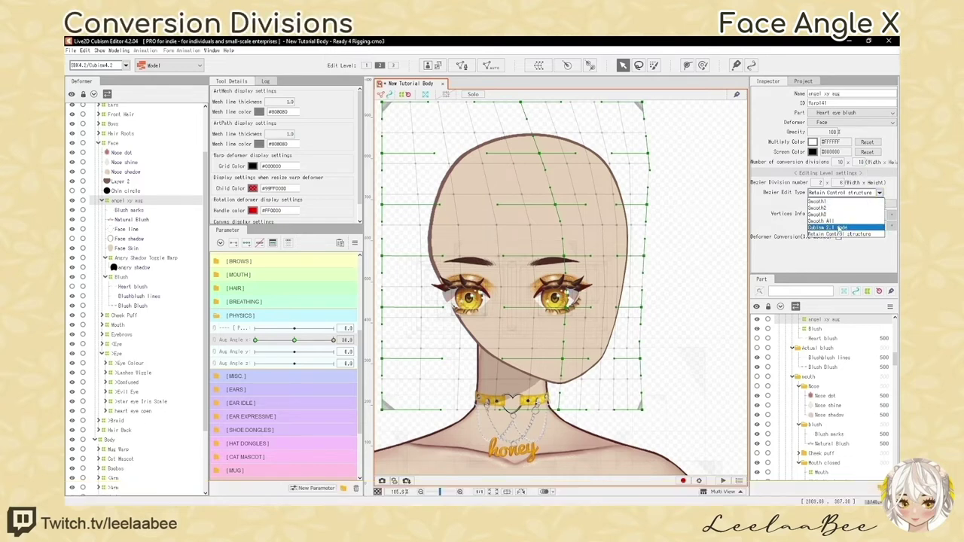
left_click(830, 221)
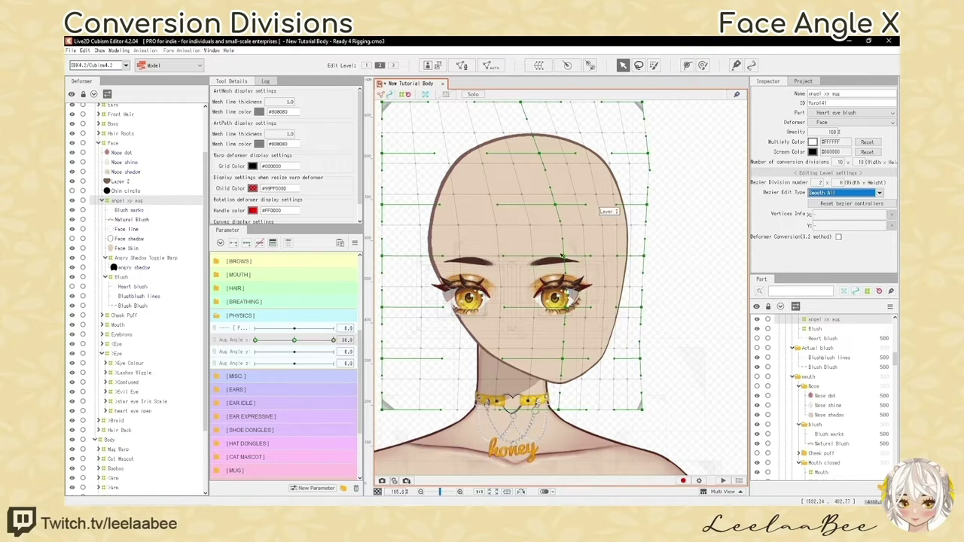
Nudge the deformer's middle-column points at the forehead outward and at the chin inward to smooth the head turn
scroll(578, 272, "down", 2)
scroll(588, 266, "up", 2)
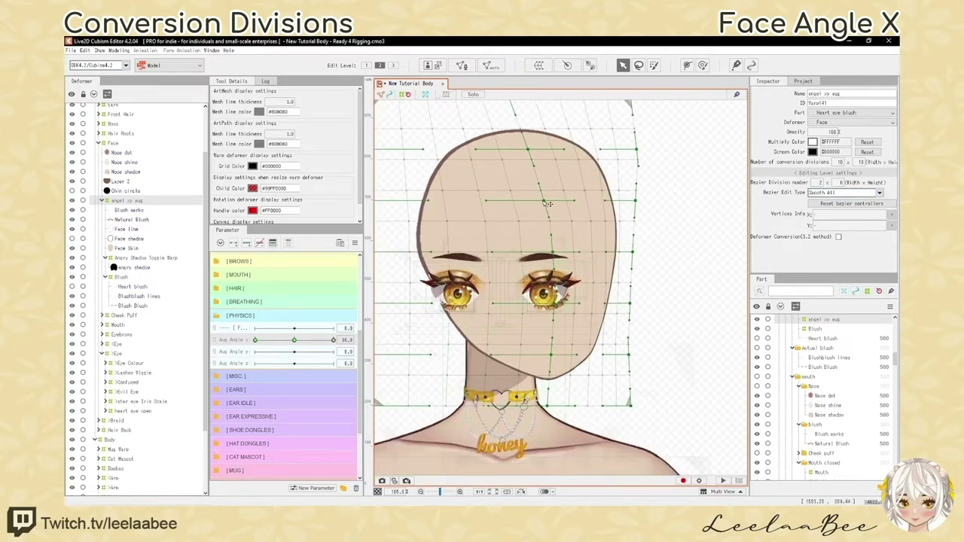
left_click_drag(544, 202, 546, 201)
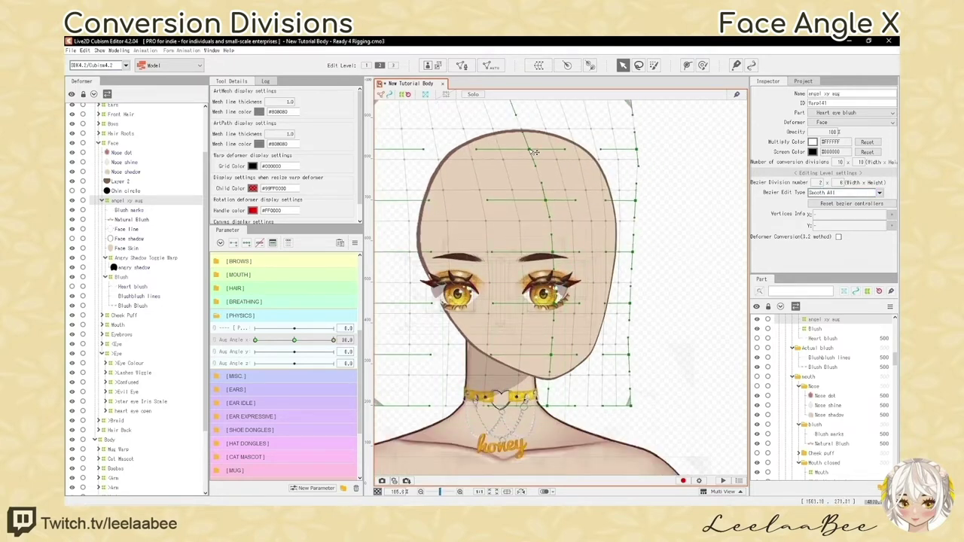
left_click_drag(552, 355, 550, 355)
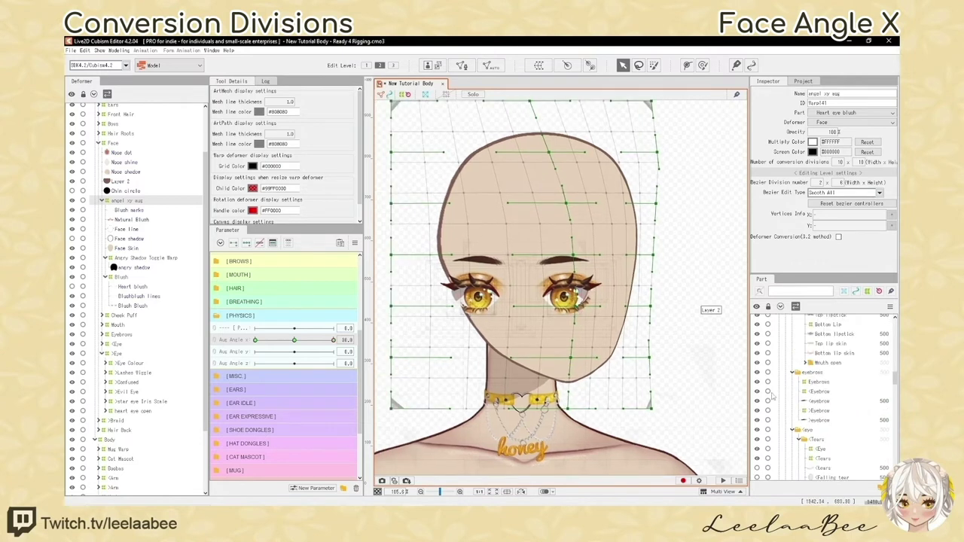
Try moving the two lower right edge points of the deformer to reshape the cheek and jaw
left_click_drag(631, 316, 638, 320)
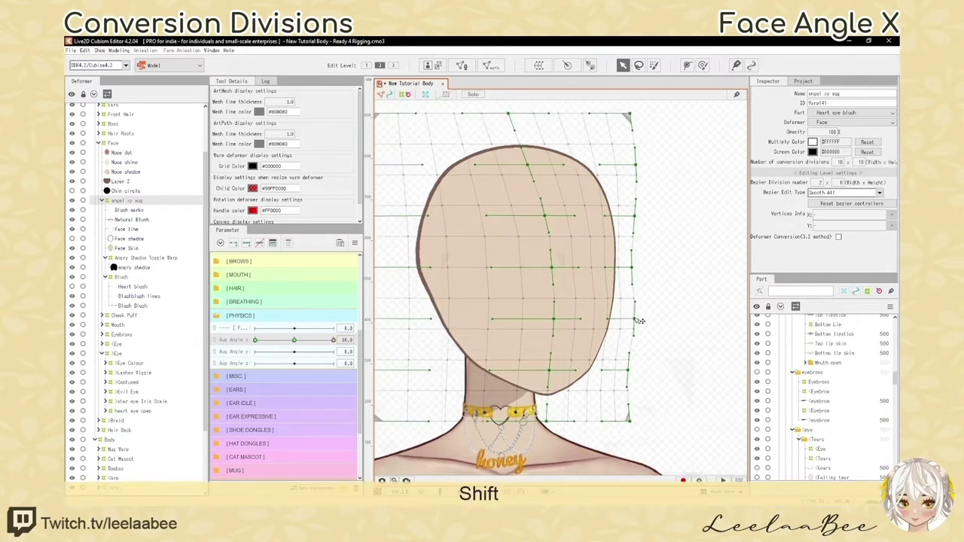
left_click_drag(630, 366, 633, 363)
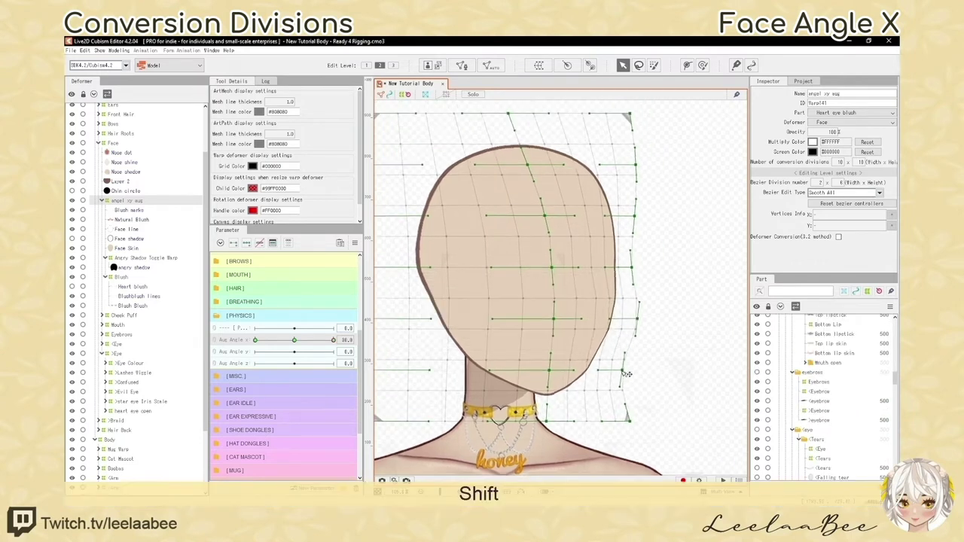
scroll(631, 366, "up", 2)
key("ctrl+z")
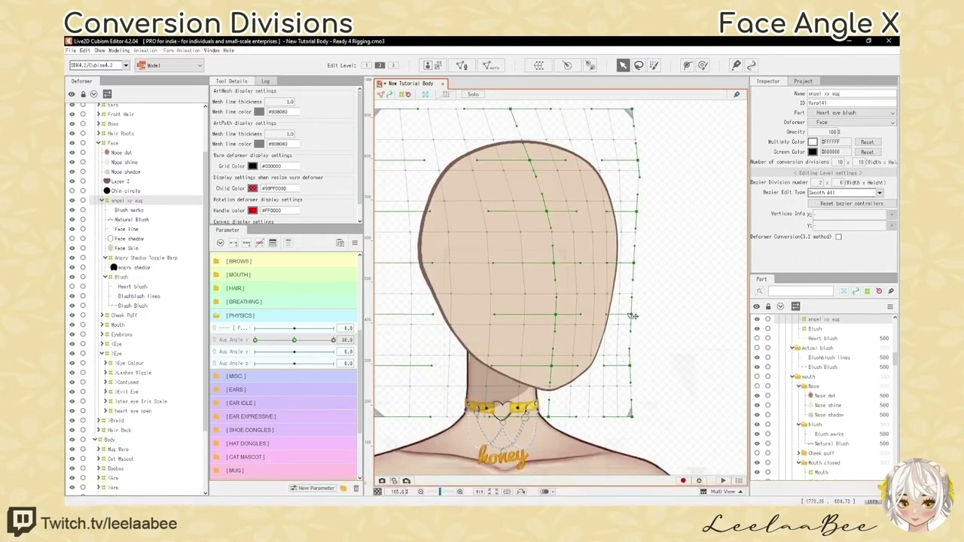
Pull the deformer's right edge inward at eye level and push it outward at the brow and forehead to contour the face
left_click_drag(632, 315, 625, 313)
left_click_drag(634, 263, 635, 263)
left_click_drag(637, 212, 644, 212)
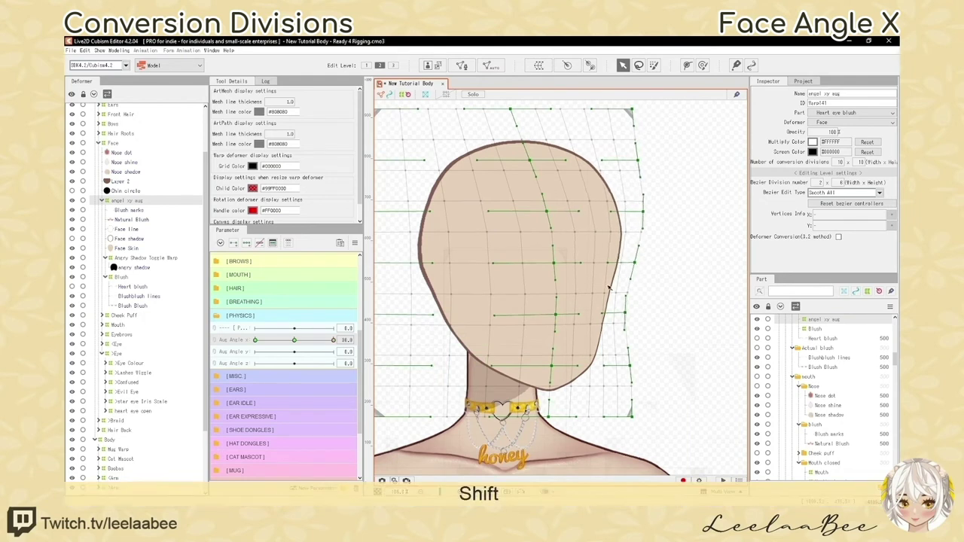
Shift the middle-column point at brow level outward and fine-tune the points at eye and chin level
scroll(522, 319, "down", 2)
scroll(508, 315, "up", 2)
left_click_drag(560, 267, 567, 268)
left_click_drag(564, 321, 561, 321)
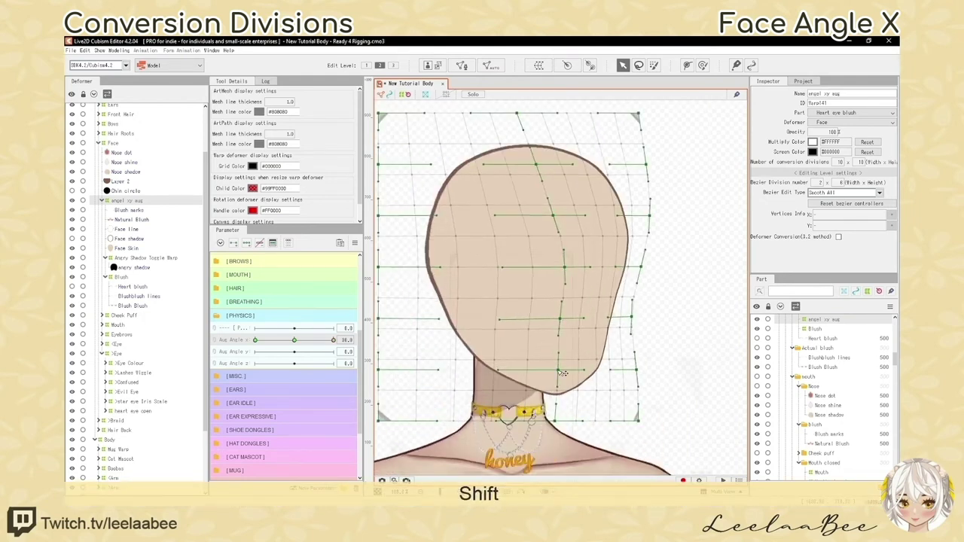
left_click_drag(559, 371, 561, 372)
Refine the middle-column curve by adjusting its forehead and eye-level points and moving its bottom point slightly outward
scroll(561, 369, "down", 2)
scroll(583, 349, "up", 2)
scroll(630, 180, "down", 2)
scroll(640, 172, "up", 2)
left_click_drag(542, 223, 547, 223)
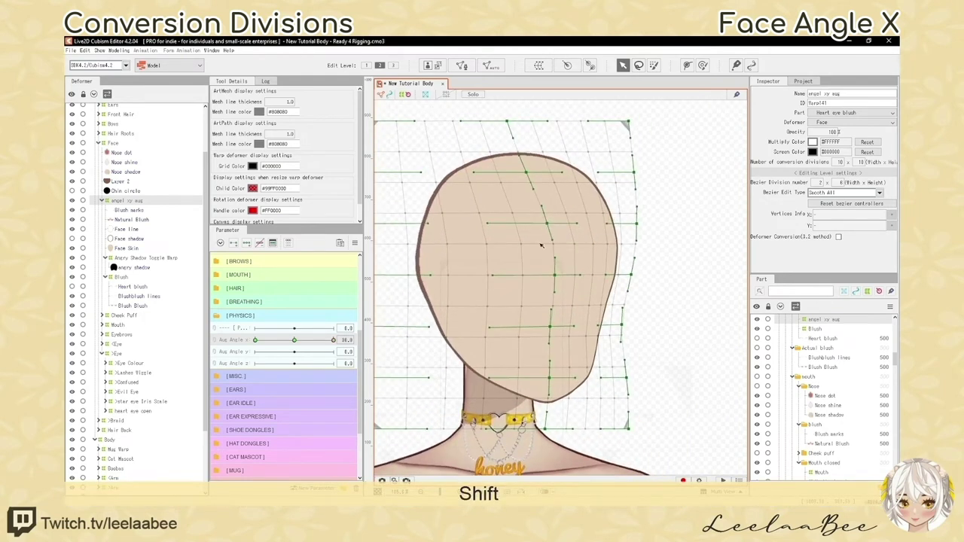
scroll(534, 250, "down", 2)
left_click_drag(555, 276, 547, 305)
scroll(563, 285, "up", 2)
scroll(554, 265, "down", 2)
scroll(537, 284, "up", 2)
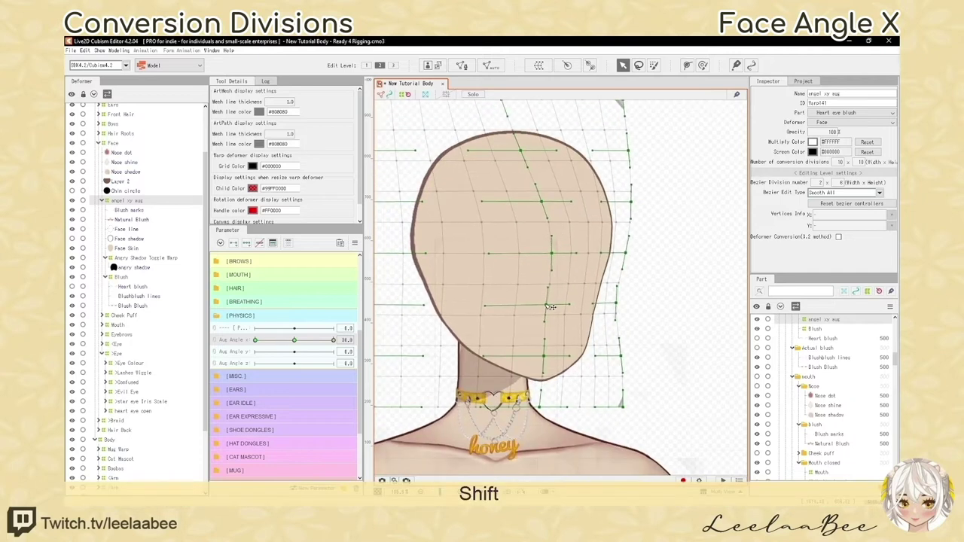
left_click_drag(540, 407, 548, 408)
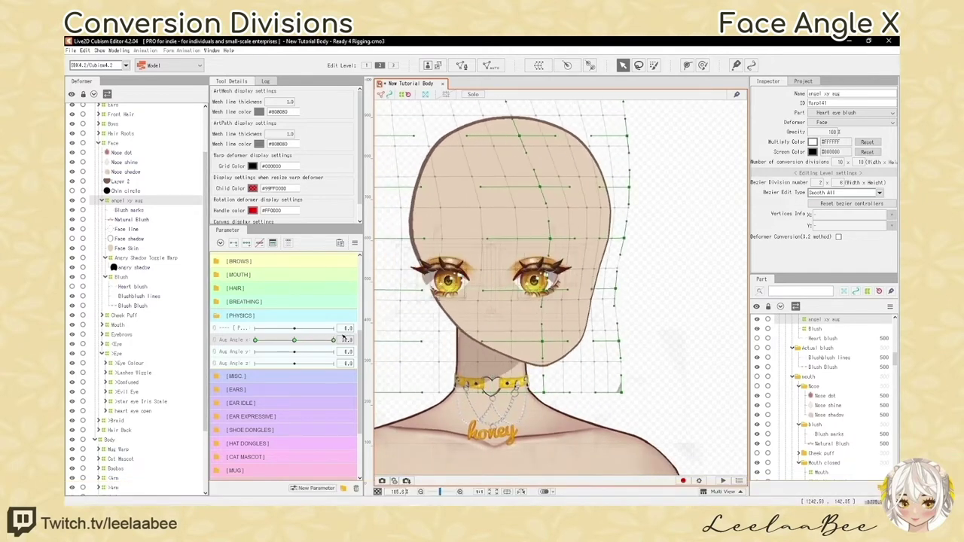
Set the angel xy aug deformer's conversion divisions to 11 by 11 and its Bezier divisions to 2 by 7
mouse_move(343, 336)
left_mouse_down()
mouse_move(304, 336)
mouse_move(337, 333)
left_mouse_up()
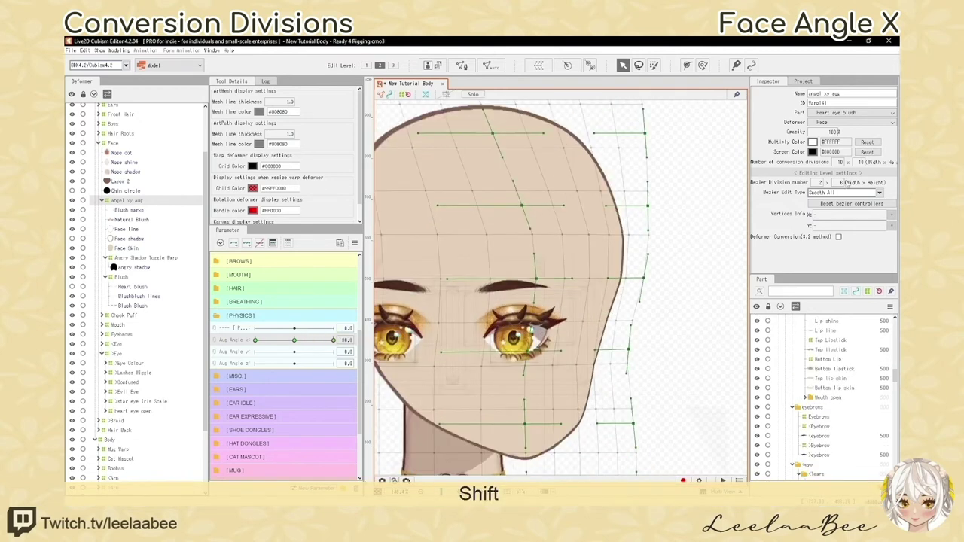
key("shift")
type("11")
key("Return")
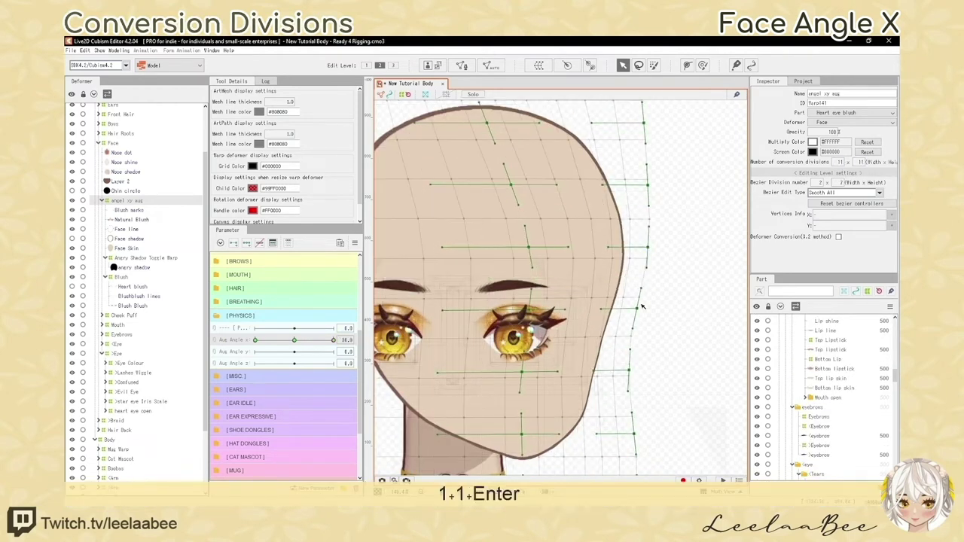
Move the forehead-level and cheek-level points on the deformer's right edge outward to round the face contour
left_click_drag(649, 186, 653, 185)
scroll(611, 225, "down", 4)
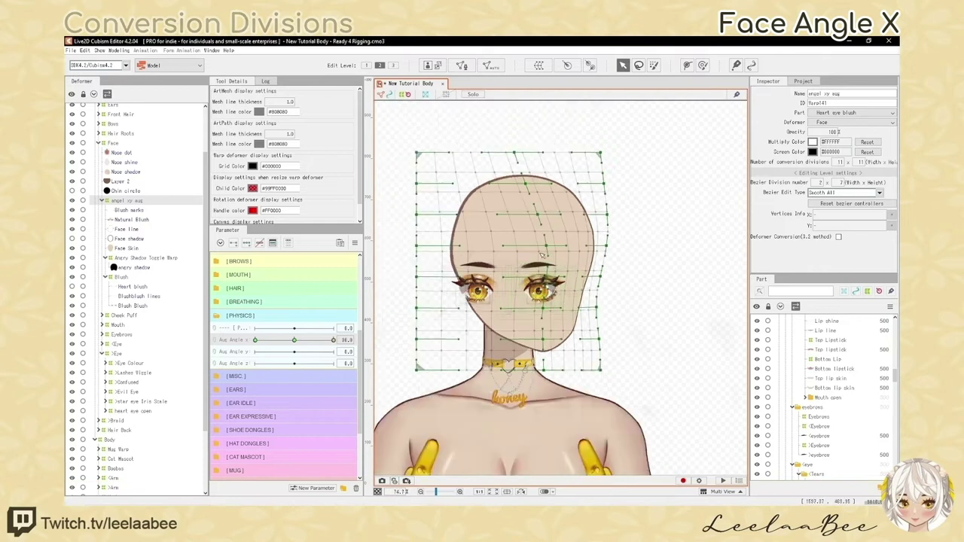
scroll(542, 255, "up", 3)
key("shift")
key("shift")
key("shift")
key("shift")
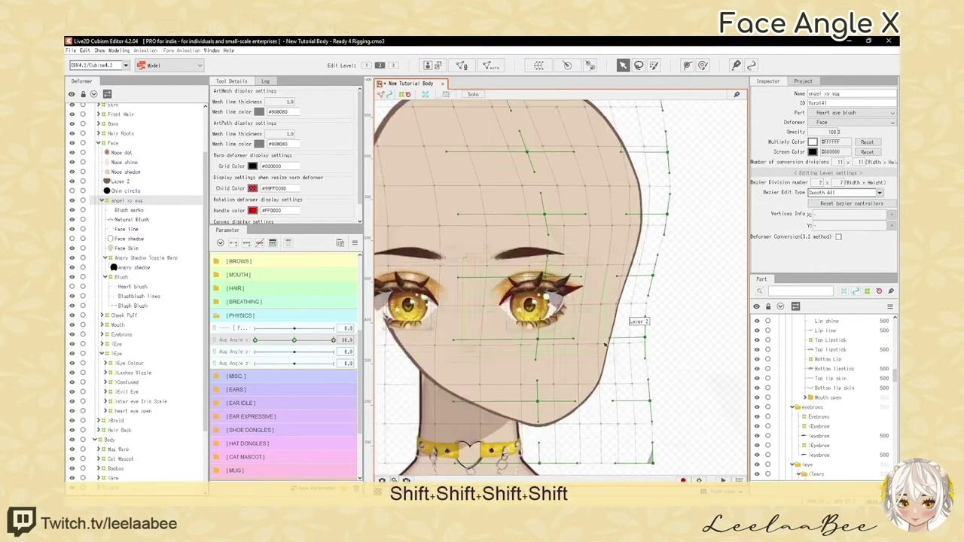
left_click_drag(645, 337, 665, 336)
scroll(650, 308, "down", 3)
scroll(614, 414, "up", 3)
Pull the jaw-level point on the deformer's right edge inward and fine-tune the height of its eye-level point
left_click_drag(631, 409, 608, 409)
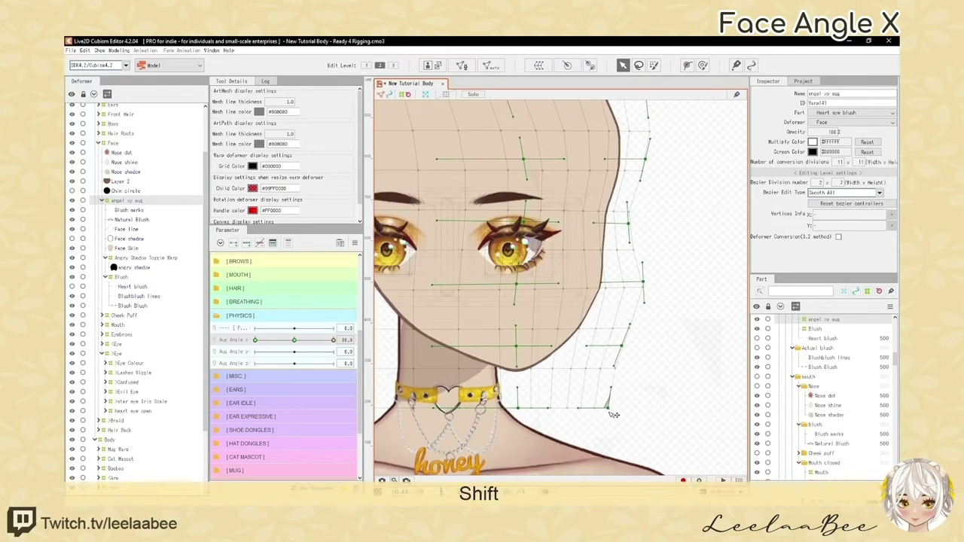
key("ctrl+z")
left_click_drag(622, 357, 616, 361)
scroll(627, 302, "down", 3)
left_click_drag(597, 246, 598, 258)
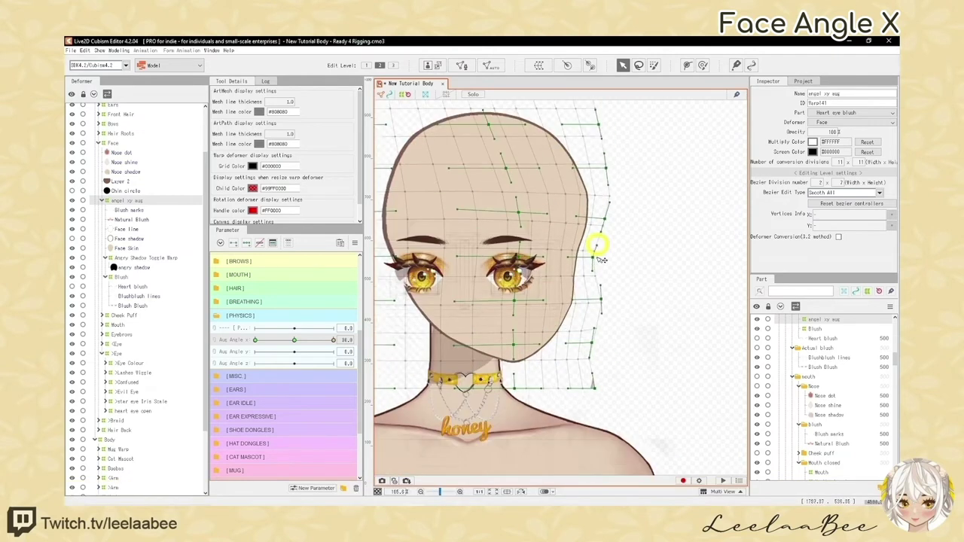
scroll(601, 257, "up", 3)
left_click_drag(641, 209, 644, 200)
scroll(637, 200, "down", 3)
Tilt the deformer's horizontal rows and reshape its left edge to give the turned head perspective
scroll(595, 151, "down", 3)
scroll(446, 207, "up", 3)
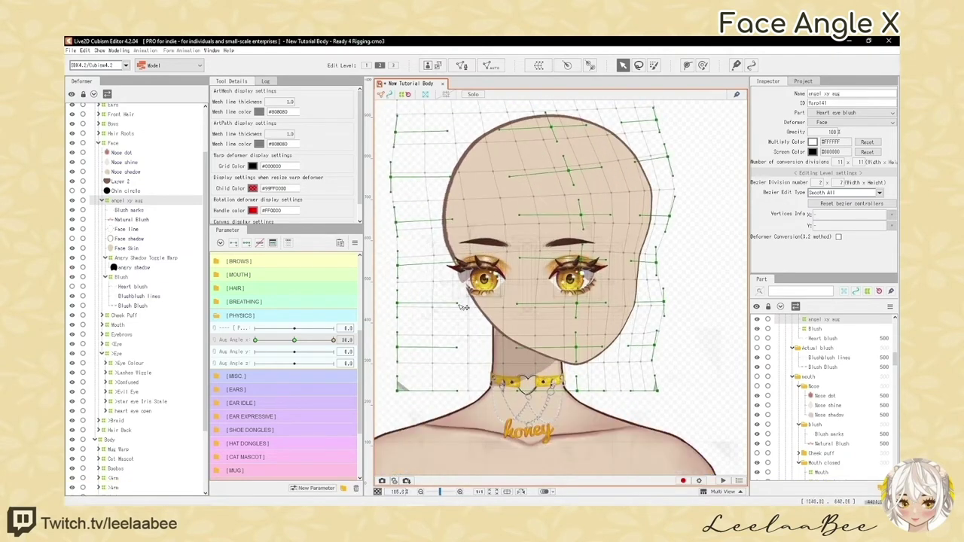
scroll(464, 306, "down", 3)
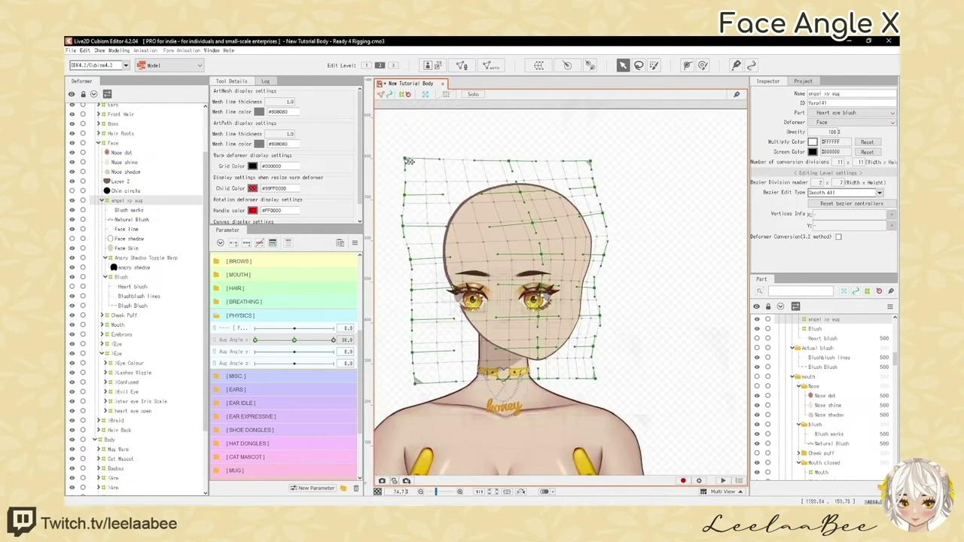
scroll(636, 232, "up", 3)
scroll(626, 222, "down", 3)
scroll(569, 232, "up", 3)
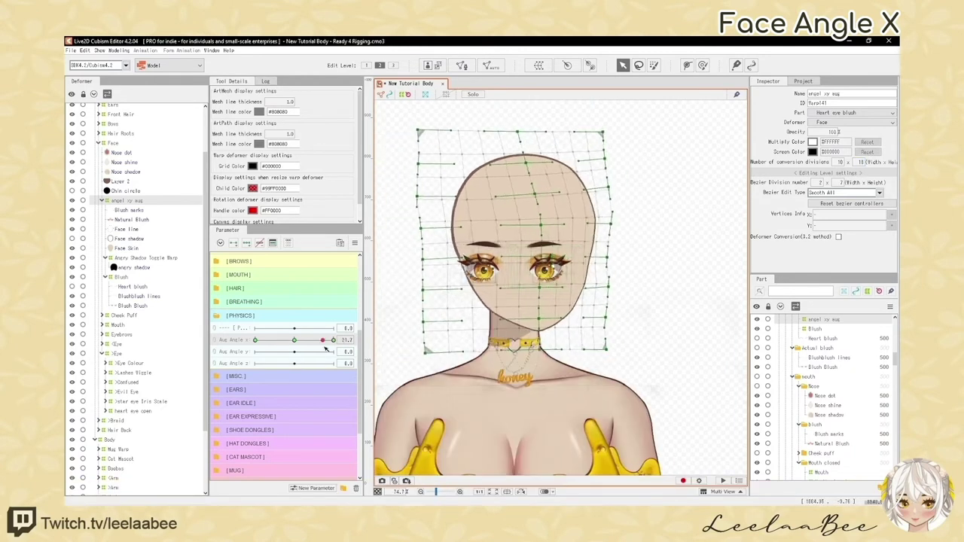
scroll(621, 226, "up", 2)
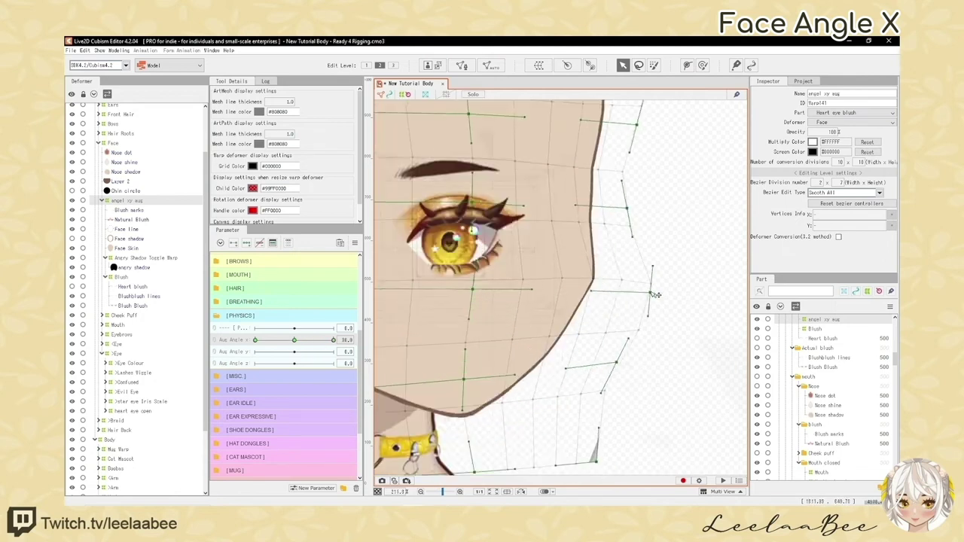
Set the deformer's number of conversion divisions to 15 by 15
scroll(607, 259, "down", 2)
double_click(841, 162)
type("15")
key("Return")
double_click(861, 162)
type("15")
key("Return")
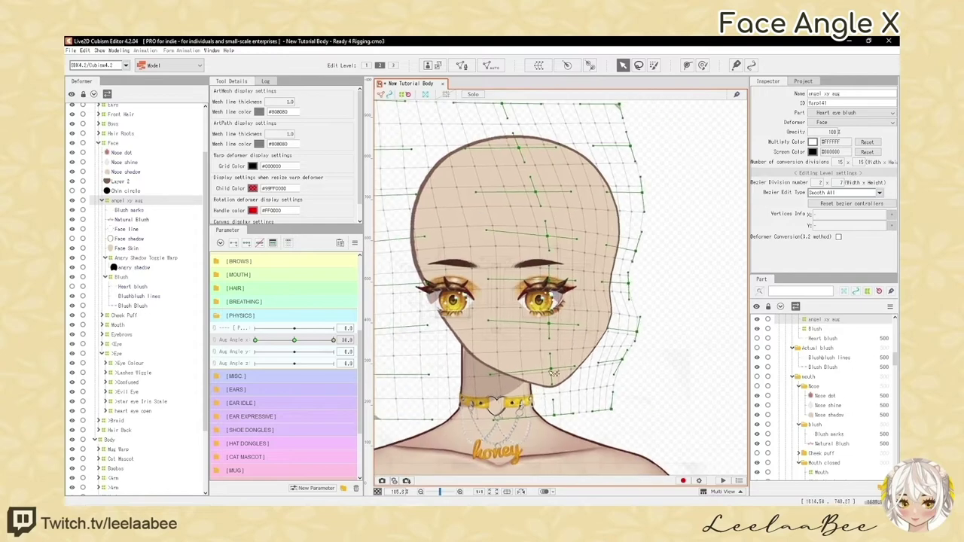
Refine the deformer's right-edge points from forehead to jaw and check the face shape with the selection hidden
scroll(633, 299, "up", 1)
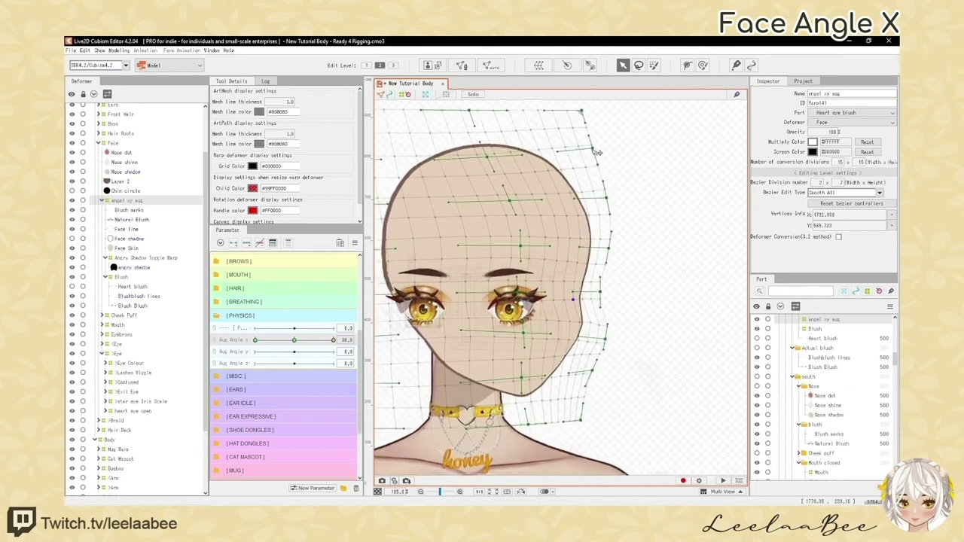
scroll(520, 150, "down", 3)
scroll(581, 323, "up", 3)
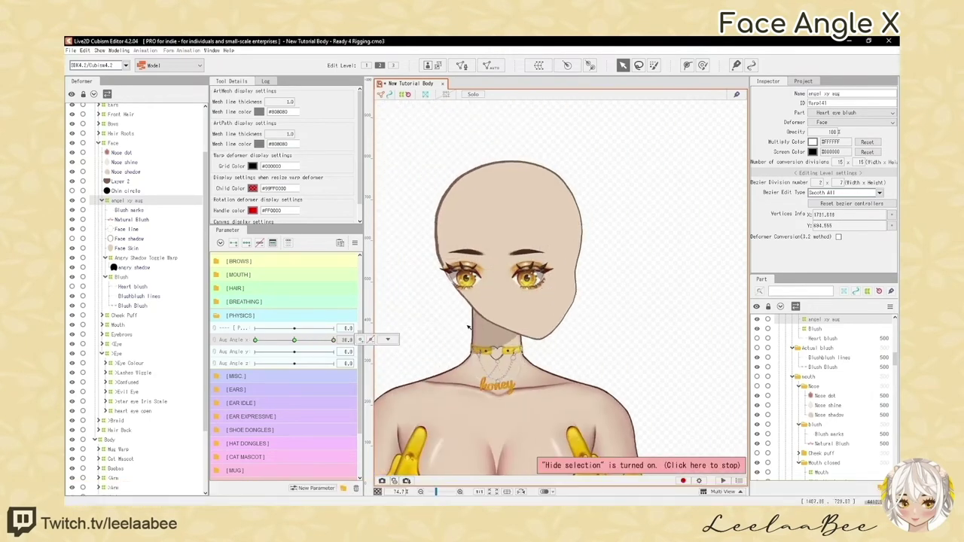
key("h")
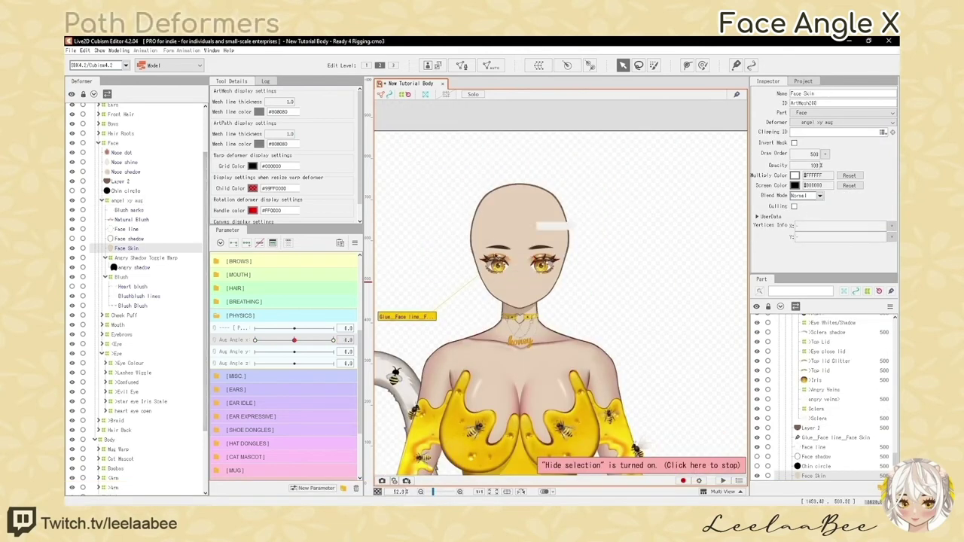
Select the Face line and Face Skin meshes together and draw a deform path from the crown down the face's right side
key("ctrl")
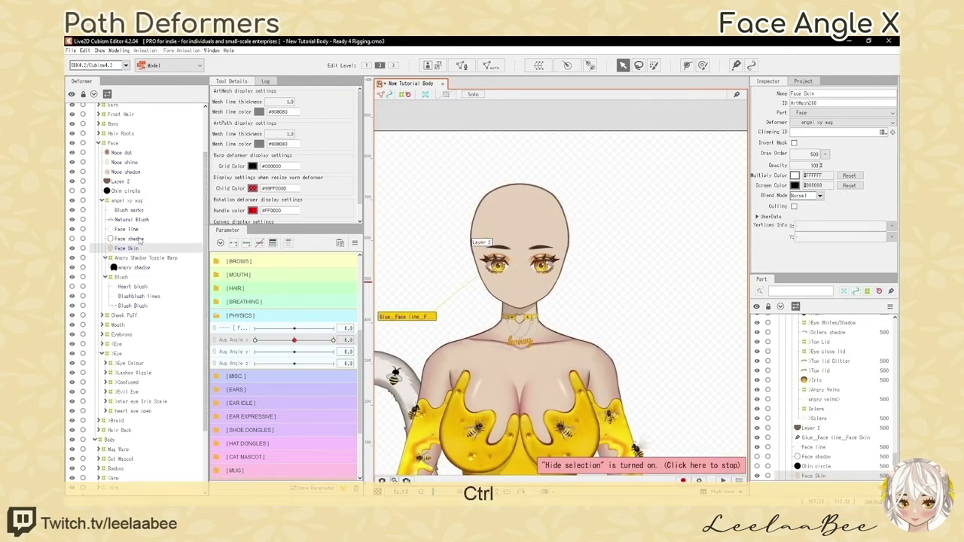
left_click(130, 229, "ctrl")
scroll(507, 247, "up", 2)
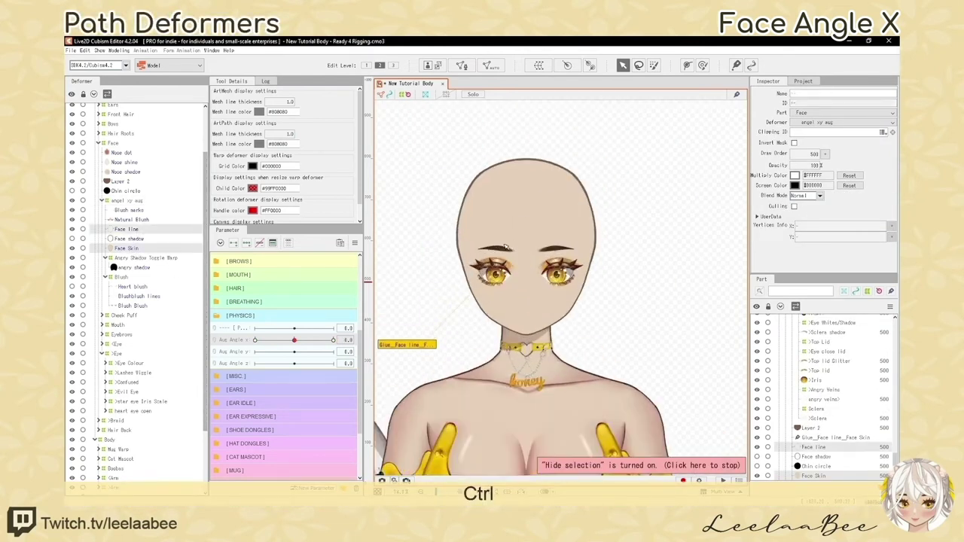
key("h")
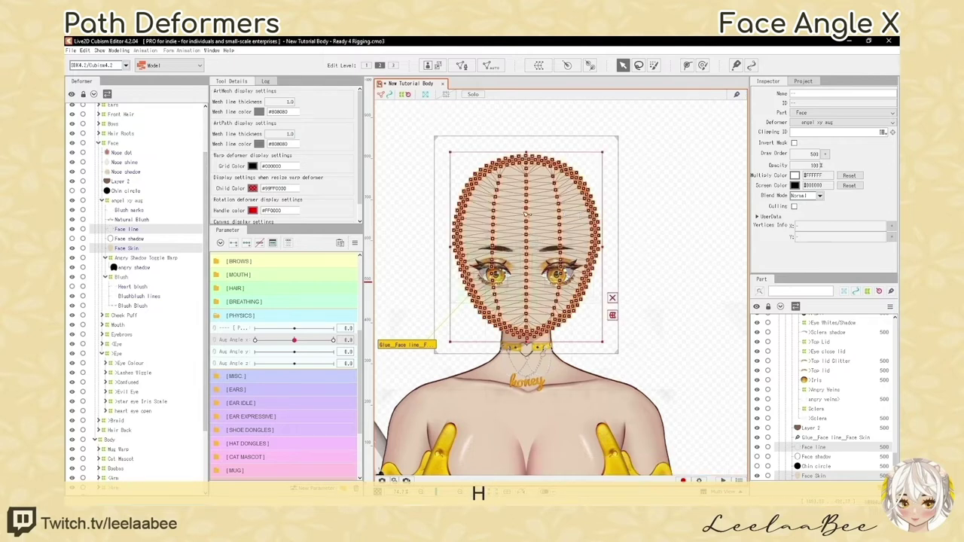
scroll(520, 203, "up", 2)
left_click(688, 66)
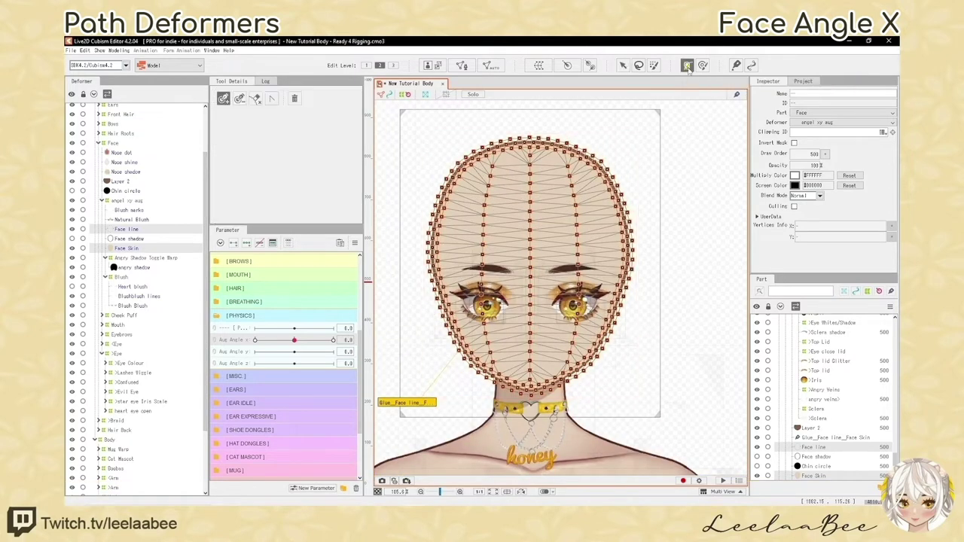
left_click(530, 142)
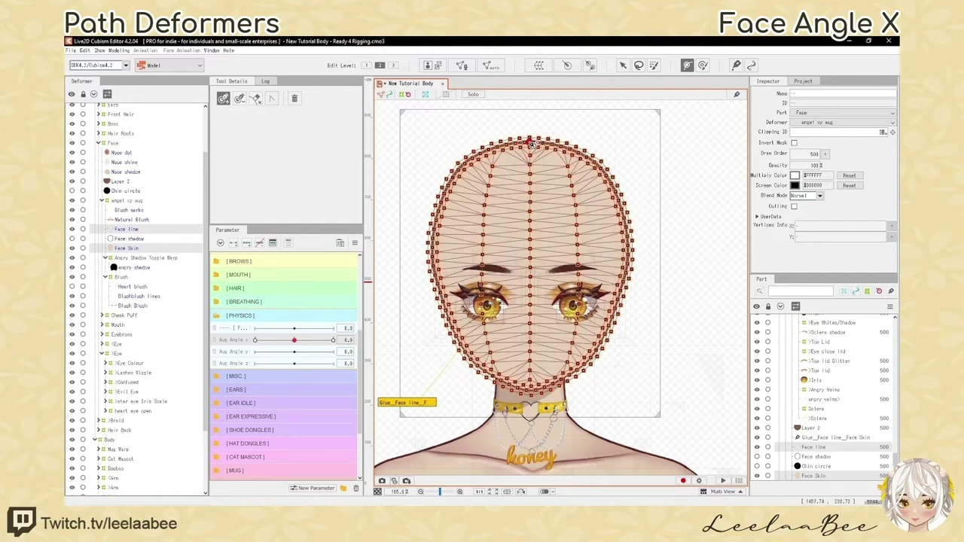
left_click(603, 171)
left_click(624, 216)
left_click(630, 251)
left_click(619, 297)
left_click(603, 340)
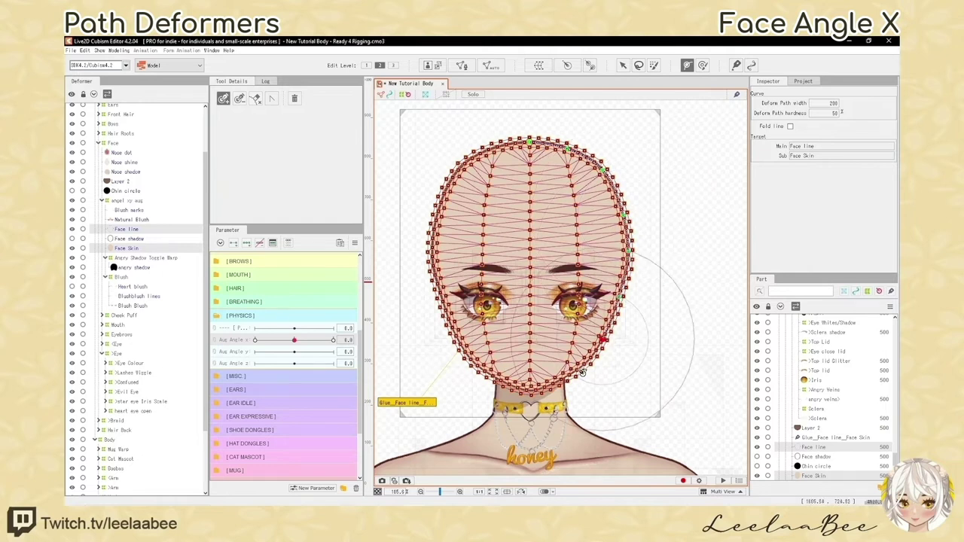
Continue the deform path along the lower jaw, under the chin and up to the left side of the jaw
left_click(581, 369)
left_click(556, 384)
left_click(531, 392)
left_click(503, 380)
left_click(476, 364)
left_click(459, 340)
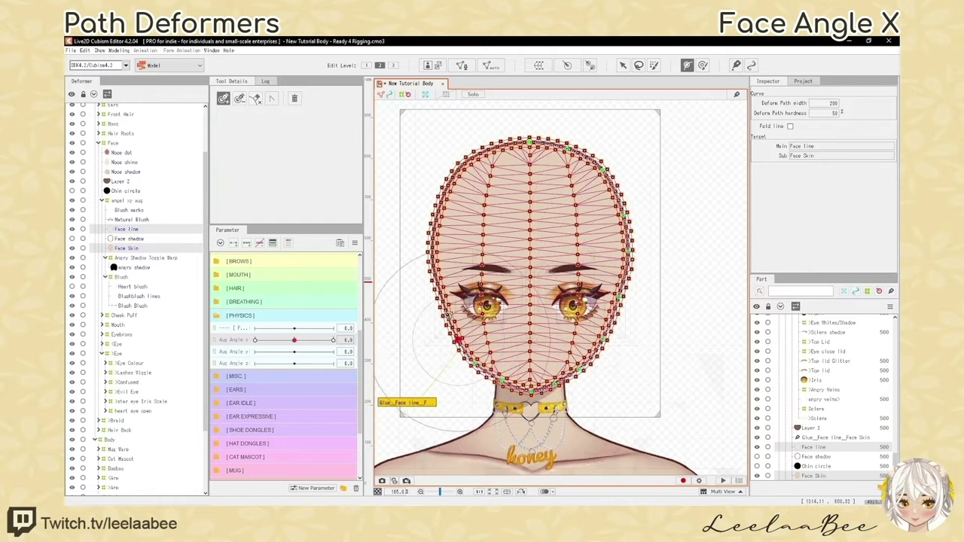
Extend the deform path up the left side of the face outline and close it at the crown
left_click(443, 297)
left_click(433, 257)
left_click(442, 210)
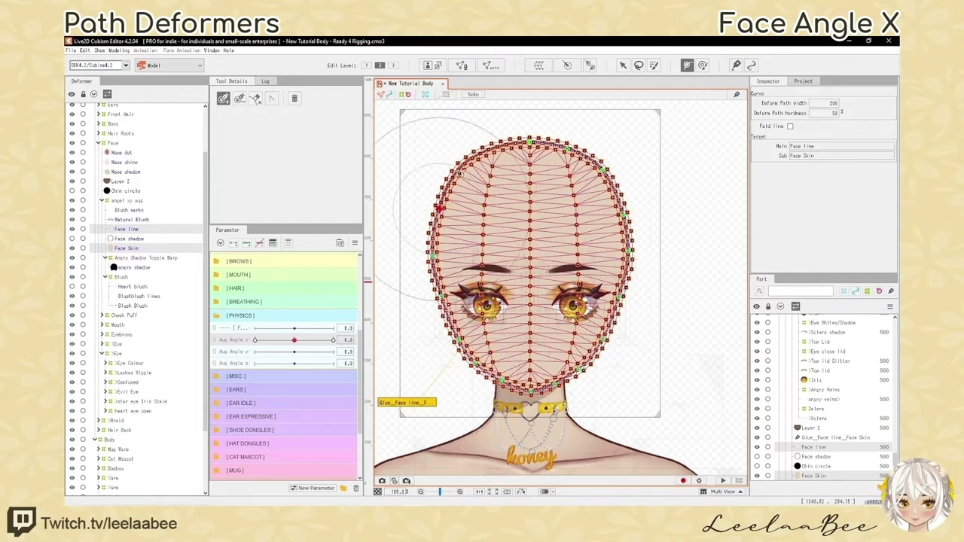
left_click(459, 171)
left_click(498, 145)
left_click(530, 141)
scroll(529, 235, "down", 2)
scroll(528, 235, "up", 4)
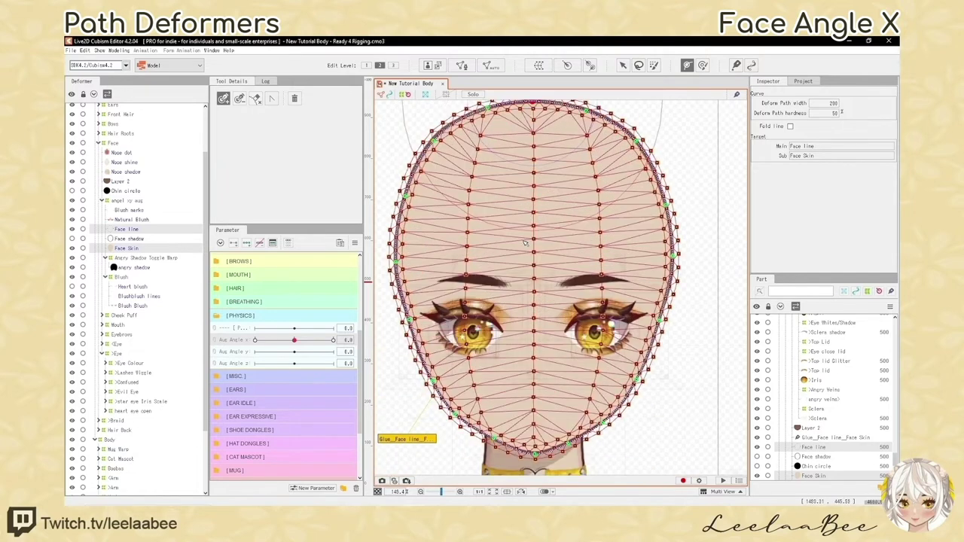
scroll(525, 243, "down", 2)
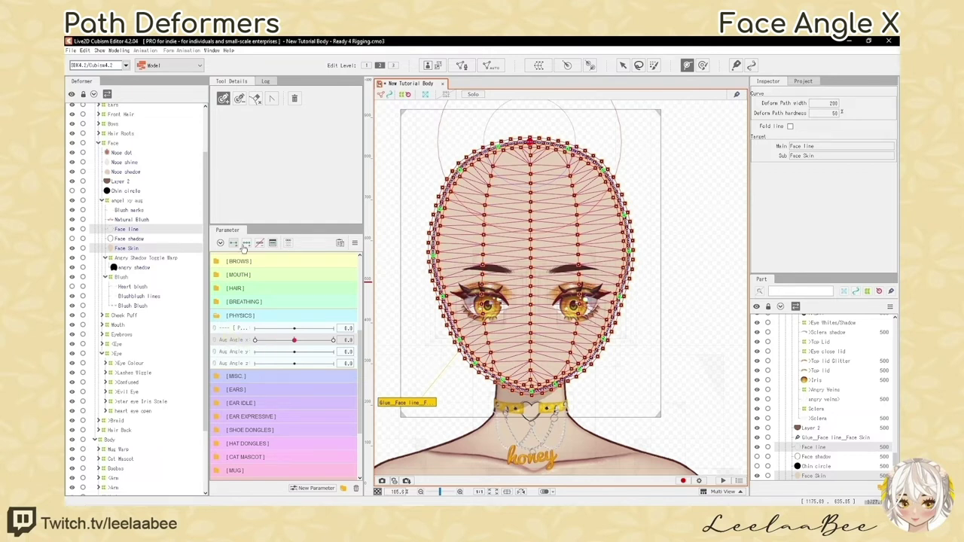
Set Aug Angle X to 30 and add extra deform path points along the face's right edge from eye to cheek level
left_click_drag(530, 272, 533, 261)
left_click_drag(294, 340, 359, 340)
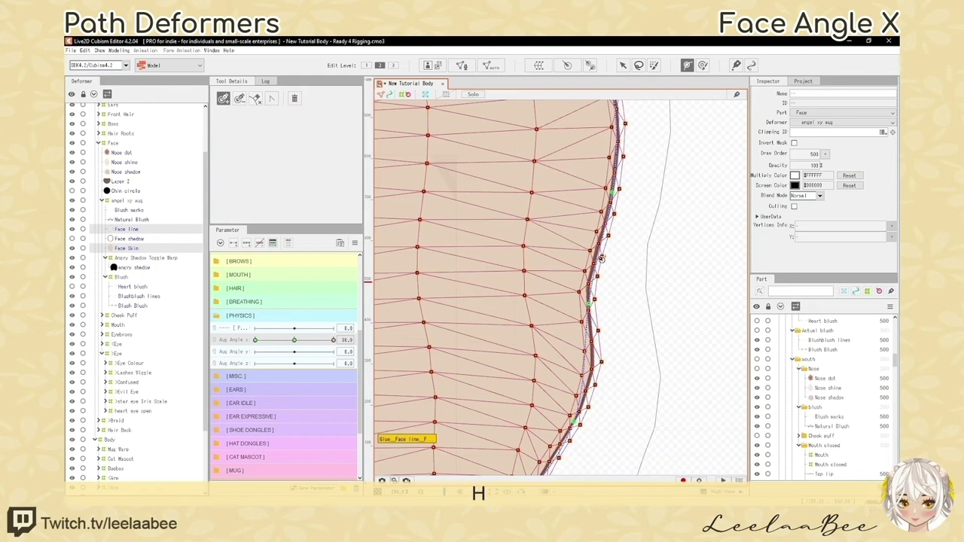
left_click(597, 256)
left_click(590, 336)
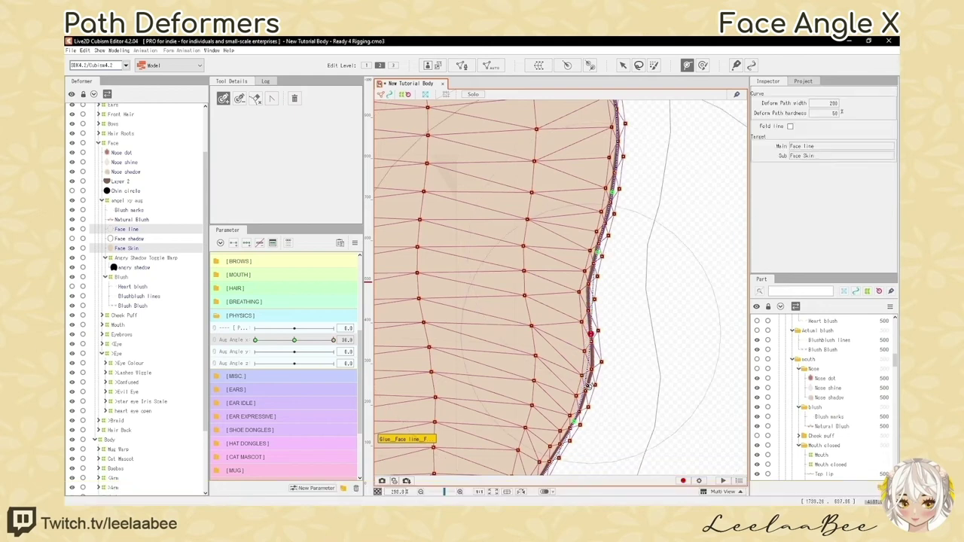
left_click(590, 386)
left_click_drag(590, 304, 590, 292)
scroll(589, 292, "down", 2)
left_click(605, 168)
left_click_drag(608, 170, 612, 109)
Add deform path points on both sides of the chin and go over the rest of the turned face outline
left_click(496, 405)
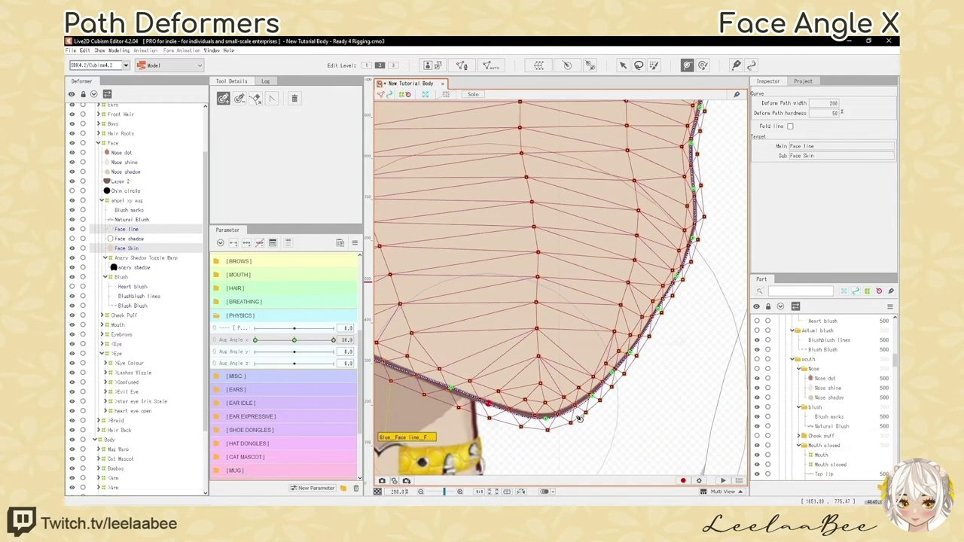
left_click(573, 409)
scroll(550, 381, "up", 3)
left_click_drag(482, 331, 682, 430)
scroll(549, 301, "down", 2)
left_click_drag(550, 242, 517, 317)
left_click_drag(738, 295, 550, 269)
scroll(544, 263, "down", 2)
left_click_drag(674, 245, 680, 153)
scroll(586, 275, "up", 3)
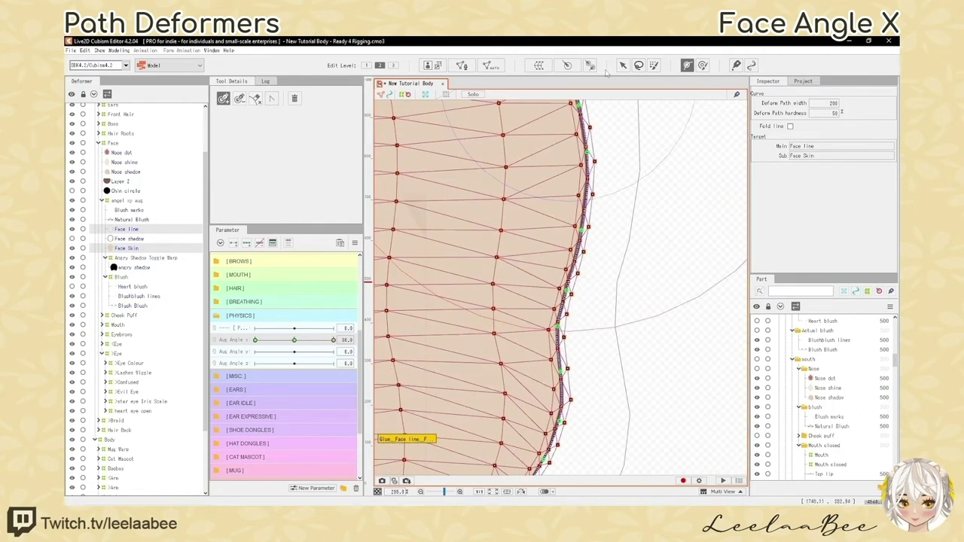
Examine the right eye-socket and cheek contour for kinks with the selection display hidden
left_click(623, 65)
scroll(552, 290, "up", 1)
key("h")
scroll(551, 286, "down", 2)
scroll(545, 324, "up", 1)
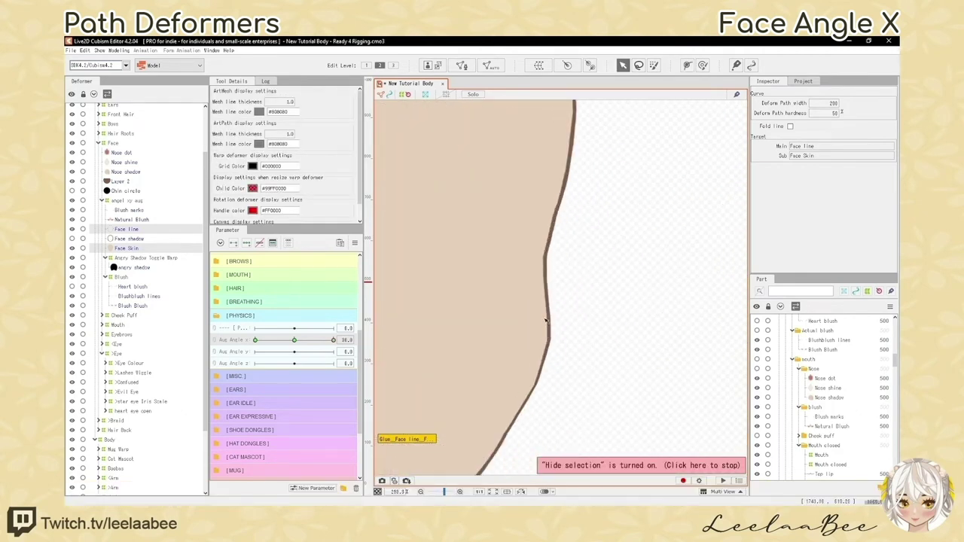
key("h")
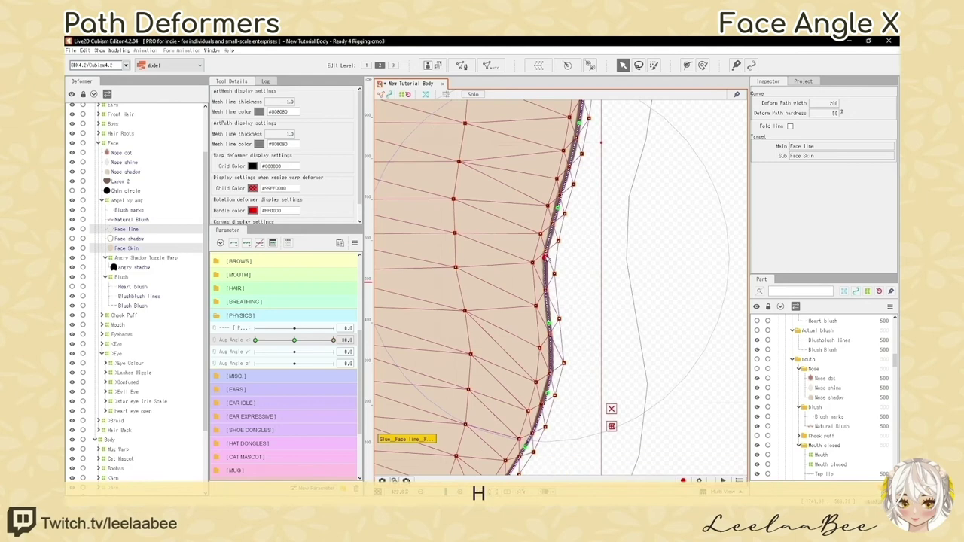
key("h")
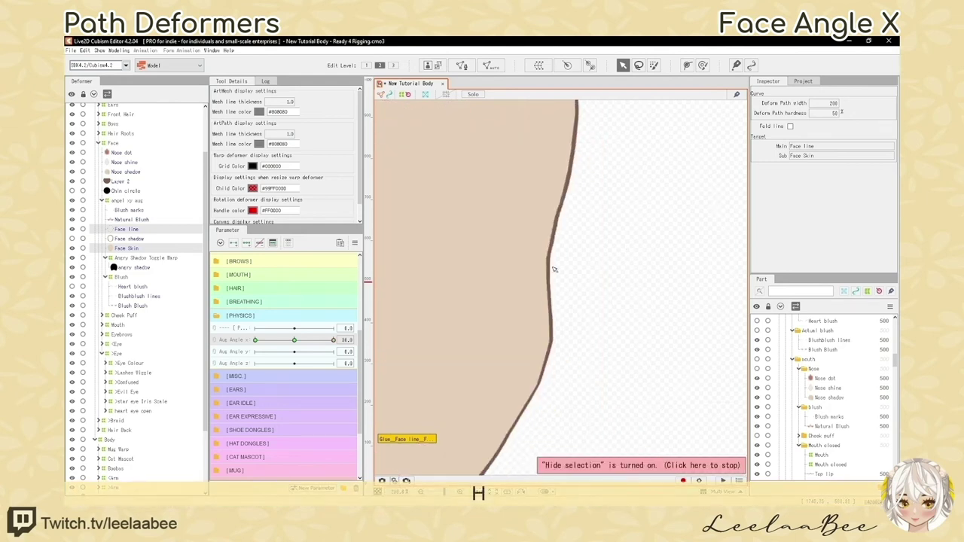
key("h")
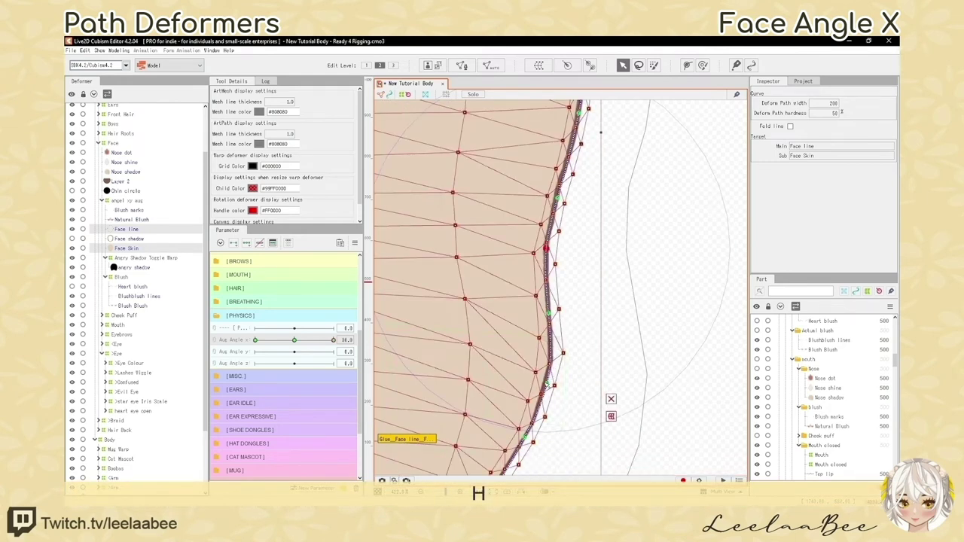
Add a deform path point at the right cheek's bulge and check the outline with the selection hidden
left_click(686, 65)
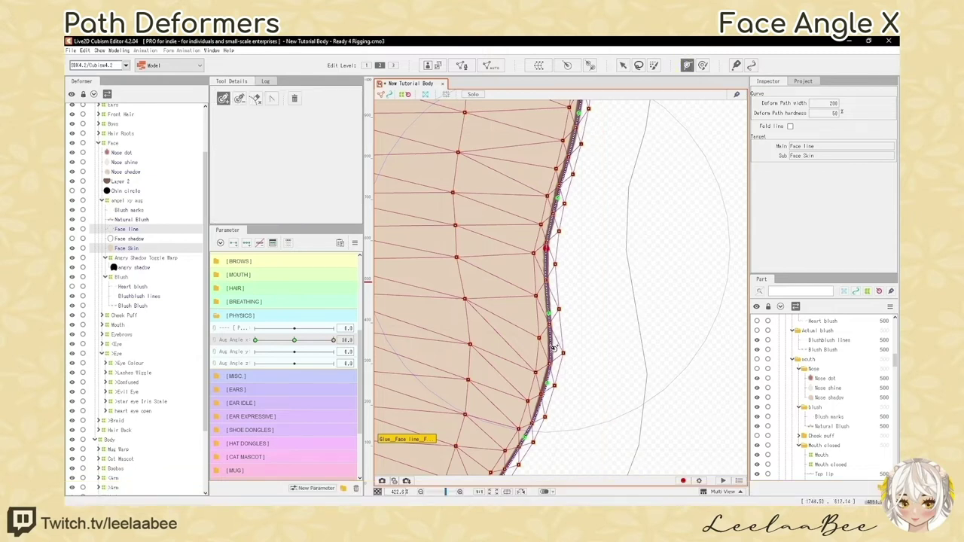
left_click(554, 349)
left_click(623, 66)
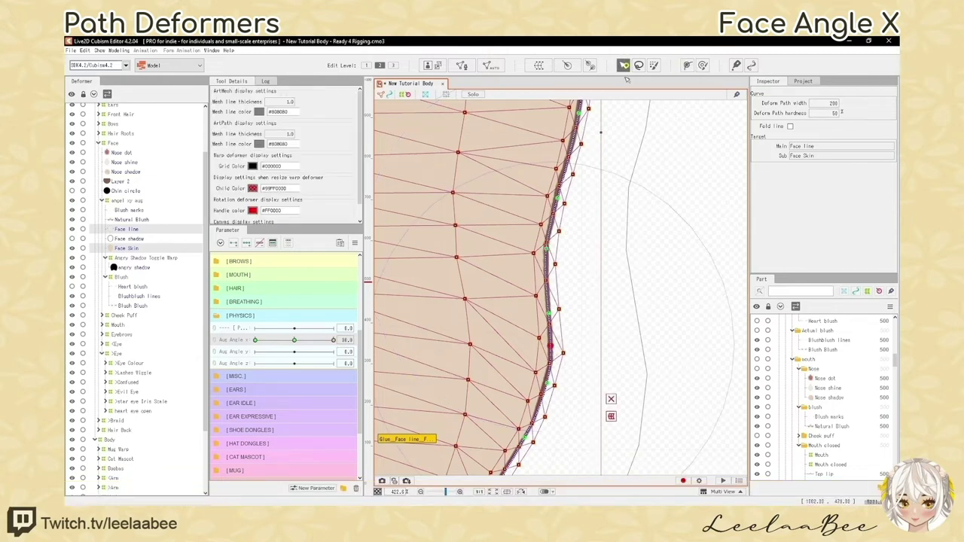
key("h")
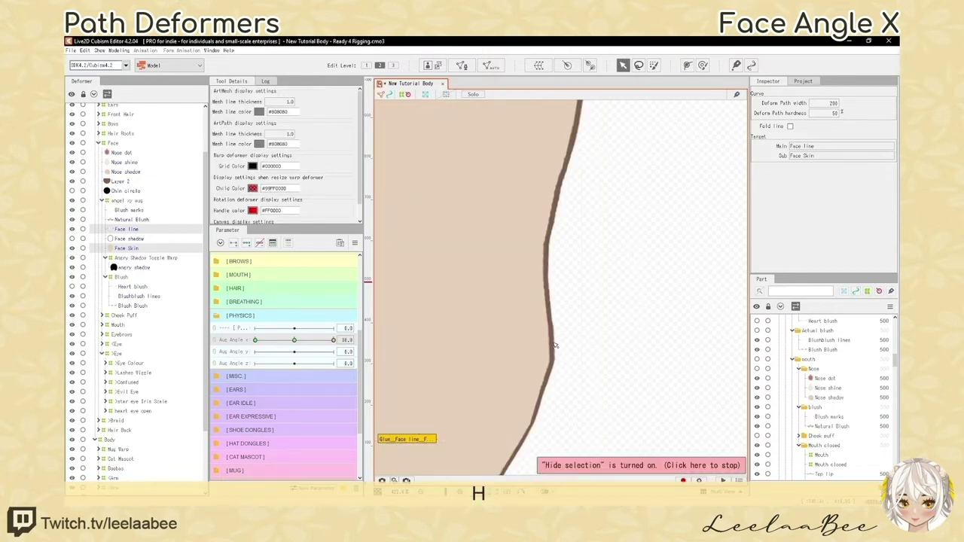
Move the deform path point at the right cheek's bulge to round it, checking the outline with the selection hidden
scroll(555, 275, "down", 3)
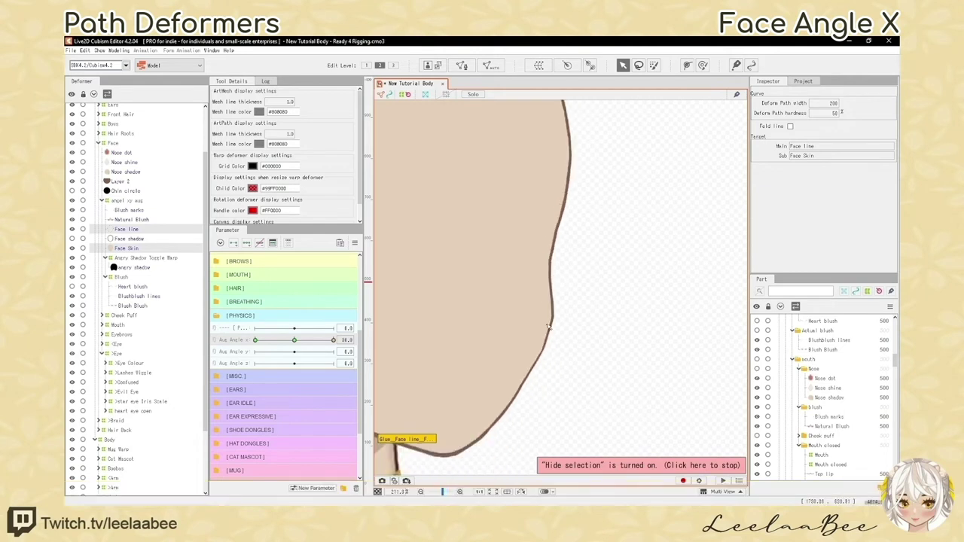
scroll(555, 331, "up", 3)
key("h")
left_click(623, 65)
key("h")
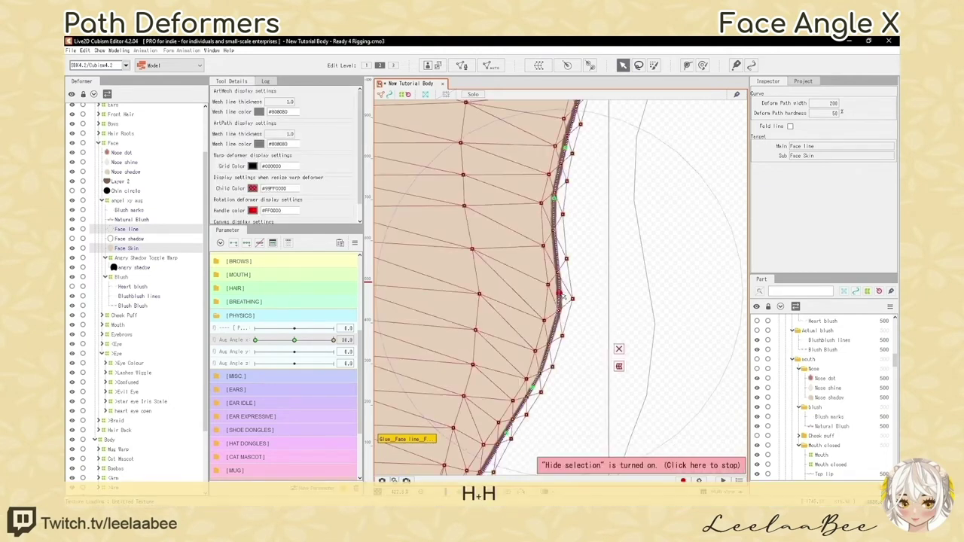
key("h")
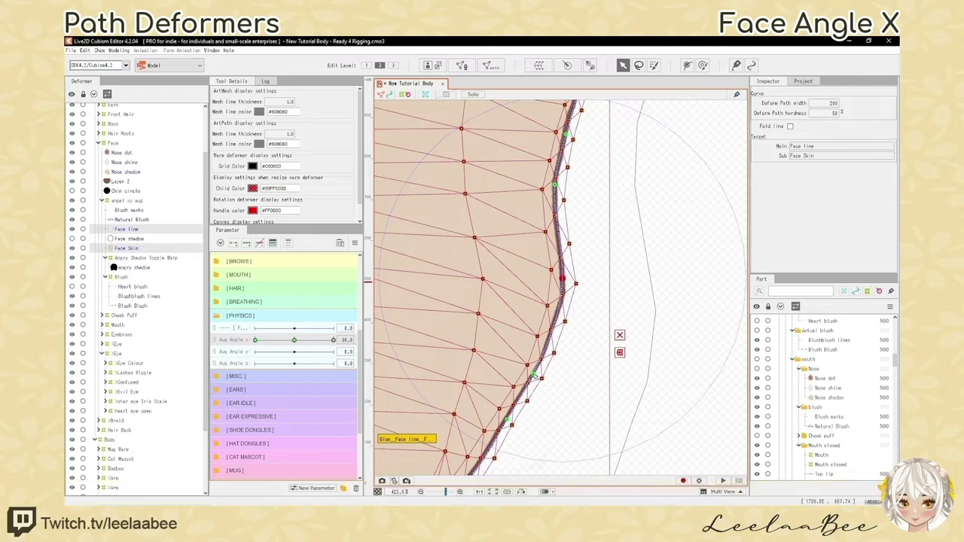
Add a deform path point just beneath the right cheek's bulge and adjust the neighbouring point on the jaw
key("h")
key("h")
key("p")
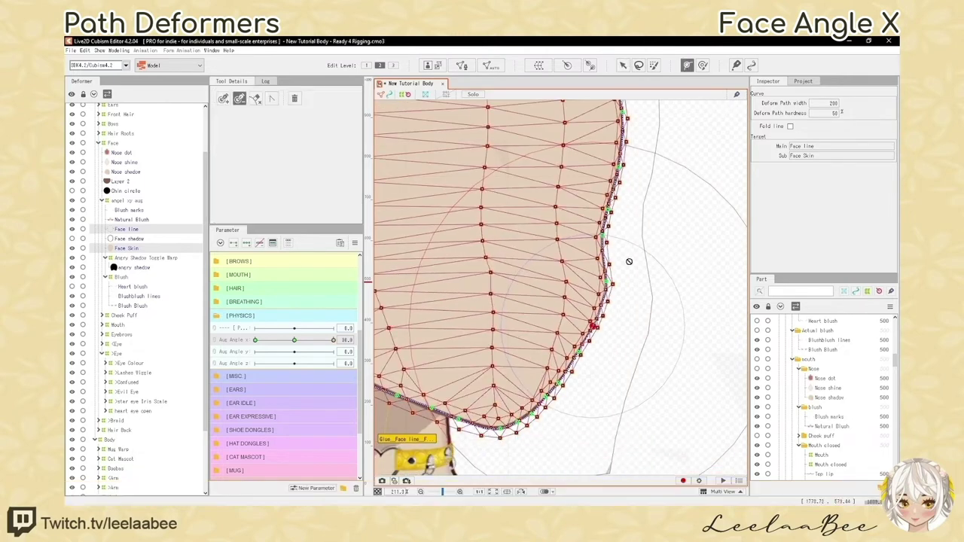
key("v")
key("h")
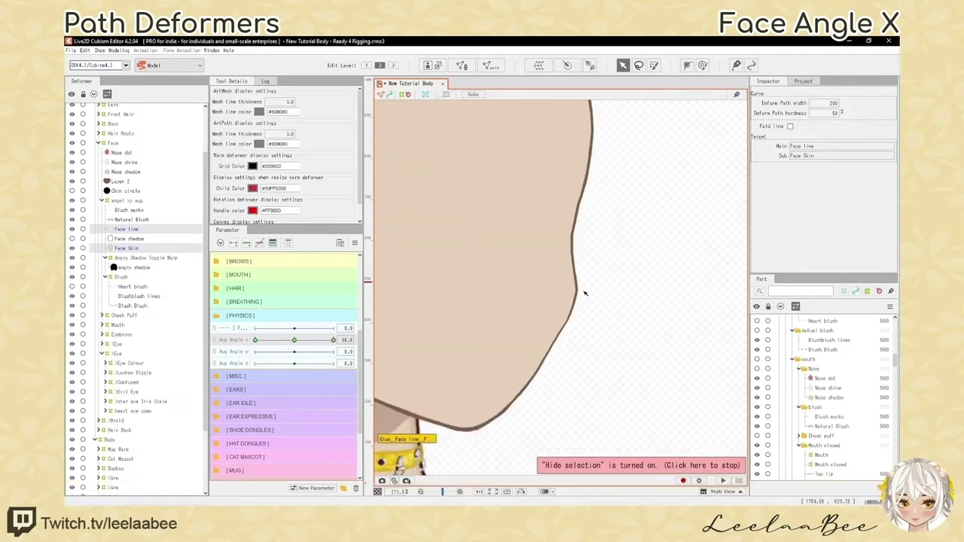
key("h")
key("h")
scroll(574, 316, "down", 8)
scroll(565, 321, "up", 6)
key("h")
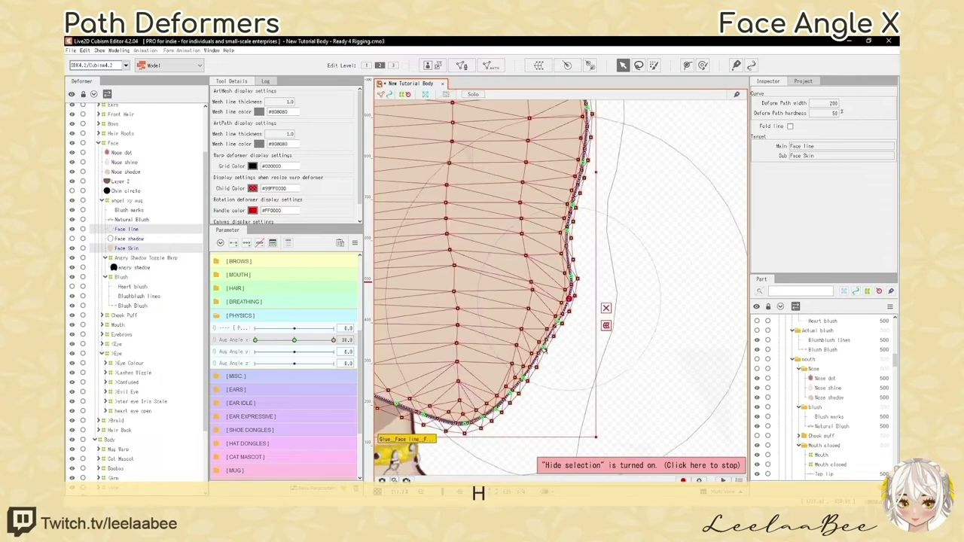
Remove the deform path points crowded around the right cheek's bulge
key("h")
key("h")
key("h")
scroll(592, 323, "down", 8)
scroll(587, 316, "up", 8)
key("h")
key("p")
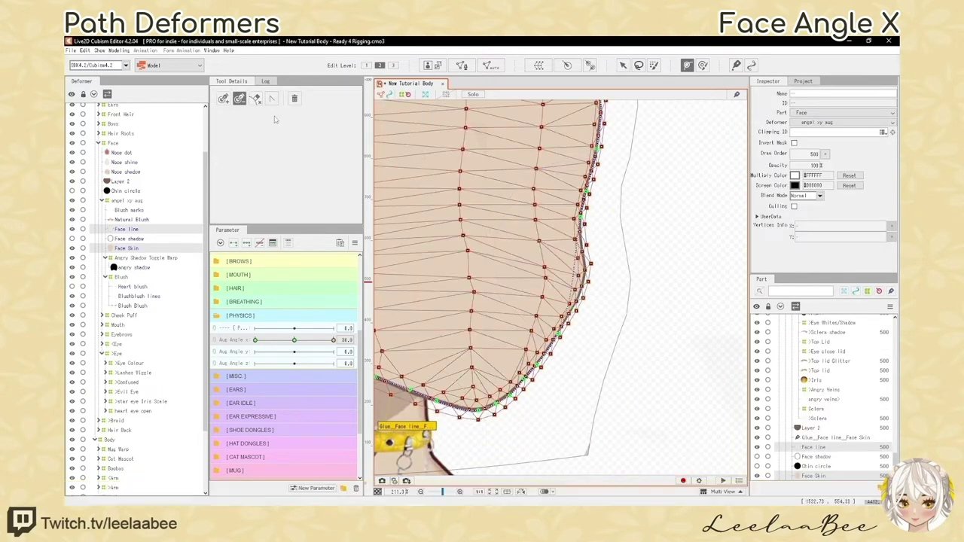
Undo the last path edit and adjust the deform path points along the right temple
key("v")
key("h")
scroll(592, 286, "up", 1)
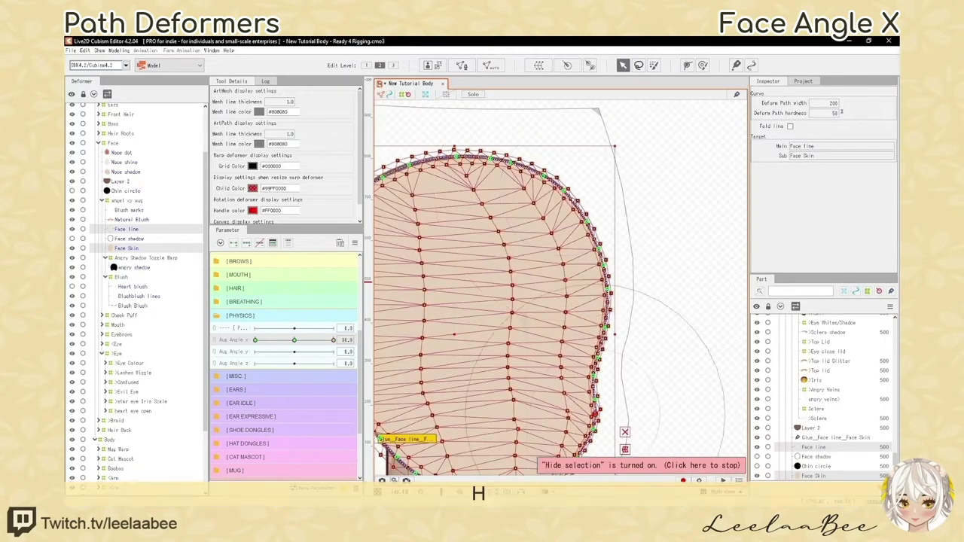
scroll(606, 219, "down", 4)
key("ctrl+z")
scroll(609, 234, "up", 4)
key("h")
key("h")
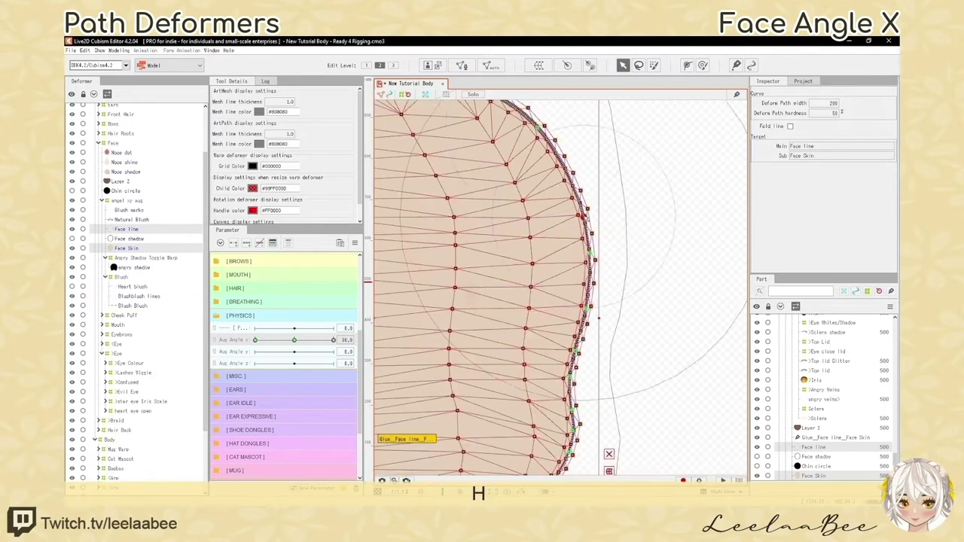
Rework the deform path points around the right cheek's bulge and adjust the one at its peak
key("h")
scroll(584, 226, "down", 7)
key("h")
scroll(603, 283, "up", 8)
key("p")
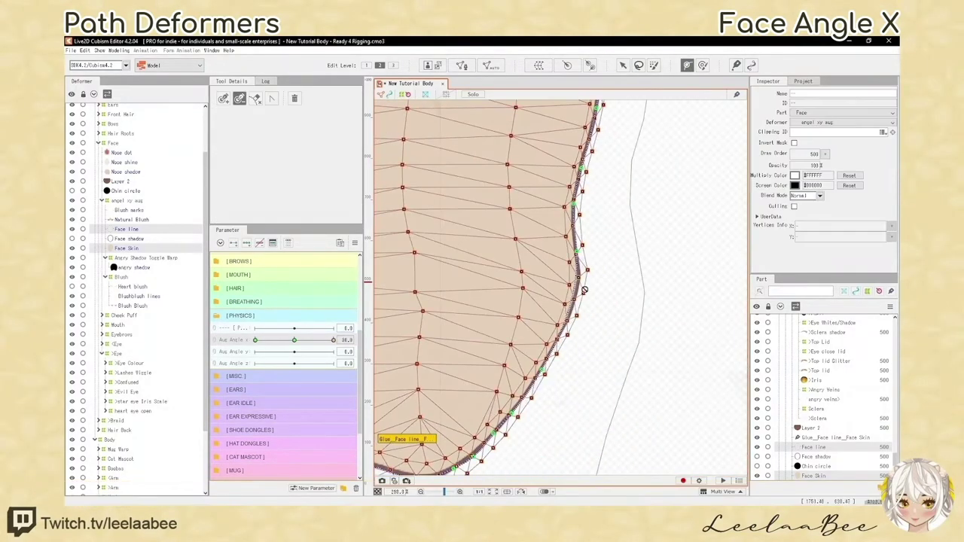
key("h")
scroll(584, 290, "down", 5)
scroll(588, 290, "up", 4)
key("h")
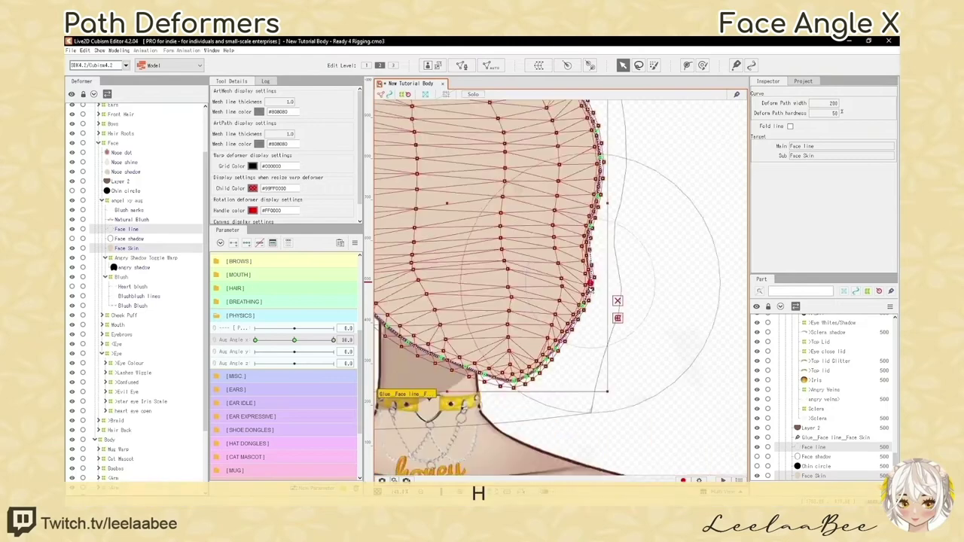
Move the deform path point below the right cheek slightly outward and check the outline with the selection hidden
key("h")
scroll(593, 290, "up", 2)
key("h")
left_click_drag(559, 344, 564, 339)
key("h")
scroll(585, 354, "down", 6)
scroll(590, 339, "up", 5)
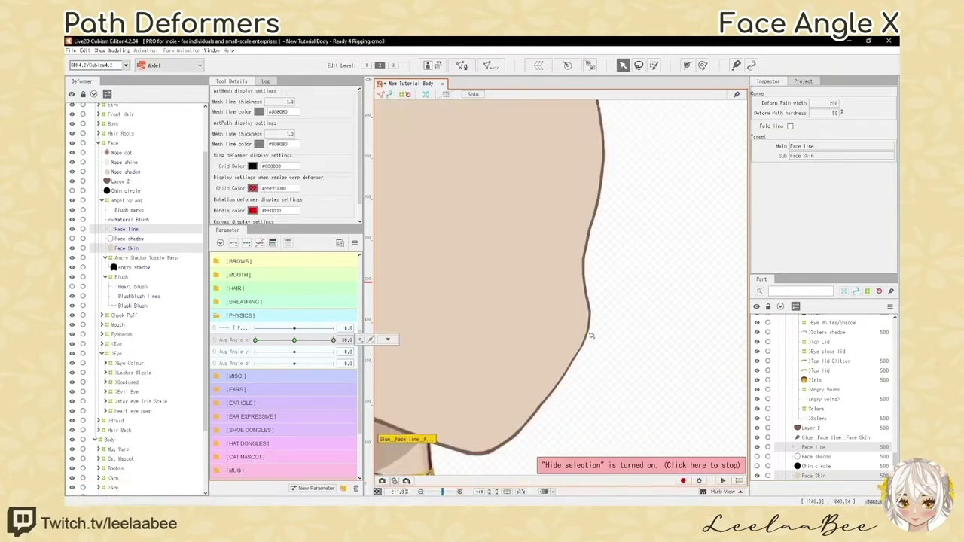
Adjust the deform path point midway down the right jaw and check the whole head shape
key("h")
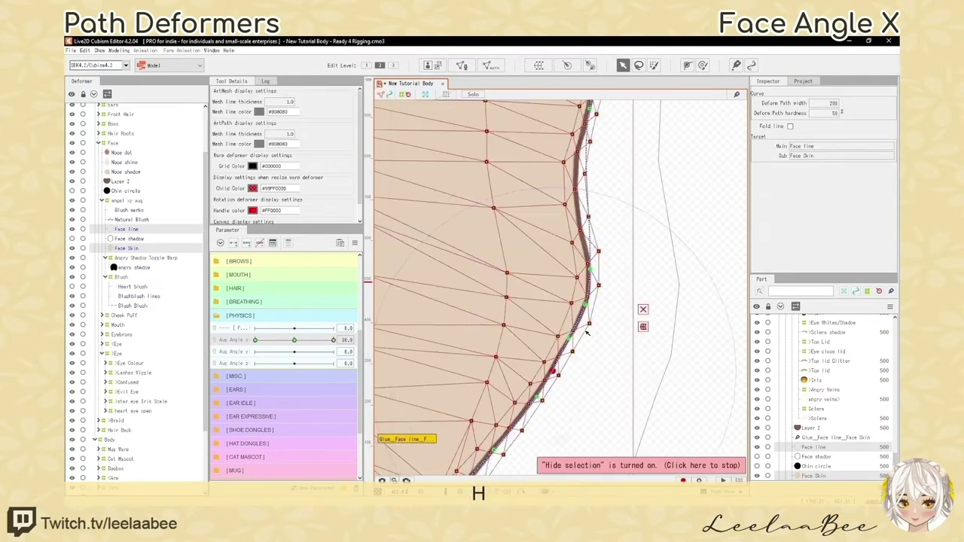
key("h")
scroll(572, 324, "down", 5)
scroll(568, 325, "up", 4)
key("h")
left_click(623, 66)
key("h")
scroll(562, 316, "down", 5)
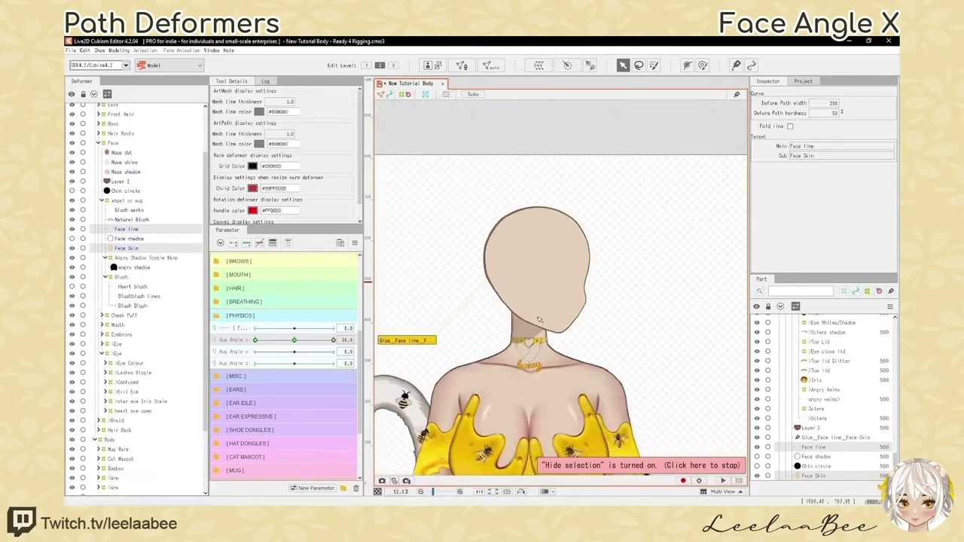
scroll(542, 332, "up", 1)
Set Aug Angle X to 30, thin out the jaw's deform path points and rework those around the cheek
left_click_drag(308, 352, 334, 342)
key("h")
scroll(553, 354, "up", 5)
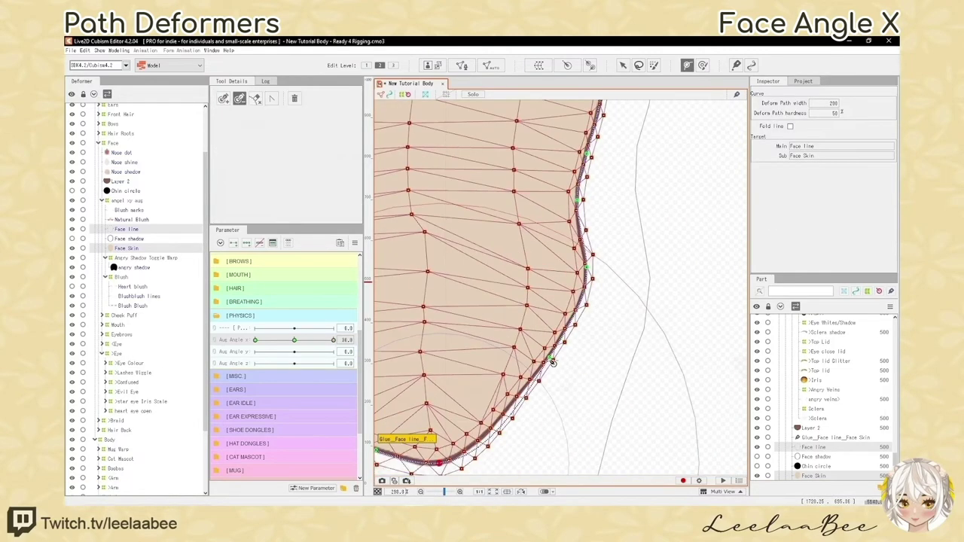
key("h")
scroll(633, 278, "down", 5)
key("h")
scroll(625, 282, "up", 4)
scroll(616, 285, "down", 1)
scroll(616, 285, "up", 3)
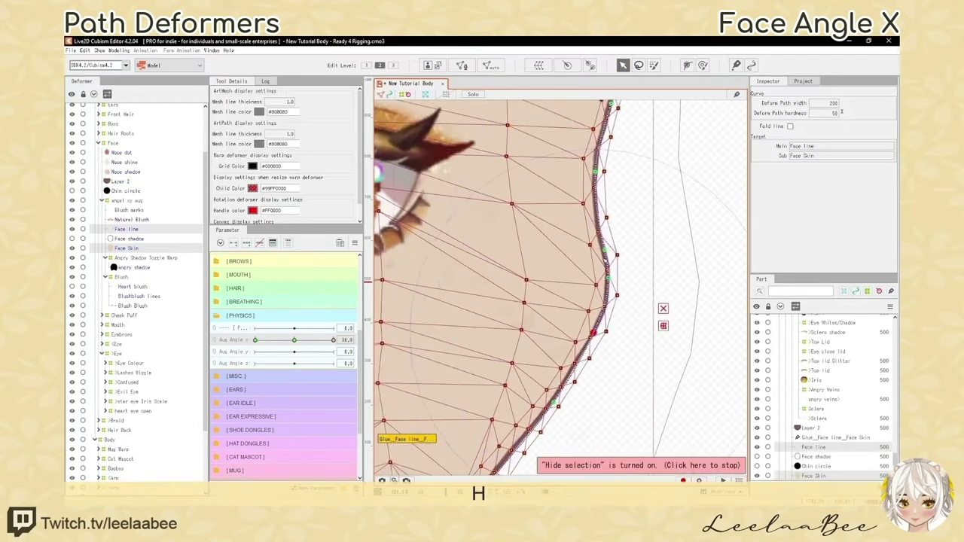
Adjust the deform path and face line vertices along the lower jaw beside the chin
scroll(603, 290, "down", 2)
scroll(595, 292, "up", 1)
scroll(557, 297, "down", 6)
key("h")
key("h")
scroll(566, 306, "up", 6)
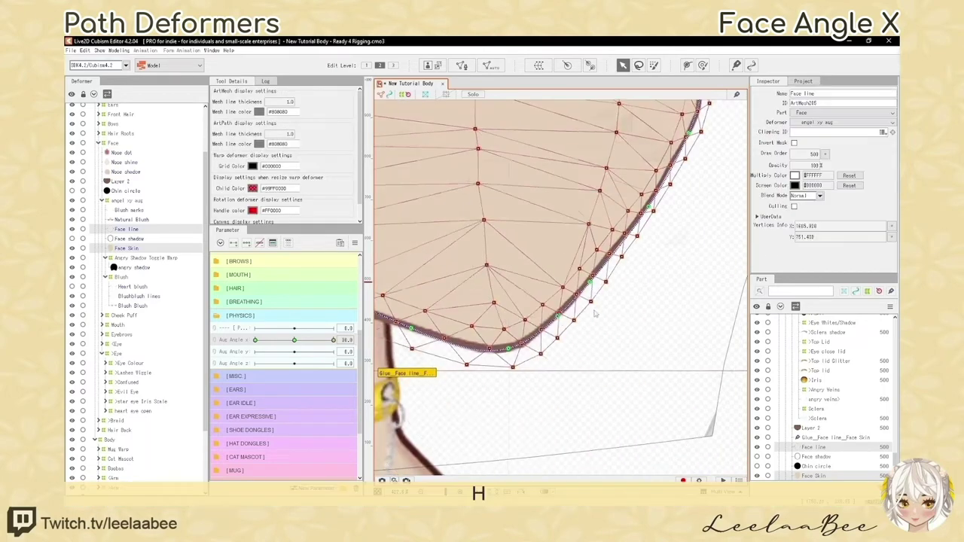
Refine the bend where the right cheek turns into the jaw, toggling the selection display to check the line
key("h")
scroll(633, 321, "up", 1)
key("h")
key("h")
scroll(626, 280, "up", 1)
key("h")
key("h")
scroll(627, 280, "down", 1)
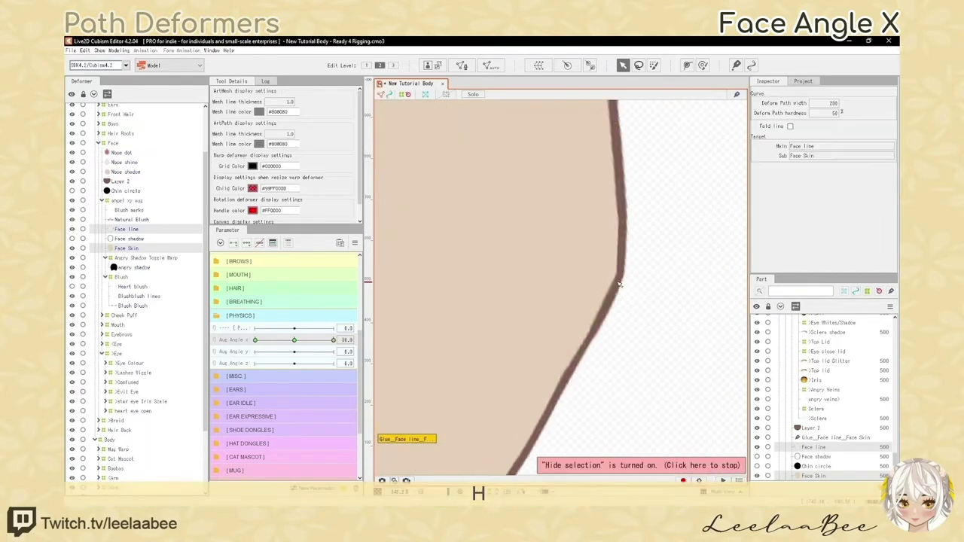
Smooth the remaining corner from the right cheek to the chin and save the model
key("h")
key("h")
key("h")
scroll(610, 314, "down", 2)
scroll(593, 313, "up", 1)
key("h")
key("h")
left_click(568, 302)
key("h")
scroll(617, 339, "down", 5)
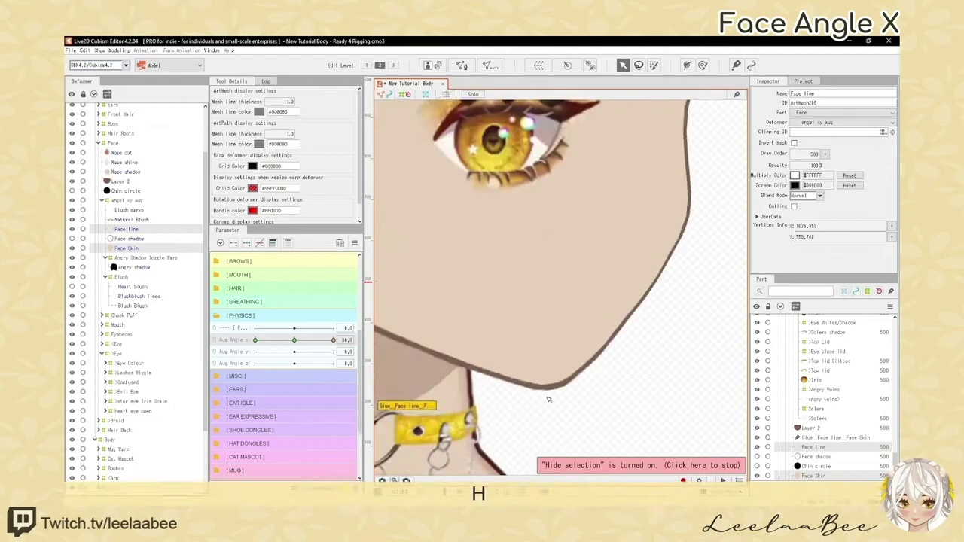
key("ctrl+s")
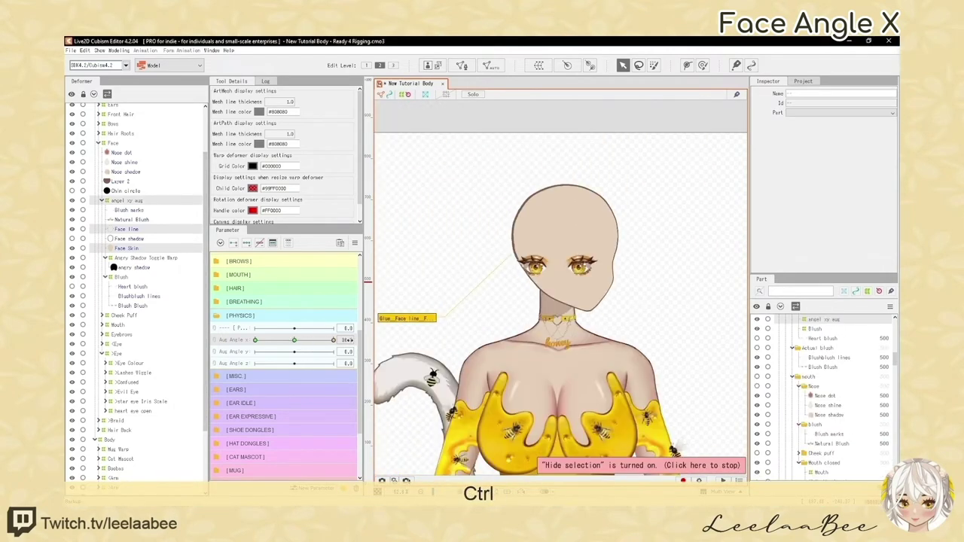
Select the objects keyed on Aug Angle X, reflect their motion horizontally about the canvas center and sweep the parameter
left_click(388, 340)
left_click(403, 341)
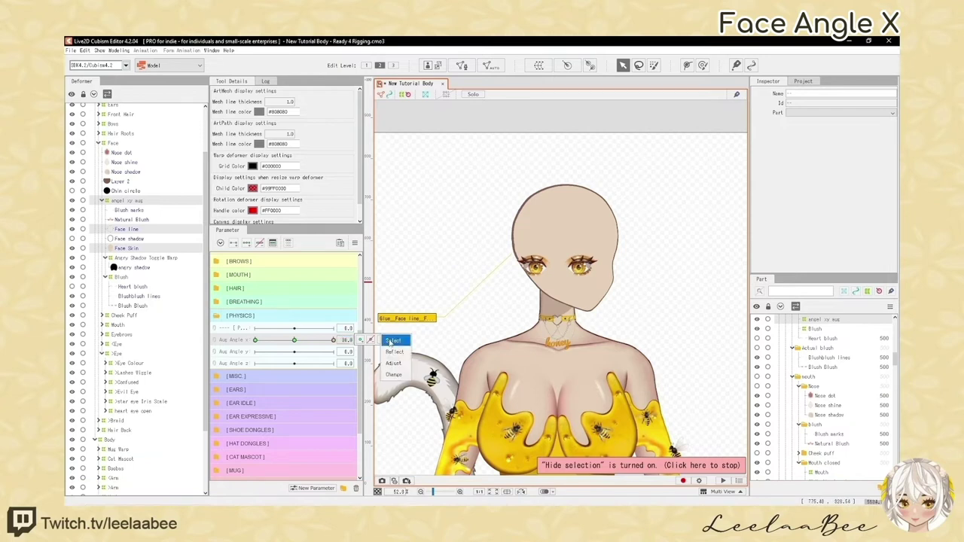
left_click(355, 244)
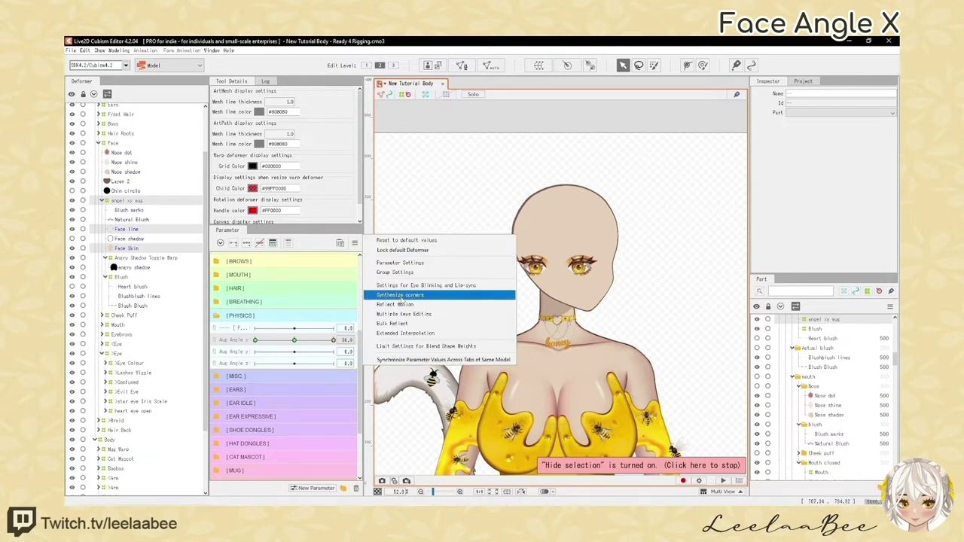
left_click(407, 305)
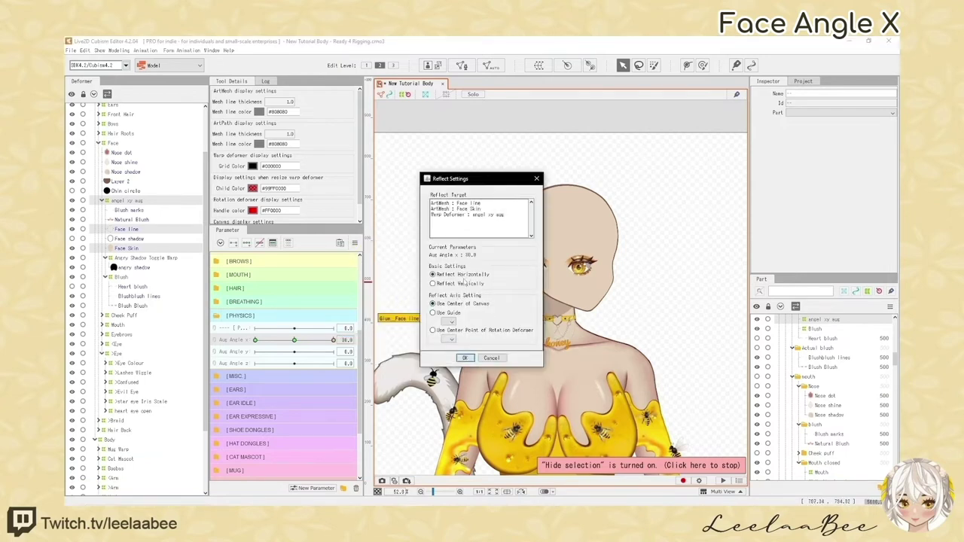
left_click(465, 358)
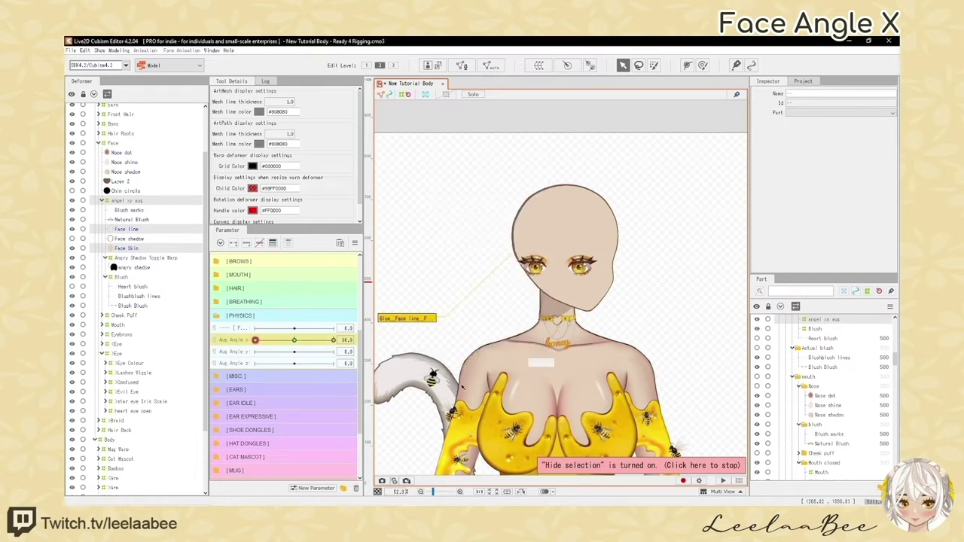
left_click_drag(295, 340, 219, 345)
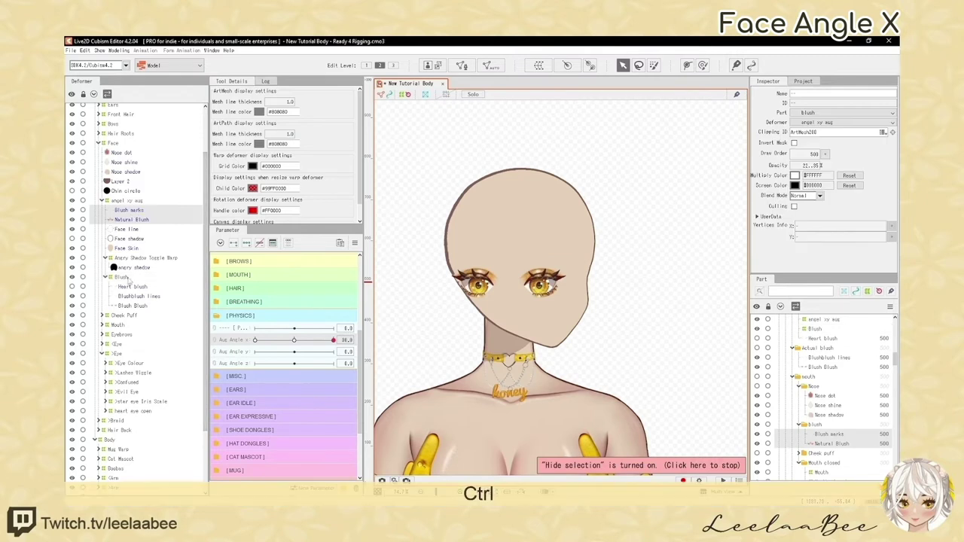
Create a parent warp deformer named Blush xy Aug for Blush marks, Natural Blush and Blush, with three keys on Aug Angle X
key("ctrl+w")
type("Blush")
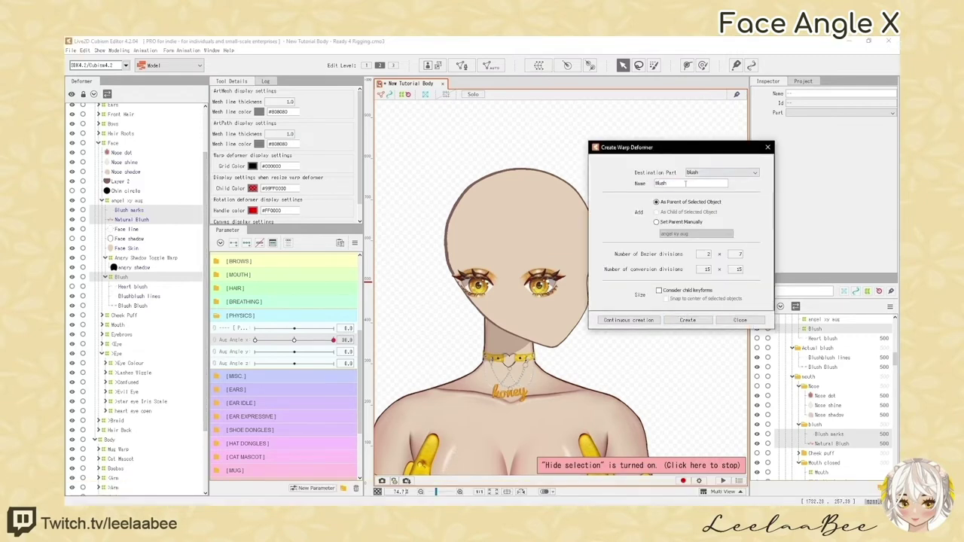
type(" xy AUg")
key("BackSpace")
key("BackSpace")
type("ug")
left_click(699, 320)
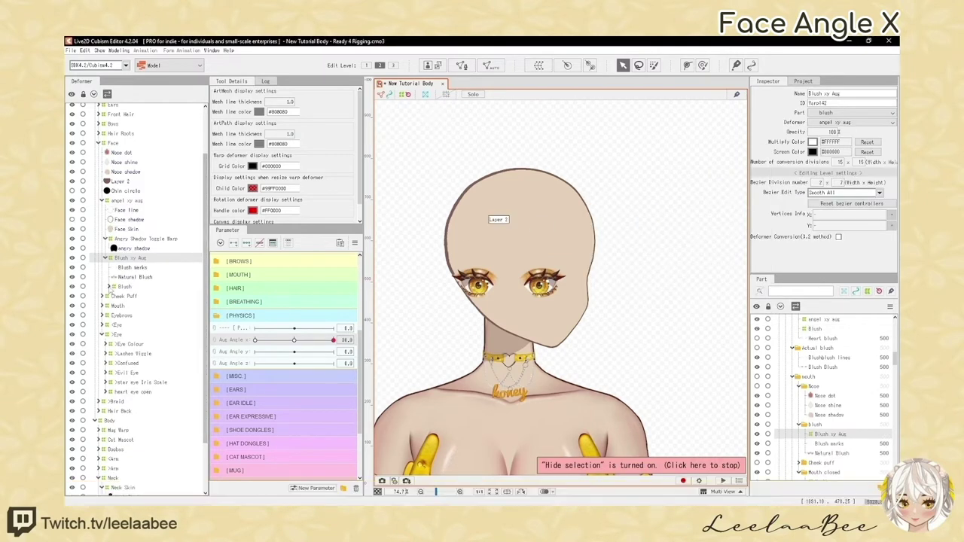
left_click(110, 287)
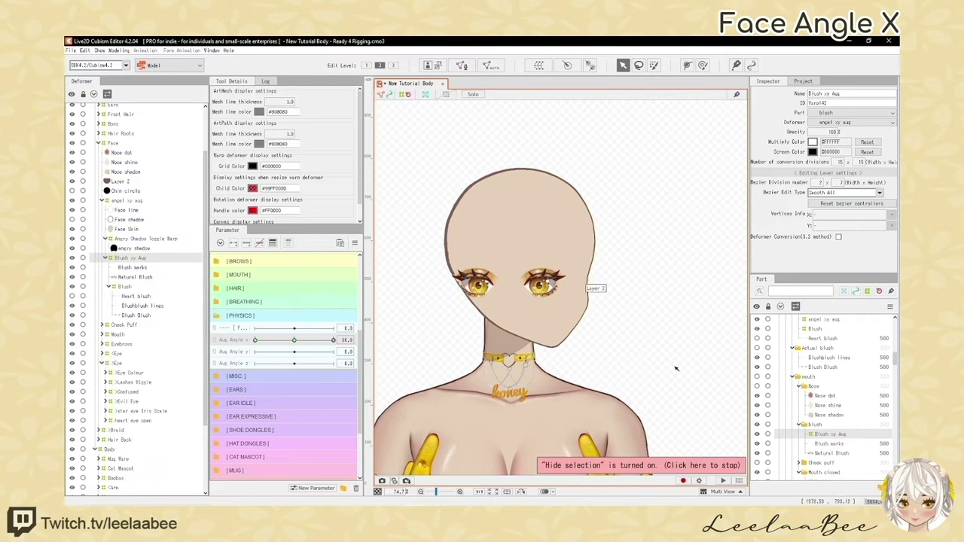
Show the blush marks and push them across the turned face with the Deform Brush at Aug Angle X 30
left_click(815, 426)
scroll(821, 429, "down", 1)
left_click(829, 419)
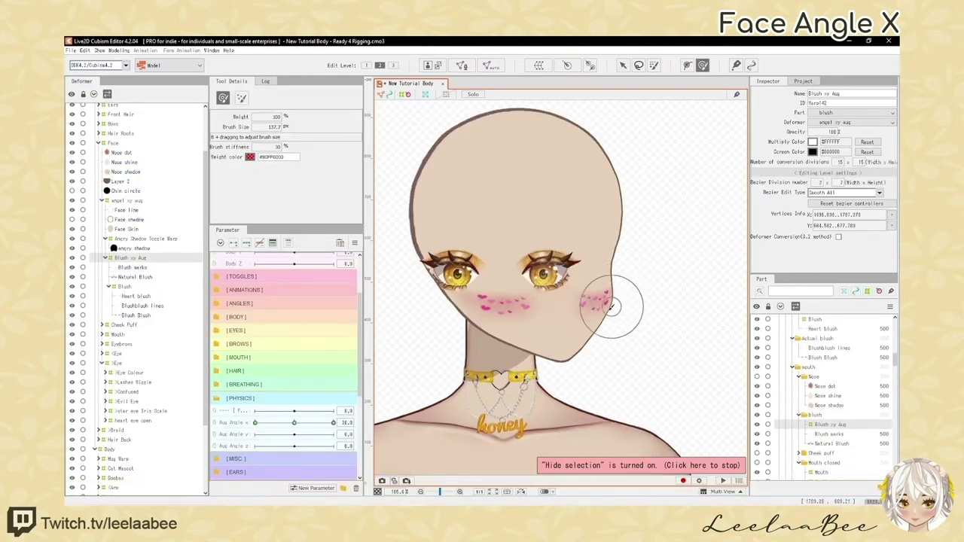
scroll(623, 291, "up", 3)
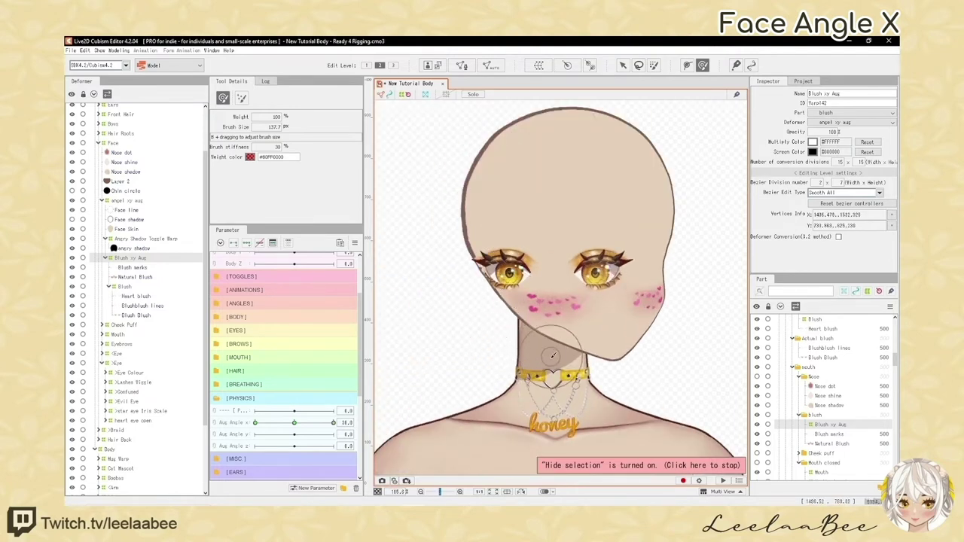
scroll(554, 268, "up", 3)
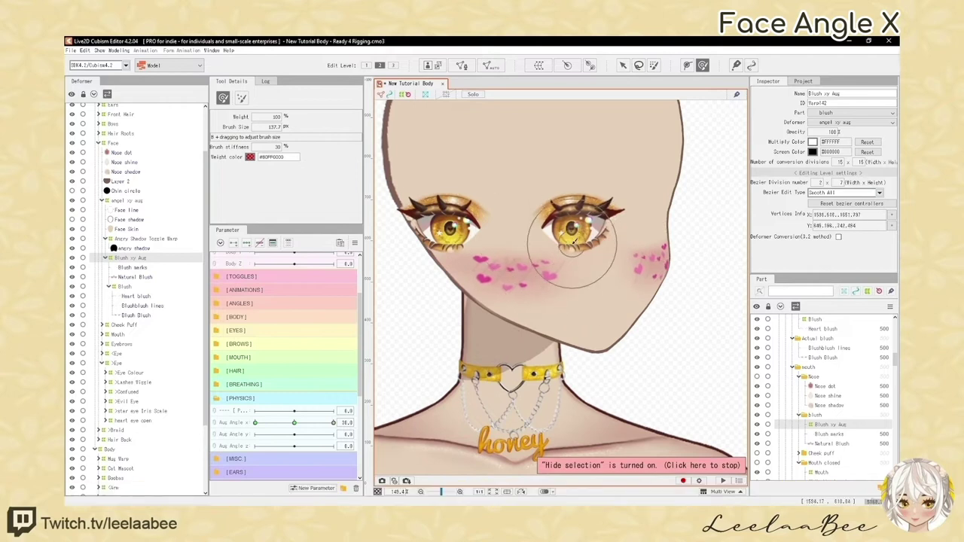
Pull the Blush xy Aug warp's outer control point outward and up beside the right cheek to reshape its blush
key("ctrl+t")
left_click(623, 66)
scroll(678, 256, "up", 3)
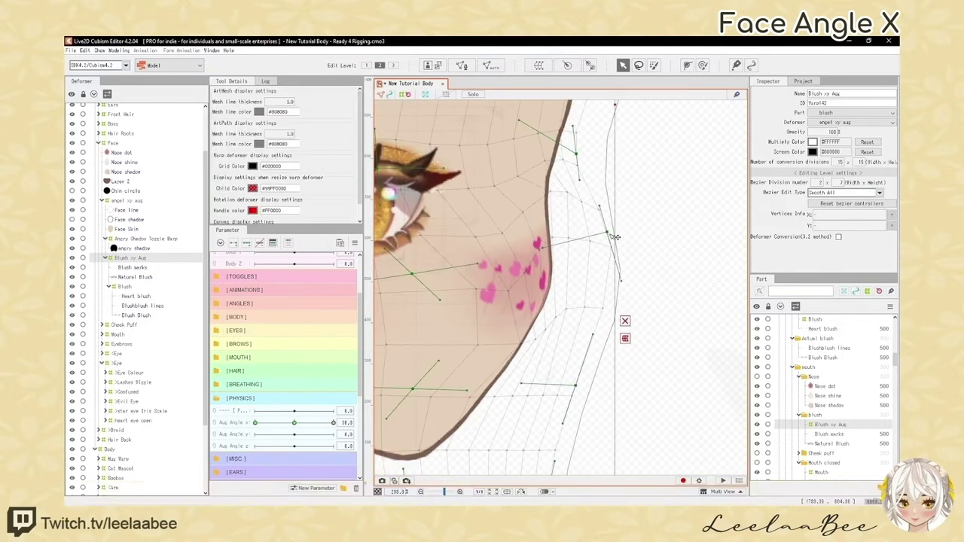
left_click_drag(613, 232, 669, 209)
scroll(669, 209, "down", 3)
key("ctrl+t")
key("ctrl+t")
scroll(640, 238, "down", 3)
scroll(668, 211, "up", 3)
Check the blush across Aug Angle X with the selection hidden, and select Natural Blush
key("h")
scroll(437, 299, "down", 4)
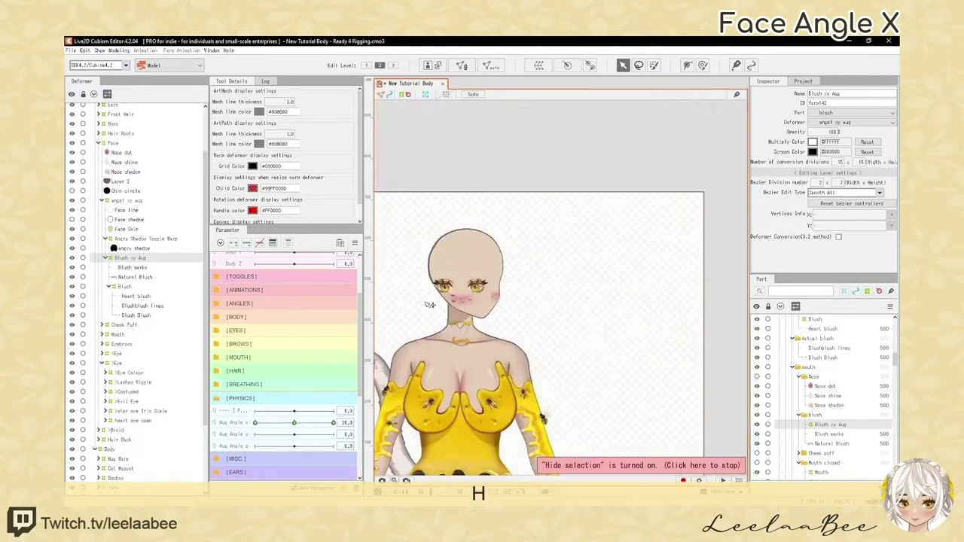
scroll(437, 298, "up", 4)
key("h")
key("h")
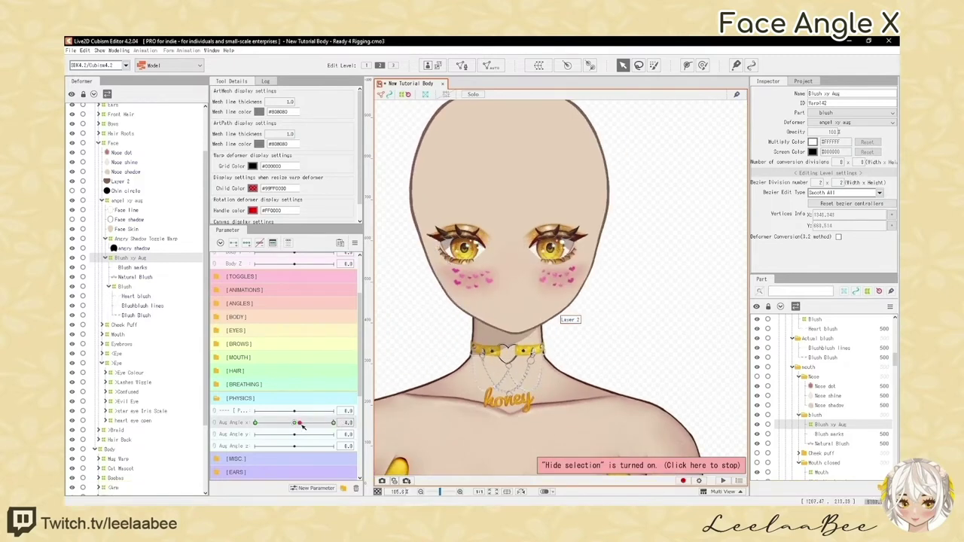
key("h")
key("h")
left_click(136, 277)
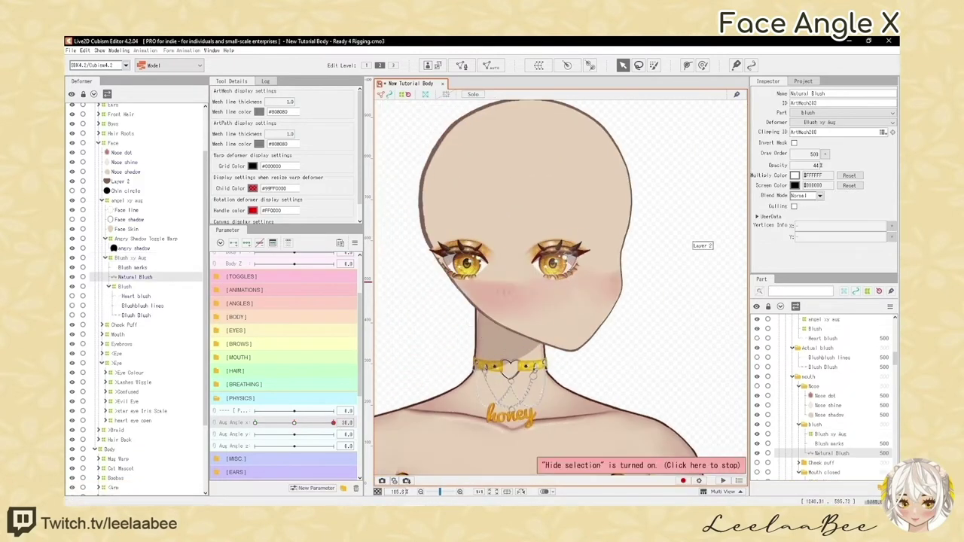
Examine the blush across Aug Angle X with the Blush xy Aug warp selected and its outline hidden
mouse_move(333, 422)
left_mouse_down()
mouse_move(322, 430)
mouse_move(334, 424)
left_mouse_up()
left_click(132, 267)
scroll(839, 444, "down", 10)
scroll(838, 444, "up", 8)
left_click_drag(839, 398, 828, 373)
mouse_move(333, 422)
left_mouse_down()
mouse_move(302, 423)
mouse_move(334, 422)
left_mouse_up()
left_click(131, 258)
key("h")
scroll(581, 323, "up", 3)
scroll(581, 322, "down", 3)
key("h")
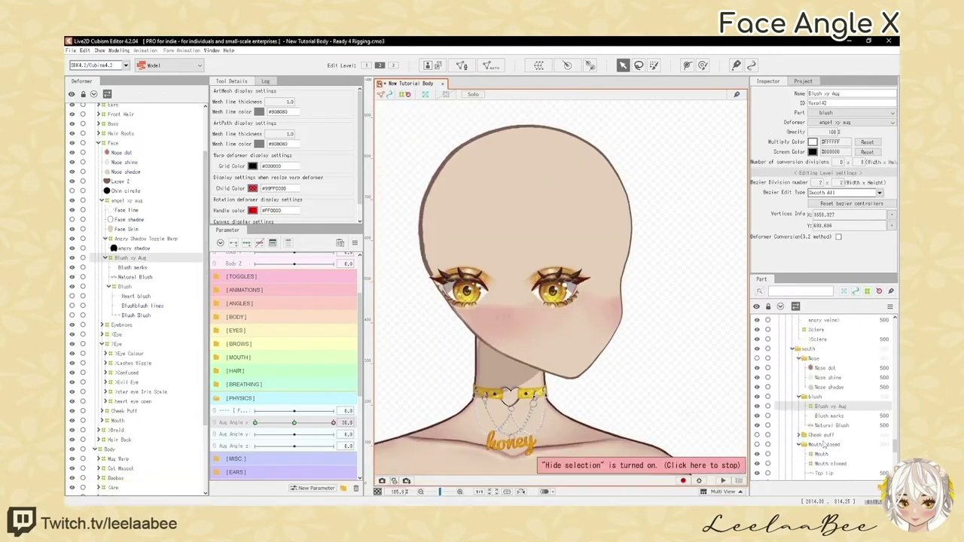
Hide the eye part and compare the blush with the Blush xy Aug warp's grid across Aug Angle X
left_click(757, 378)
key("h")
key("h")
key("h")
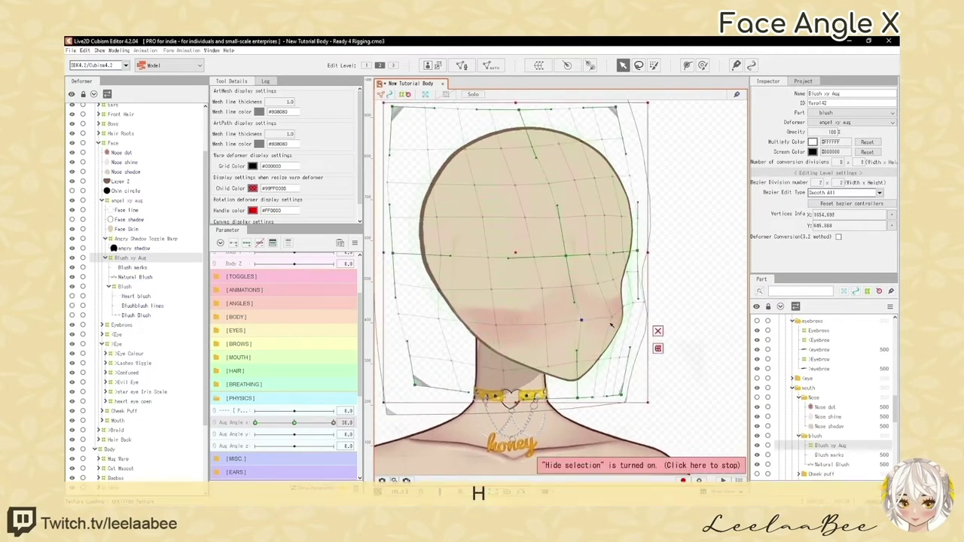
key("h")
scroll(536, 336, "down", 3)
mouse_move(333, 423)
left_mouse_down()
mouse_move(271, 435)
mouse_move(333, 424)
left_mouse_up()
scroll(542, 335, "up", 3)
key("h")
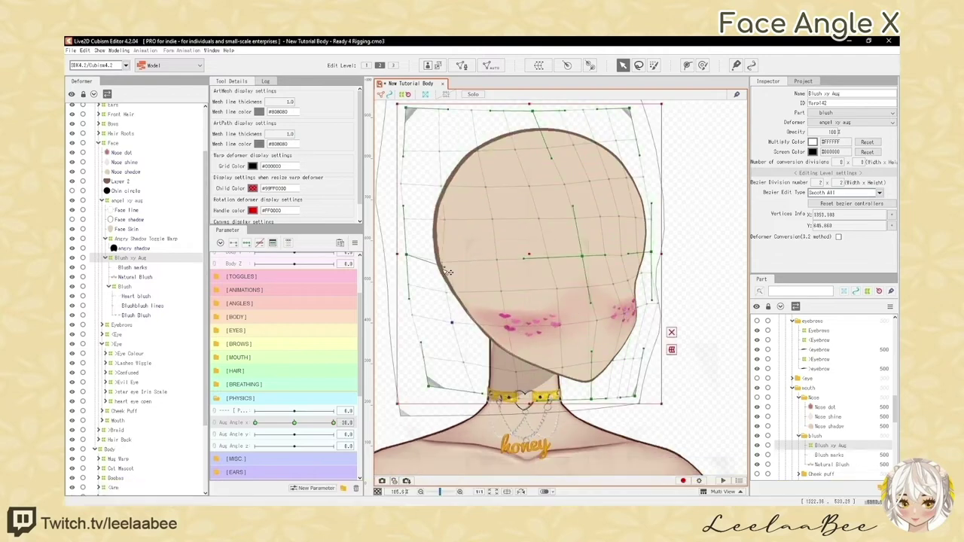
key("h")
key("h")
key("h")
right_click(617, 350)
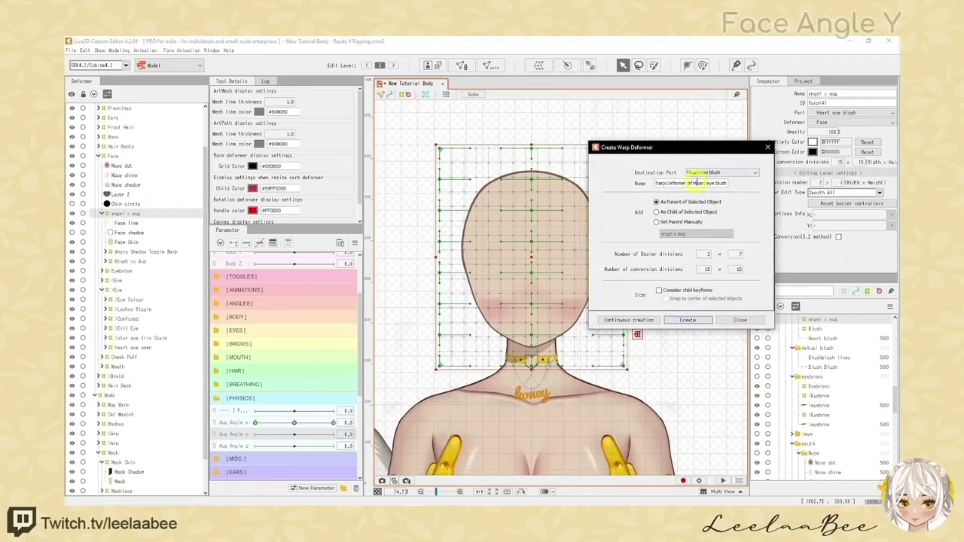
Create a parent warp deformer named angle y aug for the angel x aug deformer
triple_click(671, 183)
key("BackSpace")
key("BackSpace")
type("an")
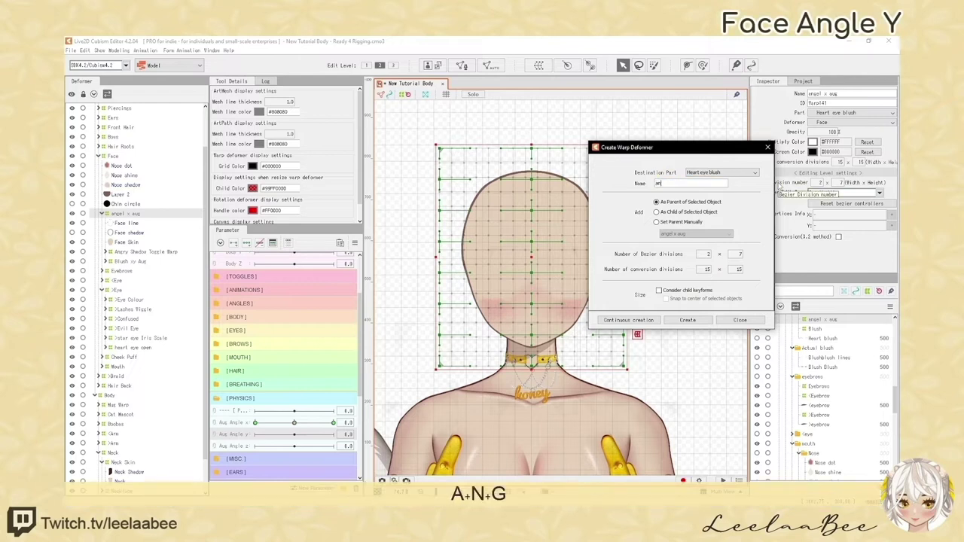
type("gel y")
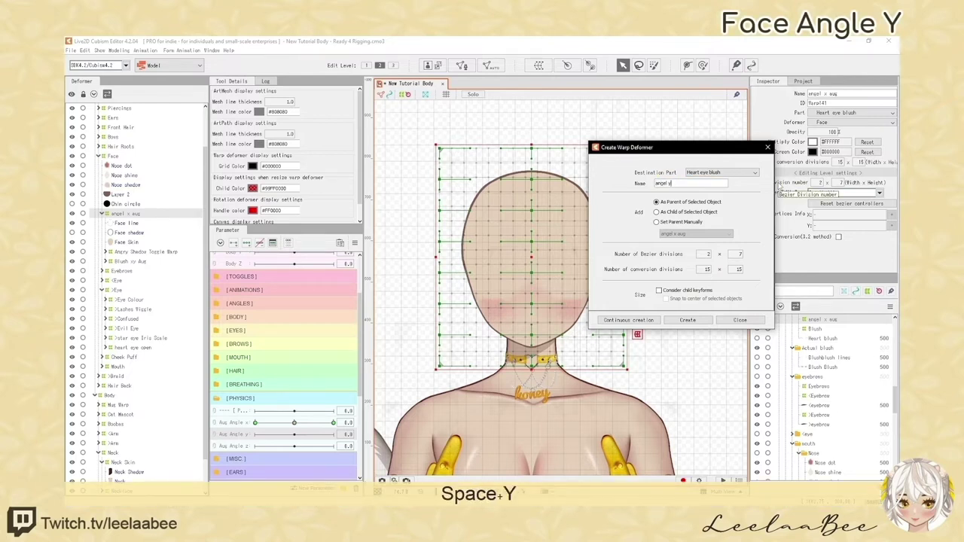
key("BackSpace")
key("BackSpace")
key("BackSpace")
key("BackSpace")
type("le y aug")
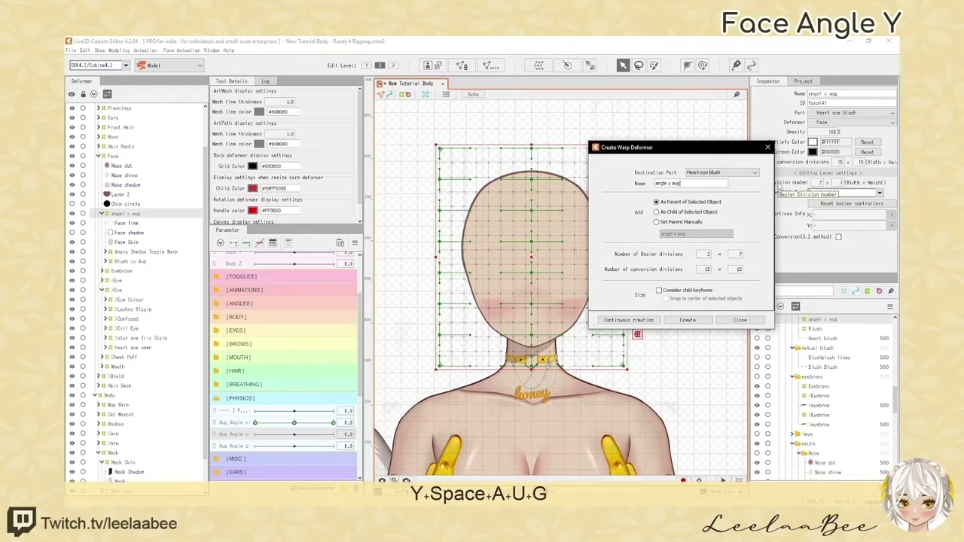
left_click(688, 320)
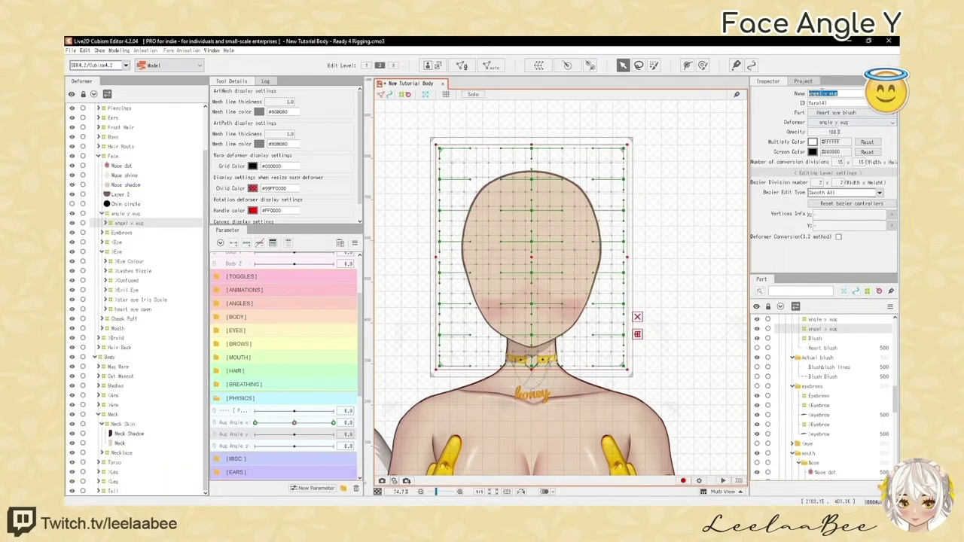
Correct the angel x aug deformer's name to angle x aug
left_click(822, 94)
key("BackSpace")
key("BackSpace")
type("le")
key("Return")
Set the angle y aug warp's Bezier divisions to 2 × 3 and its conversion divisions to 10 × 10
left_click(125, 213)
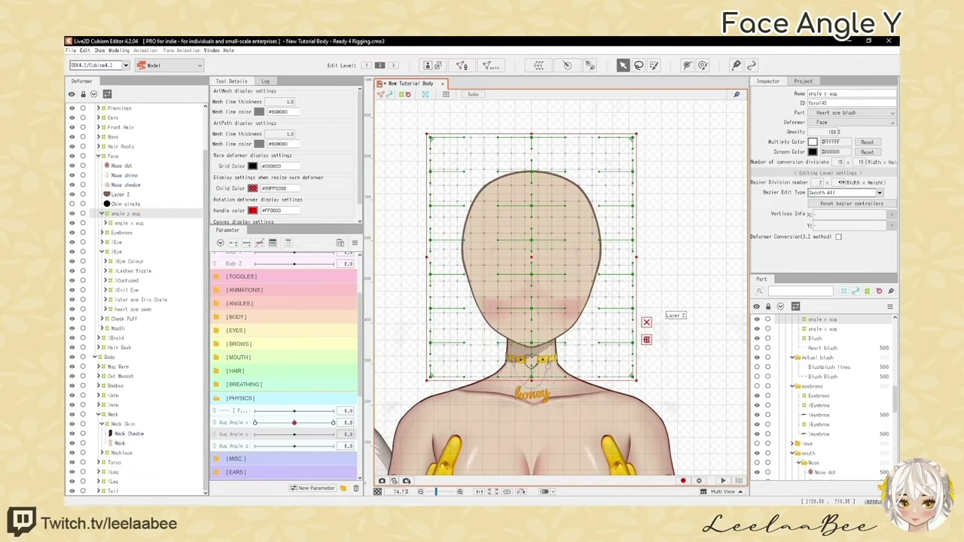
type("3")
key("Return")
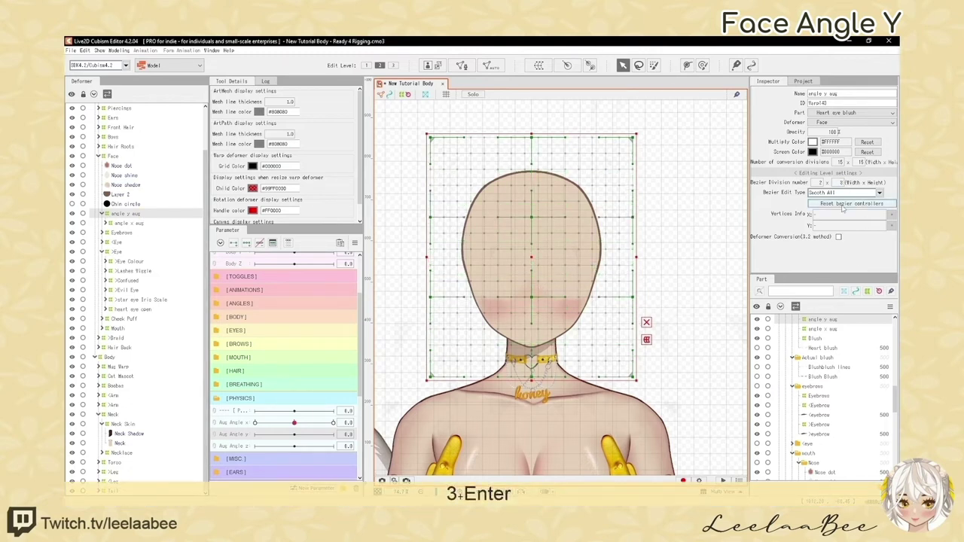
type("10")
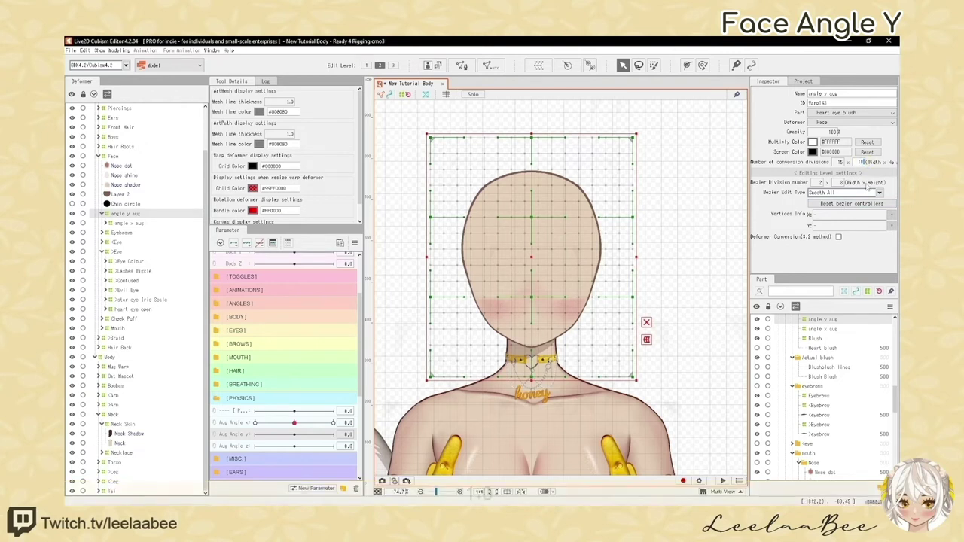
key("Return")
type("1")
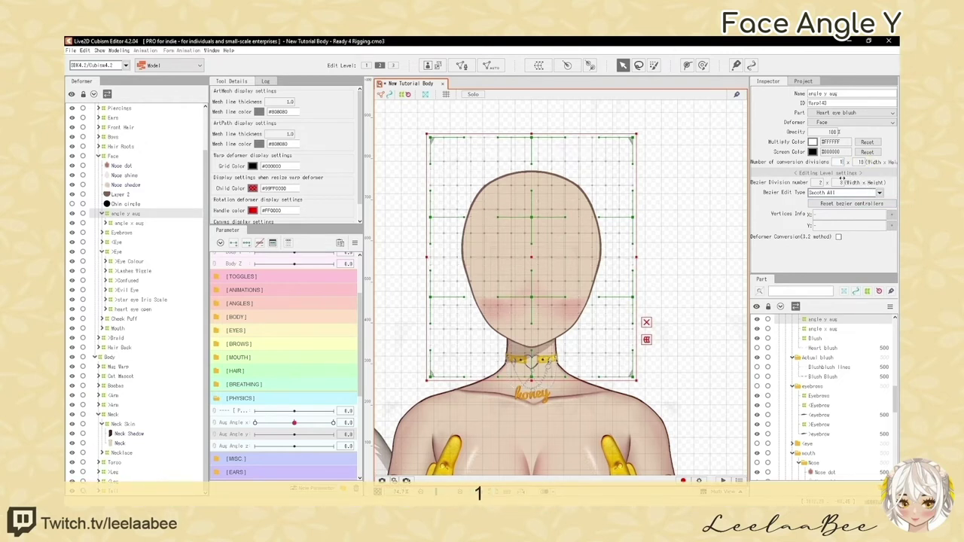
type("0")
key("Return")
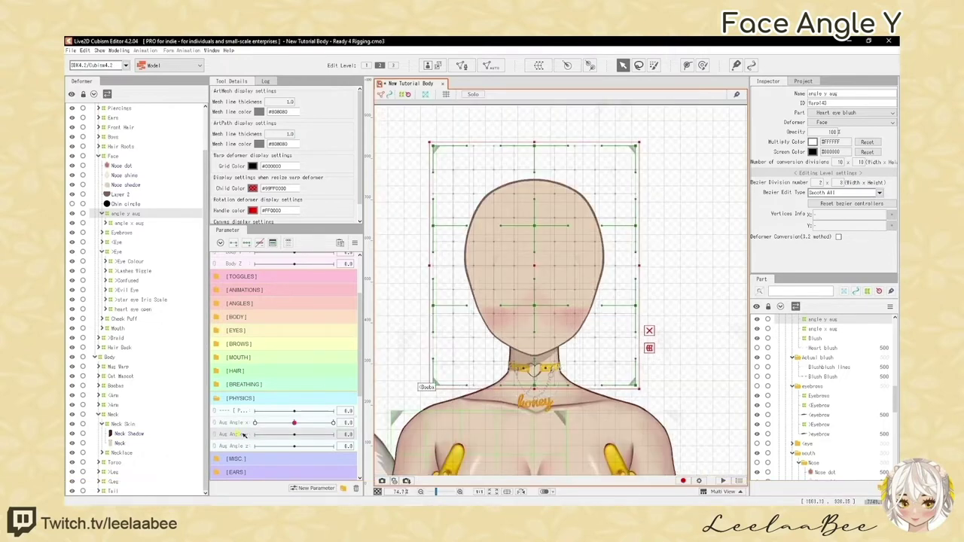
Add three Aug Angle Y keys to the angle y aug warp and pull its centre control points upward at 30
left_click_drag(295, 435, 338, 435)
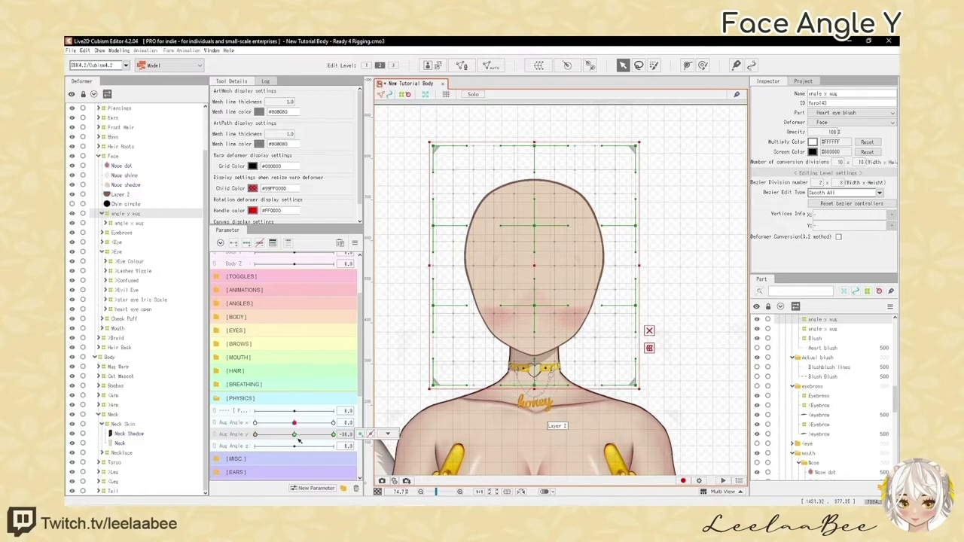
left_click_drag(297, 437, 340, 436)
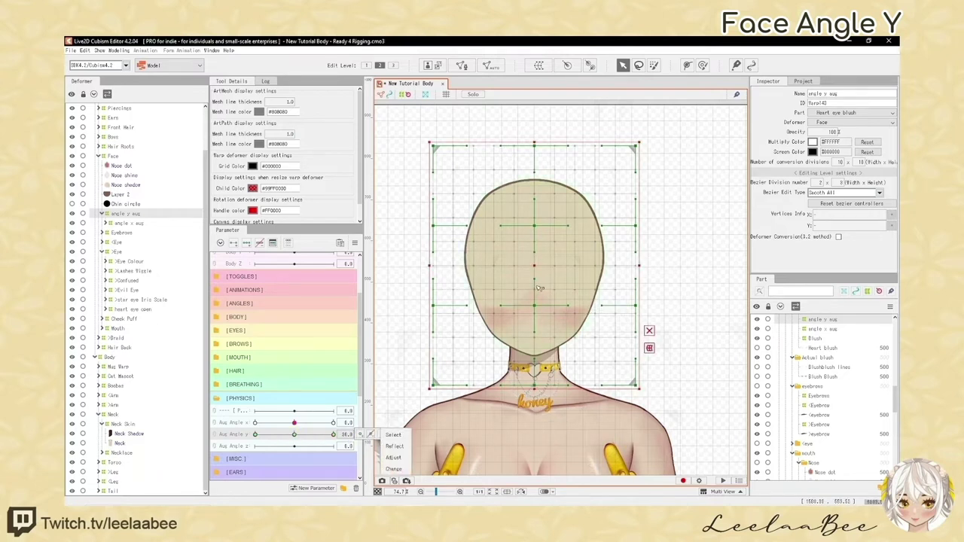
scroll(538, 287, "up", 2)
left_click_drag(534, 200, 535, 184)
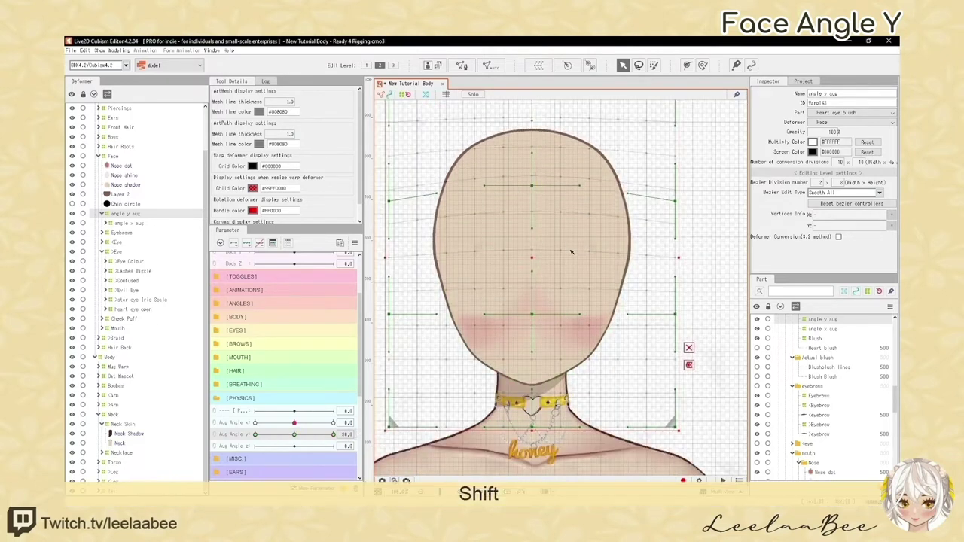
scroll(570, 260, "down", 2)
left_click_drag(549, 306, 551, 293)
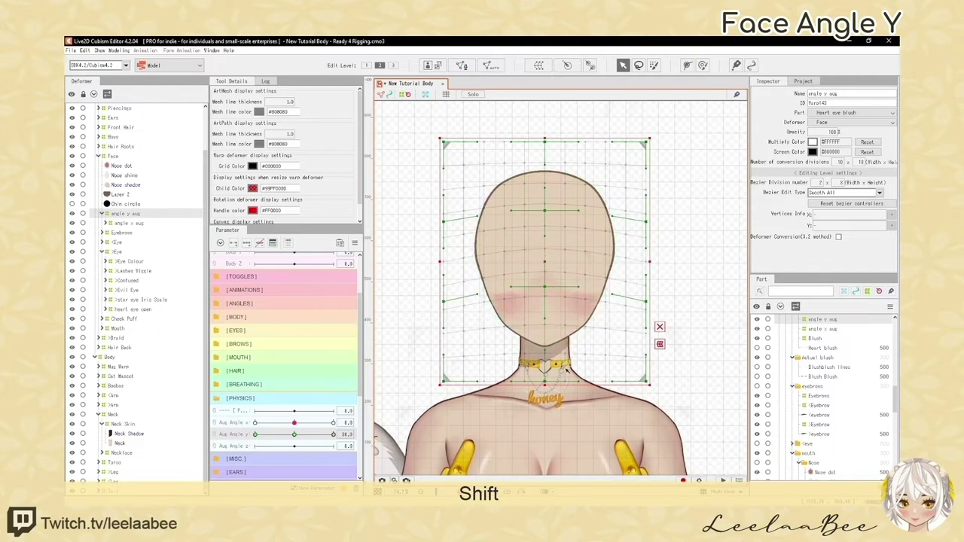
left_click_drag(547, 383, 552, 369, "shift")
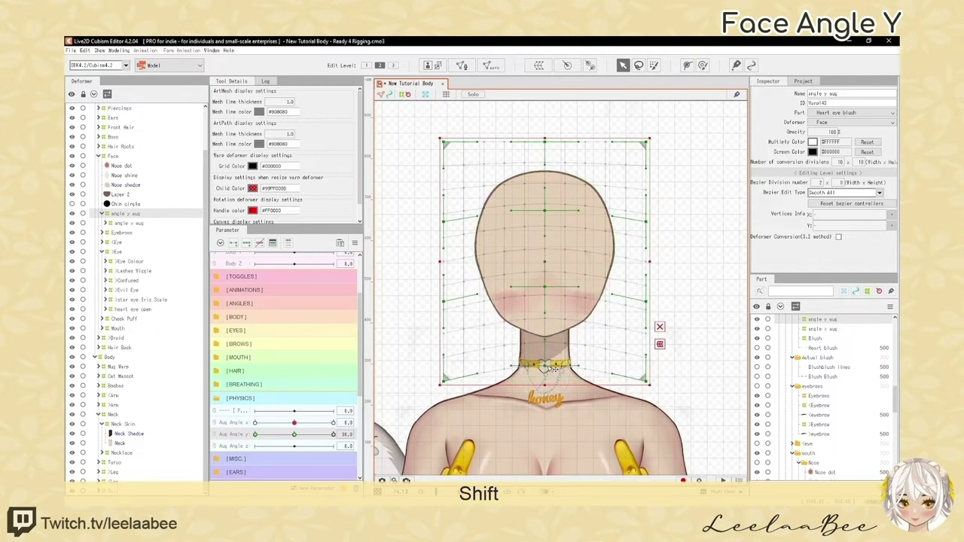
At Aug Angle Y 30, raise the angle y aug warp's upper centre points slightly and lower its two top corners
left_click_drag(295, 437, 336, 435)
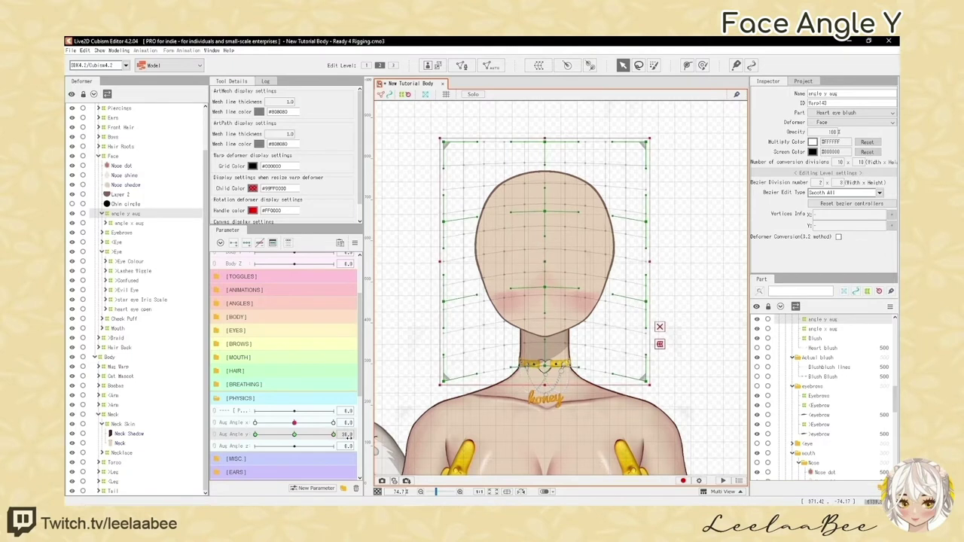
mouse_move(370, 434)
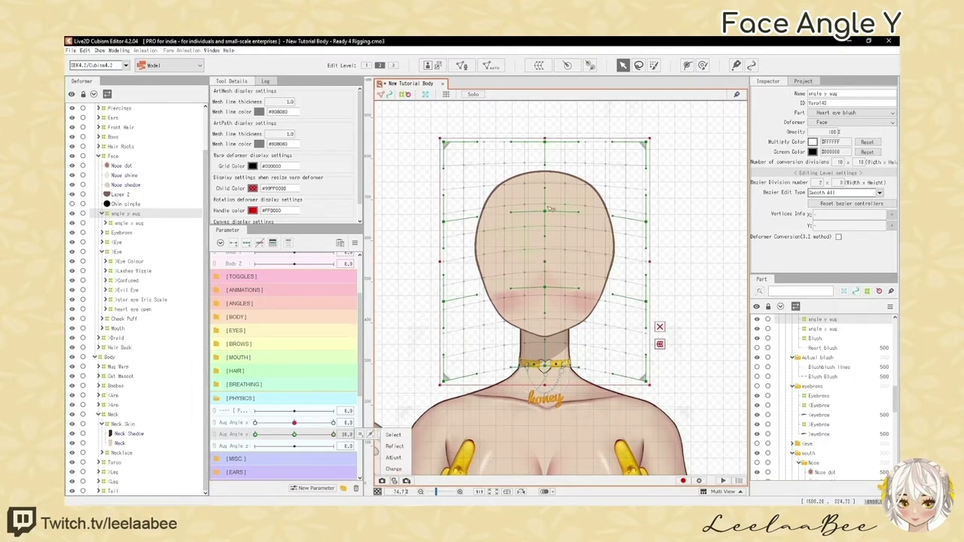
left_click_drag(546, 143, 552, 140)
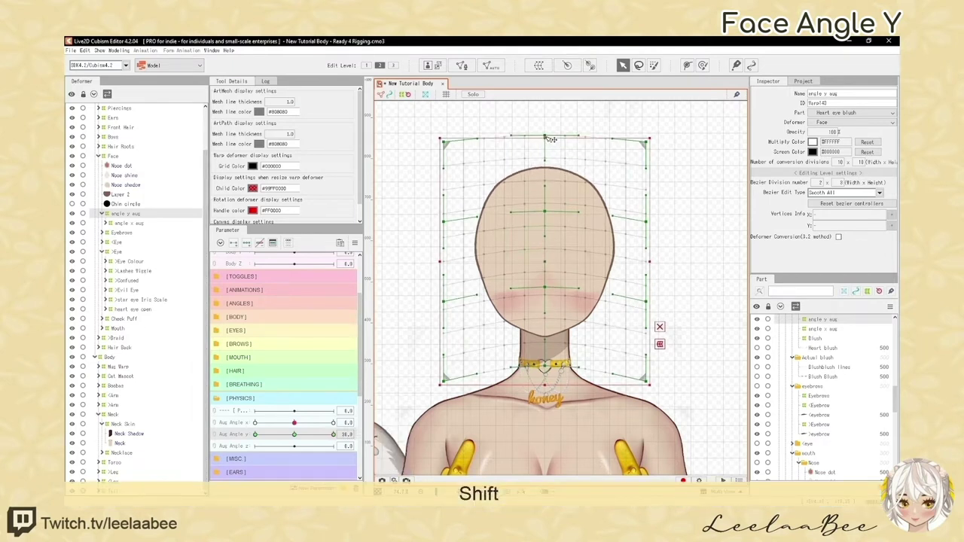
left_click_drag(547, 213, 549, 209)
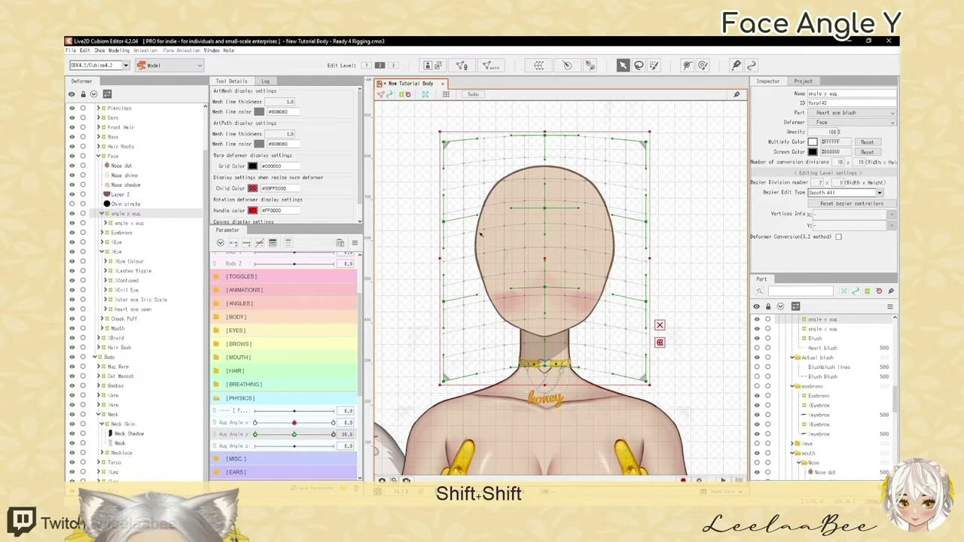
left_click_drag(548, 289, 548, 286)
left_click_drag(444, 142, 444, 147)
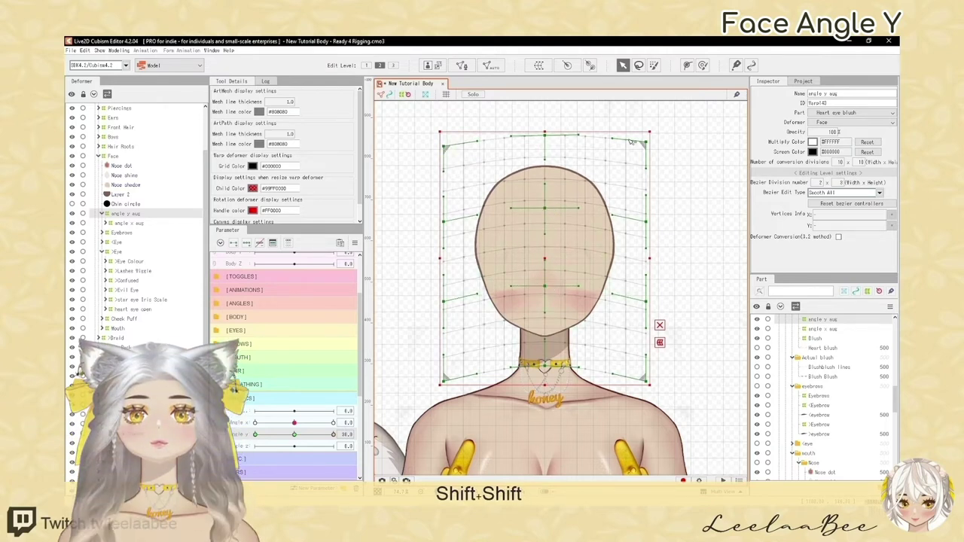
left_click_drag(647, 142, 646, 146)
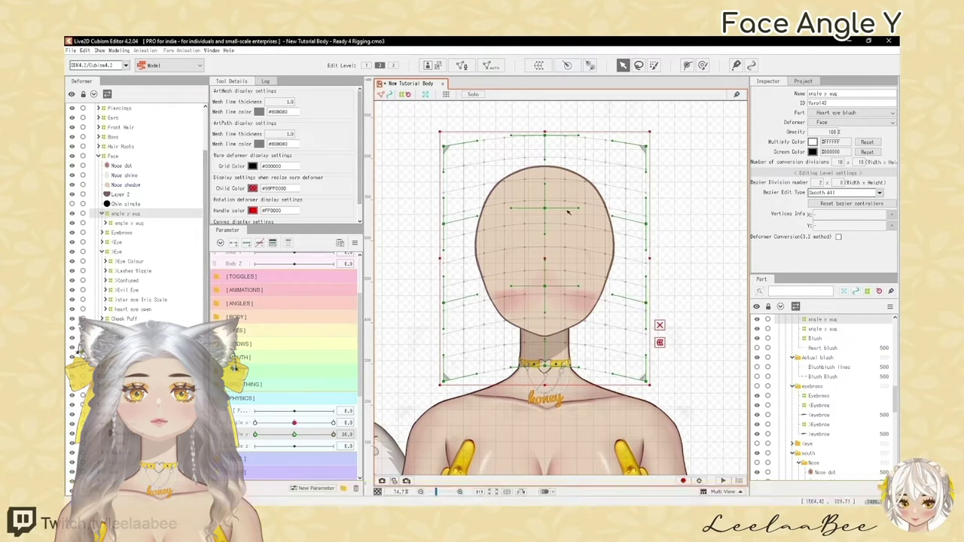
Nudge the angle y aug warp's inner centre control points higher and check the face across Aug Angle Y
left_click_drag(549, 297, 550, 287)
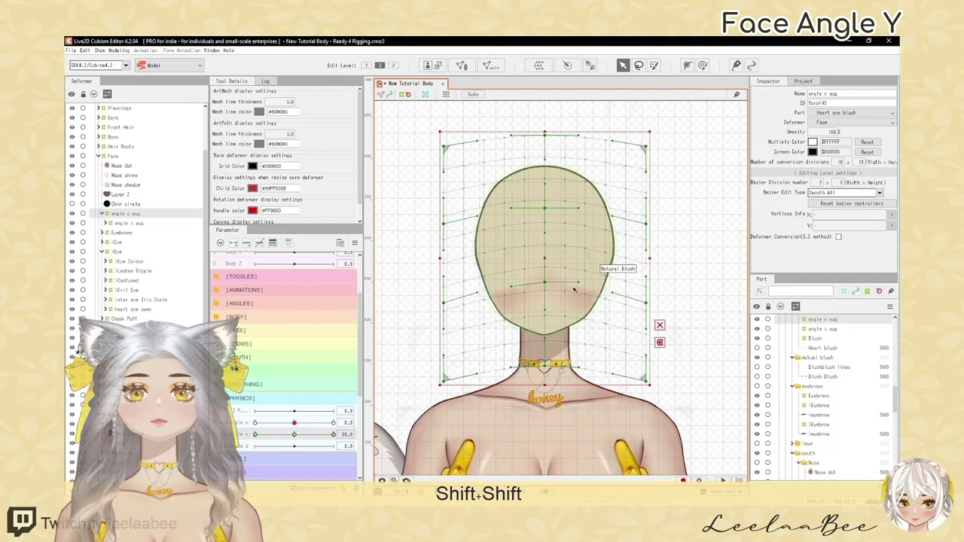
key("shift")
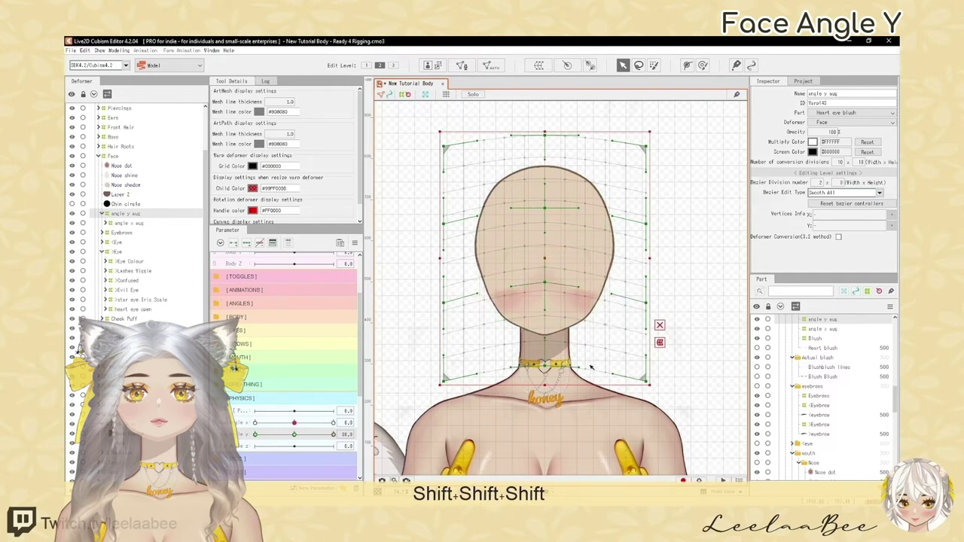
key("shift")
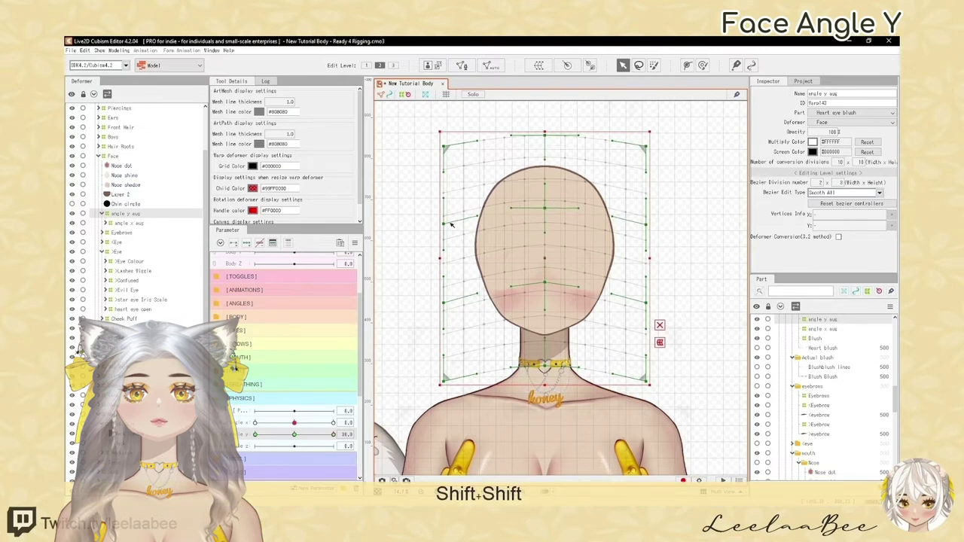
key("shift")
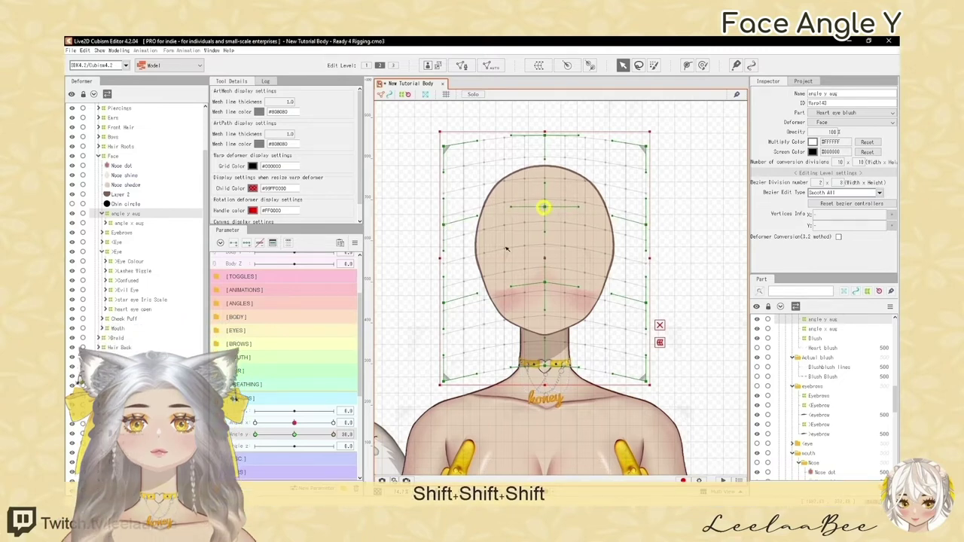
mouse_move(333, 435)
left_mouse_down()
mouse_move(280, 437)
mouse_move(334, 436)
mouse_move(294, 446)
mouse_move(336, 445)
left_mouse_up()
scroll(553, 175, "down", 2)
Key the Blush xy Aug warp on Aug Angle Y and raise its centre and side control points at 30
key("ctrl+t")
key("ctrl+t")
scroll(560, 226, "up", 4)
left_click(497, 280)
left_click_drag(543, 212, 542, 205)
left_click_drag(429, 239, 431, 234)
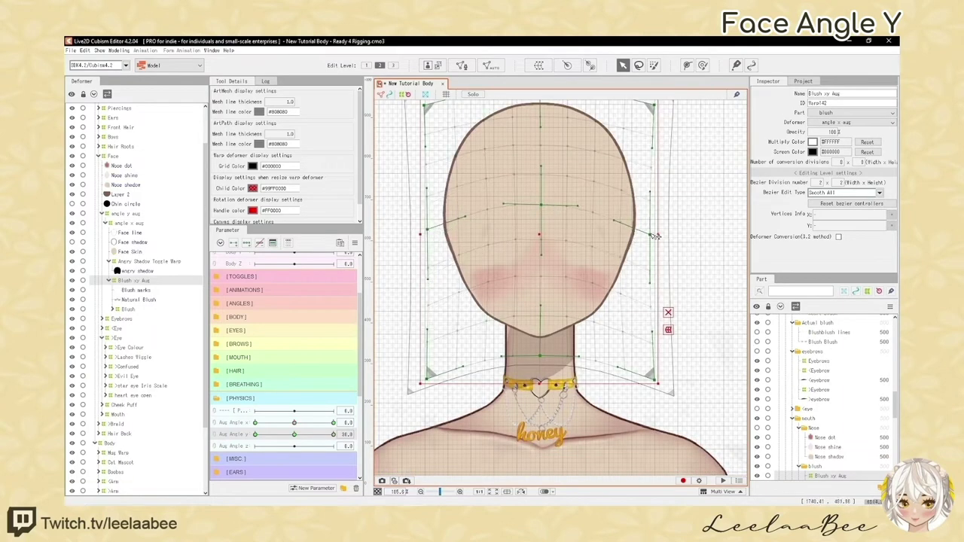
left_click_drag(651, 235, 656, 232)
left_click_drag(547, 300, 521, 312)
Pull the Blush xy Aug warp's side control points further outward and up, checking the blush across Aug Angle Y
key("h")
mouse_move(334, 434)
left_mouse_down()
mouse_move(320, 435)
mouse_move(336, 434)
left_mouse_up()
key("h")
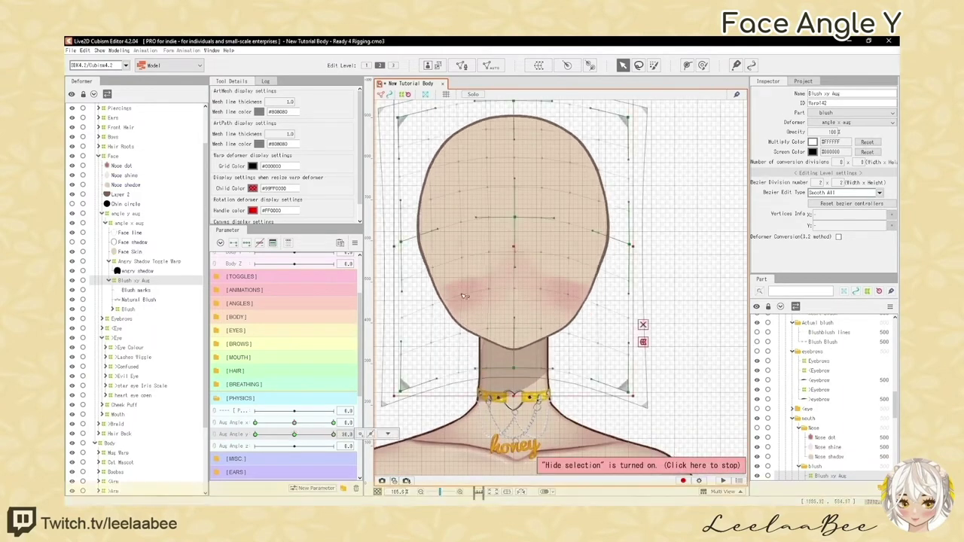
left_click_drag(401, 242, 397, 239)
left_click_drag(631, 245, 634, 243)
scroll(541, 308, "down", 4)
key("h")
mouse_move(333, 435)
left_mouse_down()
mouse_move(307, 436)
mouse_move(354, 439)
left_mouse_up()
At Aug Angle Y -30, lower the angle y aug warp's upper inner, bottom and top centre control points
left_click(136, 215)
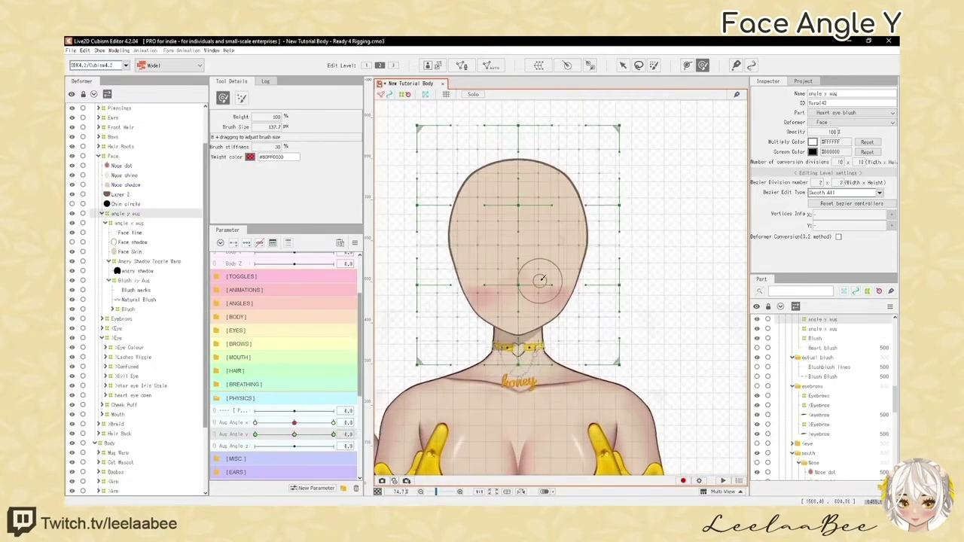
scroll(539, 279, "down", 2)
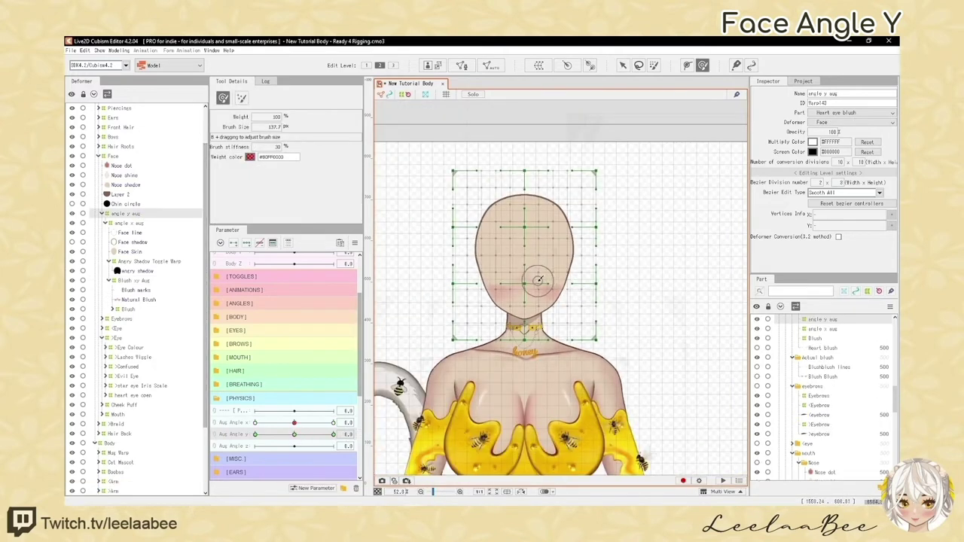
scroll(540, 281, "up", 2)
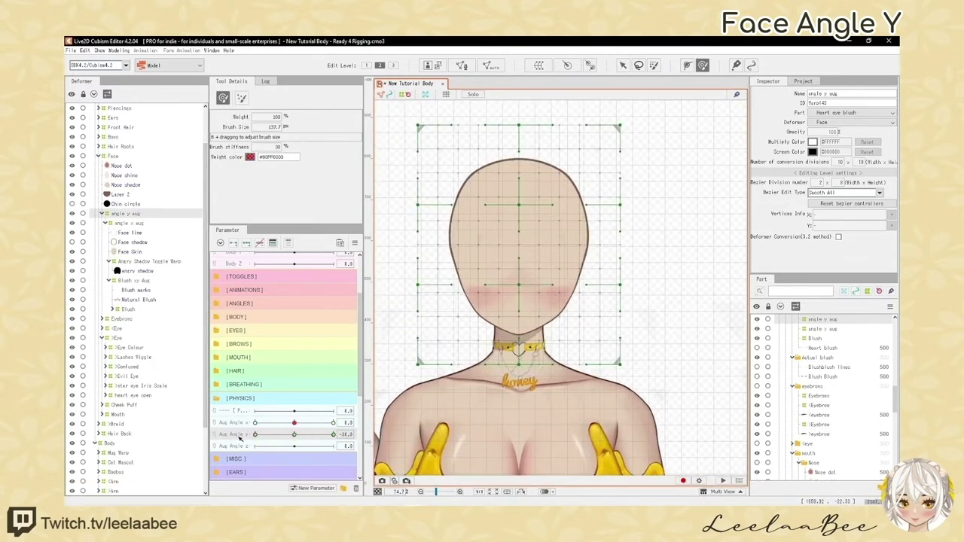
scroll(533, 286, "down", 1)
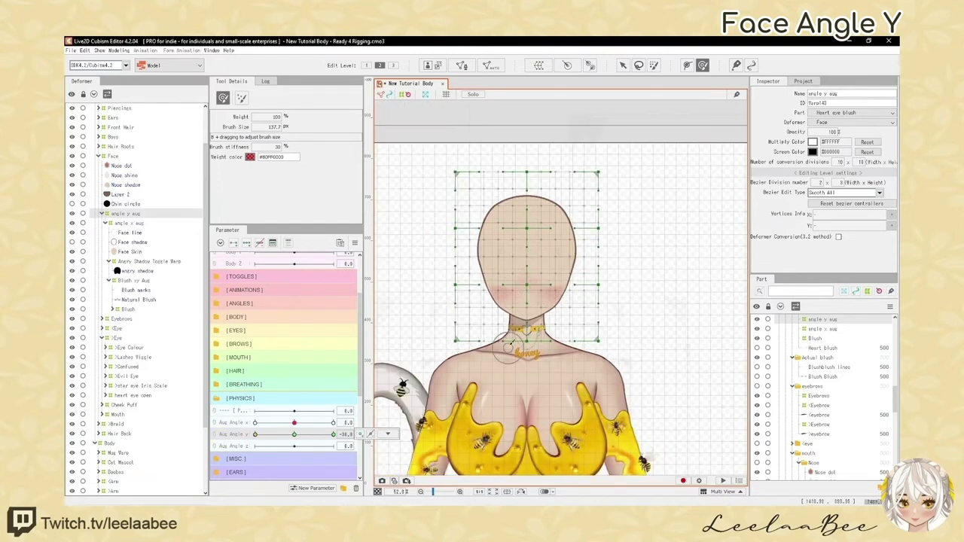
key("v")
scroll(519, 293, "up", 2)
key("shift")
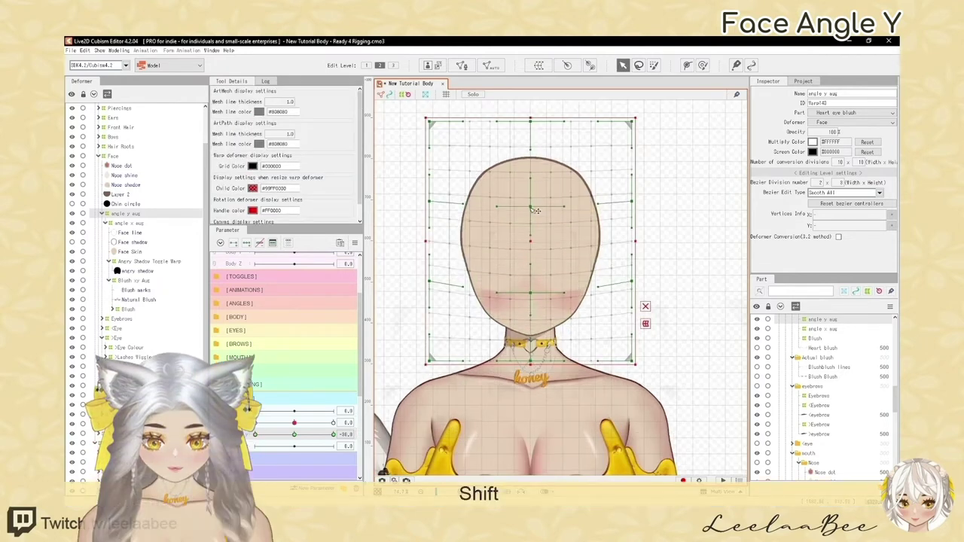
left_click_drag(535, 210, 536, 223)
left_click_drag(533, 366, 532, 369)
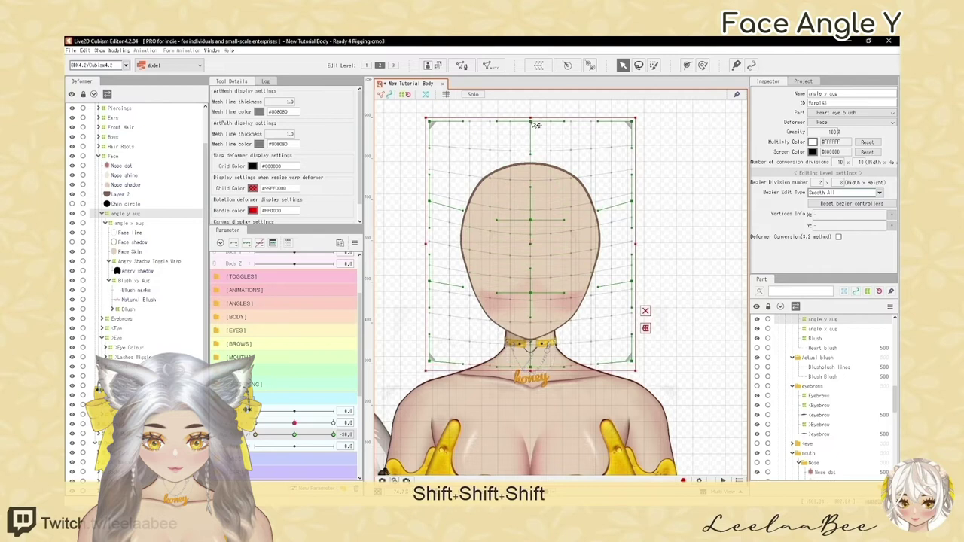
left_click_drag(532, 122, 532, 132)
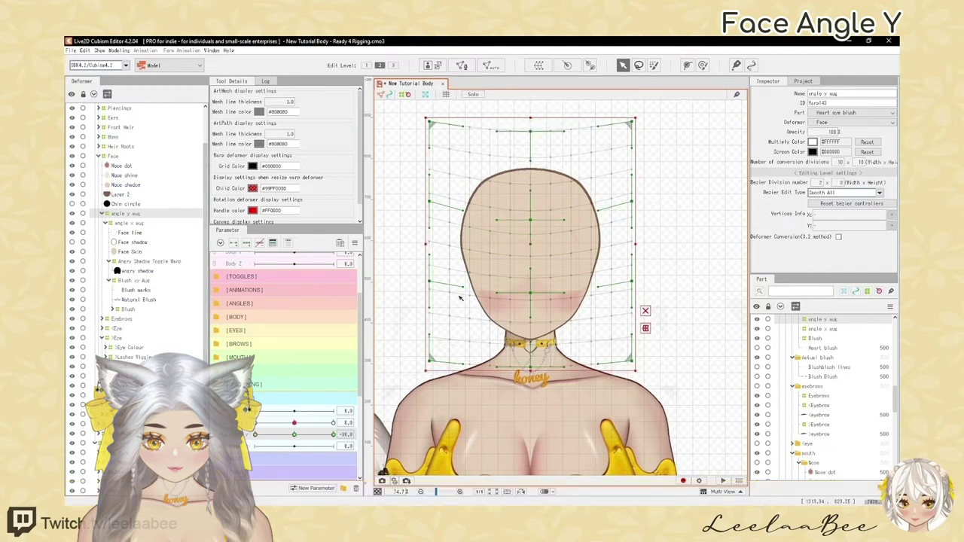
Shift the angle y aug warp's lower inner centre control point at Aug Angle Y -30 and compare it with the opposite angle
left_click_drag(460, 298, 449, 327)
left_click_drag(519, 250, 521, 254)
key("shift")
key("shift")
key("shift")
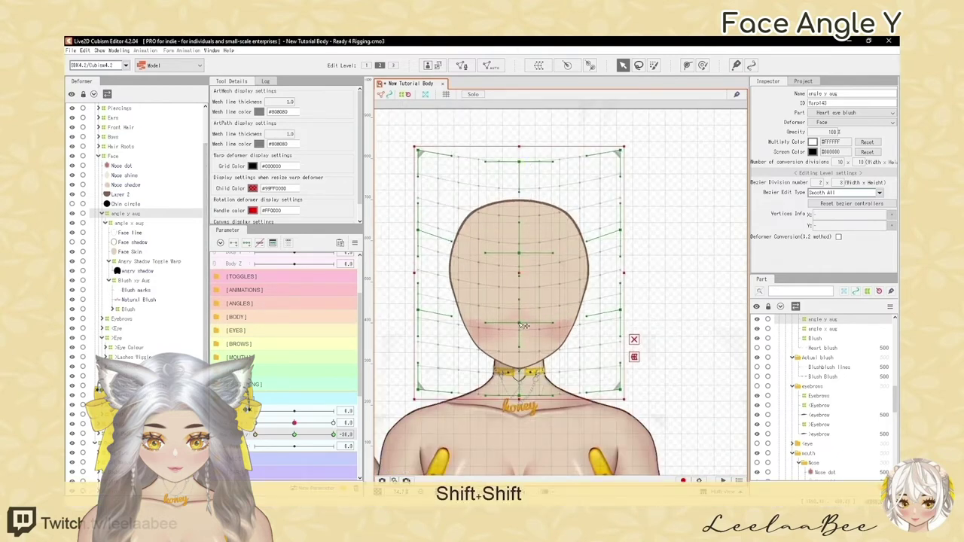
left_click_drag(551, 330, 542, 331)
mouse_move(255, 435)
left_mouse_down()
mouse_move(333, 435)
mouse_move(255, 434)
left_mouse_up()
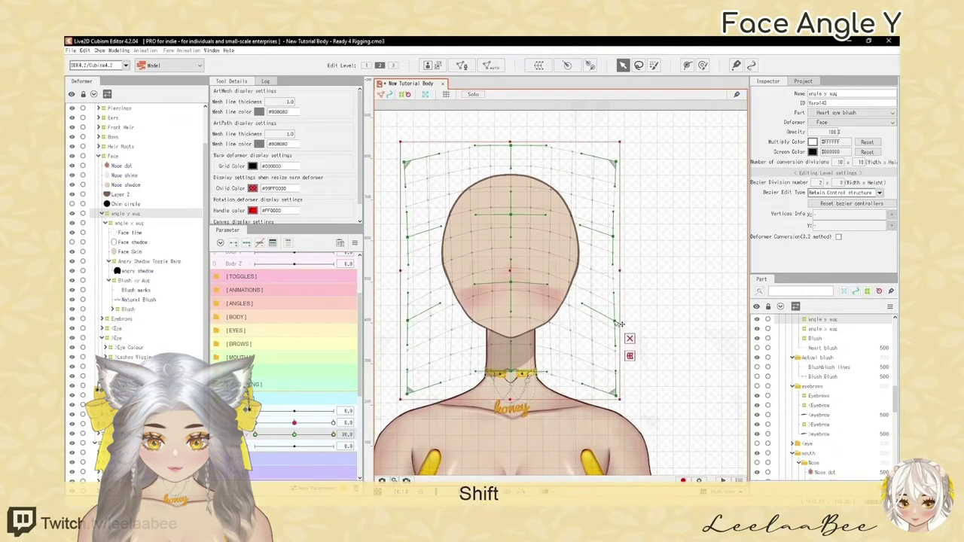
Undo the last warp change and check the face between Aug Angle Y 30 and -30 with the selection hidden
key("shift+h")
scroll(517, 313, "down", 3)
scroll(516, 313, "up", 3)
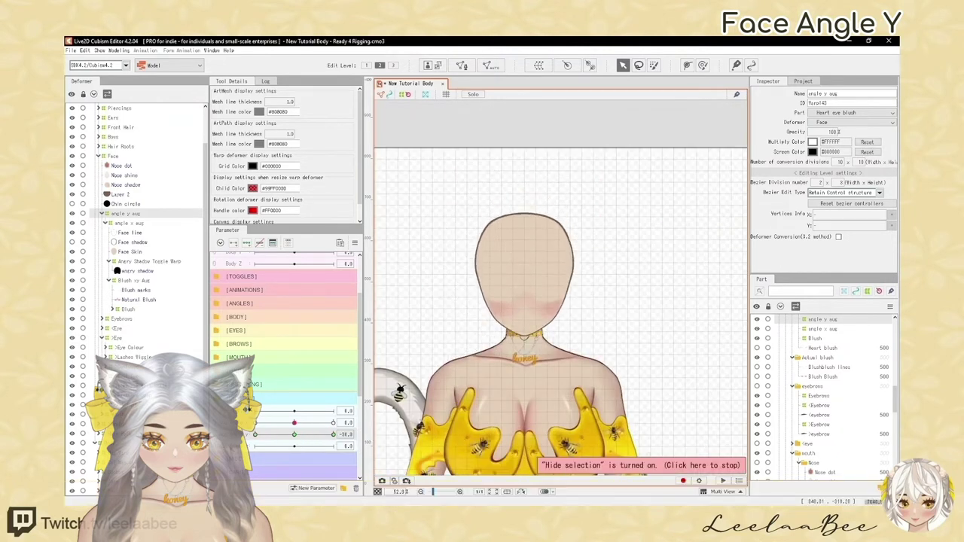
key("shift+h")
key("ctrl+z")
left_click_drag(333, 435, 255, 435)
key("shift+h")
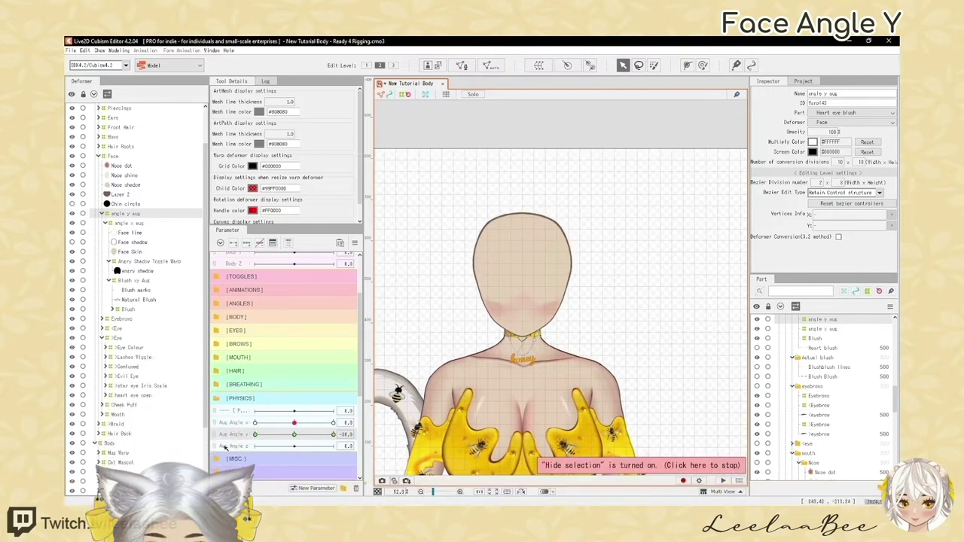
Nudge the Blush xy Aug warp's lower centre up slightly at Aug Angle Y -30 and check the blush across Aug Angle Y
left_click(133, 281)
key("shift+h")
key("shift+h")
key("shift+h")
left_click_drag(531, 349, 531, 345)
key("shift+h")
scroll(542, 301, "down", 3)
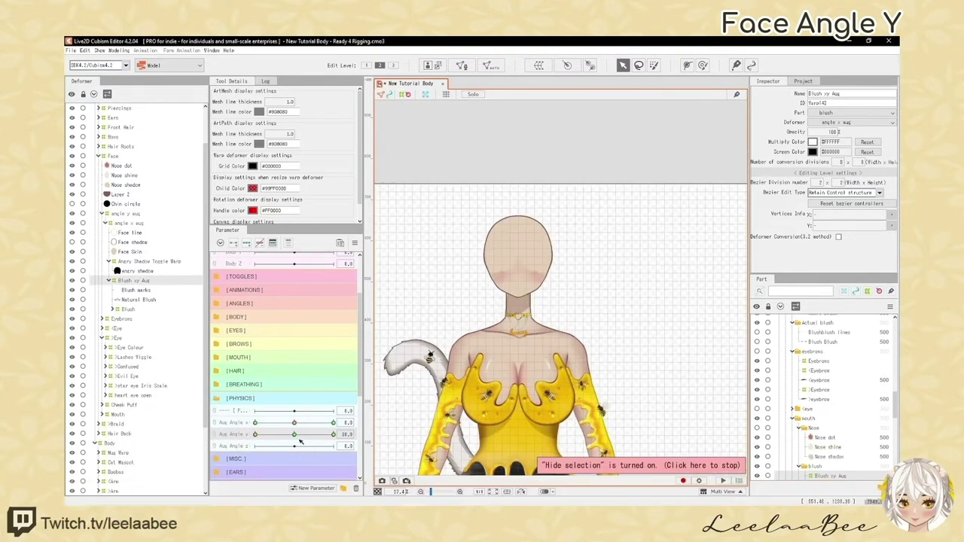
scroll(542, 301, "up", 5)
key("shift+h")
scroll(543, 301, "down", 2)
Examine the face shape under the angle y aug warp from Aug Angle Y -30 to 30 with the selection hidden
left_click(126, 214)
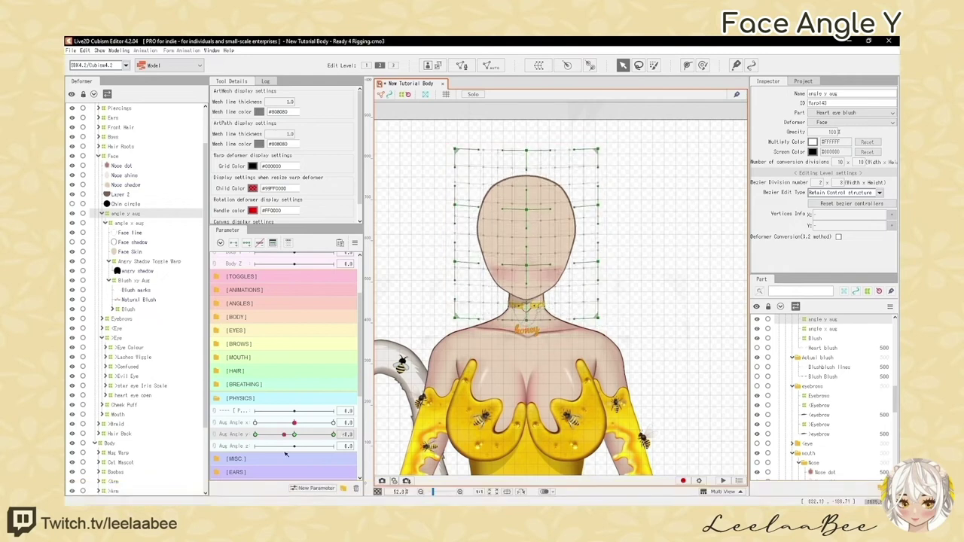
key("shift+h")
key("shift+h")
key("shift+h")
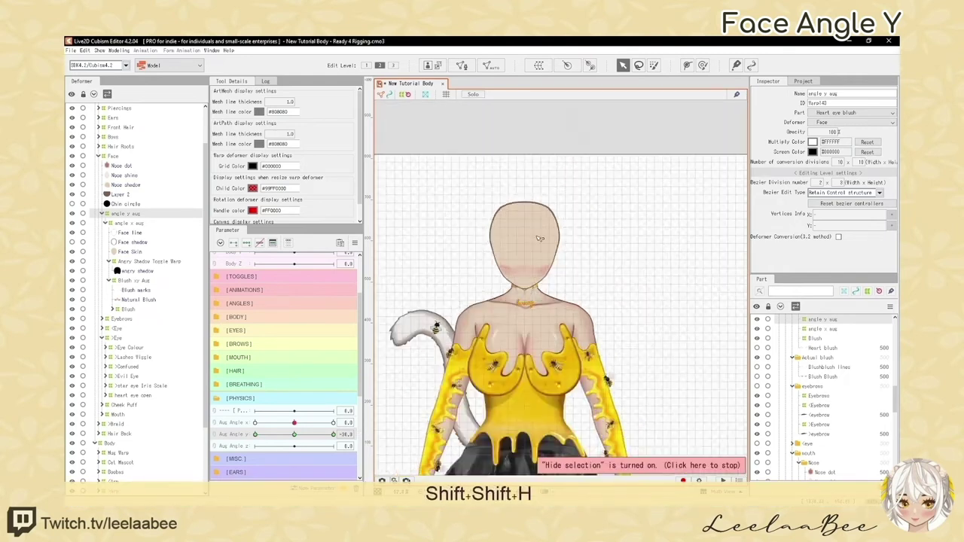
key("shift+h")
key("shift+h")
scroll(571, 205, "down", 4)
scroll(556, 236, "up", 2)
left_click_drag(255, 435, 376, 434)
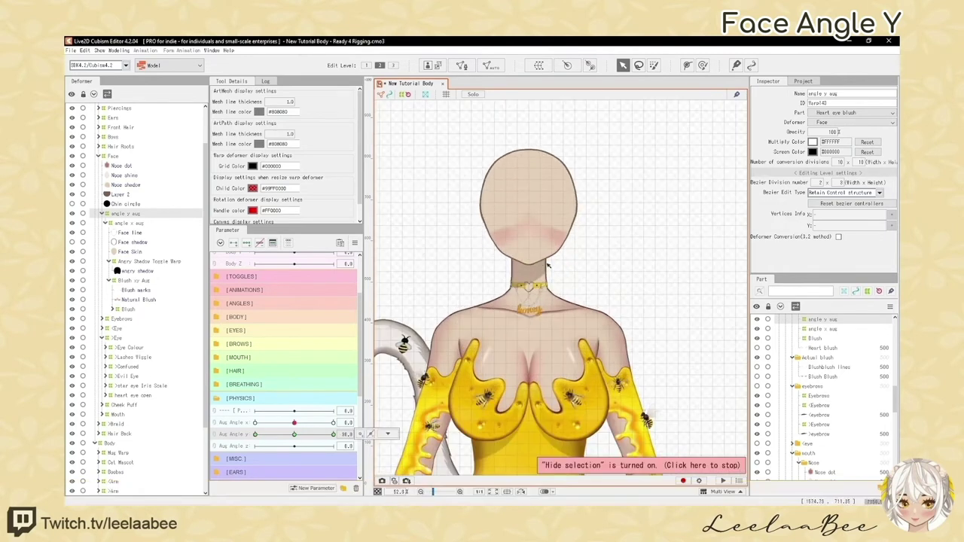
Link Aug Angle X and Aug Angle Y into one combined parameter and select the angle y aug warp
scroll(436, 354, "down", 1)
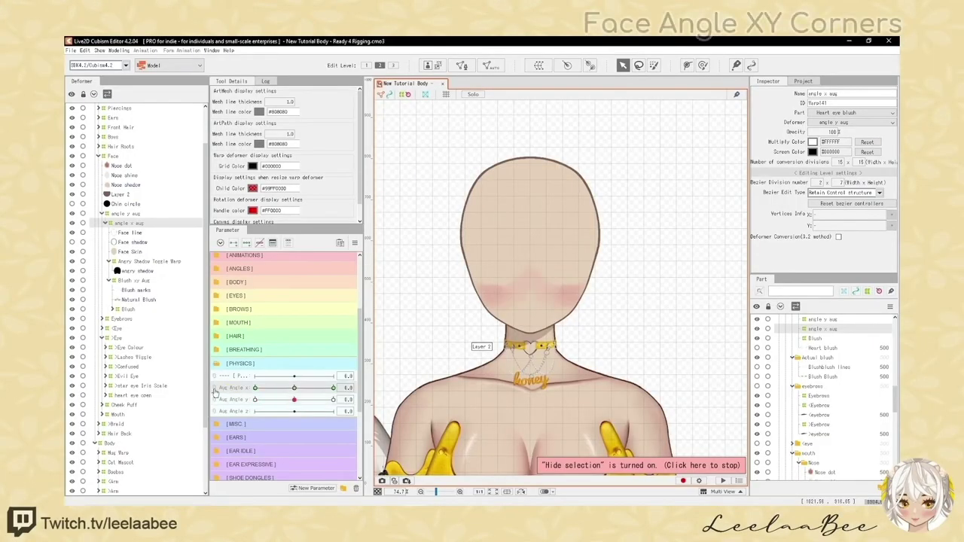
left_click(214, 391)
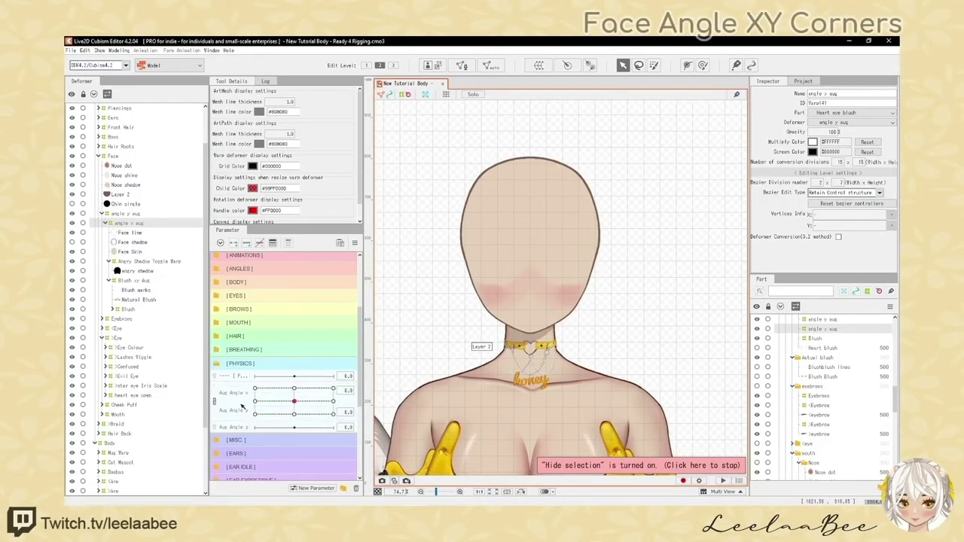
left_click(227, 397)
left_click(127, 214)
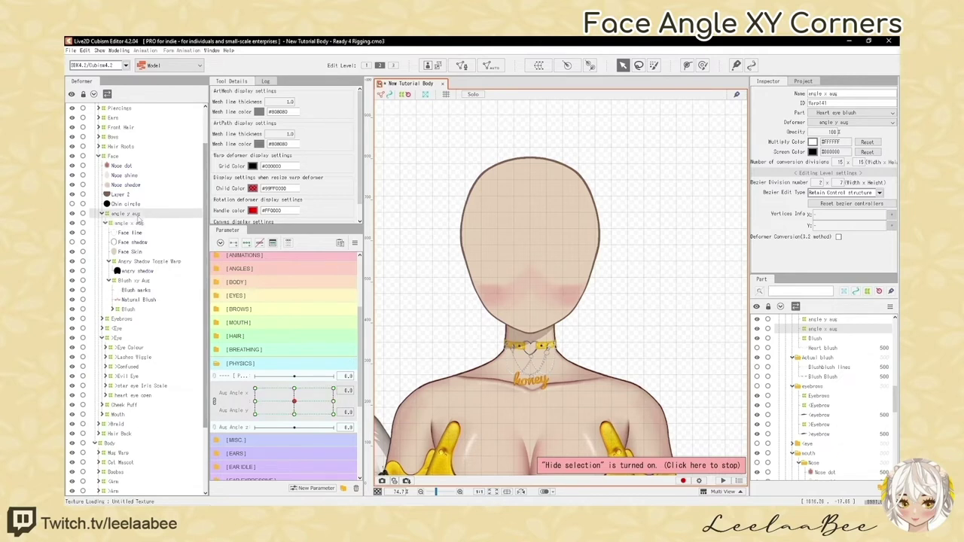
left_click(214, 404)
left_click(214, 393)
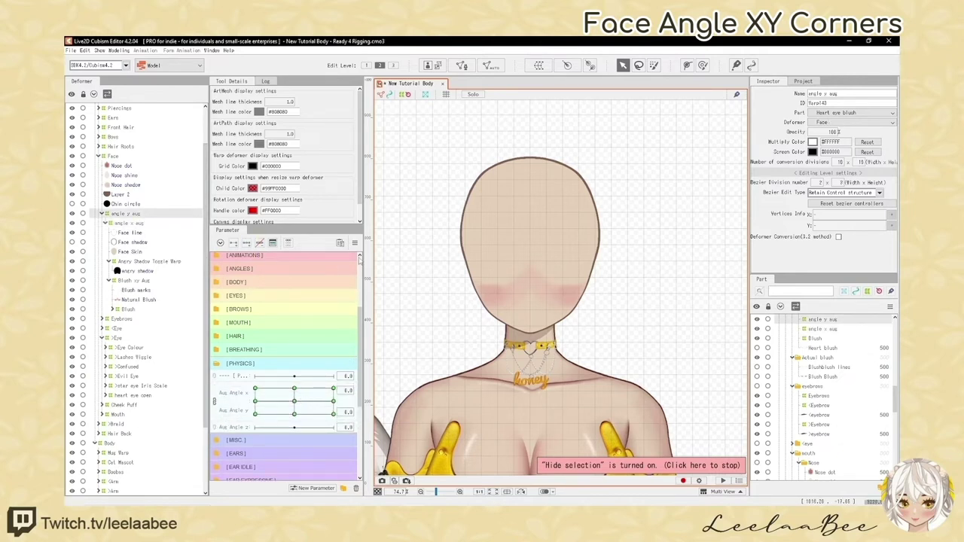
Synthesize all four Aug Angle X and Y corners for the angle y aug warp and preview a corner
left_click(354, 242)
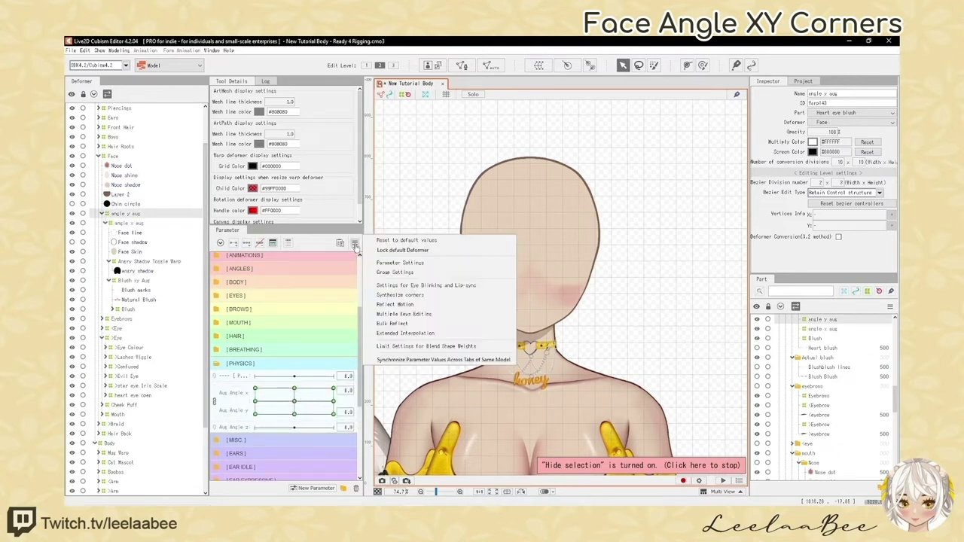
left_click(420, 297)
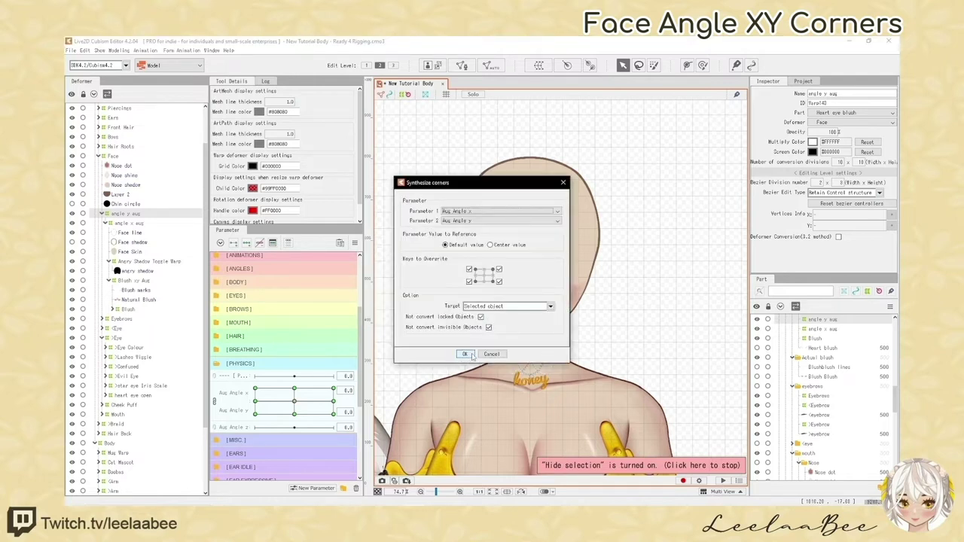
left_click(465, 354)
left_click_drag(294, 401, 220, 370)
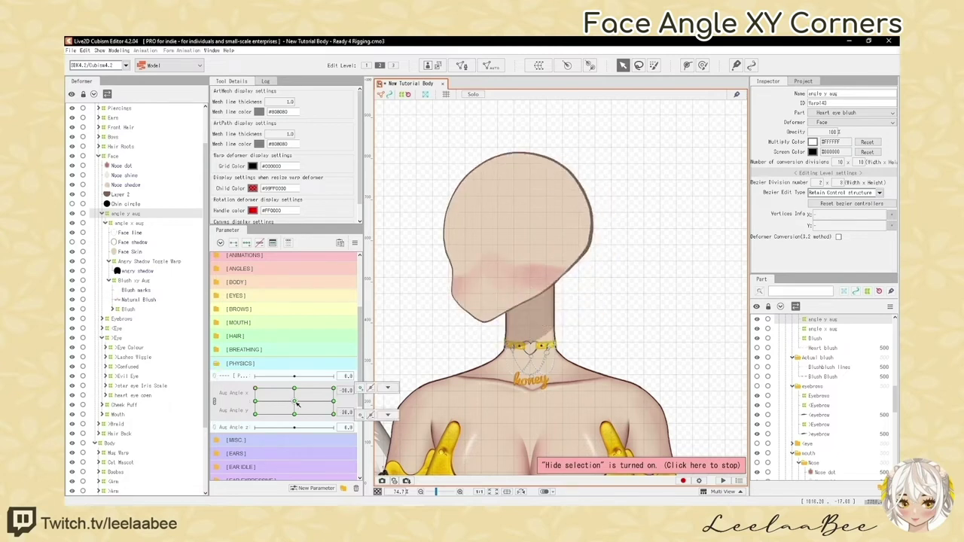
left_click(296, 405)
Synthesize the Aug Angle X and Y corners for the angle x aug warp
left_click(135, 223)
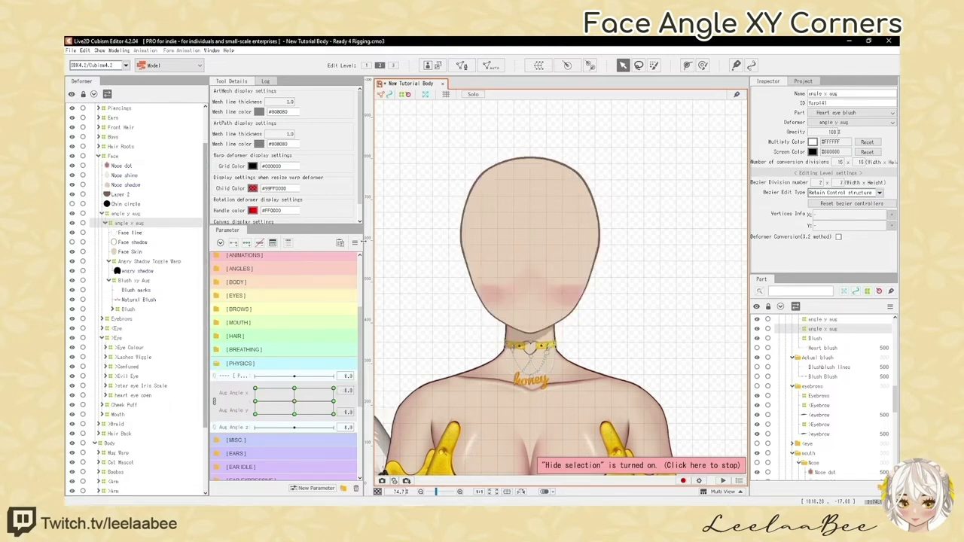
left_click(356, 243)
left_click(403, 294)
left_click(464, 353)
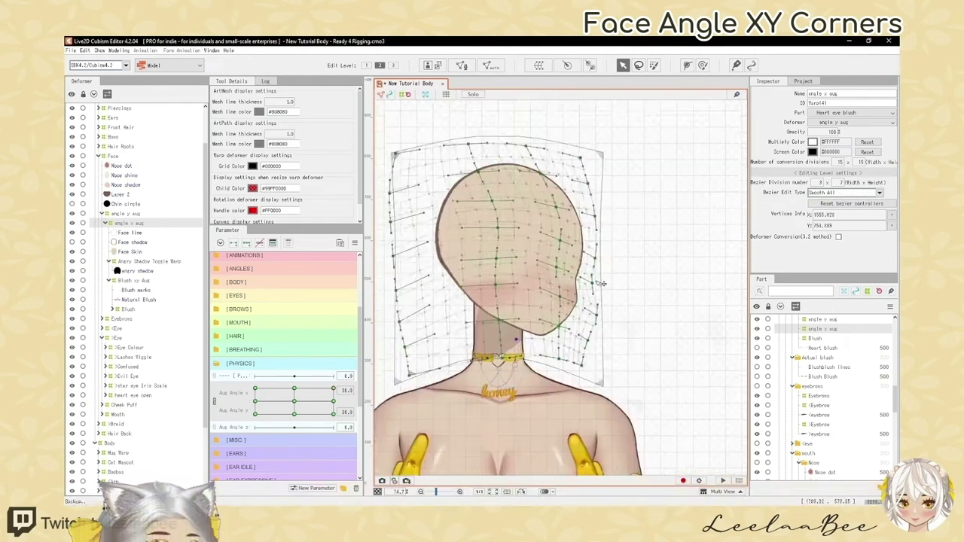
Refine the face outline and Face Skin along the cheek at the Aug Angle X 30, Aug Angle Y 30 corner
scroll(554, 267, "up", 2)
key("ctrl+t")
scroll(625, 263, "down", 4)
scroll(614, 263, "up", 4)
left_click_drag(334, 388, 309, 368)
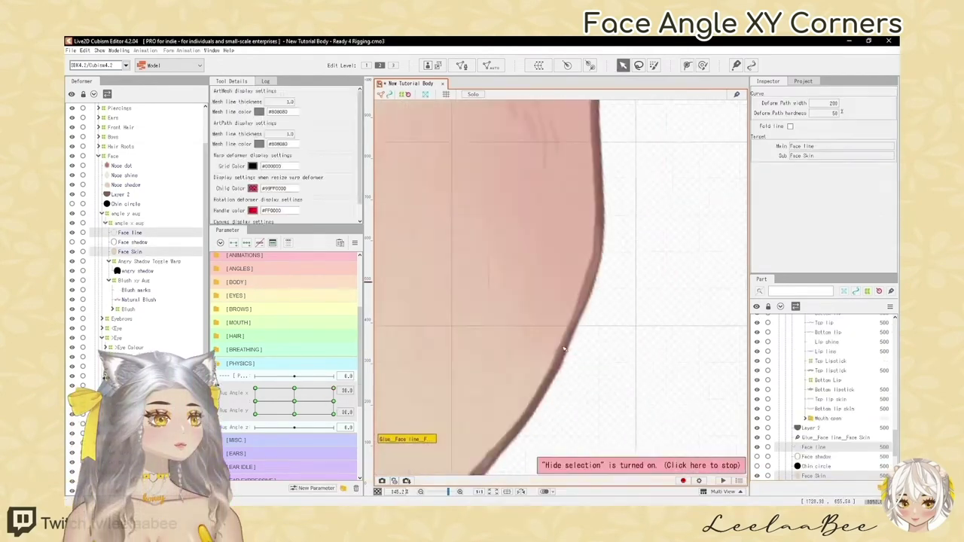
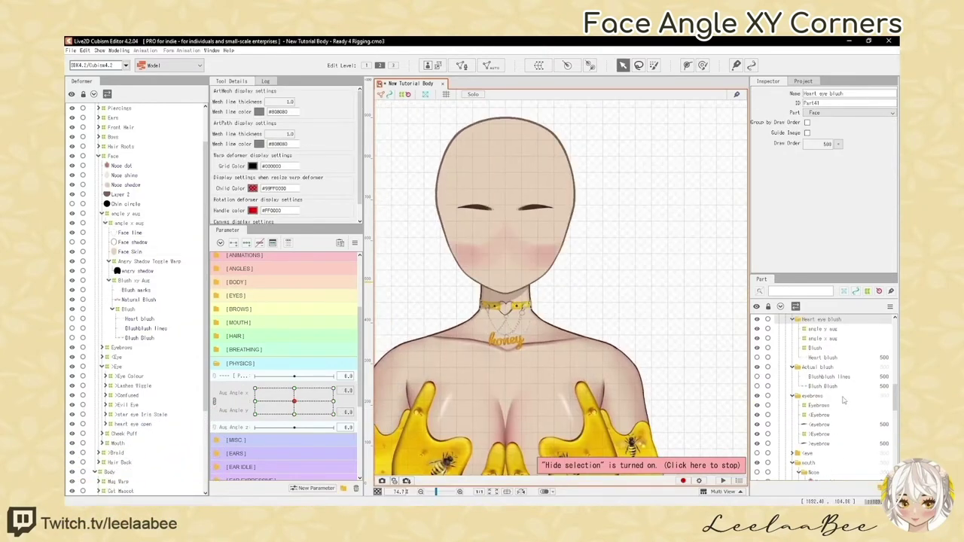
Make the eye parts visible and check the face with Aug Angle X and Aug Angle Y
scroll(814, 421, "down", 1)
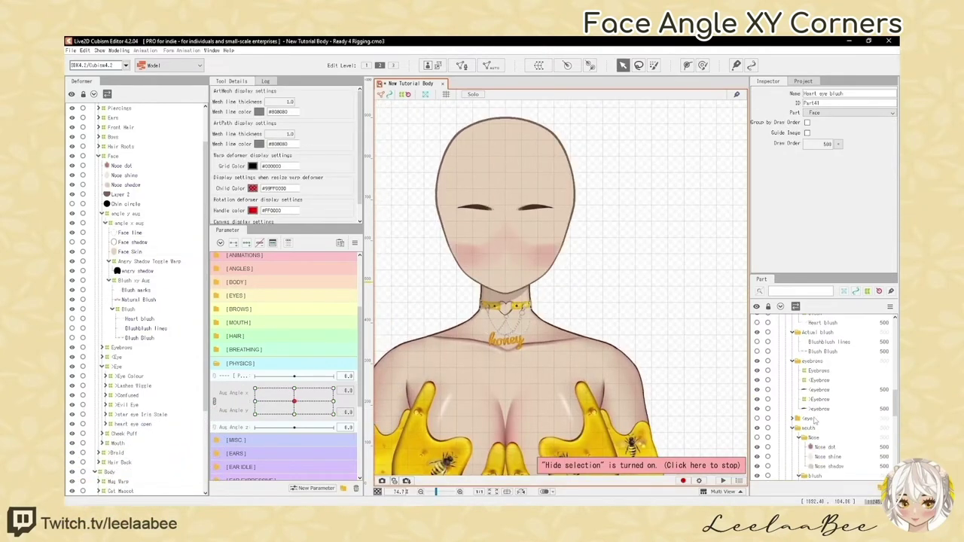
left_click(758, 419)
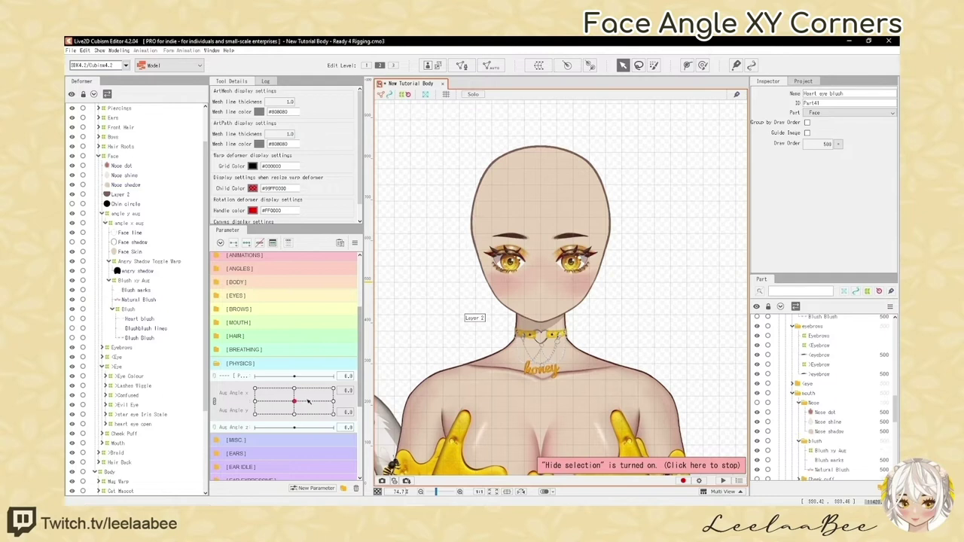
mouse_move(295, 402)
left_mouse_down()
mouse_move(353, 381)
mouse_move(295, 429)
mouse_move(225, 377)
mouse_move(341, 421)
mouse_move(304, 393)
mouse_move(326, 407)
mouse_move(317, 397)
mouse_move(294, 401)
left_mouse_up()
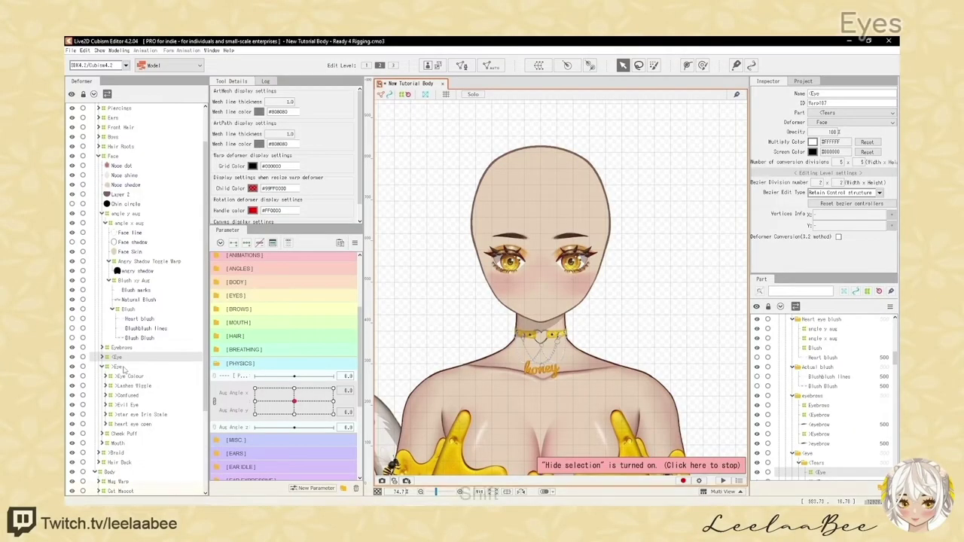
Create a warp deformer named "Aug Eye Angle xy" as the parent of both eye warps
left_click(123, 367, "shift")
left_click(540, 66)
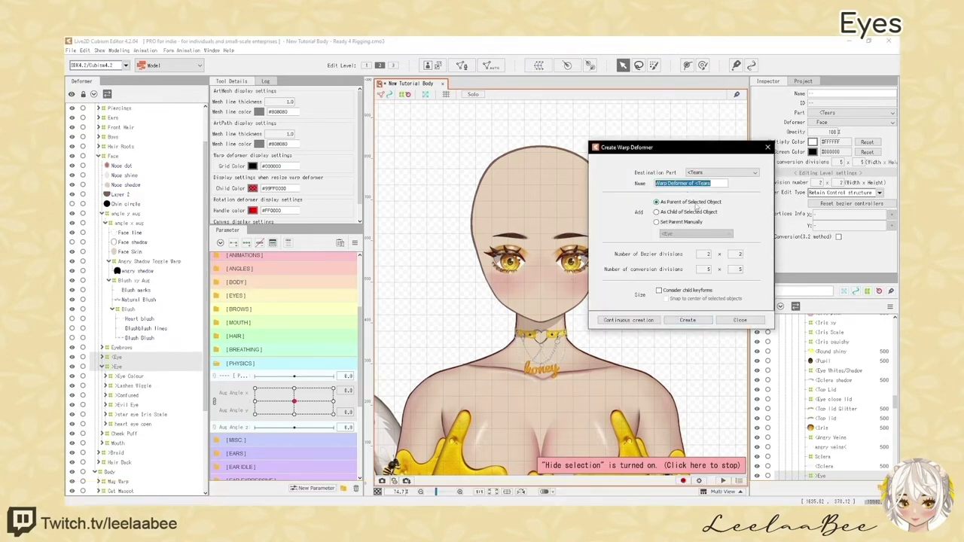
type("Aug ")
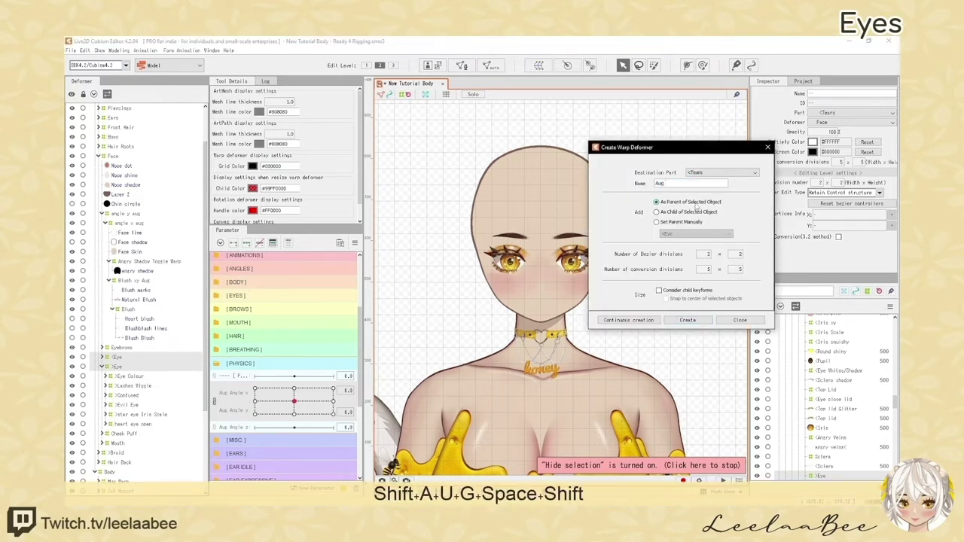
type("Eye")
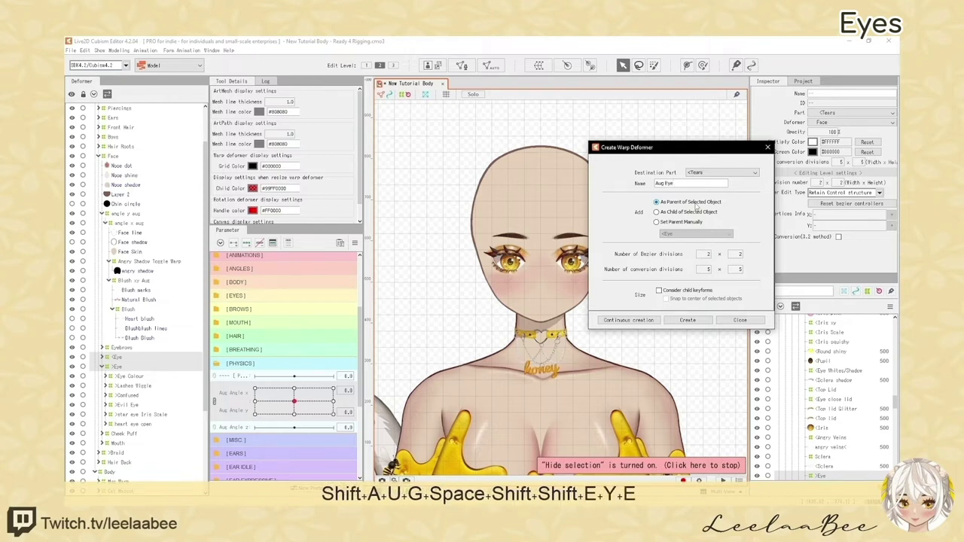
type(" Angle xy")
left_click(688, 320)
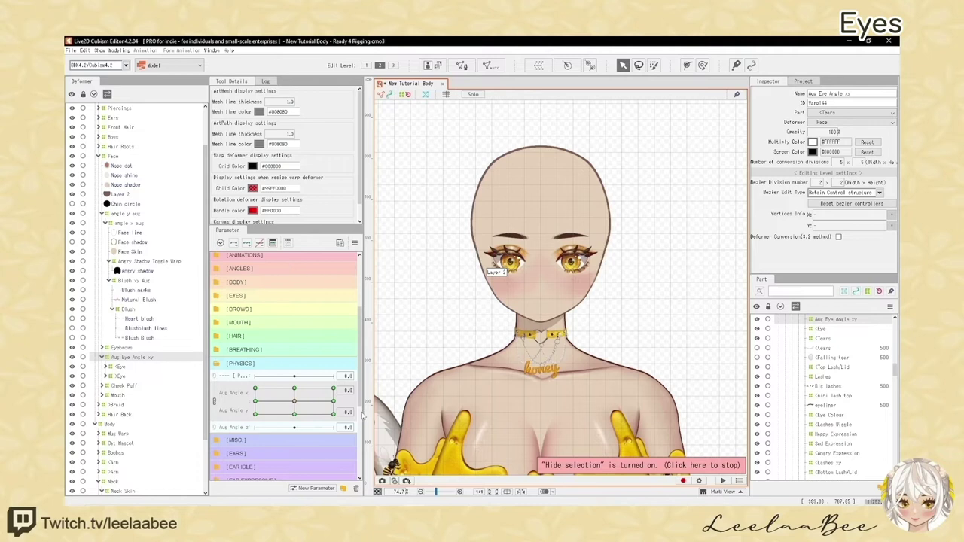
Unlink Aug Angle x and Aug Angle y, set Aug Angle x to 30, and shift the eye warp sideways toward the turned face
left_click(216, 403)
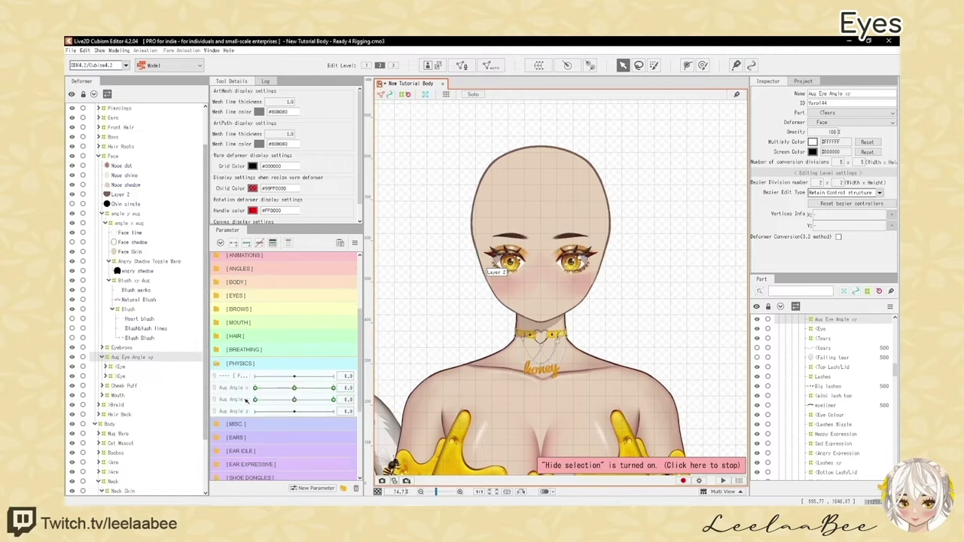
left_click_drag(295, 389, 347, 387)
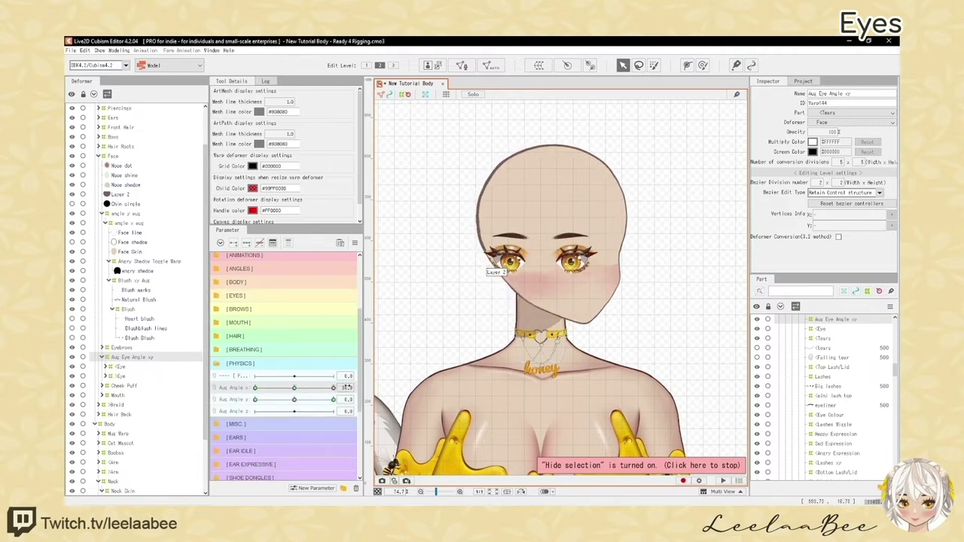
left_click(560, 243)
left_click_drag(542, 259, 574, 254)
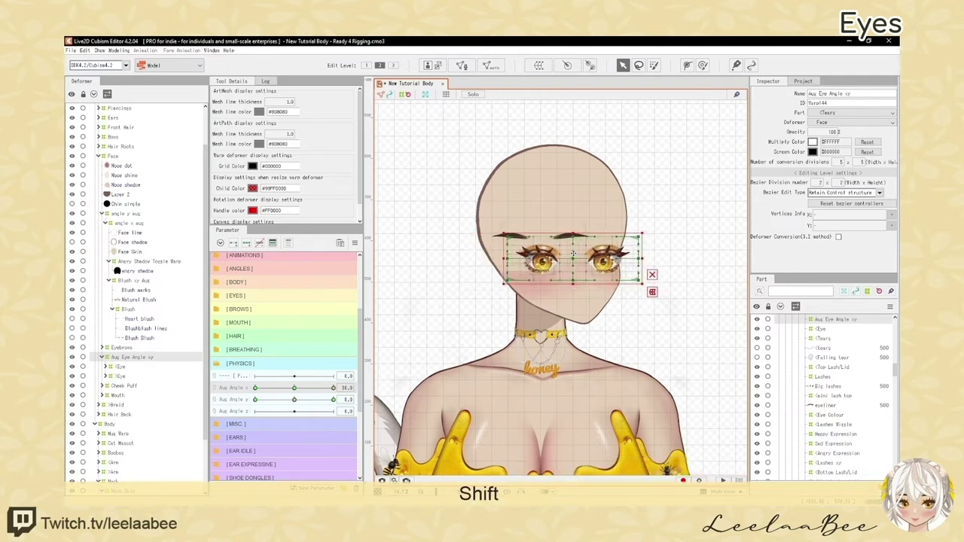
Nudge the eye warp slightly farther toward the turn direction at Aug Angle x 30
scroll(799, 413, "up", 3)
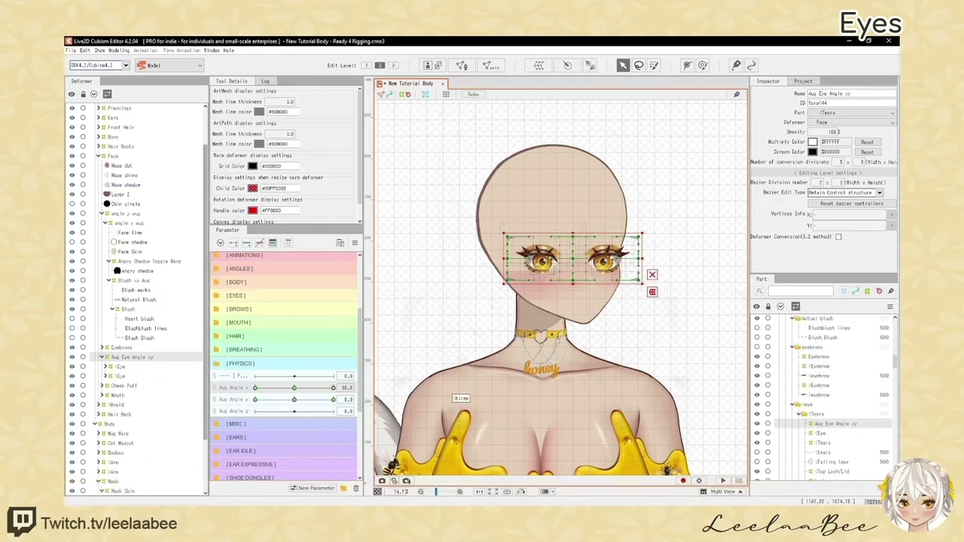
scroll(544, 251, "up", 3)
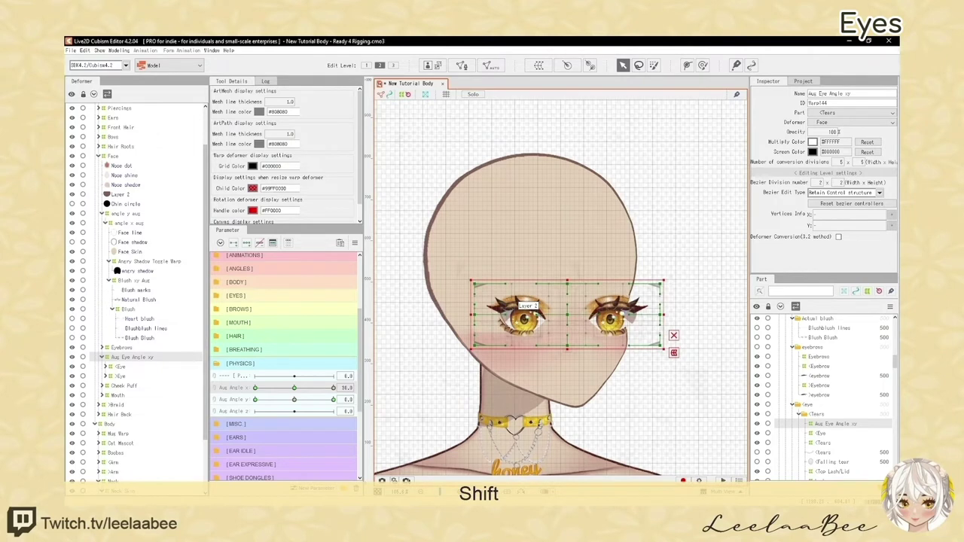
left_click_drag(521, 299, 567, 300)
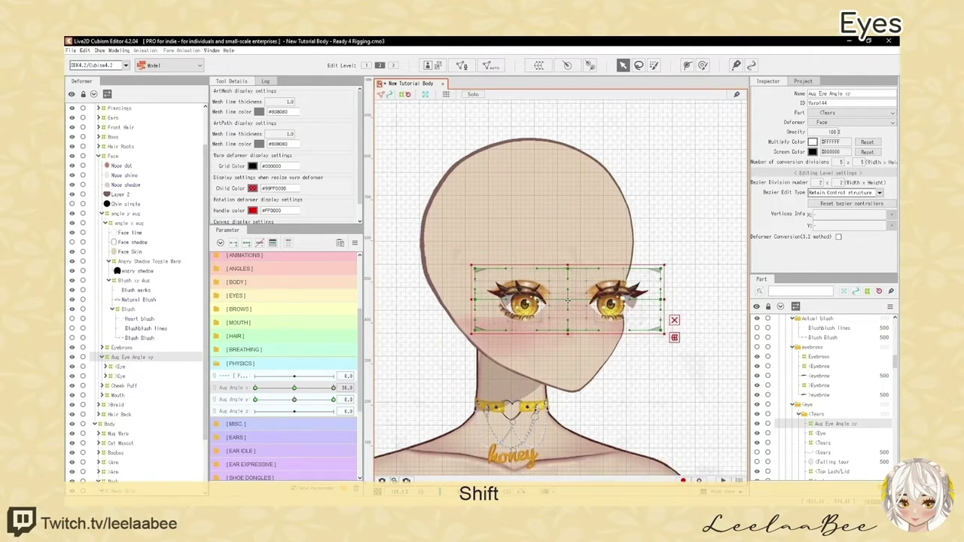
left_click_drag(296, 388, 345, 390)
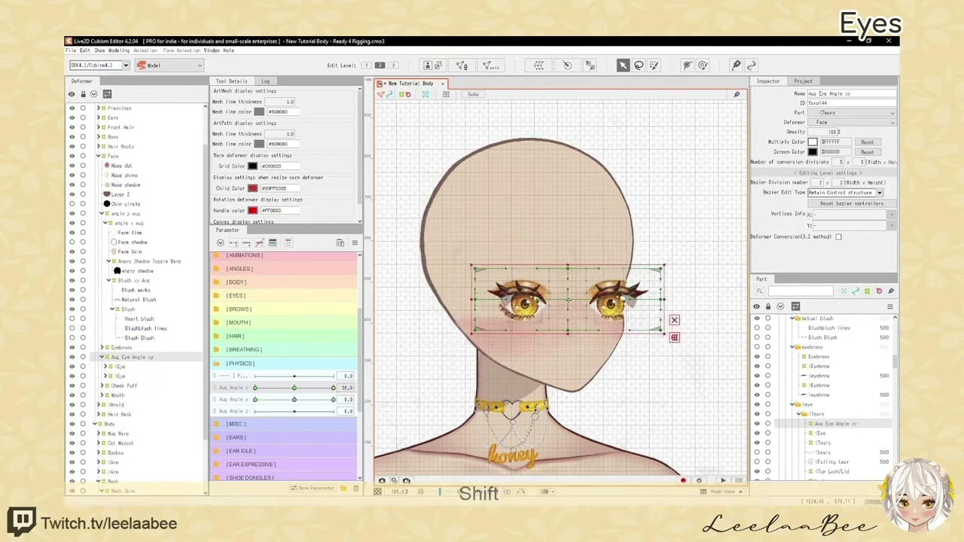
left_click_drag(568, 300, 573, 300)
scroll(659, 319, "up", 2)
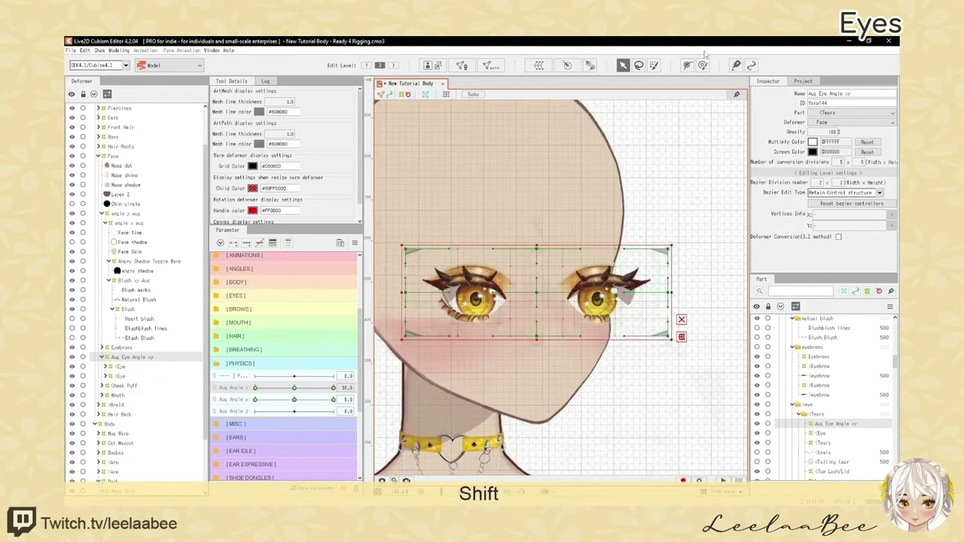
Narrow the far eye at Aug Angle x 30 by pushing it inward with an enlarged Deform Brush of about 527 px
left_click(703, 66)
scroll(663, 286, "down", 4)
key("b")
left_click_drag(636, 300, 652, 300)
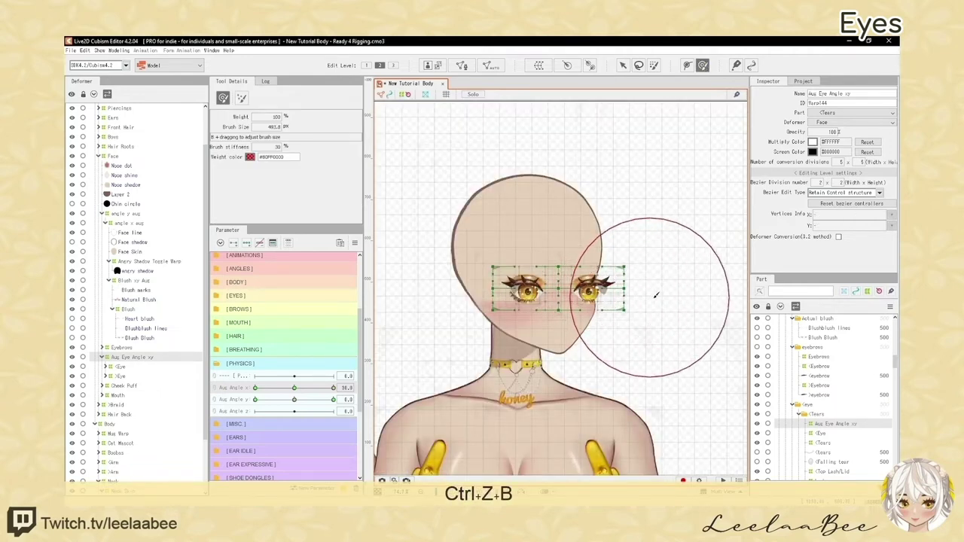
mouse_move(655, 296)
left_mouse_down()
mouse_move(617, 283)
mouse_move(632, 290)
left_mouse_up()
key("ctrl+z")
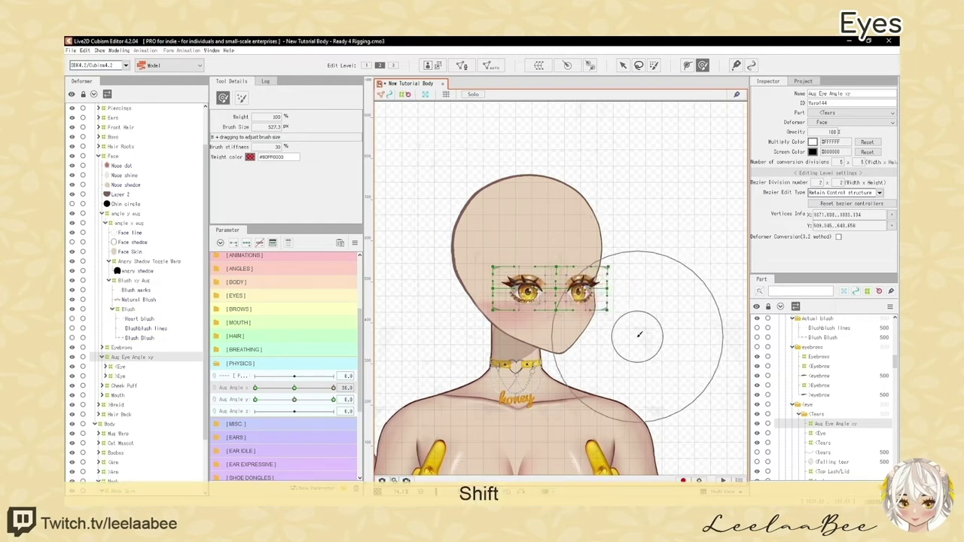
Compare the eyes against Aug Angle x and push the outer edge of the eye warp farther in toward the nose
scroll(602, 319, "up", 3)
mouse_move(334, 388)
left_mouse_down()
mouse_move(309, 394)
mouse_move(342, 396)
mouse_move(301, 396)
mouse_move(344, 394)
left_mouse_up()
left_click_drag(589, 283, 644, 279)
mouse_move(334, 389)
left_mouse_down()
mouse_move(311, 392)
mouse_move(339, 393)
mouse_move(303, 394)
mouse_move(340, 389)
mouse_move(302, 392)
mouse_move(333, 387)
left_mouse_up()
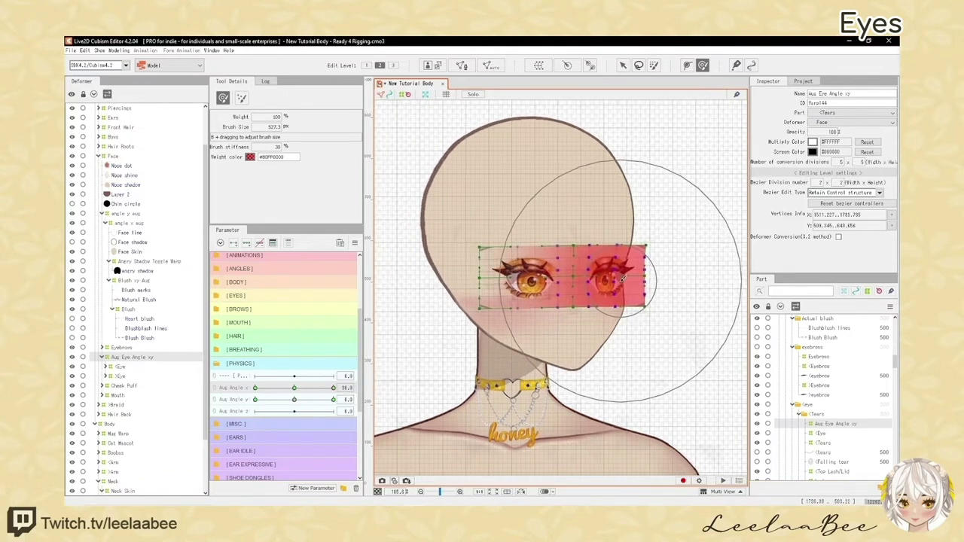
key("ctrl+shift+z")
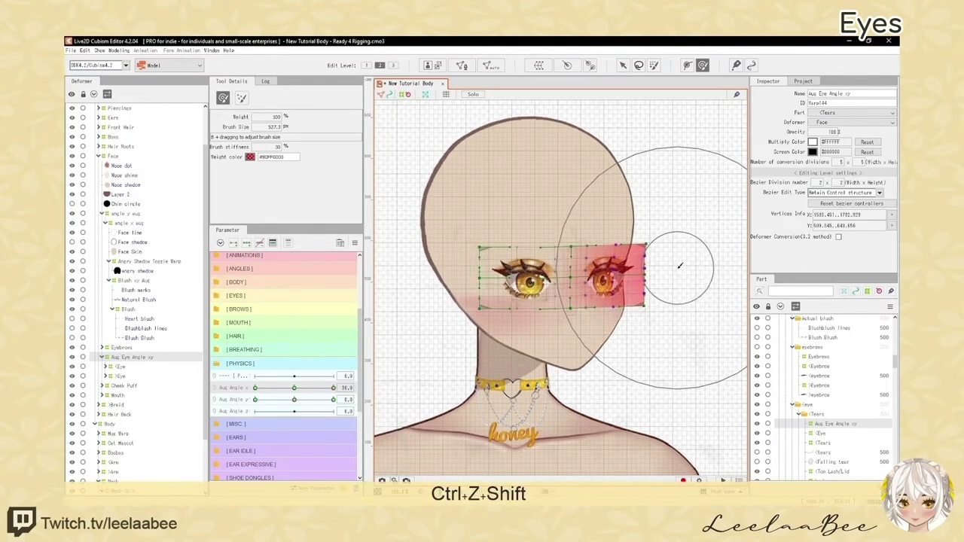
left_click_drag(696, 281, 694, 281)
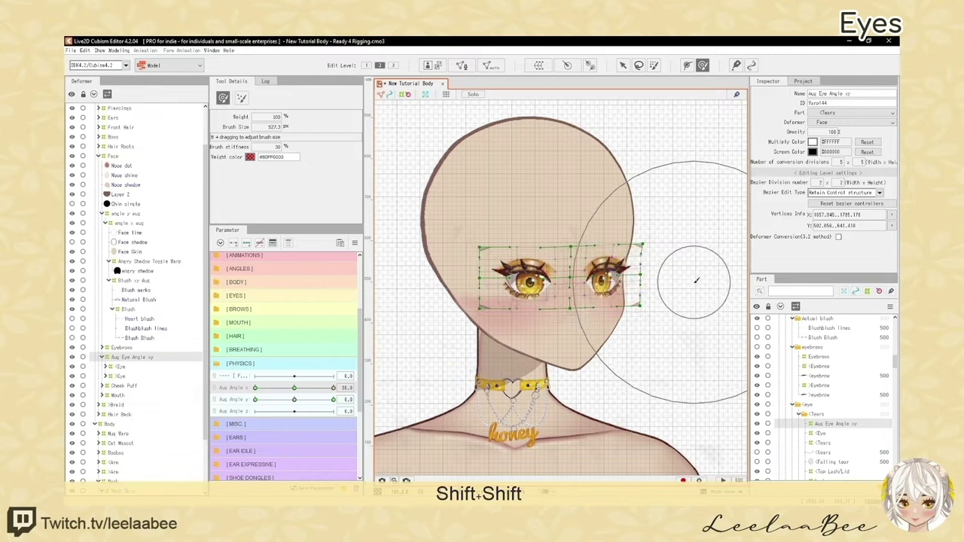
Tilt the far eye's outer side upward with the Deform Brush, undo the excess stroke, and check the eyes with the selection hidden
left_click_drag(676, 227, 687, 220)
key("ctrl+z")
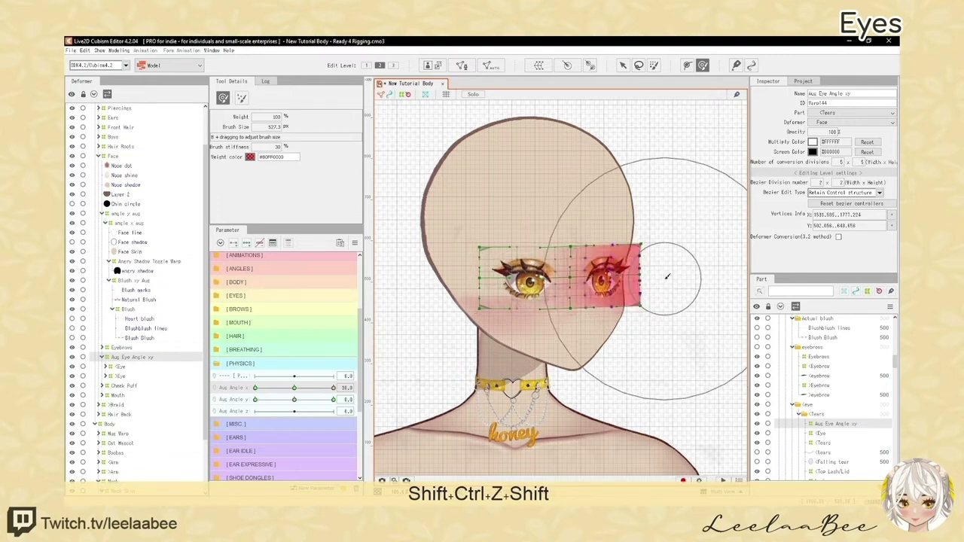
key("shift")
scroll(587, 277, "down", 4)
scroll(439, 290, "up", 2)
key("h")
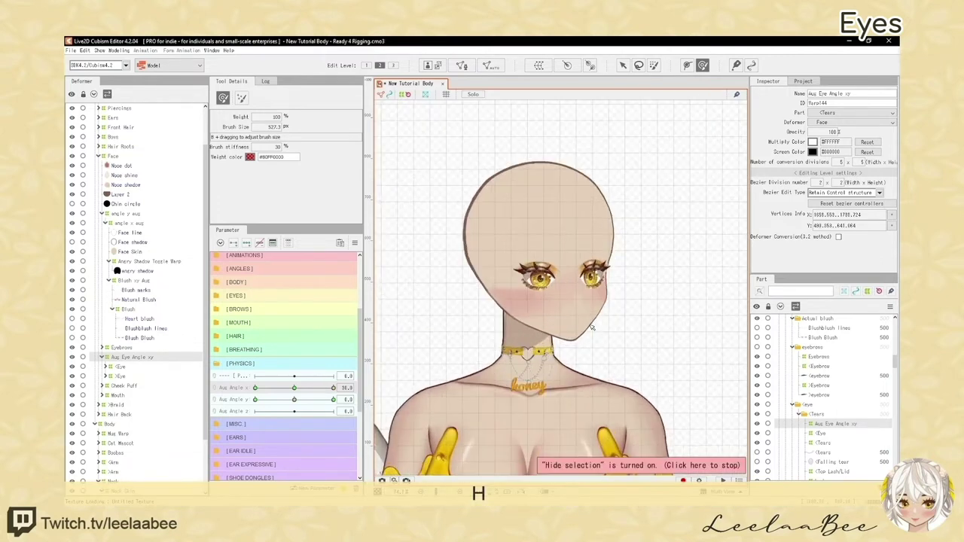
left_click(294, 389)
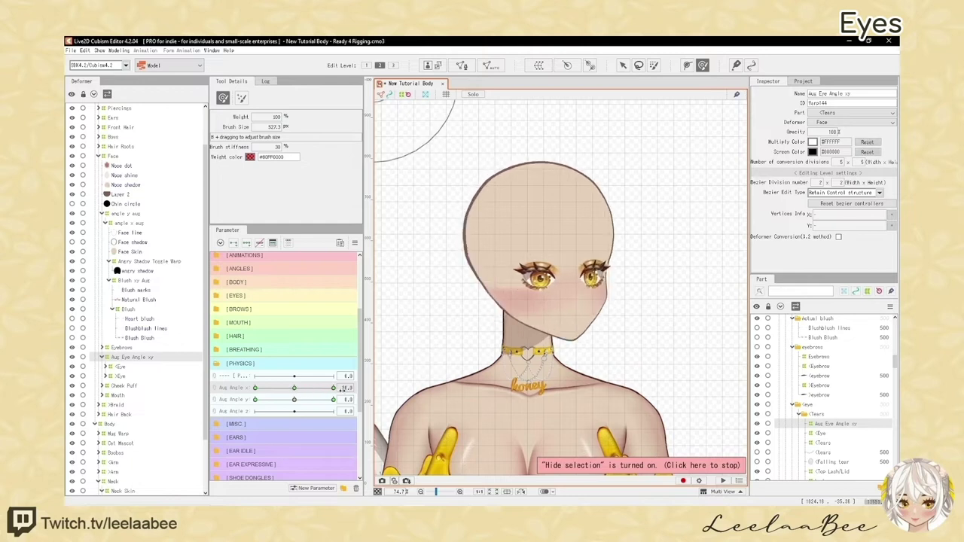
Lift the far eye slightly more with the Deform Brush, undo the overdone strokes, and check the turn with Aug Angle x
scroll(605, 277, "up", 2)
left_click_drag(620, 274, 613, 263)
key("ctrl+z")
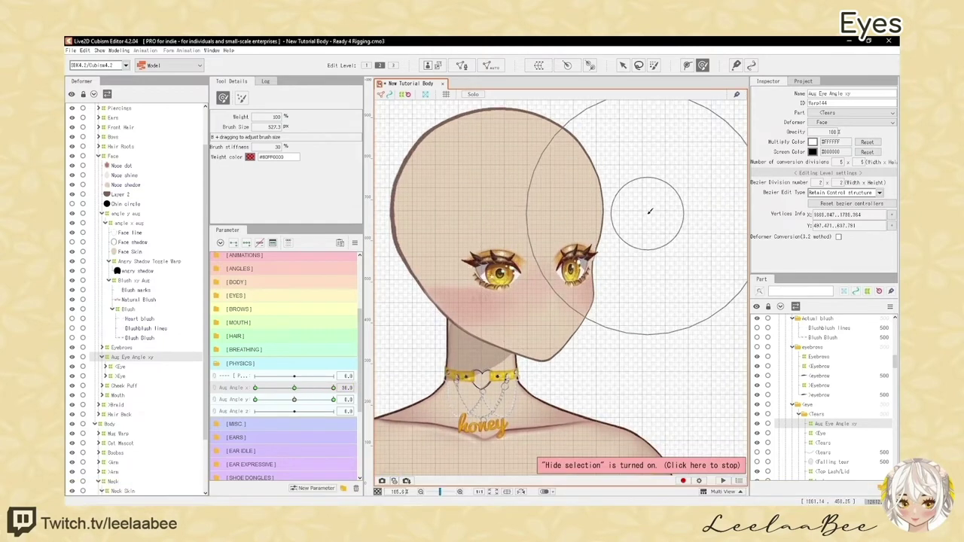
scroll(668, 222, "down", 4)
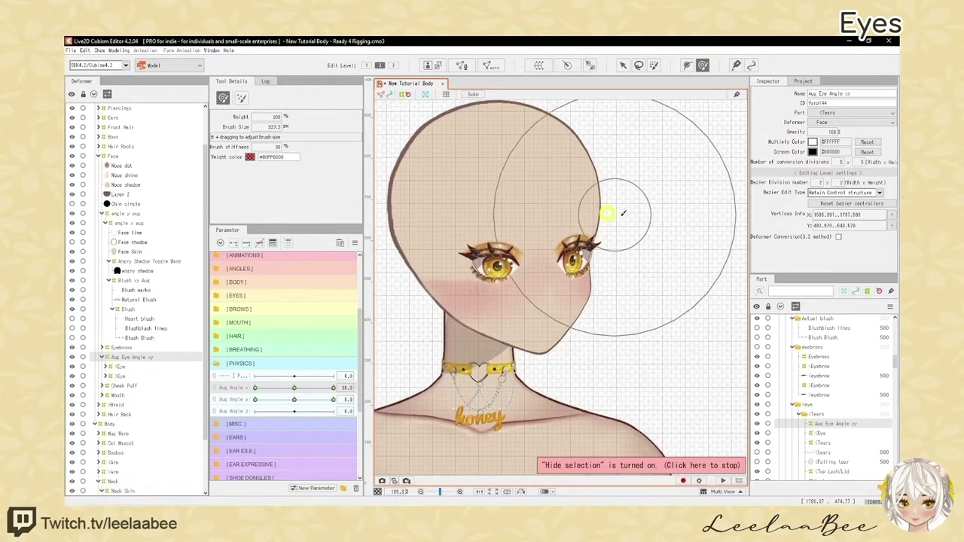
scroll(557, 332, "up", 3)
key("ctrl+z")
key("ctrl+z")
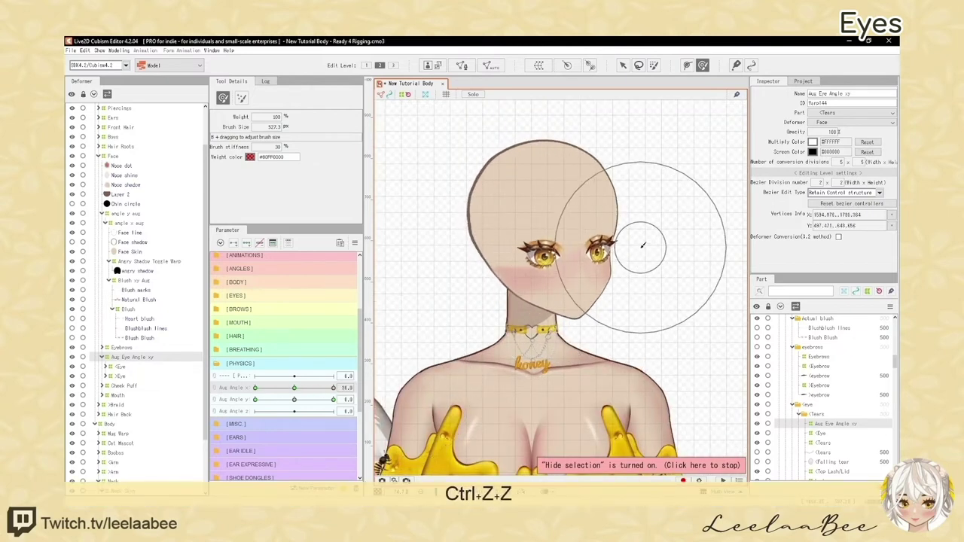
key("ctrl+z")
left_click(333, 388)
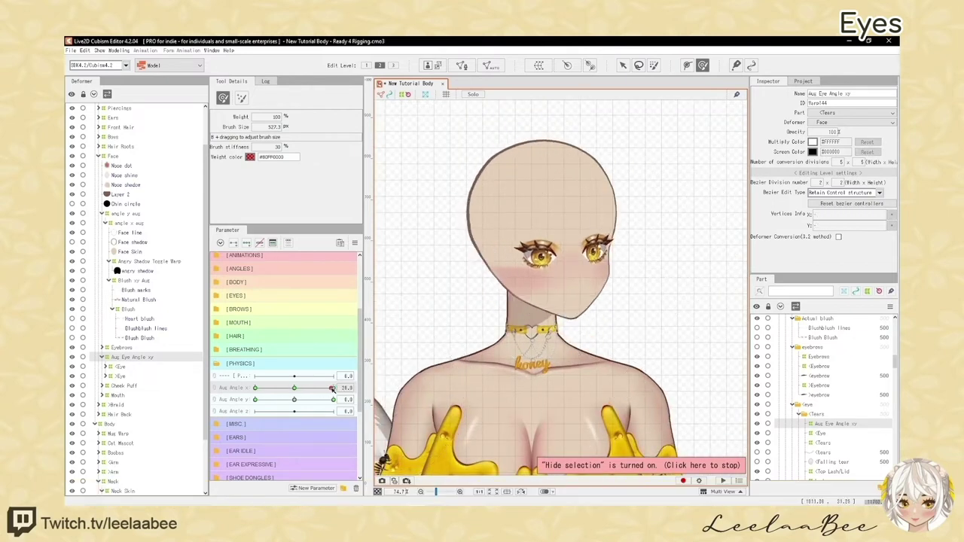
Box-select the warp points around the far eye and check their placement at Aug Angle x 30
key("h")
scroll(614, 286, "up", 3)
left_click_drag(649, 200, 571, 302)
scroll(557, 286, "down", 3)
key("h")
mouse_move(333, 388)
left_mouse_down()
mouse_move(295, 388)
mouse_move(334, 387)
left_mouse_up()
scroll(603, 260, "up", 4)
scroll(584, 230, "down", 5)
key("h")
scroll(584, 229, "up", 5)
scroll(618, 223, "down", 3)
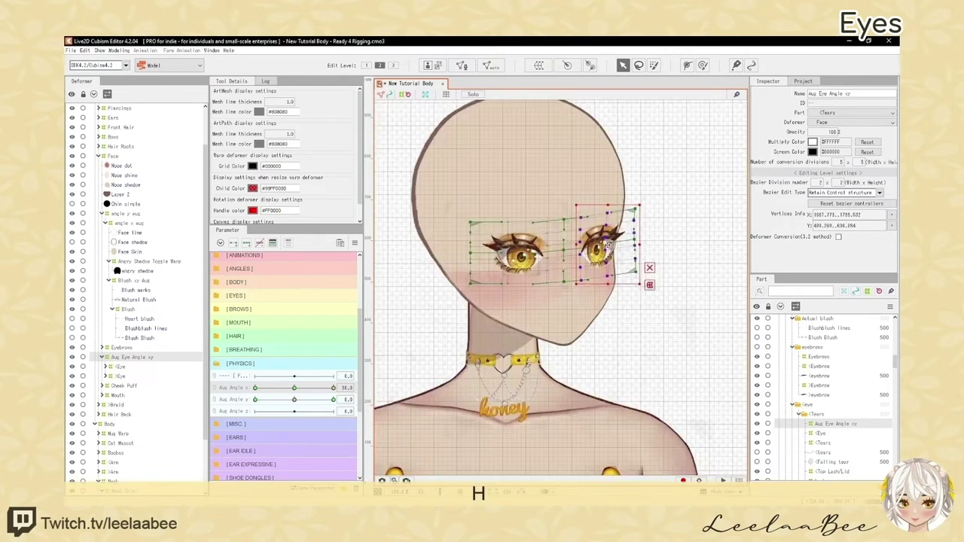
Bring the far eye in closer to the face and lasso the warp points around it
left_click(703, 66)
key("h")
scroll(622, 234, "up", 4)
key("b")
scroll(622, 234, "down", 4)
left_click(639, 66)
key("h")
left_click_drag(578, 211, 603, 200)
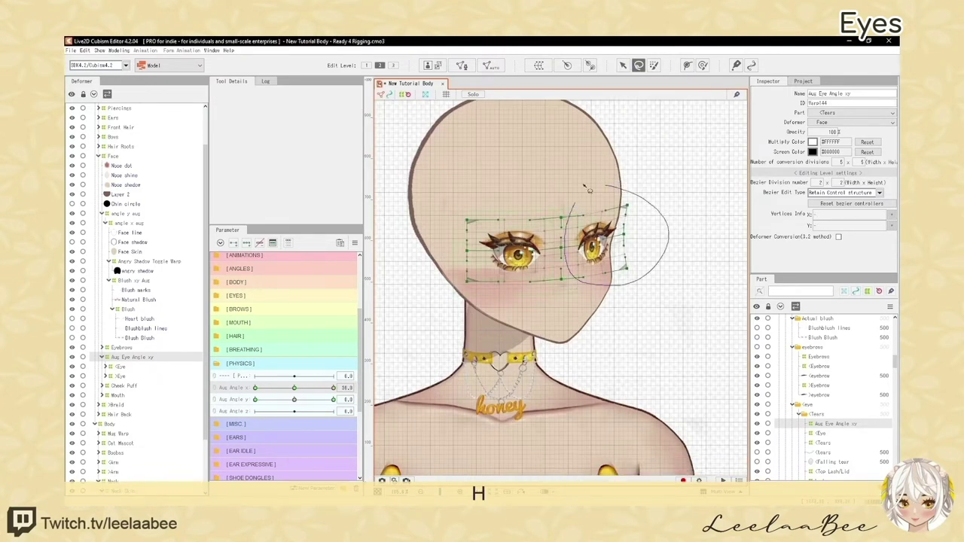
left_click(623, 65)
scroll(600, 240, "up", 2)
Bend the outer edge of the eye warp inward beside the far eye with the Deform Brush, enlarging it to about 307 px
left_click(702, 65)
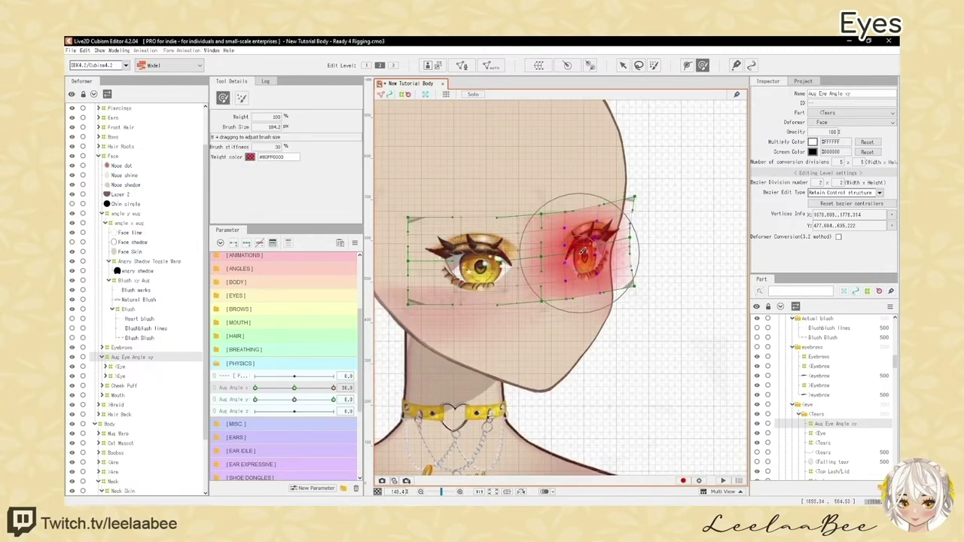
left_click_drag(509, 286, 534, 258)
key("b")
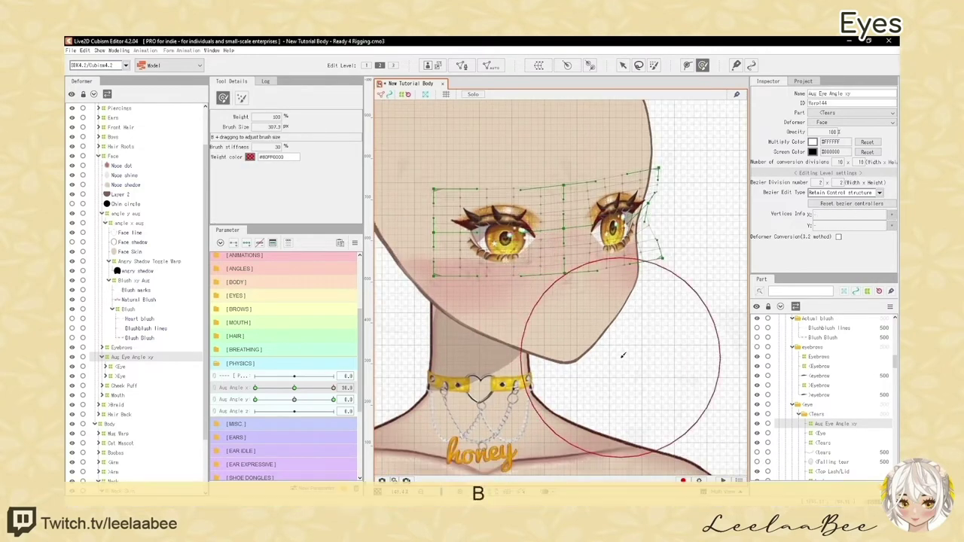
scroll(530, 258, "down", 6)
scroll(543, 269, "up", 2)
key("h")
scroll(576, 241, "up", 3)
key("h")
Brush-select the far eye's outer warp points at weight 20, refine the shape with the Deform Brush, and check the head turn
scroll(543, 305, "down", 1)
key("b")
left_click_drag(546, 331, 639, 336)
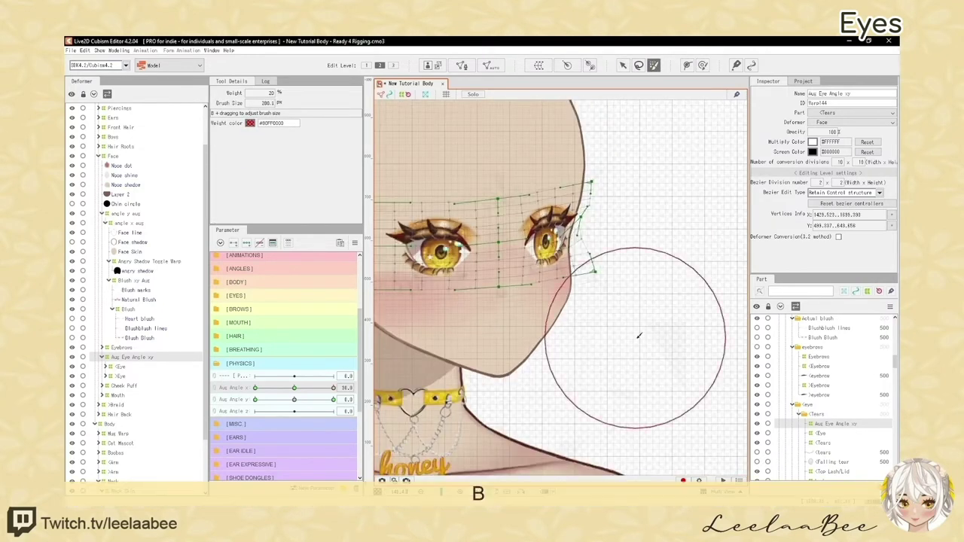
left_click_drag(618, 234, 588, 230)
left_click(703, 66)
key("h")
scroll(587, 278, "down", 3)
scroll(577, 216, "up", 4)
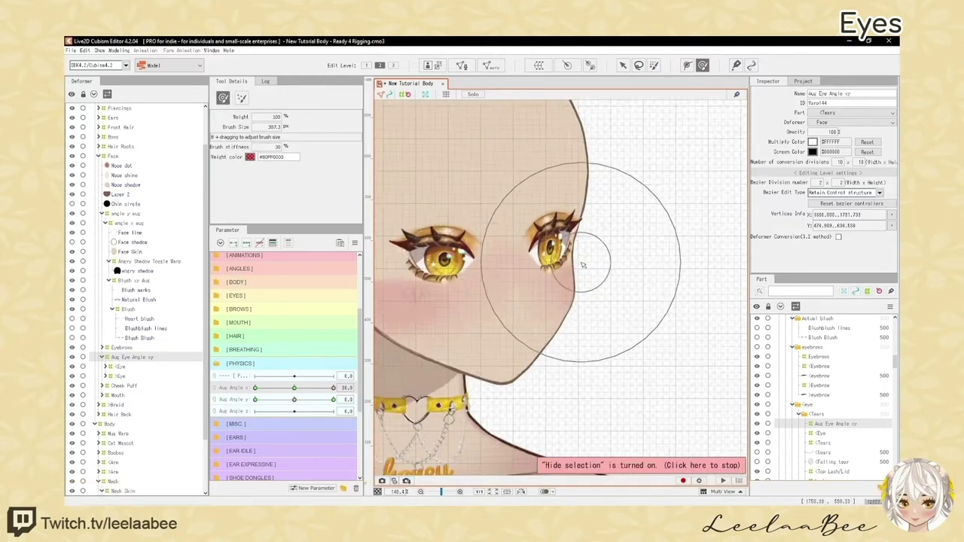
scroll(602, 290, "down", 3)
left_click_drag(600, 292, 560, 294)
left_click_drag(441, 248, 438, 250)
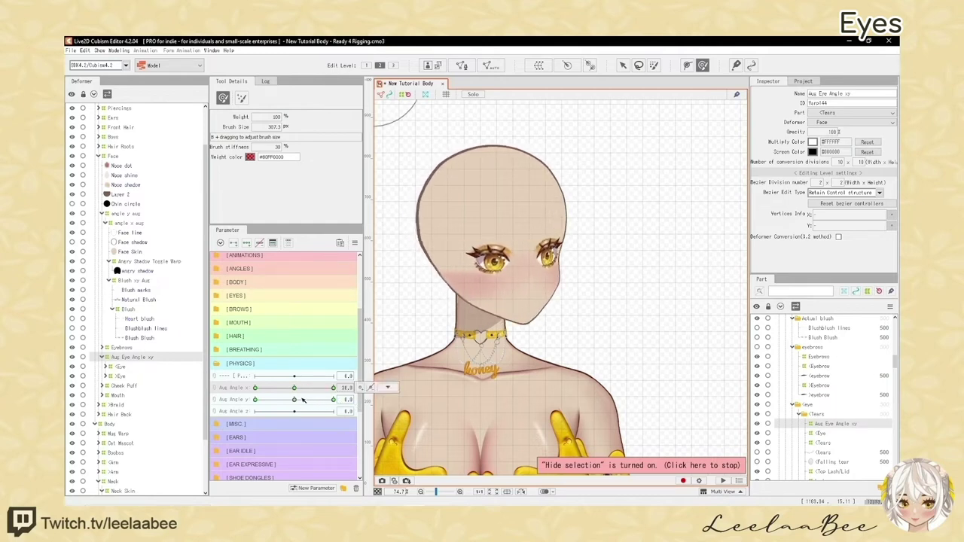
Reflect the eye warp's Aug Angle x motion to the opposite side
right_click(354, 241)
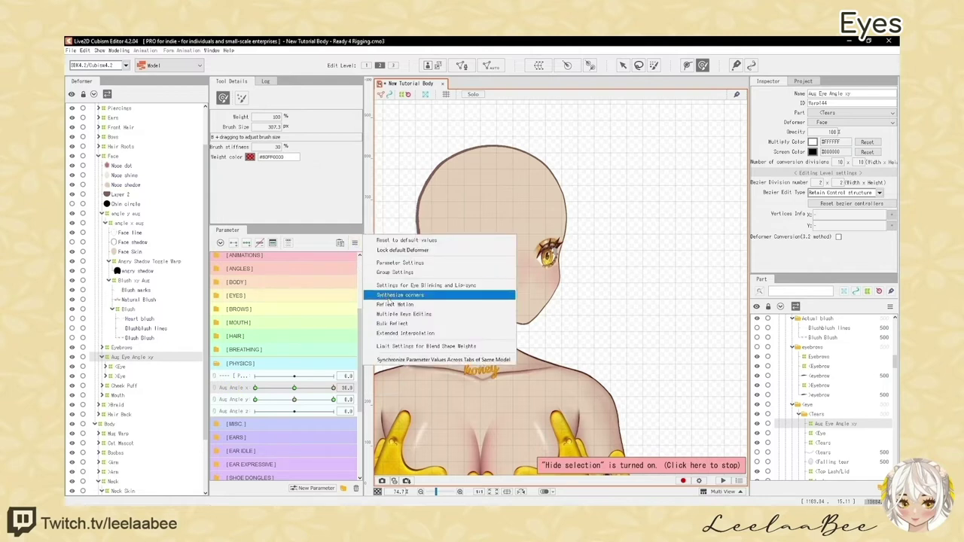
left_click(422, 297)
left_click(464, 358)
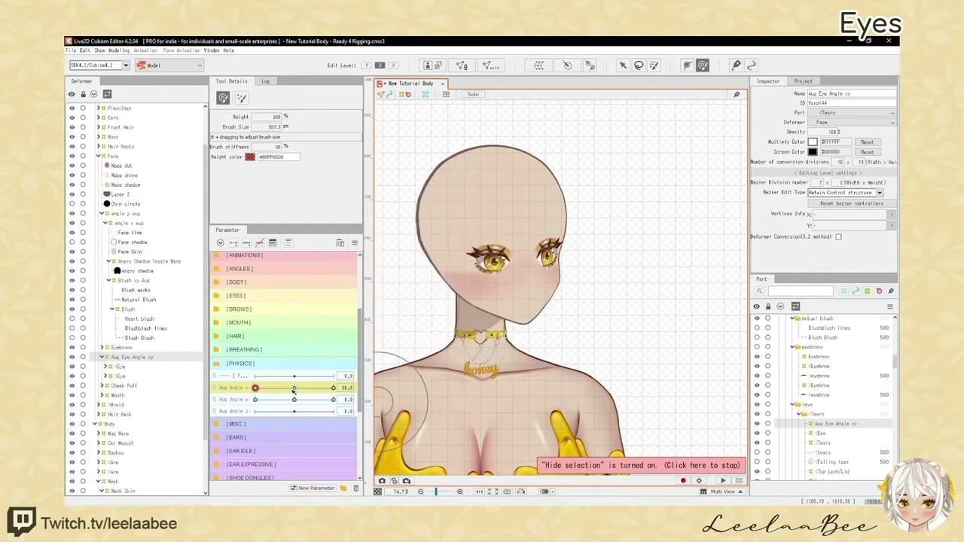
Return Aug Angle x to 0, set Aug Angle y to 30, and move the eye warp straight up on the face
left_click_drag(293, 389, 337, 404)
scroll(663, 253, "down", 2)
scroll(539, 302, "up", 2)
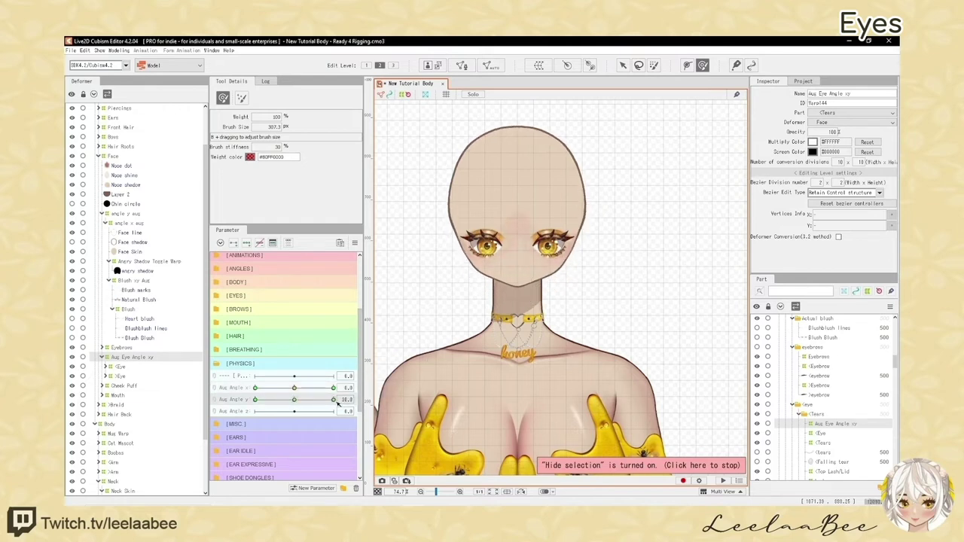
left_click(624, 66)
key("shift+h")
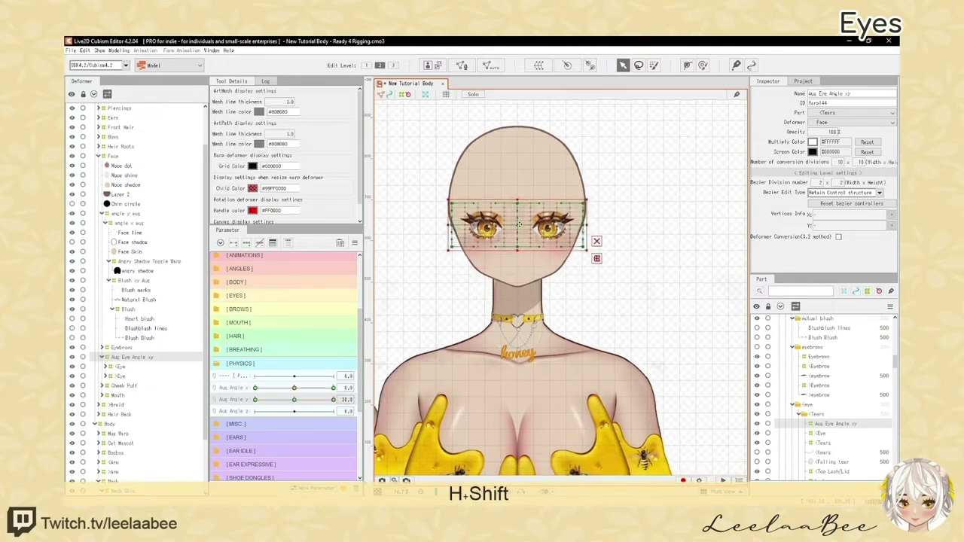
left_click_drag(519, 224, 520, 214)
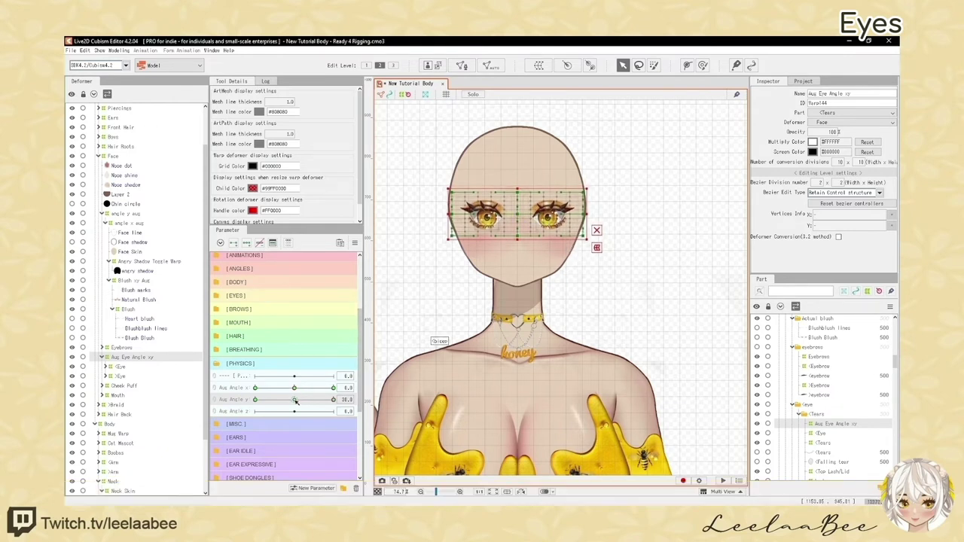
left_click_drag(294, 399, 347, 399)
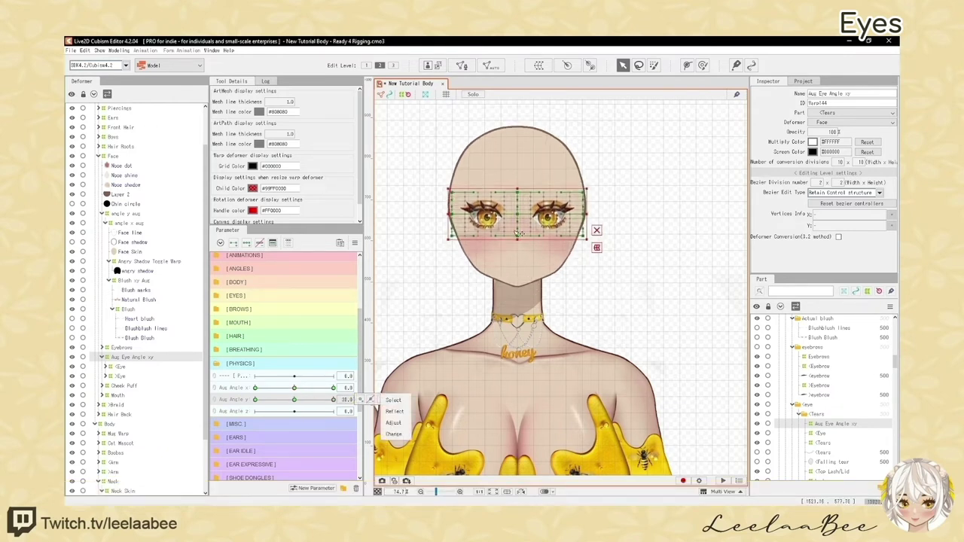
At Aug Angle y 30, raise the eye warp's middle column and lower its outer edges into an upward arc, checking the motion
scroll(522, 222, "up", 3)
left_click_drag(531, 216, 532, 211)
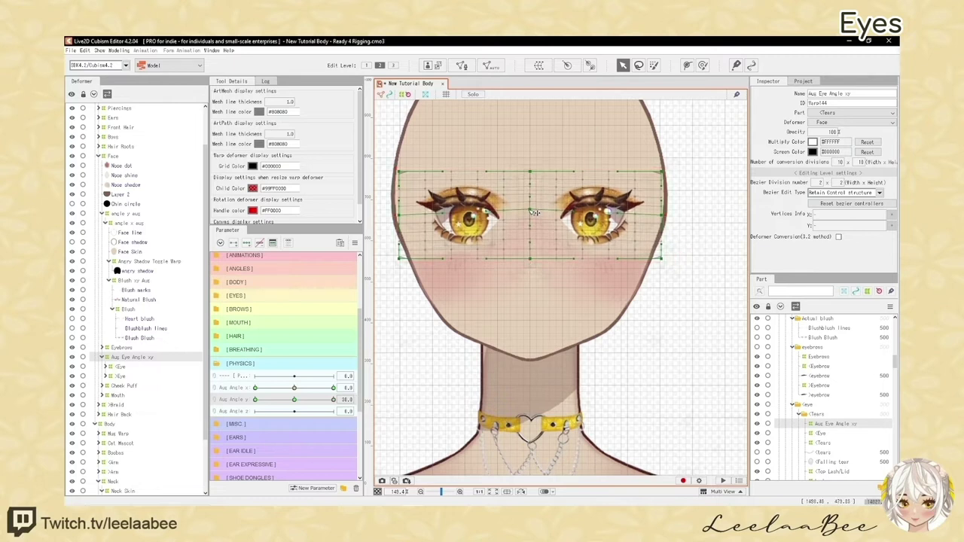
left_click_drag(402, 219, 403, 225)
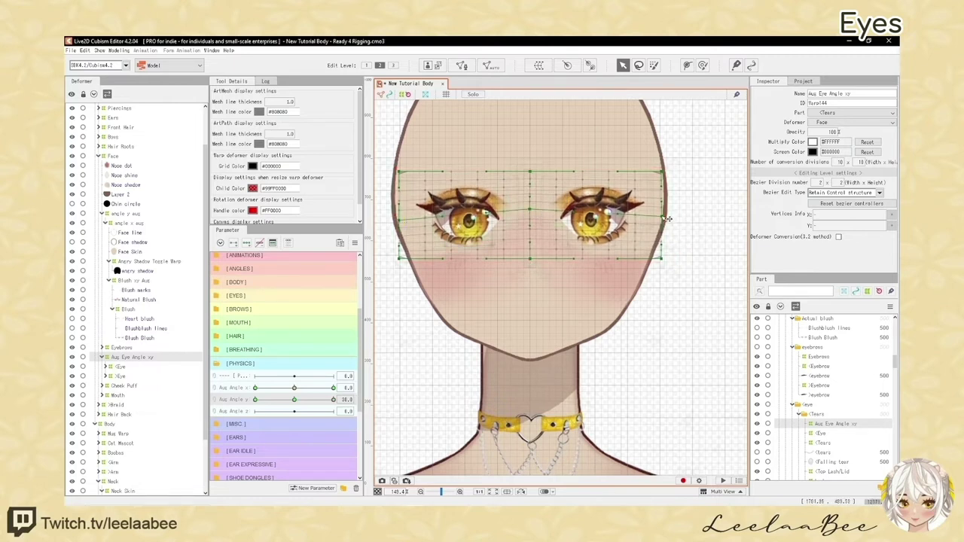
left_click_drag(666, 219, 612, 236)
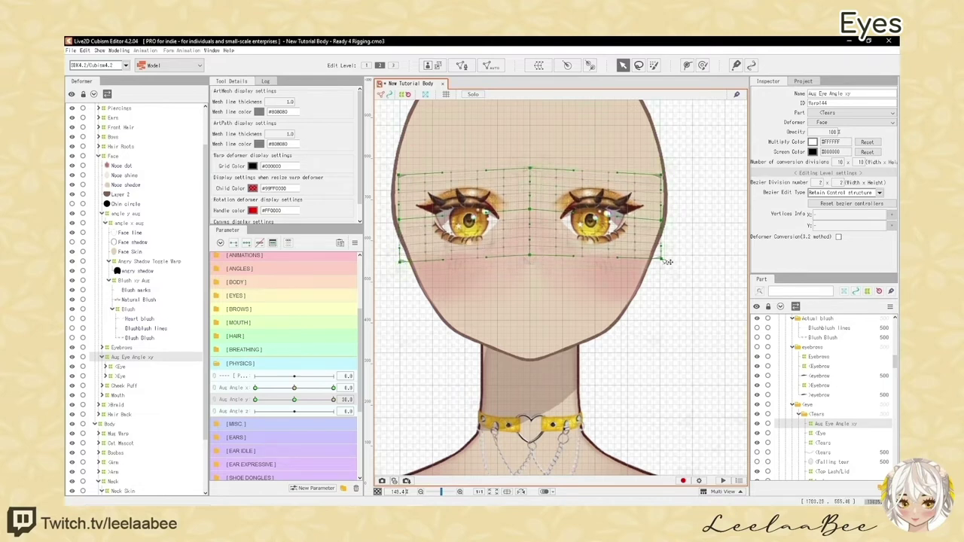
key("h")
scroll(548, 263, "down", 3)
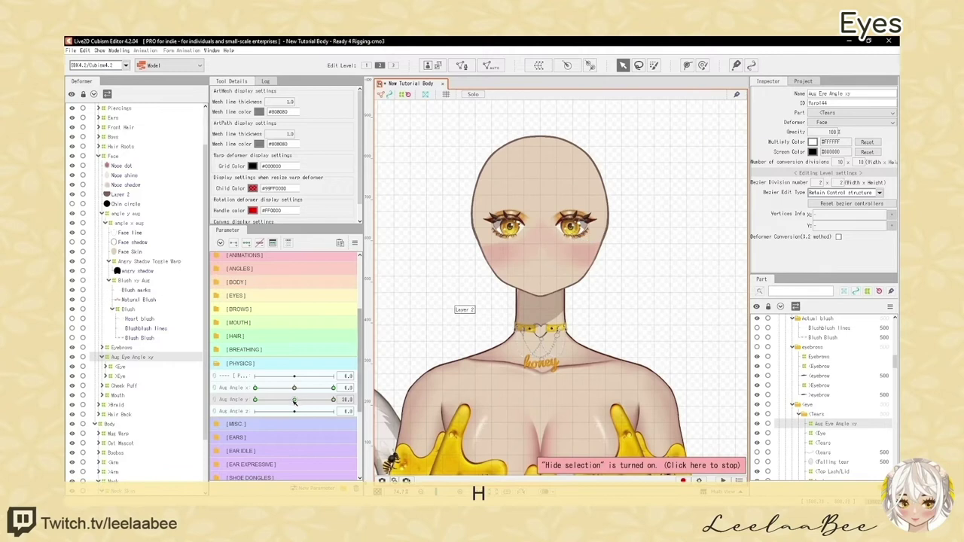
mouse_move(295, 401)
left_mouse_down()
mouse_move(350, 404)
mouse_move(294, 402)
left_mouse_up()
Refine the raised eye warp with the Deform Brush at about 416 px and preview the Aug Angle y motion with the warp hidden
key("b")
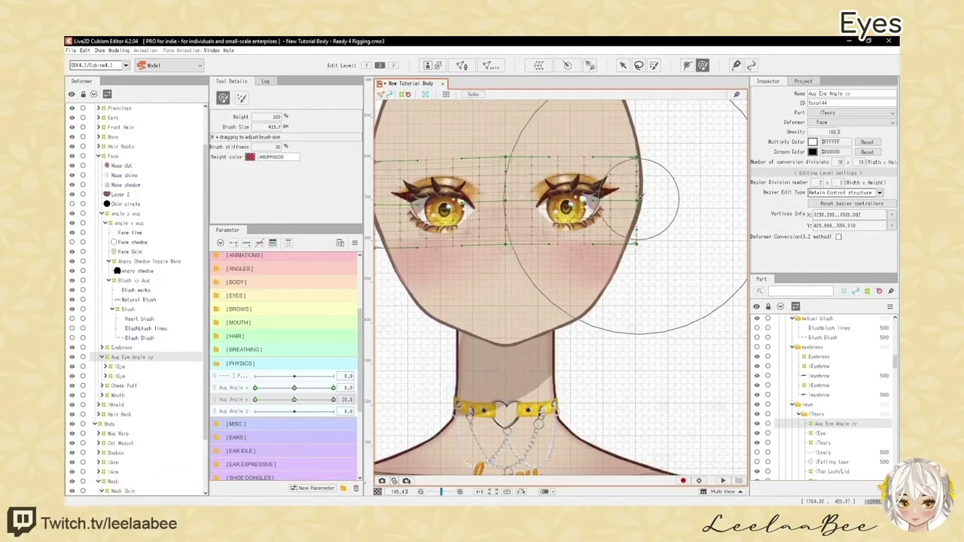
key("h")
scroll(522, 235, "down", 3)
scroll(532, 245, "up", 3)
scroll(534, 250, "down", 3)
scroll(534, 252, "up", 3)
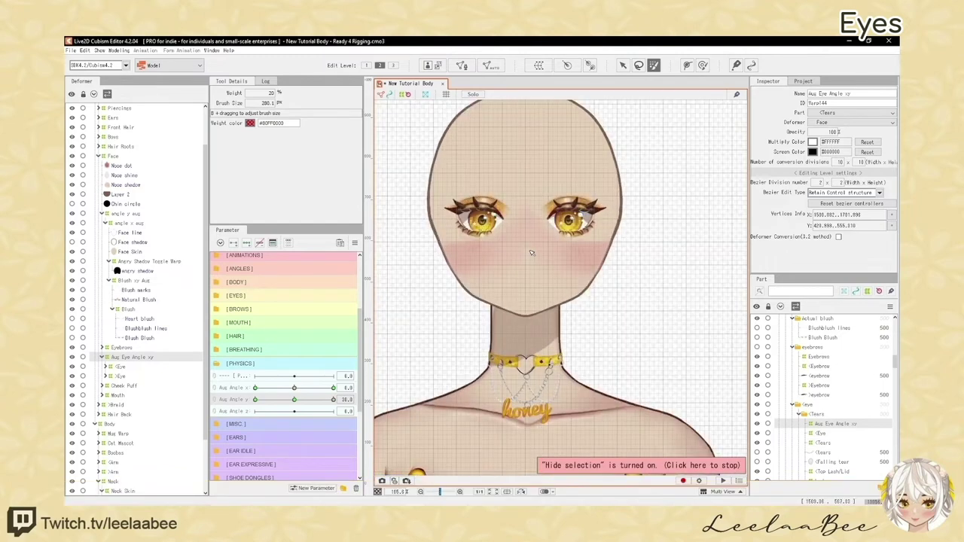
mouse_move(334, 400)
left_mouse_down()
mouse_move(300, 400)
mouse_move(345, 411)
left_mouse_up()
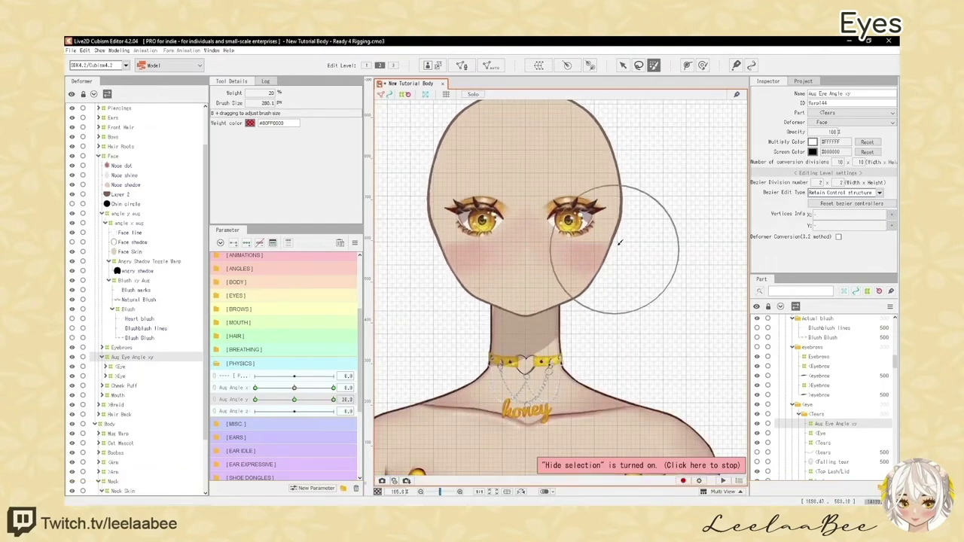
Adjust the eye warp's lower outer areas beside both eyes with the Deform Brush and recheck the raised pose
key("h")
key("b")
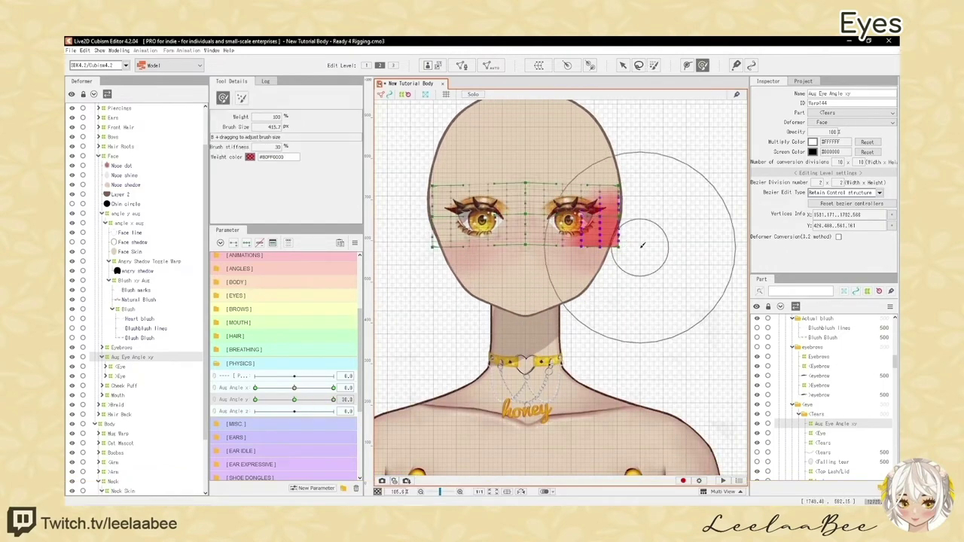
scroll(517, 247, "down", 3)
key("h")
scroll(517, 327, "up", 3)
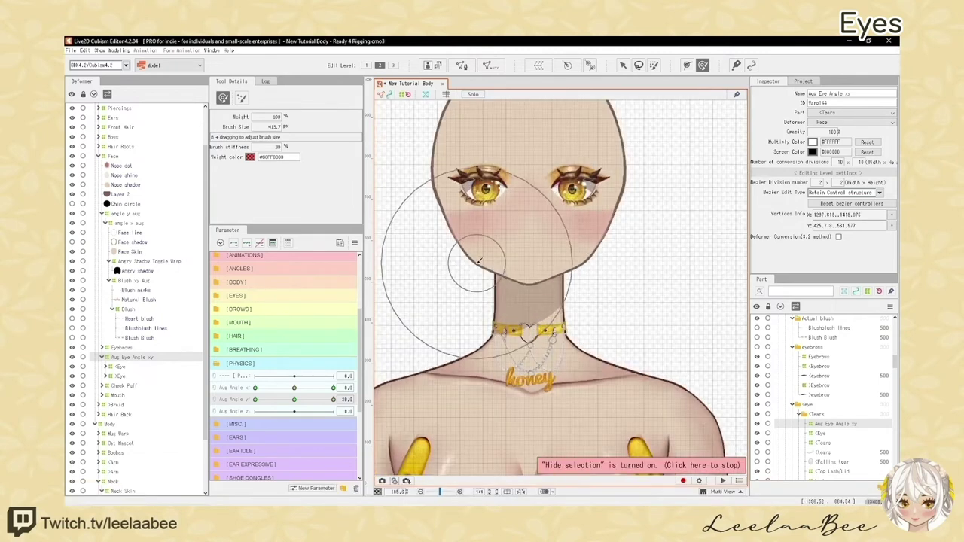
mouse_move(333, 400)
left_mouse_down()
mouse_move(309, 401)
mouse_move(333, 400)
left_mouse_up()
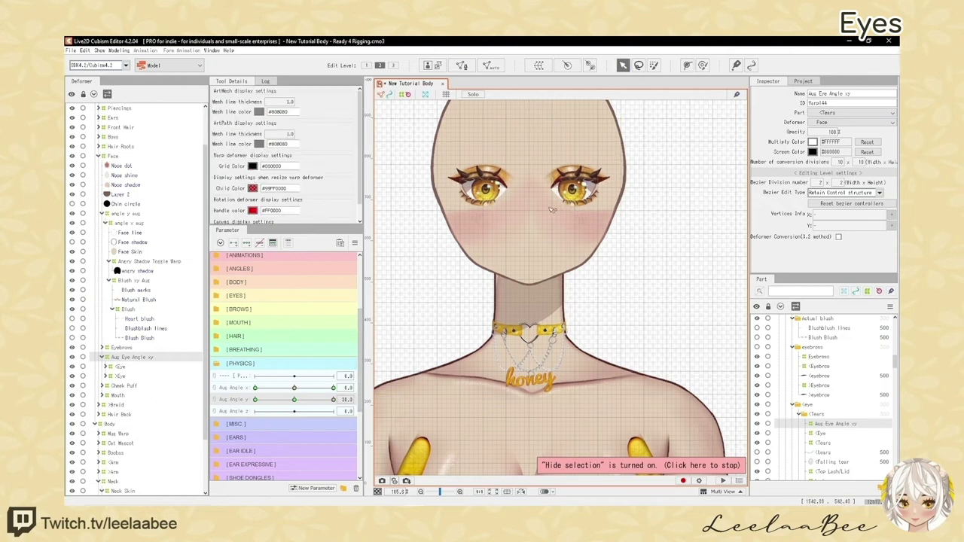
Reselect the Aug Eye Angle xy warp and preview its Aug Angle y motion with the warp hidden
key("shift+h")
left_click(122, 348)
left_click(134, 358)
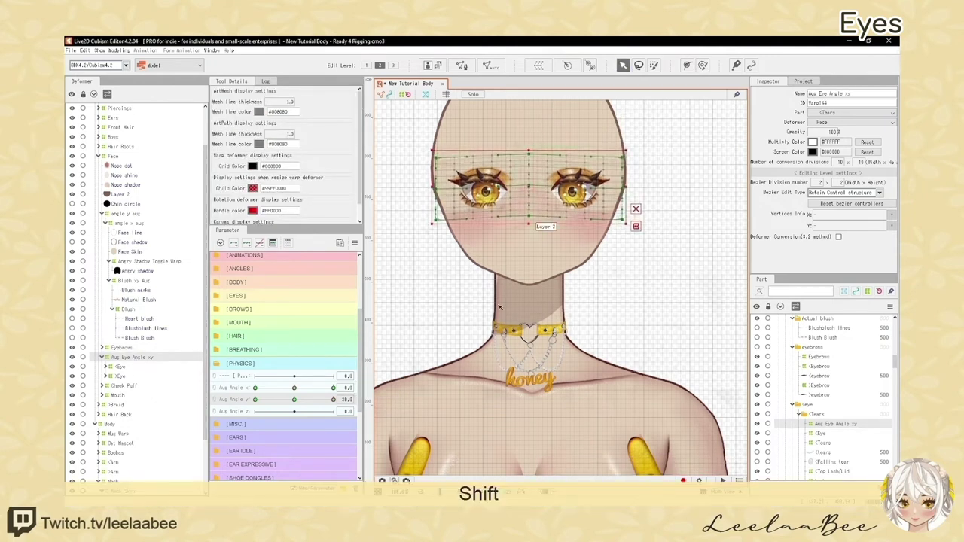
key("shift+h")
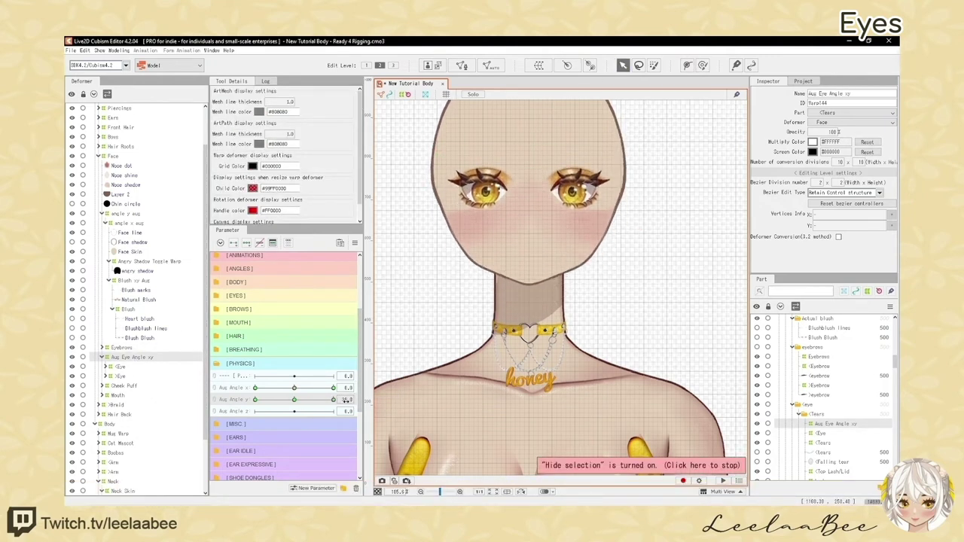
left_click_drag(345, 400, 294, 410)
key("h")
Smooth the upper, lower and outer edges of the raised eye warp around both eyes with the Deform Brush
left_click(702, 65)
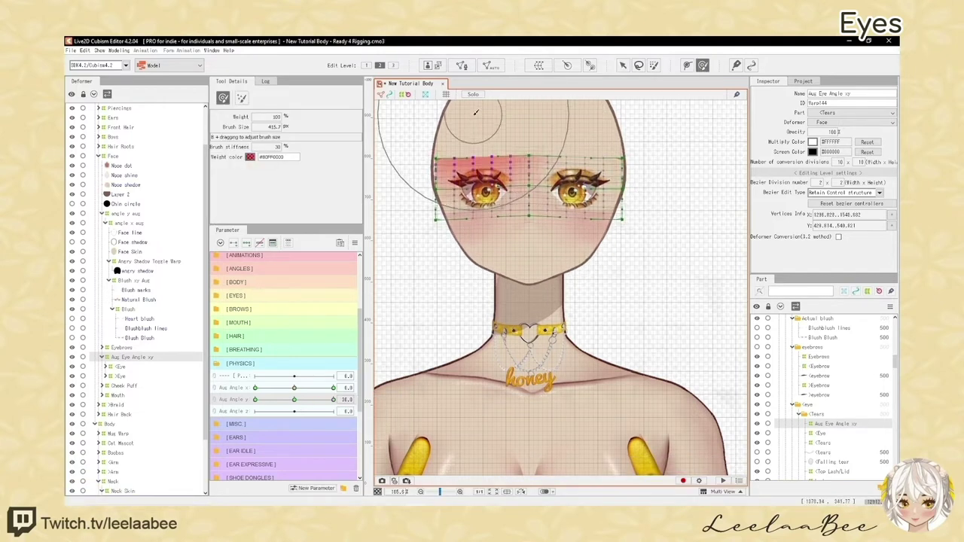
left_click_drag(475, 113, 475, 116)
left_click_drag(483, 235, 484, 247)
left_click_drag(594, 252, 596, 257)
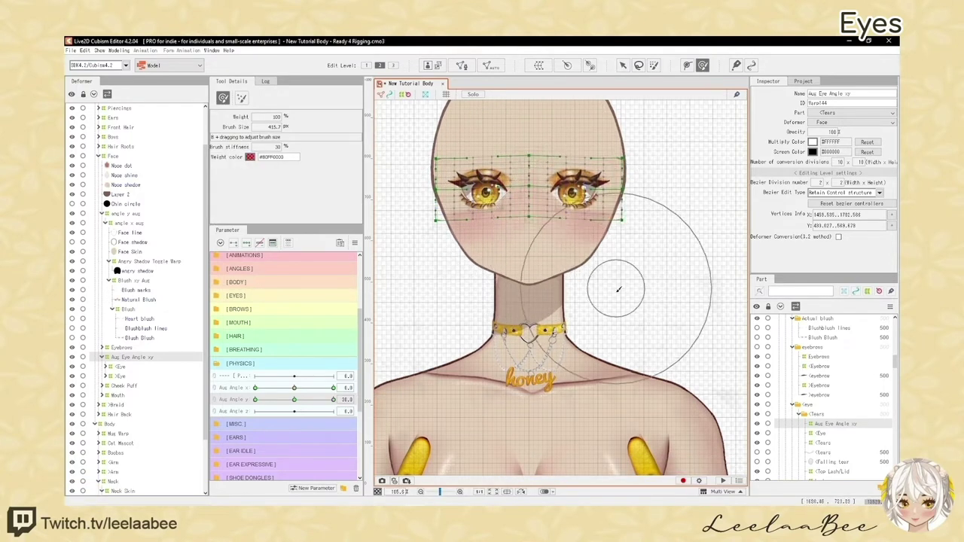
left_click_drag(425, 221, 424, 224)
left_click_drag(642, 221, 641, 223)
Preview the raised motion, set Aug Angle y to -30, and move the eye warp straight down on the face
key("h")
scroll(493, 306, "down", 2)
left_click_drag(334, 400, 320, 402)
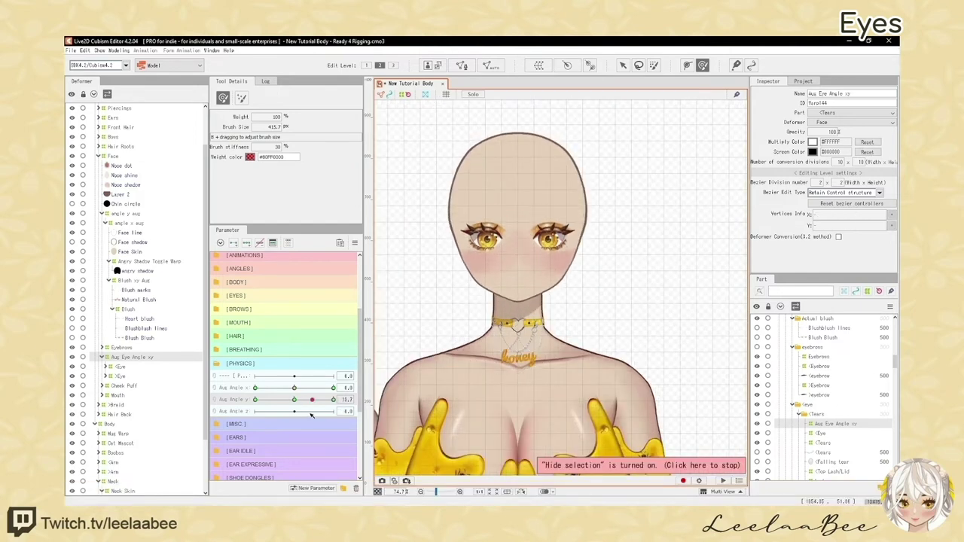
left_click_drag(298, 416, 241, 415)
key("h")
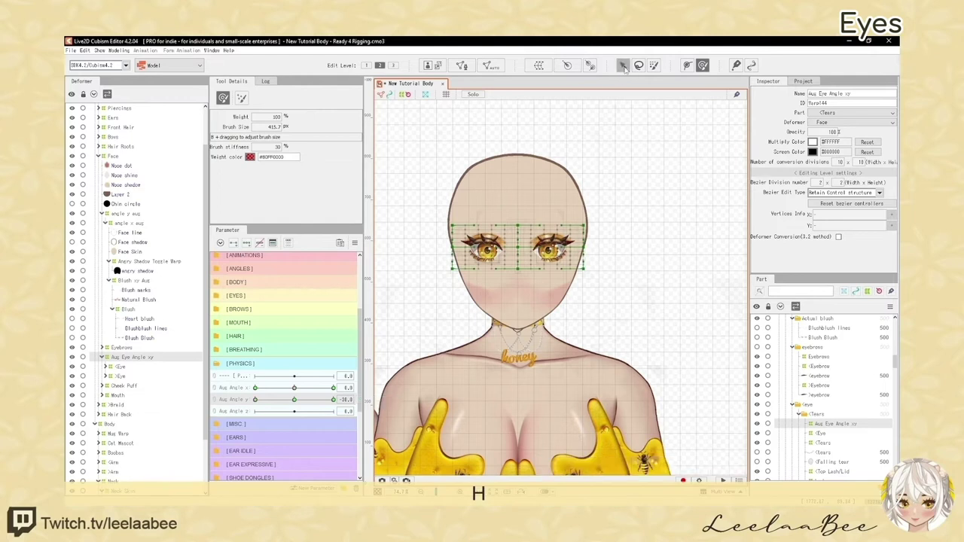
left_click(623, 66)
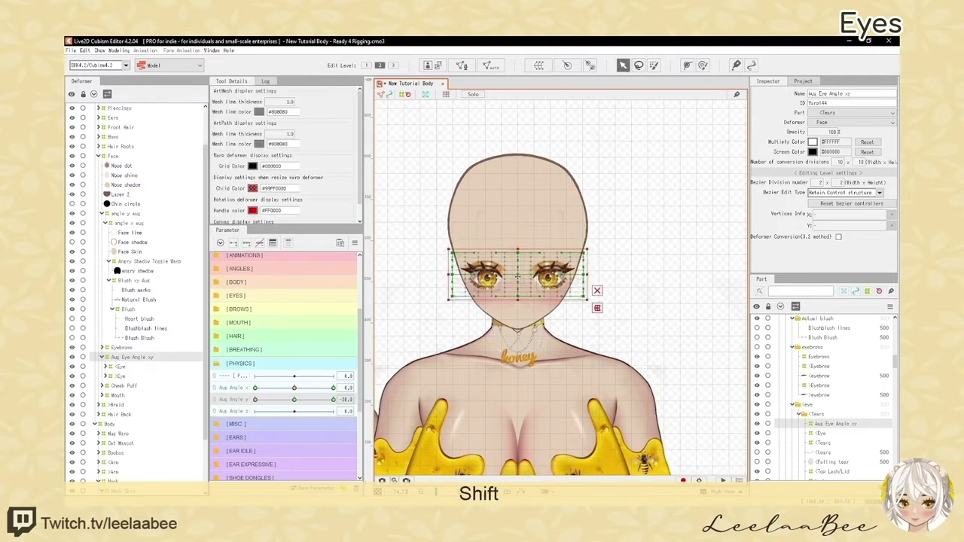
left_click_drag(298, 400, 253, 409)
key("shift+h")
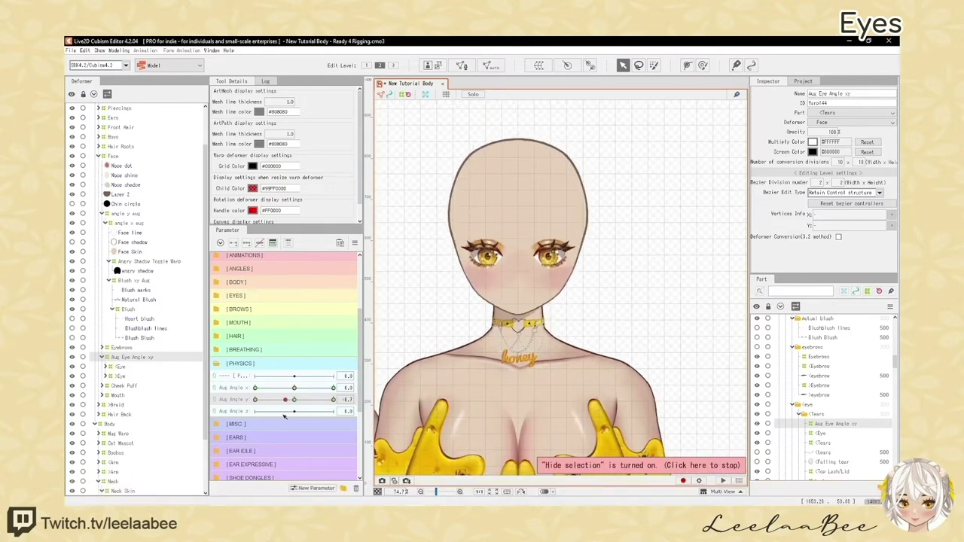
key("h")
key("shift+h")
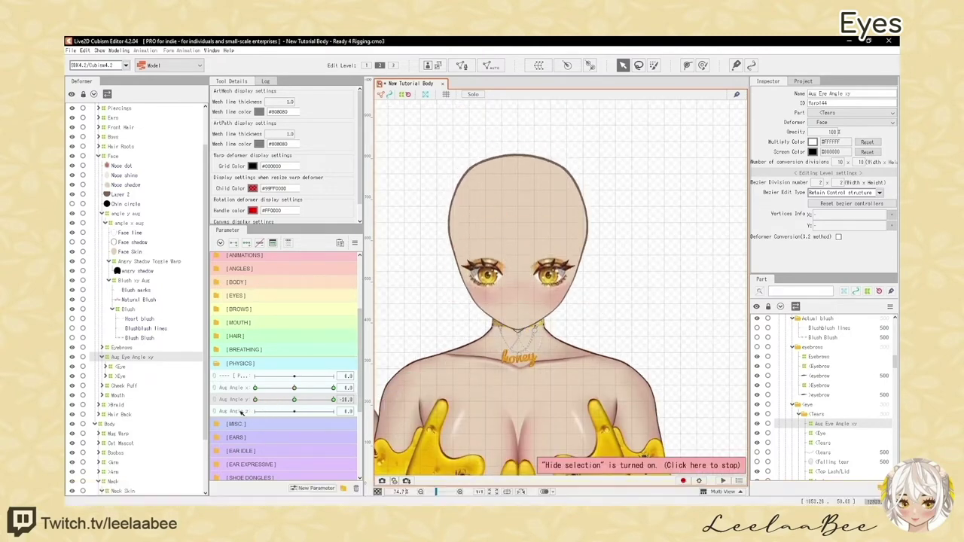
Back at Aug Angle y 30, select the half of the eye warp around one eye and refine the raised shape
key("b")
key("h")
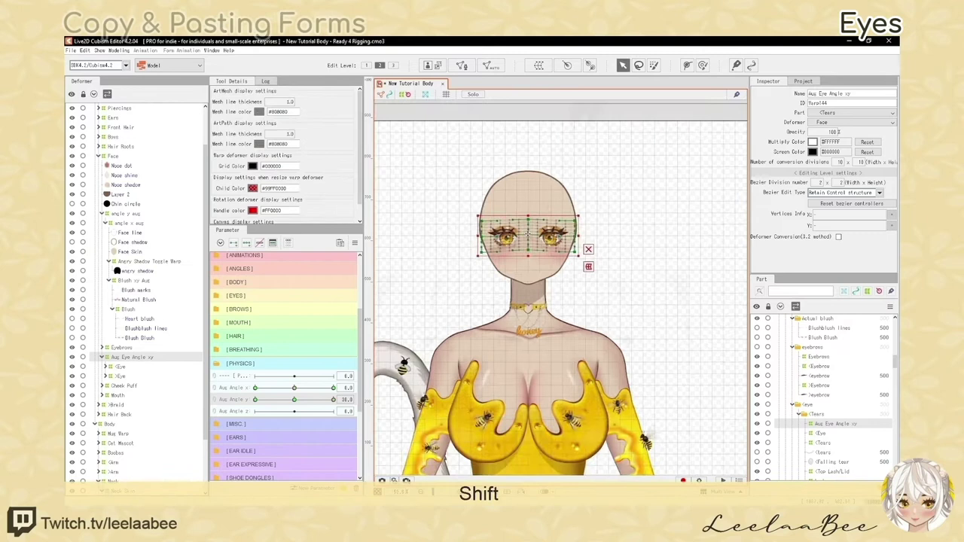
scroll(527, 279, "up", 3)
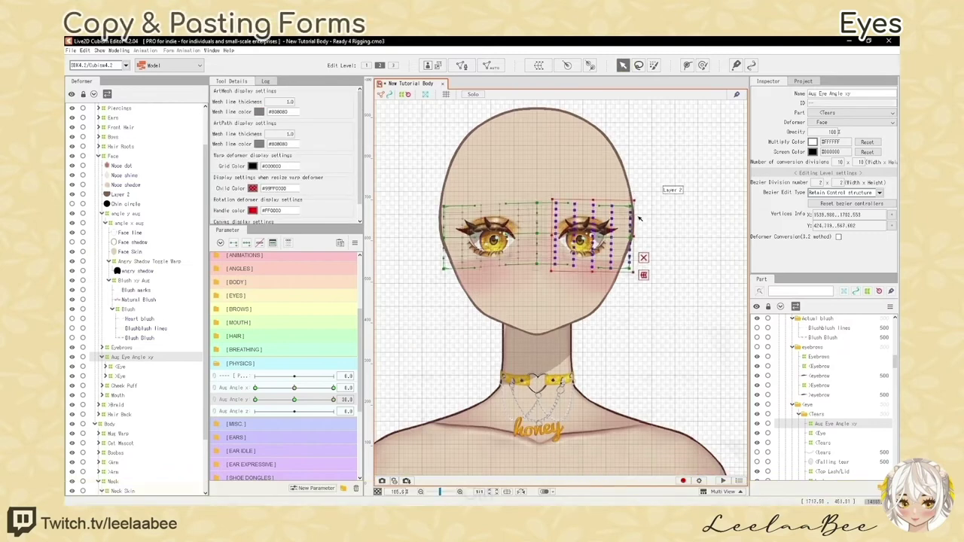
key("shift+h")
Shape the eye warp at Aug Angle x 30, y -30 with the Deform Brush at about 457 px and preview the movement
key("h")
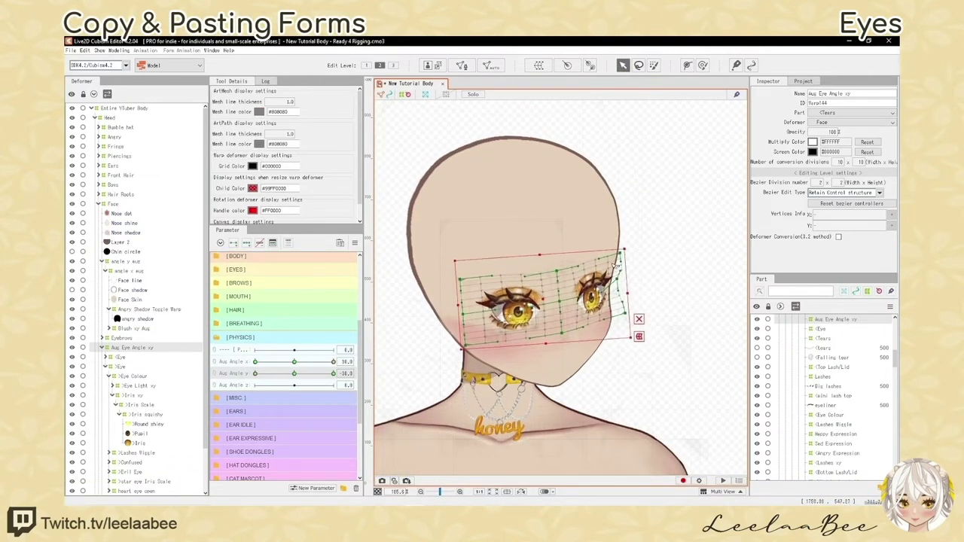
key("b")
key("shift+h")
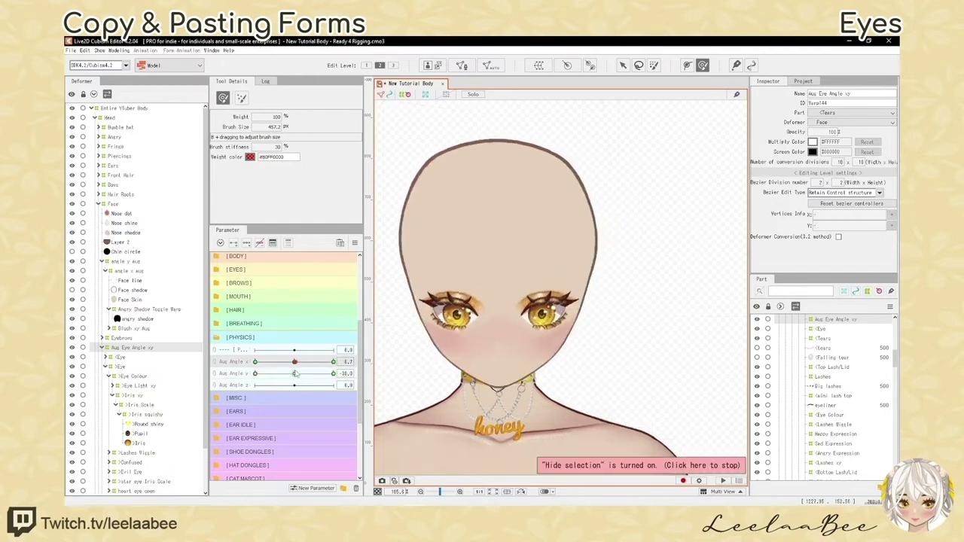
scroll(400, 339, "down", 2)
left_click_drag(300, 376, 336, 379)
Adjust the eye warp for Aug Angle x -30 with the Deform Brush at about 266 px and check the raised corner pose
key("v")
key("h")
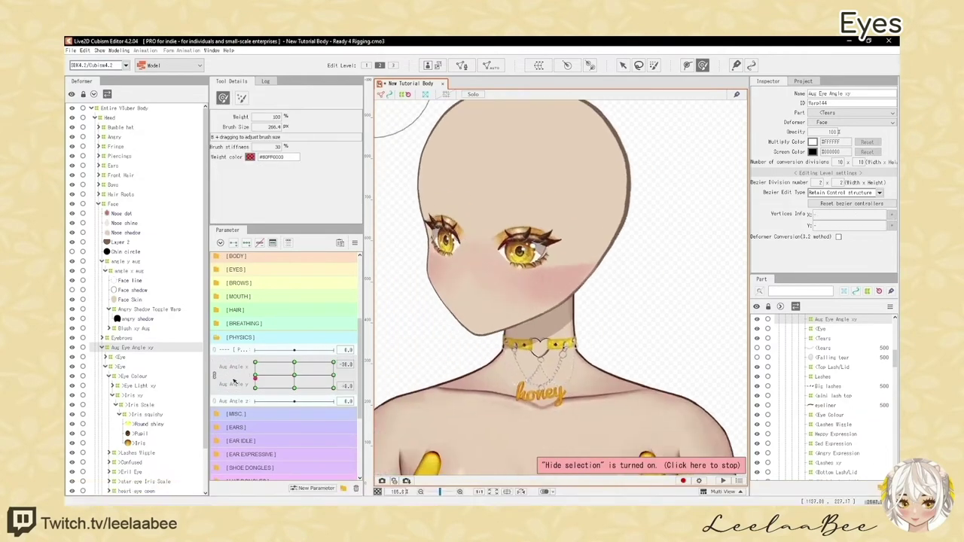
scroll(431, 199, "up", 3)
key("h")
scroll(461, 244, "up", 3)
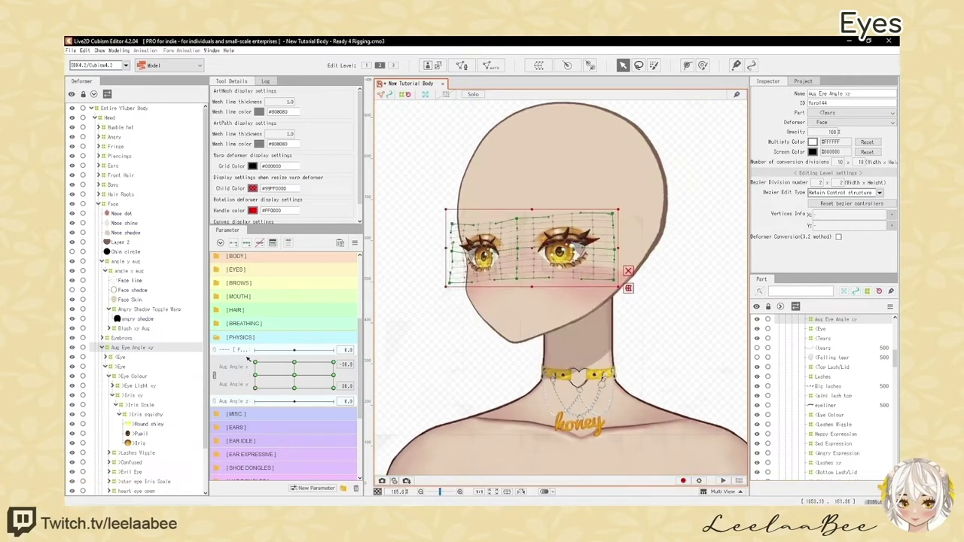
key("h")
left_click_drag(255, 376, 312, 337)
key("h")
key("h")
Reselect the Aug Eye Angle xy warp and adjust the points around the far eye at Aug Angle x 30, y 30
scroll(562, 301, "up", 3)
scroll(561, 301, "down", 5)
left_click(133, 328)
left_click(133, 348)
key("h")
scroll(561, 302, "up", 3)
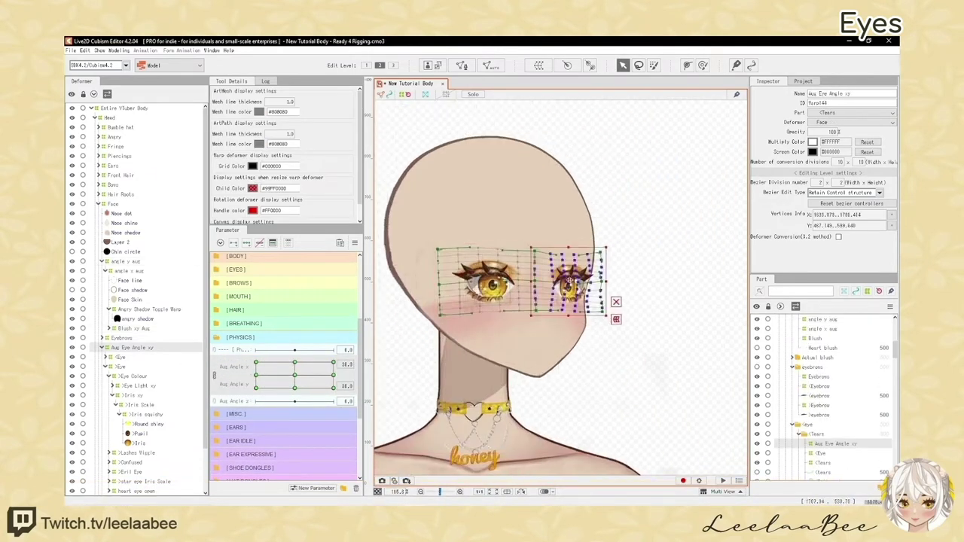
Check the eyes at Aug Angle x 30, y -30 with the warp hidden, and compare with the raised corner pose
scroll(561, 301, "down", 3)
left_click(215, 375)
left_click(214, 367)
key("h")
left_click_drag(334, 389, 361, 396)
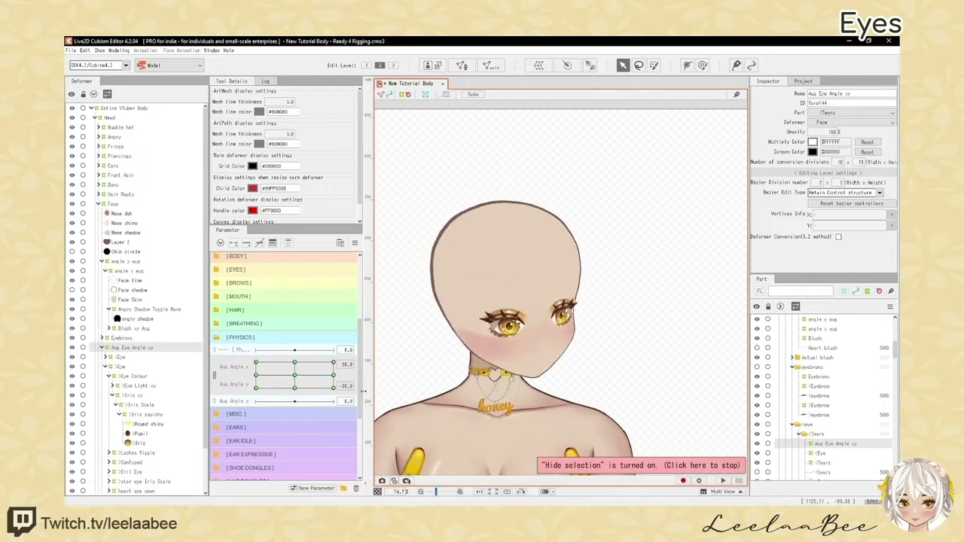
key("h")
left_click_drag(538, 264, 598, 324)
left_click_drag(334, 389, 484, 335)
Refine the far eye's warp points at Aug Angle x 30, y 30, repeatedly hiding the warp to compare the eye with the face
key("h")
scroll(565, 321, "up", 2)
scroll(564, 321, "up", 2)
scroll(573, 278, "down", 1)
key("h")
key("h")
scroll(527, 304, "down", 3)
key("h")
key("h")
scroll(520, 320, "up", 2)
key("h")
key("h")
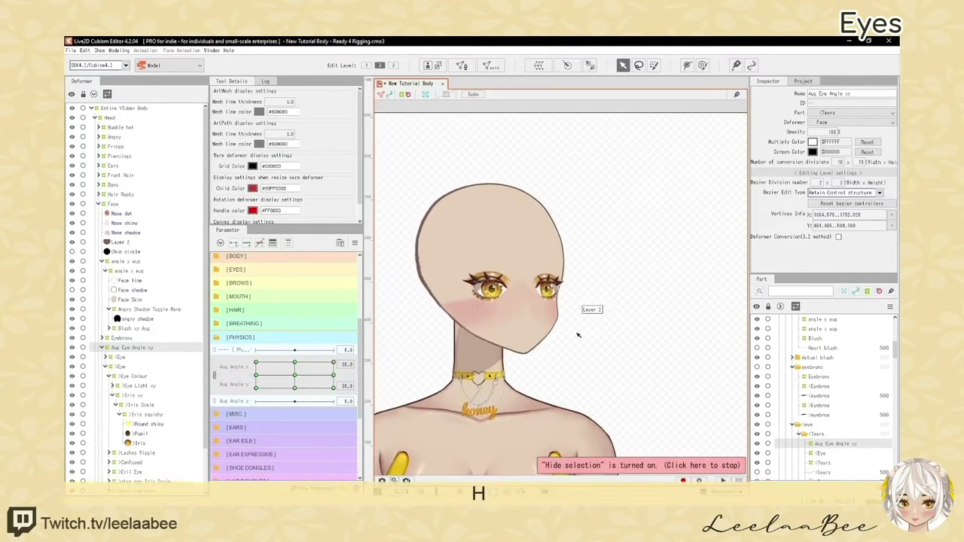
Preview the finished eye motion at Aug Angle x 30 between the raised and lowered head poses
scroll(577, 333, "down", 1)
mouse_move(334, 362)
left_mouse_down()
mouse_move(354, 393)
mouse_move(334, 375)
left_mouse_up()
scroll(561, 279, "up", 2)
key("h")
key("h")
scroll(613, 271, "down", 3)
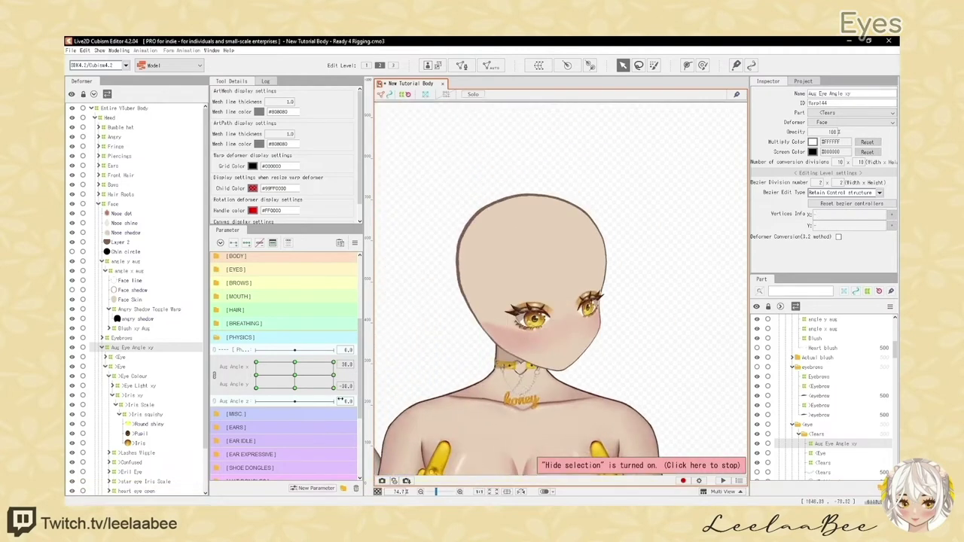
scroll(572, 287, "up", 2)
Create a parent warp deformer for Eyebrows named Aug Eyebrow xy, with 2 × 2 Bezier and 5 × 5 conversion divisions
left_click(106, 339)
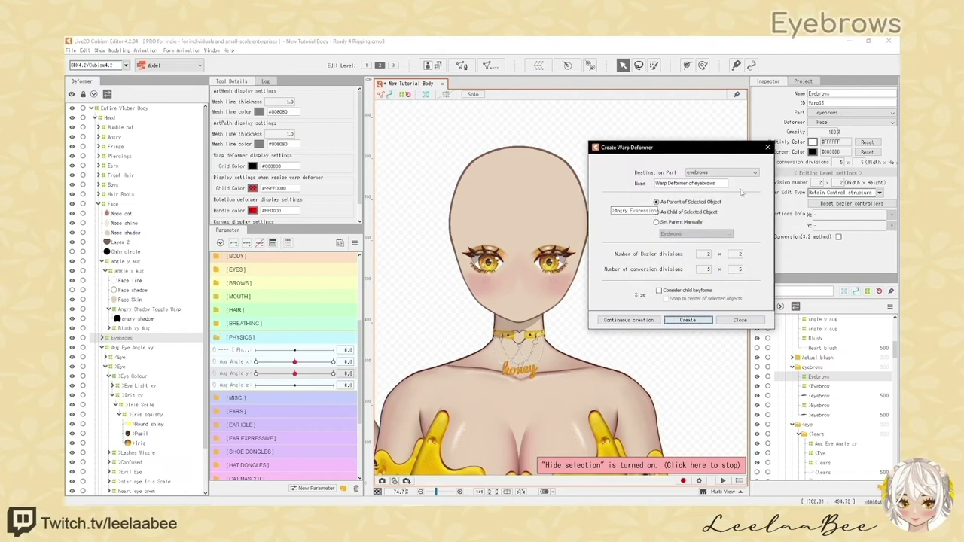
type("Eyebrow")
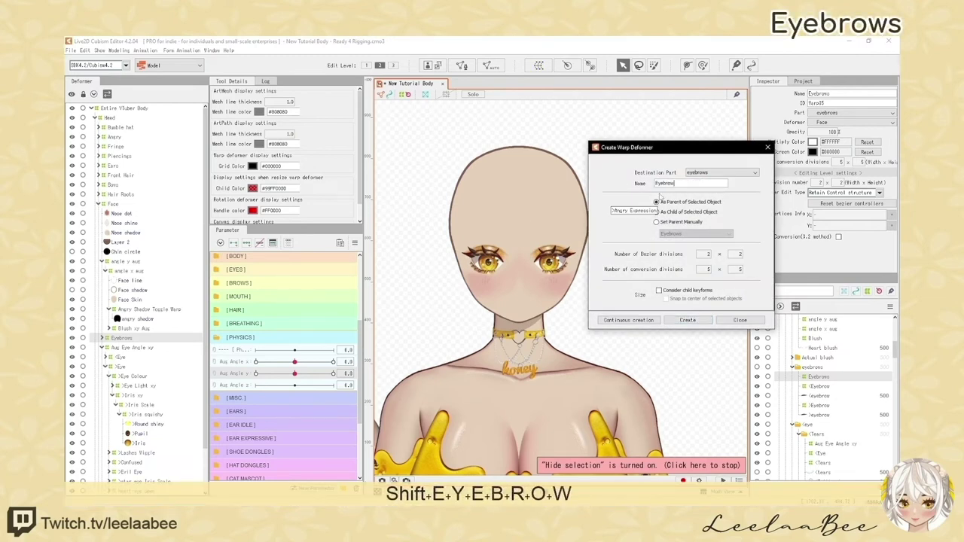
type("Aug")
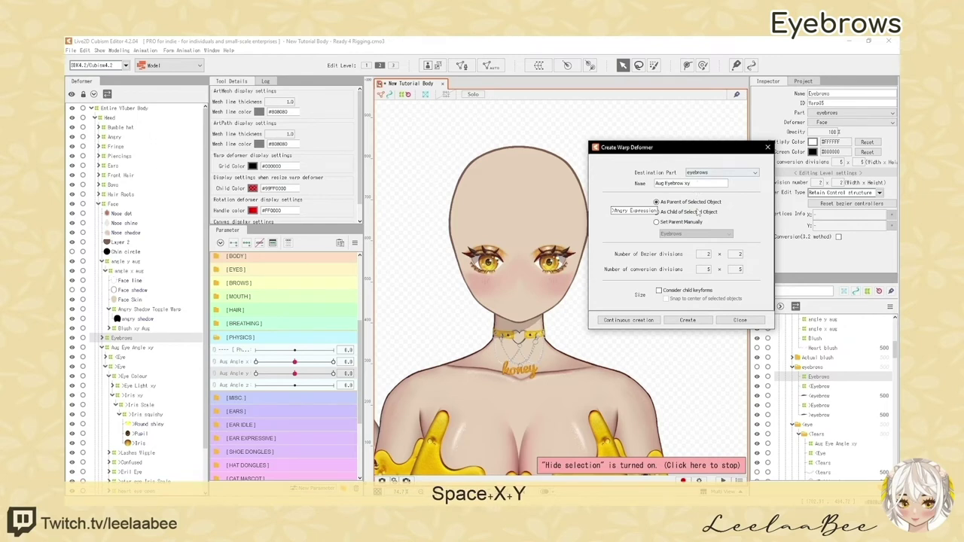
left_click(688, 320)
Add three keyforms to both Aug Angle x and Aug Angle y for the Aug Eyebrow xy warp
key("shift")
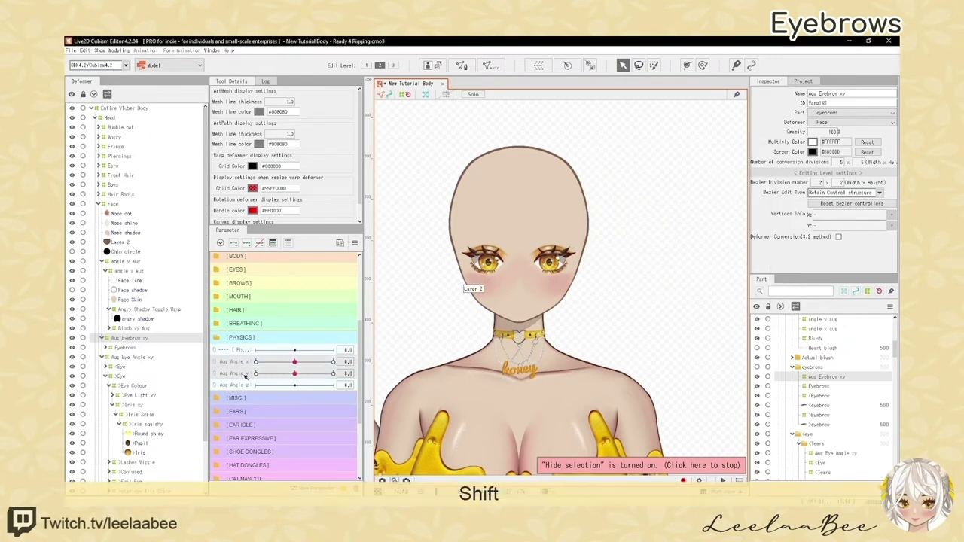
scroll(547, 259, "down", 2)
scroll(531, 249, "up", 2)
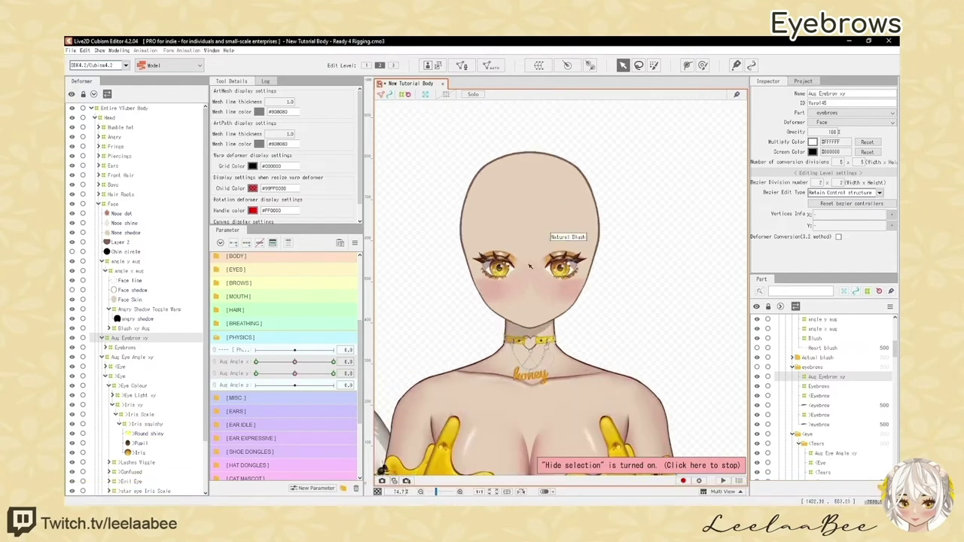
scroll(522, 251, "up", 2)
scroll(521, 251, "down", 2)
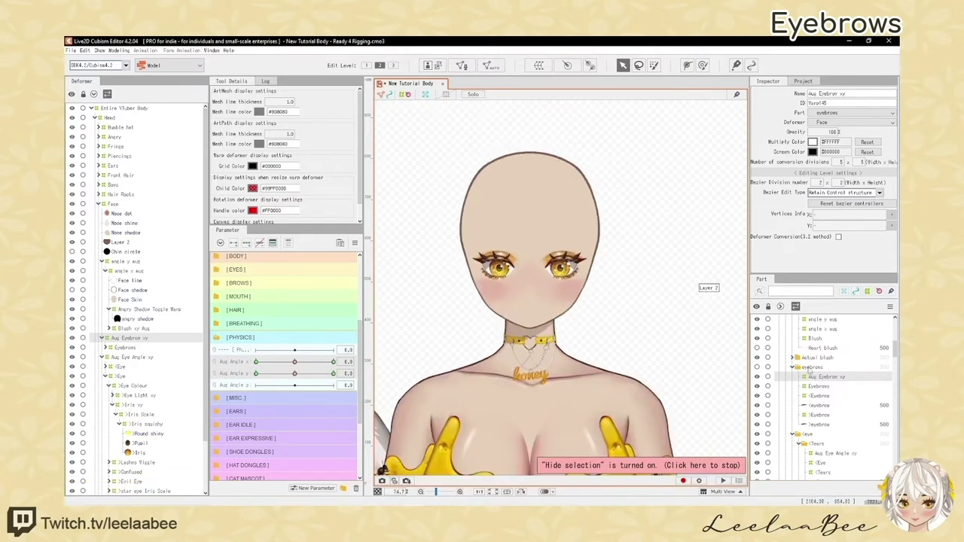
At Aug Angle x 30, shift the Aug Eyebrow xy warp toward the far side of the face and tilt its far end upward
scroll(576, 275, "down", 2)
scroll(558, 264, "up", 2)
key("h")
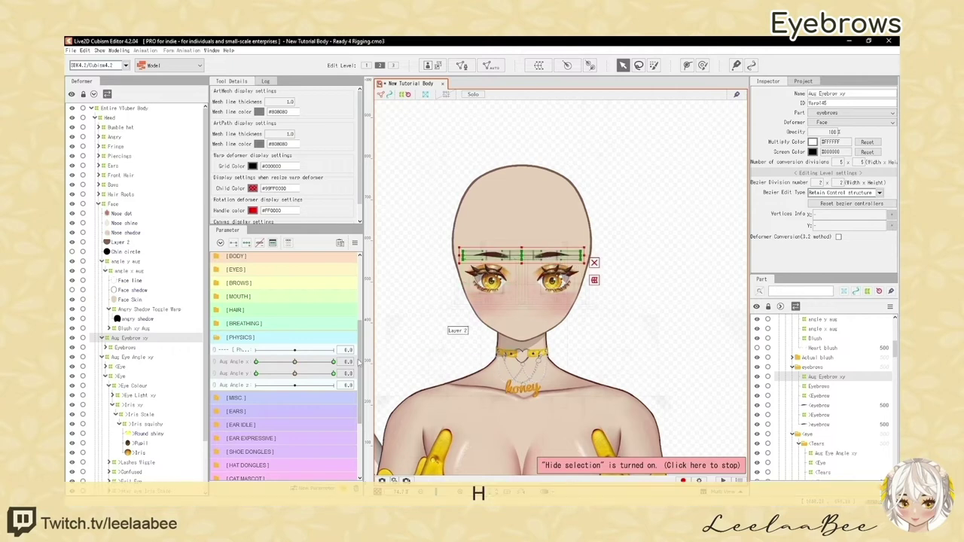
left_click_drag(295, 362, 502, 296)
left_click_drag(519, 257, 558, 256)
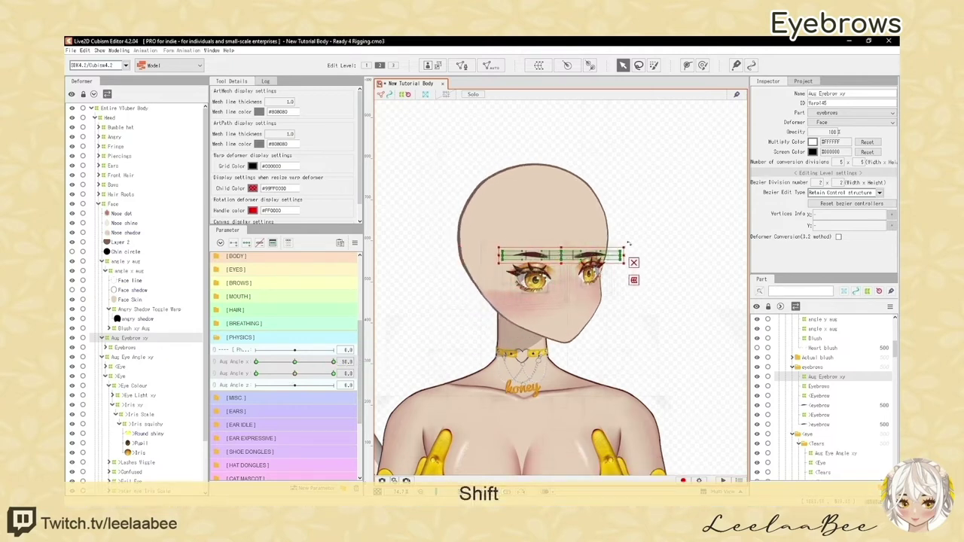
left_click_drag(333, 362, 362, 356)
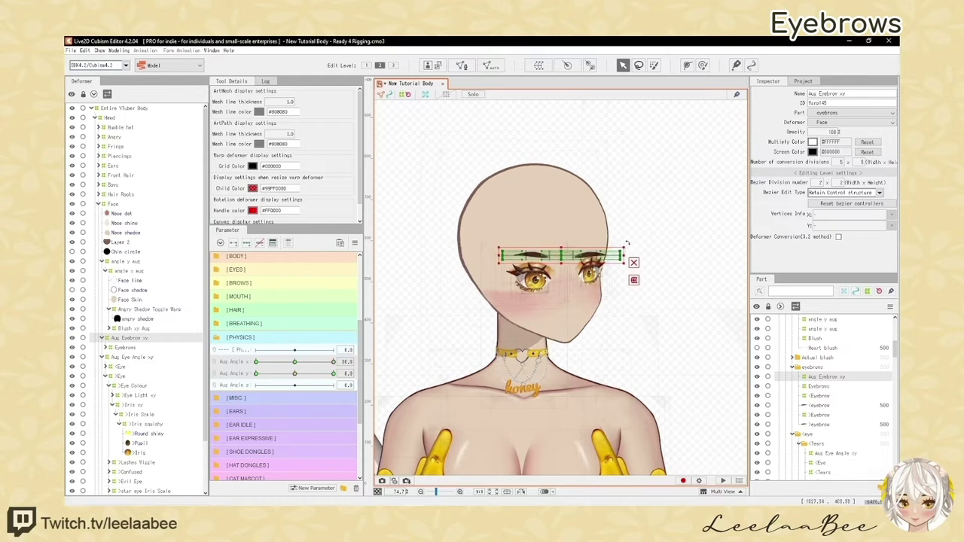
left_click_drag(561, 256, 561, 251)
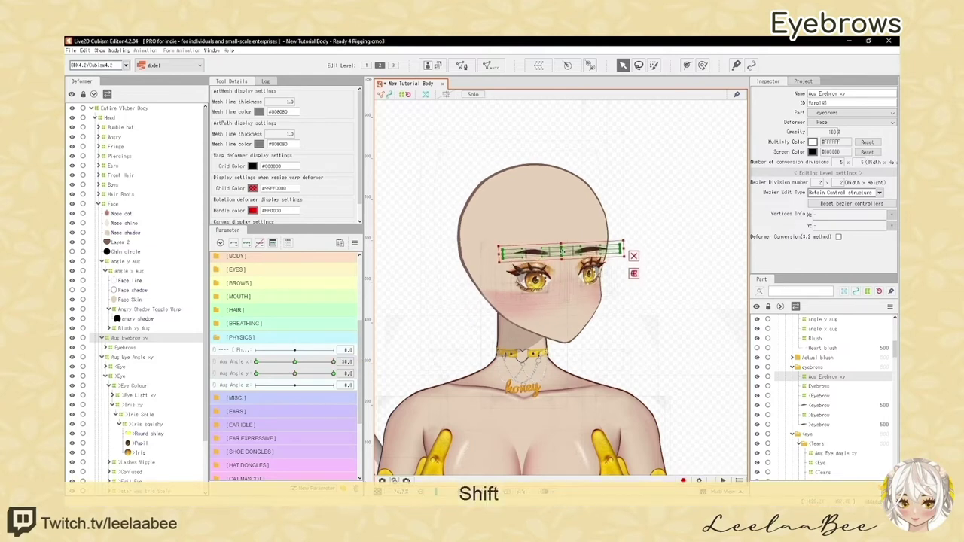
Preview the eyebrow motion along Aug Angle x up to 30, hiding and showing the warp to judge the brows' placement
key("shift+h")
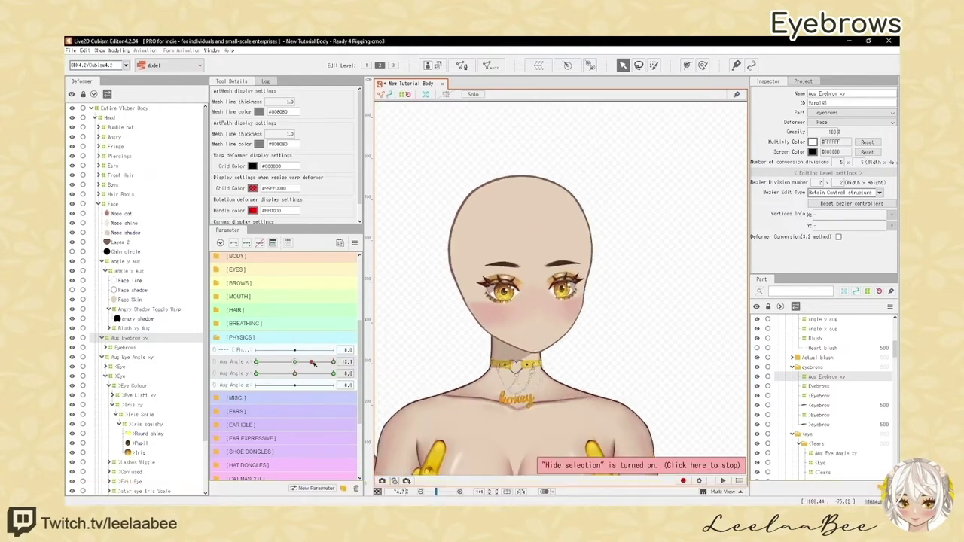
key("shift+h")
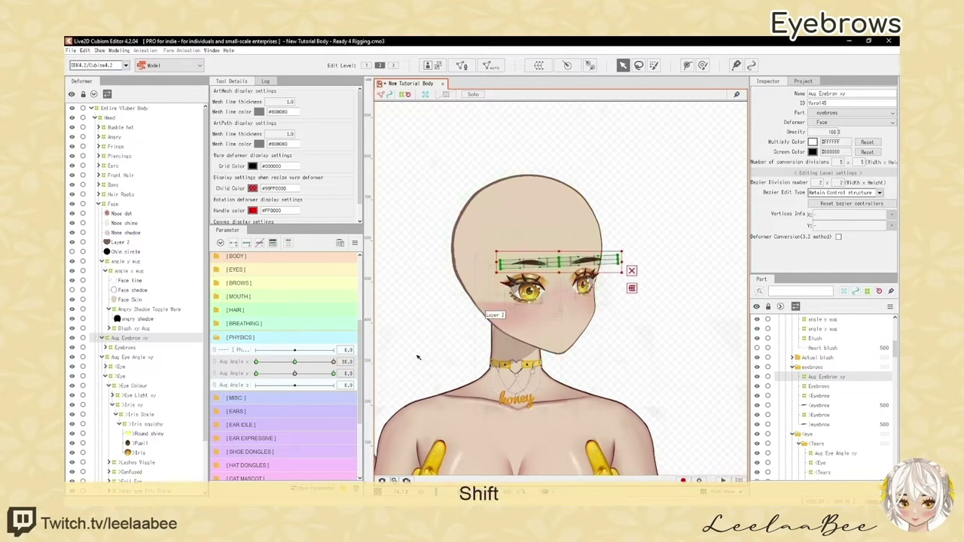
key("shift+h")
key("shift+h")
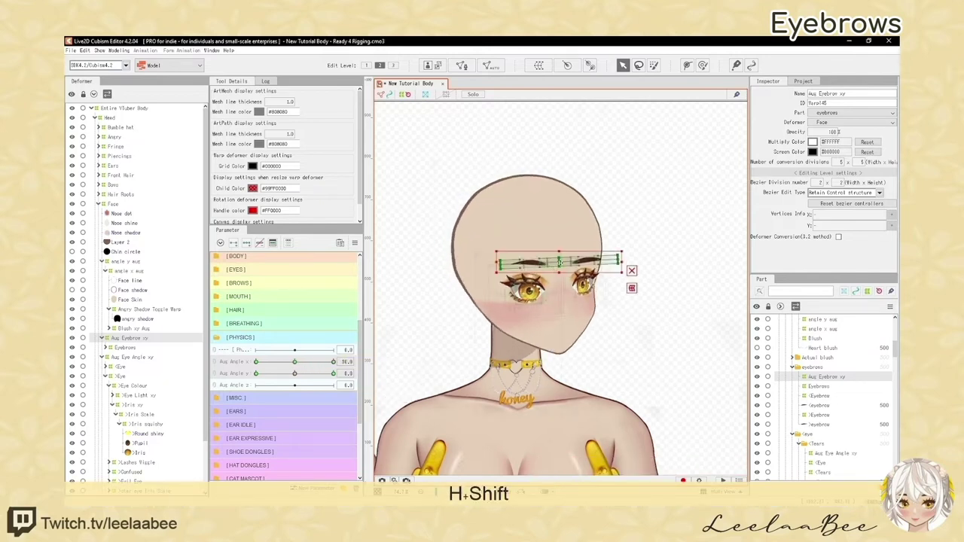
key("shift+h")
Brush-select the far eyebrow's warp points at Aug Angle x 30, adjust their position, and check the brow against the face with the warp hidden
scroll(611, 245, "up", 3)
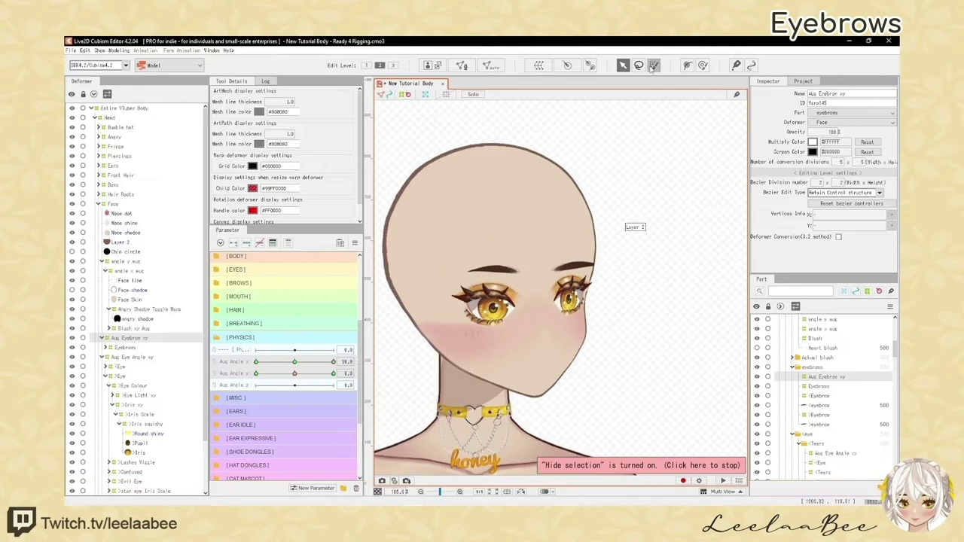
key("b")
key("h")
left_click_drag(621, 263, 611, 263)
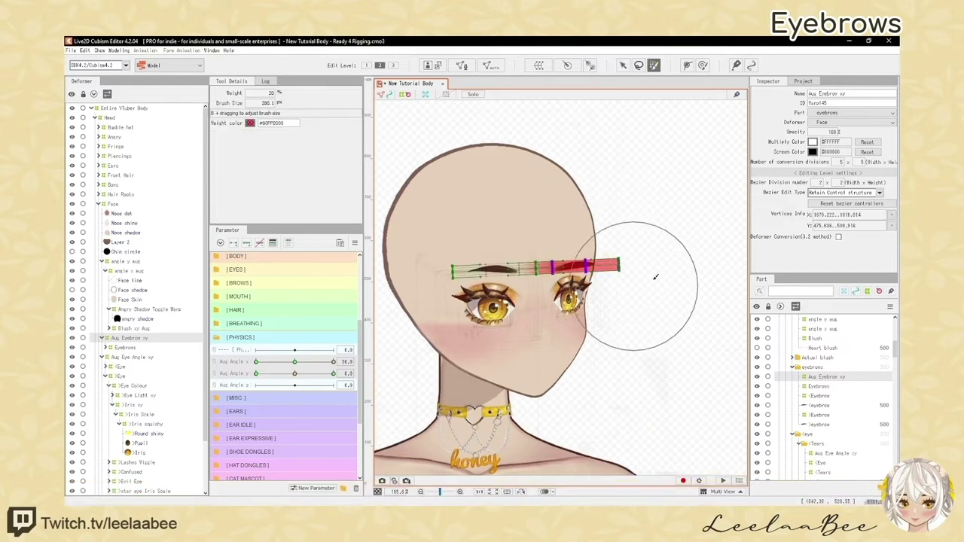
left_click(623, 65)
scroll(629, 232, "up", 2)
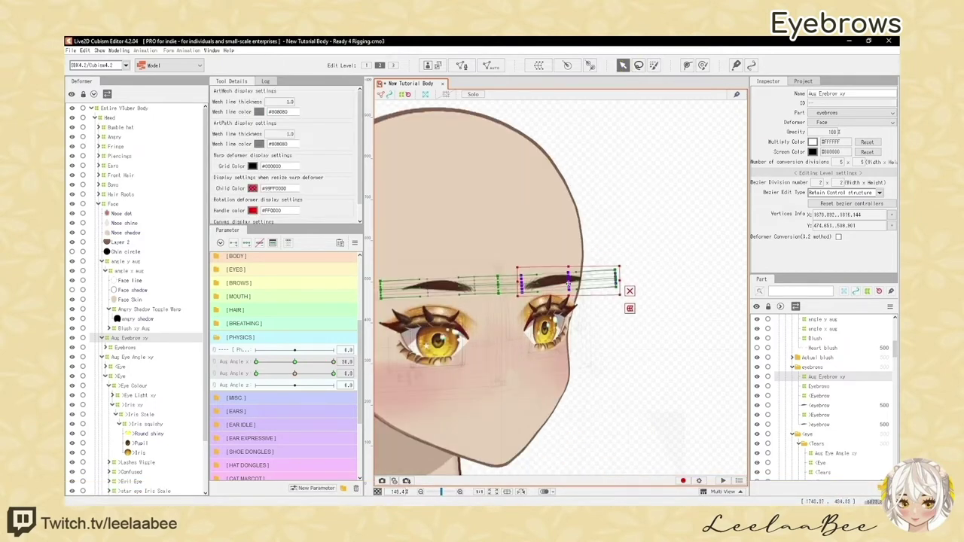
key("shift+h")
scroll(566, 286, "down", 3)
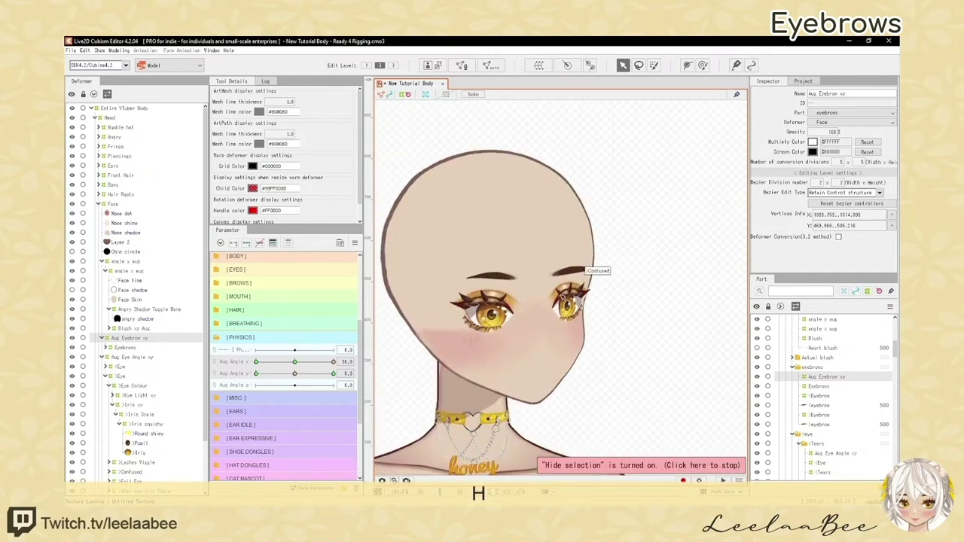
left_click_drag(294, 363, 348, 372)
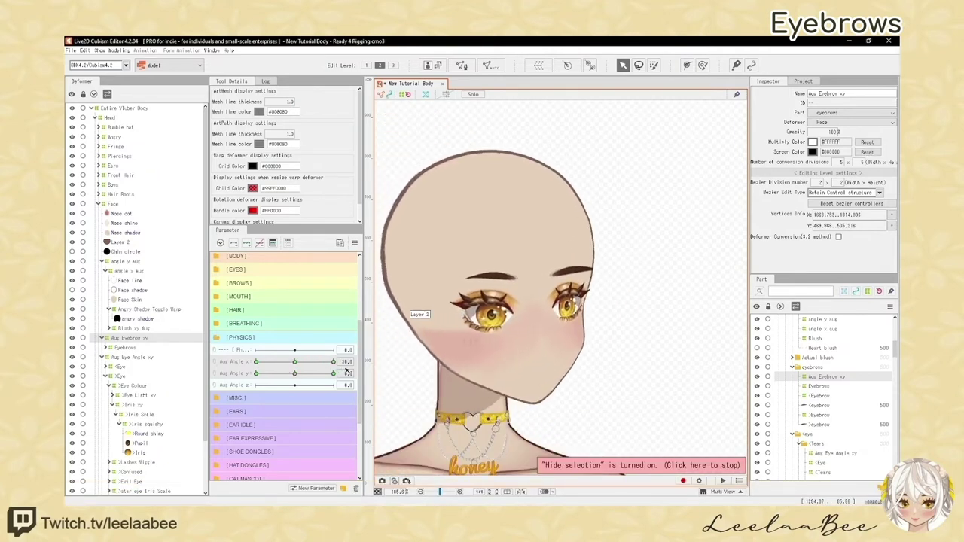
Set the Aug Eyebrow xy warp's conversion divisions to 10 in height, with the Deform Brush active
left_click(703, 65)
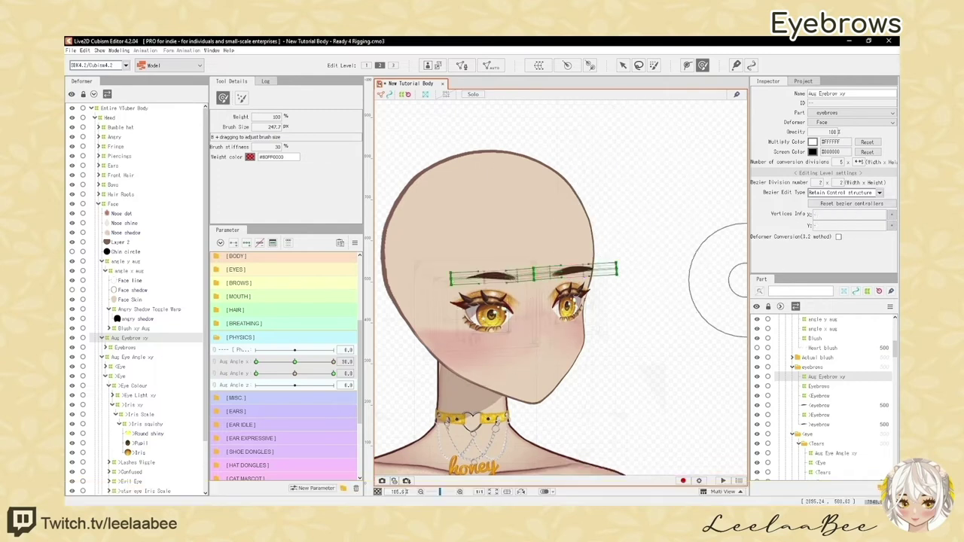
type("10")
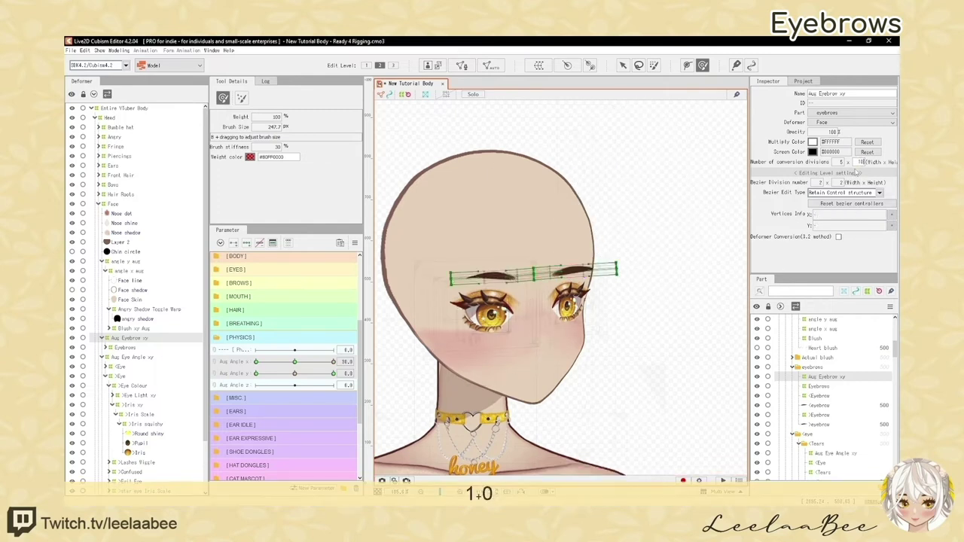
Try 10 as the conversion division width and pull the Aug Eyebrow xy warp's far end inward at Aug Angle x 30
left_click(839, 163)
type("10-")
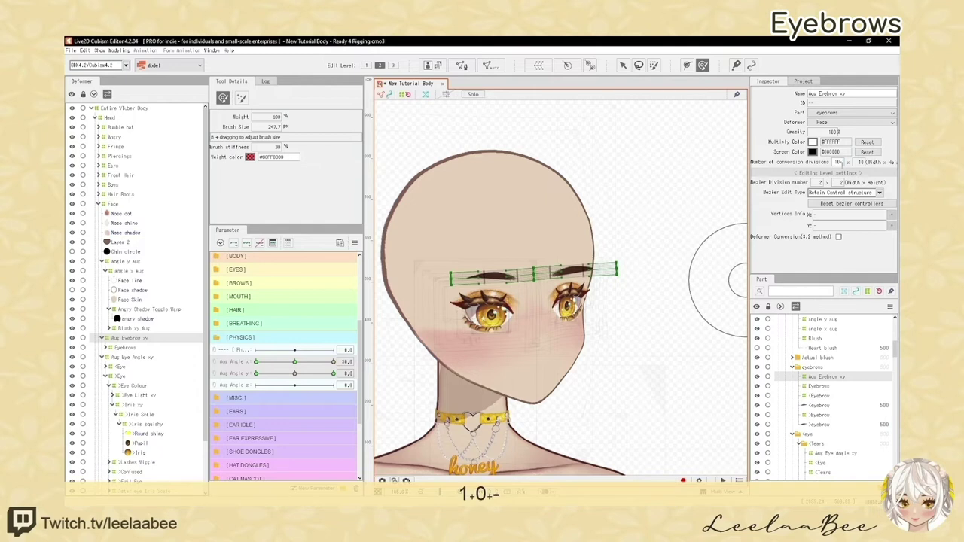
scroll(646, 241, "up", 5)
scroll(603, 301, "down", 5)
scroll(710, 284, "up", 2)
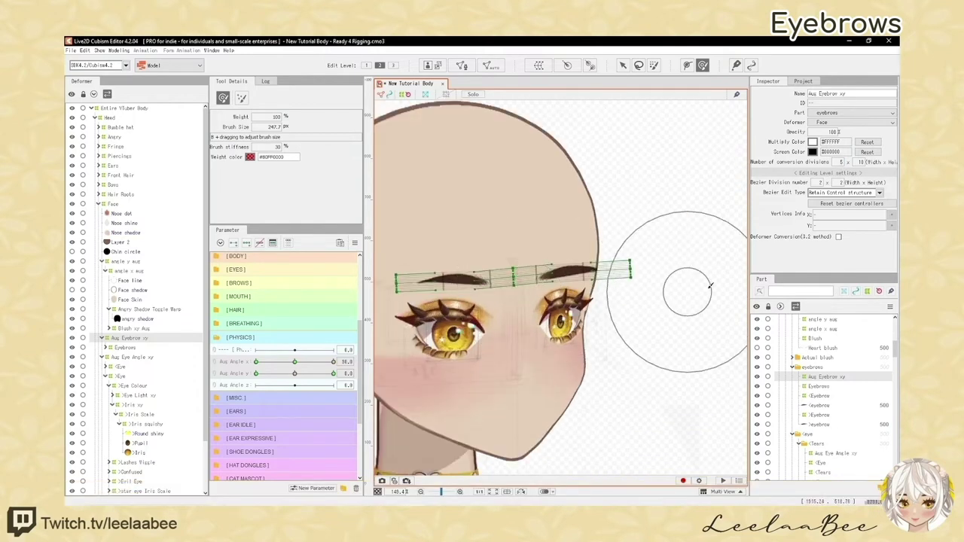
left_click_drag(623, 269, 605, 269)
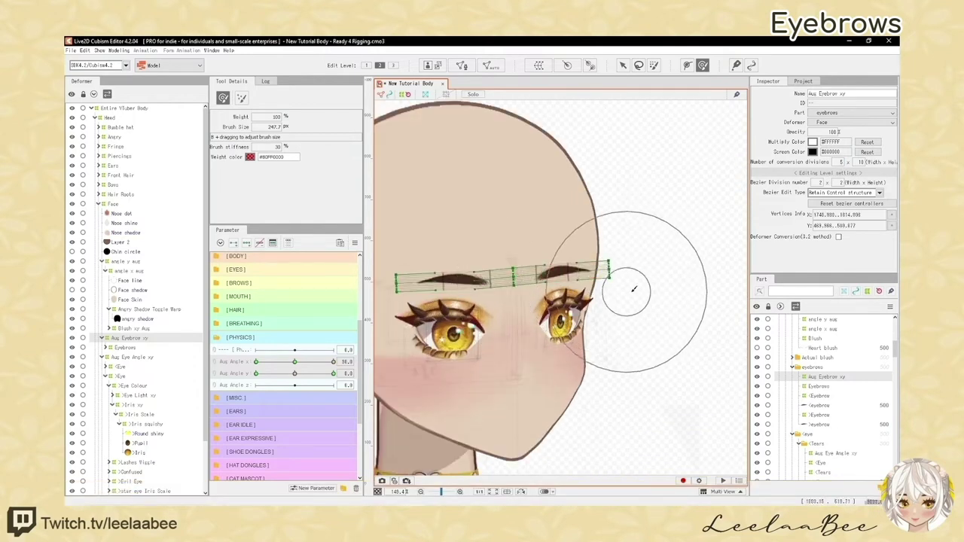
Preview the eyebrows between Aug Angle x 0 and 30, comparing the face with the selection shown and hidden
scroll(642, 260, "down", 3)
key("h")
mouse_move(333, 362)
left_mouse_down()
mouse_move(312, 362)
mouse_move(336, 362)
left_mouse_up()
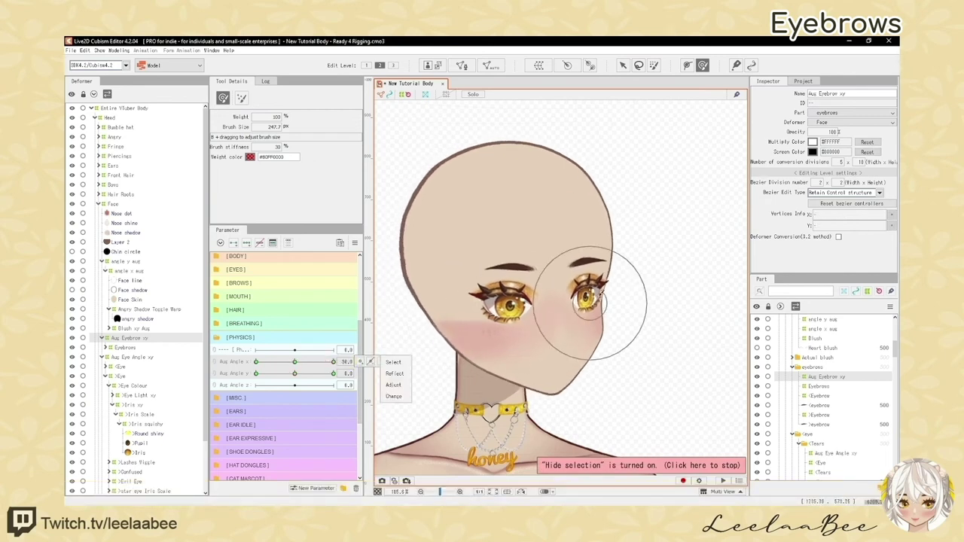
left_click(296, 366)
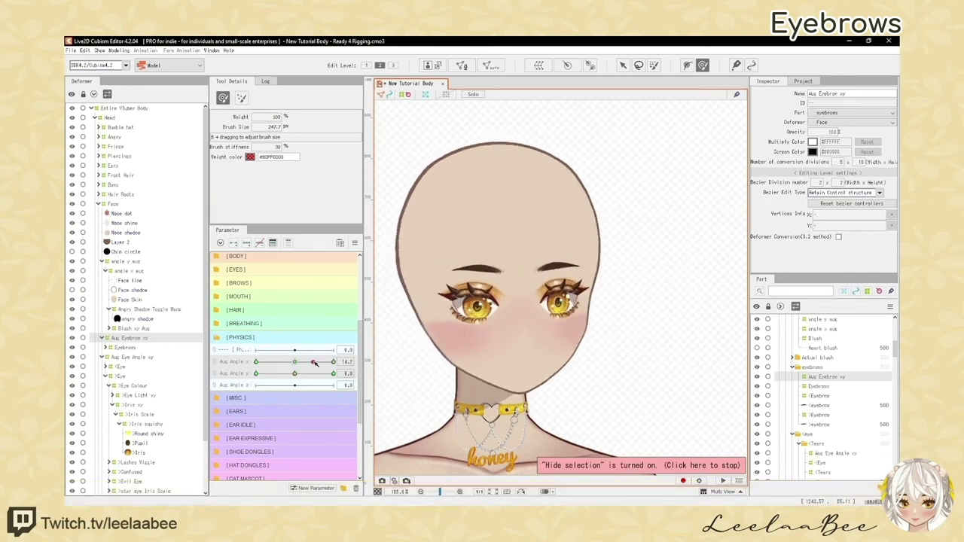
mouse_move(296, 365)
left_mouse_down()
mouse_move(343, 365)
mouse_move(294, 364)
mouse_move(334, 371)
left_mouse_up()
key("h")
key("h")
left_click(623, 65)
key("h")
scroll(572, 256, "up", 4)
scroll(570, 259, "down", 4)
key("h")
left_click(703, 65)
key("v")
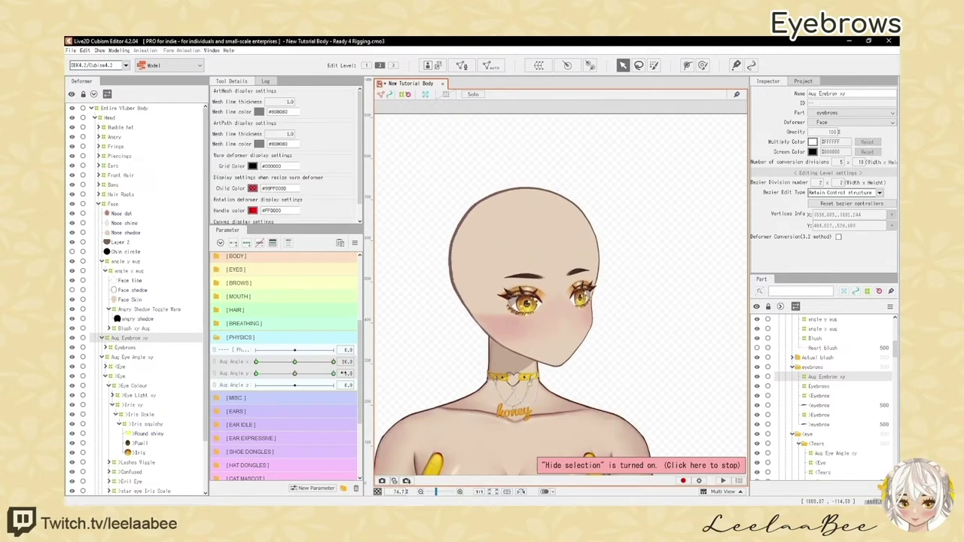
Return Aug Angle x to 0 and reflect its eyebrow motion to the opposite side with Reflect Motion
mouse_move(333, 363)
left_mouse_down()
mouse_move(300, 373)
mouse_move(334, 381)
mouse_move(323, 366)
mouse_move(330, 372)
mouse_move(231, 374)
mouse_move(334, 373)
mouse_move(295, 364)
left_mouse_up()
left_click(355, 243)
left_click(387, 306)
left_click(464, 356)
key("b")
scroll(520, 271, "up", 3)
key("v")
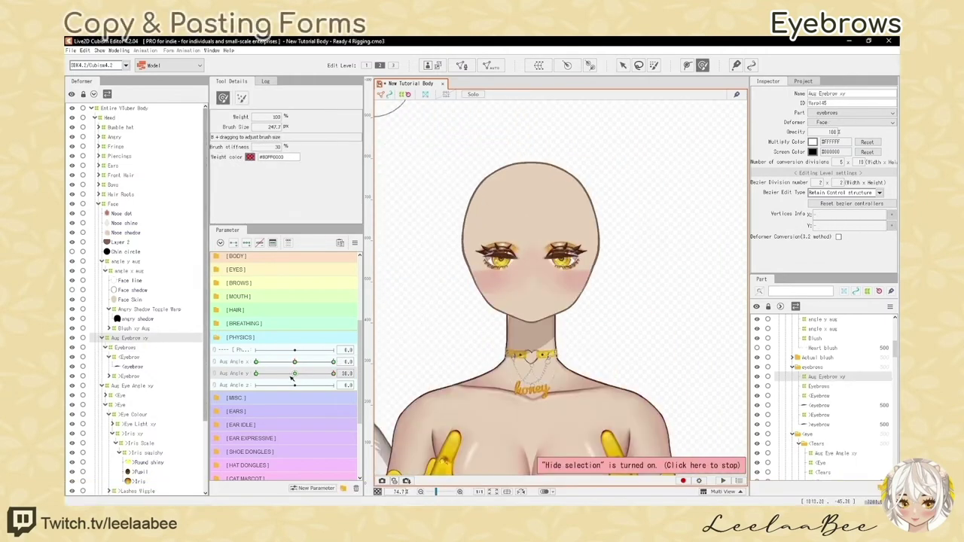
Copy the neutral eyebrow form for the Aug Angle y 30 pose and move the warp straight up above the eyes
key("ctrl+shift+c")
left_click_drag(297, 379, 333, 376)
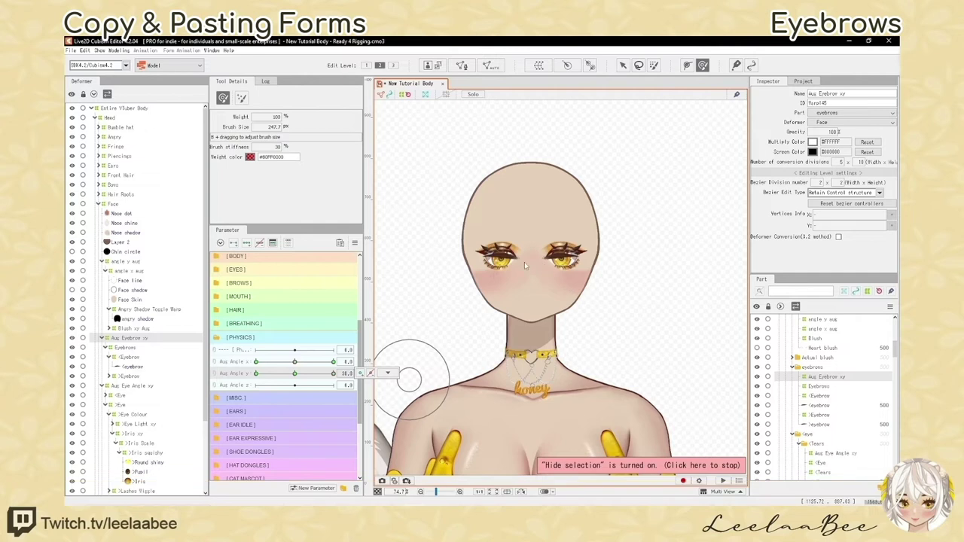
scroll(549, 274, "up", 2)
scroll(555, 261, "down", 2)
scroll(543, 267, "up", 2)
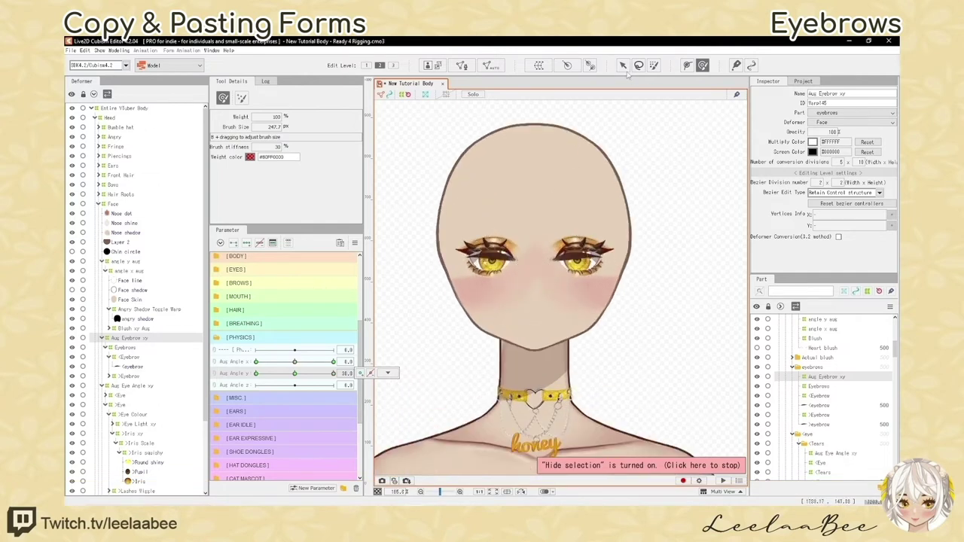
key("v")
key("ctrl+t")
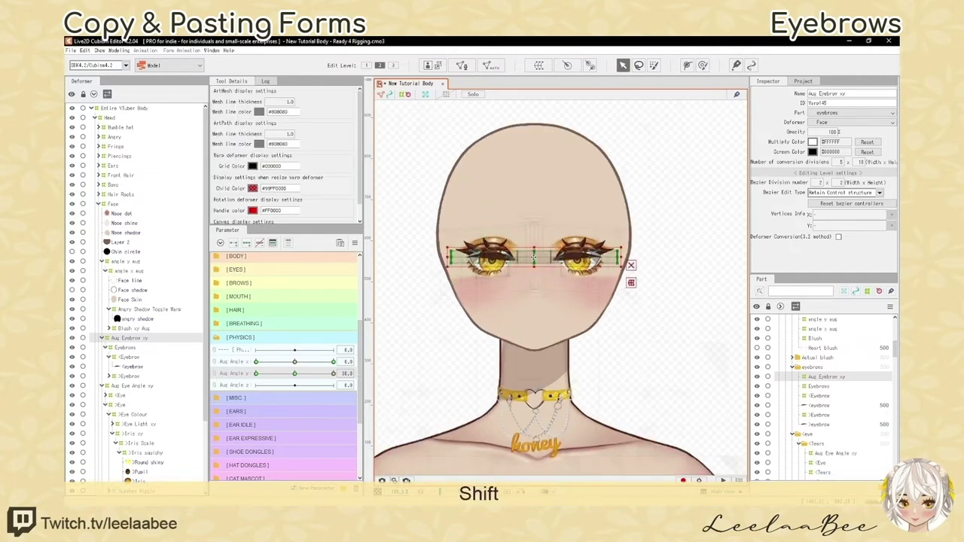
left_click_drag(536, 257, 535, 223)
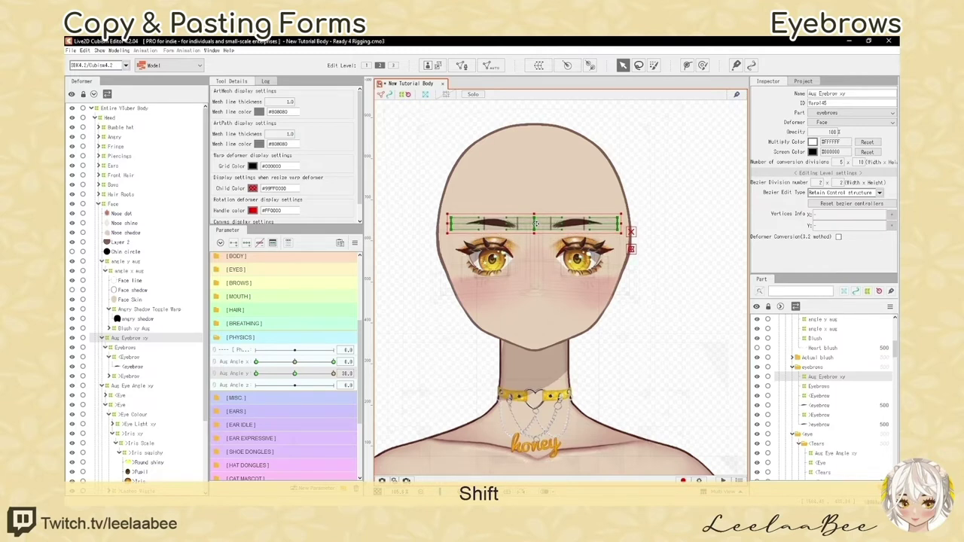
Pull both outer ends of the eyebrow warp down at Aug Angle y 30 with the deform brush
left_click_drag(296, 374, 336, 374)
key("b")
scroll(496, 281, "up", 2)
left_click_drag(437, 190, 437, 204)
left_click_drag(666, 198, 665, 209)
scroll(451, 225, "down", 2)
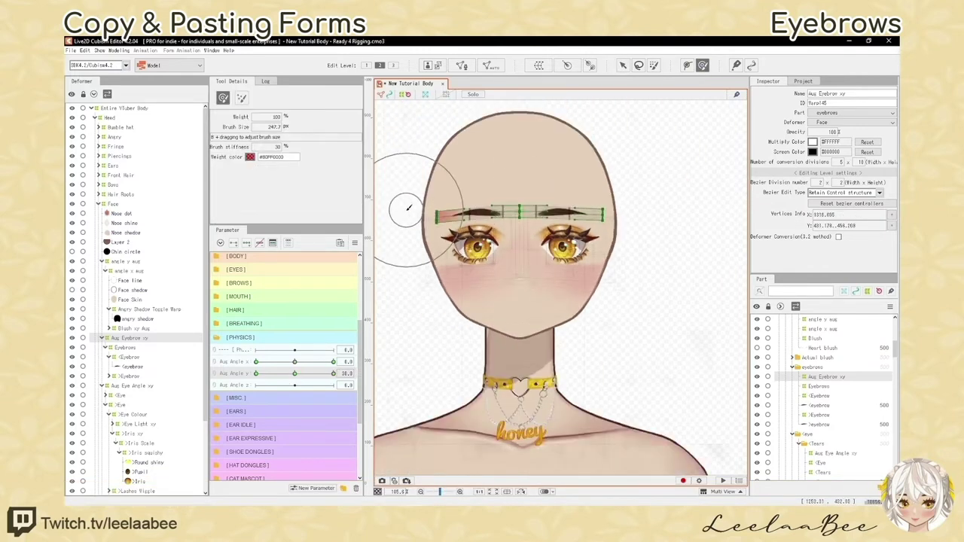
Check the Aug Angle y 30 eyebrow pose with the selection hidden and undo the last adjustments
key("ctrl+t")
mouse_move(333, 374)
left_mouse_down()
mouse_move(326, 375)
mouse_move(336, 374)
left_mouse_up()
key("ctrl+z")
key("h")
key("b")
key("h")
scroll(521, 275, "down", 2)
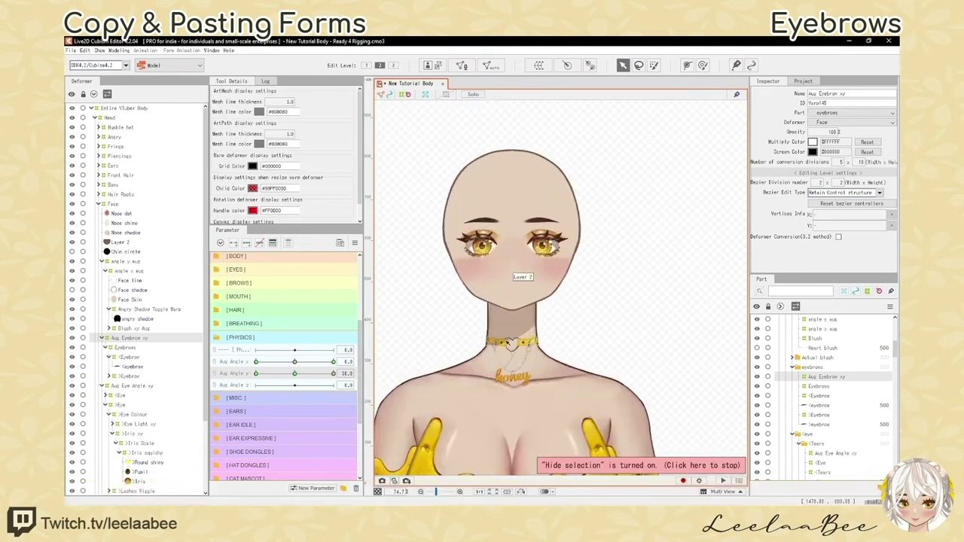
key("b")
scroll(520, 276, "up", 2)
key("ctrl+z")
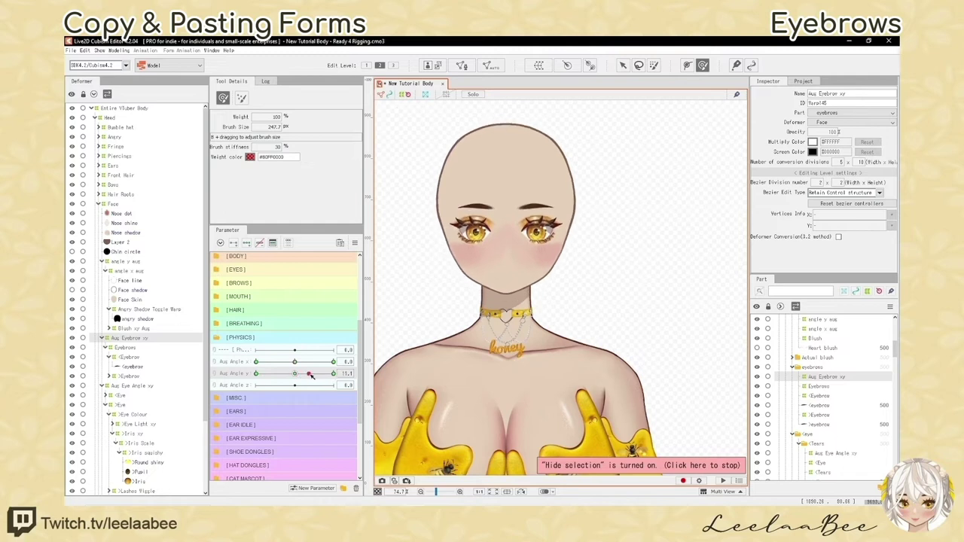
Copy the neutral eyebrow form for the Aug Angle y -30 pose and lower the warp toward the eyes
key("ctrl+shift+c")
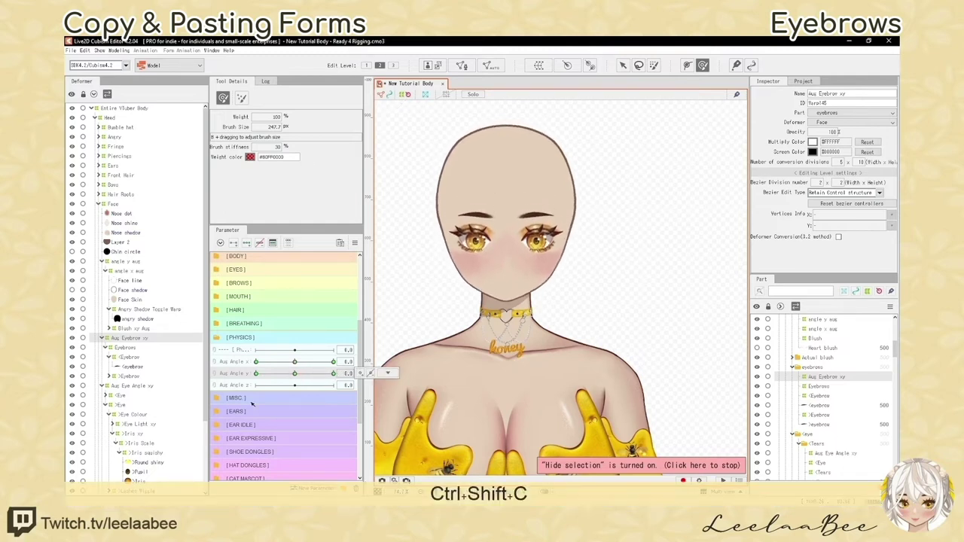
left_click(256, 374)
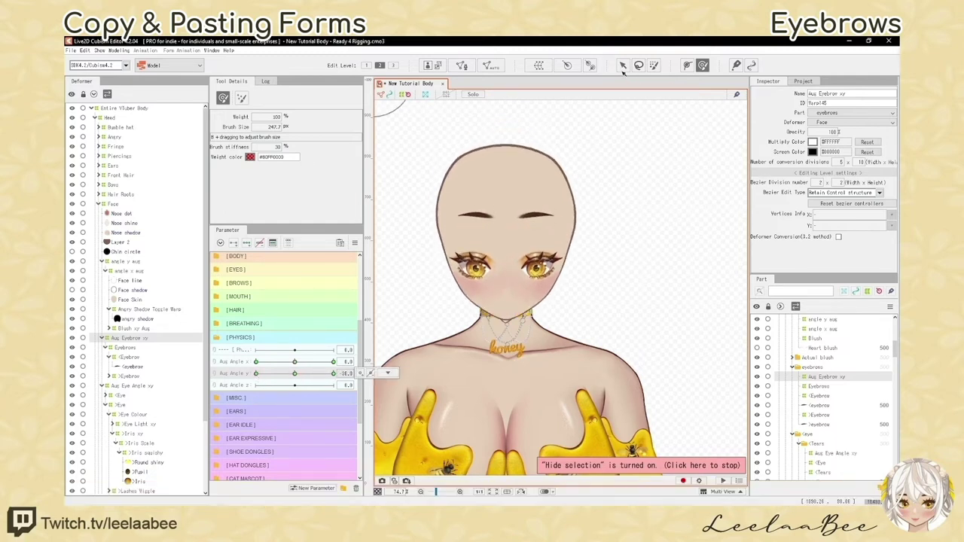
key("v")
key("shift+h")
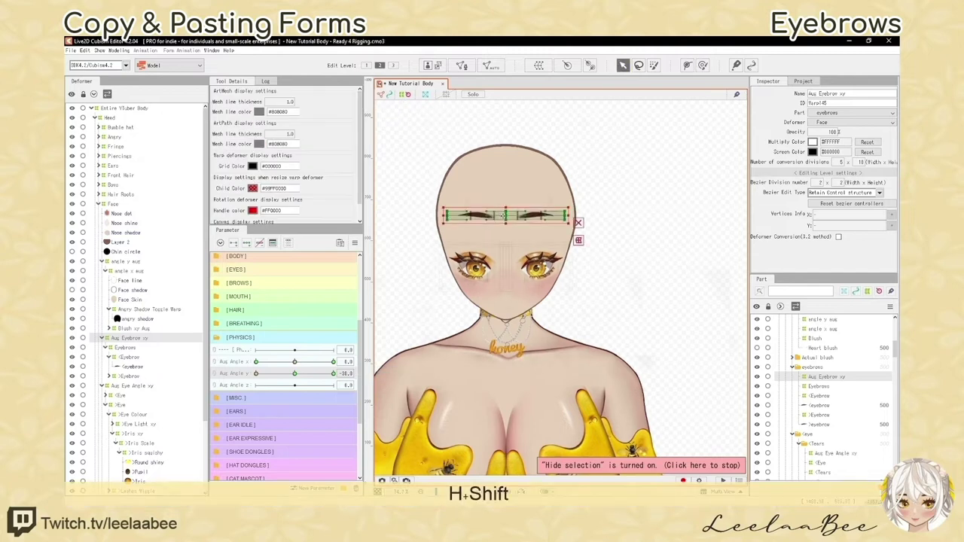
key("shift+h")
Preview the eyebrows through the Aug Angle y range and in combination with Aug Angle x 30
left_click(280, 374)
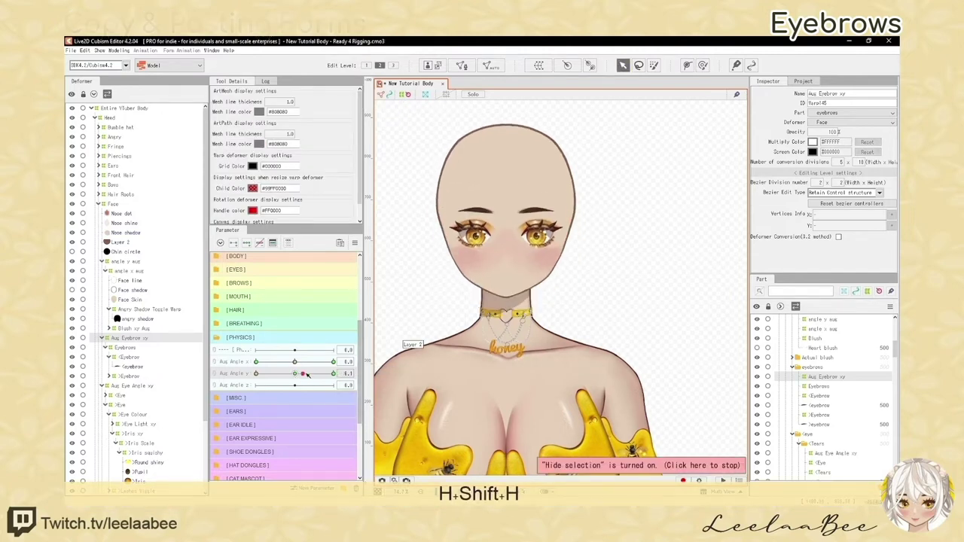
mouse_move(287, 387)
left_mouse_down()
mouse_move(247, 390)
mouse_move(296, 383)
left_mouse_up()
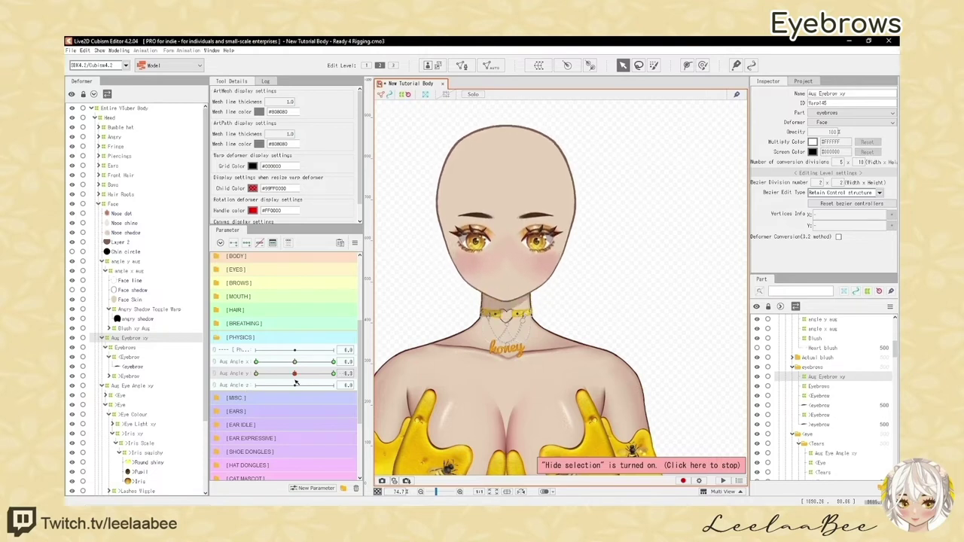
scroll(500, 258, "up", 5)
key("h")
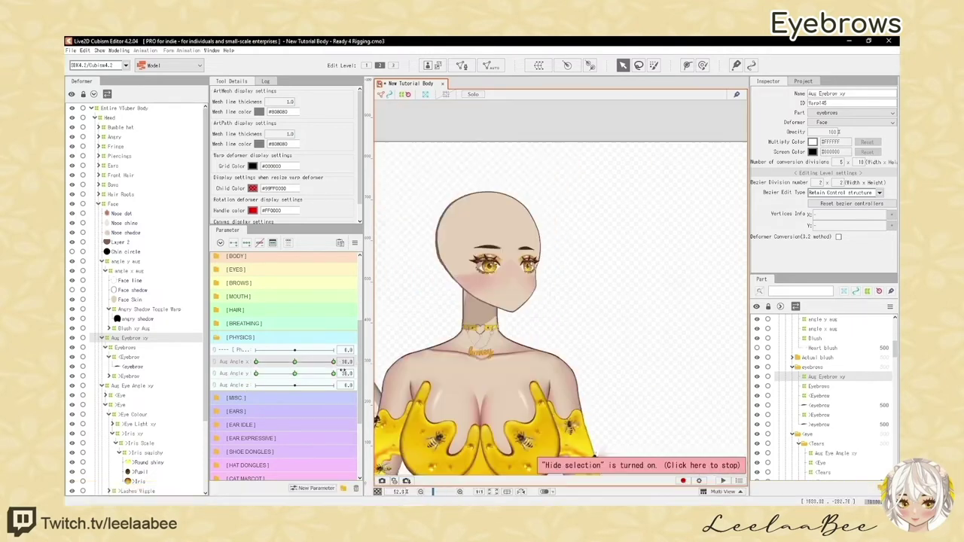
left_click_drag(334, 374, 293, 376)
Undo the misplaced eyebrow form at Aug Angle x 30, y -30 and fit the warp to the turned face
scroll(476, 270, "up", 5)
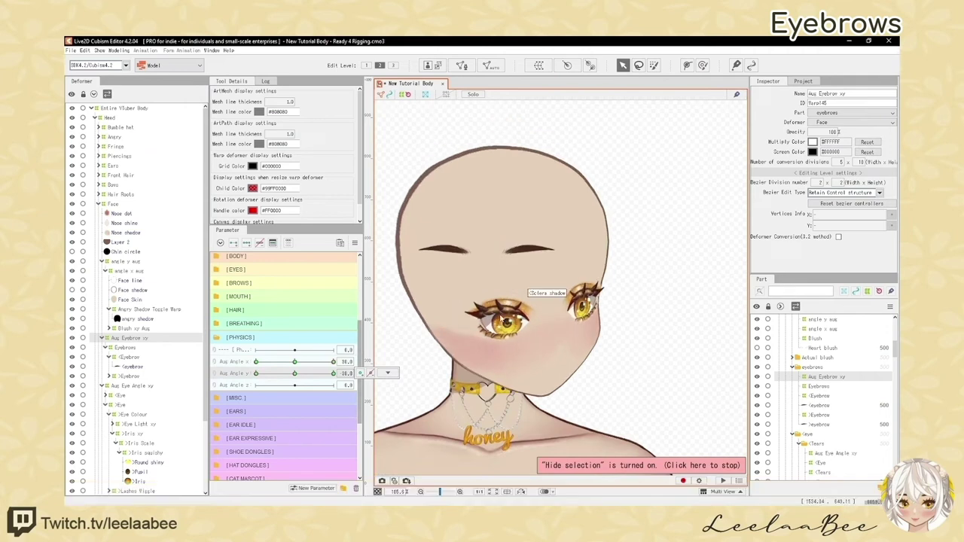
key("shift+h")
key("ctrl+z")
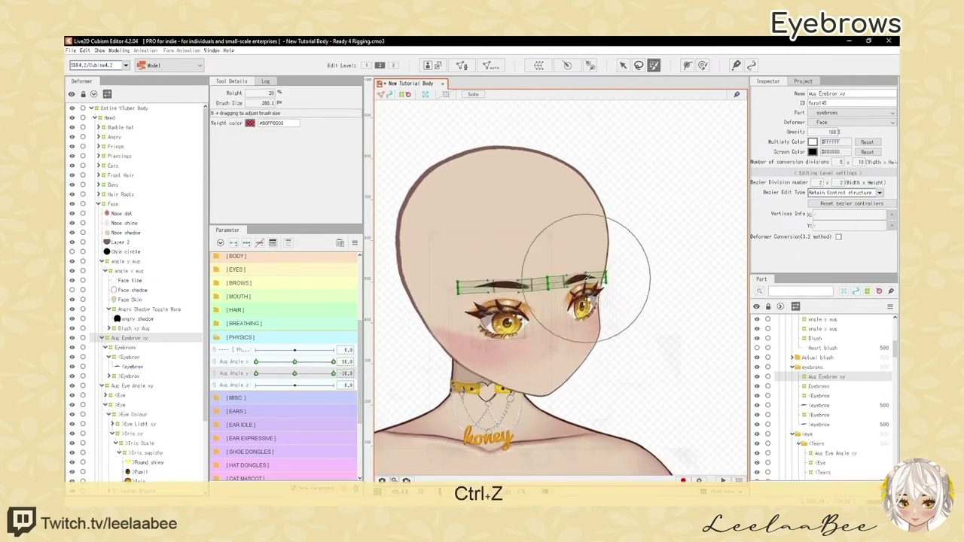
scroll(567, 275, "up", 2)
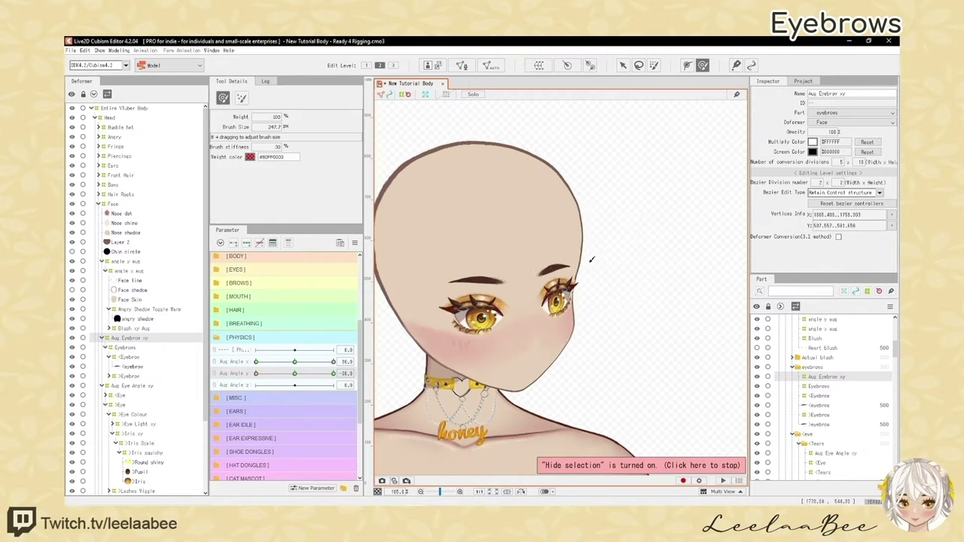
Sweep Aug Angle y up from -30 to check the eyebrow motion and open the parameter settings
left_click_drag(257, 375, 302, 379)
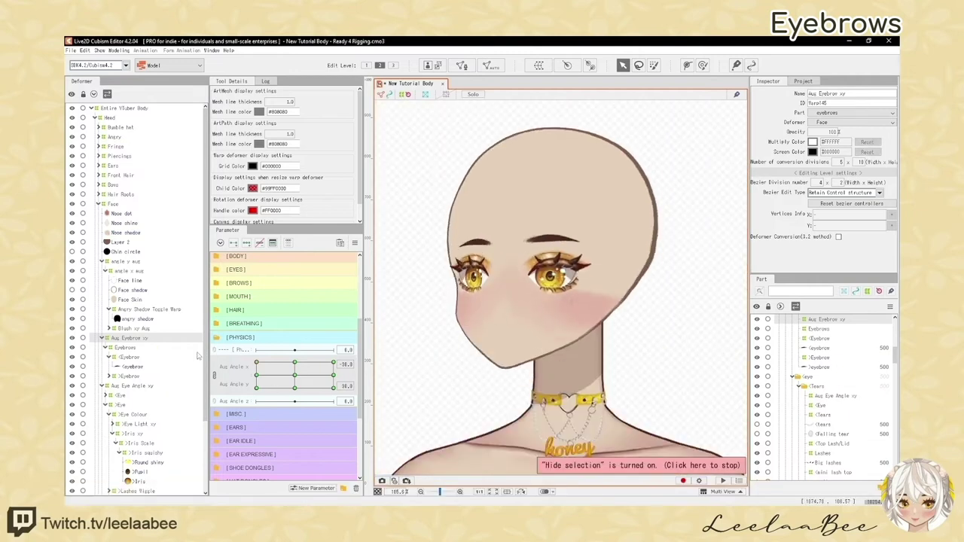
left_click(354, 243)
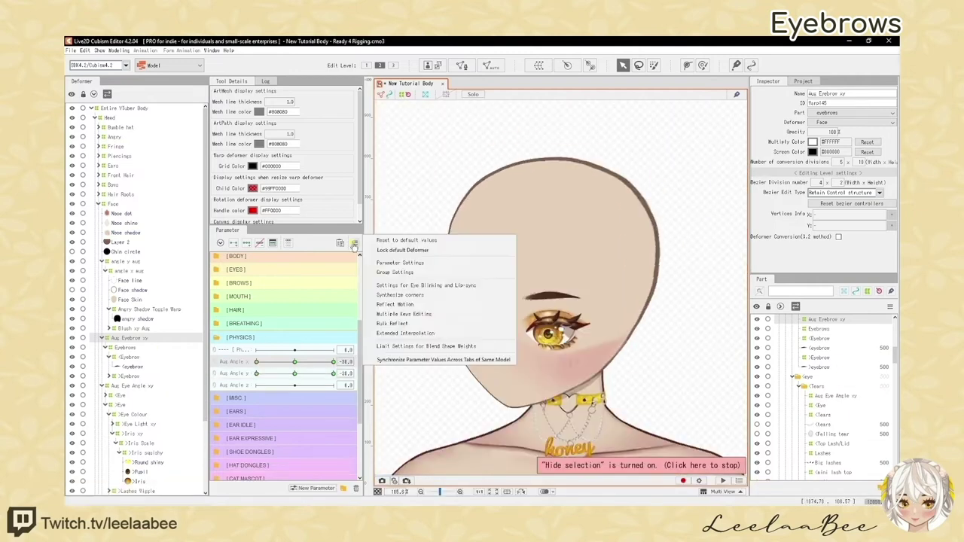
left_click(400, 262)
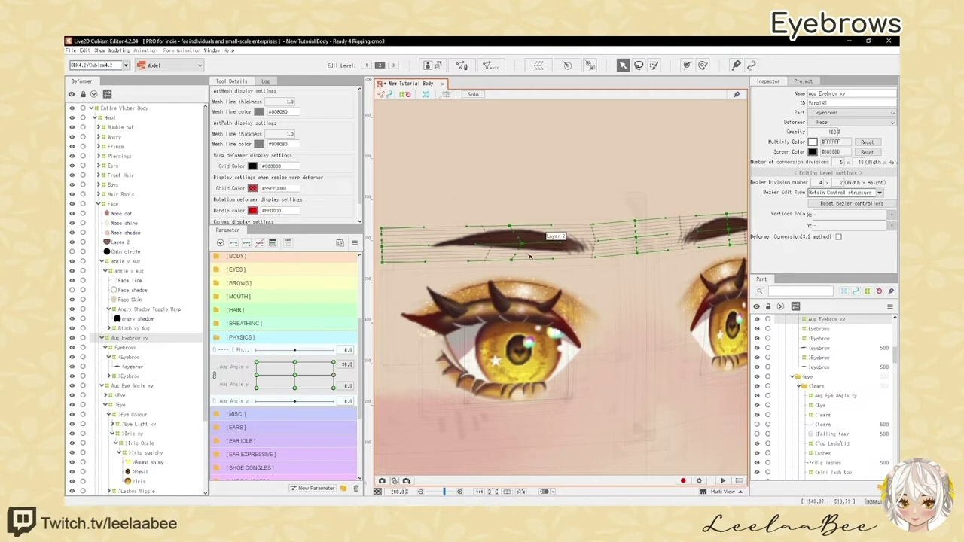
Shift the middle-row control points around the near eyebrow toward the turned side at Aug Angle x 30, y 0
scroll(521, 246, "down", 2)
scroll(429, 248, "up", 2)
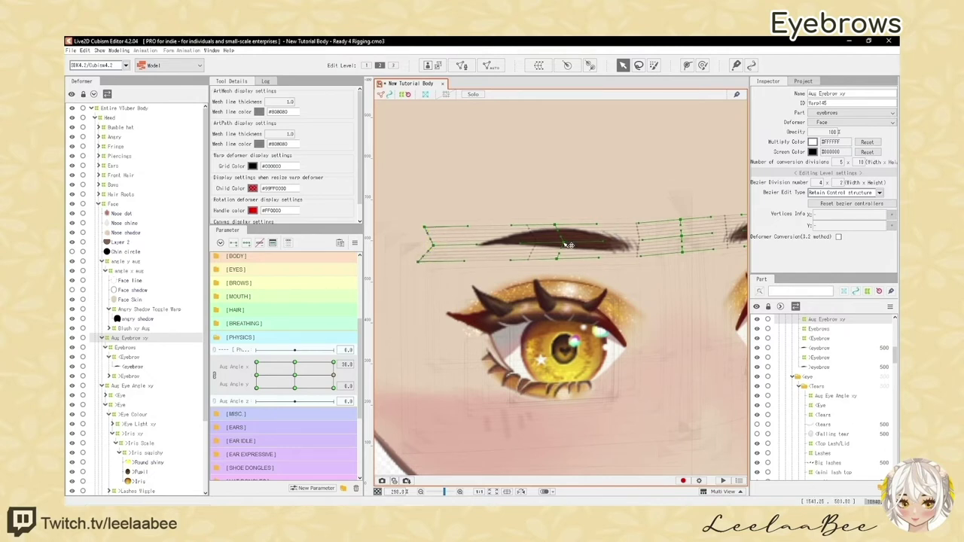
key("h")
scroll(469, 231, "down", 5)
scroll(571, 231, "up", 5)
key("h")
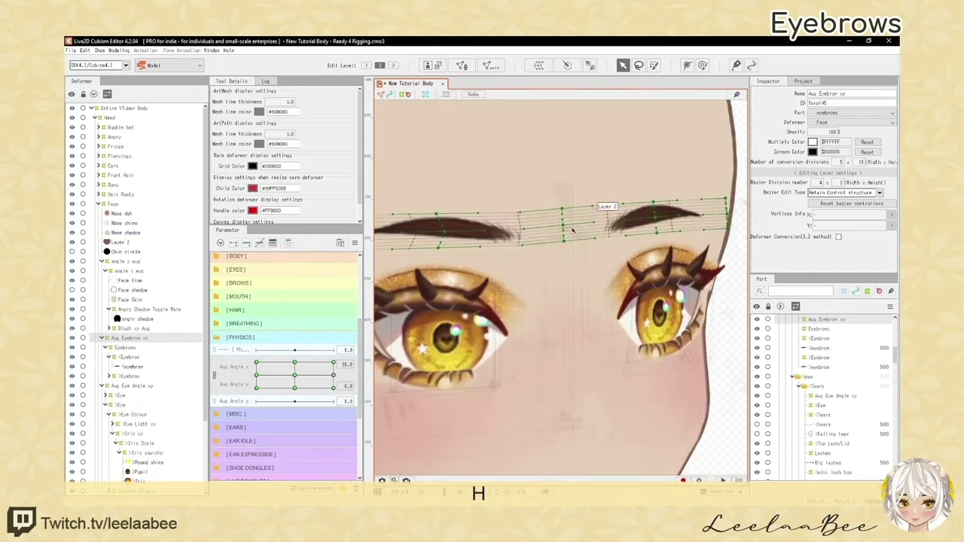
Shift the middle-row control points between the brows and over the far eyebrow toward the turned side, checking the shape
left_click_drag(574, 228, 570, 246)
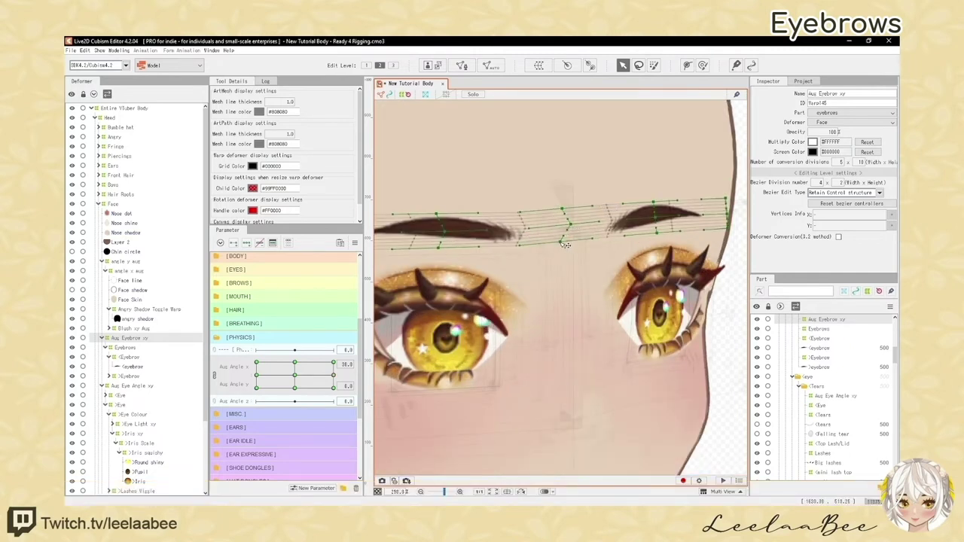
key("h")
scroll(563, 208, "down", 3)
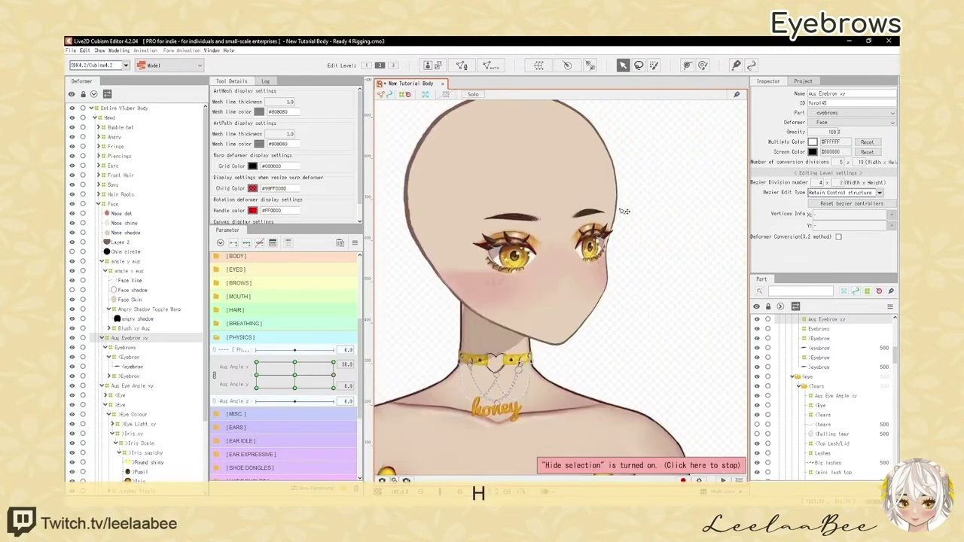
scroll(625, 216, "up", 4)
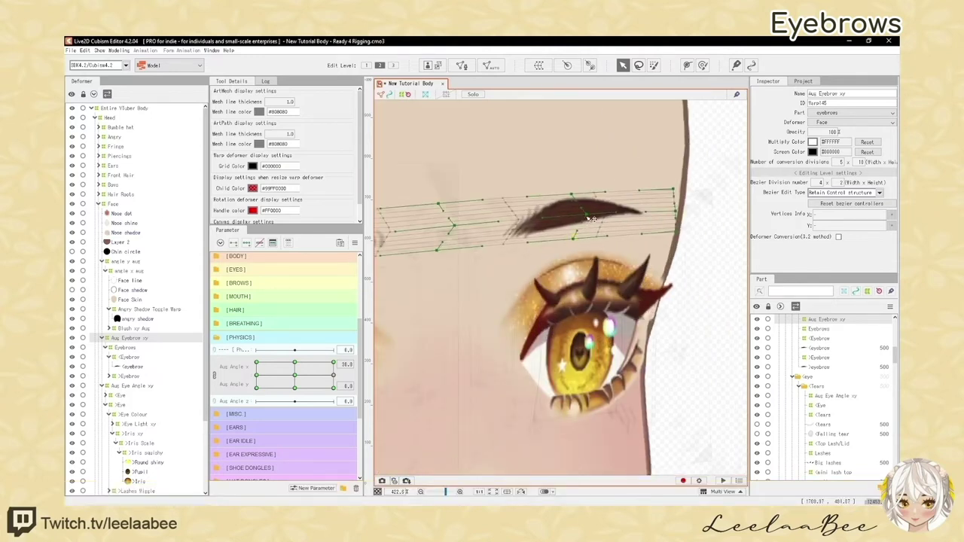
key("h")
scroll(573, 203, "down", 4)
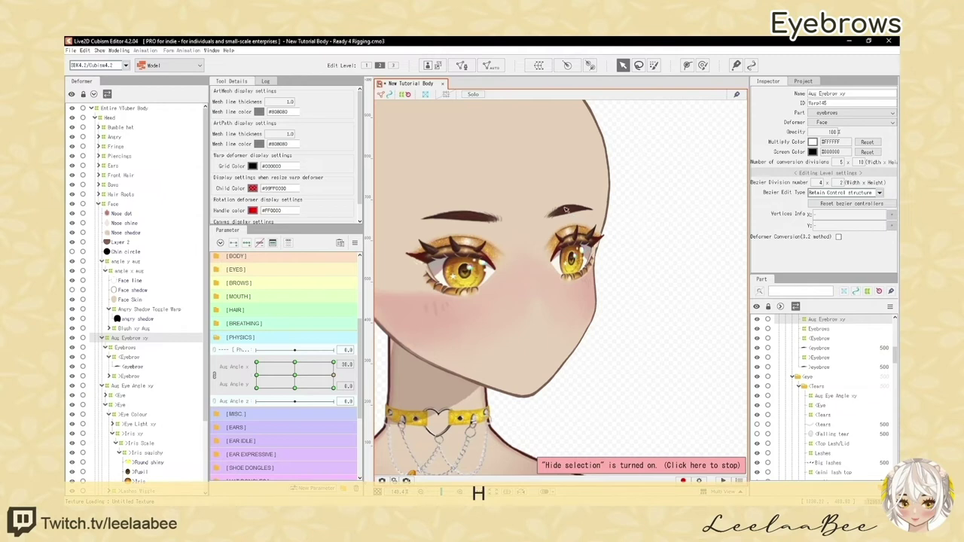
Select the warp point at the far eyebrow's inner end and set the Bezier Edit Type to Smooth All
scroll(566, 210, "up", 5)
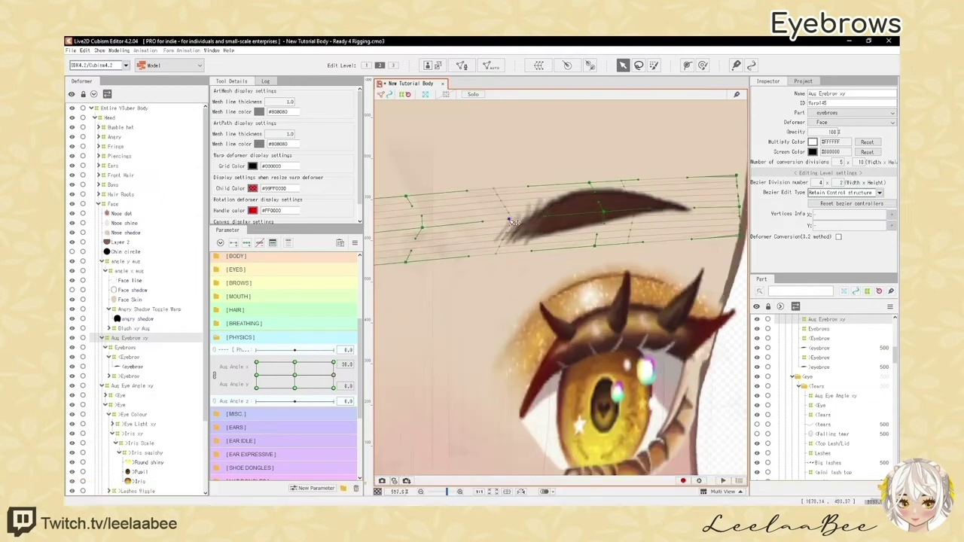
key("h")
scroll(551, 225, "down", 5)
scroll(566, 246, "up", 2)
left_click(844, 193)
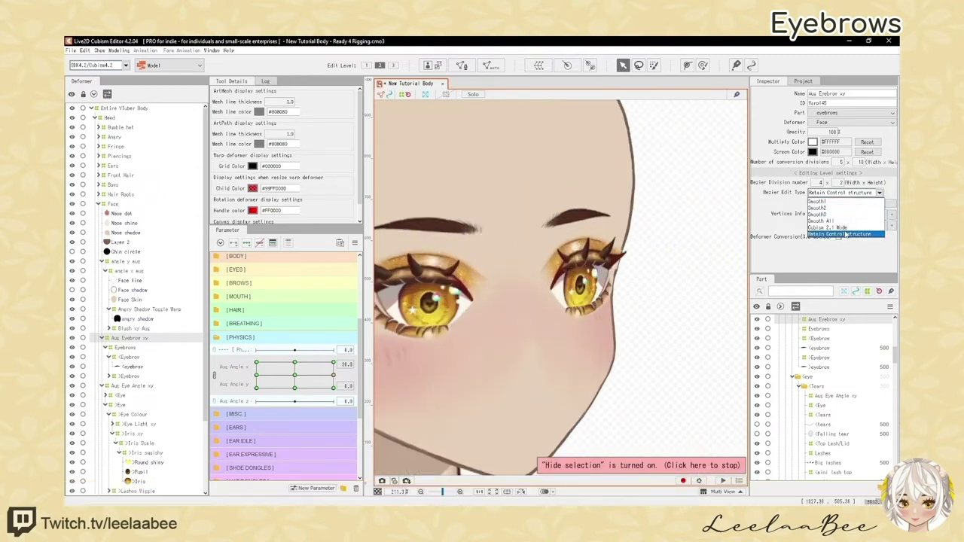
left_click(829, 221)
scroll(586, 238, "up", 2)
key("h")
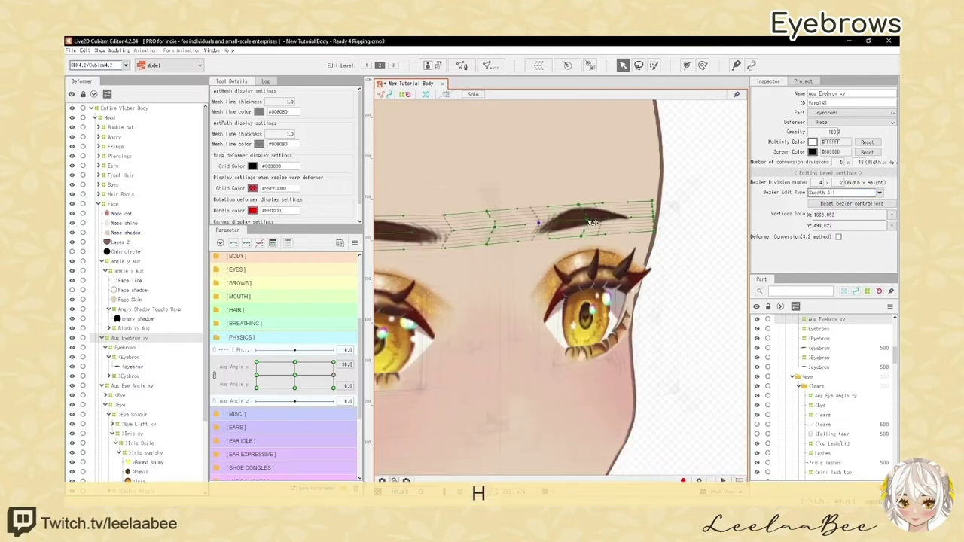
Refine the eyebrow warp's middle-row points at the far brow's inner end and both outer edges at Aug Angle x 30, y 0
scroll(501, 230, "up", 2)
key("h")
scroll(497, 228, "down", 6)
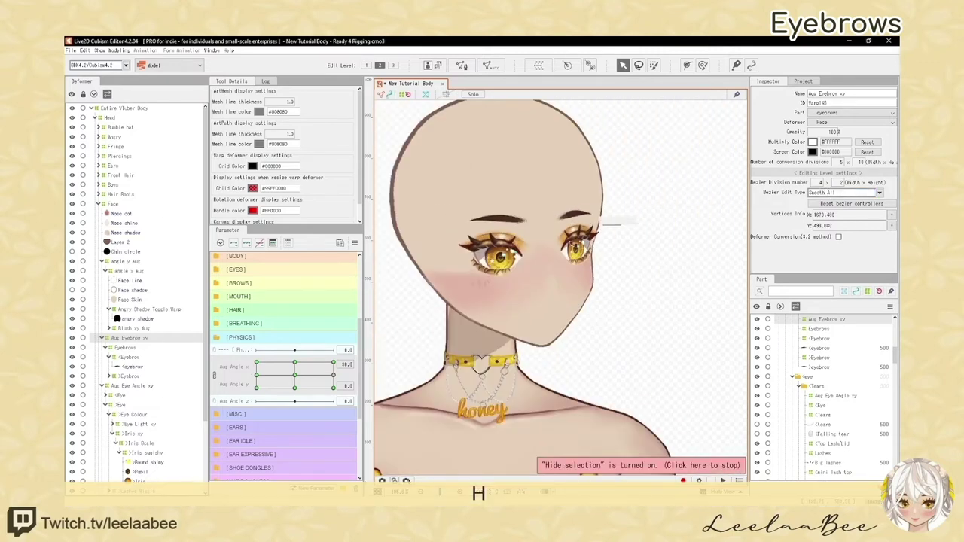
scroll(511, 241, "up", 4)
scroll(512, 237, "down", 5)
scroll(438, 235, "up", 4)
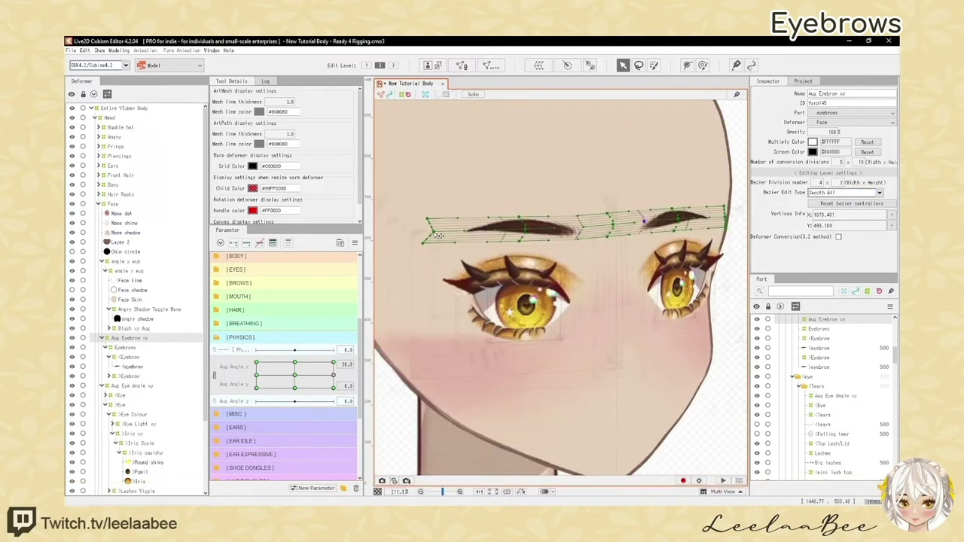
scroll(432, 235, "down", 5)
scroll(485, 232, "up", 7)
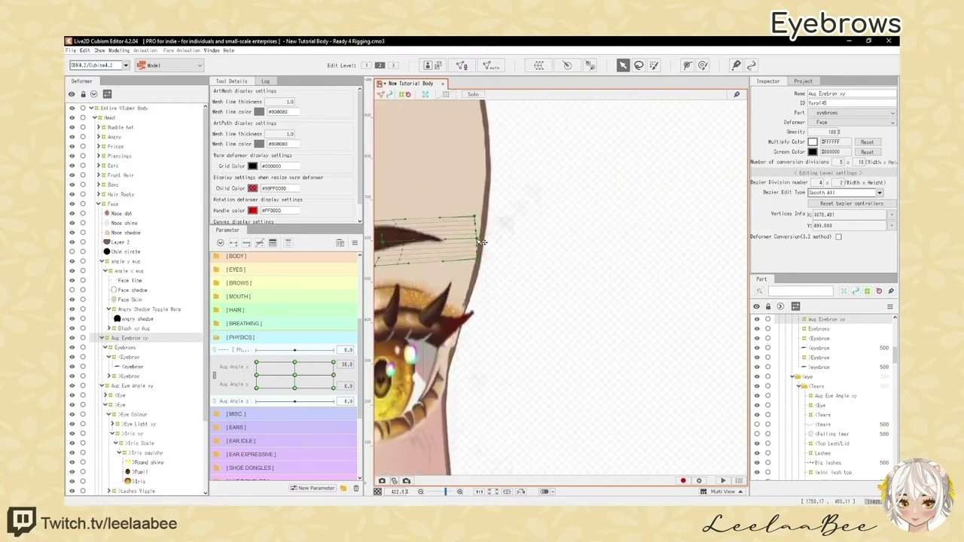
scroll(523, 235, "down", 3)
scroll(508, 240, "up", 3)
scroll(520, 236, "down", 5)
key("h")
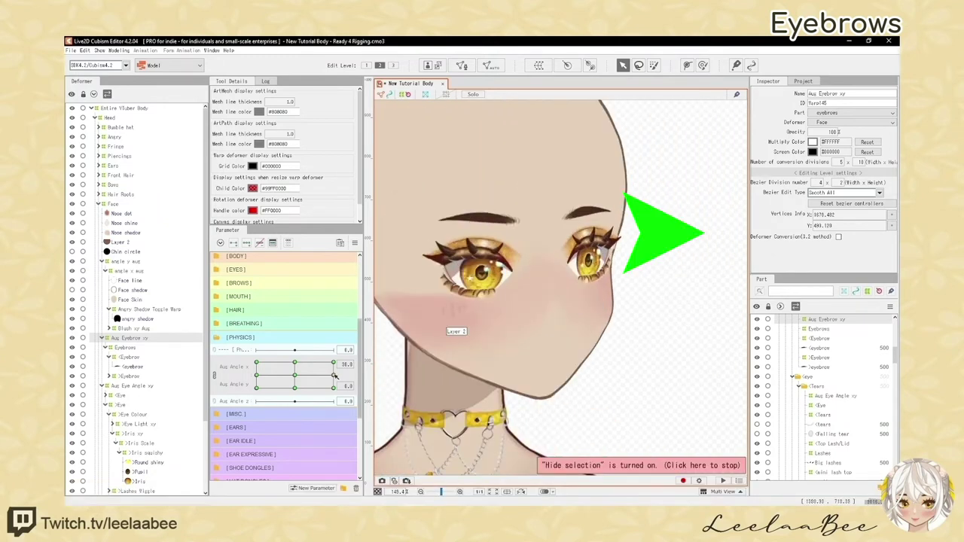
scroll(575, 210, "up", 5)
scroll(576, 211, "down", 4)
Check and touch up the eyebrow warp's curve over the far eyebrow at Aug Angle x 30, y 30
left_click(333, 362)
key("h")
scroll(598, 216, "up", 7)
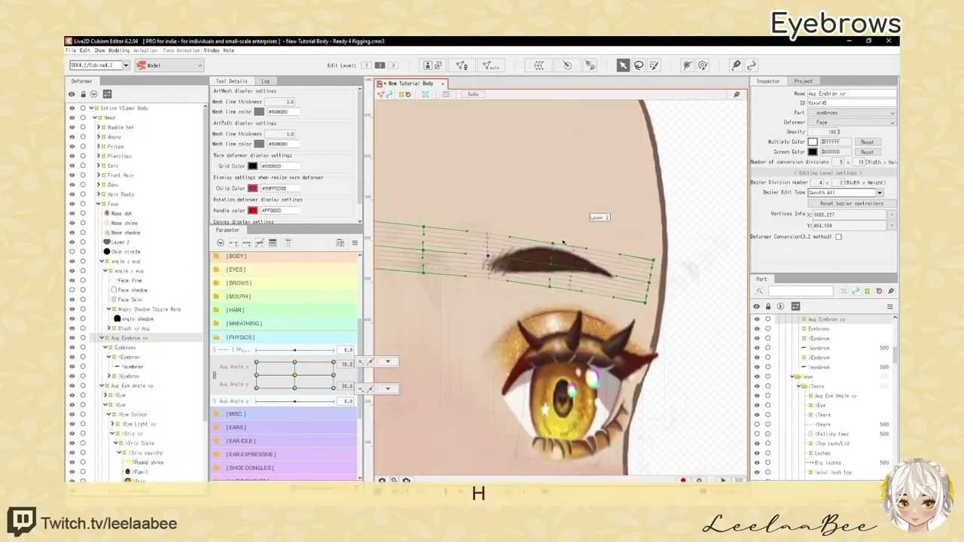
scroll(671, 246, "down", 3)
key("h")
scroll(519, 256, "down", 2)
Check the eyebrow warp's shape at Aug Angle x 30, y -30 and undo the last point change
left_click(334, 388)
scroll(519, 259, "up", 4)
scroll(513, 279, "down", 4)
scroll(497, 260, "up", 4)
key("h")
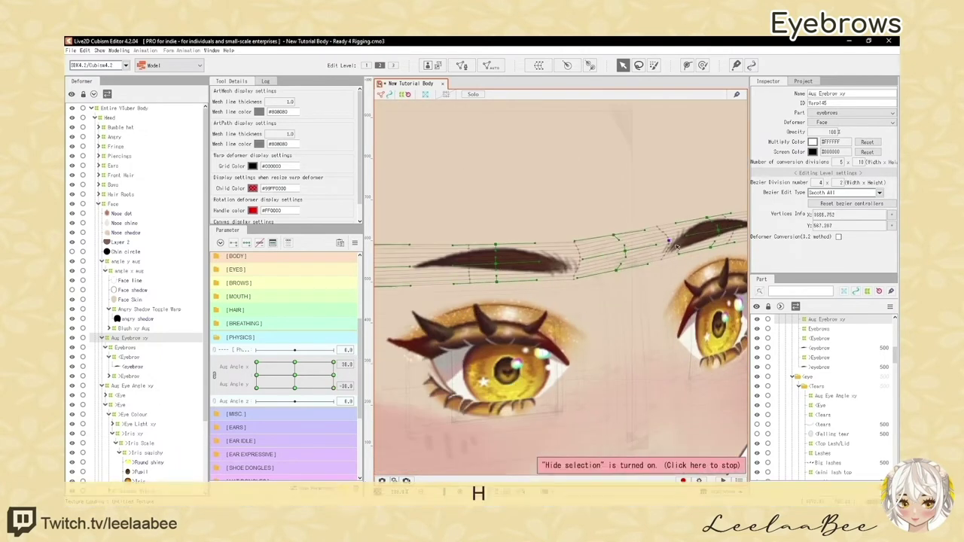
key("ctrl+z")
scroll(491, 255, "up", 4)
key("h")
scroll(492, 255, "down", 4)
Unlink Aug Angle x and y, then reflect the eyebrow warp's Aug Angle x 30 motion horizontally at Aug Angle y 0
mouse_move(334, 388)
left_mouse_down()
mouse_move(337, 361)
mouse_move(320, 350)
mouse_move(339, 381)
left_mouse_up()
left_click(214, 375)
left_click(235, 363)
left_click(354, 242)
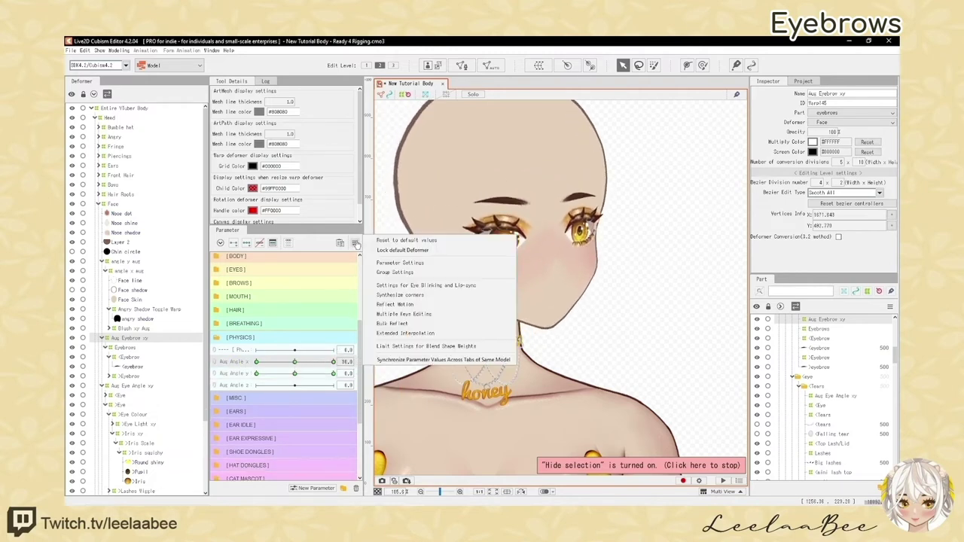
left_click(382, 305)
left_click(465, 358)
Set Aug Angle y to 30 and reflect the eyebrow warp's Aug Angle x motion horizontally there
left_click_drag(315, 373, 347, 374)
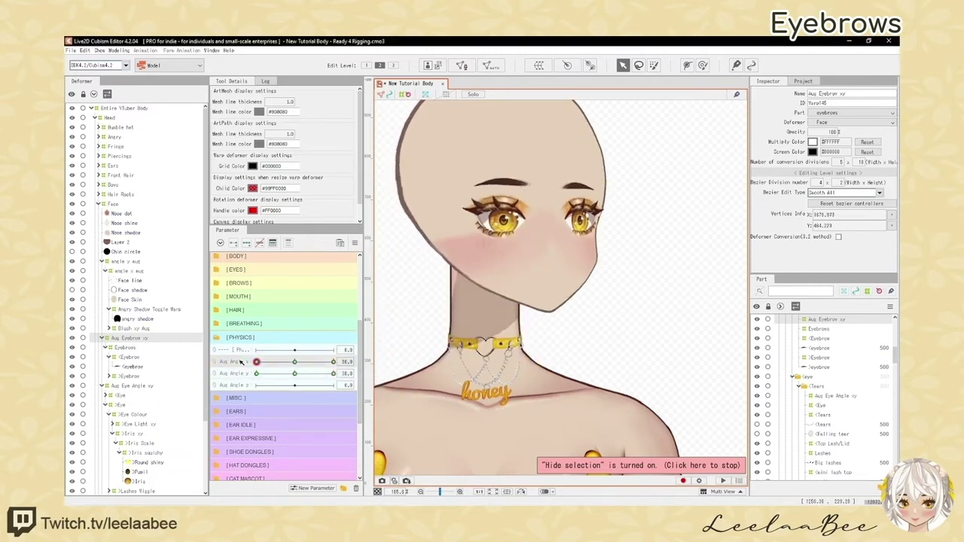
left_click(355, 243)
left_click(387, 314)
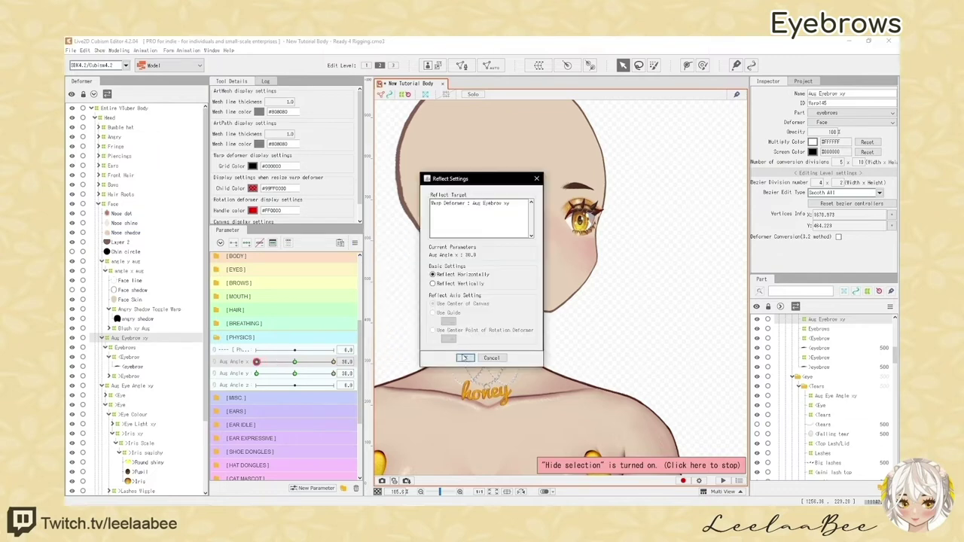
left_click(465, 358)
Reflect the eyebrow warp's Aug Angle x motion horizontally at the remaining Aug Angle y key and relink the two parameters
mouse_move(289, 374)
left_mouse_down()
mouse_move(243, 384)
mouse_move(289, 396)
mouse_move(290, 387)
mouse_move(360, 376)
mouse_move(301, 391)
mouse_move(299, 374)
left_mouse_up()
left_click(235, 363)
left_click(355, 242)
left_click(386, 304)
left_click(464, 358)
left_click(215, 362)
scroll(512, 249, "down", 2)
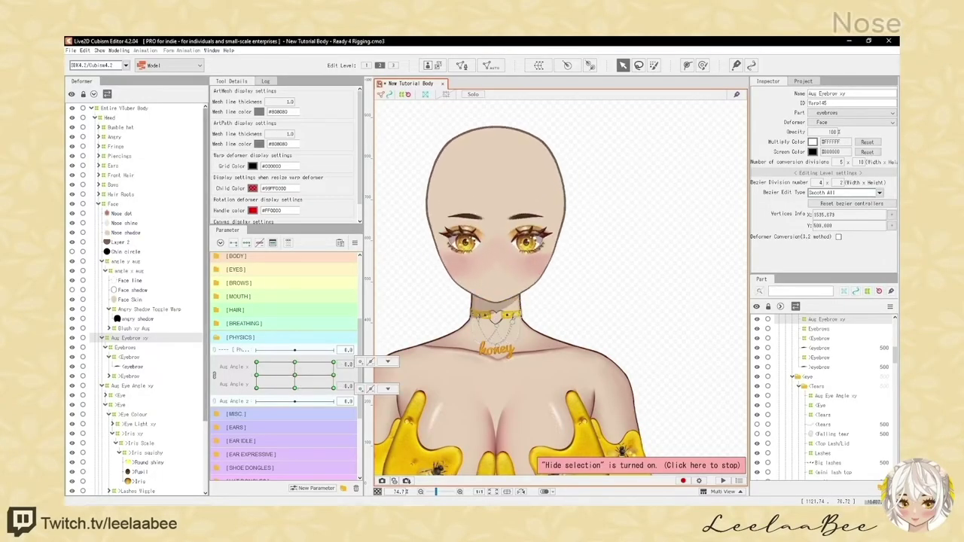
Create a parent warp deformer named Aug Nose xy for the nose dot, shine and shadow, with three keys each on Aug Angle x and y
type("Aug ")
type("Nose xy")
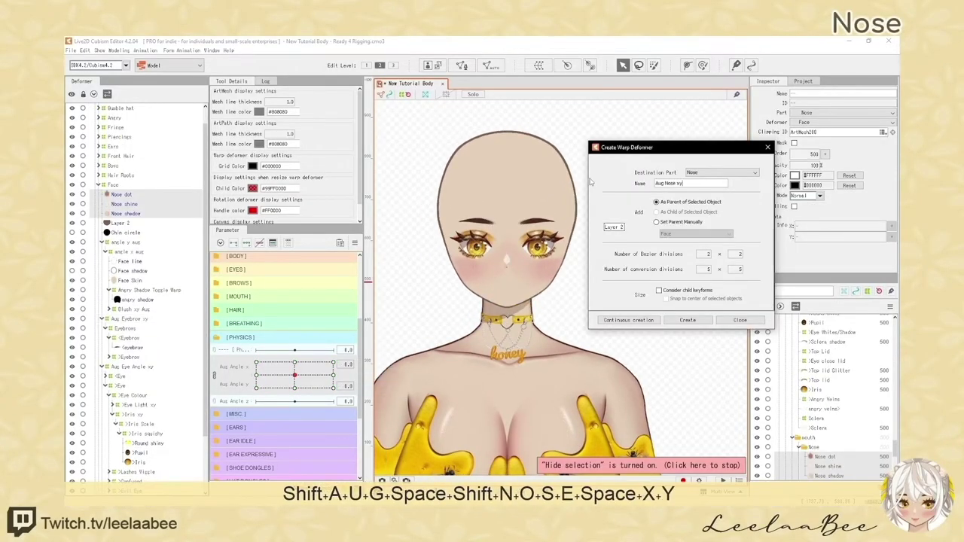
left_click(688, 320)
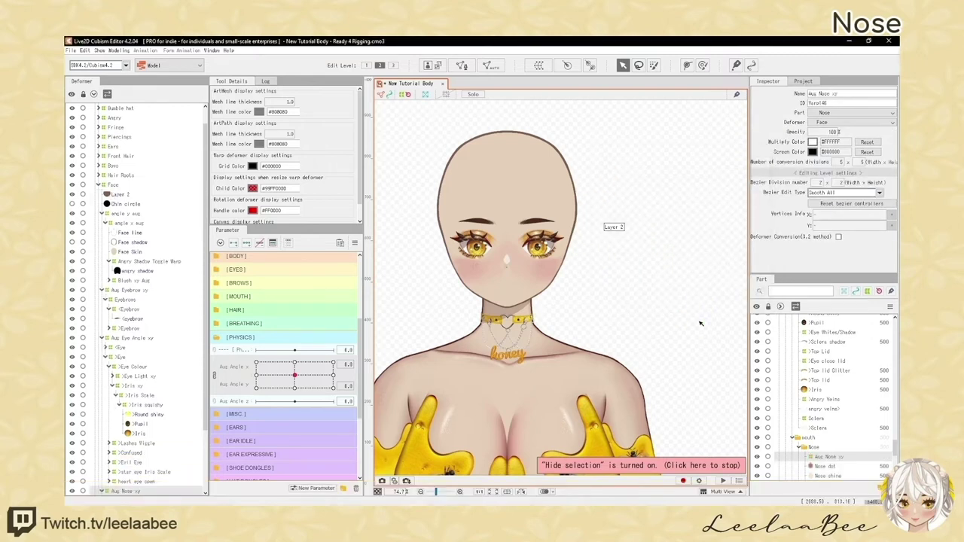
scroll(132, 282, "down", 3)
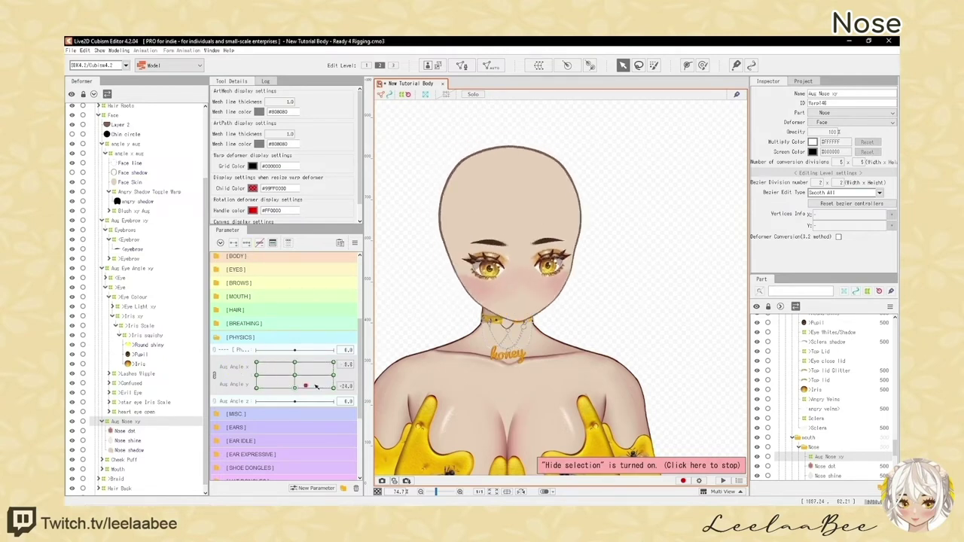
scroll(495, 261, "up", 4)
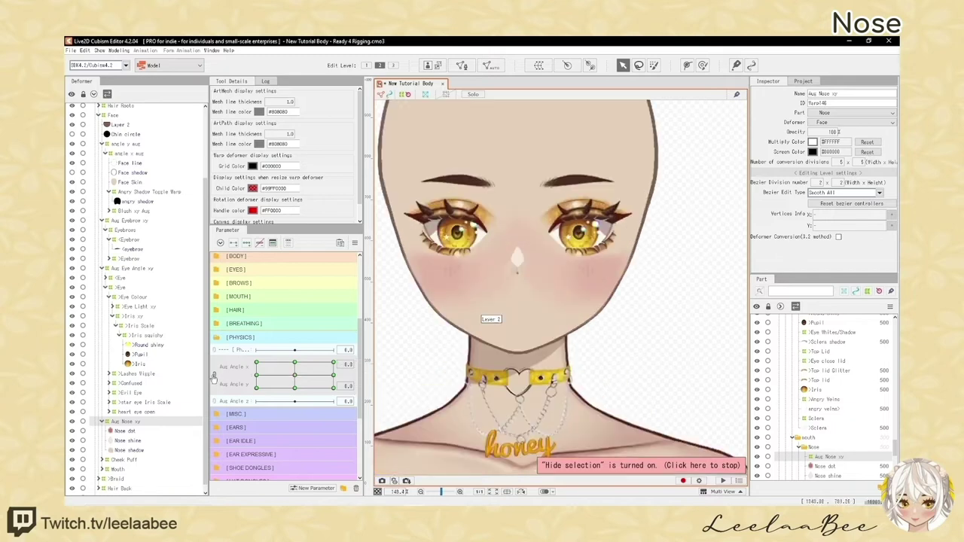
Unlink the Aug Angle parameters, set Aug Angle x to 30 and move the Aug Nose xy warp sideways toward the turned side
left_click(214, 376)
left_click_drag(295, 363, 357, 366)
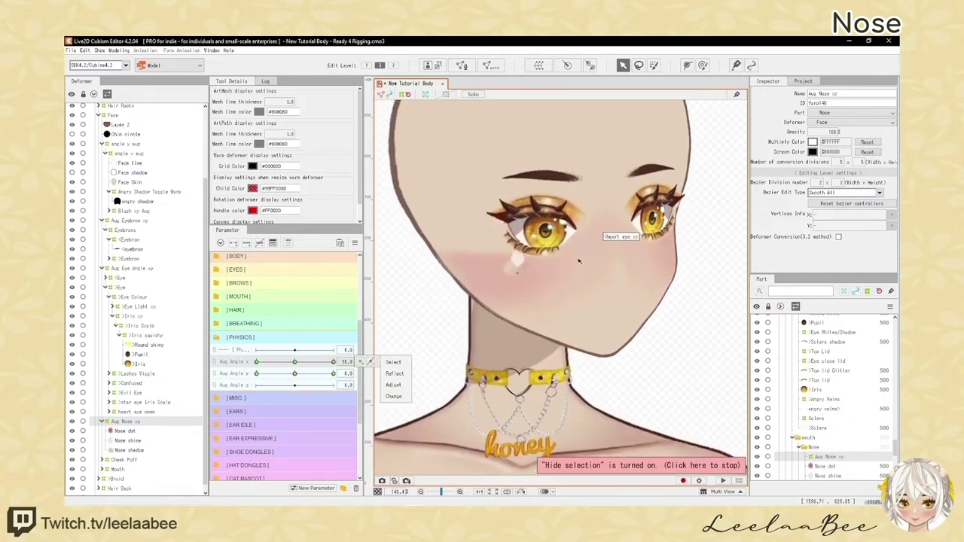
key("h")
left_click_drag(516, 270, 610, 270)
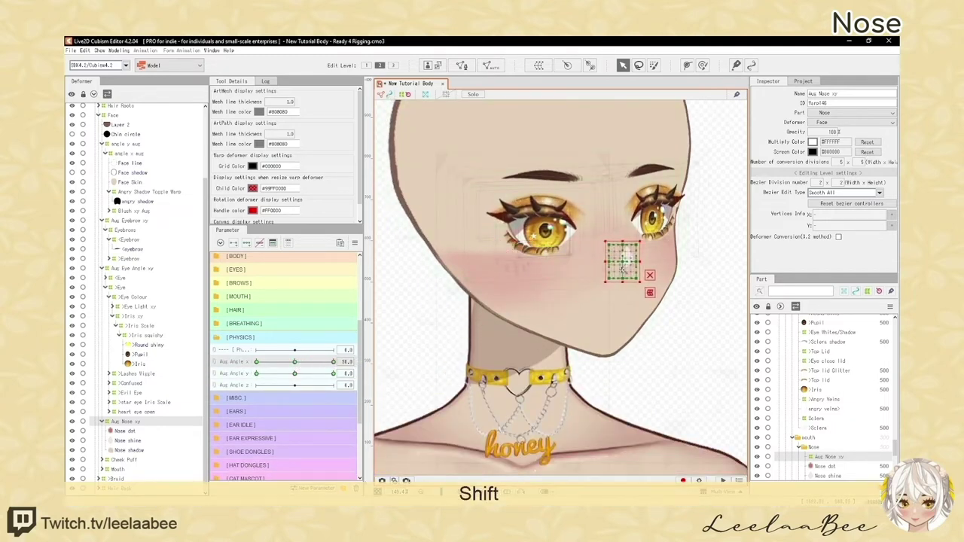
key("shift+h")
scroll(625, 281, "down", 3)
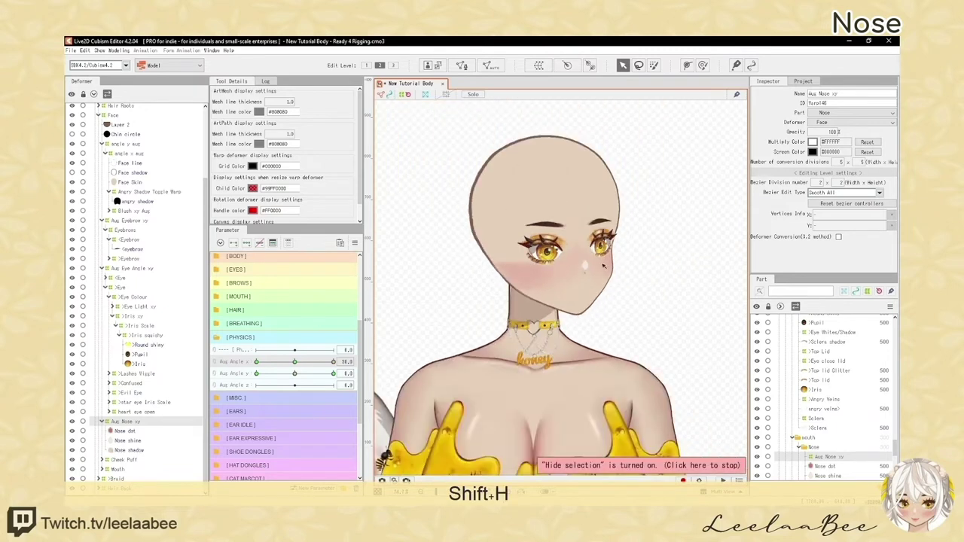
Rotate the Aug Nose xy warp slightly counter-clockwise at Aug Angle x 30 to follow the face tilt, and check the turn
scroll(605, 265, "up", 1)
left_click_drag(296, 363, 347, 363)
scroll(603, 269, "up", 2)
key("h")
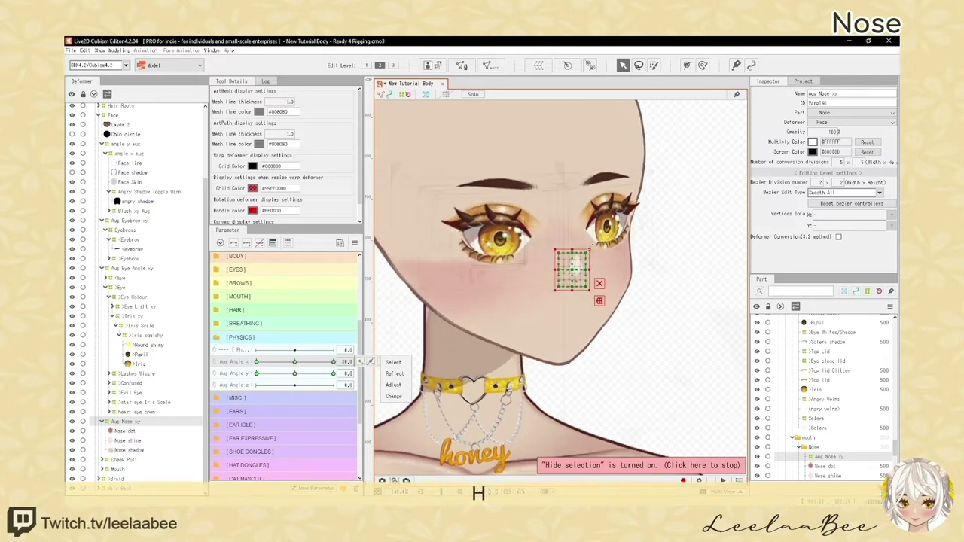
left_click_drag(592, 246, 587, 241)
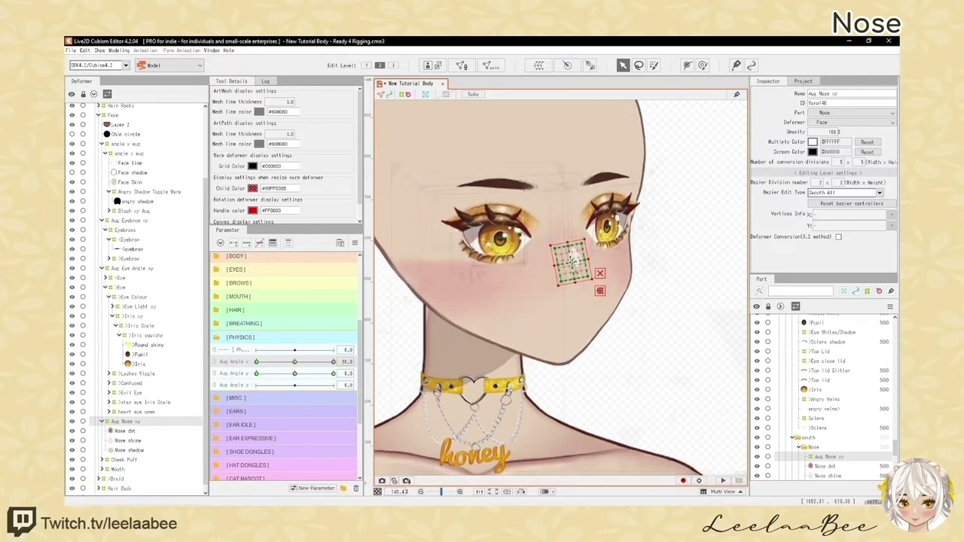
key("h")
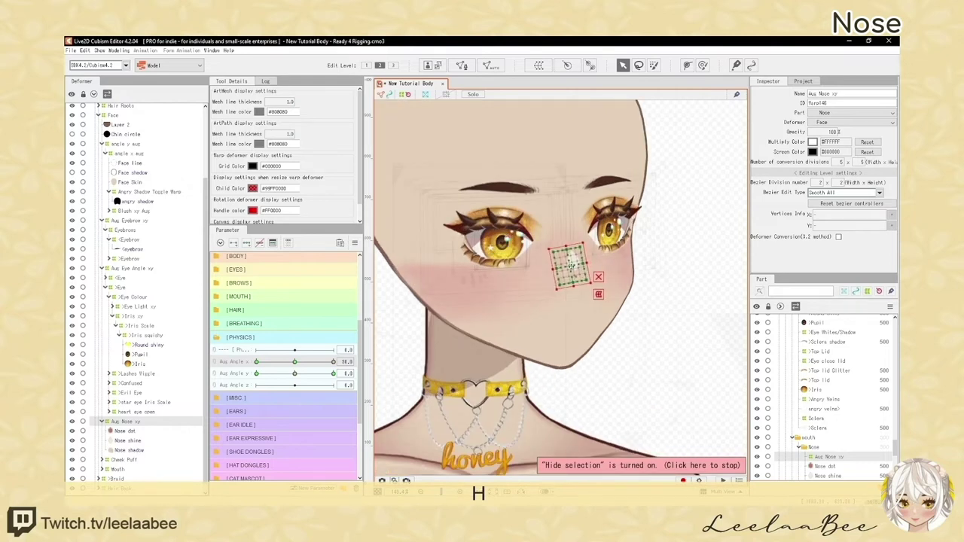
key("h")
key("h")
mouse_move(294, 361)
left_mouse_down()
mouse_move(333, 363)
mouse_move(297, 359)
left_mouse_up()
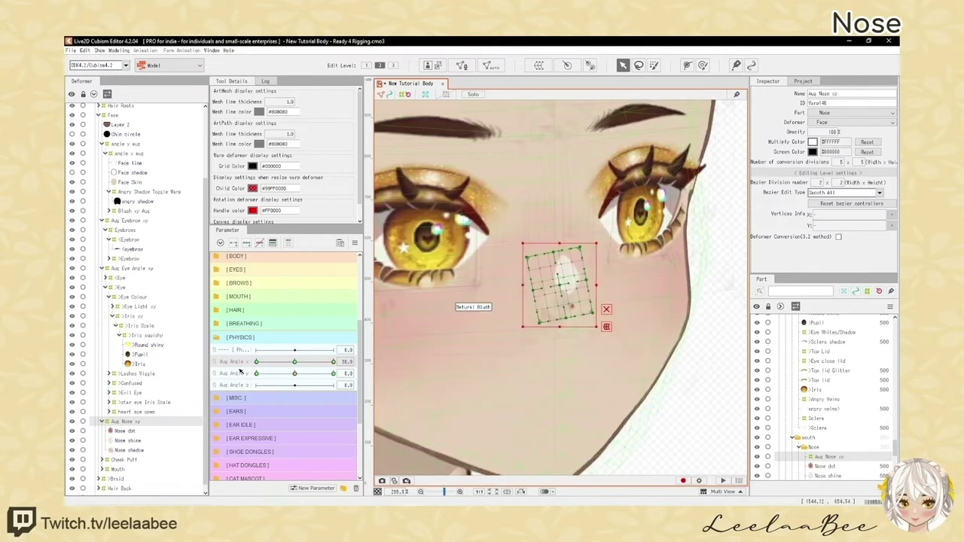
Generate automatic meshes for the nose dot, nose shine and nose shadow using the Deformation (Heavy) preset
left_click(125, 431)
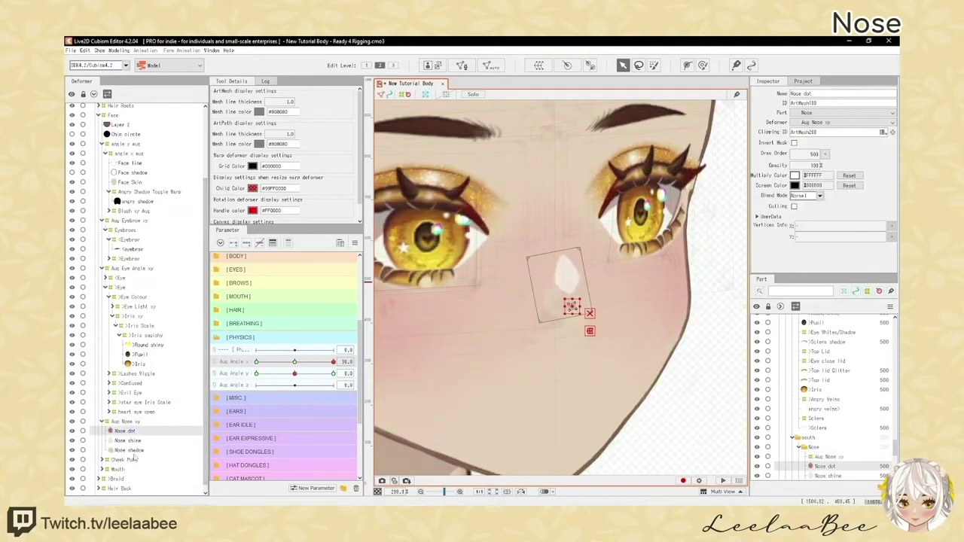
left_click(132, 451, "shift")
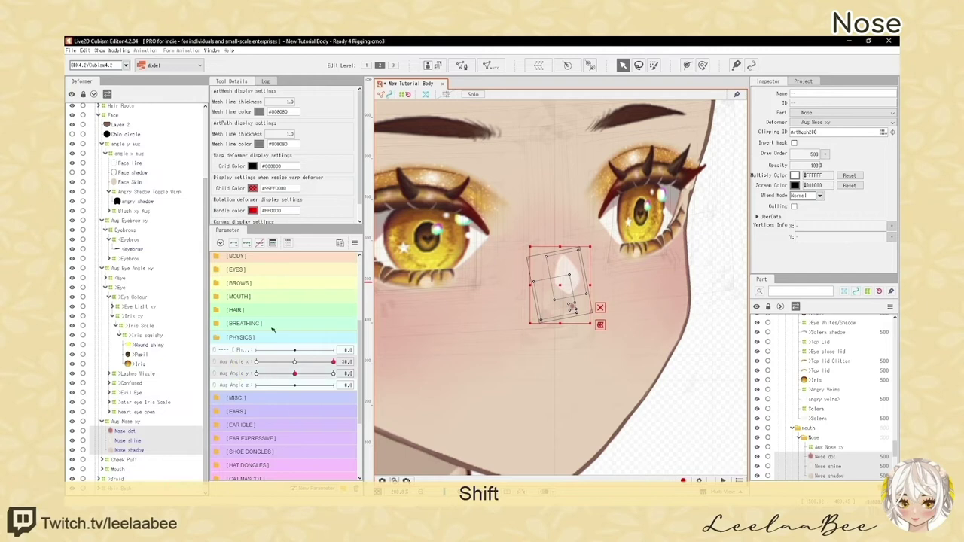
scroll(632, 273, "down", 1)
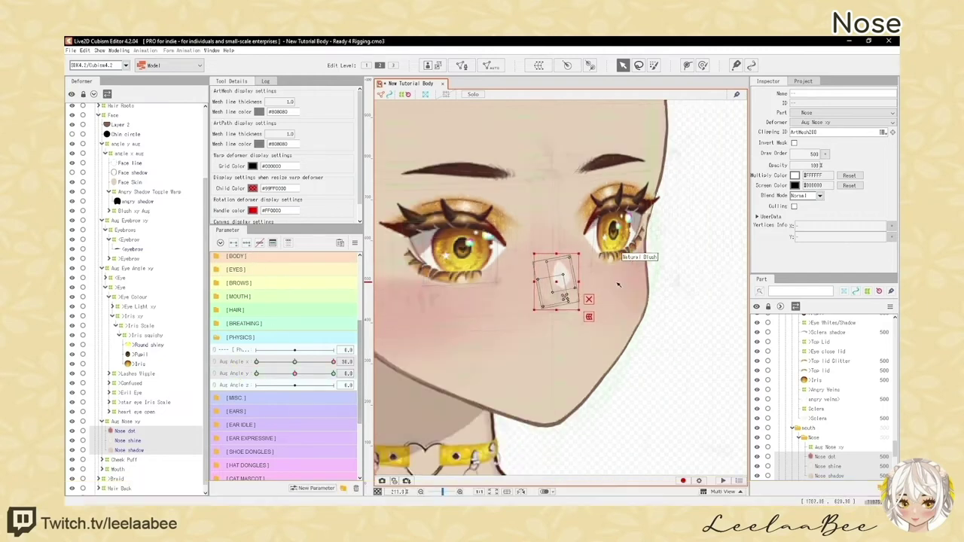
scroll(619, 284, "up", 1)
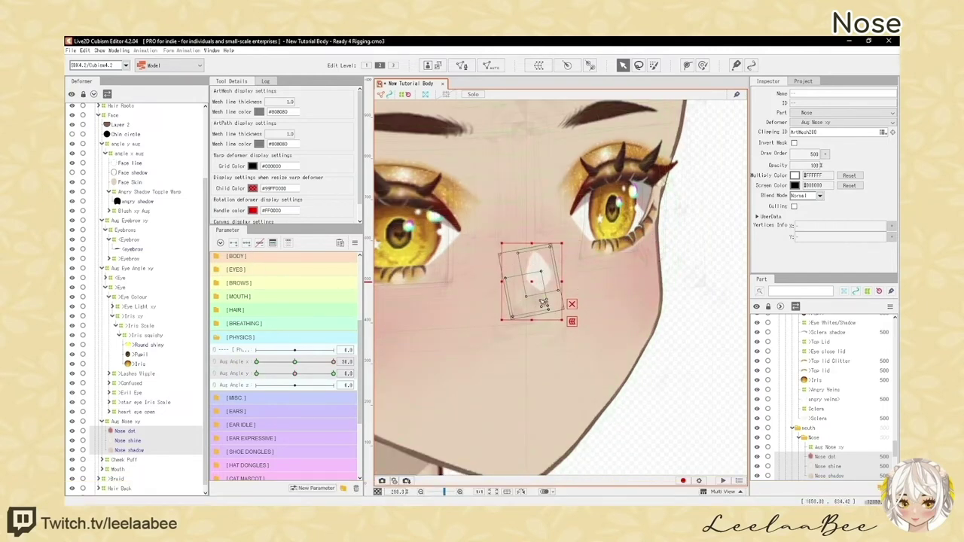
left_click(491, 66)
left_click(532, 236)
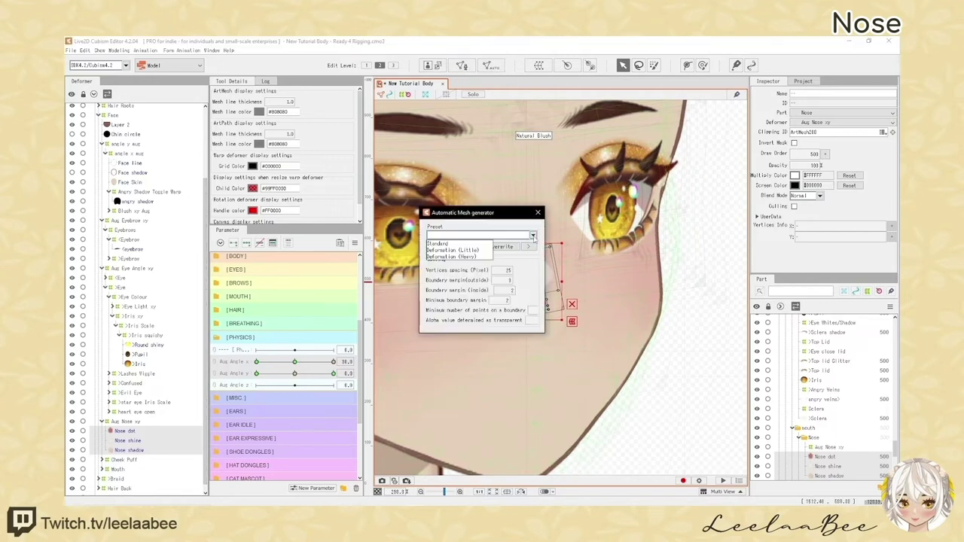
left_click(477, 257)
key("Return")
key("h")
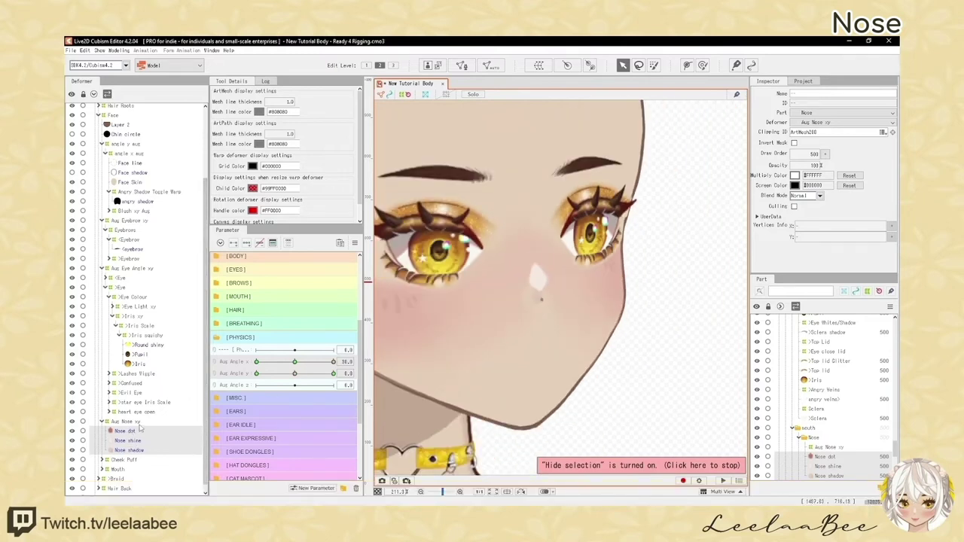
Create a warp deformer named nose shine as parent of the Nose shine mesh
left_click(169, 424)
key("h")
scroll(538, 284, "up", 3)
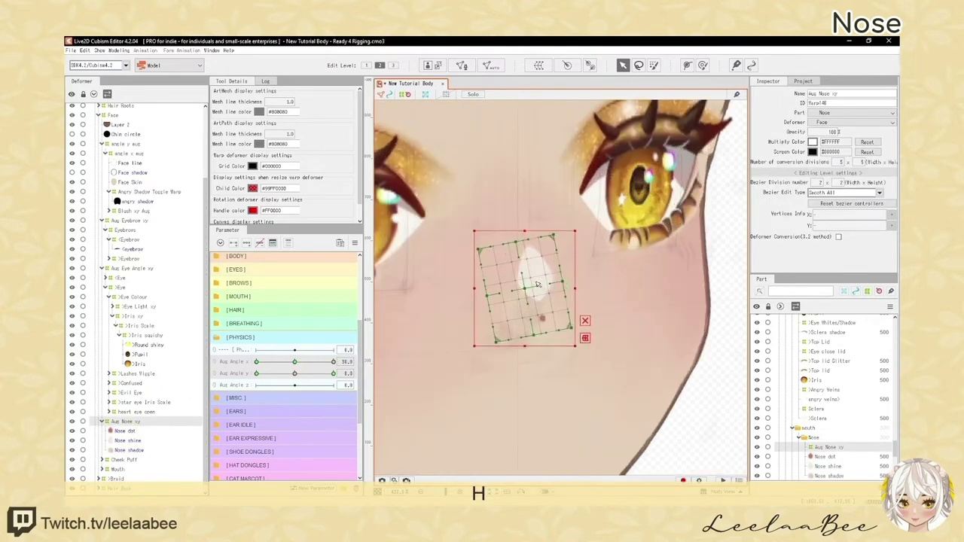
left_click(139, 442)
left_click(541, 65)
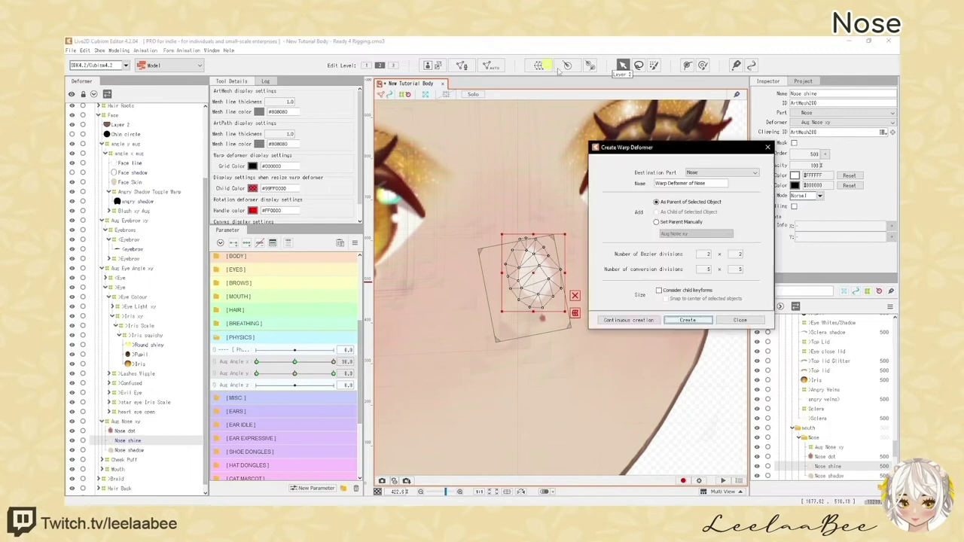
type("nose shine")
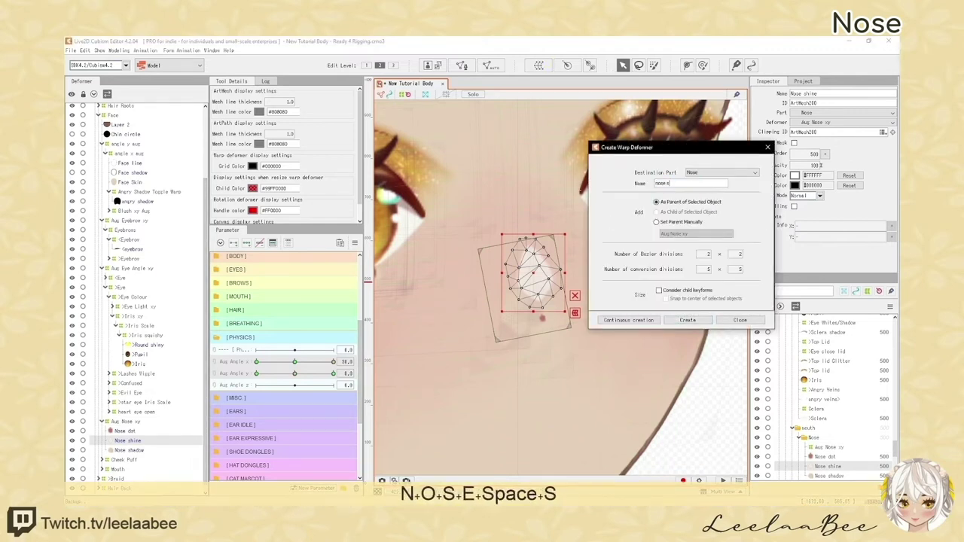
left_click(681, 321)
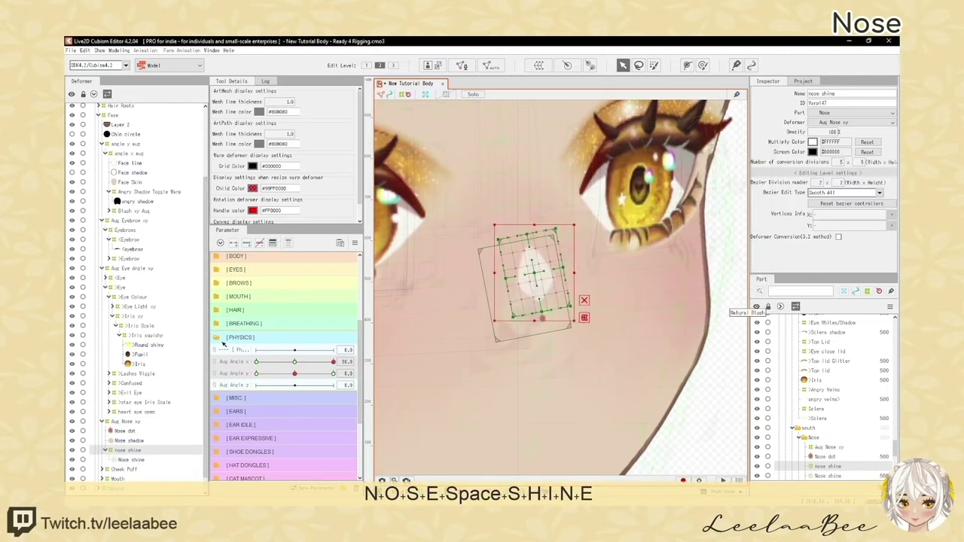
Create a warp deformer named nose dot as parent of the Nose dot mesh
left_click(142, 433)
left_click(540, 65)
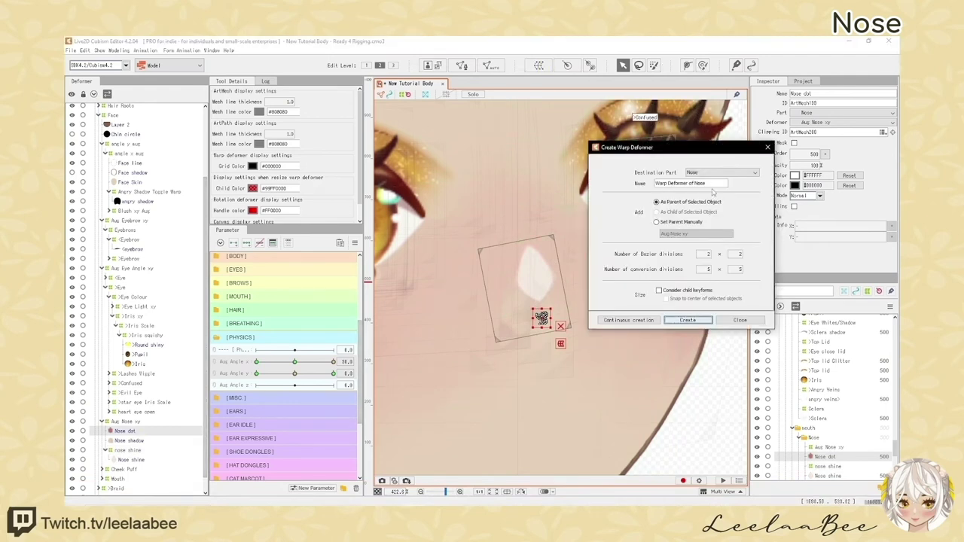
type("nose dot")
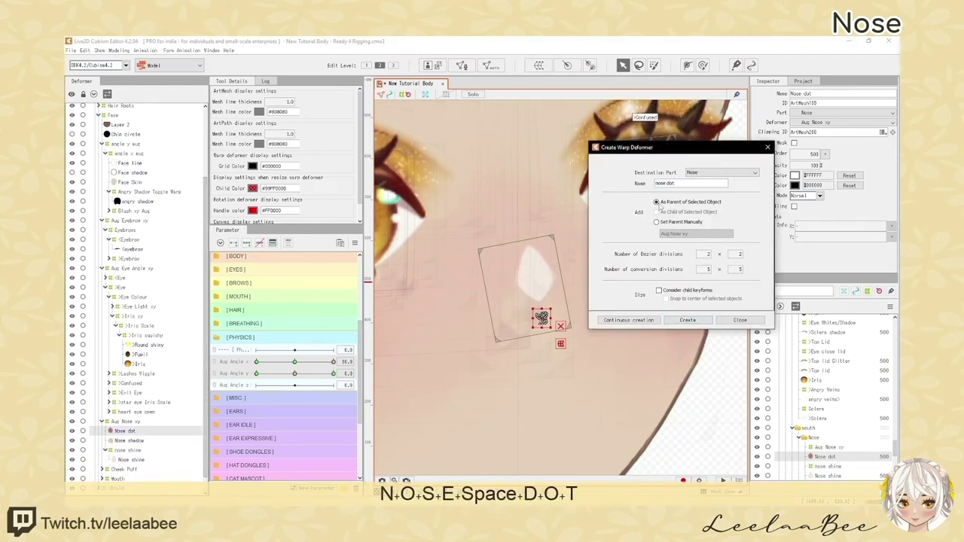
left_click(687, 321)
Add a vertical deform path through the centre of the Nose dot mesh, with Aug Angle x back at 0
scroll(542, 316, "down", 2)
scroll(557, 309, "up", 5)
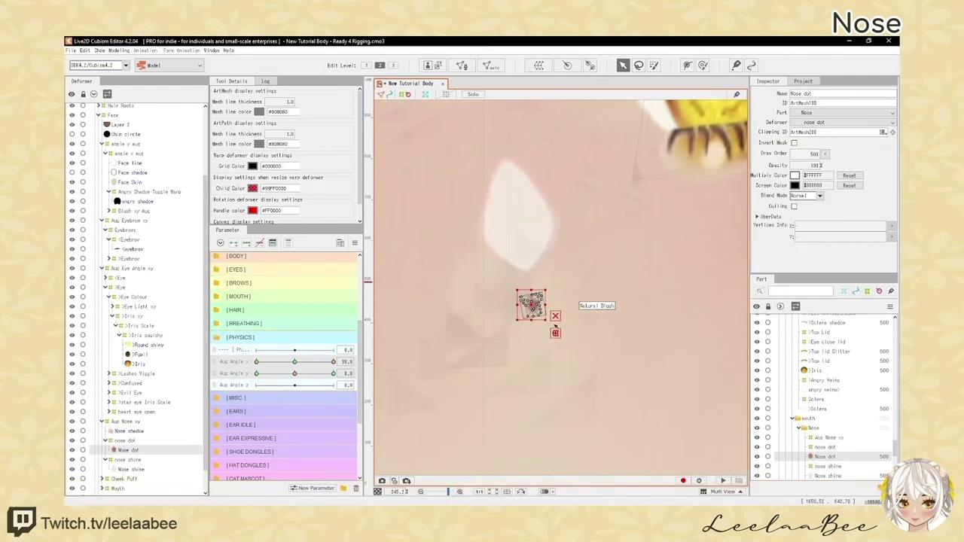
left_click(687, 65)
scroll(533, 276, "up", 4)
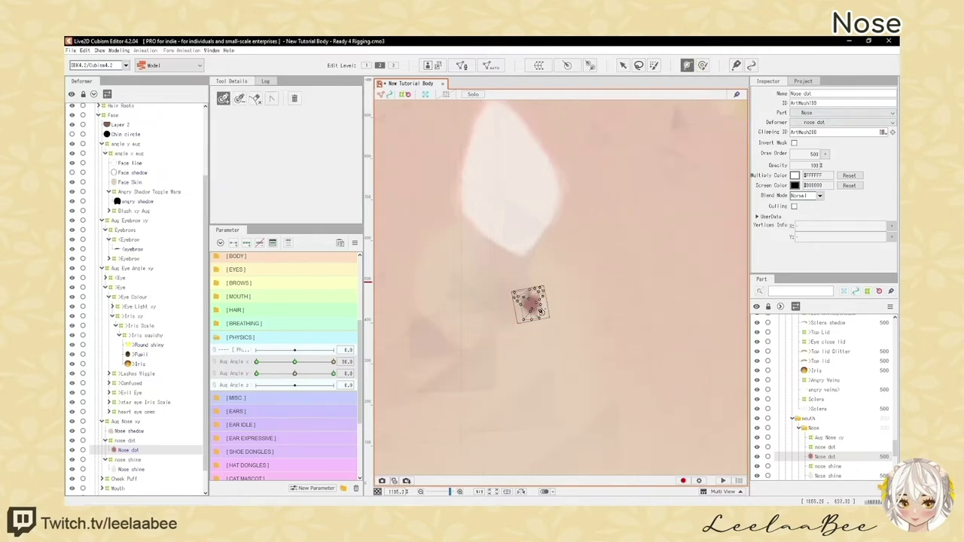
left_click(522, 261)
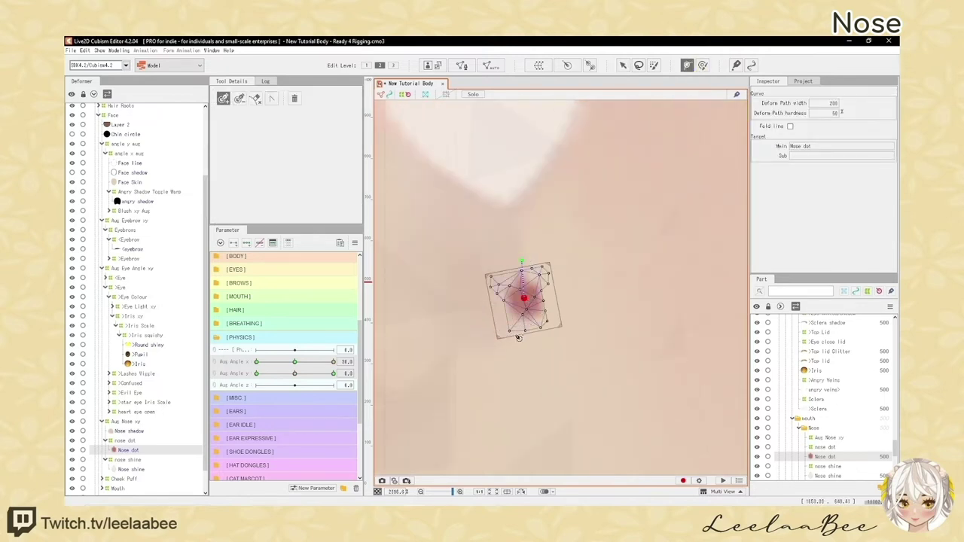
scroll(531, 332, "down", 6)
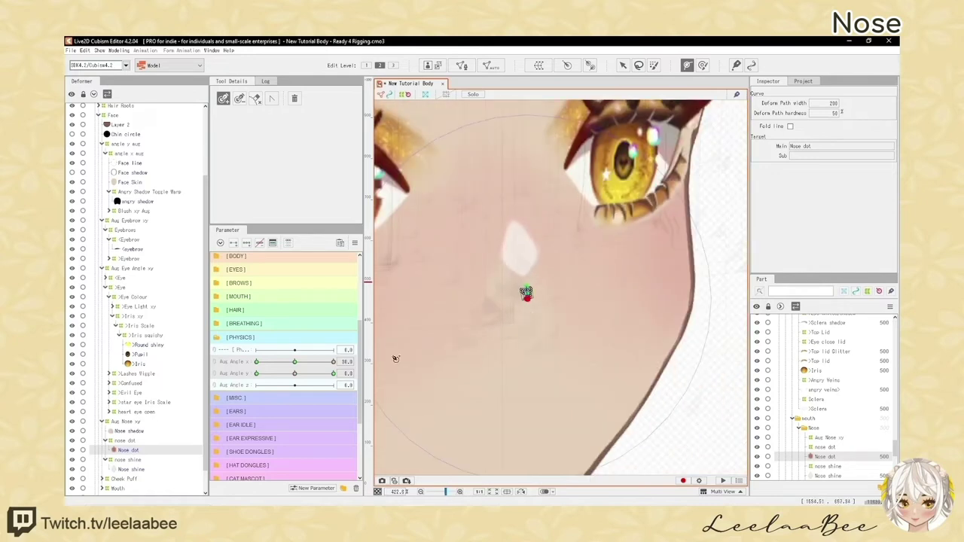
left_click(296, 363)
scroll(677, 270, "down", 4)
scroll(547, 284, "up", 9)
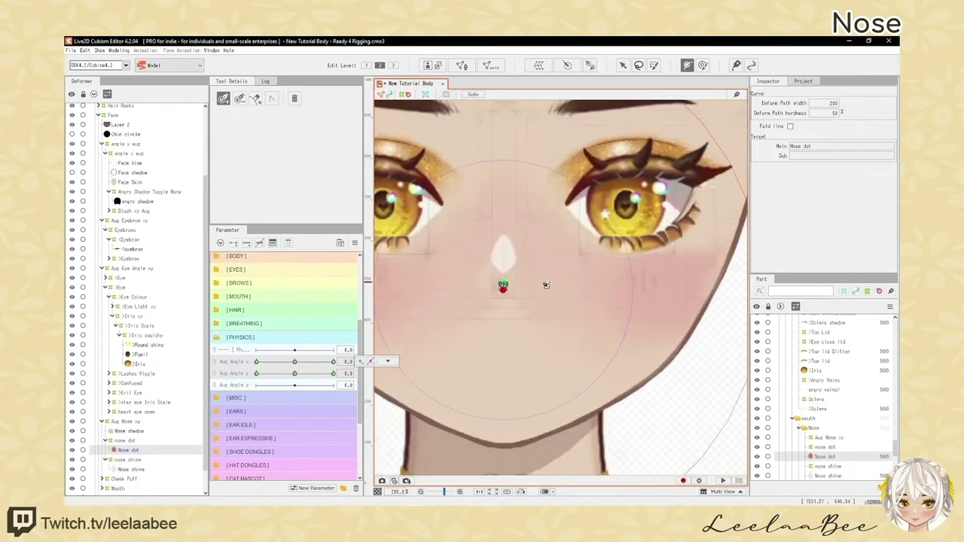
scroll(494, 286, "down", 3)
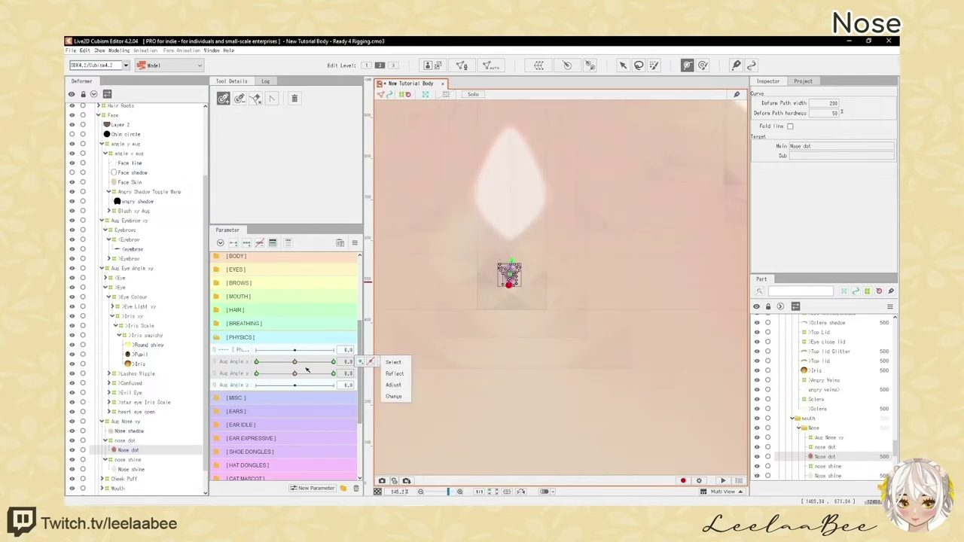
Add a three-point vertical deform path from the top to the bottom of the Nose shine mesh
left_click(137, 472)
scroll(591, 366, "down", 3)
scroll(554, 252, "up", 3)
scroll(553, 251, "up", 2)
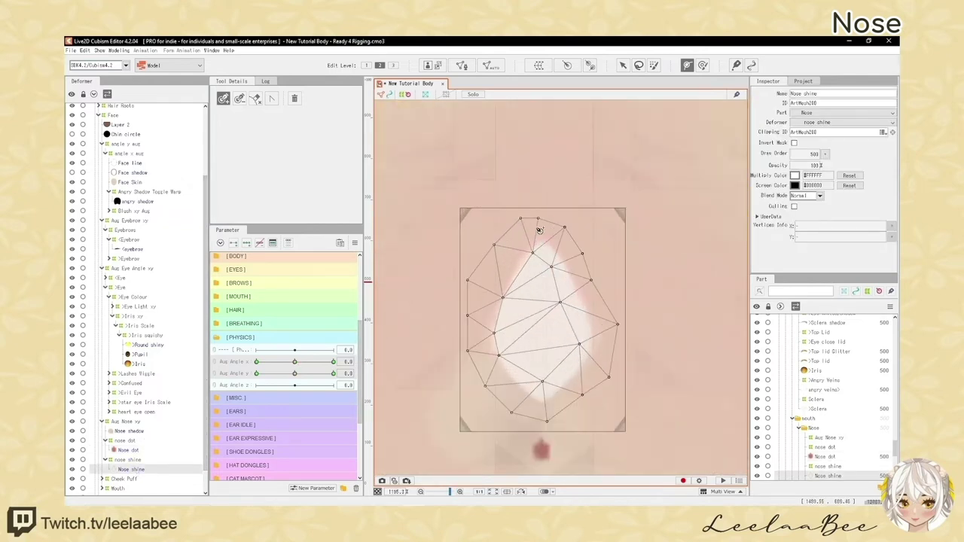
left_click(537, 226)
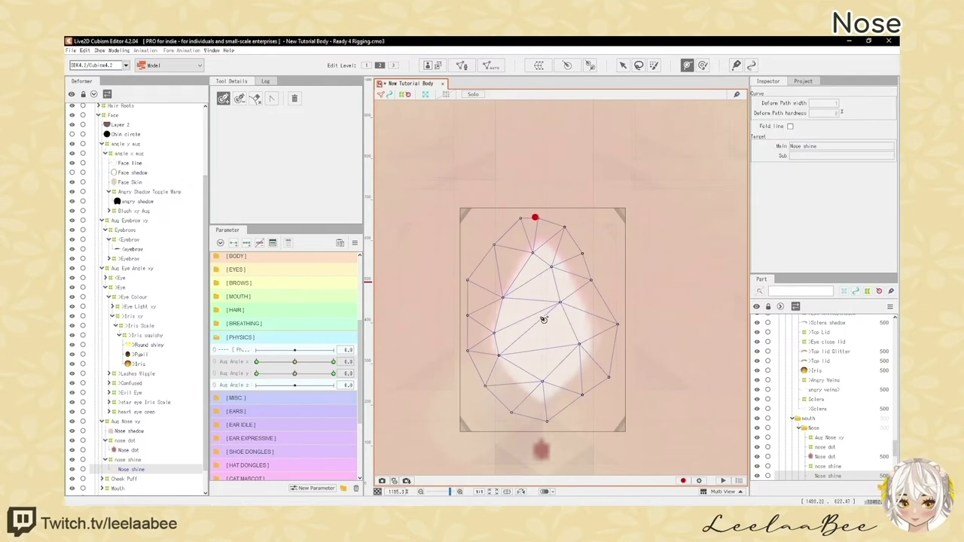
scroll(563, 290, "down", 5)
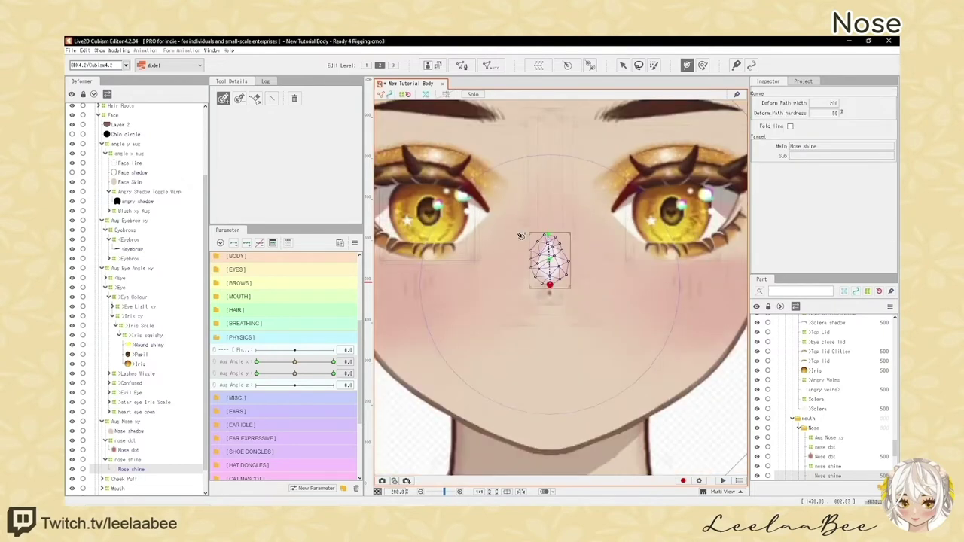
scroll(544, 277, "up", 1)
Bend the Aug Nose xy warp at Aug Angle x 30 by moving its centre control toward the far side of the face
left_click_drag(295, 362, 336, 363)
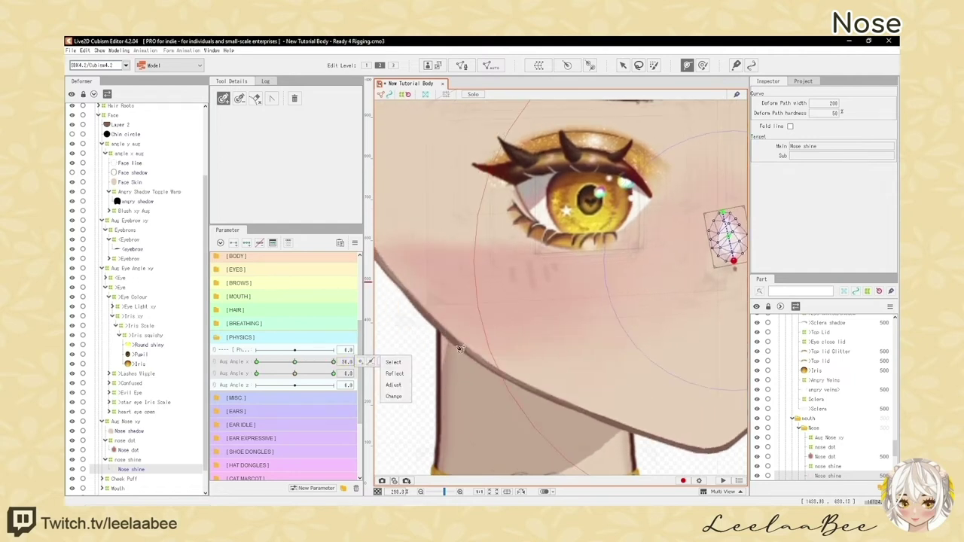
scroll(461, 348, "down", 3)
scroll(565, 321, "up", 2)
scroll(528, 298, "up", 3)
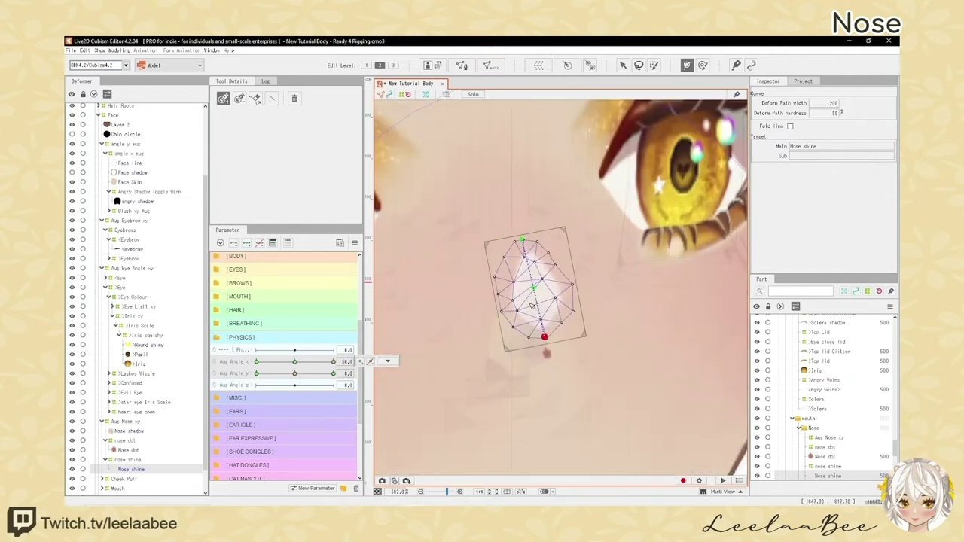
scroll(531, 296, "down", 2)
left_click(624, 67)
scroll(490, 283, "down", 2)
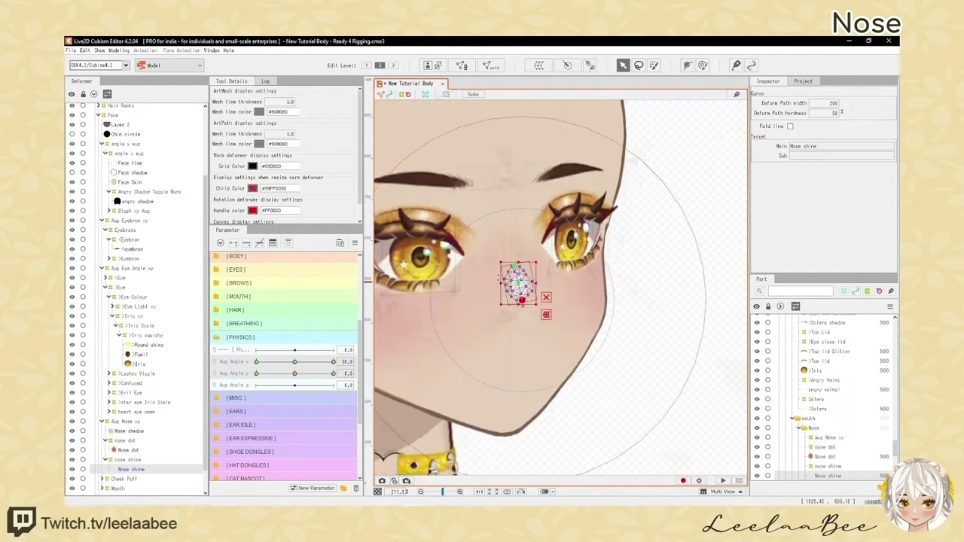
key("ctrl+t")
left_click(154, 422)
scroll(506, 290, "up", 2)
key("ctrl+t")
scroll(500, 289, "up", 2)
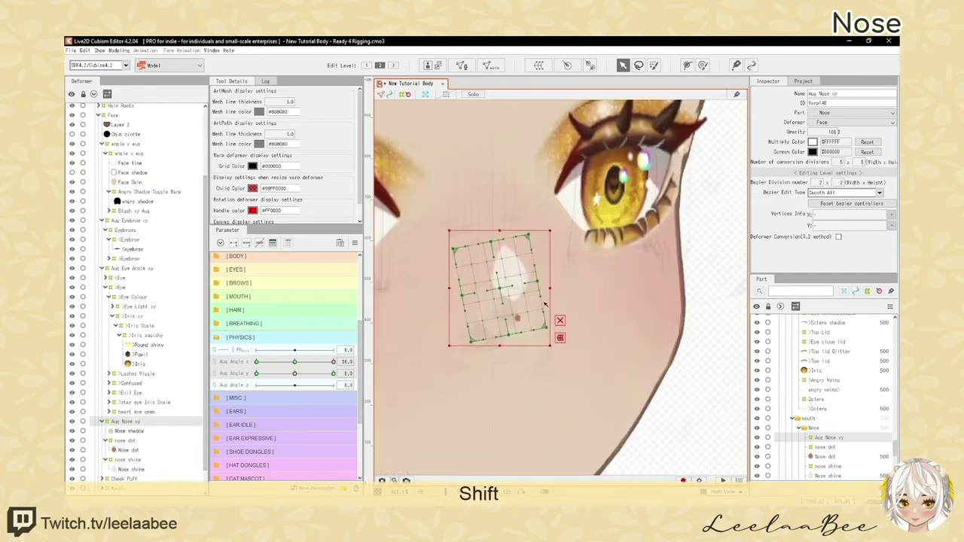
left_click(500, 291)
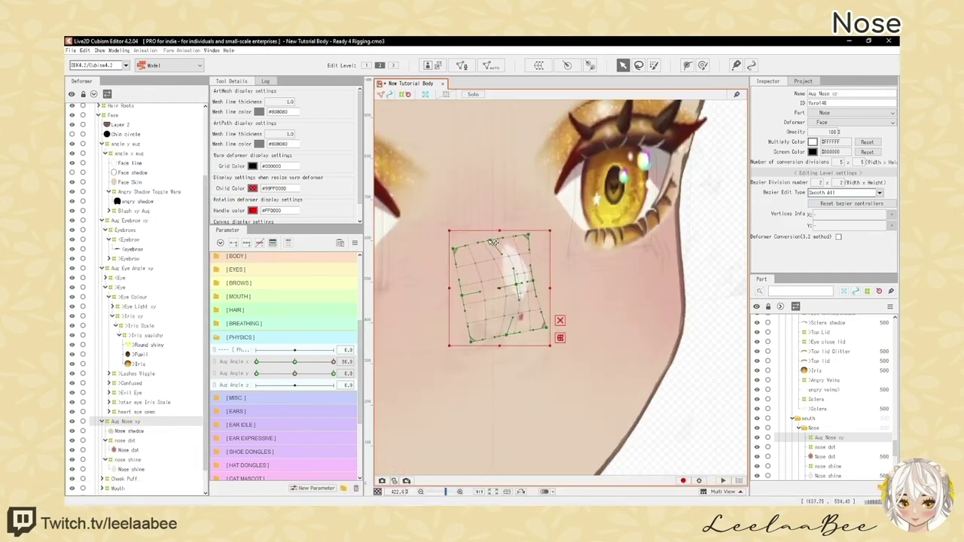
Check the bent nose with the selection hidden while swinging Aug Angle x up to 30
scroll(533, 271, "down", 3)
key("h")
scroll(520, 284, "up", 1)
left_click_drag(300, 363, 357, 361)
scroll(551, 271, "up", 2)
scroll(535, 314, "down", 2)
left_click(387, 360)
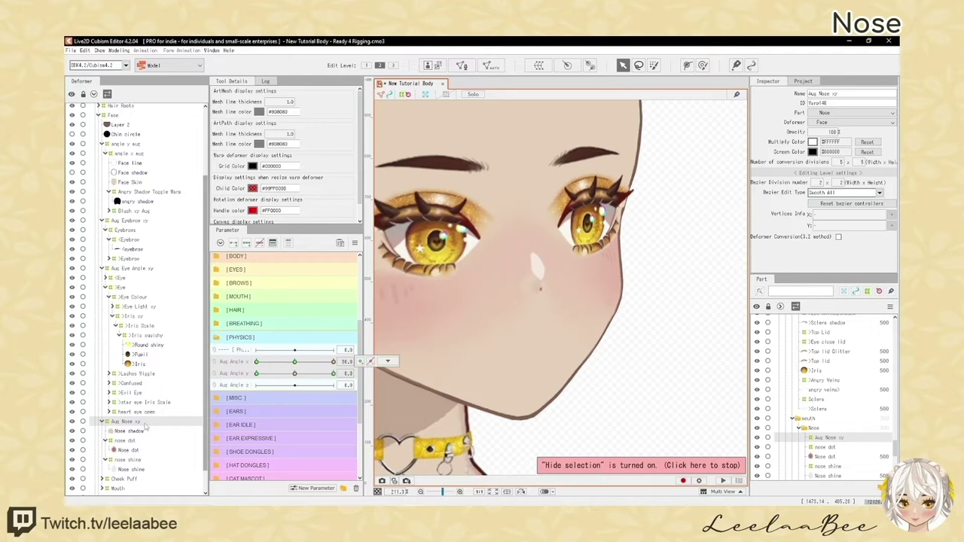
Reshape the Nose shine along its deform path at Aug Angle x 30 so it slants with the turned nose
left_click(131, 469)
scroll(533, 248, "up", 3)
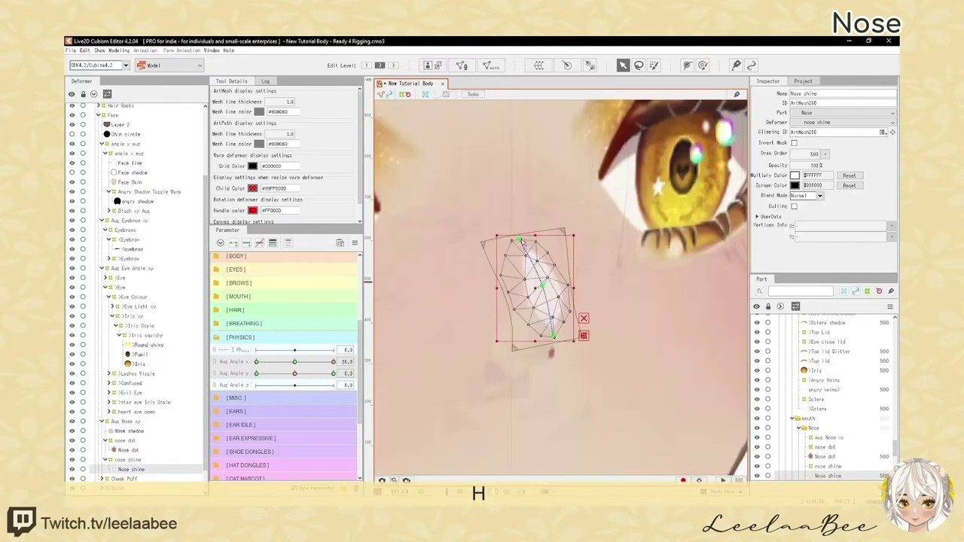
scroll(527, 245, "down", 3)
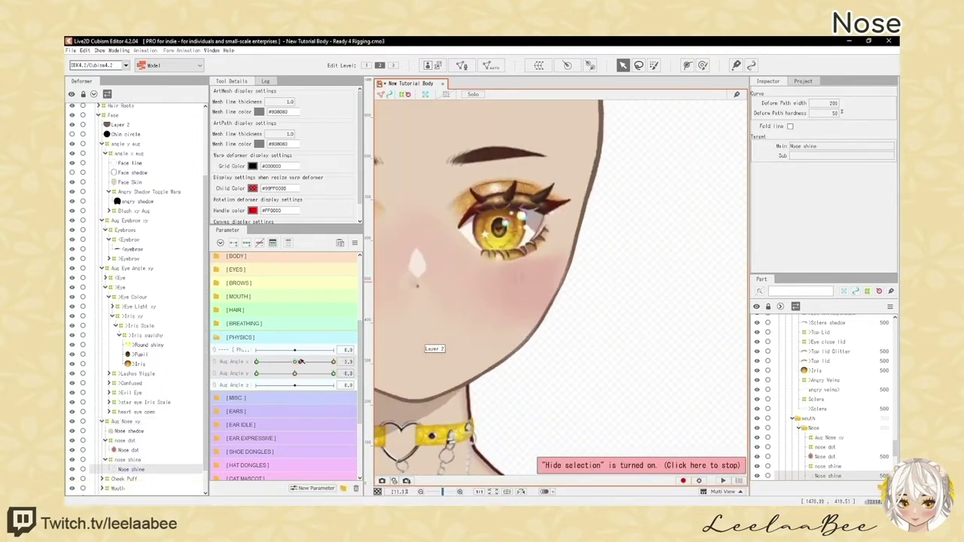
mouse_move(334, 362)
left_mouse_down()
mouse_move(256, 362)
mouse_move(335, 362)
left_mouse_up()
scroll(554, 255, "up", 2)
key("h")
left_click_drag(565, 379, 596, 365)
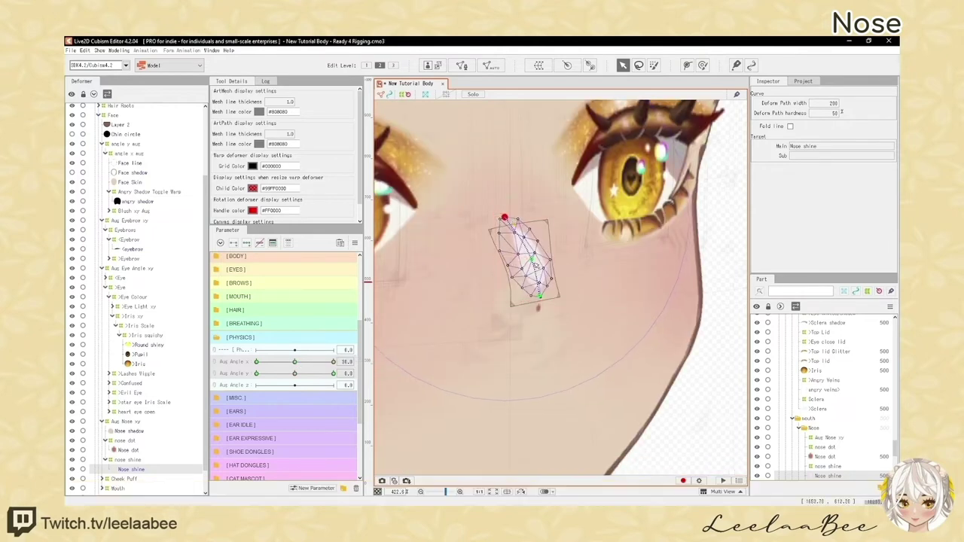
scroll(564, 260, "down", 4)
key("h")
scroll(574, 282, "up", 3)
key("h")
Refine the curve of the Aug Nose xy warp at Aug Angle x 30 and check it with the selection hidden
left_click(480, 269)
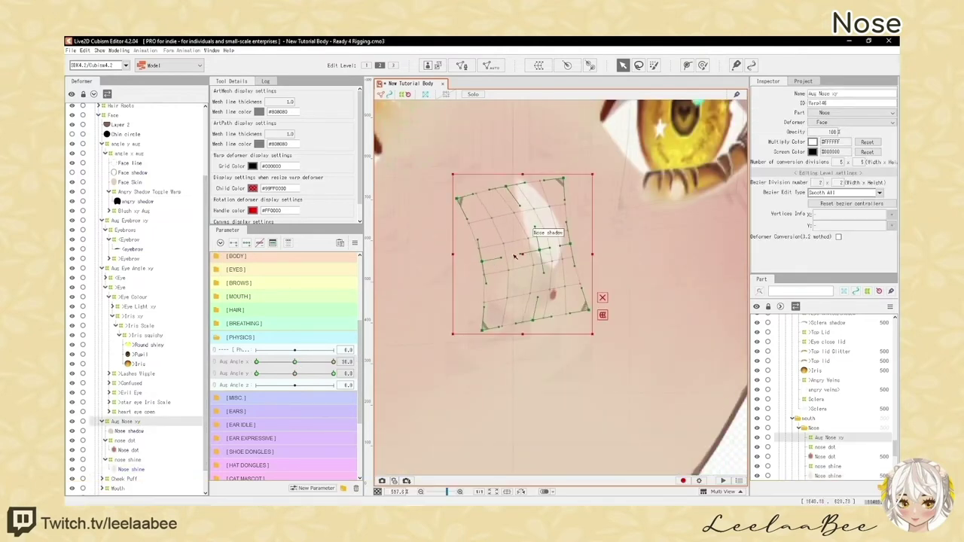
scroll(554, 249, "down", 4)
key("h")
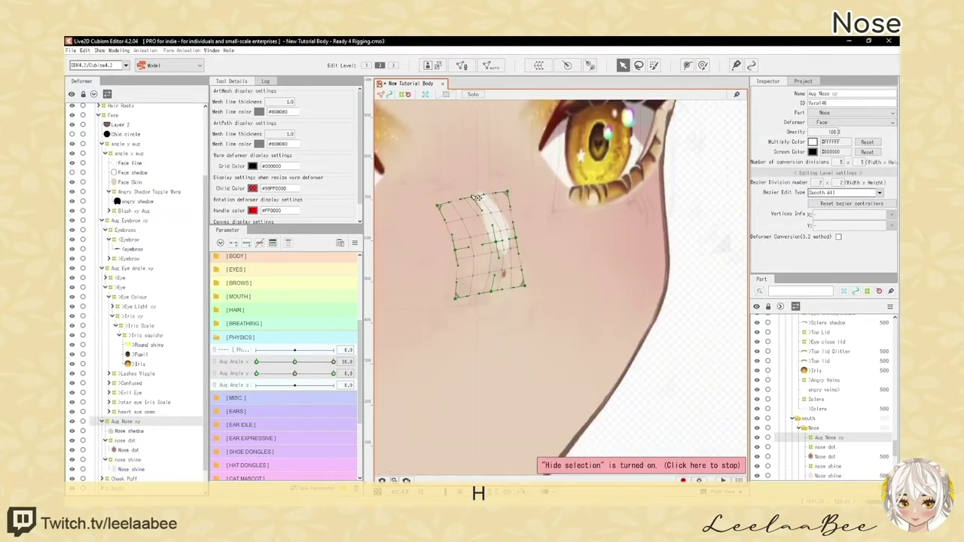
scroll(546, 245, "up", 2)
key("h")
Slim and curve the Nose shine with its path points at Aug Angle x 30, undo the last adjustment, and check the turn
left_click(129, 469, "shift")
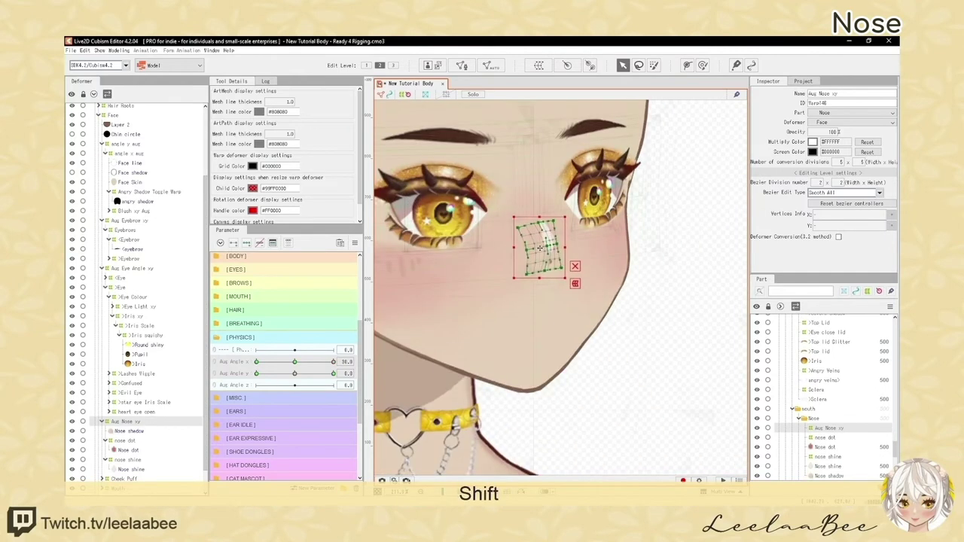
scroll(541, 218, "up", 2)
left_click(529, 237)
key("h")
key("h")
scroll(551, 270, "down", 3)
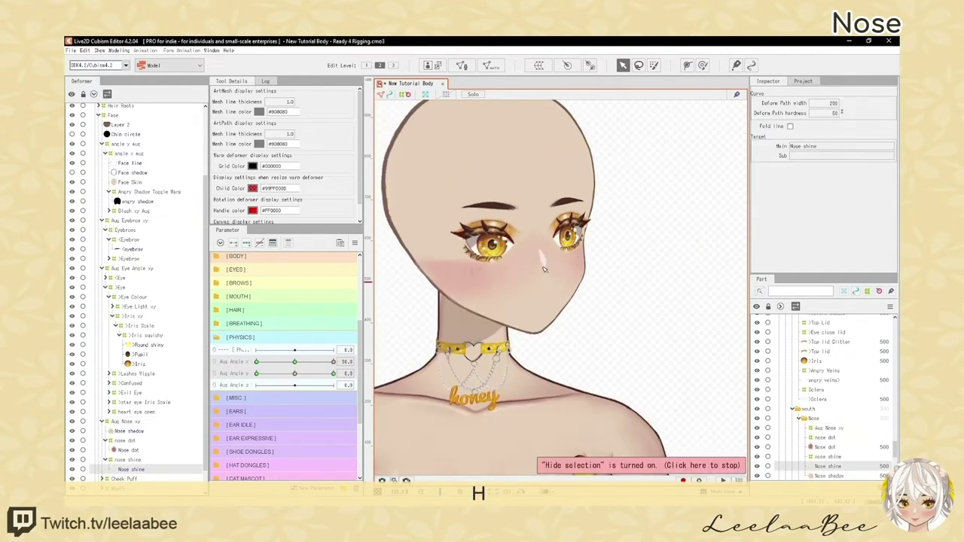
scroll(551, 269, "up", 3)
key("ctrl+z")
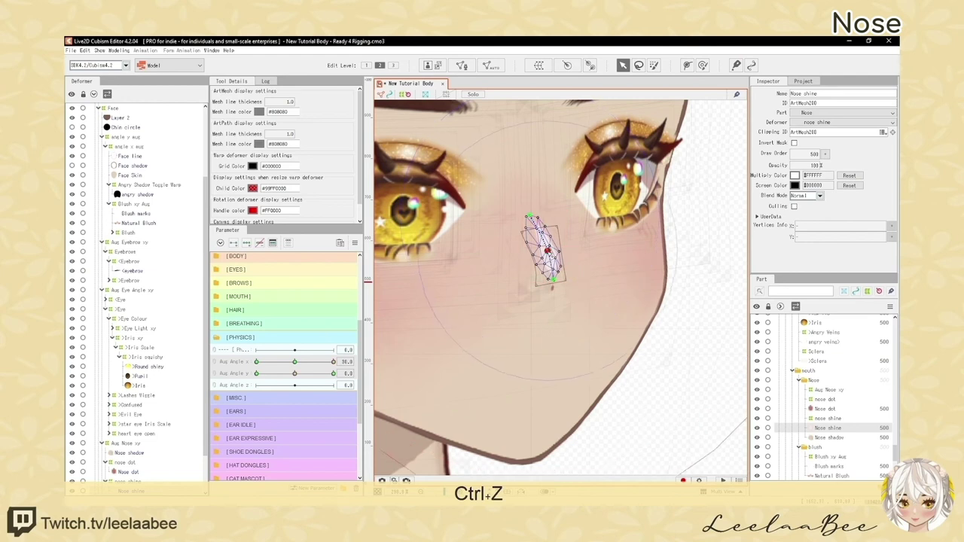
key("h")
scroll(545, 268, "down", 3)
left_click_drag(311, 362, 337, 363)
scroll(537, 273, "up", 5)
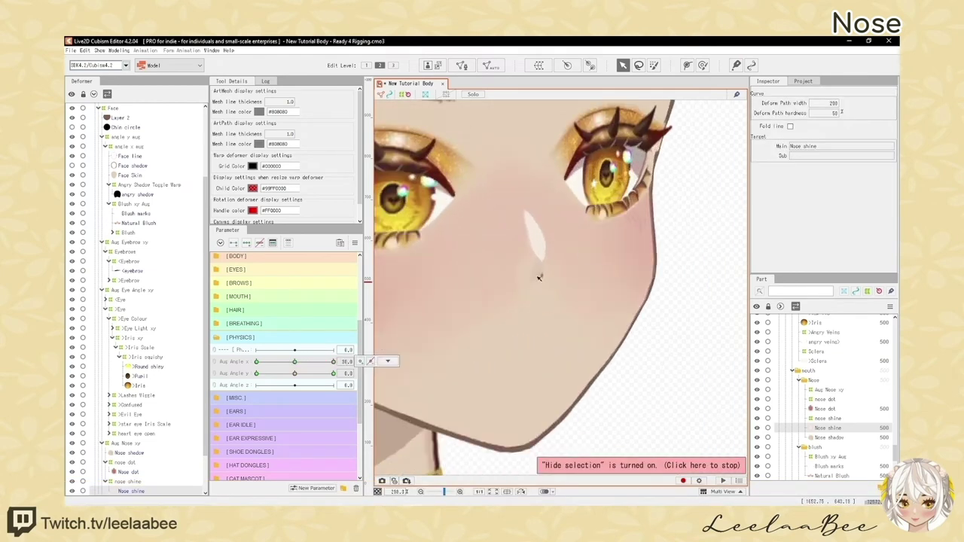
Slant and narrow the Nose dot with its deform path points at Aug Angle x 30
left_click(129, 471)
key("h")
scroll(535, 280, "up", 6)
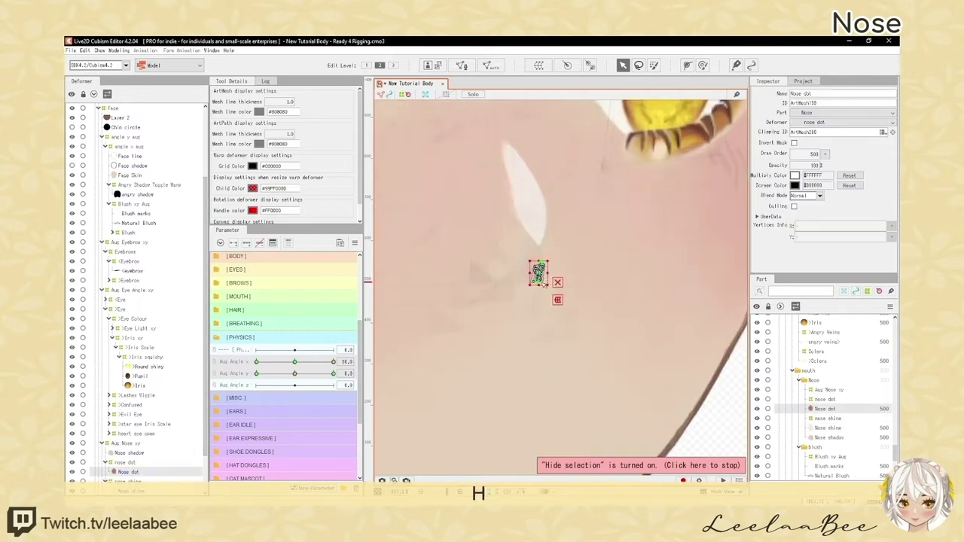
left_click_drag(521, 284, 515, 287)
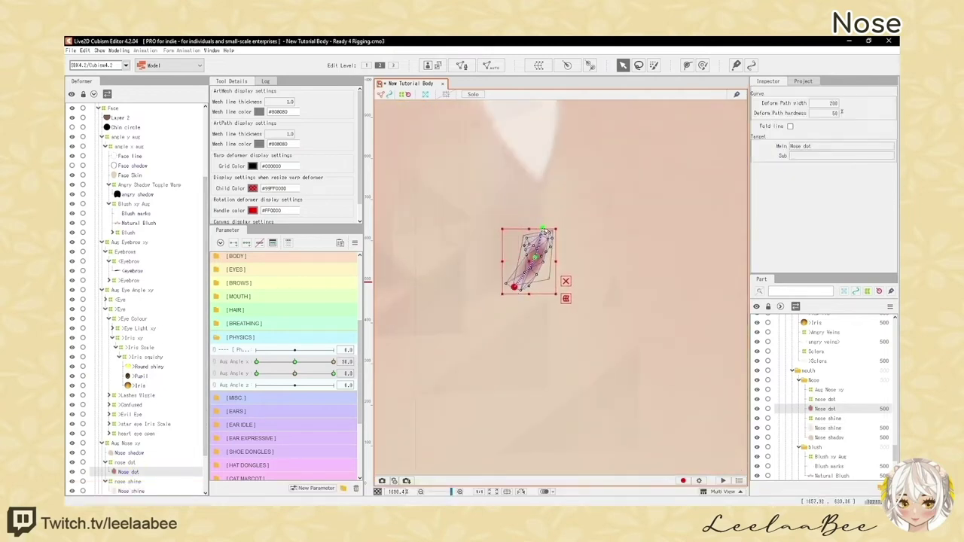
key("h")
scroll(544, 231, "down", 9)
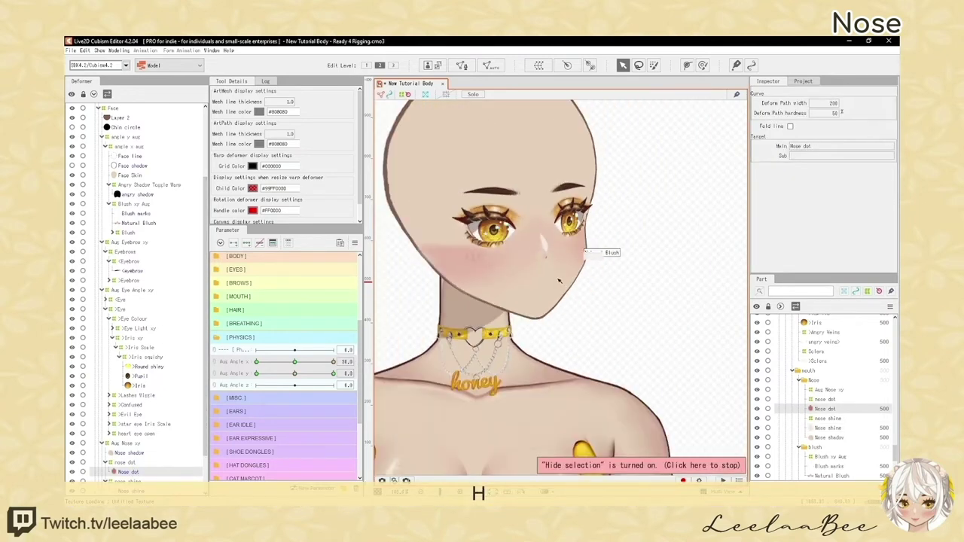
Add a deform path to the Nose shadow mesh and shift the shadow to the far side of the nose at Aug Angle x 30
scroll(554, 271, "up", 5)
left_click(549, 272)
scroll(581, 301, "down", 2)
left_click_drag(333, 362, 296, 362)
scroll(585, 305, "down", 3)
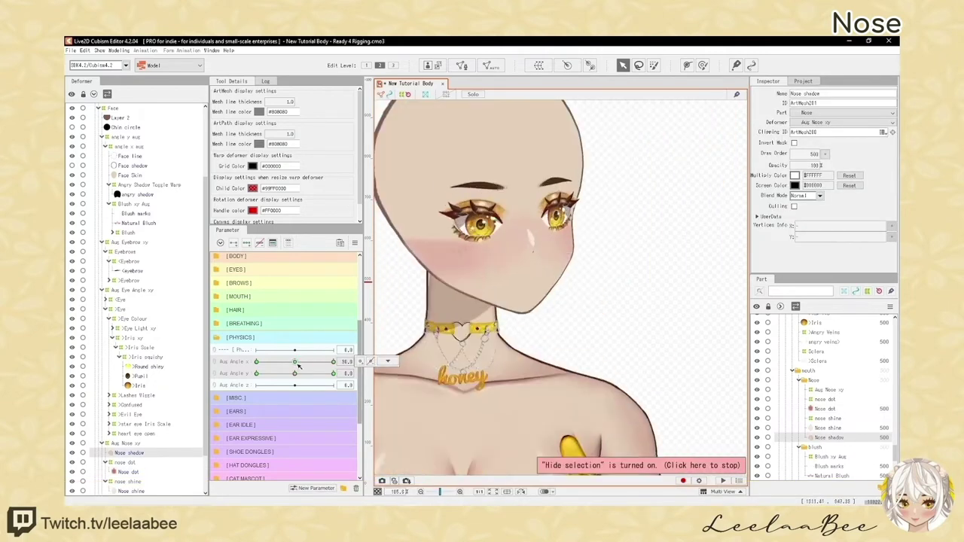
scroll(514, 253, "up", 4)
key("p")
key("h")
key("h")
scroll(549, 256, "down", 4)
scroll(546, 256, "up", 4)
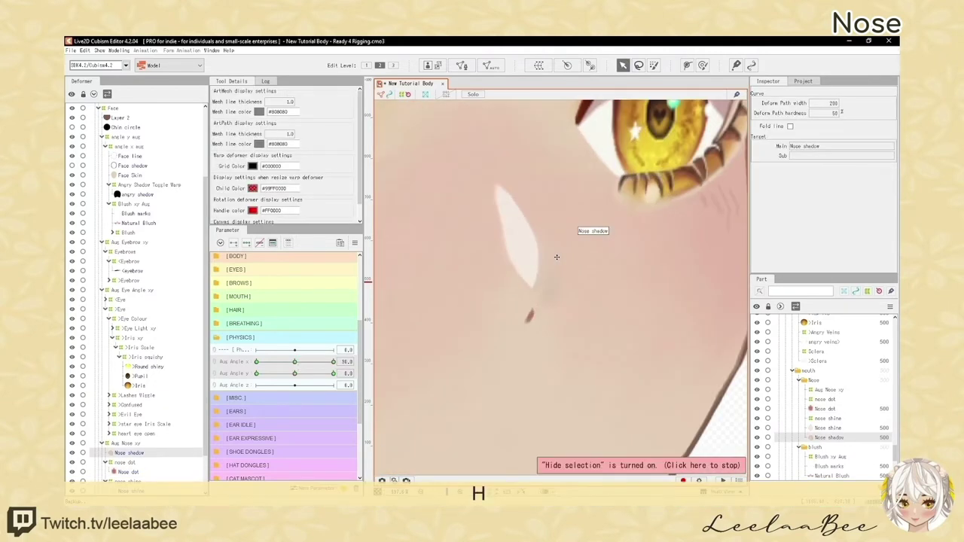
Check the Nose shadow's movement by swinging Aug Angle x between 0 and 30
scroll(567, 252, "down", 4)
left_click_drag(333, 362, 294, 364)
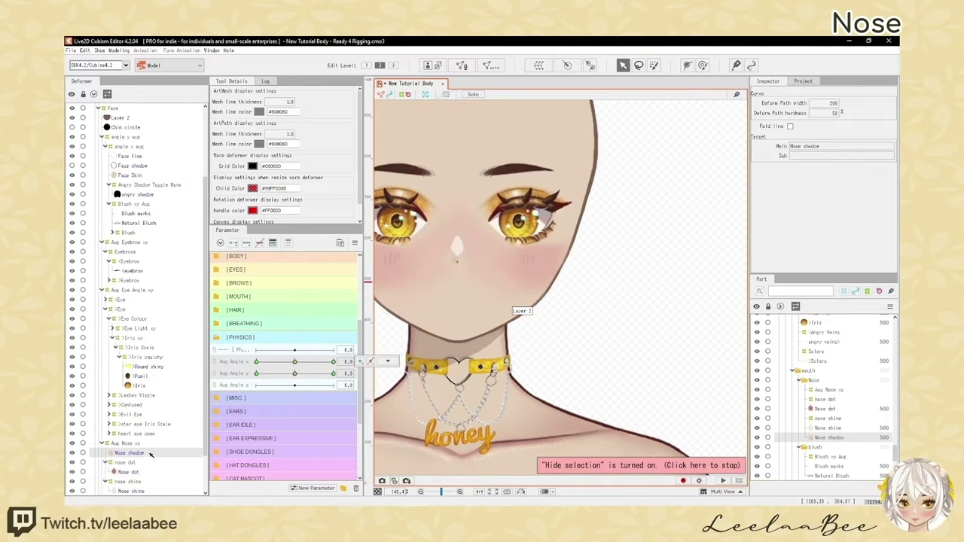
left_click(150, 455)
left_click_drag(712, 197, 748, 216)
left_click_drag(294, 362, 333, 362)
mouse_move(334, 363)
left_mouse_down()
mouse_move(294, 363)
mouse_move(334, 363)
mouse_move(294, 362)
mouse_move(329, 356)
left_mouse_up()
scroll(482, 234, "down", 3)
Adjust the upper edge of the Aug Nose xy warp at Aug Angle x 30 and review the whole face
left_click(129, 443)
scroll(528, 248, "up", 5)
key("h")
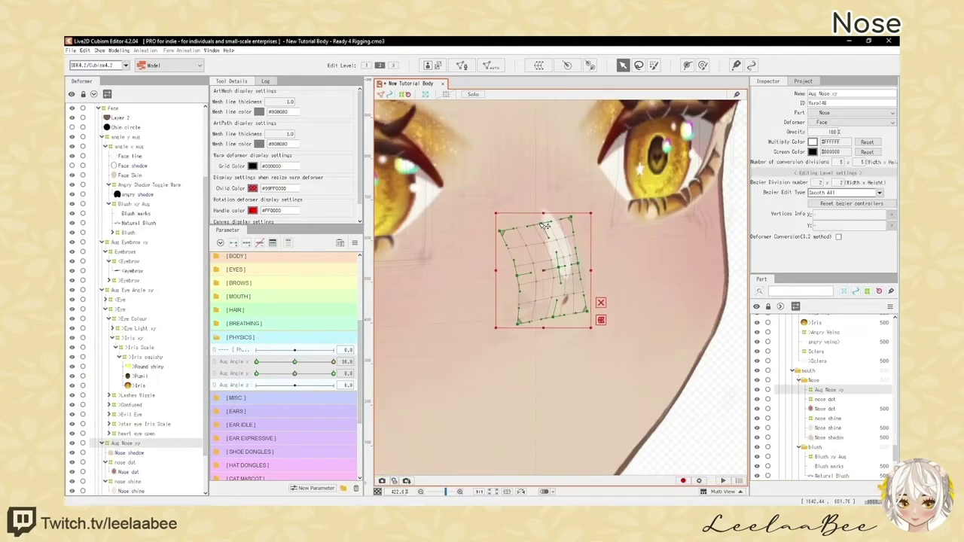
scroll(527, 248, "down", 5)
key("h")
scroll(558, 286, "up", 2)
scroll(445, 293, "down", 4)
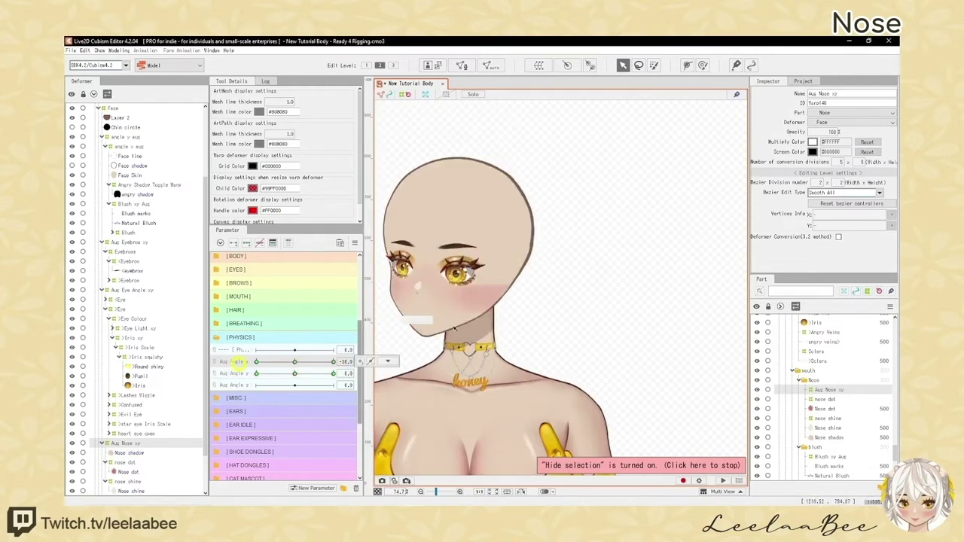
Reflect the Aug Angle x motion for the Aug Nose xy warp and the Nose shadow, Nose dot and Nose shine meshes
left_click_drag(334, 362, 283, 368)
left_click(389, 362)
left_click(127, 443)
scroll(150, 422, "down", 2)
left_click(132, 405, "ctrl")
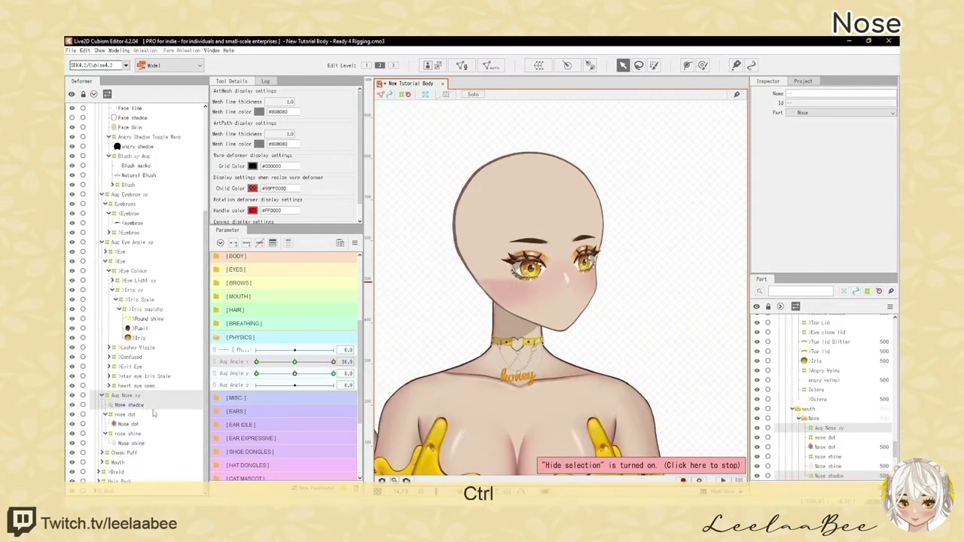
left_click(132, 415, "ctrl")
left_click(132, 424, "ctrl")
left_click(132, 434, "ctrl")
left_click(132, 442, "ctrl")
left_click(132, 406)
left_click(130, 424, "ctrl")
left_click(132, 443, "ctrl")
left_click(388, 362)
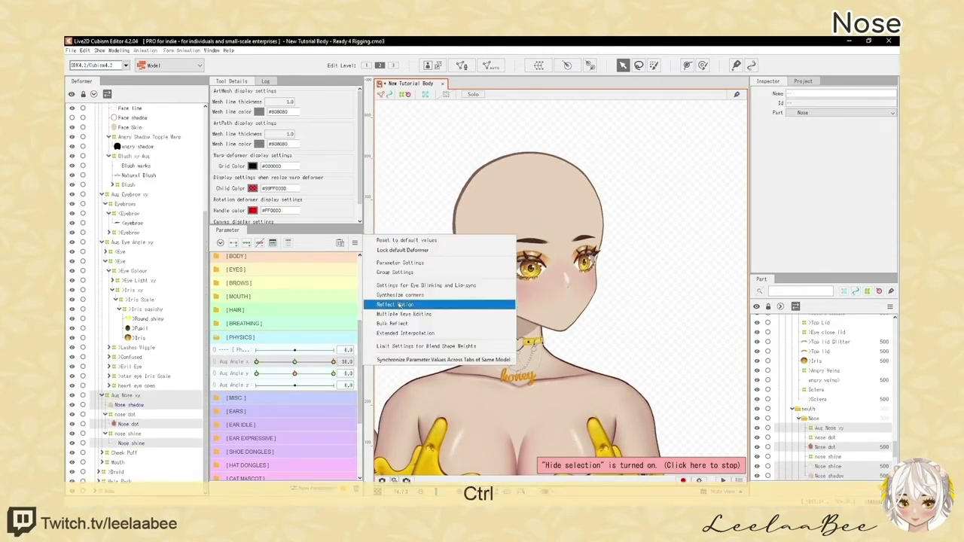
left_click(409, 304)
Check the reflected nose at Aug Angle x -30 and select the Nose shadow mesh
left_click_drag(333, 362, 255, 366)
scroll(456, 284, "up", 4)
scroll(464, 286, "down", 4)
left_click(130, 405)
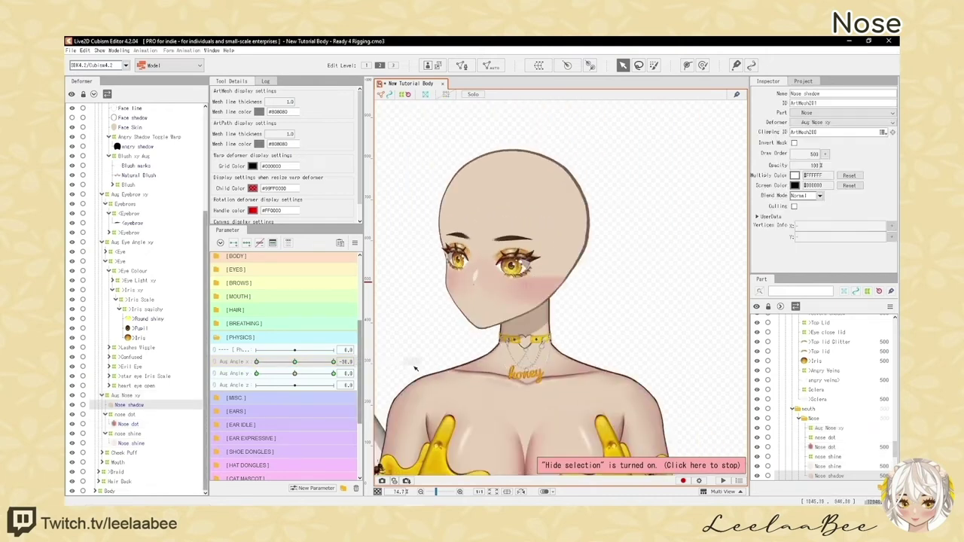
Adjust the Nose shadow's deform path at Aug Angle x -30 and review the whole face
scroll(481, 278, "up", 6)
key("shift")
scroll(489, 267, "up", 4)
left_click(482, 273)
scroll(519, 253, "down", 8)
key("h")
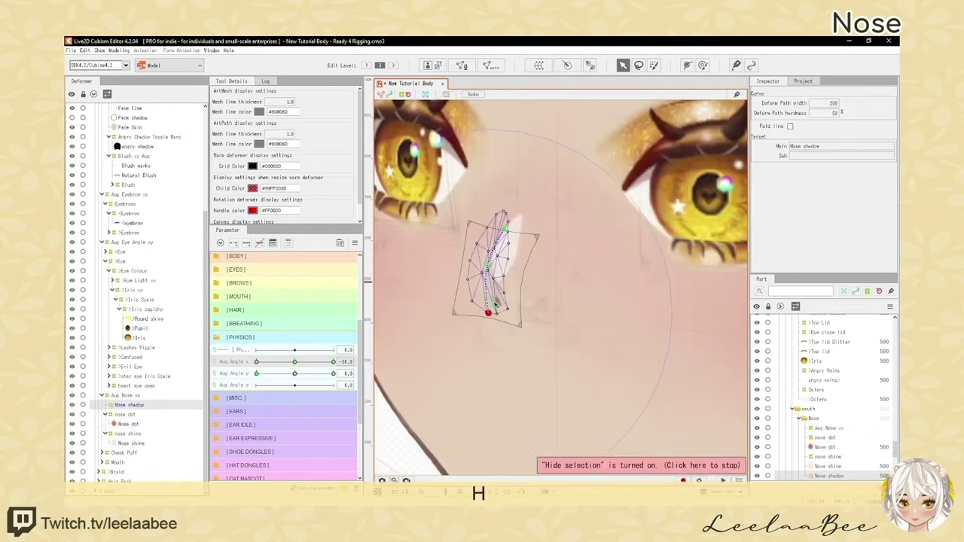
Paste the form onto the Aug Nose xy warp and nose meshes, and set the pose to Aug Angle x 30, y -30
mouse_move(333, 362)
left_mouse_down()
mouse_move(276, 364)
mouse_move(334, 364)
mouse_move(334, 374)
left_mouse_up()
scroll(446, 320, "down", 5)
left_click(126, 396, "ctrl")
left_click(132, 424, "ctrl")
left_click(132, 442, "ctrl")
key("ctrl+shift+v")
left_click(256, 374)
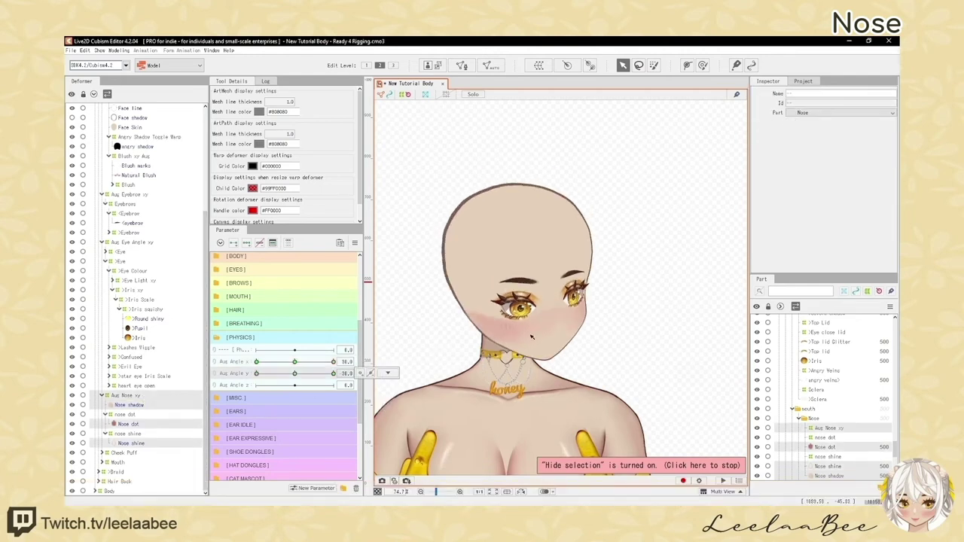
Move the Aug Nose xy warp upward at Aug Angle x 30, y 30 and compare it with the y -30 pose
left_click_drag(257, 374, 334, 373)
scroll(515, 317, "up", 10)
key("h")
left_click(126, 396)
left_click_drag(545, 297, 544, 276)
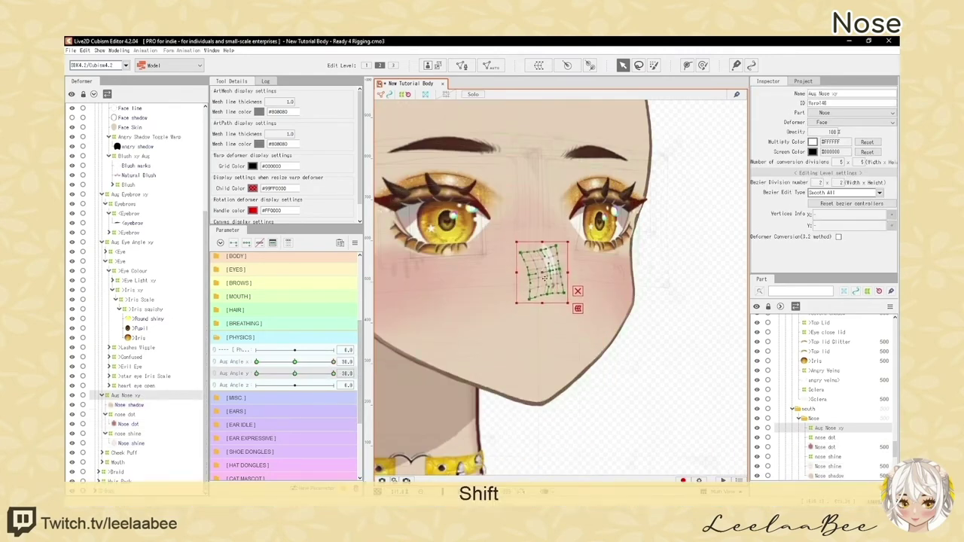
scroll(551, 275, "down", 7)
key("h")
mouse_move(334, 374)
left_mouse_down()
mouse_move(257, 384)
mouse_move(333, 384)
left_mouse_up()
key("h")
key("h")
key("h")
key("h")
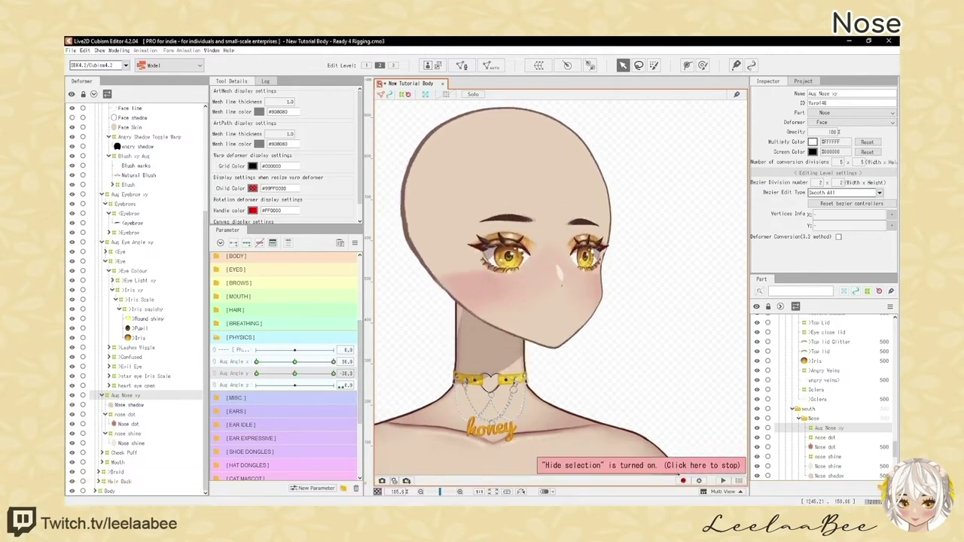
Refine the Aug Nose xy warp's curvature around the nose shine at Aug Angle x 30, y 30
left_click(131, 443)
key("h")
scroll(543, 264, "up", 10)
left_click(144, 396)
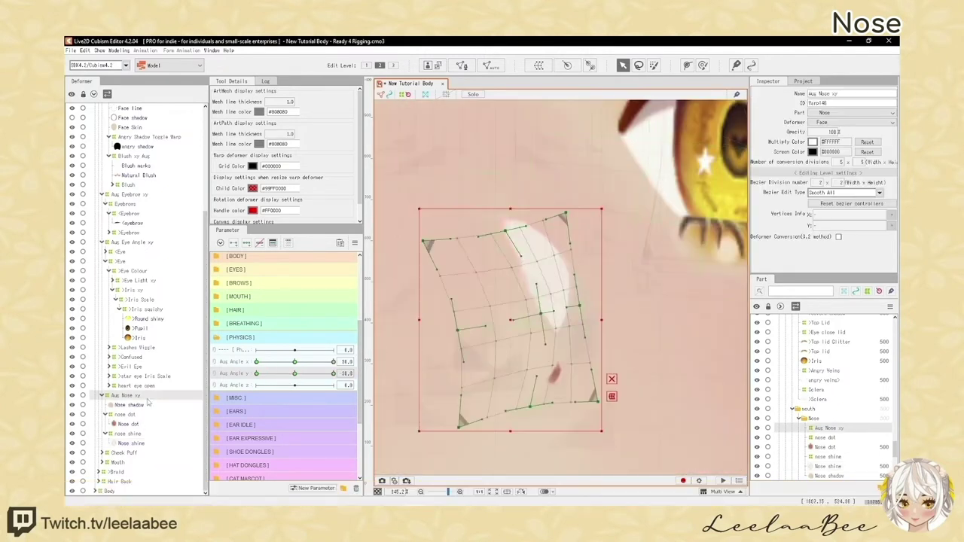
scroll(504, 256, "down", 8)
key("h")
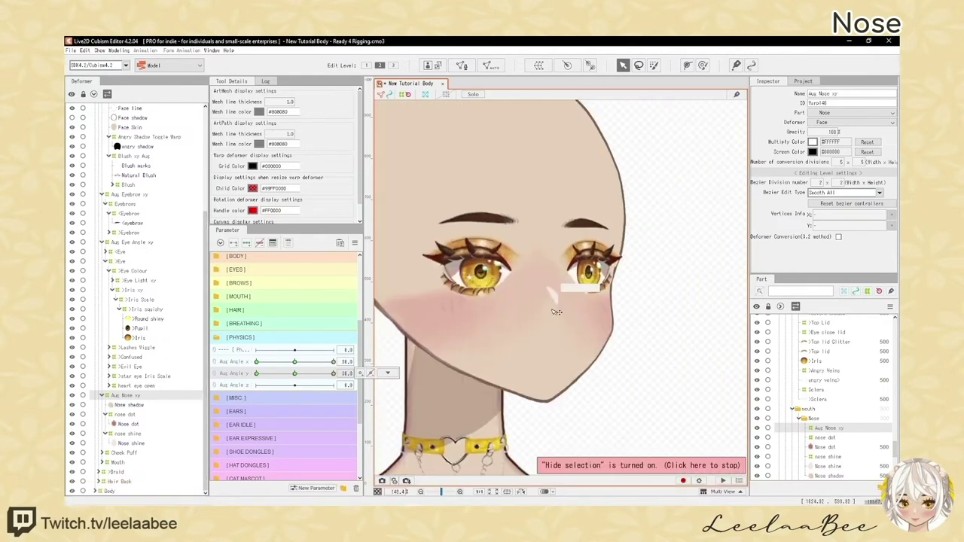
Try adjusting the Nose shine's deform path at Aug Angle x 30, y 30 while checking its vertical motion
left_click(131, 443)
key("h")
scroll(554, 264, "up", 8)
scroll(527, 293, "down", 8)
key("h")
mouse_move(334, 374)
left_mouse_down()
mouse_move(299, 377)
mouse_move(328, 381)
left_mouse_up()
scroll(560, 260, "up", 8)
scroll(553, 279, "down", 8)
scroll(561, 264, "up", 8)
key("h")
key("h")
scroll(558, 287, "down", 8)
scroll(574, 272, "up", 8)
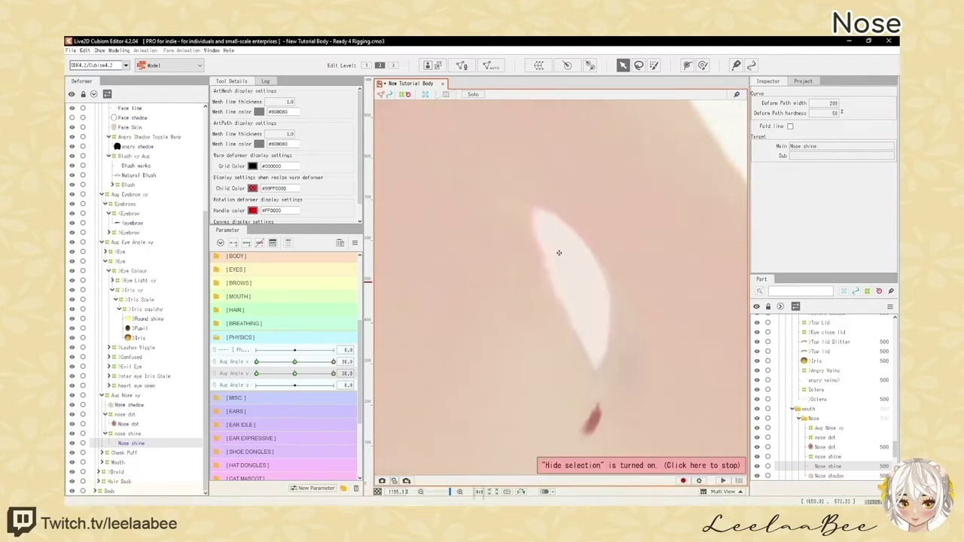
Undo the last two Nose shine changes
scroll(559, 254, "down", 5)
key("ctrl+z")
key("ctrl+z")
scroll(554, 301, "down", 4)
Bend the sides of the Aug Nose xy warp at Aug Angle x 30, y 30 and test its vertical motion
left_click(294, 374)
left_click(127, 395)
scroll(552, 270, "up", 4)
key("h")
scroll(552, 270, "down", 6)
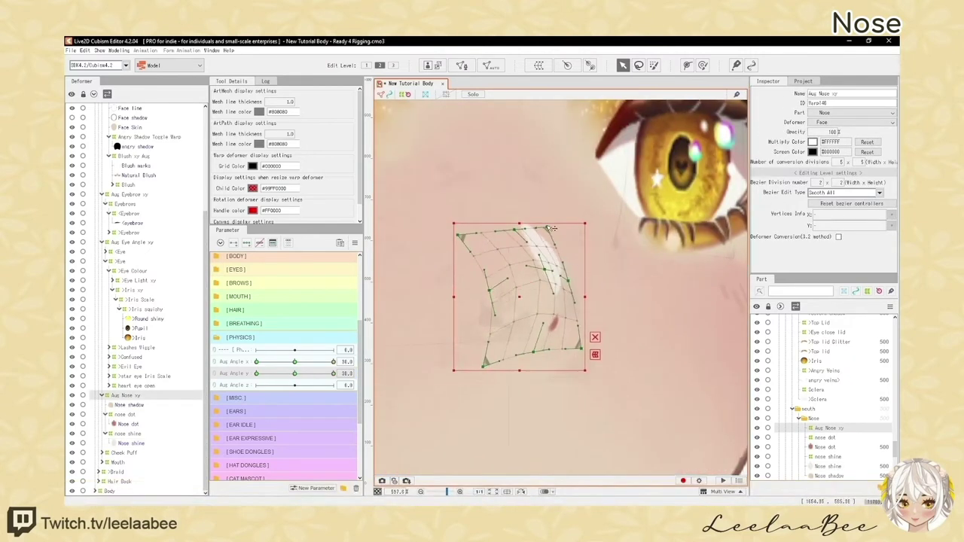
scroll(535, 272, "up", 3)
left_click_drag(309, 379, 339, 377)
Fine-tune the Aug Nose xy warp's inner and side points at Aug Angle x 30, y 30, comparing against the full face
left_click(126, 396)
key("h")
scroll(531, 279, "up", 5)
key("h")
scroll(531, 279, "down", 6)
scroll(519, 293, "up", 4)
key("h")
key("h")
scroll(531, 294, "down", 4)
scroll(570, 286, "up", 4)
left_click(570, 288)
scroll(585, 284, "down", 3)
scroll(543, 292, "down", 6)
Adjust the Nose shadow mesh's shape at Aug Angle x 30, y 30 and check it on the full face
left_click(129, 405)
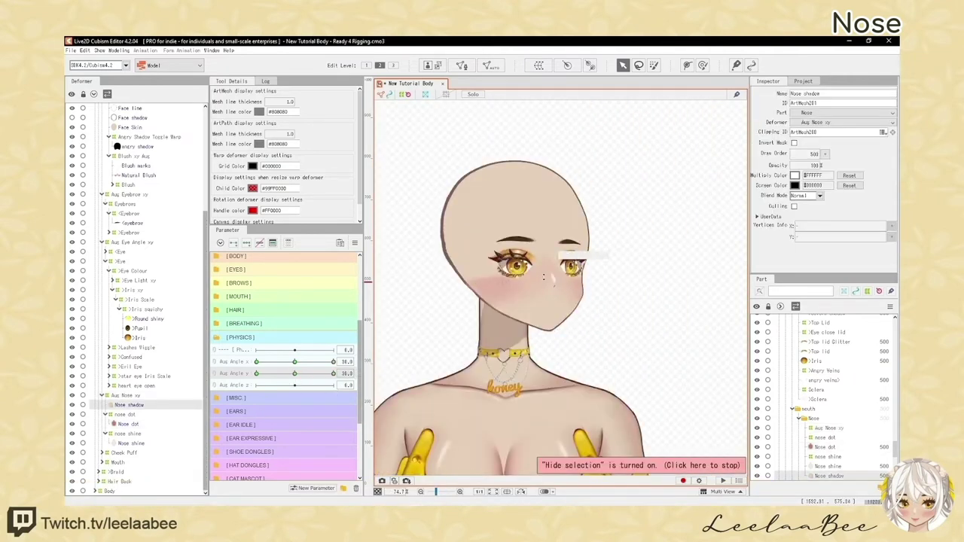
scroll(557, 283, "up", 9)
key("ctrl+e")
left_click(459, 98)
key("h")
left_click(534, 282)
key("h")
scroll(534, 283, "down", 6)
scroll(534, 282, "down", 2)
Check the Aug Nose xy warp and its nose meshes at Aug Angle x 30 with Aug Angle y at -30
left_click_drag(333, 373, 257, 377)
scroll(539, 294, "up", 2)
left_click(126, 395)
left_click(703, 66)
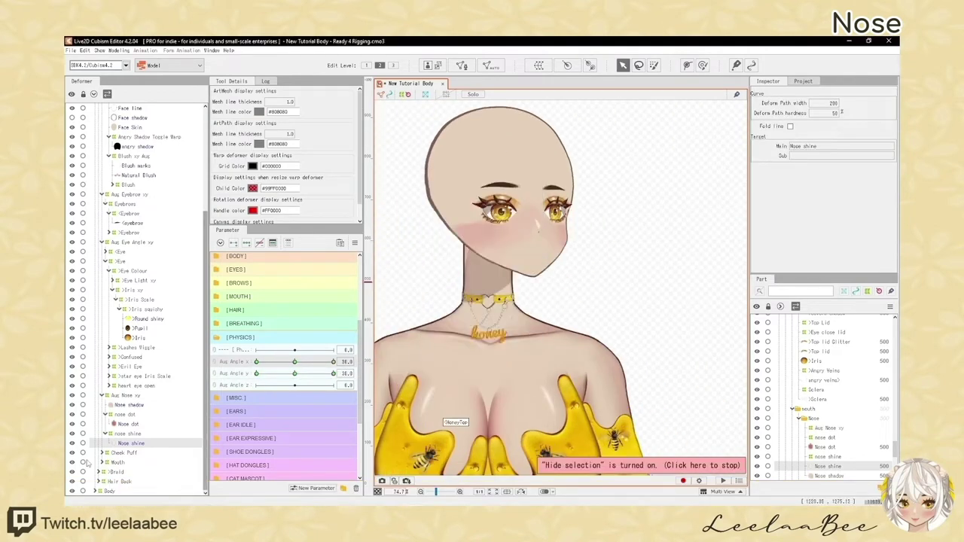
left_click(256, 374)
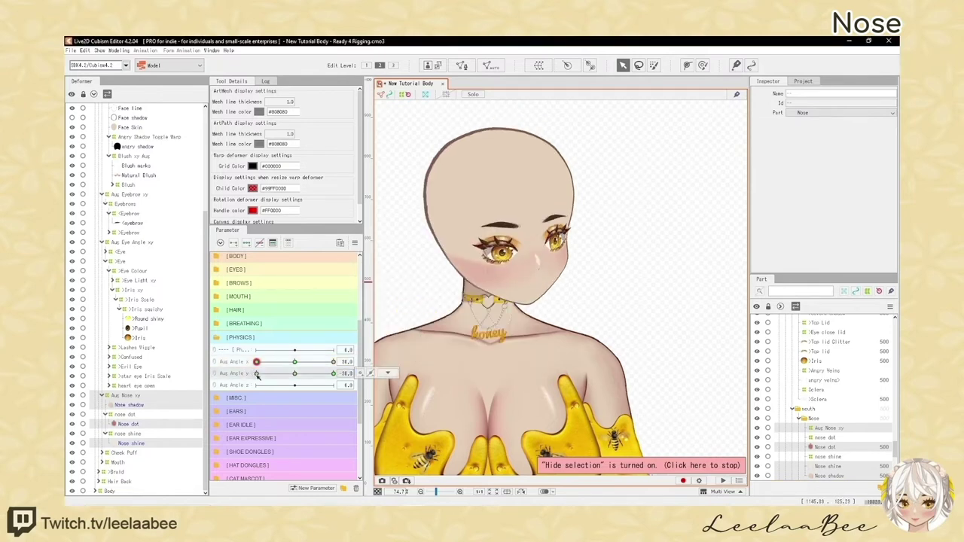
Try reshaping the upper edge of the Aug Nose xy warp at Aug Angle x 0, y -30
left_click(295, 362)
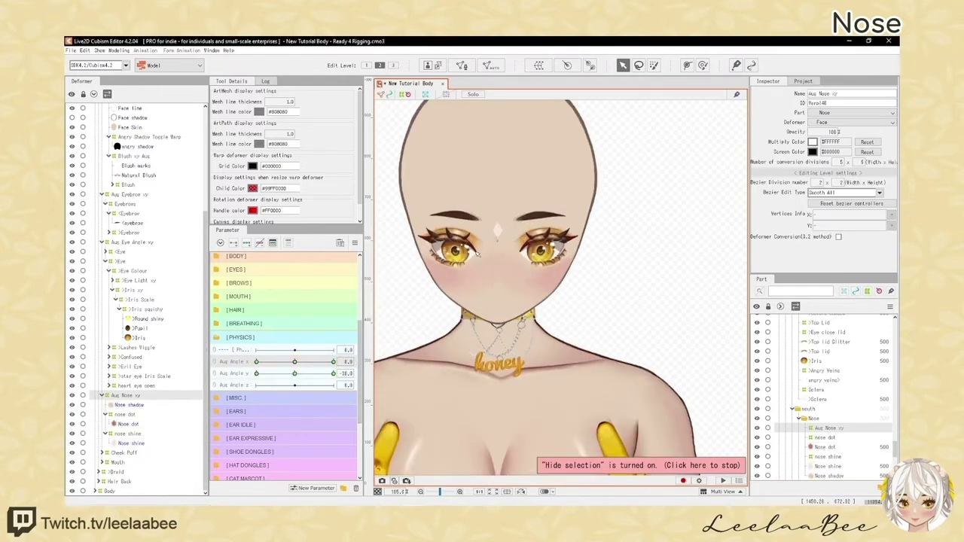
key("shift+h")
scroll(527, 271, "up", 2)
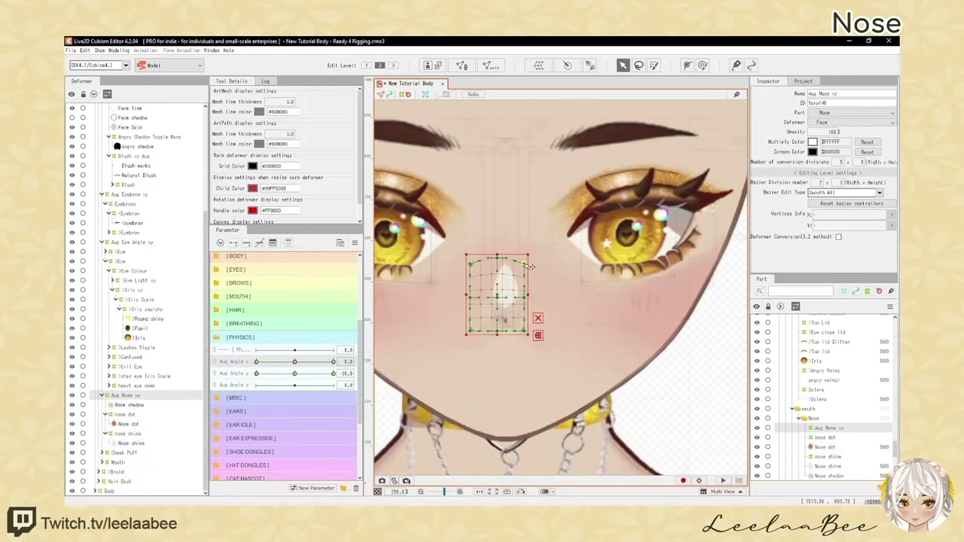
key("ctrl+z")
key("ctrl+z")
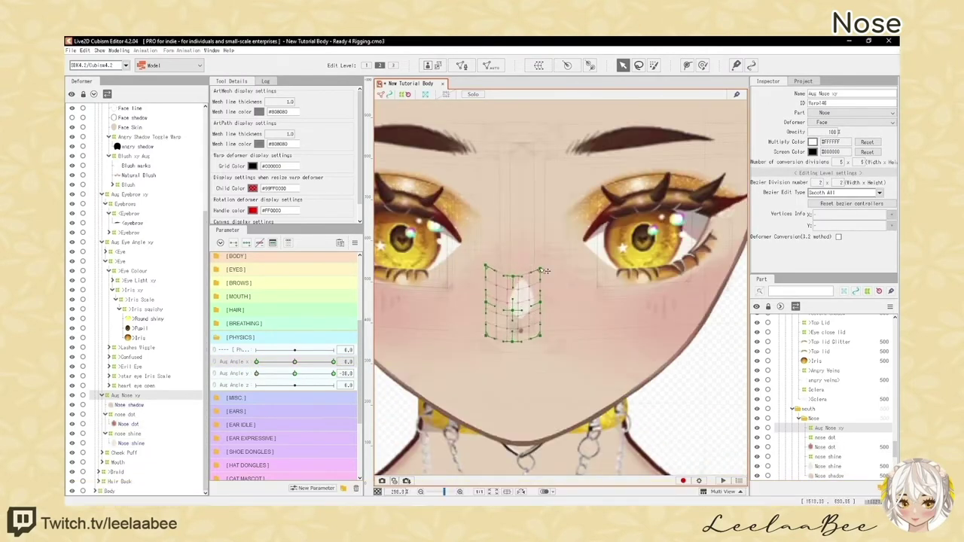
Try adjusting the Nose shine mesh at Aug Angle x 0, y -30
scroll(541, 271, "down", 2)
key("h")
left_click(131, 444)
key("h")
scroll(532, 271, "up", 5)
scroll(542, 287, "down", 5)
key("h")
key("ctrl+z")
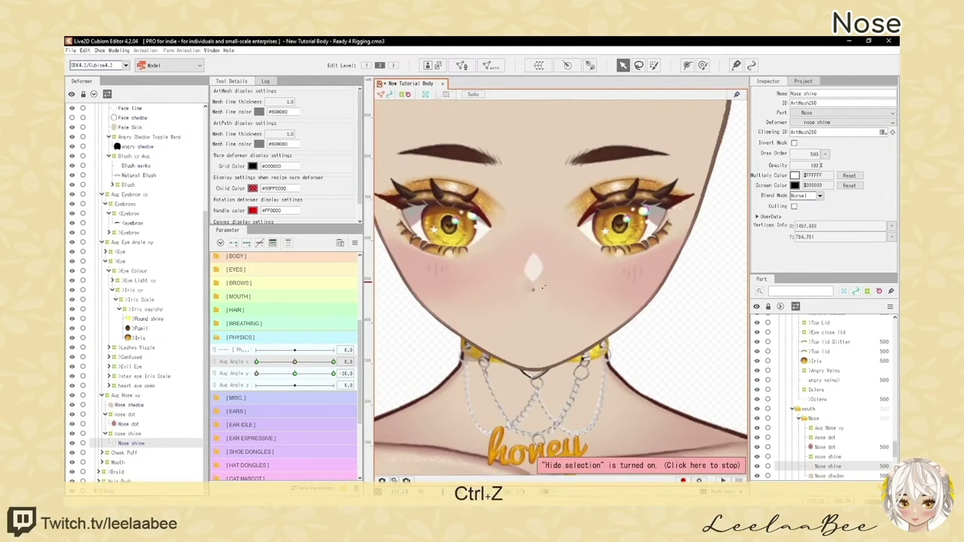
Undo the recent nose changes and return to the Aug Nose xy warp
left_click(125, 395)
key("ctrl+z")
key("ctrl+z")
key("ctrl+z")
key("ctrl+z")
key("ctrl+z")
Pull the centre of the Aug Nose xy warp's upper edge downward at Aug Angle x 0, y -30
left_click_drag(294, 373, 257, 374)
key("h")
scroll(532, 253, "up", 5)
left_click_drag(520, 253, 523, 265)
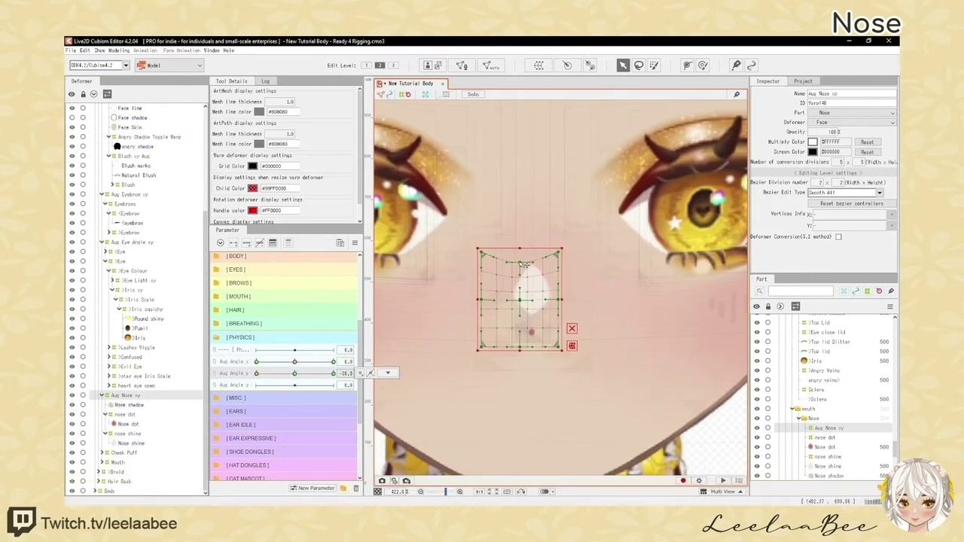
scroll(524, 264, "down", 6)
scroll(527, 275, "up", 7)
Undo the last Aug Nose xy warp changes and recheck the nose at Aug Angle y -30
key("ctrl+z")
scroll(486, 292, "down", 3)
left_click_drag(295, 374, 257, 374)
scroll(545, 271, "down", 2)
key("ctrl+z")
scroll(519, 279, "up", 5)
scroll(519, 286, "down", 5)
key("h")
key("h")
Try reshaping the nose shine warp at Aug Angle x 0, y -30
left_click(127, 434)
scroll(517, 275, "up", 5)
scroll(519, 278, "down", 5)
key("h")
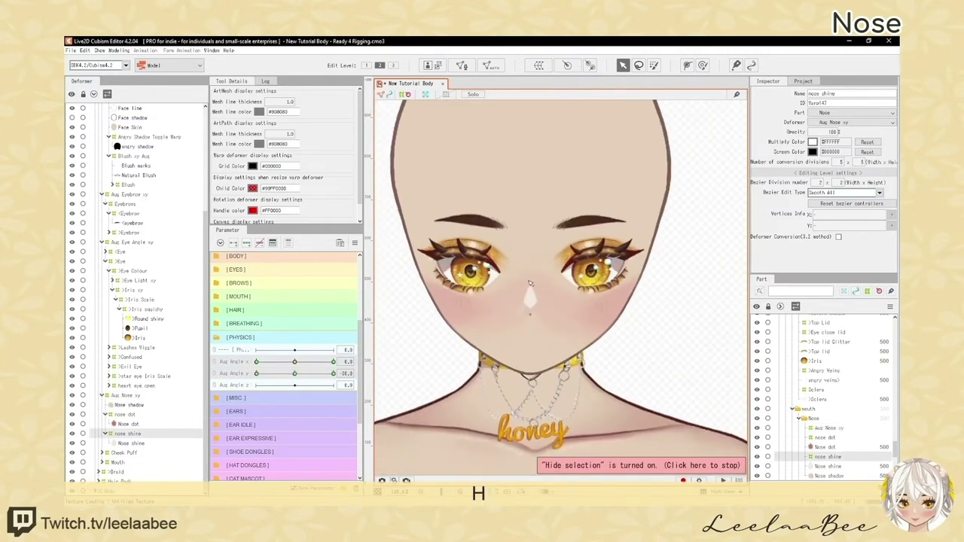
key("h")
scroll(531, 284, "up", 5)
scroll(523, 286, "down", 7)
key("h")
Undo the latest nose shine warp changes at Aug Angle y -30
scroll(539, 279, "up", 4)
key("ctrl+z")
key("ctrl+z")
key("ctrl+z")
scroll(542, 273, "up", 3)
key("h")
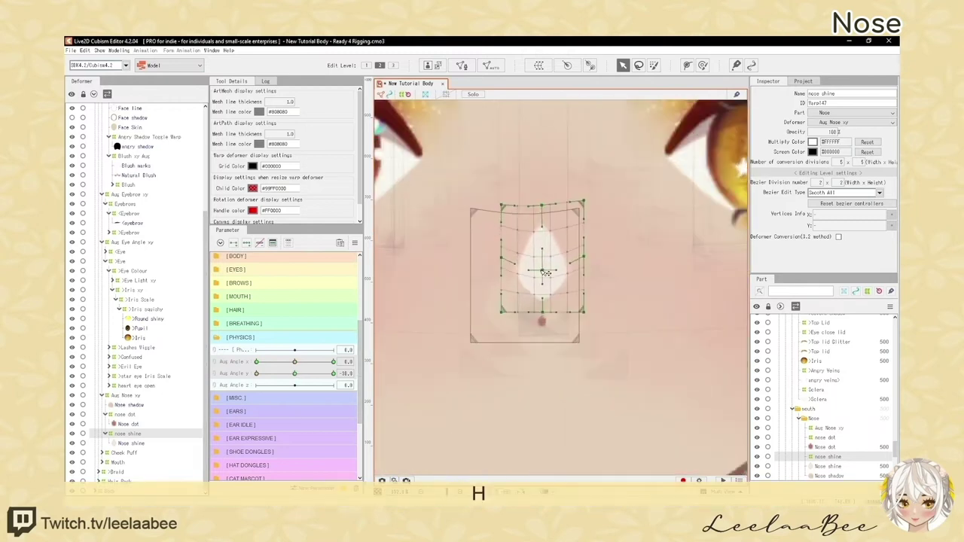
key("ctrl+z")
key("ctrl+z")
key("ctrl+z")
Check the nose's downward pose at Aug Angle y -30 with the Aug Nose xy warp selected
scroll(543, 271, "down", 6)
key("h")
left_click_drag(257, 373, 250, 392)
left_click(126, 396)
key("h")
key("h")
Shorten the Nose dot by moving its deform path point upward at Aug Angle x 0, y -30
left_click(128, 424)
key("h")
scroll(528, 279, "up", 7)
left_click_drag(519, 337, 519, 325)
key("h")
scroll(539, 226, "down", 7)
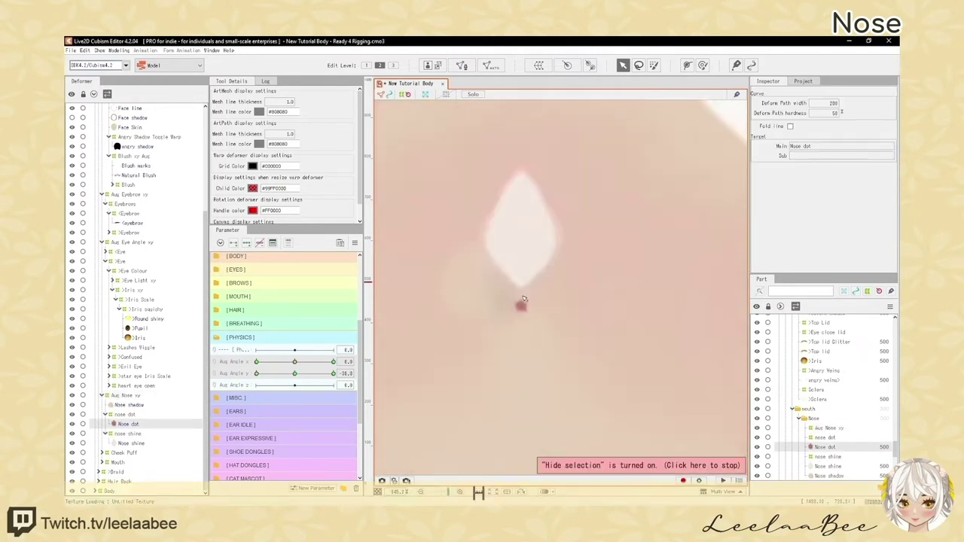
Lengthen the Nose dot vertically with its deform path at Aug Angle x 0, y 30
scroll(527, 249, "up", 4)
scroll(527, 249, "down", 4)
scroll(527, 256, "up", 4)
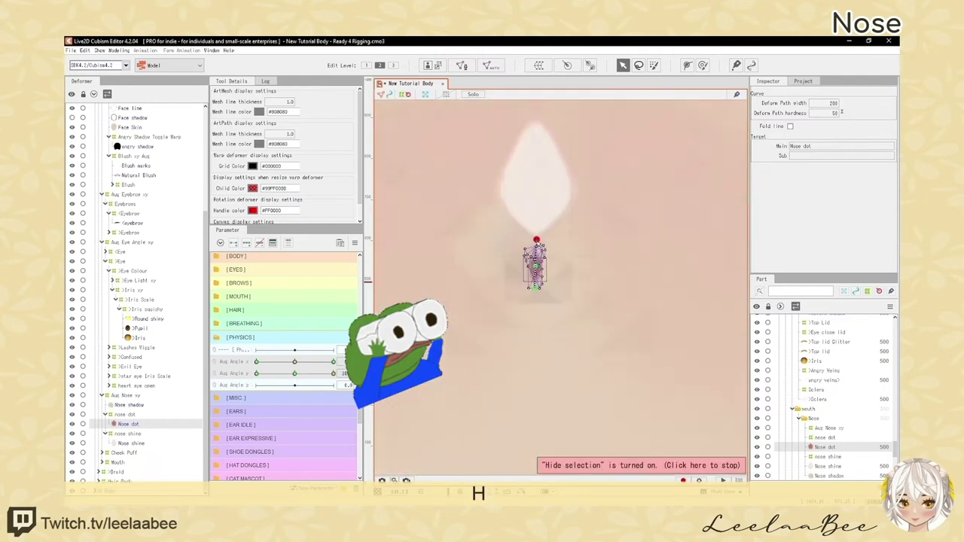
scroll(528, 256, "down", 4)
Refine the nose shine warp at Aug Angle x 0, y 30, comparing it with the downward pose
left_click(128, 433)
scroll(527, 271, "up", 4)
scroll(527, 271, "down", 4)
scroll(531, 287, "up", 4)
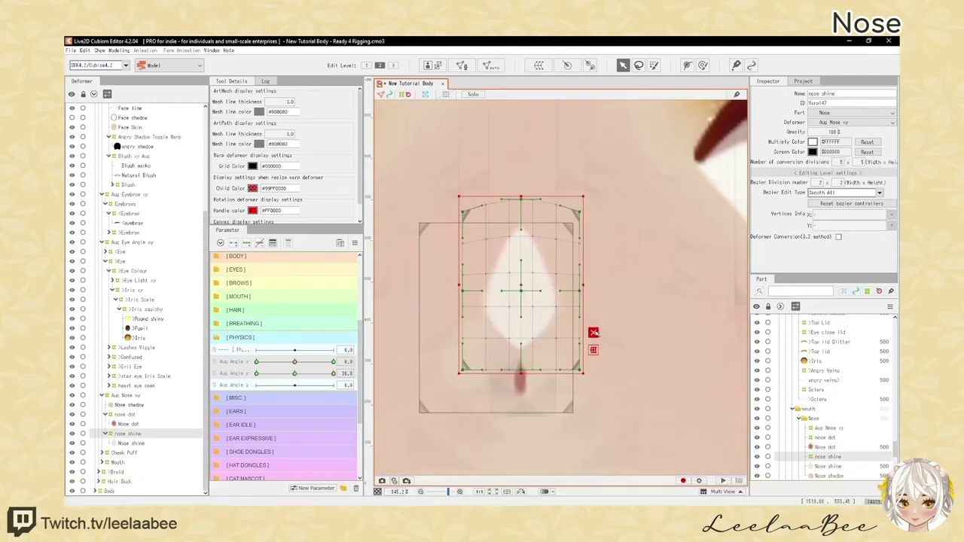
scroll(533, 302, "down", 2)
key("h")
key("shift+h")
scroll(531, 294, "down", 4)
left_click_drag(256, 373, 310, 375)
key("shift+h")
scroll(537, 341, "up", 4)
left_click_drag(534, 220, 533, 229)
key("h")
scroll(533, 293, "down", 5)
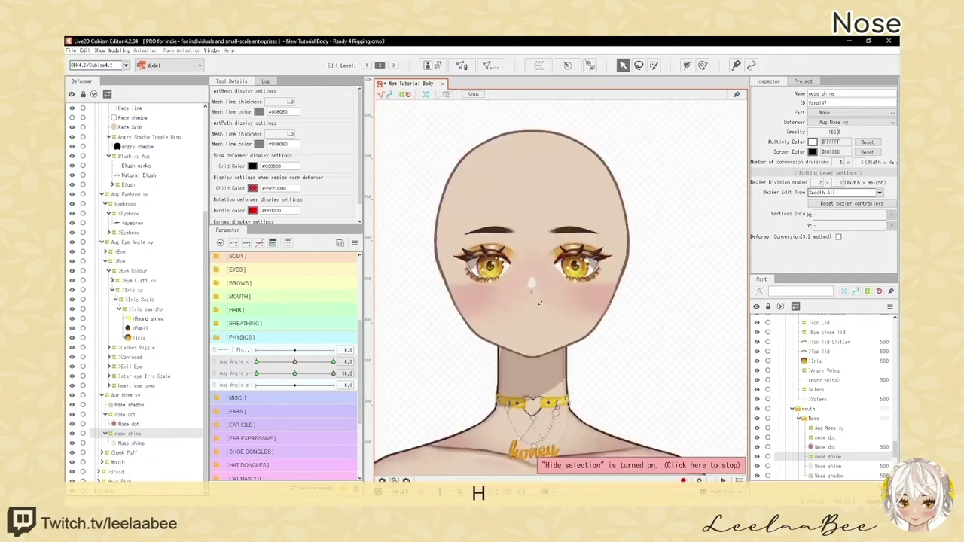
Check the nose across the vertical and corner poses with the nose dot and Aug Nose xy warps selected
scroll(531, 294, "up", 3)
left_click_drag(334, 374, 283, 401)
key("h")
key("shift+h")
left_click(541, 306)
scroll(530, 339, "down", 4)
left_click(126, 415)
left_click(126, 396)
key("shift+h")
scroll(535, 355, "up", 3)
left_click(536, 350)
left_click(532, 340)
scroll(532, 316, "down", 3)
scroll(471, 327, "up", 4)
Adjust the Nose shadow with its deform path at Aug Angle x -30, y -30
key("shift+h")
left_click(494, 324)
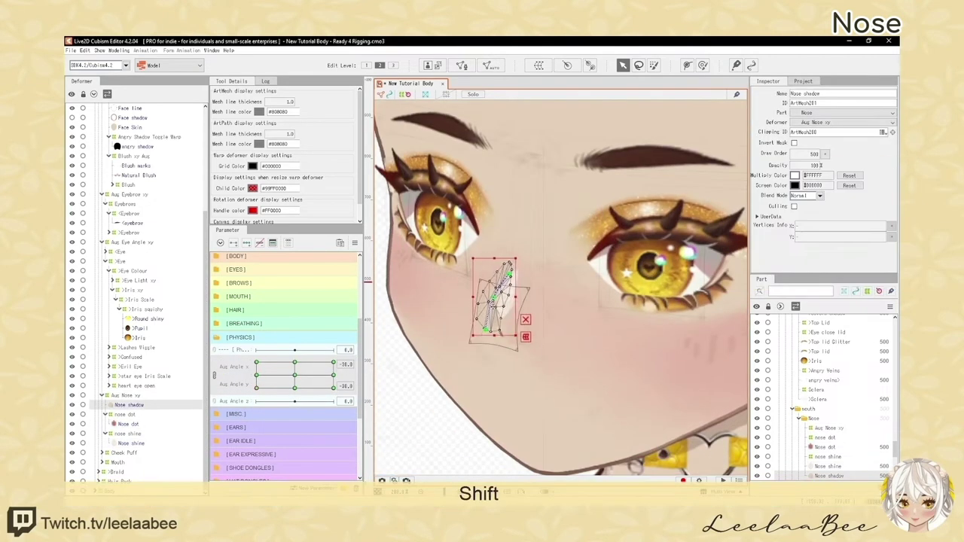
key("shift+h")
scroll(514, 351, "up", 2)
key("shift+h")
left_click(524, 282)
key("h")
scroll(524, 282, "down", 3)
Shorten the Nose shadow by moving its upper deform path point down at Aug Angle x -30, y 0
left_click_drag(256, 388, 250, 375)
scroll(497, 196, "up", 3)
key("h")
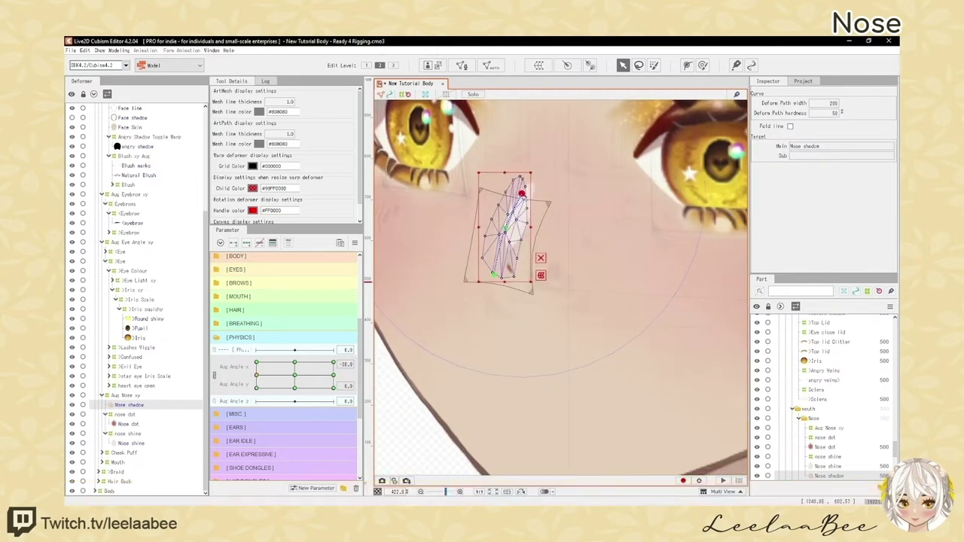
left_click_drag(522, 193, 517, 203)
key("h")
left_click(130, 405)
key("h")
key("h")
scroll(503, 264, "down", 3)
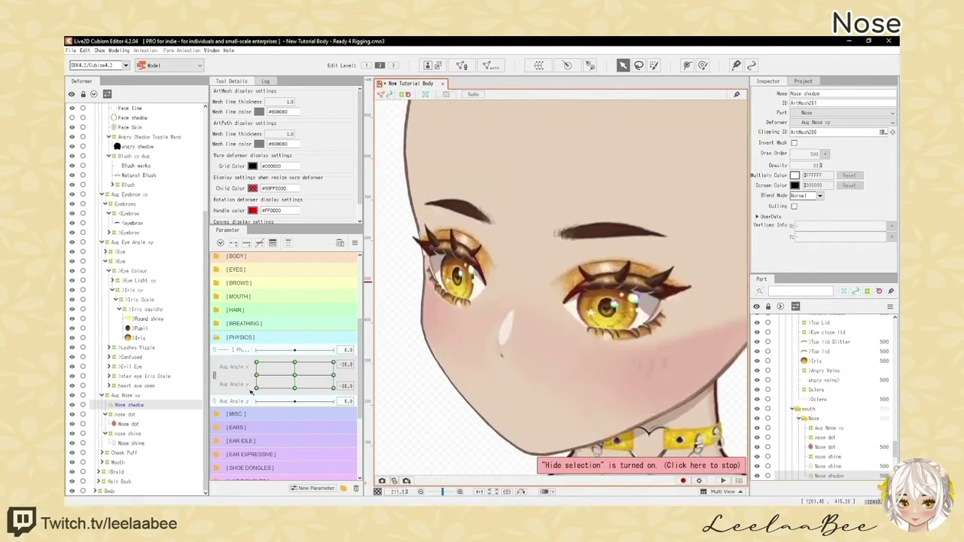
Reshape the Nose shadow with its deform path at Aug Angle x -30, y 30
left_click_drag(256, 376, 256, 363)
scroll(503, 249, "up", 3)
key("h")
left_click_drag(540, 204, 526, 204)
key("shift+h")
scroll(561, 286, "down", 5)
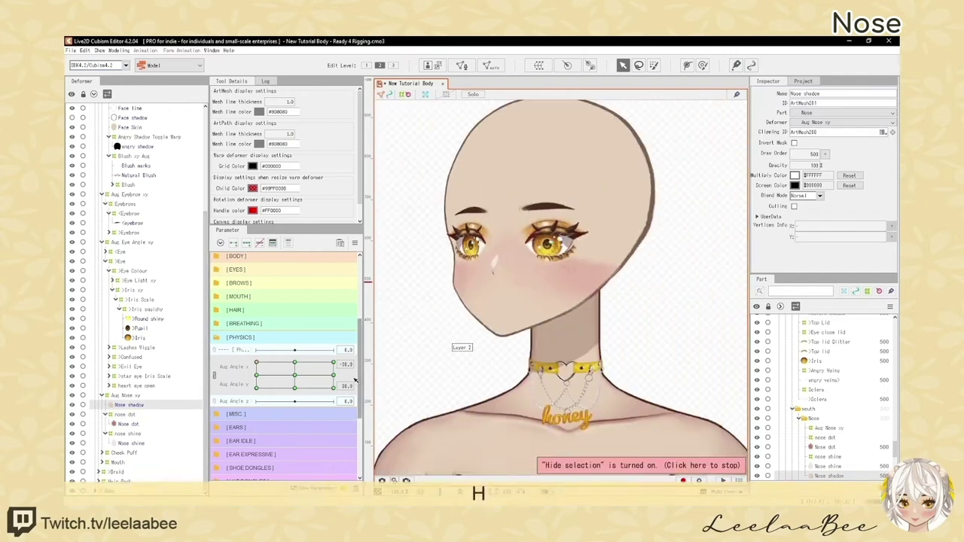
Check and refine the Nose dot with its deform path at the downward corner poses of Aug Angle x 30 and -30
left_click(128, 424)
scroll(621, 324, "up", 5)
key("h")
scroll(603, 312, "down", 5)
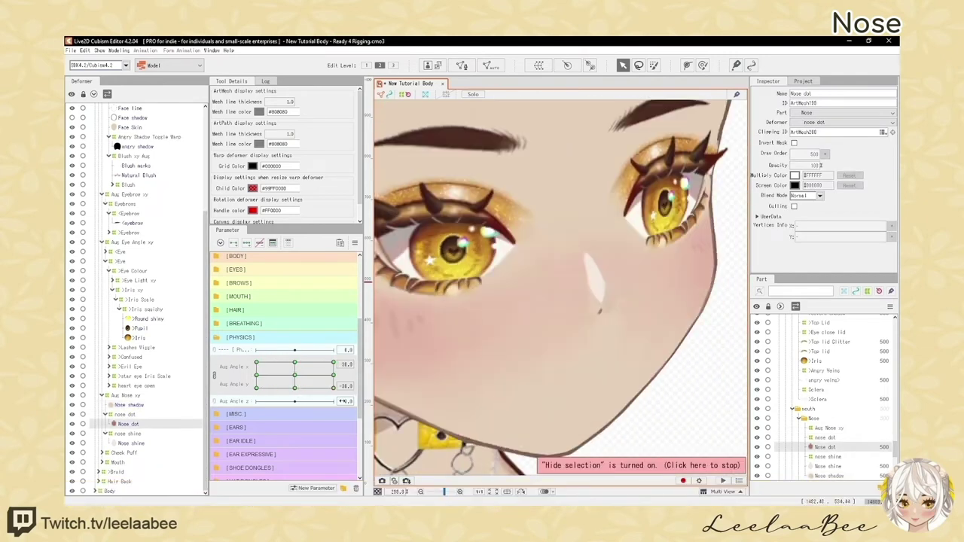
left_click_drag(333, 388, 256, 387)
scroll(478, 300, "up", 5)
key("h")
scroll(497, 328, "down", 5)
scroll(441, 289, "up", 7)
key("h")
scroll(538, 318, "up", 7)
key("h")
scroll(494, 317, "down", 8)
scroll(443, 349, "up", 2)
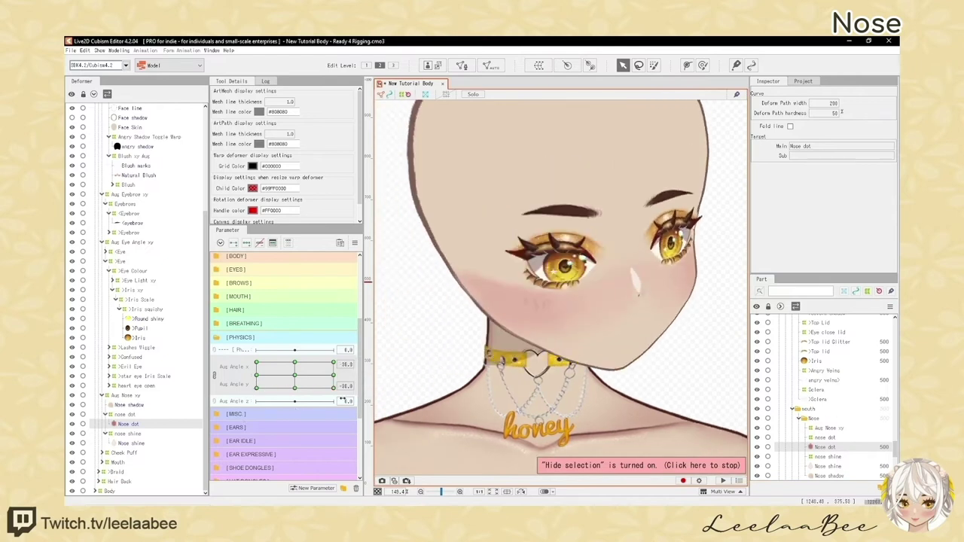
Inspect the Aug Nose xy warp at Aug Angle x 30, testing Aug Angle x and y unlinked before linking them again
left_click(125, 395)
key("h")
scroll(652, 297, "up", 8)
scroll(634, 331, "down", 8)
key("h")
left_click_drag(333, 388, 344, 399)
left_click(214, 375)
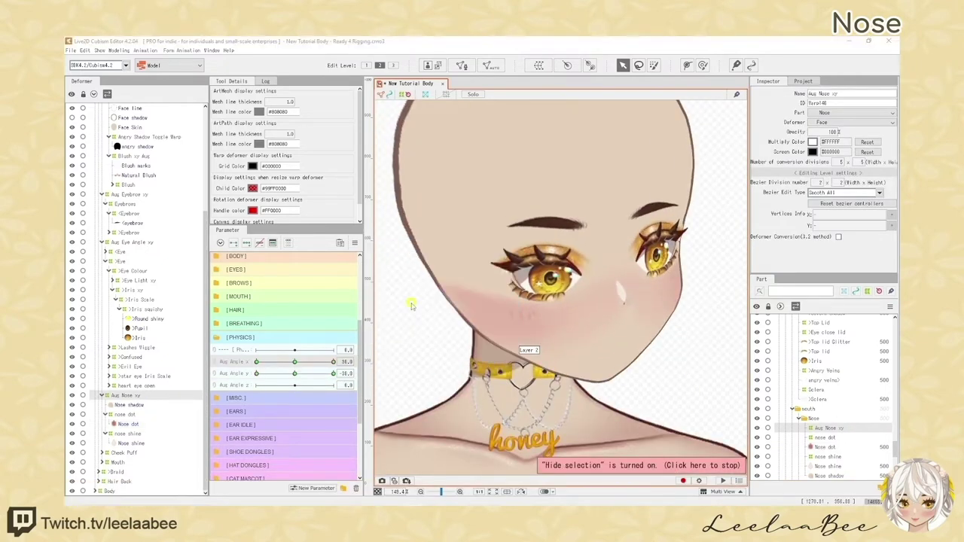
left_click(411, 304)
mouse_move(256, 373)
left_mouse_down()
mouse_move(310, 379)
mouse_move(256, 374)
left_mouse_up()
left_click_drag(333, 361, 252, 370)
left_click(214, 362)
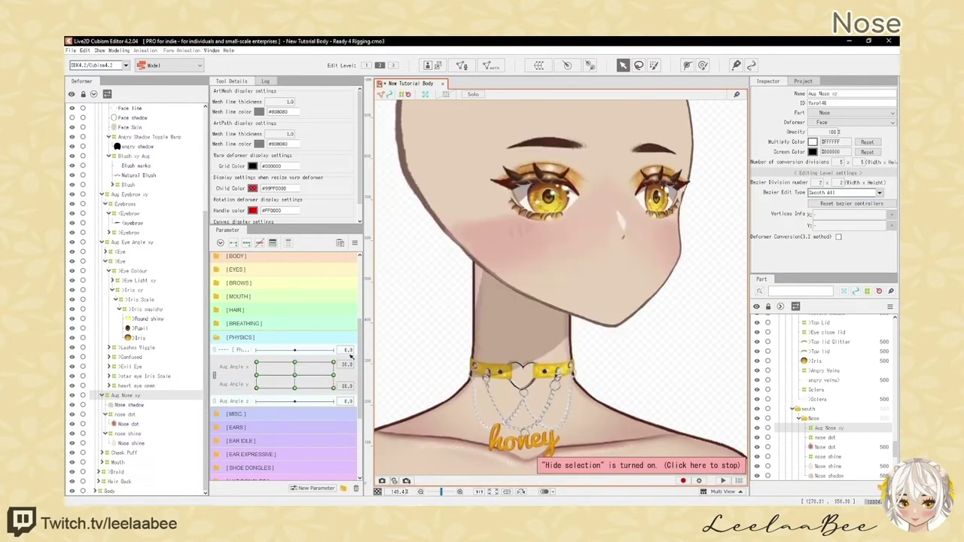
Inspect the Nose shadow at Aug Angle x 30, y 30, and bring the head back towards its neutral pose
left_click(129, 405)
scroll(621, 229, "up", 6)
key("h")
key("h")
left_click_drag(351, 357, 295, 374)
scroll(622, 230, "down", 6)
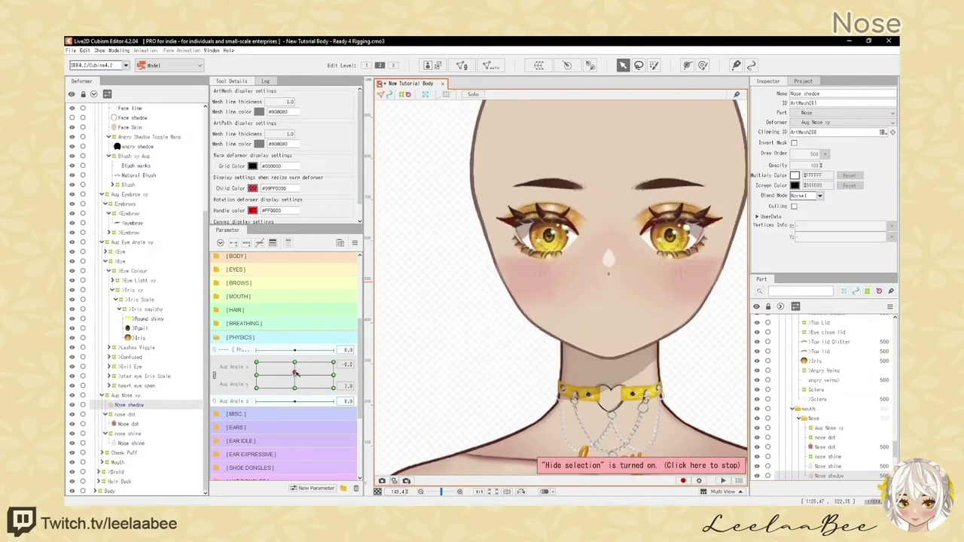
Set the Nose shadow's opacity to 80% at the side poses of Aug Angle x 30 and -30
key("ctrl+z")
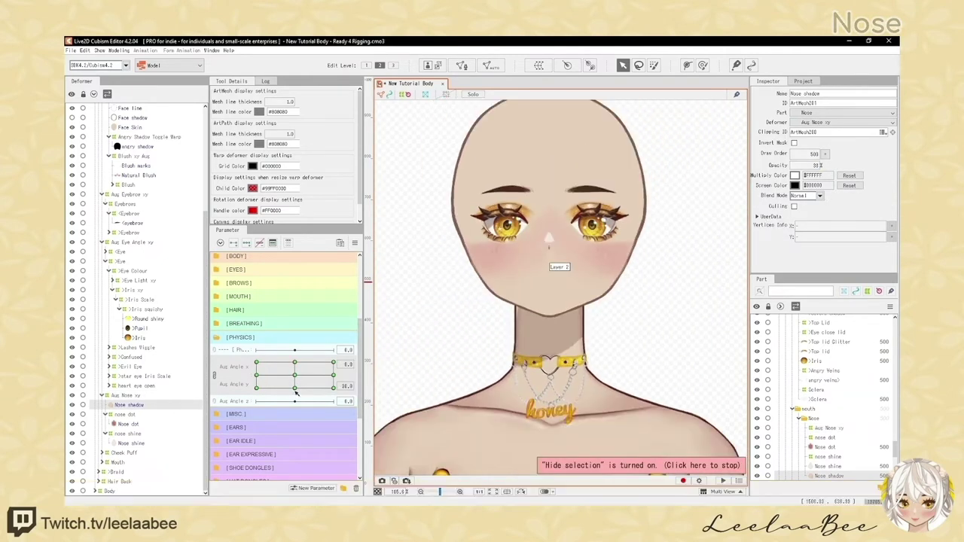
type("80")
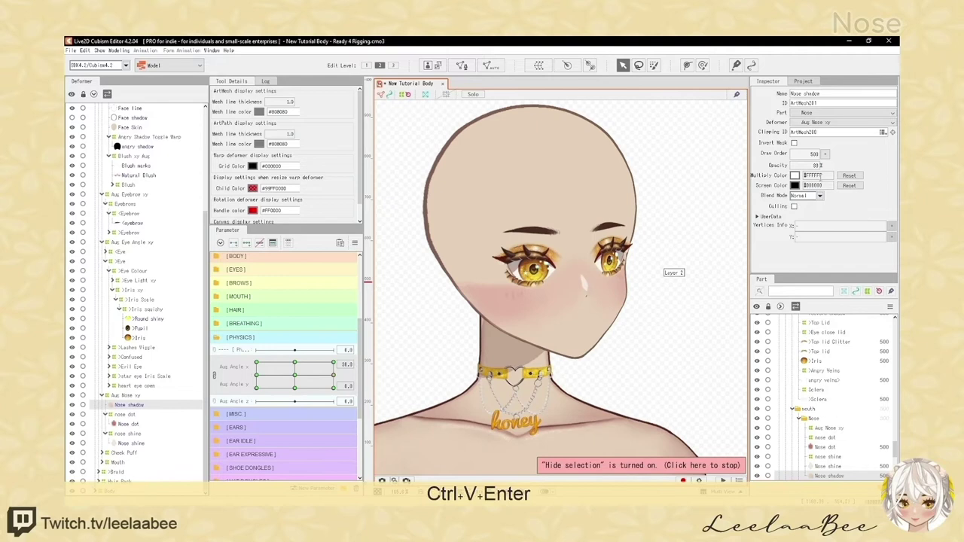
left_click(256, 375)
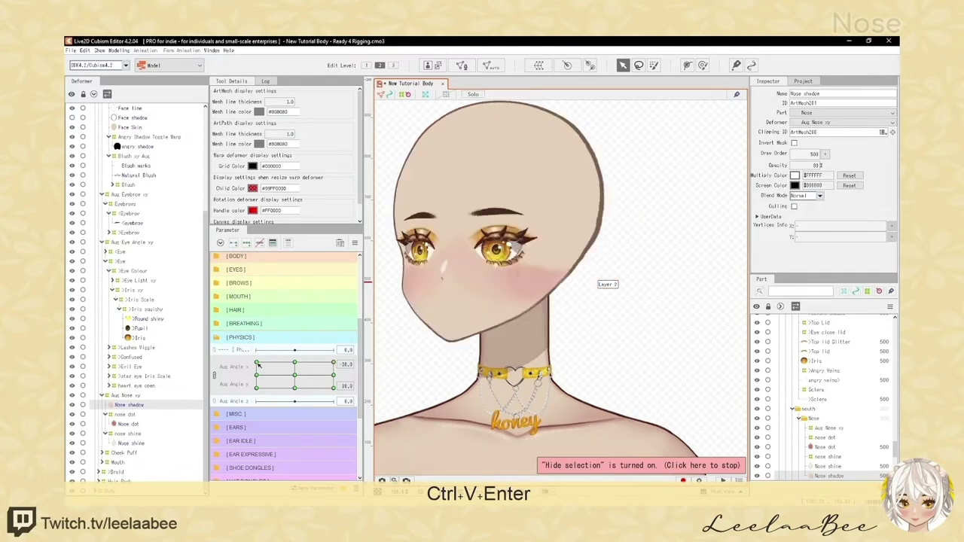
left_click(816, 166)
type("80")
key("Return")
Test the Nose shadow's fade across the Aug Angle x and y range and return both angles to 0
left_click(295, 375)
scroll(520, 263, "down", 3)
scroll(520, 269, "up", 3)
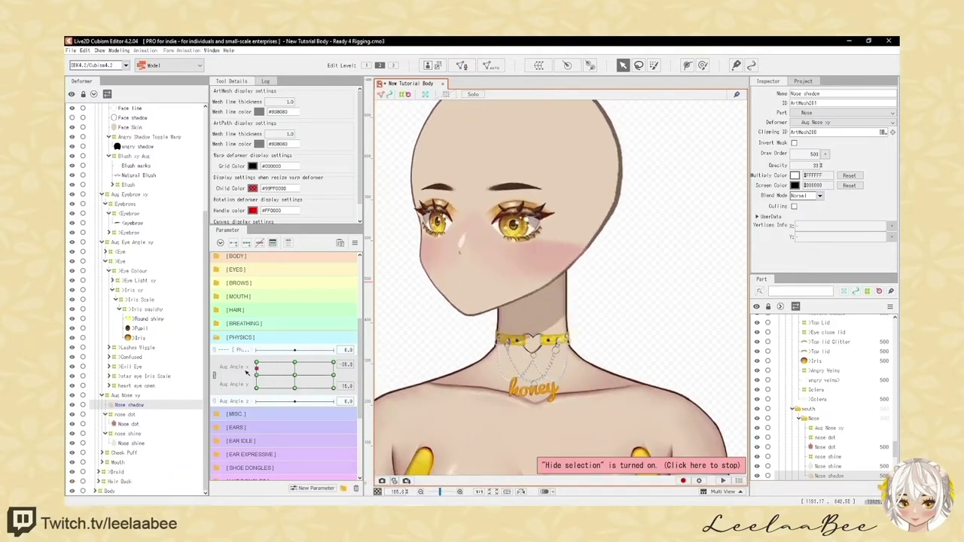
left_click_drag(245, 367, 339, 367)
left_click_drag(243, 385, 238, 403)
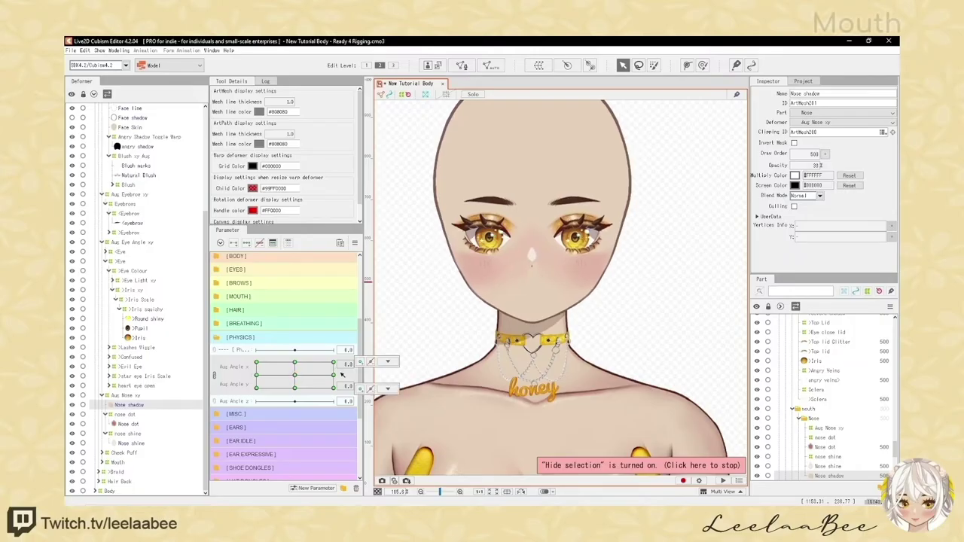
left_click_drag(295, 377, 293, 411)
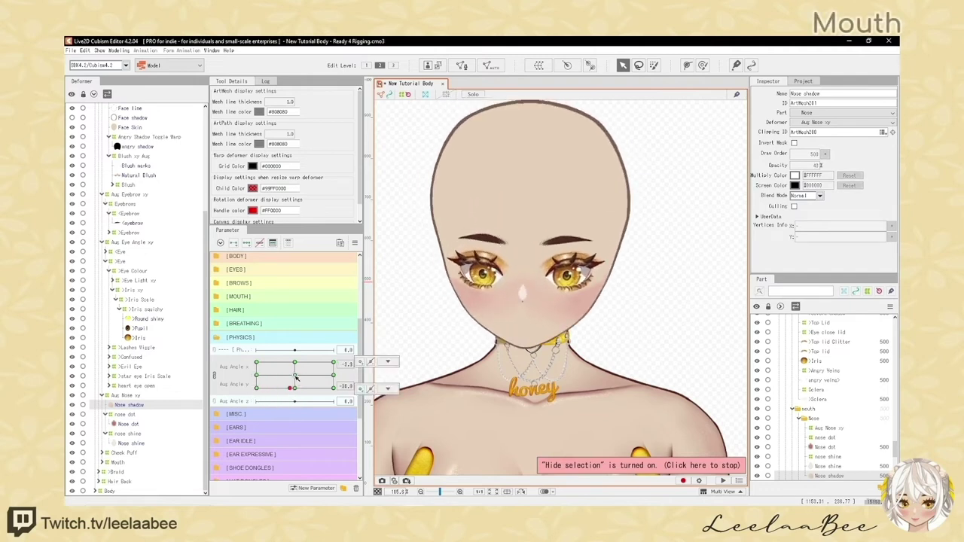
left_click(295, 376)
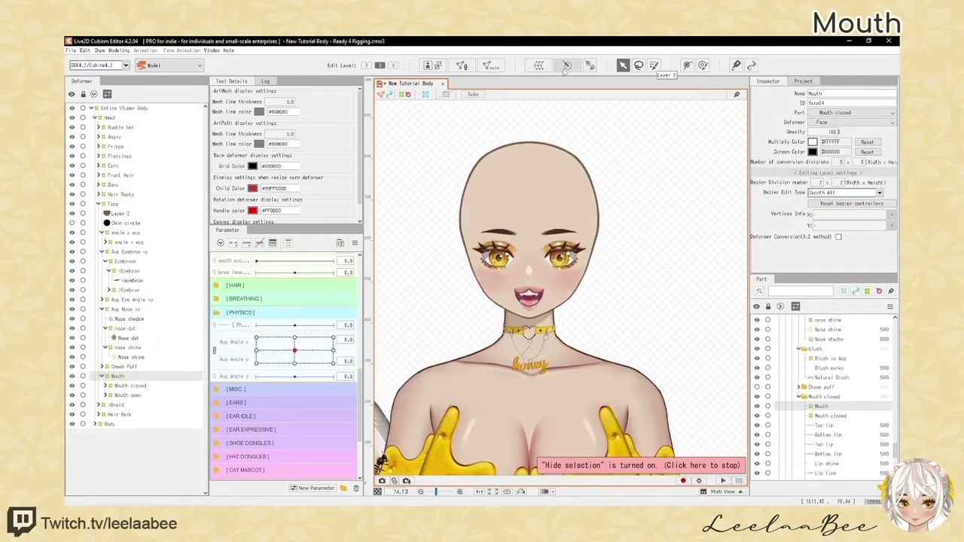
Create a warp deformer named Aug Mouth xy as parent of the Mouth warp, with keys on Aug Angle x and y
left_click(566, 67)
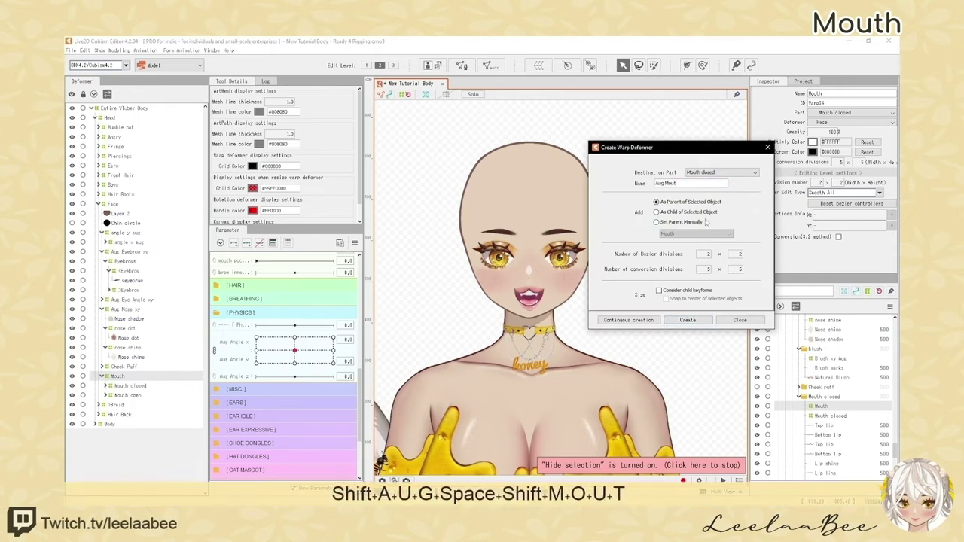
left_click(687, 320)
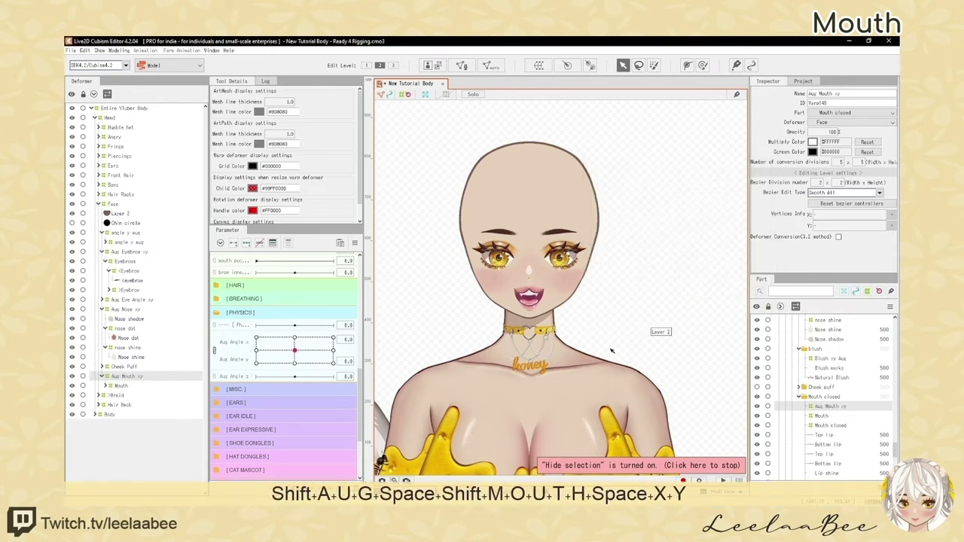
scroll(567, 293, "up", 3)
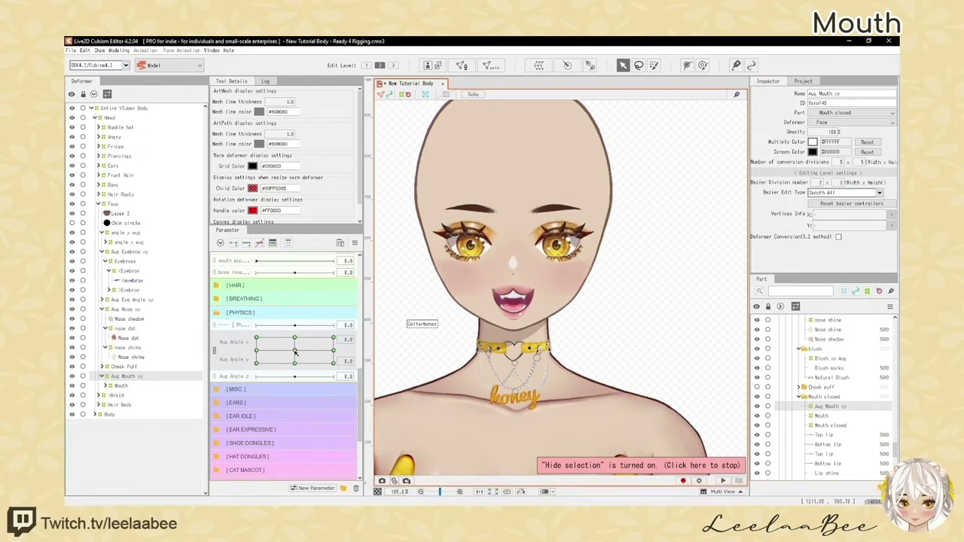
Move the Aug Mouth xy warp down below the nose at Aug Angle x 0, y -30
left_click_drag(294, 352, 314, 364)
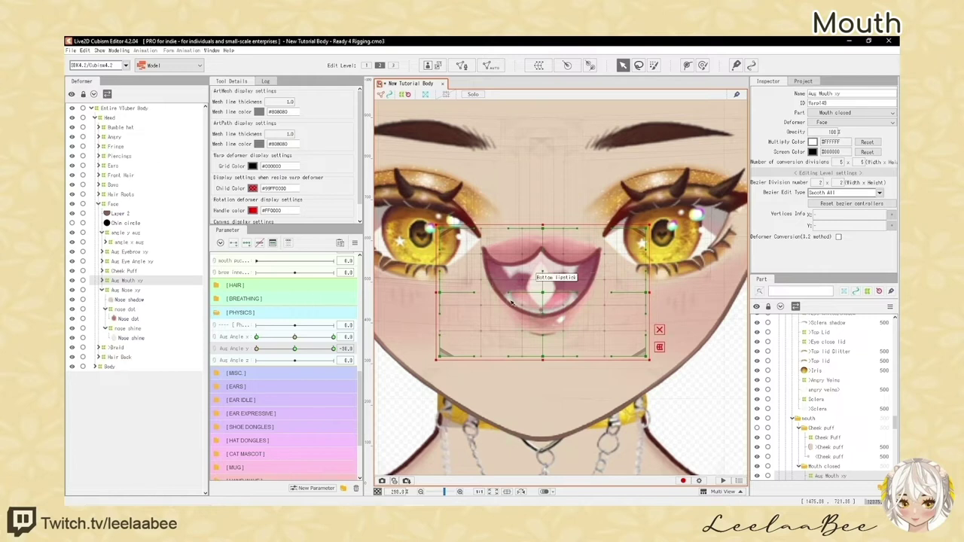
scroll(512, 303, "down", 3)
scroll(544, 277, "up", 1)
scroll(506, 302, "up", 1)
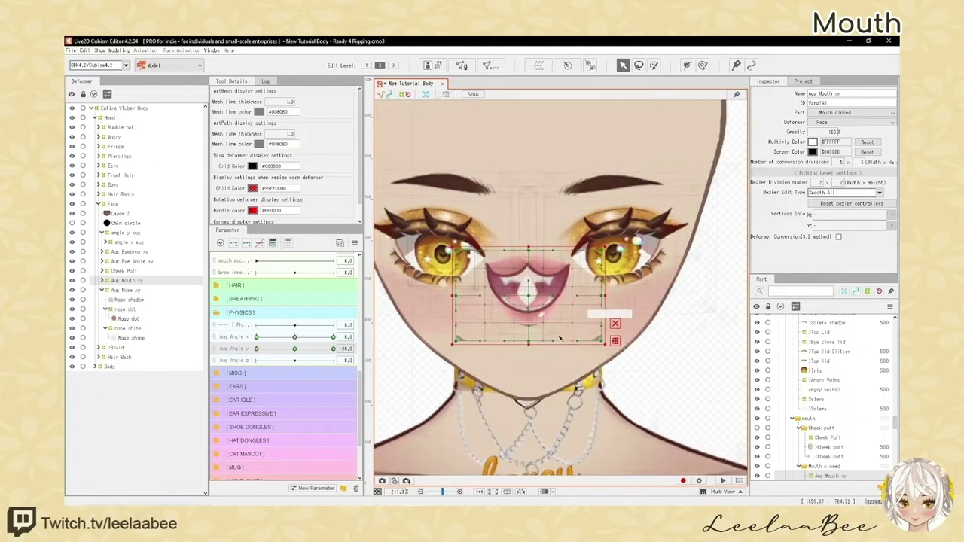
left_click_drag(524, 295, 524, 359)
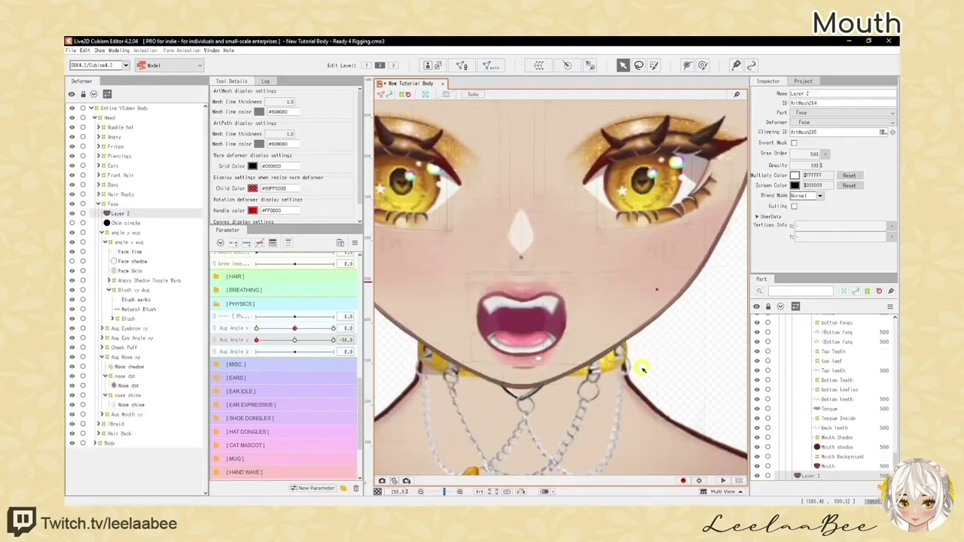
Curve the Aug Mouth xy warp downward at Aug Angle y -30, undoing the last tweaks and raising its lower middle slightly
scroll(553, 301, "down", 2)
left_click(553, 301)
scroll(559, 351, "up", 3)
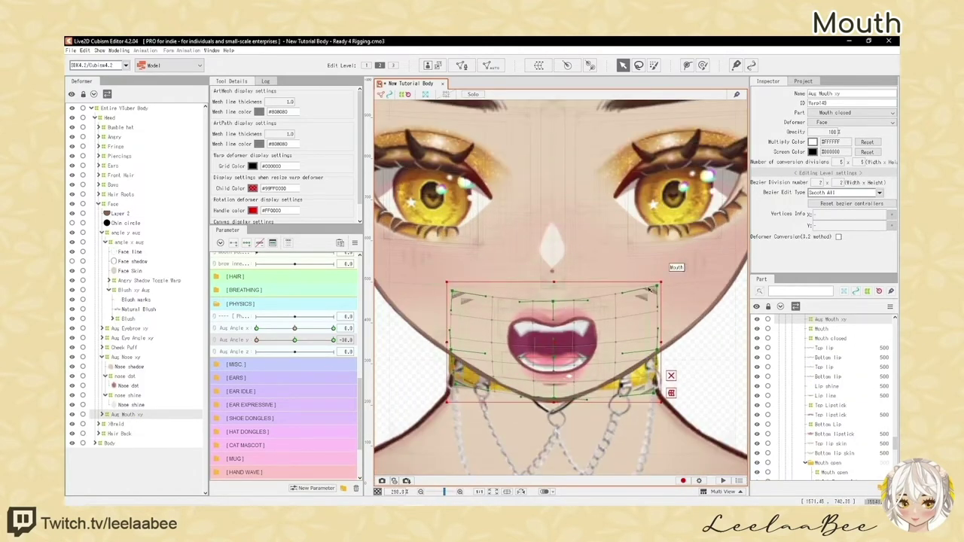
key("ctrl+z")
key("ctrl+z")
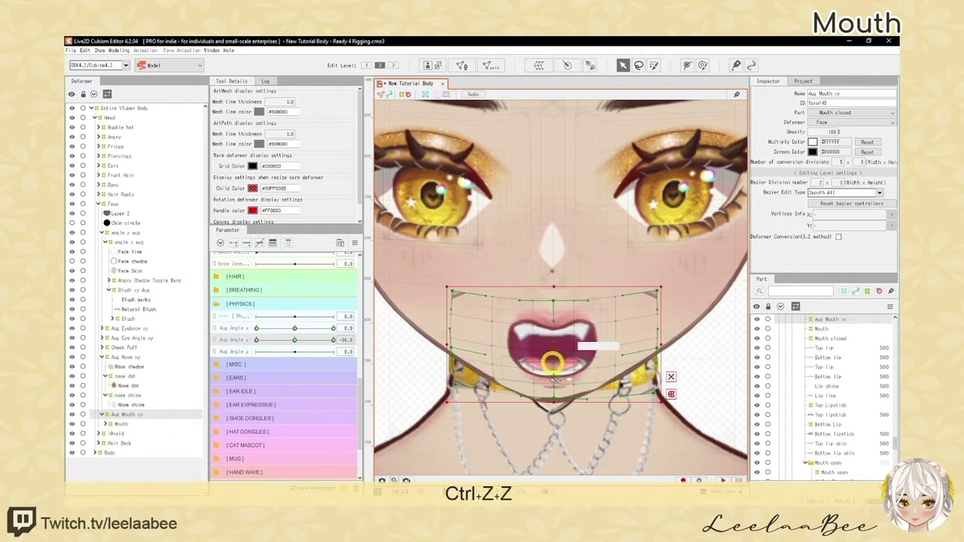
left_click_drag(553, 380, 553, 375)
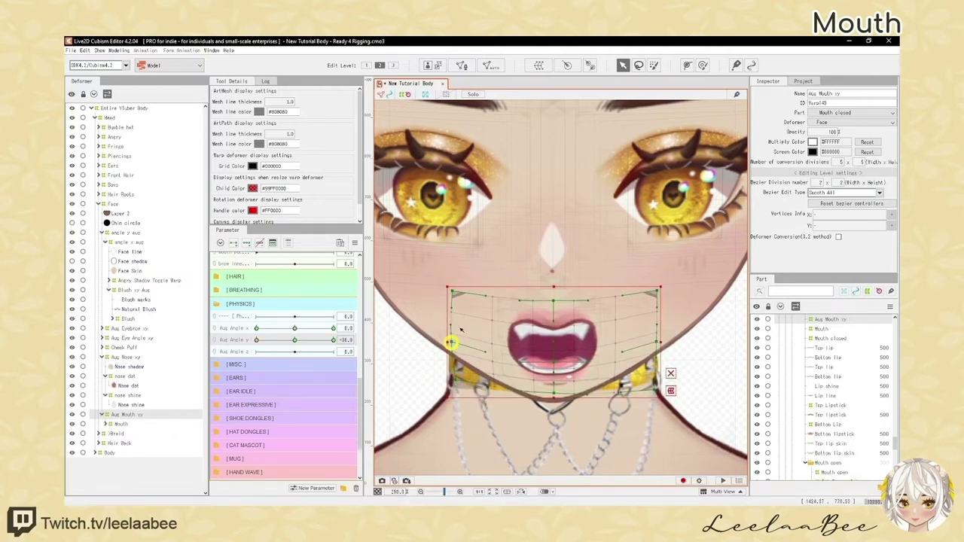
Check the mouth's downward pose by sweeping Aug Angle y near -30
scroll(461, 330, "down", 3)
key("h")
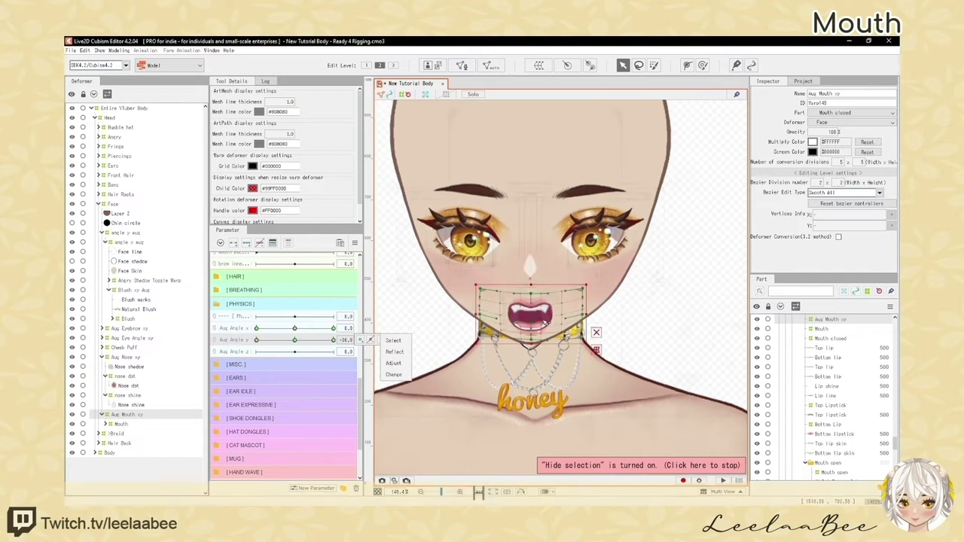
scroll(550, 325, "down", 2)
key("h")
left_click_drag(257, 340, 281, 347)
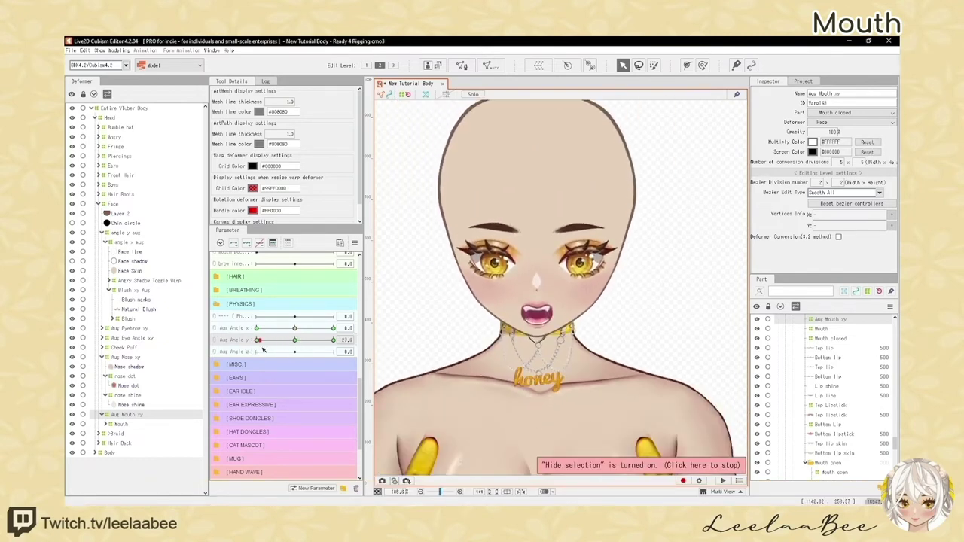
scroll(540, 308, "up", 4)
key("h")
Move the Aug Mouth xy warp up to fit the raised face at Aug Angle x 0, y 30
left_click_drag(278, 350, 335, 342)
key("h")
scroll(438, 467, "down", 2)
key("h")
left_click_drag(510, 322, 510, 289)
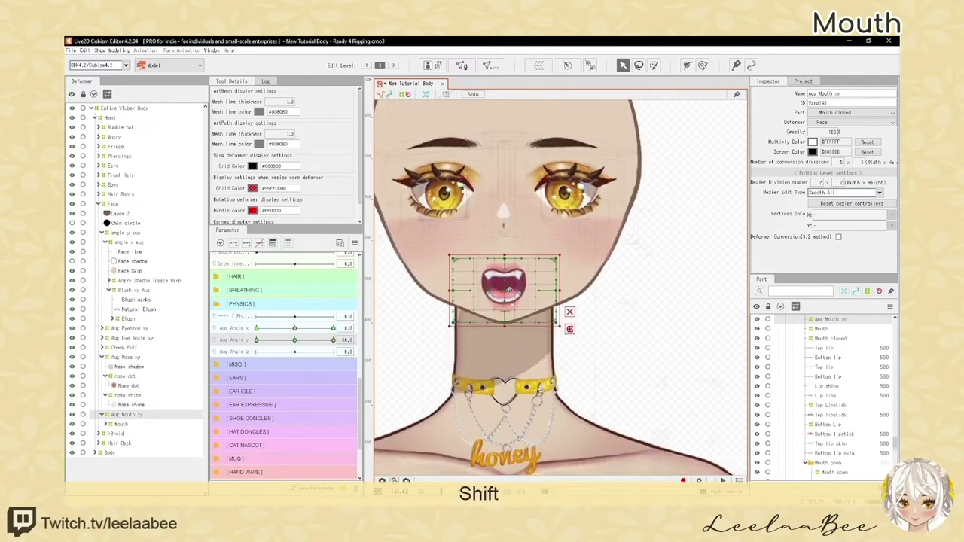
Test the mouth's vertical motion and arch the Aug Mouth xy warp upward at Aug Angle x 0, y 30
key("shift+h")
scroll(520, 287, "down", 2)
left_click_drag(333, 341, 294, 340)
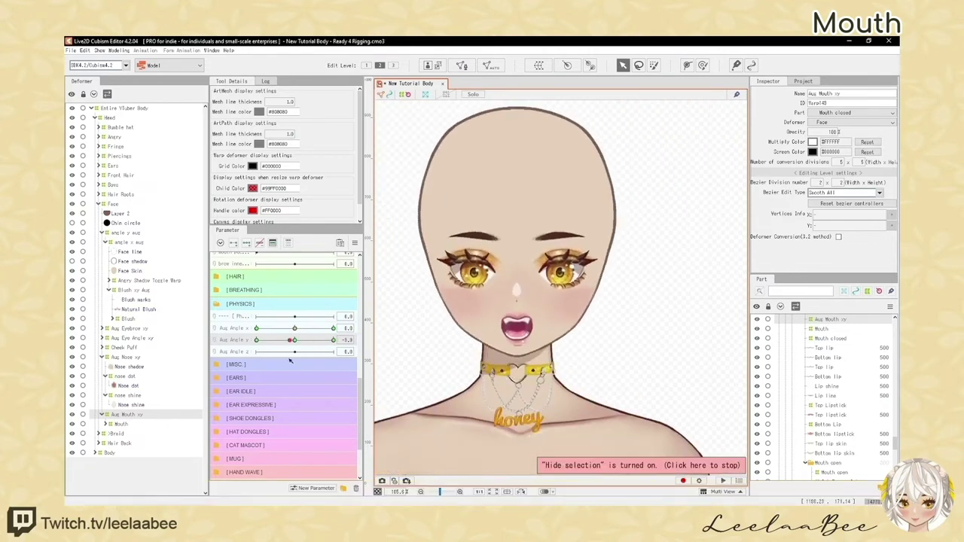
key("shift+h")
scroll(519, 302, "up", 3)
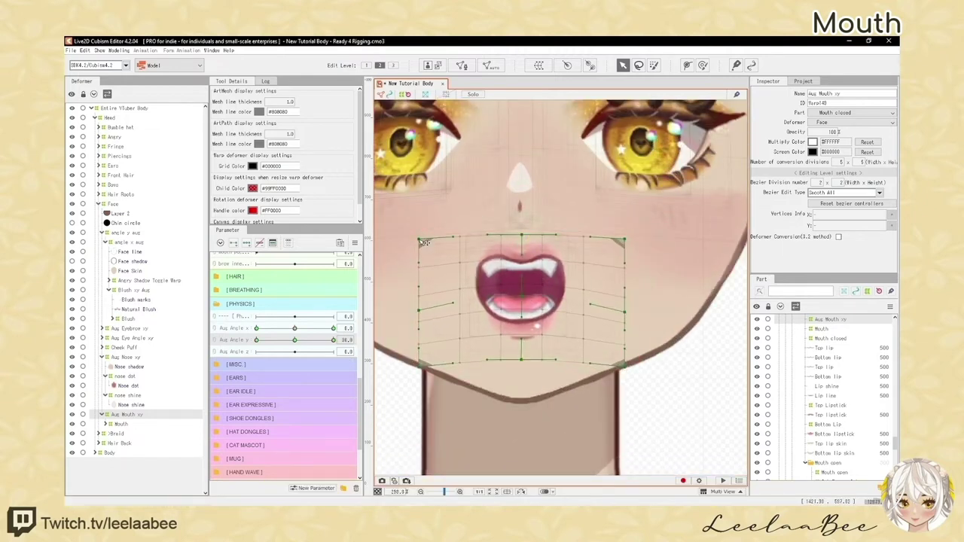
key("shift+h")
scroll(628, 371, "down", 3)
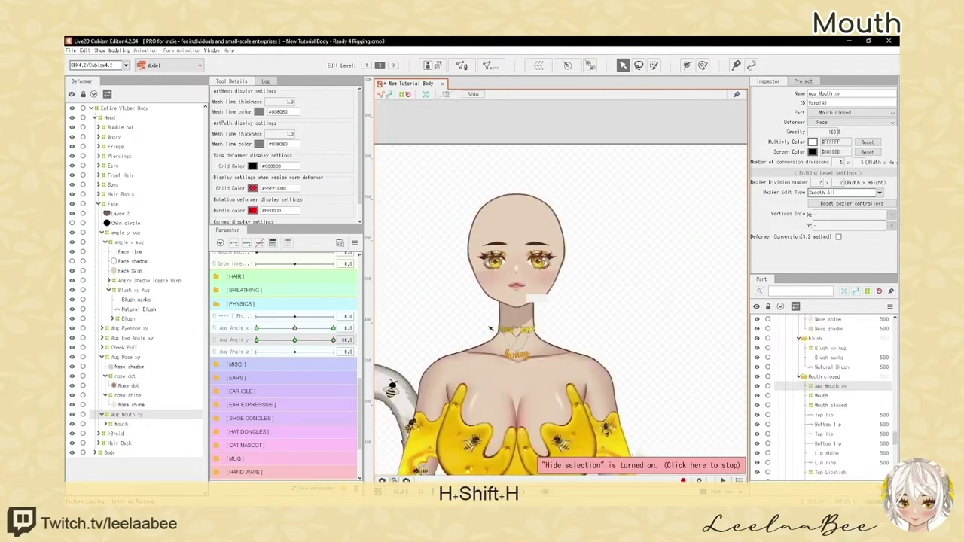
Move the Aug Mouth xy warp onto the turned and raised face at Aug Angle x 30, y 30
left_click_drag(313, 332, 241, 357)
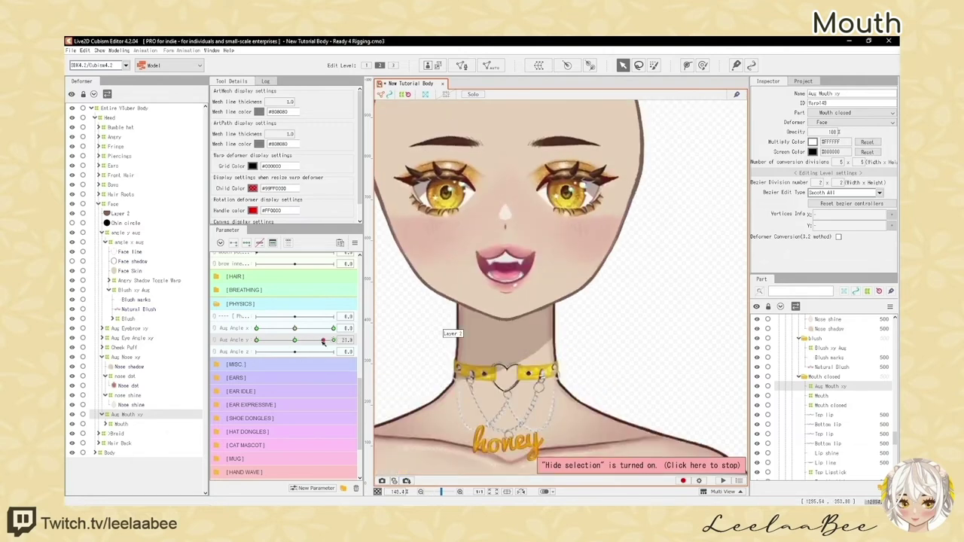
left_click_drag(324, 342, 350, 326)
key("ctrl+shift+c")
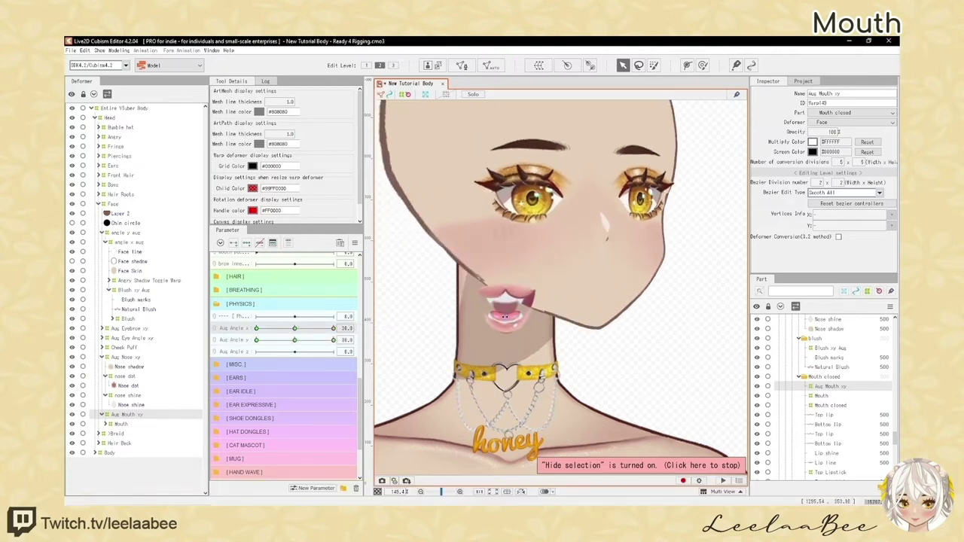
key("h")
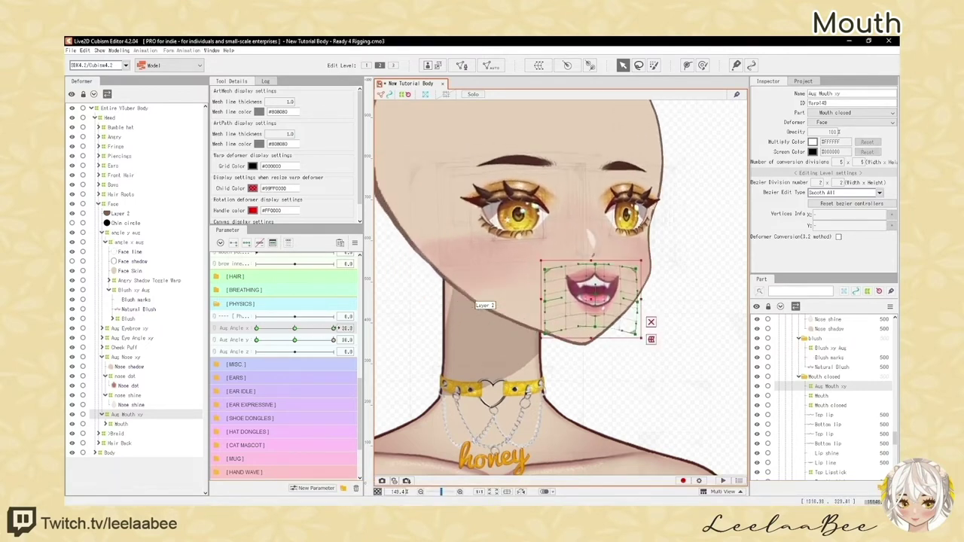
scroll(614, 326, "up", 3)
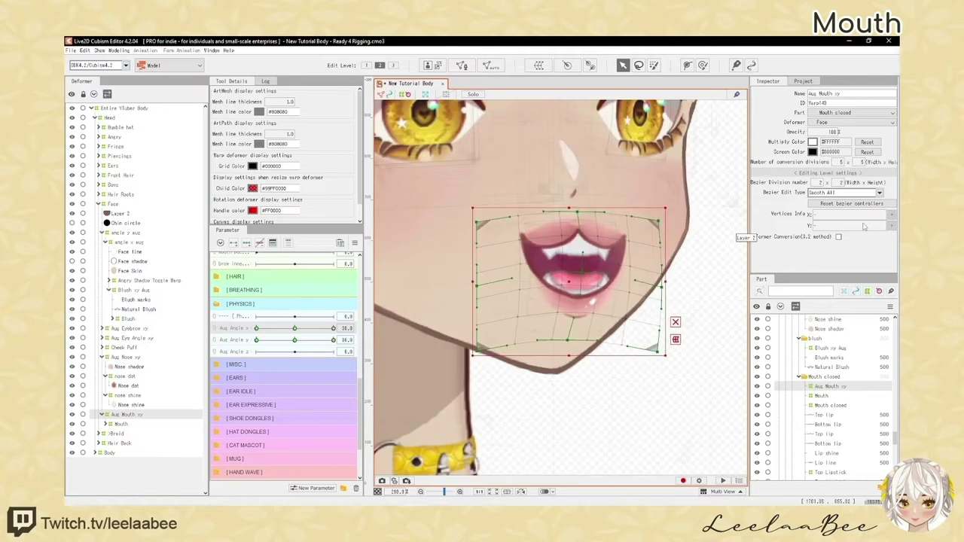
Set the mouth warp's Bezier Edit Type to Retain Control structure and refine its shape at Aug Angle x 30, y 30
scroll(605, 277, "down", 2)
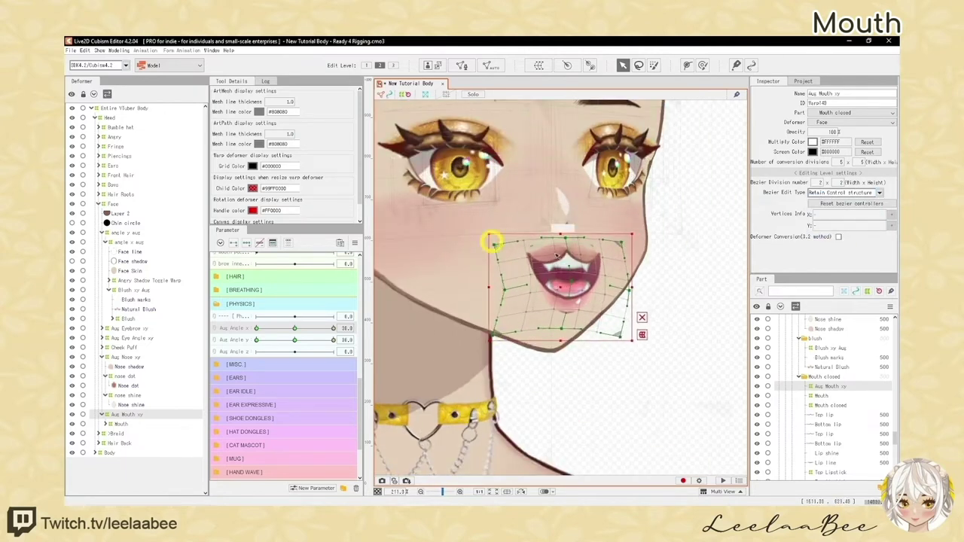
scroll(559, 289, "down", 4)
key("shift+h")
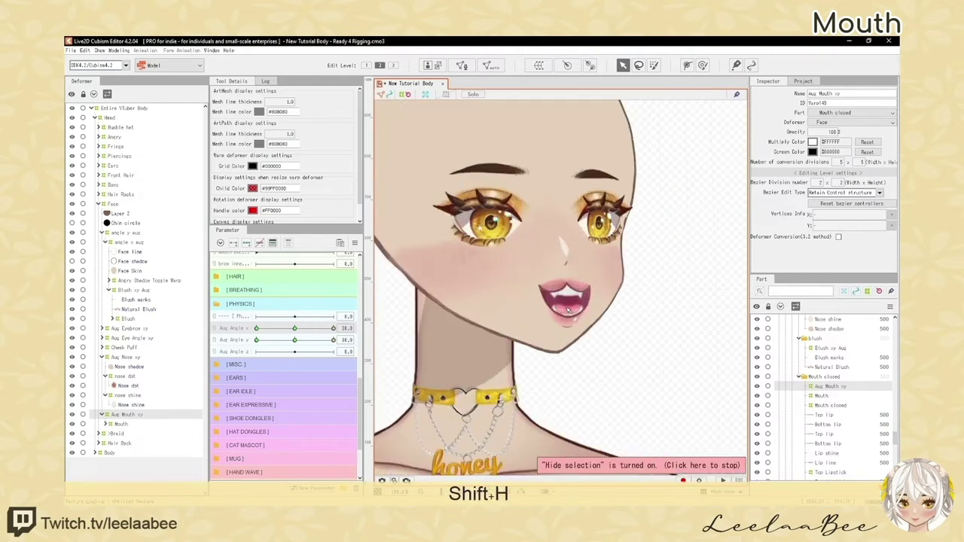
key("h")
scroll(561, 316, "down", 2)
key("shift+h")
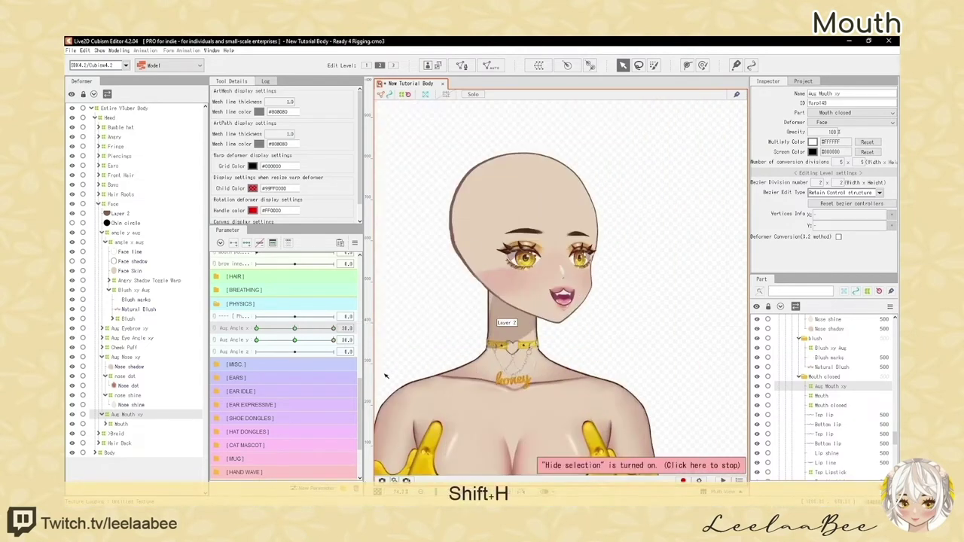
Copy the Aug Mouth xy warp's form and paste it onto another Aug Angle y pose at Aug Angle x 30
scroll(559, 298, "up", 4)
scroll(294, 362, "up", 5)
left_click_drag(334, 357, 334, 398)
scroll(564, 294, "down", 3)
key("ctrl+shift+v")
key("ctrl+z")
key("shift+h")
scroll(553, 326, "up", 1)
key("ctrl+shift+c")
key("ctrl+shift+v")
Reposition the pasted mouth warp and narrow its far side to follow the turned face at Aug Angle x 30
scroll(603, 316, "up", 3)
left_click_drag(673, 327, 657, 327)
left_click_drag(570, 326, 559, 307)
left_click_drag(644, 319, 626, 366)
key("shift+h")
scroll(554, 315, "down", 4)
left_click_drag(295, 410, 312, 420)
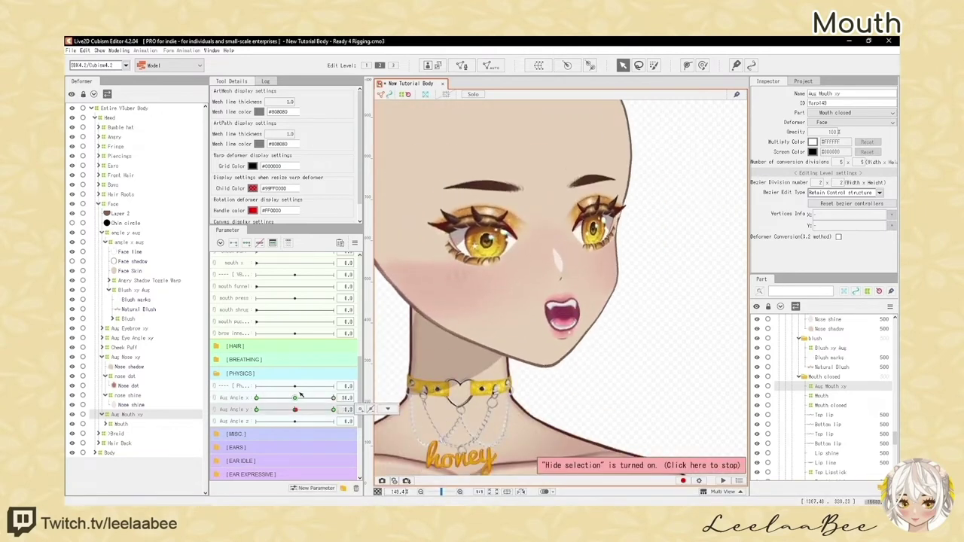
Switch to the fully open smiling mouth and nudge the Aug Mouth xy warp into place at Aug Angle x 30, y 0
scroll(528, 316, "up", 5)
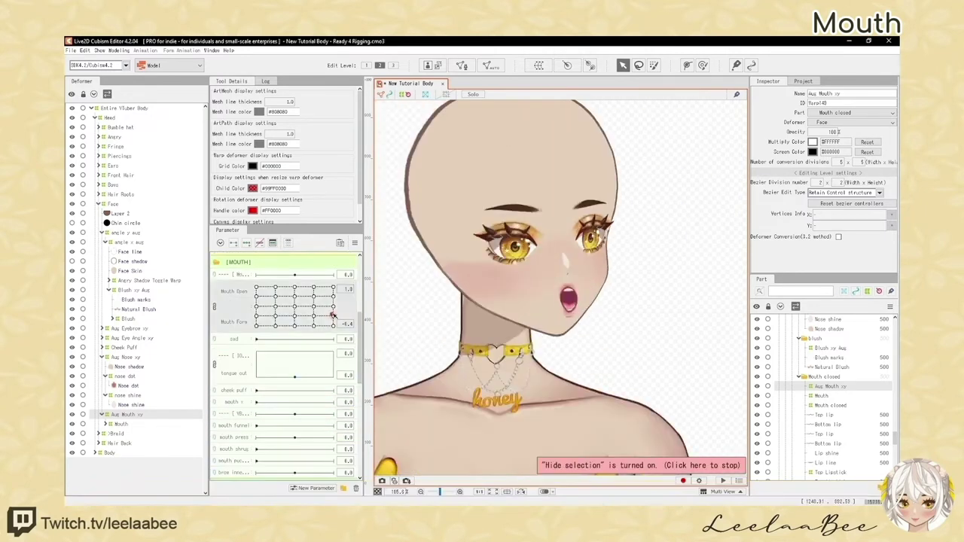
left_click_drag(333, 315, 333, 287)
scroll(333, 332, "down", 8)
scroll(556, 337, "up", 4)
key("h")
left_click_drag(556, 313, 549, 304)
left_click_drag(601, 343, 586, 337)
scroll(561, 293, "down", 3)
scroll(550, 297, "up", 3)
key("h")
scroll(540, 300, "down", 5)
Shift the near-side edge points of the Aug Mouth xy warp slightly outward at Aug Angle x 30, y 30
left_click_drag(294, 340, 333, 340)
scroll(561, 305, "up", 5)
key("h")
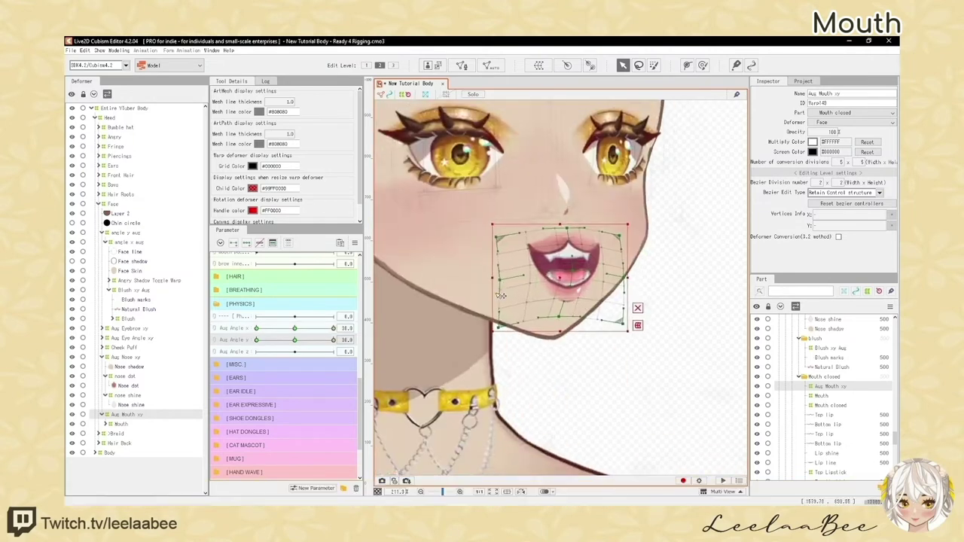
key("h")
scroll(557, 278, "down", 4)
key("h")
left_click_drag(479, 239, 476, 236)
left_click_drag(482, 282, 479, 281)
left_click_drag(480, 329, 478, 328)
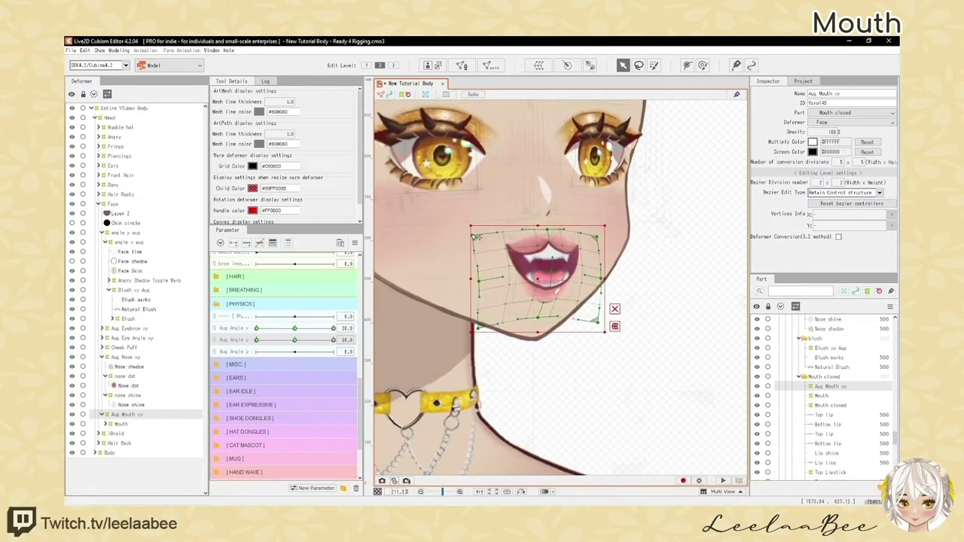
key("h")
Raise the mouth warp's lower edge and adjust its upper corner and middle points at Aug Angle x 30, y -30
scroll(495, 335, "down", 5)
left_click_drag(333, 340, 256, 340)
scroll(500, 326, "up", 5)
key("h")
left_click_drag(521, 386, 522, 370)
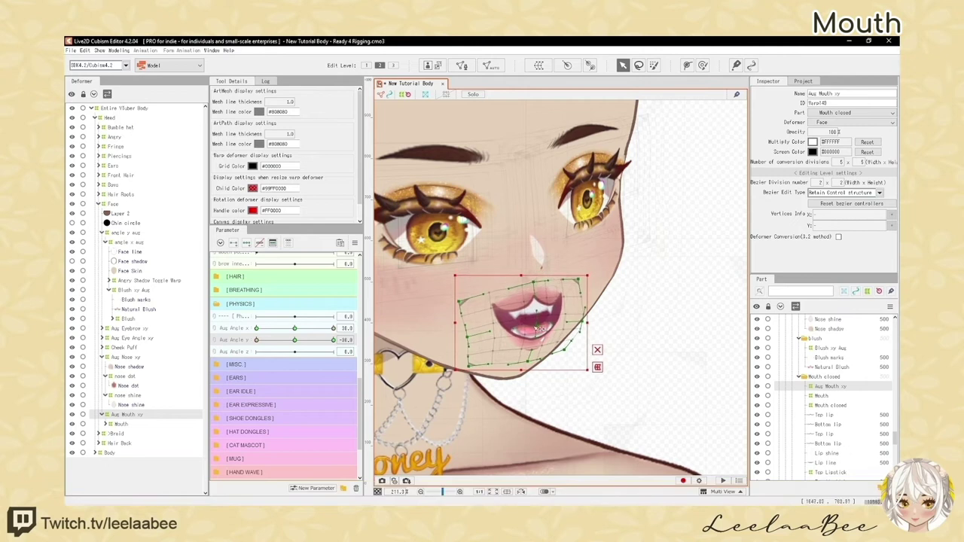
left_click_drag(536, 282, 534, 291)
left_click_drag(461, 302, 459, 295)
left_click_drag(579, 280, 577, 277)
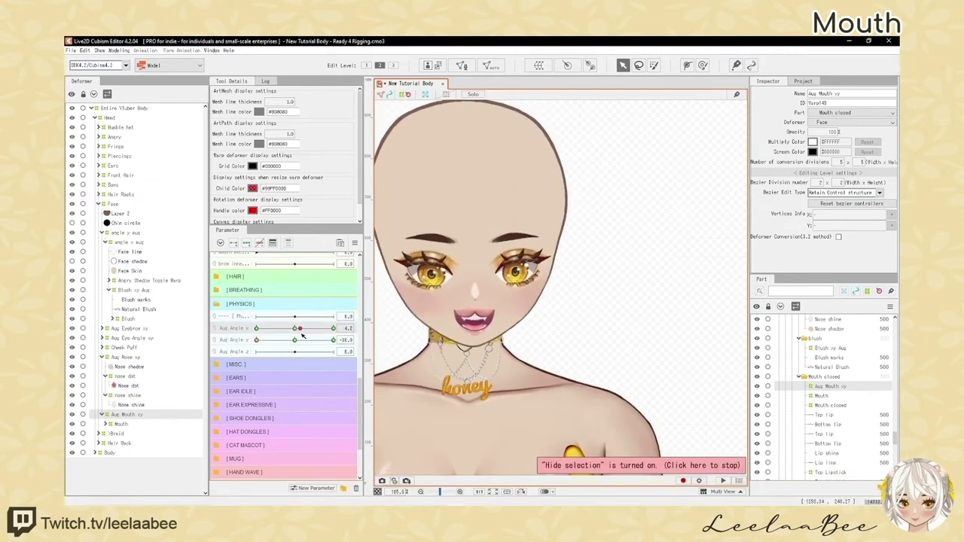
Check the open mouth's motion by sweeping Aug Angle x to 30 and Aug Angle y from -30 to 30
left_click_drag(302, 334, 333, 332)
scroll(561, 294, "up", 3)
key("h")
key("h")
scroll(559, 318, "down", 5)
left_click_drag(257, 340, 334, 342)
key("h")
Close the mouth and check its placement across the Aug Angle y range at Aug Angle x 30
scroll(556, 290, "down", 3)
scroll(302, 377, "down", 5)
scroll(316, 346, "up", 5)
left_click_drag(334, 357, 257, 357)
scroll(316, 357, "down", 5)
left_click(354, 357)
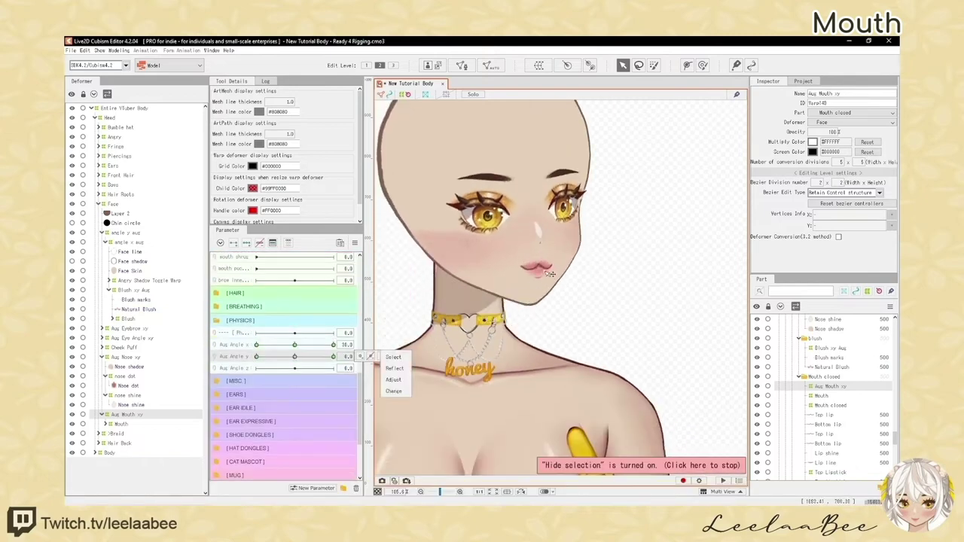
left_click_drag(333, 356, 298, 361)
key("h")
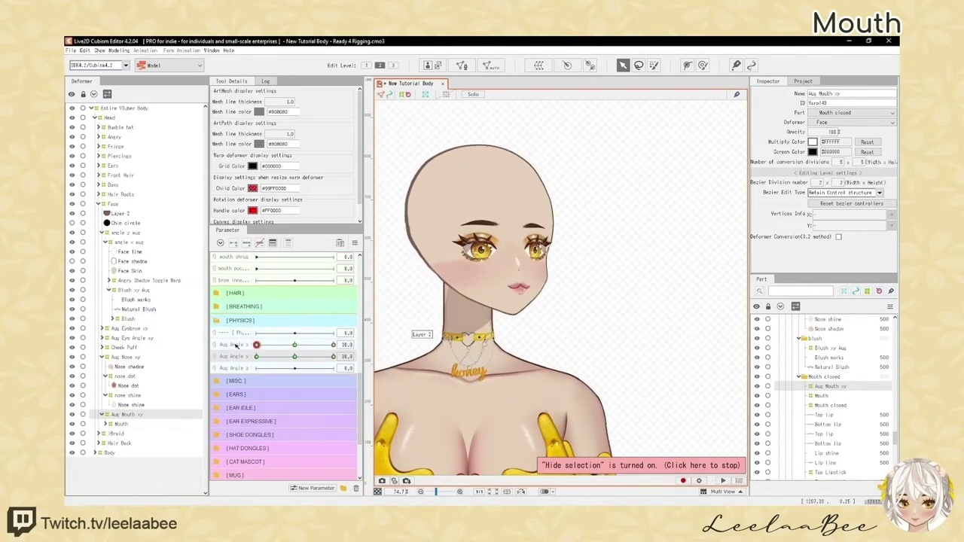
Select the angle x aug face warp and adjust the chin and far jaw at Aug Angle x 30, y -30
key("h")
key("ctrl+y")
scroll(495, 346, "up", 5)
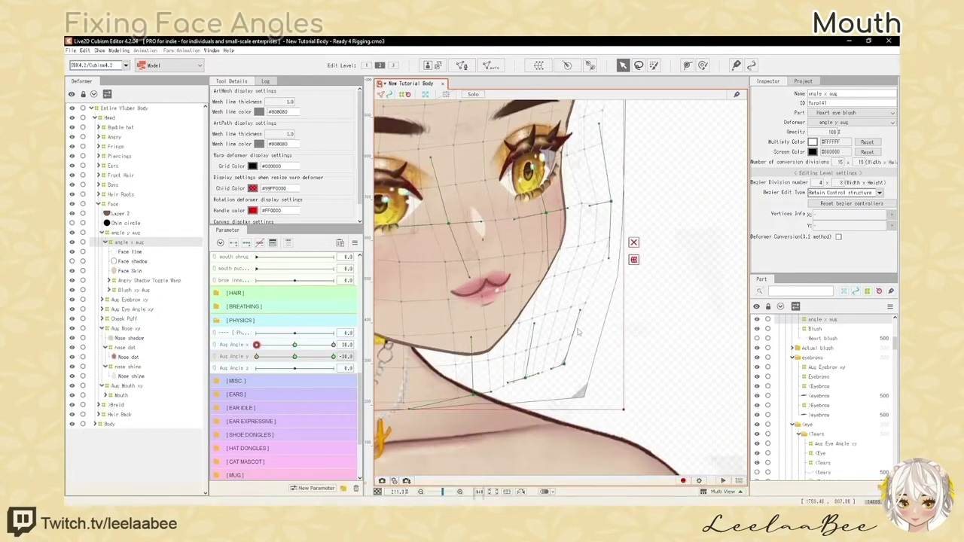
left_click(126, 233)
key("h")
scroll(601, 276, "down", 3)
left_click(130, 242)
scroll(577, 323, "up", 2)
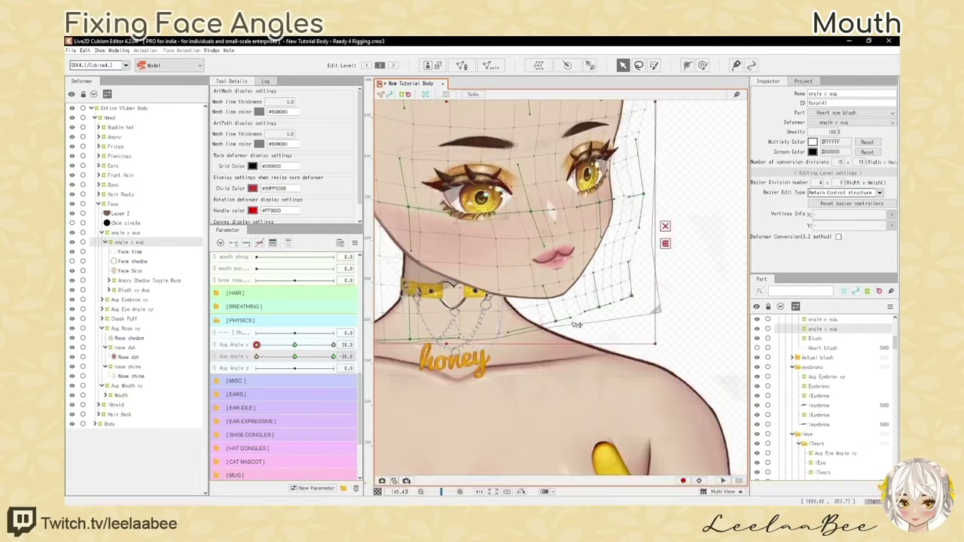
key("h")
scroll(497, 297, "down", 5)
left_click_drag(256, 357, 286, 364)
Adjust the angle x aug warp's control points below the chin at Aug Angle x 30, y 0
key("h")
scroll(537, 344, "down", 5)
key("h")
scroll(527, 339, "up", 5)
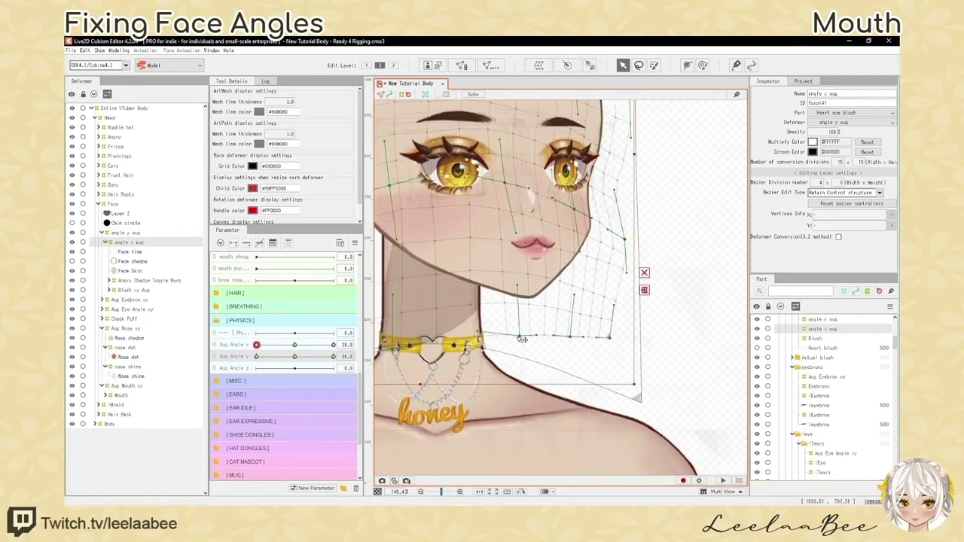
scroll(293, 361, "up", 5)
Undo the last change, return to Aug Angle y -30 and select the Aug Mouth xy warp to check the mouth
left_click(333, 408)
key("ctrl+z")
left_click(257, 408)
scroll(540, 303, "up", 5)
scroll(285, 376, "down", 5)
left_click(127, 385)
key("h")
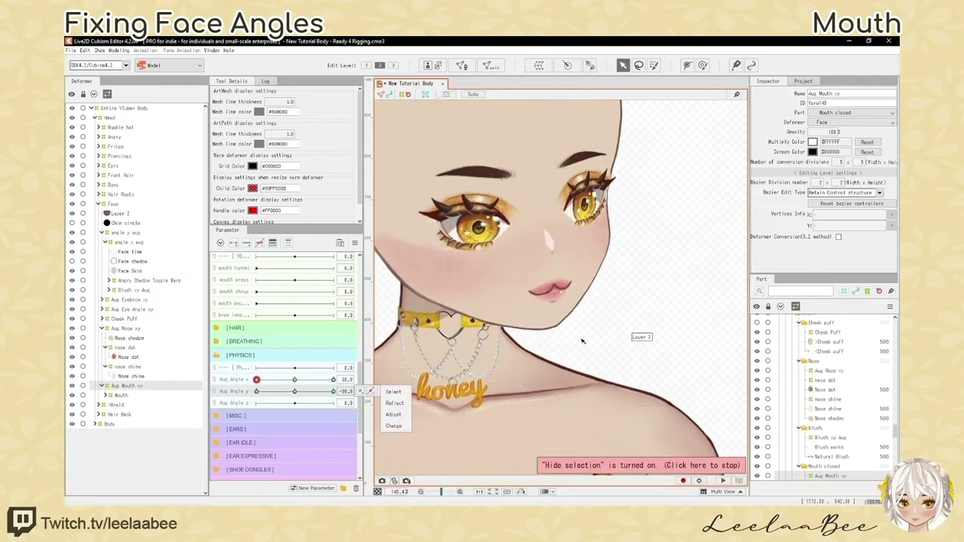
Set the angle x aug warp's Bezier division number to 5 x 4 for finer face control
scroll(583, 335, "down", 5)
left_click(129, 243)
scroll(490, 313, "up", 5)
double_click(822, 182)
type("5")
key("Return")
key("h")
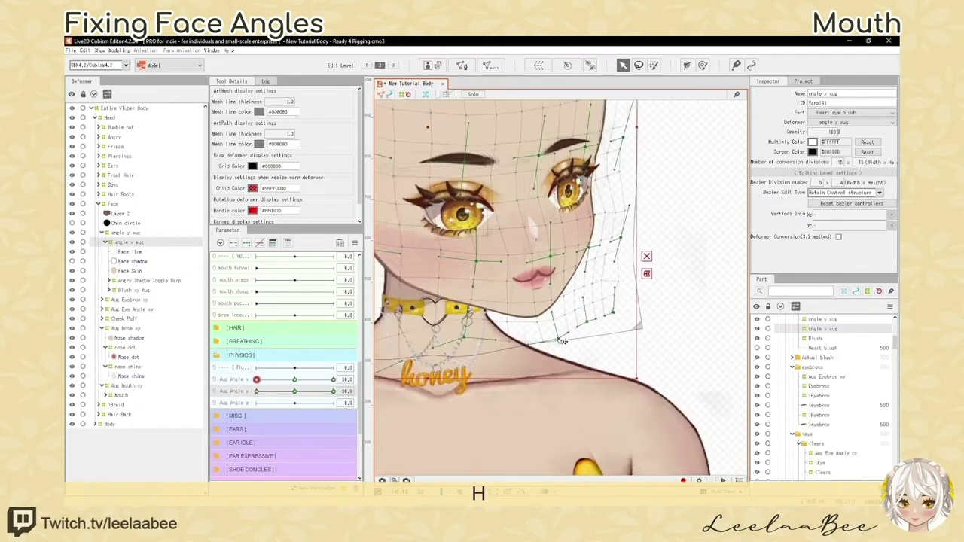
Undo the last edits to the angle x aug warp at Aug Angle x 30, y -30
key("h")
key("ctrl+z")
key("ctrl+z")
key("ctrl+z")
key("ctrl+z")
key("ctrl+z")
scroll(573, 264, "down", 5)
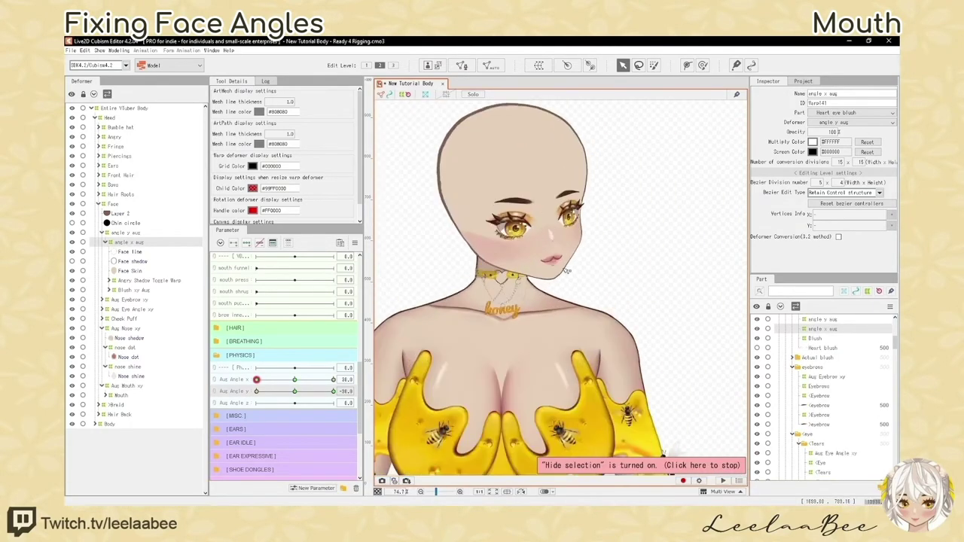
Round the chin and jaw with the angle x aug warp at Aug Angle x 30, y 0 and compare with y -30
scroll(490, 226, "up", 5)
key("h")
key("h")
scroll(580, 260, "down", 5)
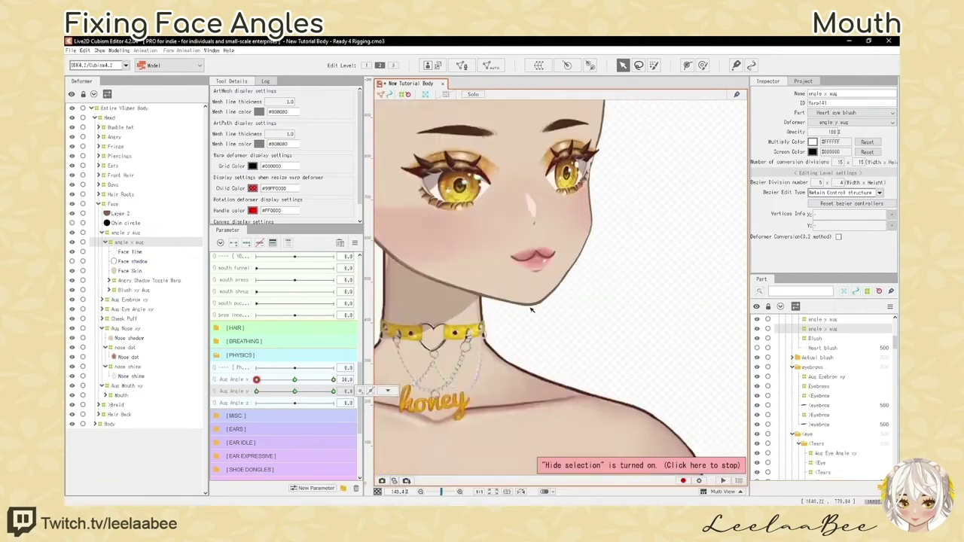
scroll(533, 320, "down", 3)
key("h")
key("h")
scroll(586, 252, "down", 5)
scroll(489, 301, "up", 4)
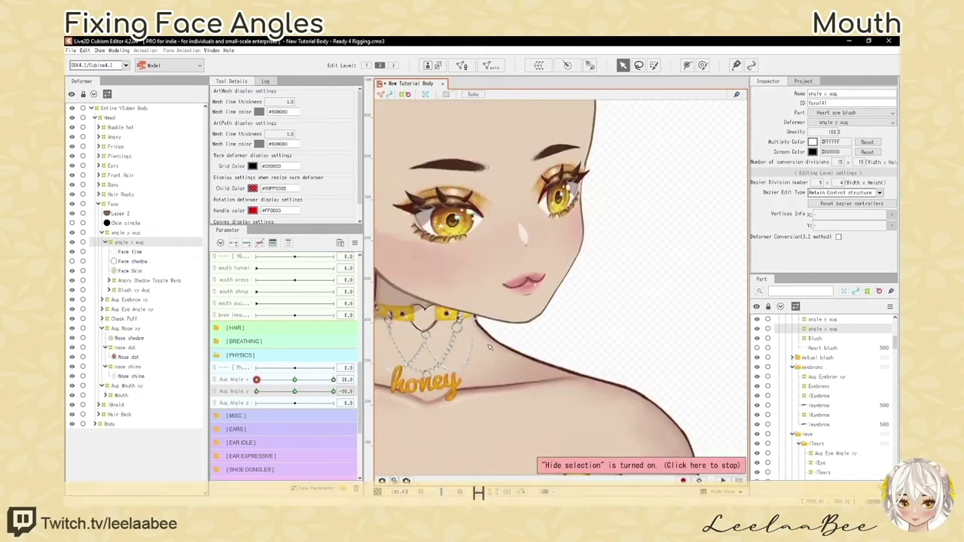
Refine the far cheek contour with the angle x aug warp's outer control points at Aug Angle x 30, y 30
key("h")
scroll(532, 366, "up", 2)
key("h")
scroll(532, 365, "down", 5)
left_click_drag(294, 392, 246, 399)
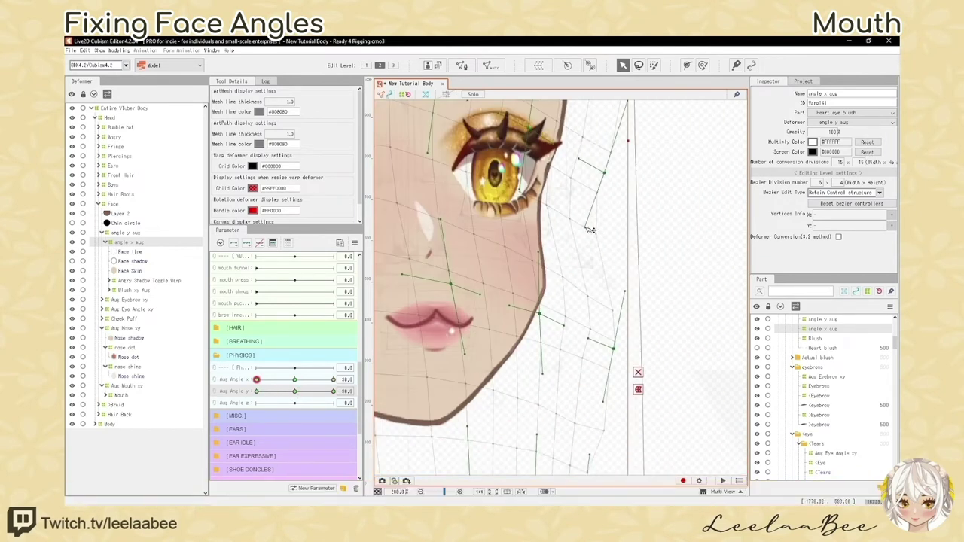
scroll(589, 229, "down", 7)
Shape the face outline of the angle x aug warp with the deform brush at Aug Angle x 30, y -30
key("h")
scroll(460, 120, "up", 3)
left_click_drag(334, 392, 256, 392)
scroll(543, 326, "up", 3)
key("b")
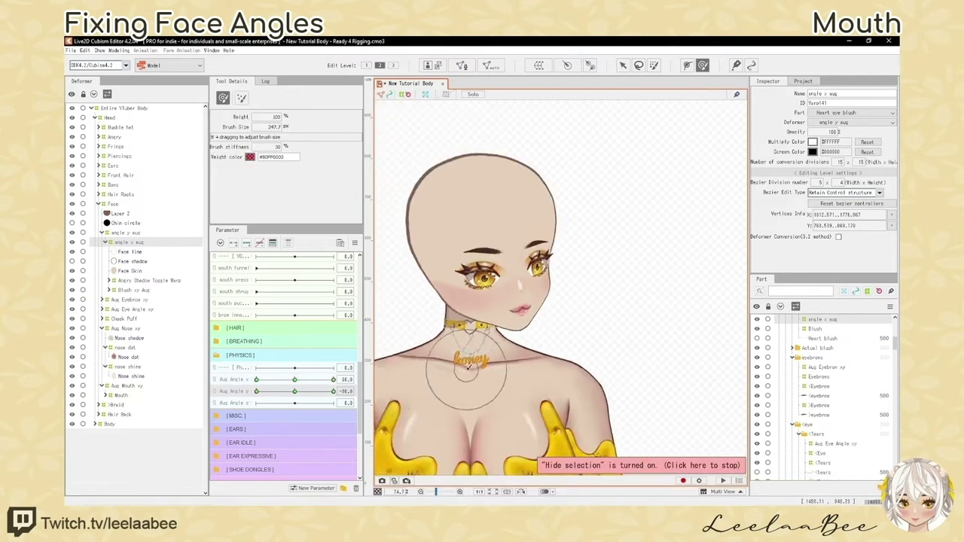
left_click_drag(560, 288, 506, 289)
scroll(610, 340, "down", 4)
key("h")
scroll(603, 301, "up", 5)
scroll(541, 272, "down", 6)
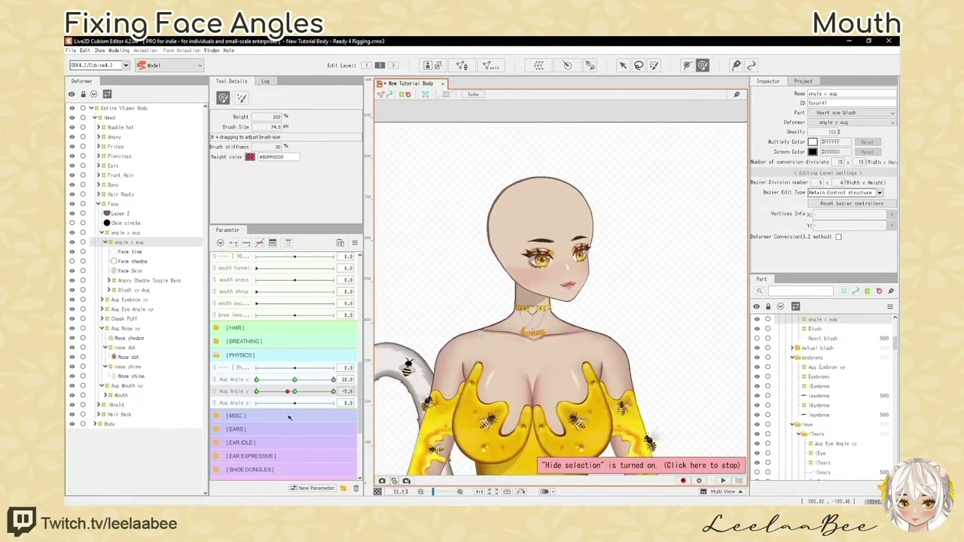
Set Aug Angle y to 30 and return to the arrow tool to check the face contour with the angle x aug warp
left_click_drag(295, 392, 334, 391)
scroll(506, 316, "up", 4)
scroll(512, 313, "up", 3)
scroll(554, 258, "down", 3)
key("h")
left_click(623, 66)
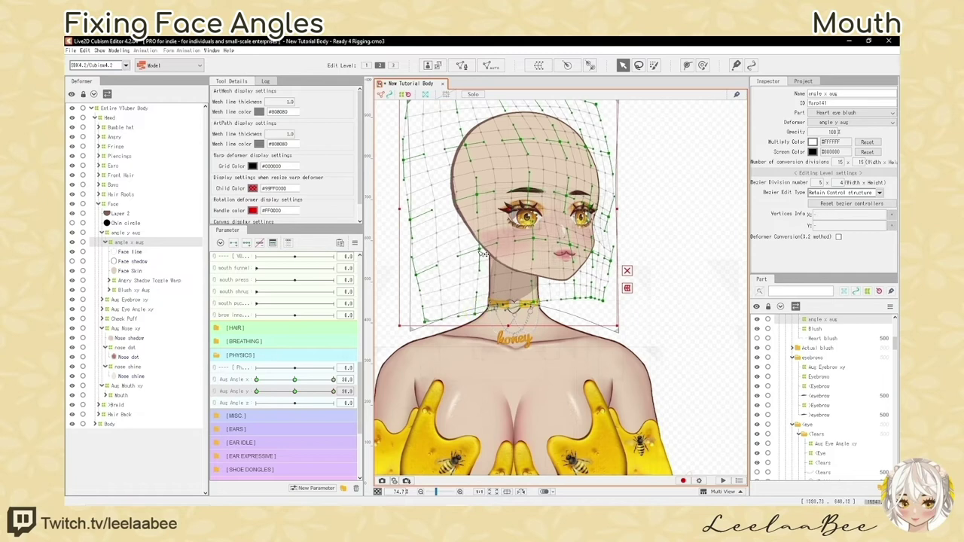
scroll(483, 254, "down", 3)
key("h")
Set the Bezier Edit Type to Smooth All and try moving the near-side cheek control point outward at Aug Angle x 30, y 30
key("h")
scroll(482, 264, "up", 6)
left_click(879, 193)
left_click(840, 204)
left_click_drag(431, 201, 415, 204)
key("ctrl+z")
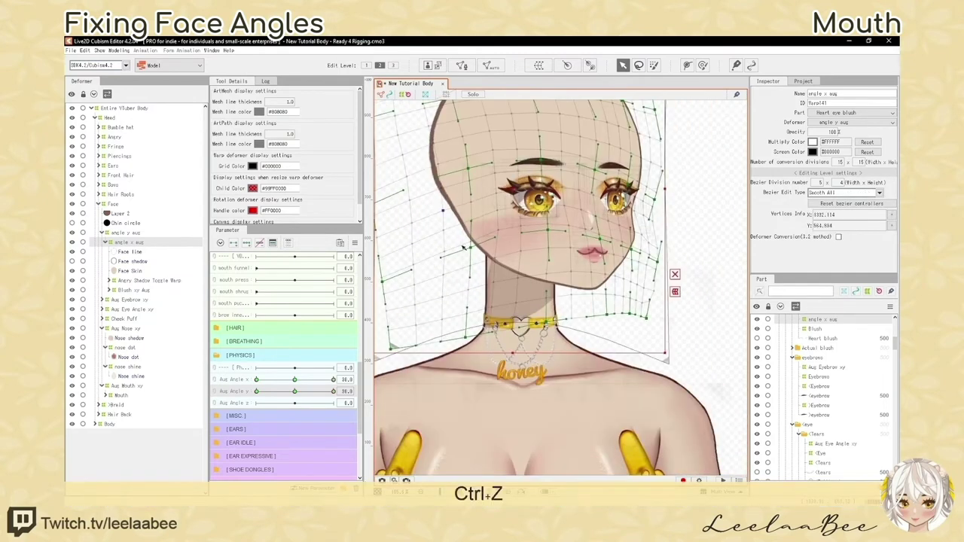
Set Aug Angle y to 0 and check the face contour at Aug Angle x 30 with the selection hidden
left_click_drag(334, 391, 295, 391)
key("h")
scroll(593, 334, "up", 2)
key("ctrl+y")
key("ctrl+z")
scroll(555, 308, "down", 5)
scroll(555, 334, "up", 6)
scroll(573, 289, "up", 3)
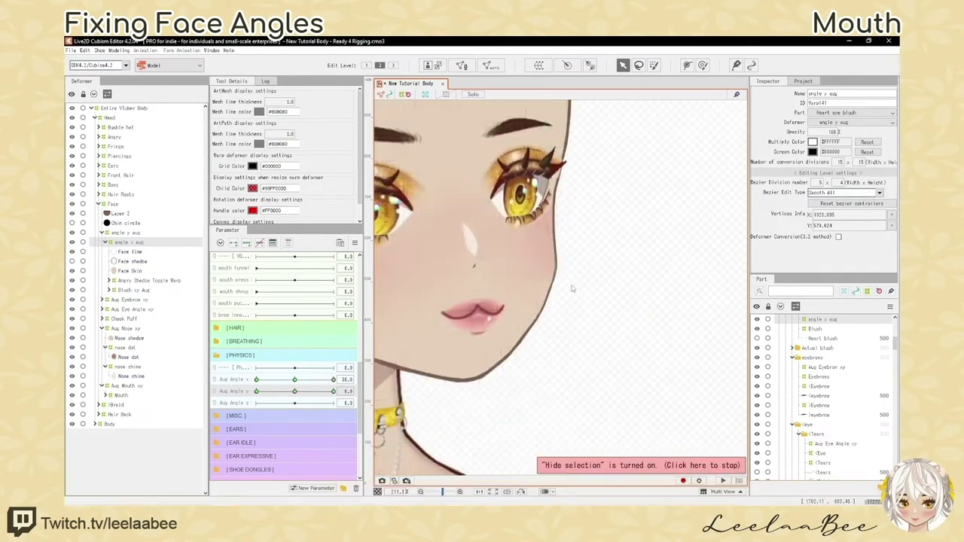
Smooth the far cheek and jaw contour of the angle x aug warp with the deform brush at Aug Angle x 30, y 0
key("b")
key("h")
key("h")
scroll(602, 269, "down", 4)
left_click(623, 65)
scroll(570, 323, "up", 4)
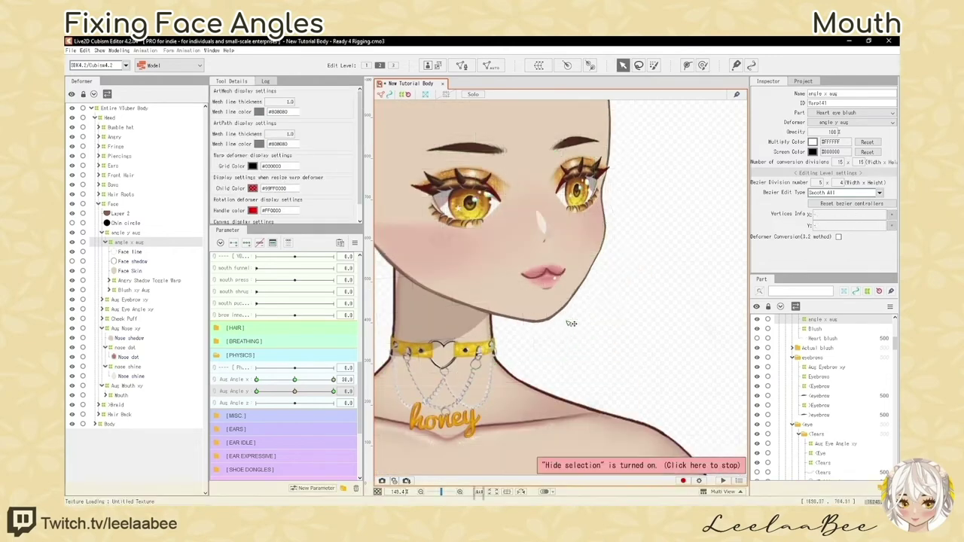
key("h")
scroll(452, 393, "down", 3)
key("h")
key("h")
Set Aug Angle y to 30 and reshape the face outline of the angle x aug warp with the deform brush
mouse_move(295, 392)
left_mouse_down()
mouse_move(256, 392)
mouse_move(334, 392)
left_mouse_up()
scroll(452, 394, "down", 5)
key("h")
scroll(490, 327, "up", 7)
key("h")
left_click(703, 66)
key("h")
key("h")
key("h")
key("h")
left_click(623, 65)
left_click(703, 66)
key("h")
scroll(583, 266, "down", 5)
key("h")
scroll(610, 223, "down", 7)
scroll(439, 284, "up", 2)
scroll(467, 196, "up", 1)
scroll(451, 256, "up", 2)
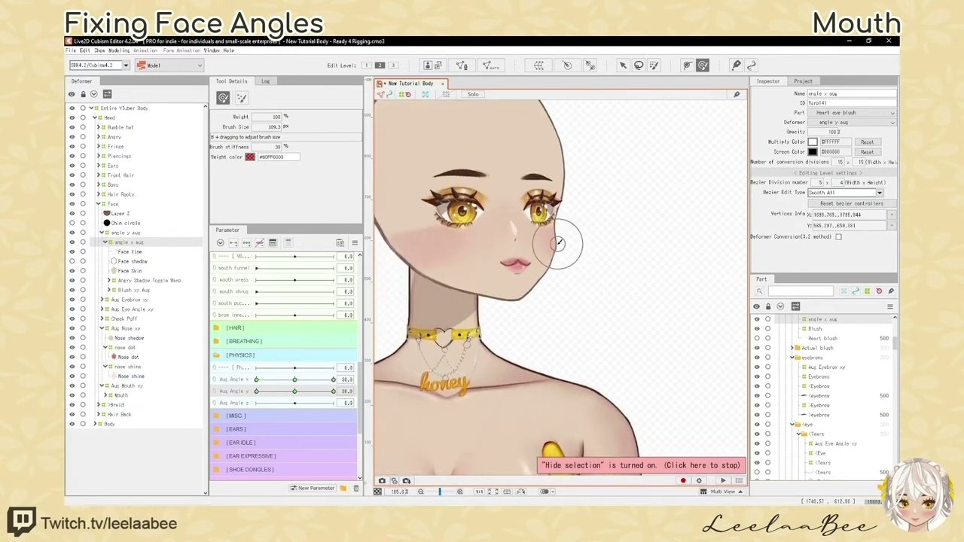
Adjust the far cheek contour with the angle x aug warp's control points at Aug Angle x 30, y 30
key("v")
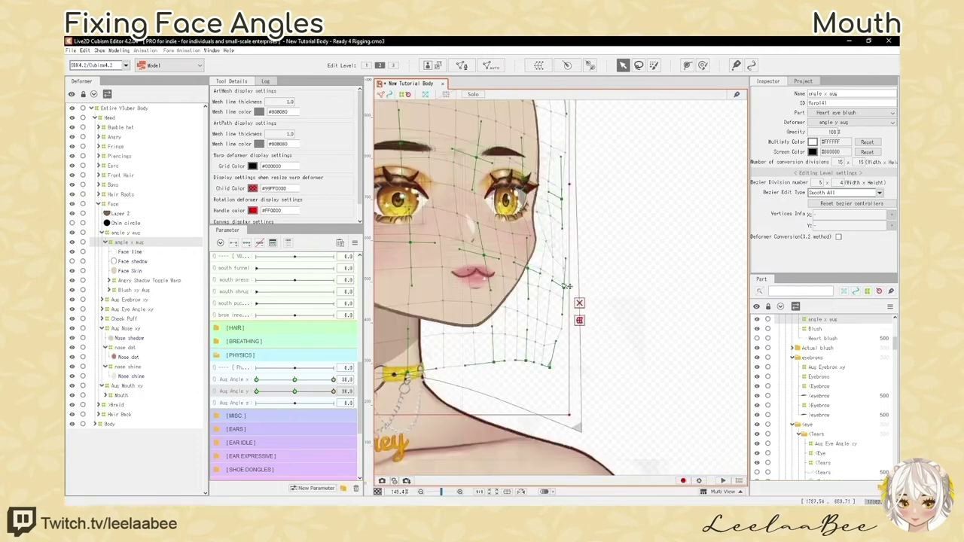
key("h")
scroll(567, 286, "down", 5)
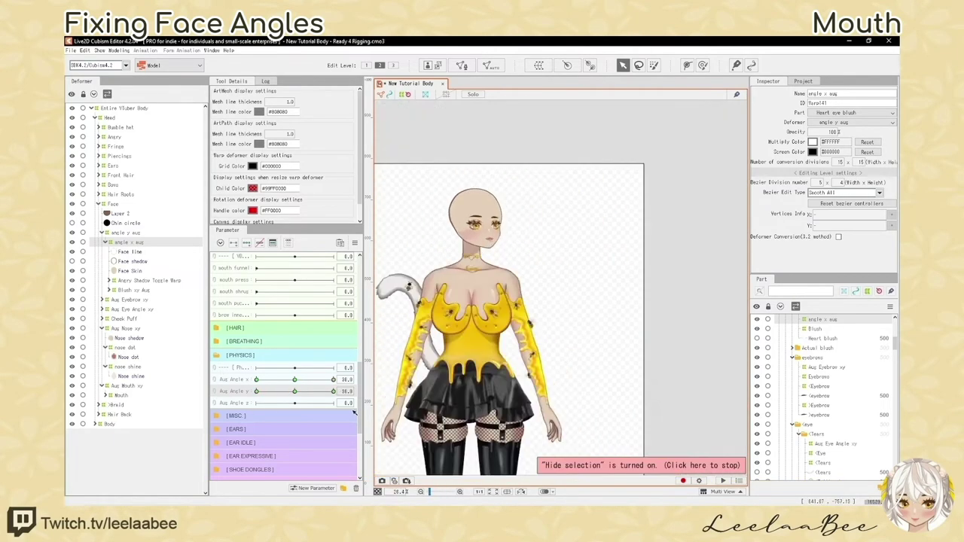
scroll(476, 222, "up", 3)
mouse_move(334, 392)
left_mouse_down()
mouse_move(295, 393)
mouse_move(334, 391)
left_mouse_up()
key("h")
scroll(519, 256, "up", 1)
Undo the last contour changes and correct the Face line along the far cheek and jaw with deform path points
key("b")
key("ctrl+z")
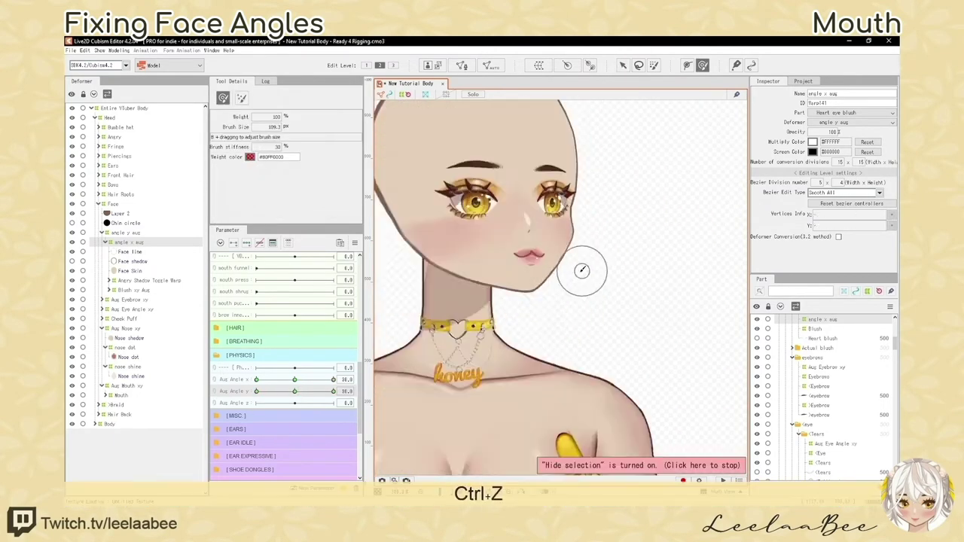
key("ctrl+z")
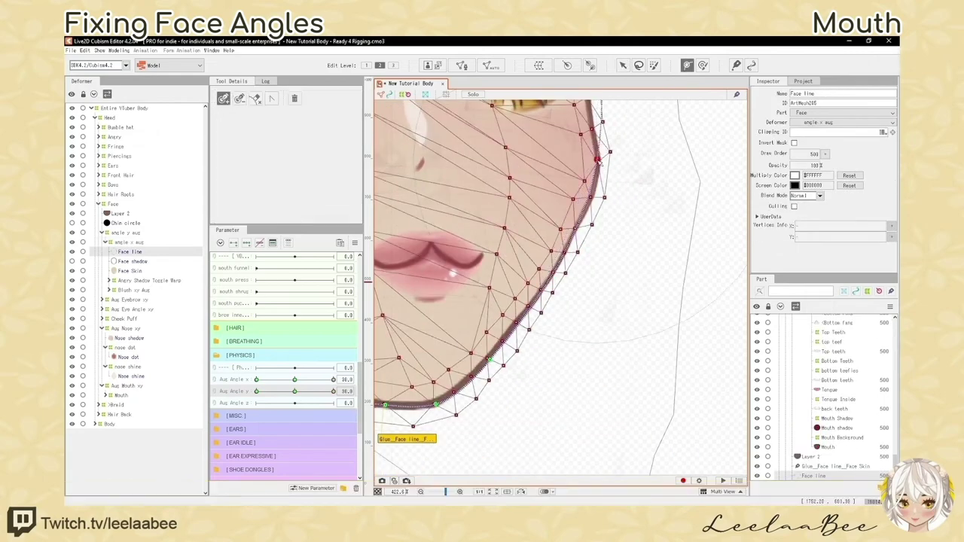
key("h")
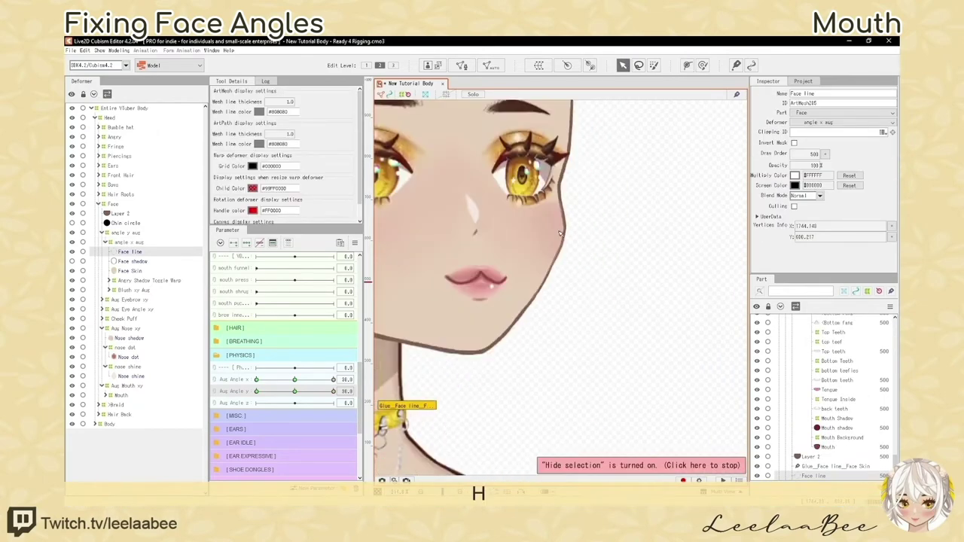
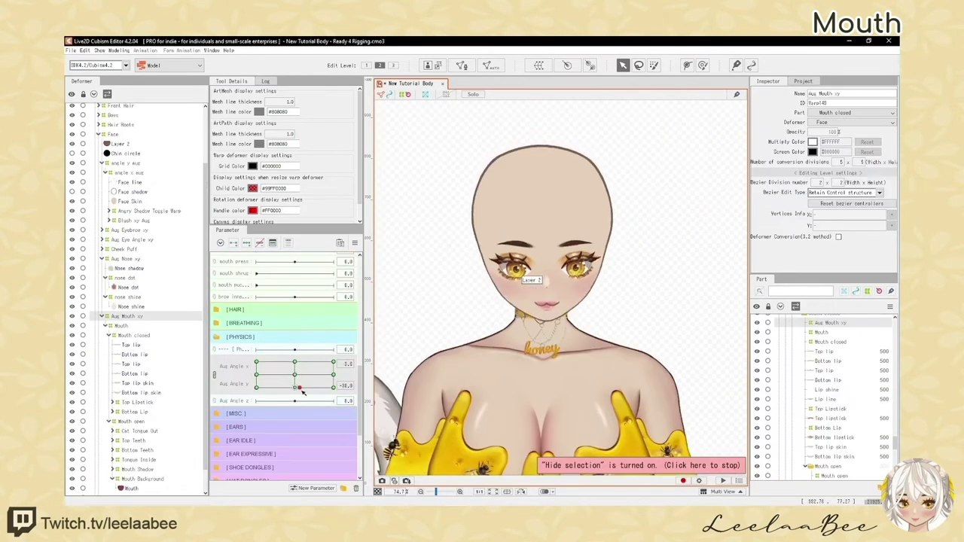
Sweep Aug Angle x and y through their extreme poses to check the Aug Mouth xy warp on the face
left_click_drag(330, 393, 253, 400)
left_click_drag(313, 401, 263, 371)
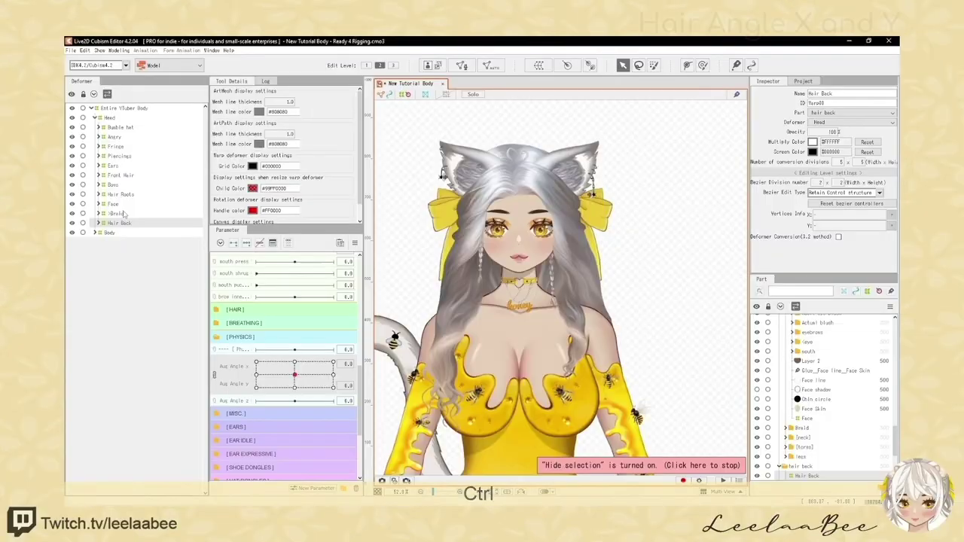
Create a warp deformer named Aug Hair xy as parent of Fringe, Piercings, Ears, Front Hair, Bows, Hair Roots, Braid and Hair Back
left_click(128, 213, "ctrl")
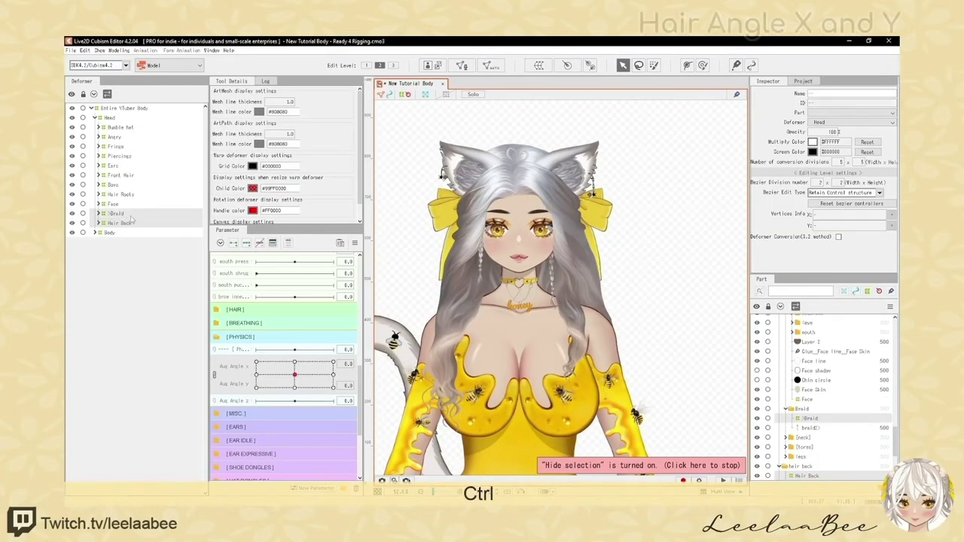
left_click(120, 151, "ctrl")
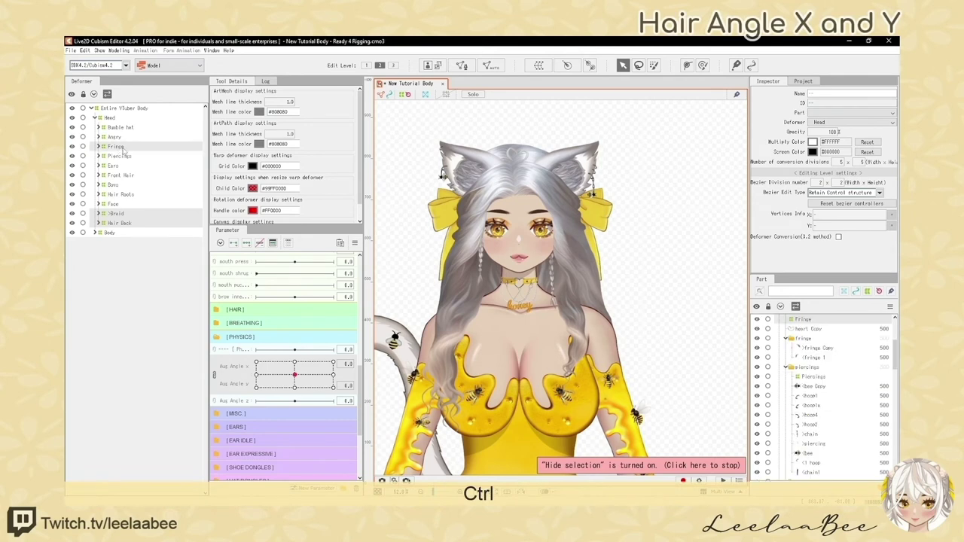
left_click(124, 155, "ctrl")
left_click(126, 165, "ctrl")
left_click(130, 175, "ctrl")
left_click(130, 185, "ctrl")
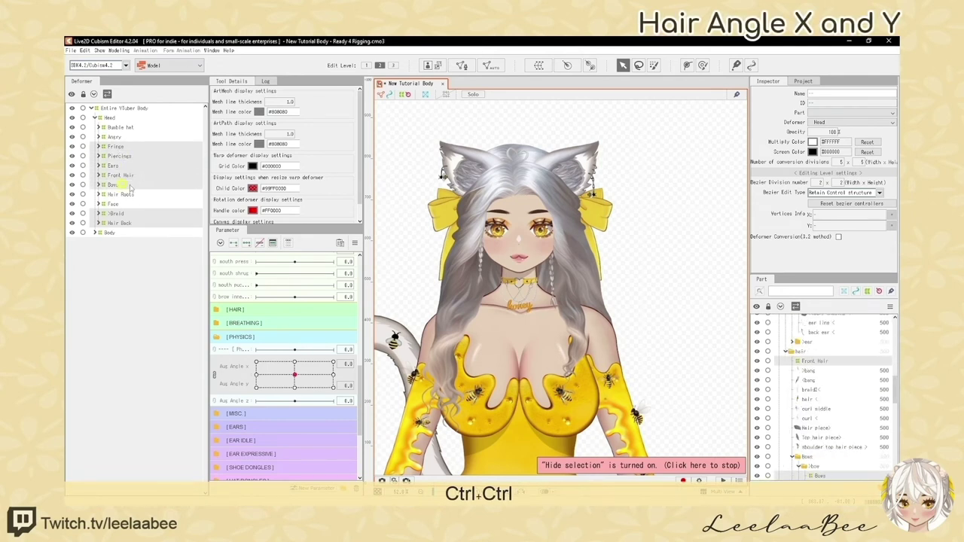
left_click(135, 196, "ctrl")
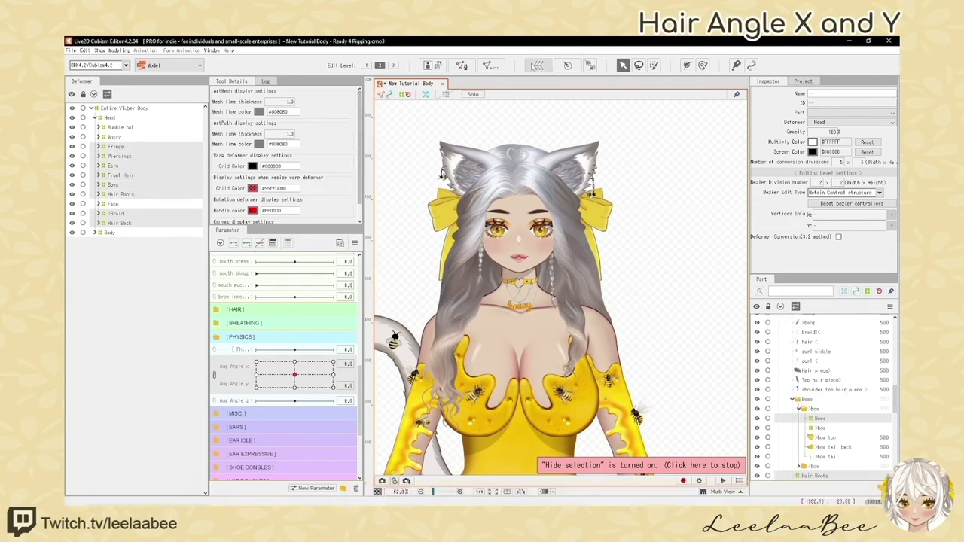
left_click(538, 65)
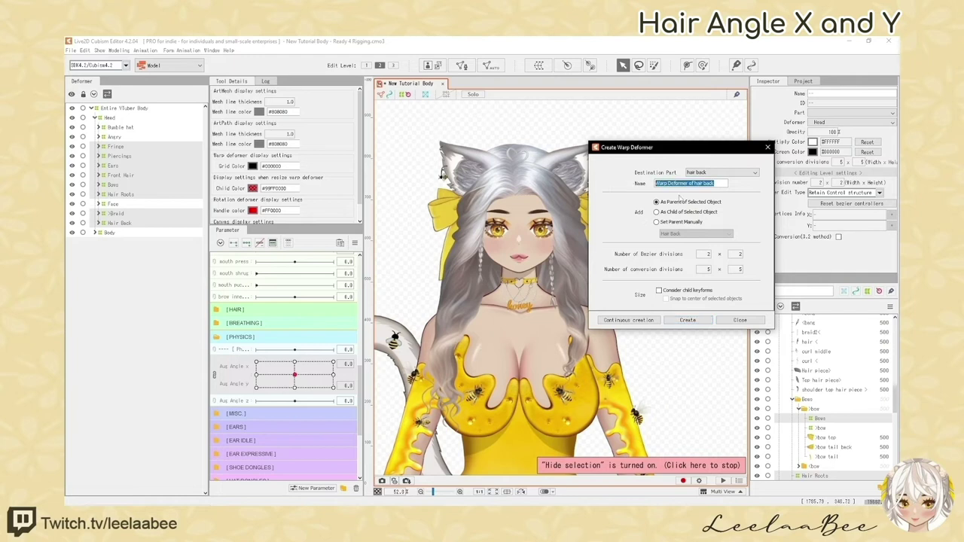
type("Aug Hair xy")
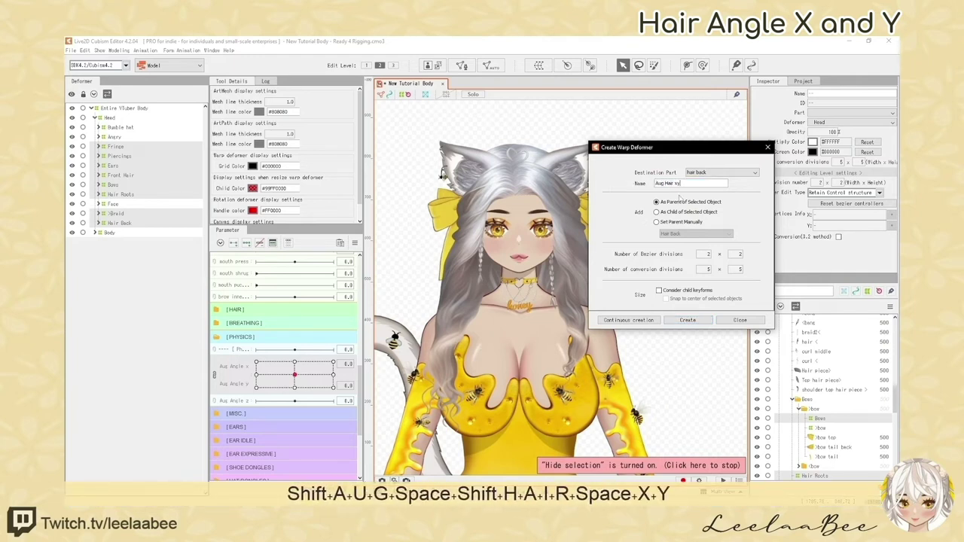
left_click(688, 320)
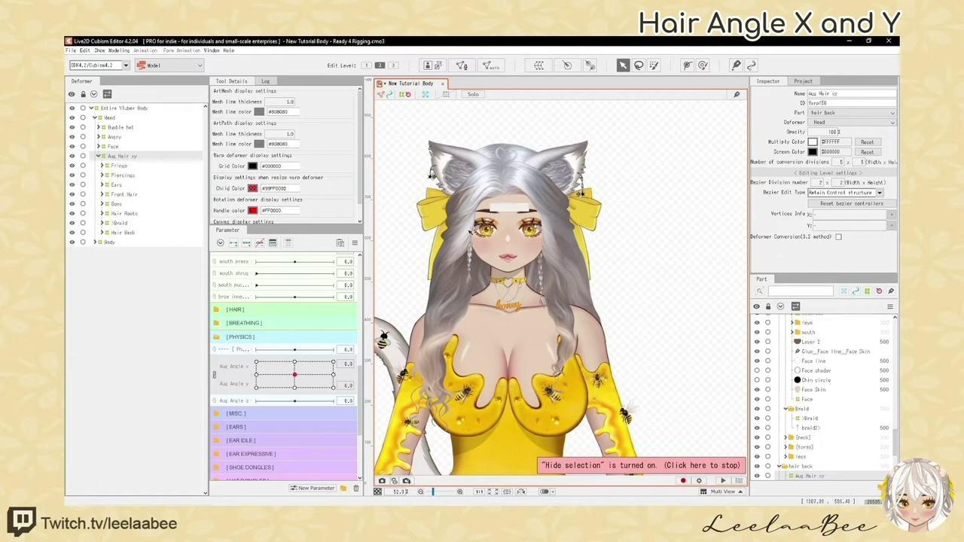
Show the Aug Hair xy warp and move its frame without its contents to align its centre with the face's middle line
key("h")
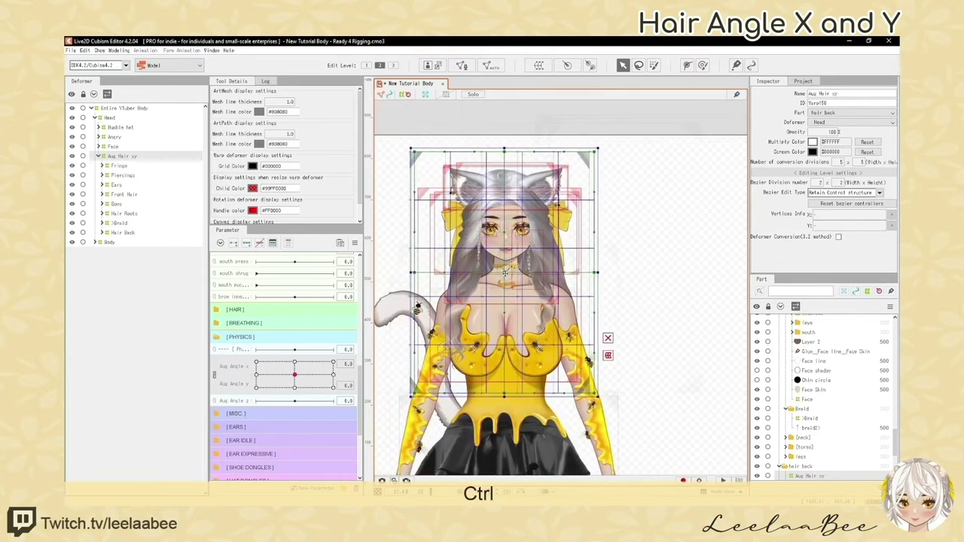
left_click_drag(506, 273, 508, 273)
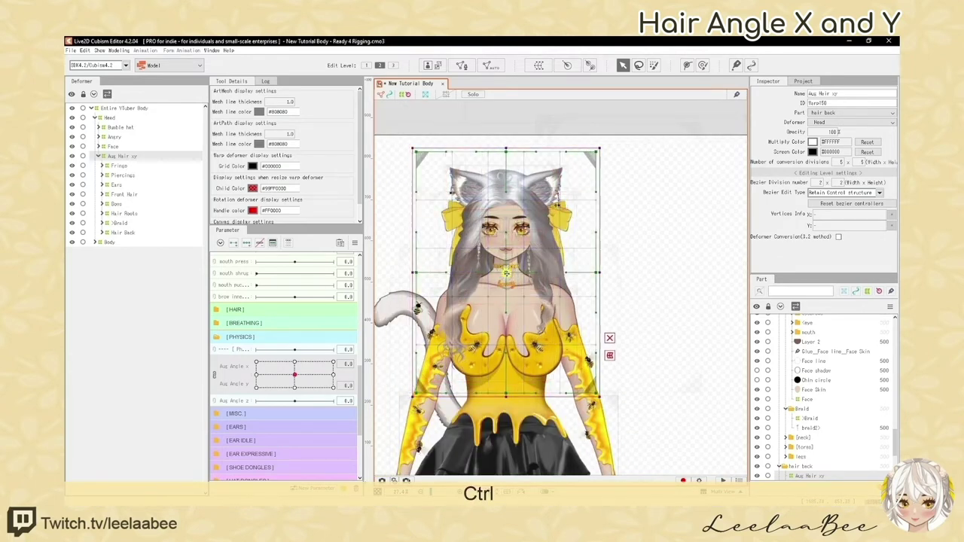
scroll(465, 272, "up", 6)
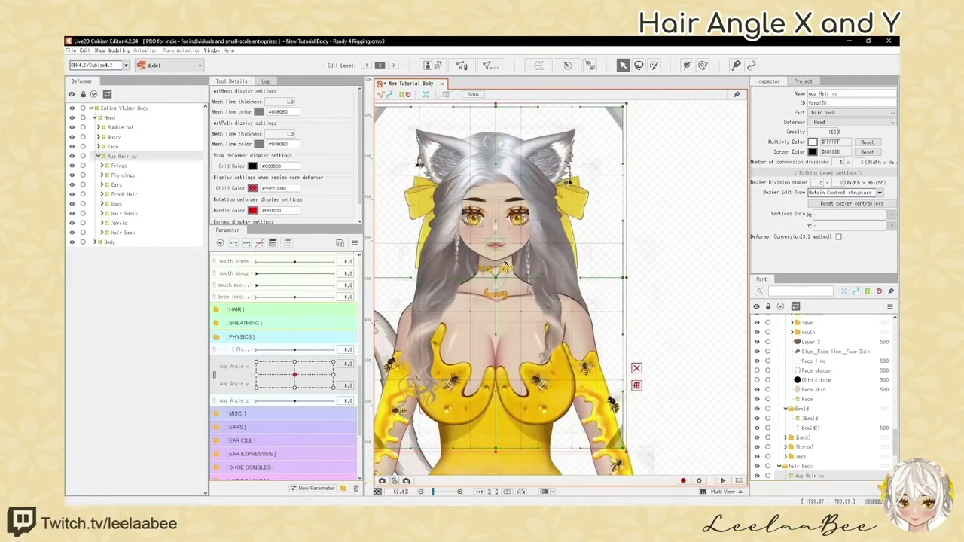
scroll(492, 248, "up", 3)
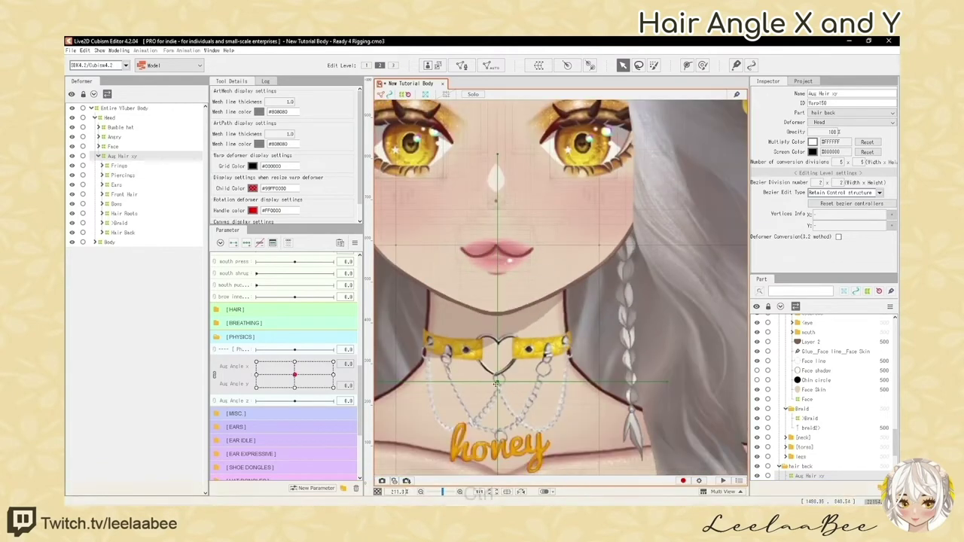
left_click_drag(497, 383, 496, 382)
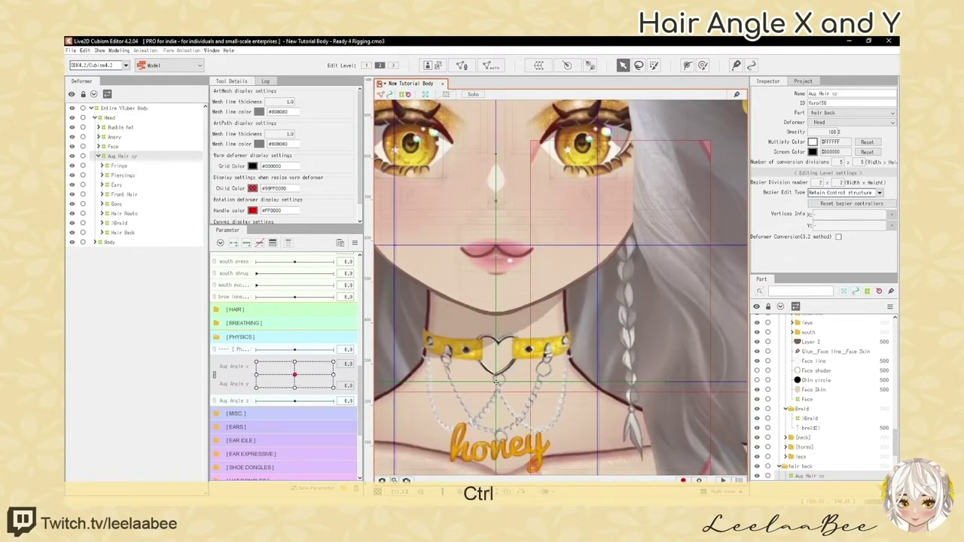
scroll(496, 382, "down", 9)
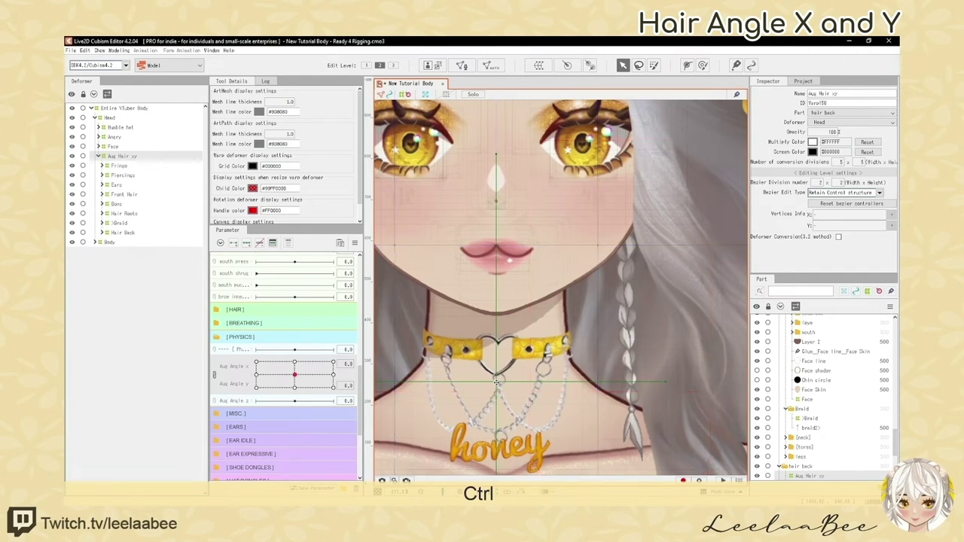
scroll(511, 203, "up", 4)
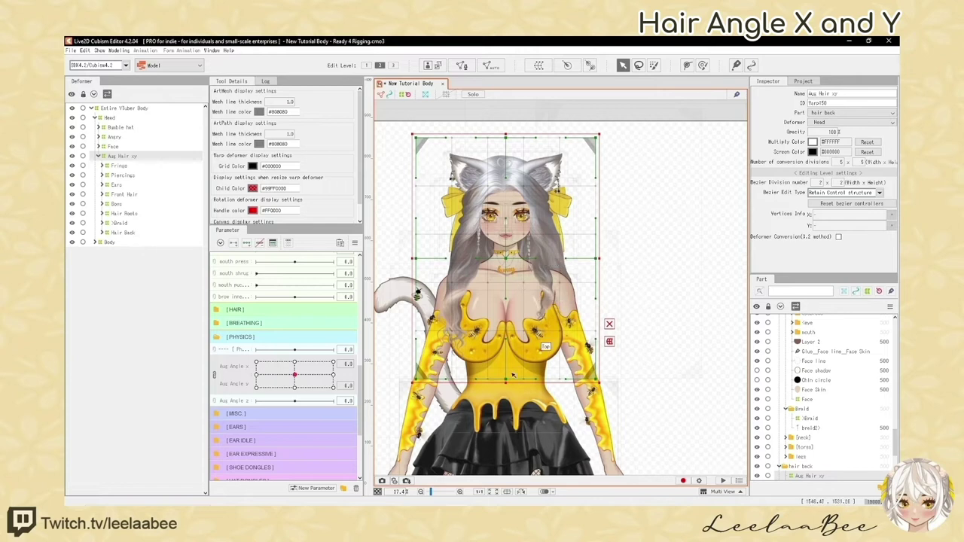
Shrink the Aug Hair xy warp's frame on all four sides to fit closer around the hair and ears
left_click_drag(506, 382, 506, 371)
left_click_drag(505, 136, 506, 145)
left_click_drag(420, 260, 423, 258)
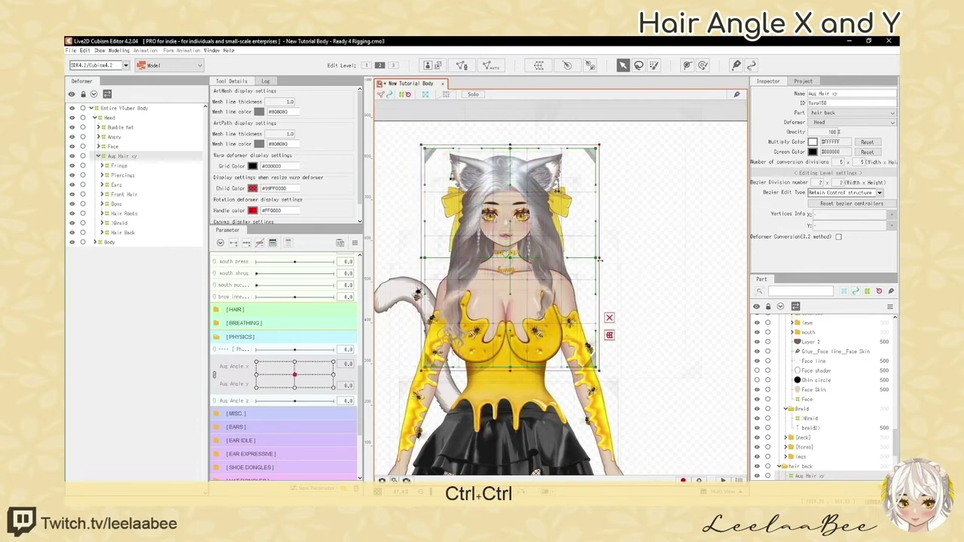
left_click_drag(599, 259, 589, 258)
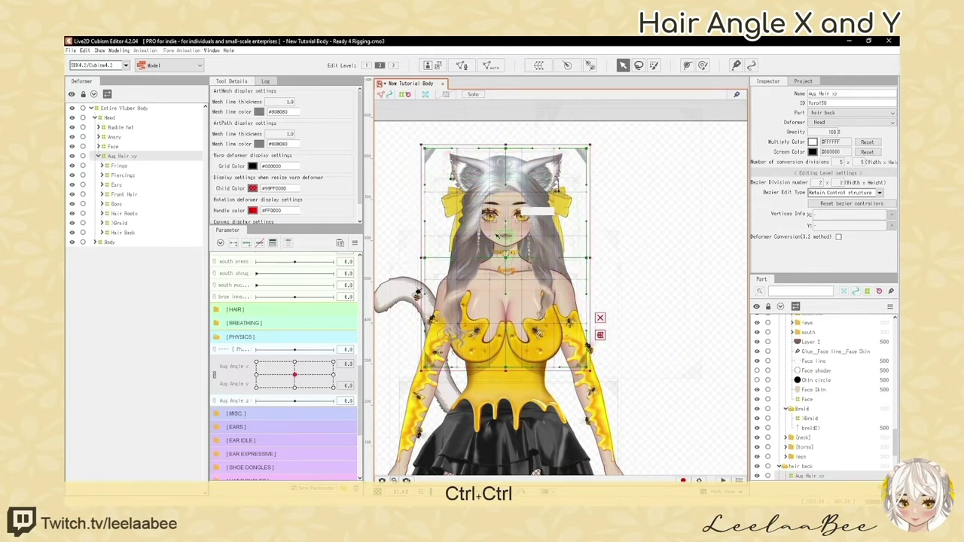
Fine-tune the side edge of the Aug Hair xy warp's frame to keep its vertical centre line on the middle of the face
scroll(497, 236, "up", 4)
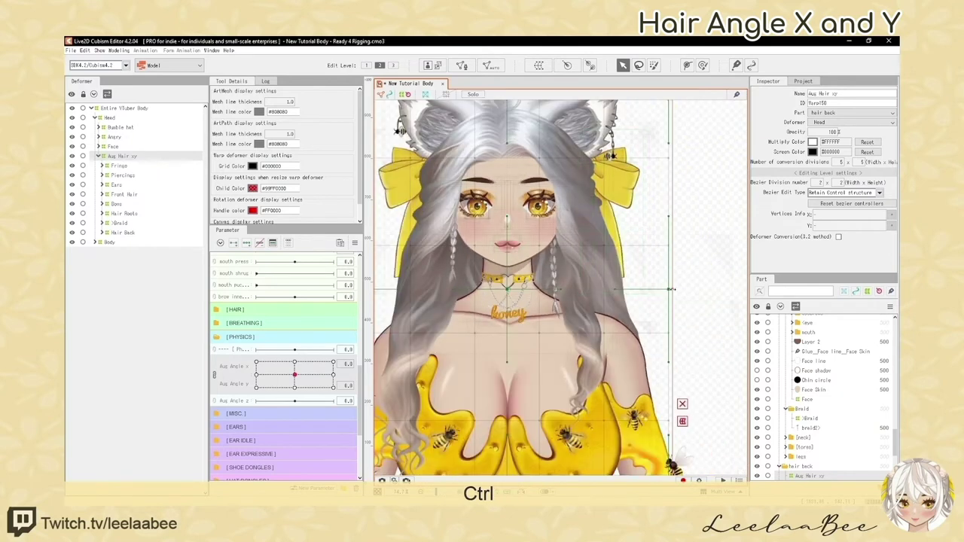
left_click_drag(673, 289, 674, 288)
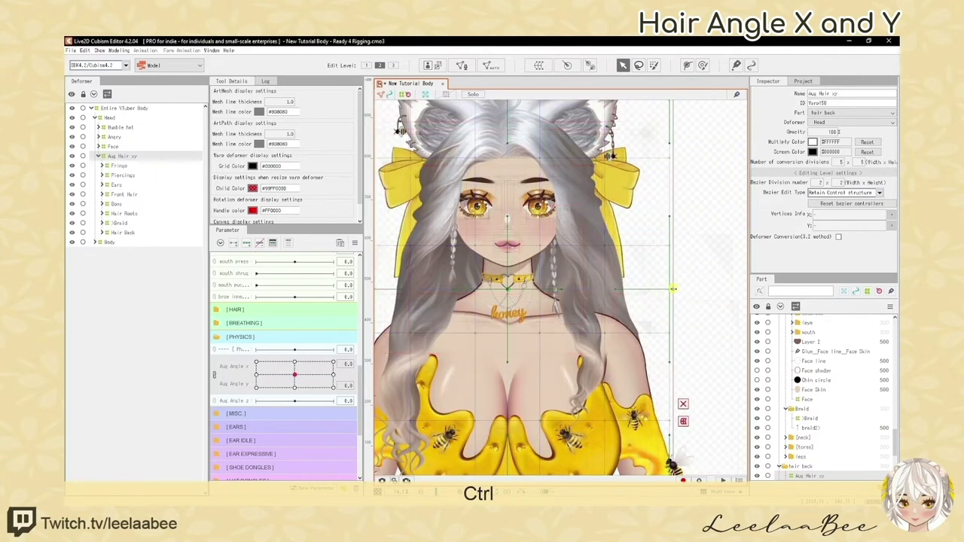
scroll(492, 205, "up", 5)
scroll(492, 234, "down", 4)
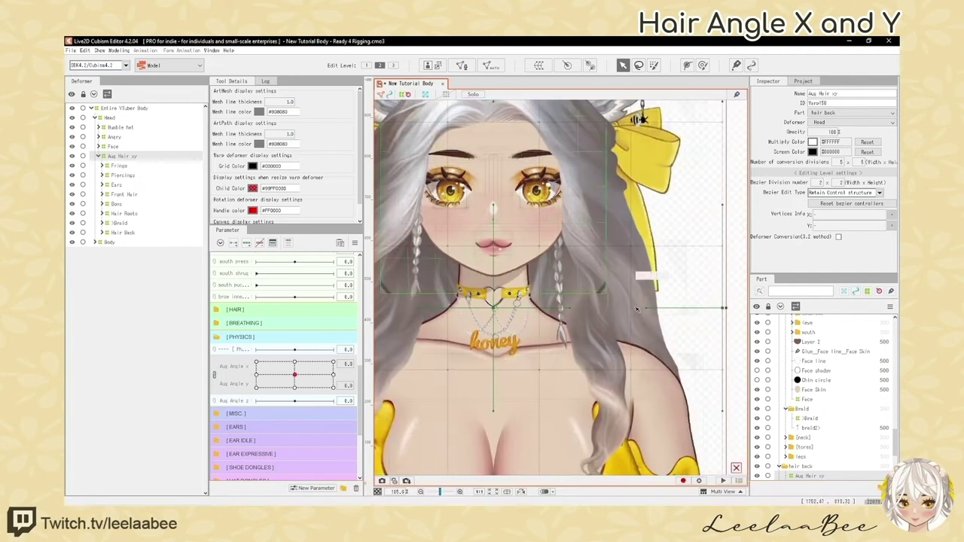
left_click_drag(731, 310, 731, 309)
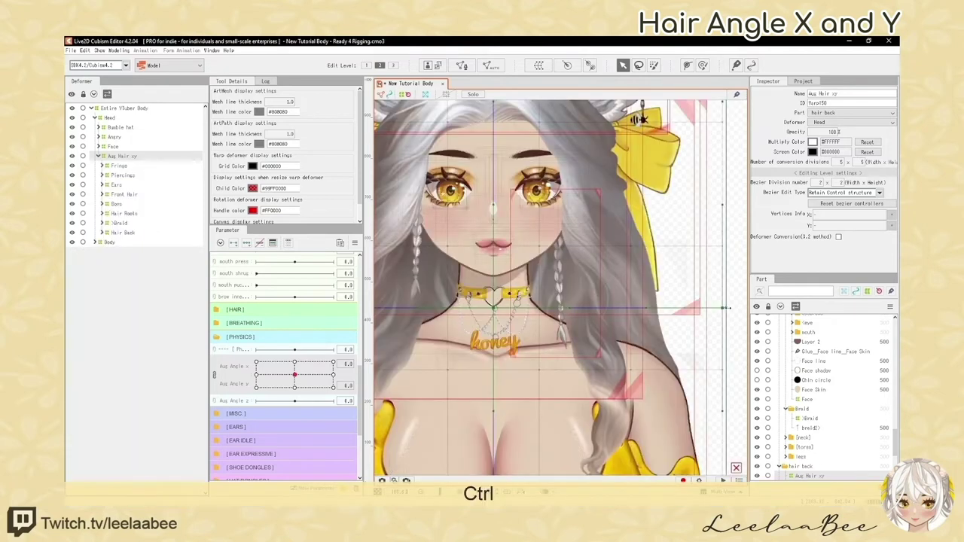
left_click_drag(730, 308, 727, 308)
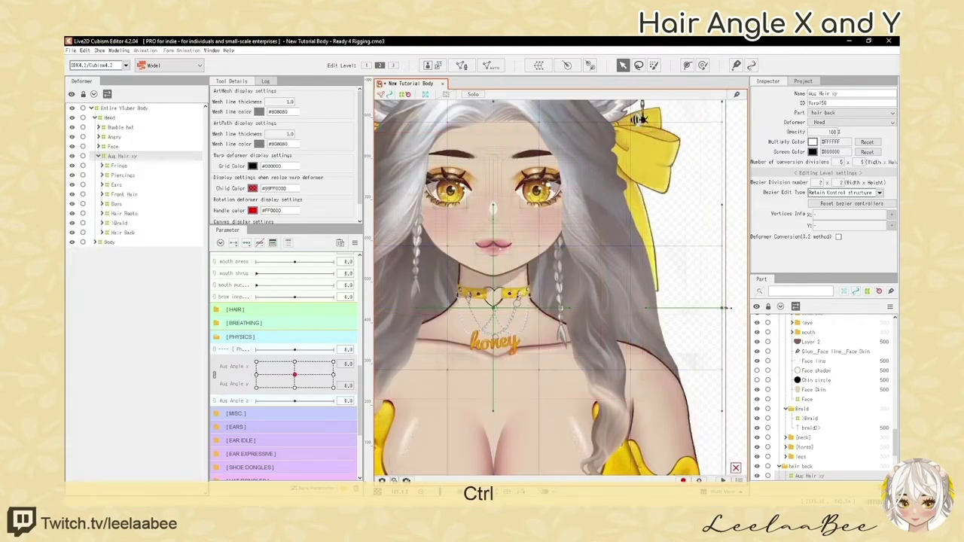
scroll(515, 221, "down", 5)
scroll(539, 200, "up", 2)
Expand the Fringe, Piercings, Ears, Bows, Hair Back and other deformers under Aug Hair xy to list their ArtMeshes
left_click(102, 166)
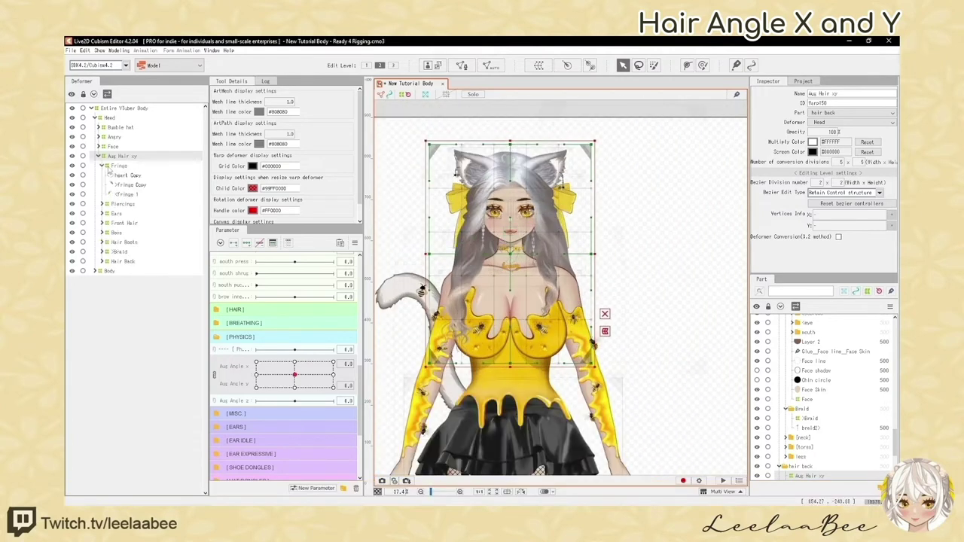
left_click(101, 204)
left_click(102, 310)
left_click(106, 319)
left_click(105, 376)
left_click(102, 433)
scroll(113, 434, "down", 3)
left_click(119, 437)
left_click(103, 458)
Generate automatic meshes with the Deformation (Heavy) preset for all ArtMeshes under Aug Hair xy, from Hair Back up to Fringe
left_click(144, 479)
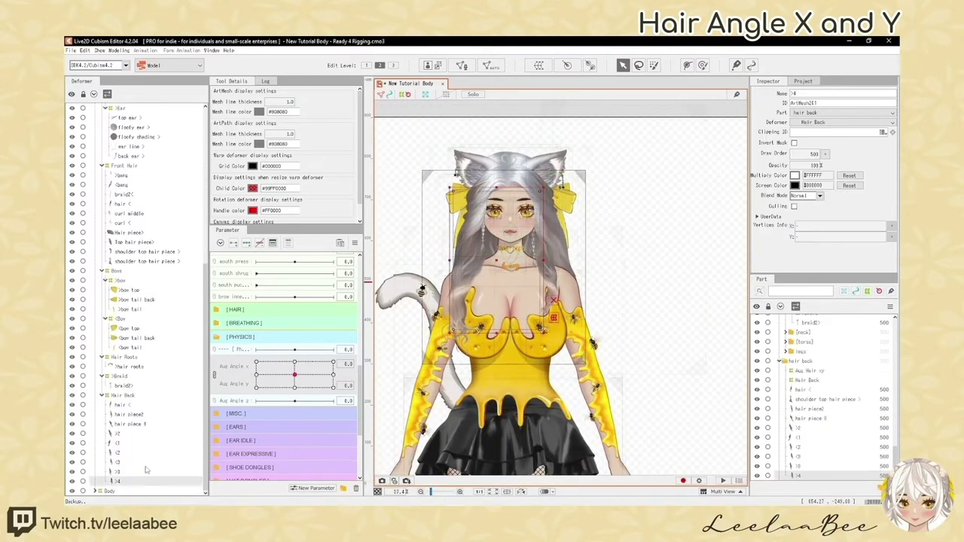
left_click(143, 406, "shift")
left_click(147, 300, "ctrl")
scroll(151, 299, "up", 3)
left_click_drag(143, 238, 143, 200)
scroll(147, 241, "up", 4)
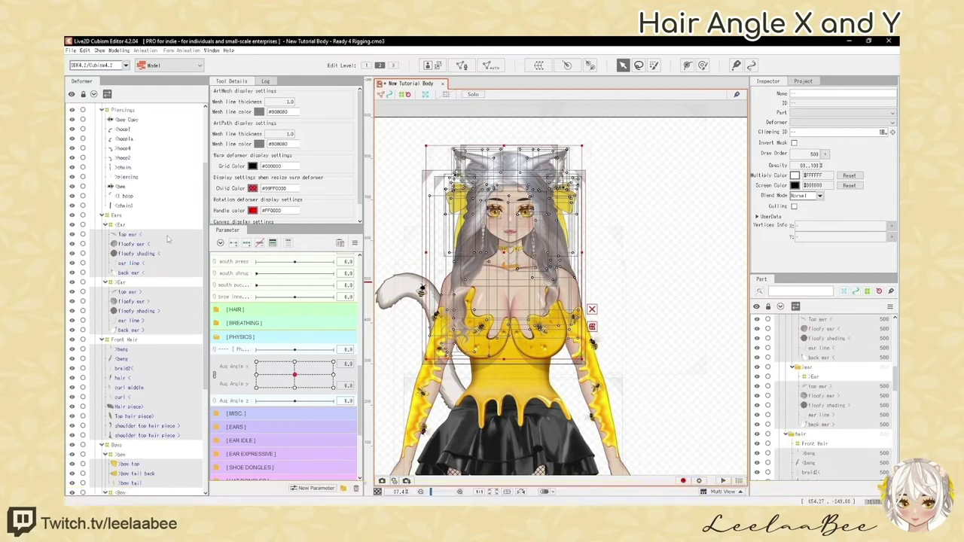
left_click_drag(143, 300, 143, 214)
left_click(489, 66)
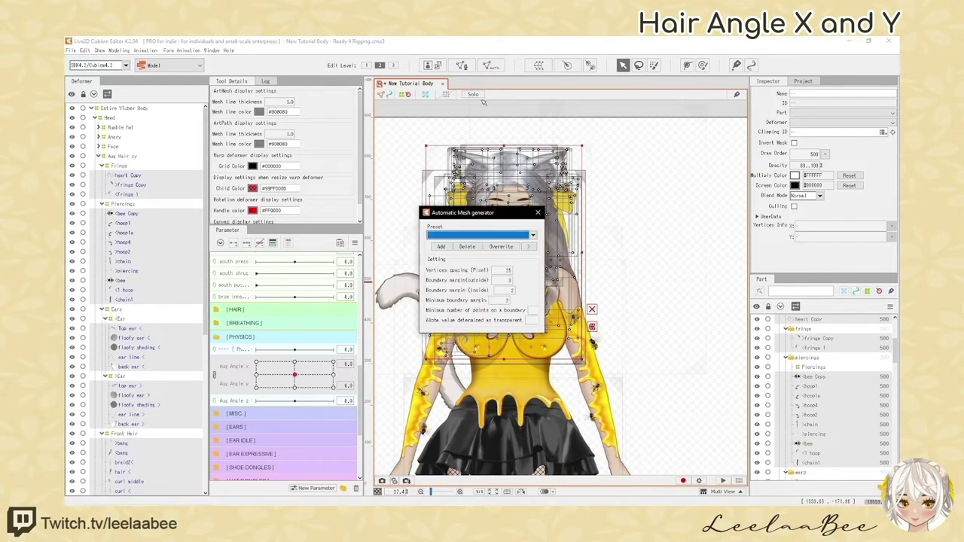
left_click(532, 235)
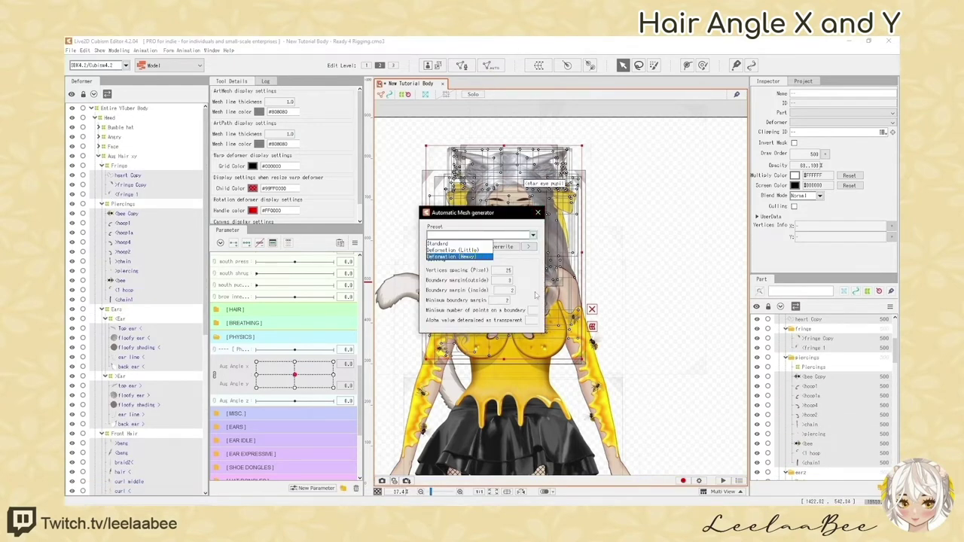
left_click(469, 258)
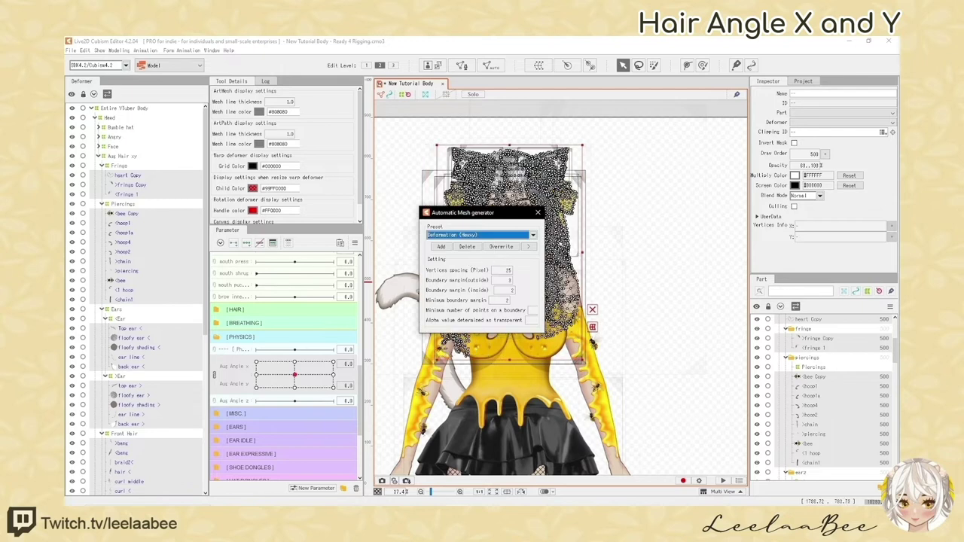
left_click(539, 213)
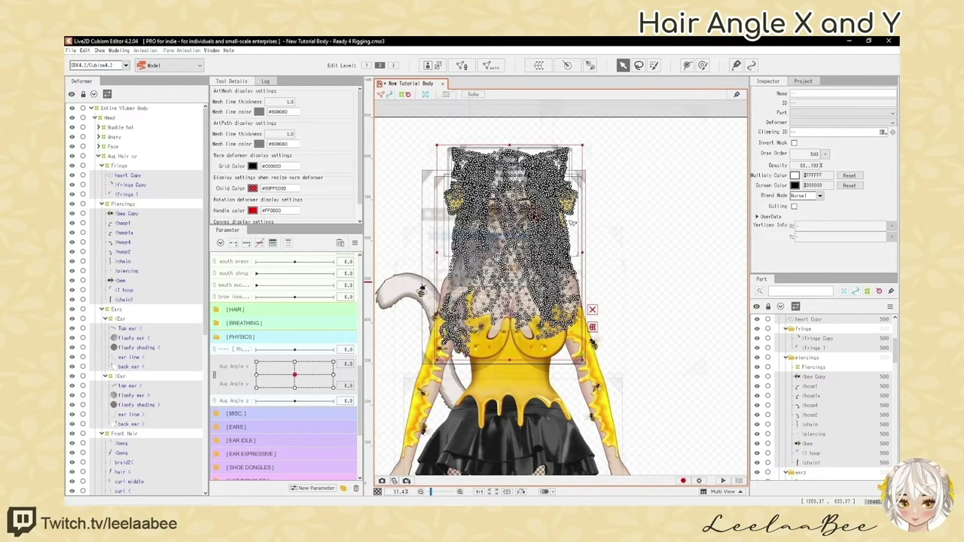
Turn on Hide selection and collapse the Fringe through Hair Back deformers under Aug Hair xy
key("h")
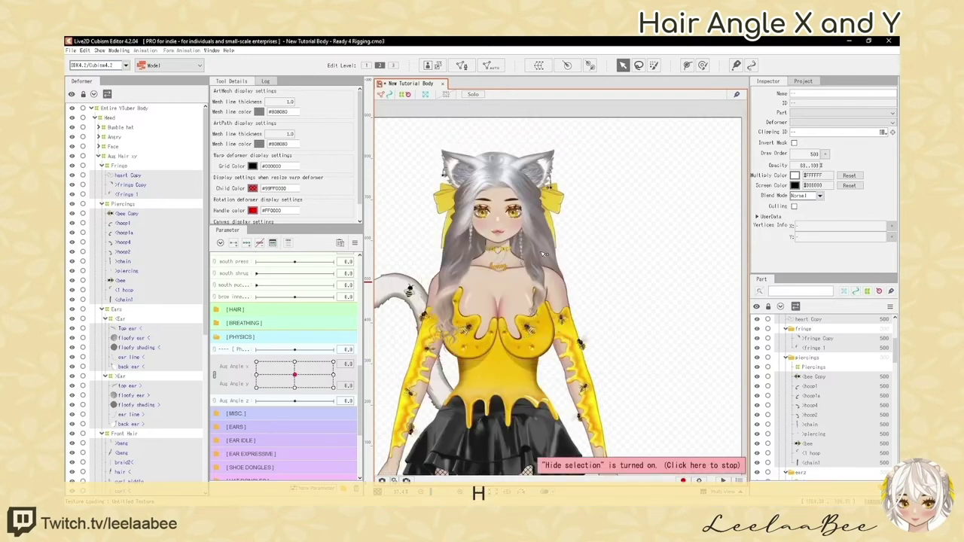
left_click(134, 223)
left_click(135, 165)
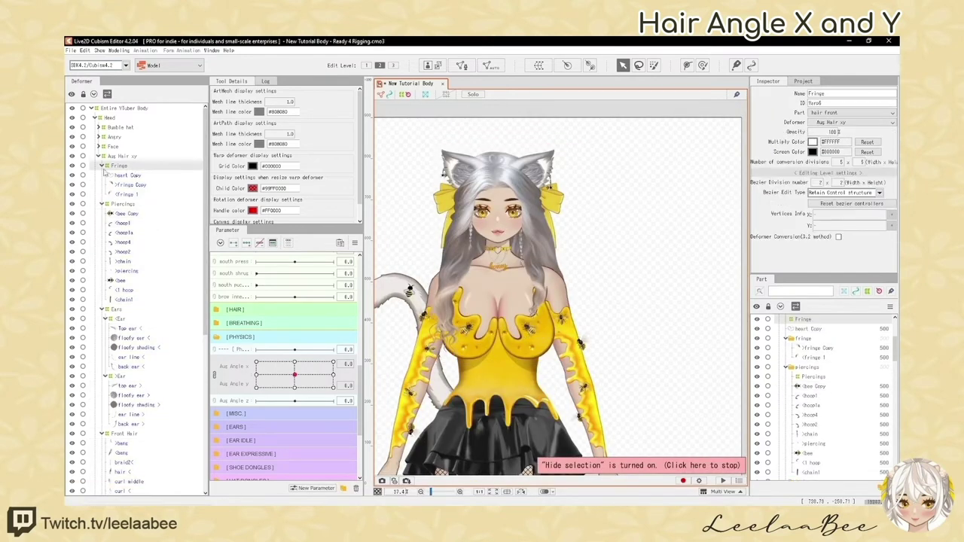
left_click_drag(103, 166, 104, 215)
scroll(515, 240, "up", 2)
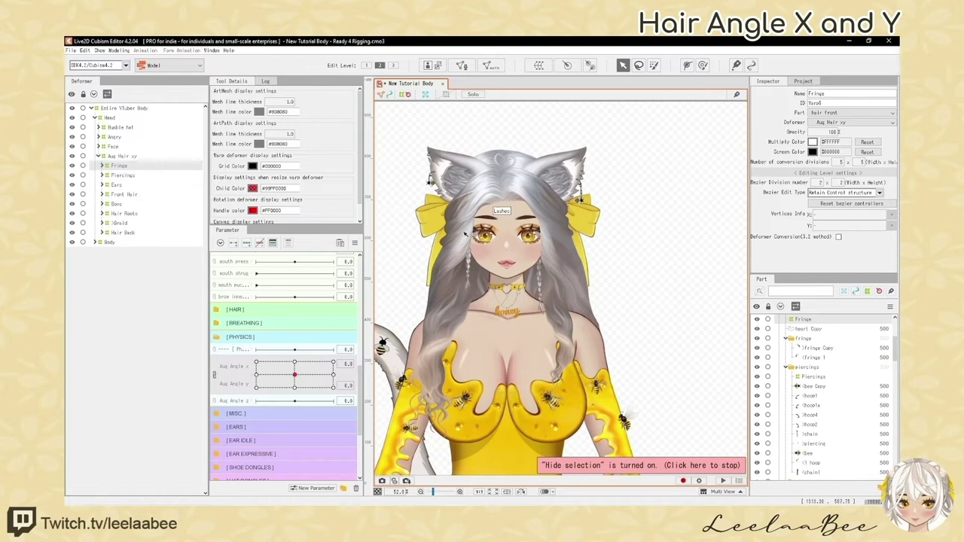
scroll(431, 229, "down", 2)
scroll(442, 234, "up", 2)
Add keys on Aug Angle X and Y to the Aug Hair xy warp, and set Aug Angle X, unlinked from Y, to 30
left_click(124, 157)
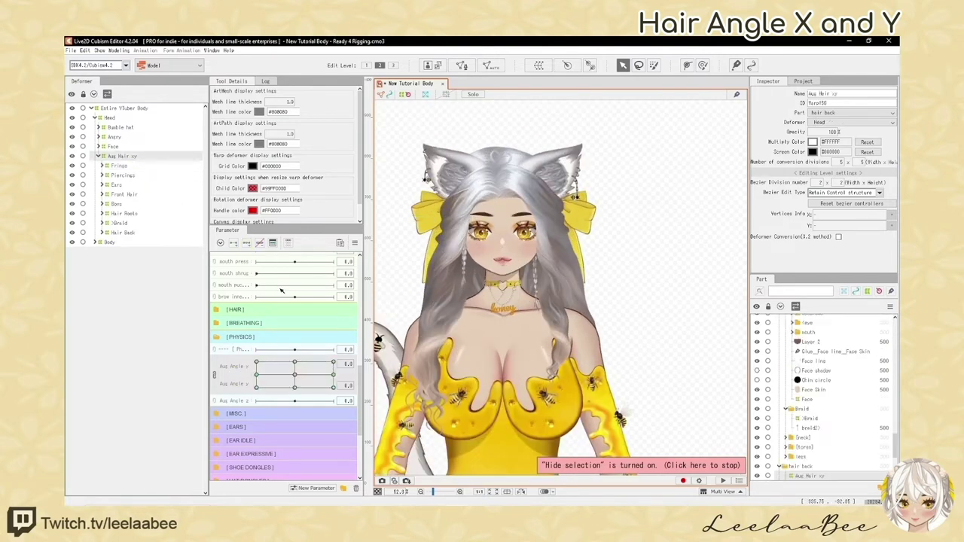
left_click(215, 375)
left_click_drag(295, 362, 336, 362)
scroll(496, 260, "down", 2)
scroll(496, 261, "up", 2)
Try shifting the whole Aug Hair xy warp sideways toward the turned face, and undo the shift
left_click_drag(497, 260, 521, 257)
key("ctrl+z")
scroll(496, 231, "down", 2)
scroll(468, 303, "up", 2)
Create a warp deformer named front aug hair xy as parent of Fringe, Piercings, Ears, Front Hair, Bows, Hair Roots and >Braid
left_click(124, 223)
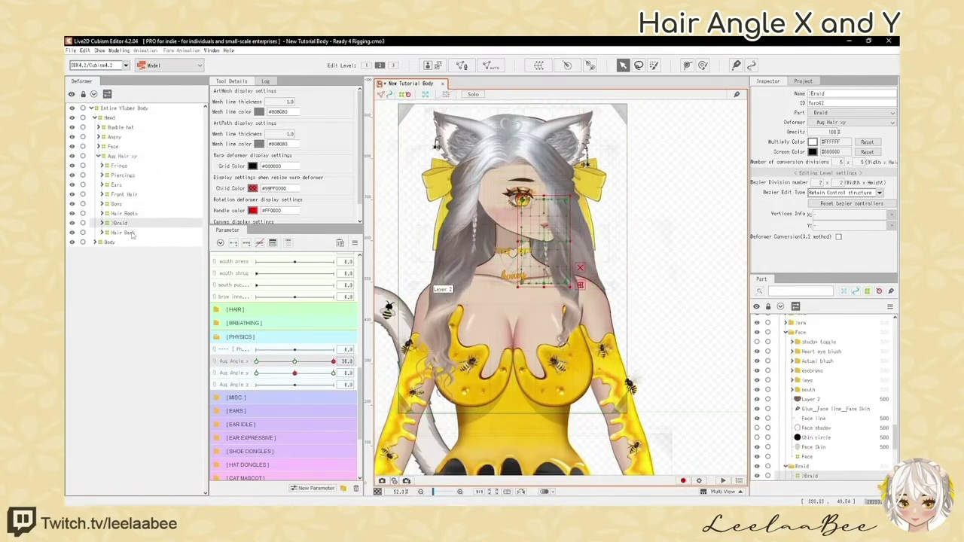
left_click(131, 233)
left_click(127, 224)
left_click(124, 214, "ctrl")
left_click(119, 204, "ctrl")
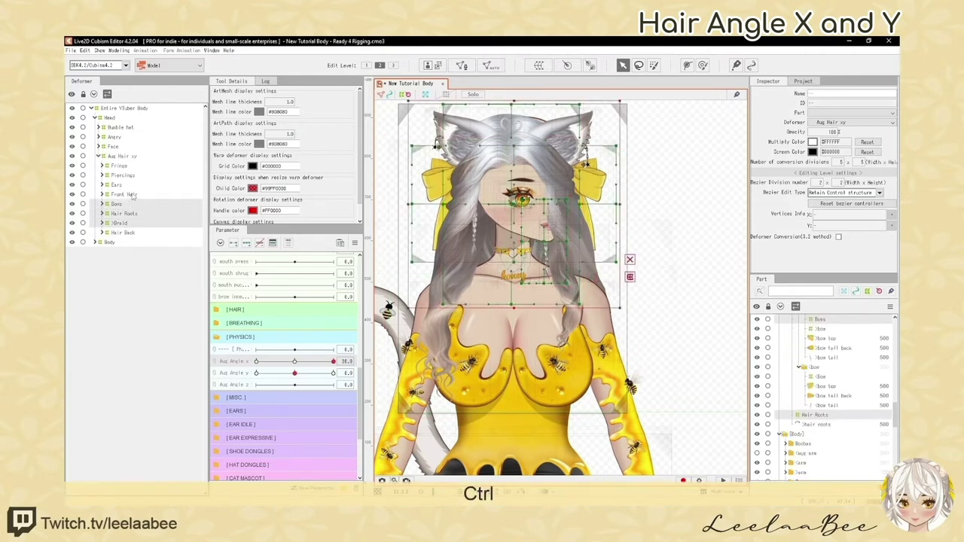
left_click(125, 194, "ctrl")
left_click(120, 185, "ctrl")
left_click(123, 175, "ctrl")
left_click(121, 166, "ctrl")
left_click(539, 65)
left_click_drag(708, 184, 653, 184)
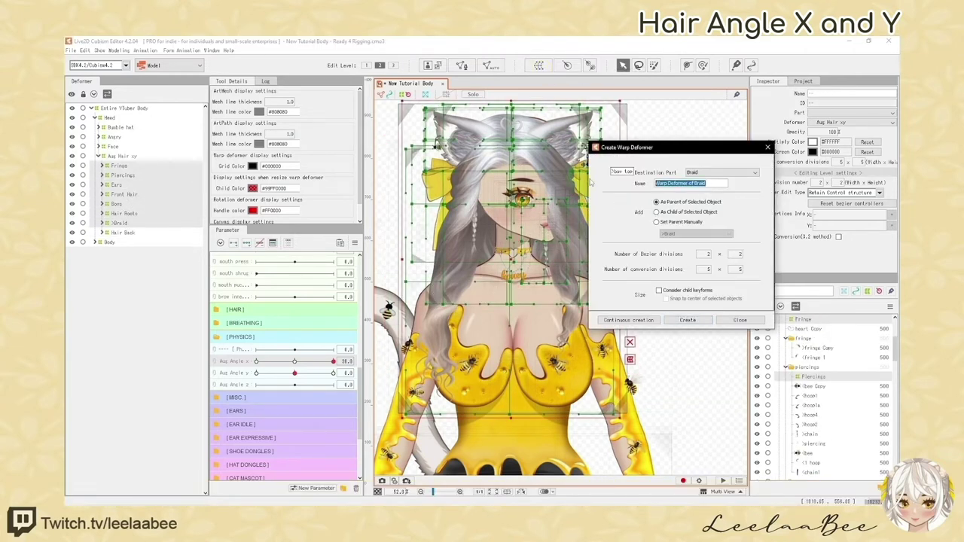
type("front aug hair xy")
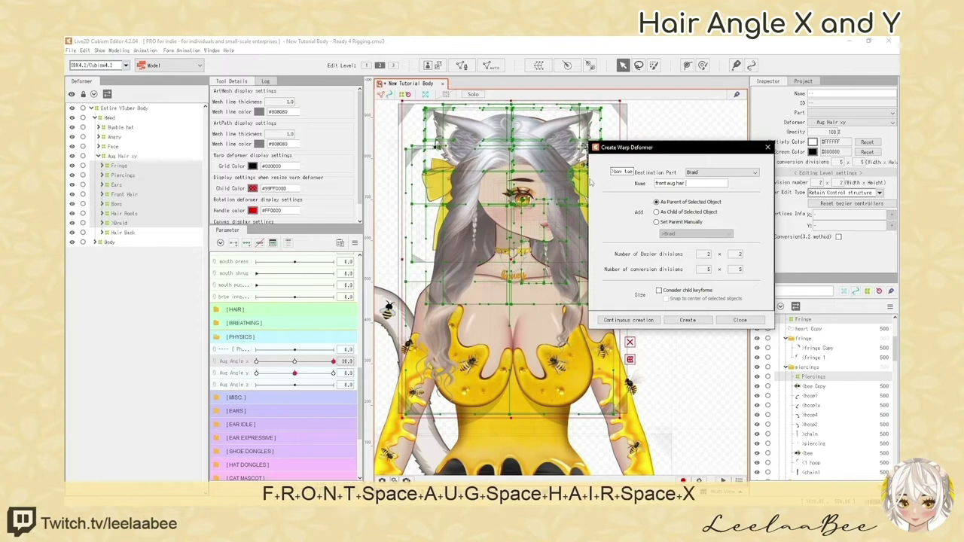
left_click(687, 320)
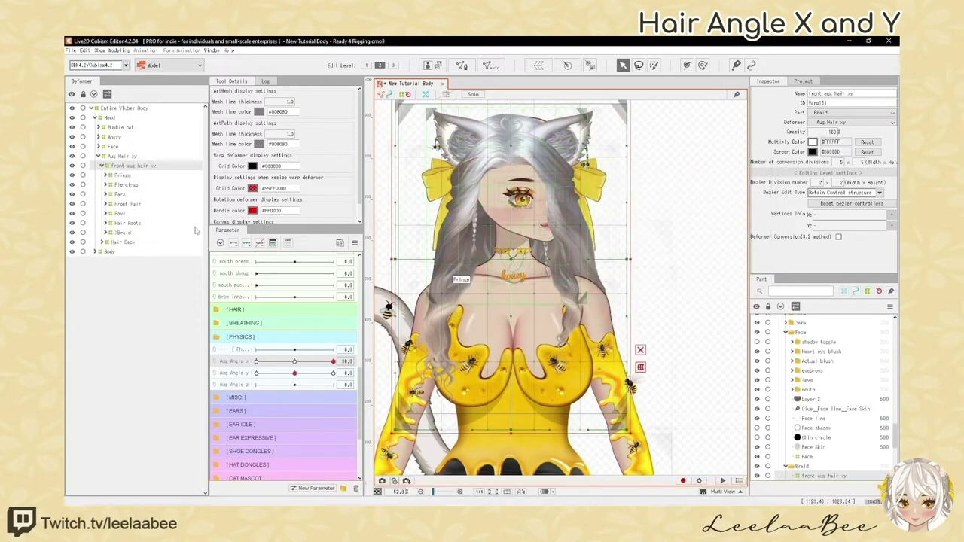
Add three keys each on Aug Angle X and Aug Angle Y to the front aug hair xy warp
key("shift")
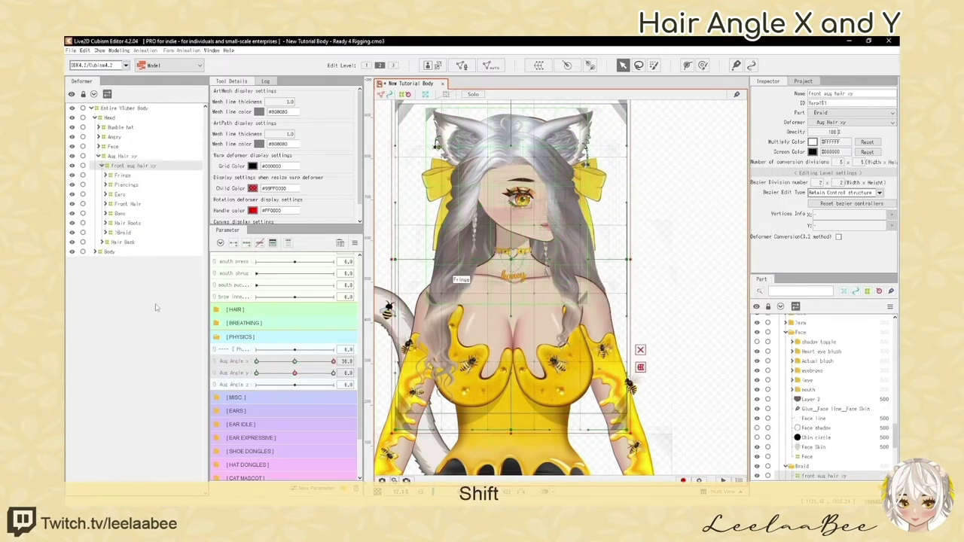
scroll(434, 240, "down", 2)
scroll(491, 268, "up", 2)
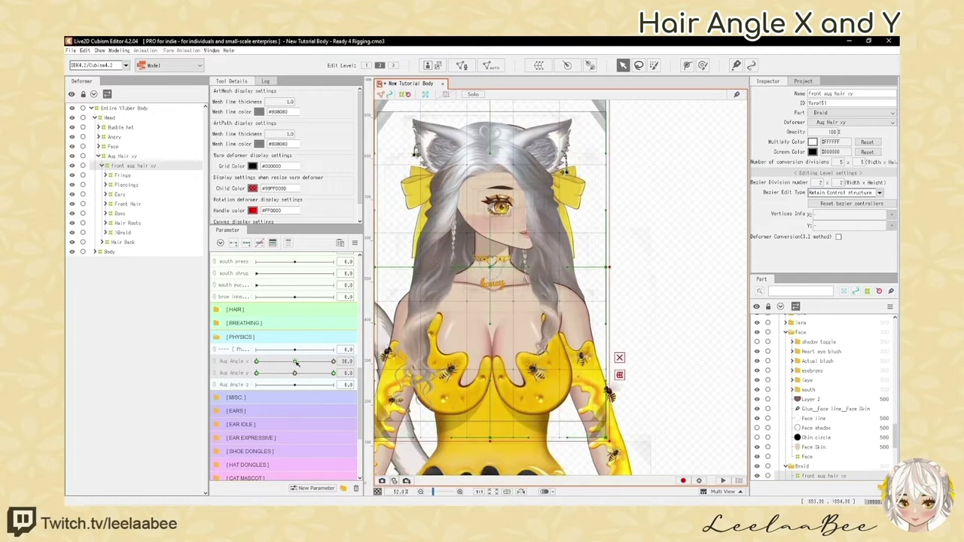
Shift the whole front aug hair xy warp sideways to follow the turned face at Aug Angle X 30
key("shift")
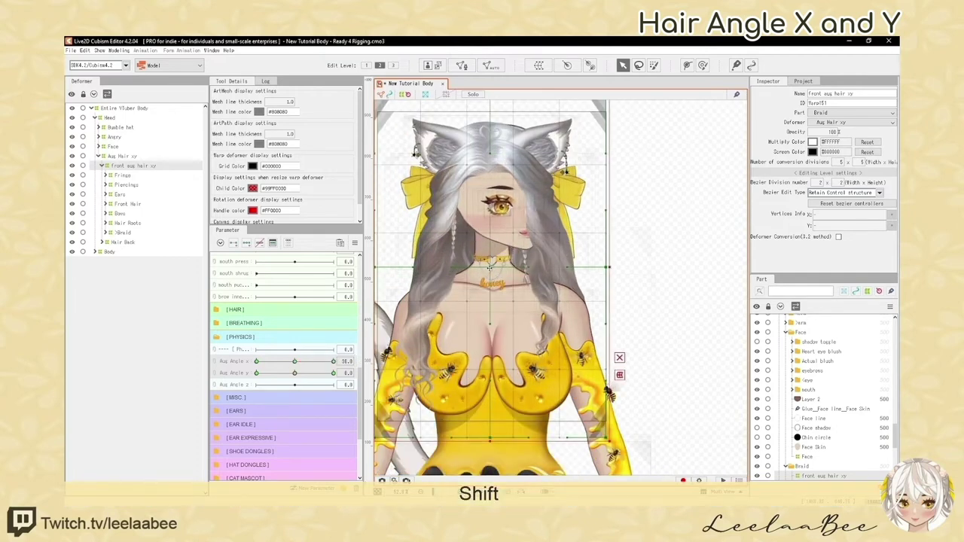
left_click_drag(490, 268, 514, 268)
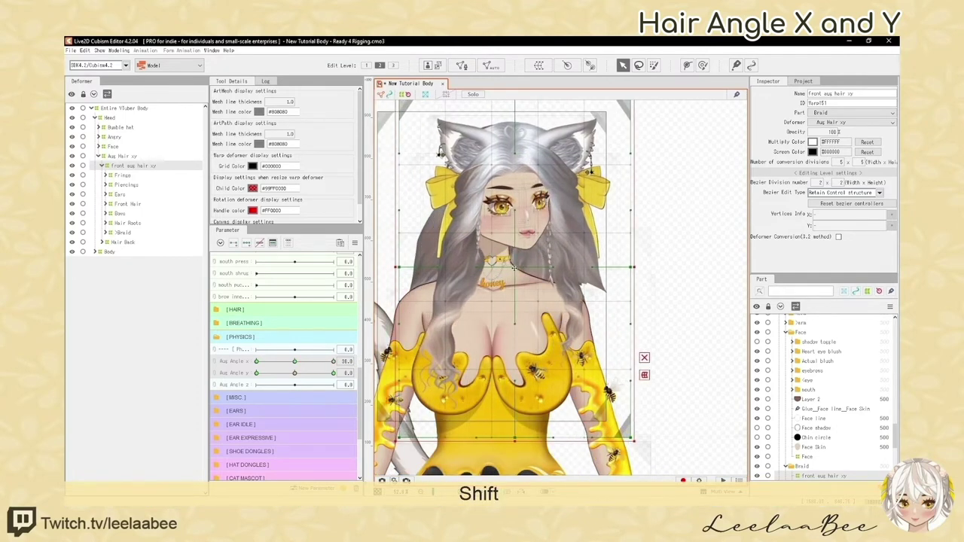
scroll(514, 268, "up", 2)
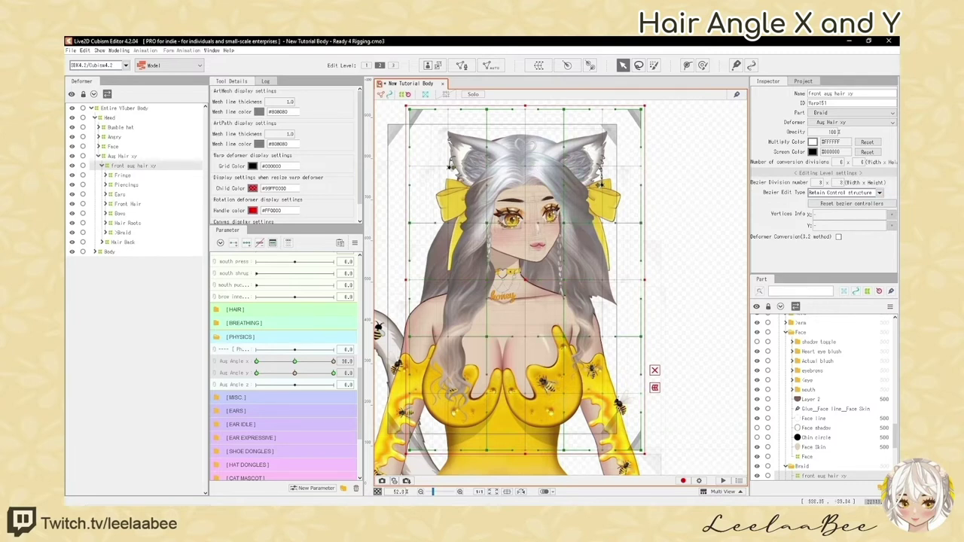
Set the Bezier division number of the front aug hair xy warp to 2 × 6
type("2")
key("Return")
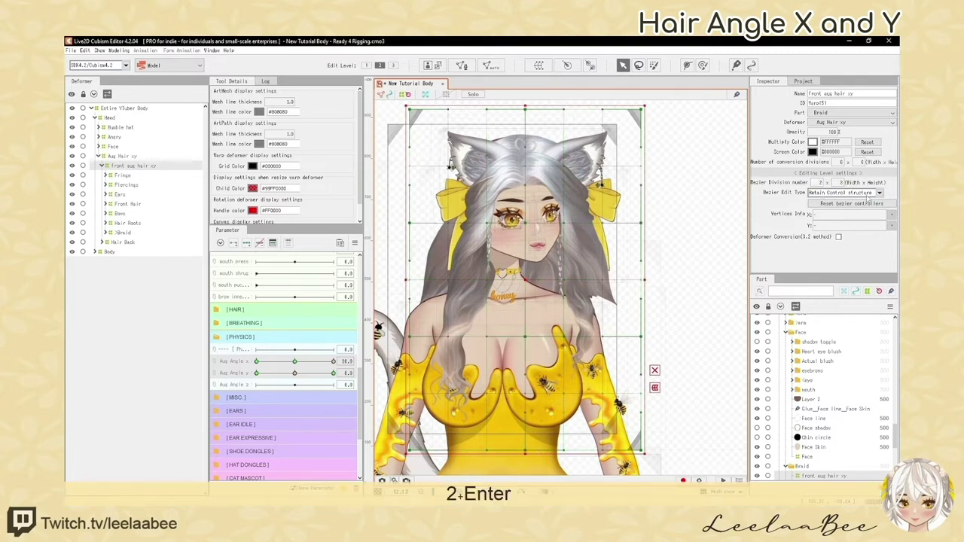
double_click(847, 189)
type("5")
key("Return")
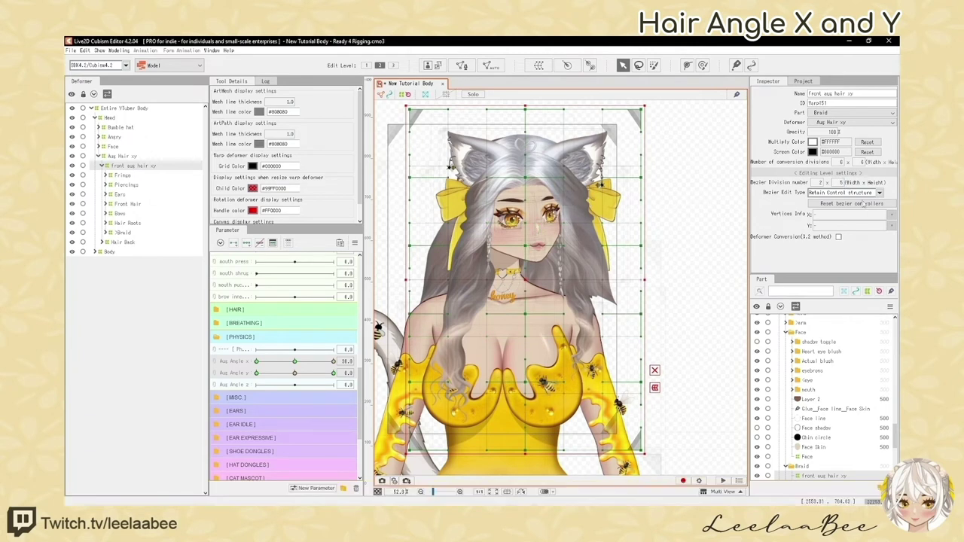
type("6")
key("Return")
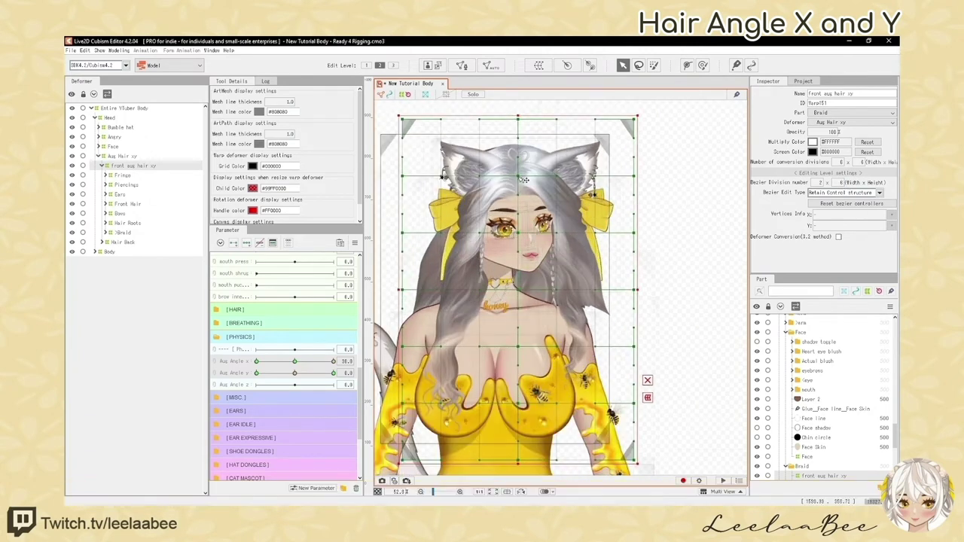
Bend the centre line of front aug hair xy toward the side the face turns to, and swing its lowest point back
left_click_drag(519, 177, 528, 176)
key("ctrl+z")
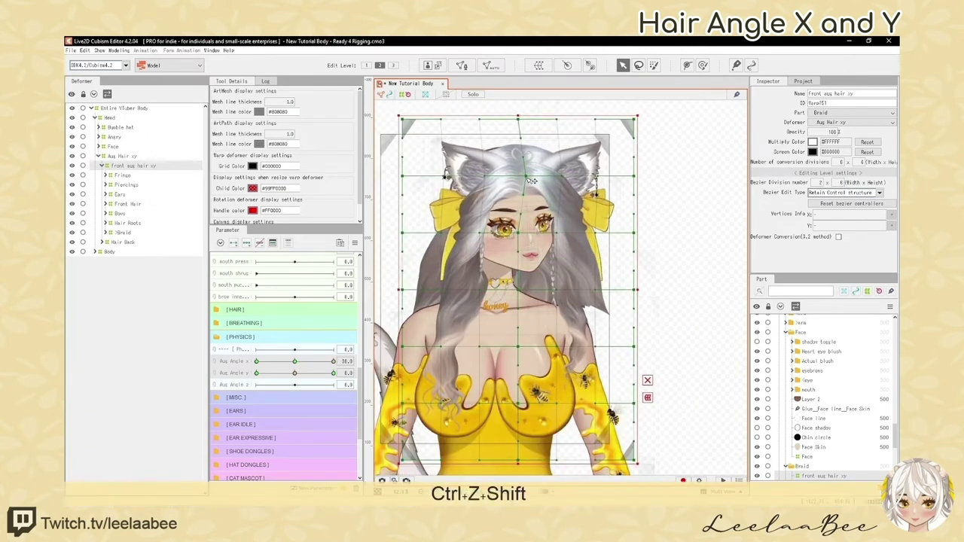
left_click_drag(518, 233, 528, 234)
left_click_drag(518, 290, 527, 290)
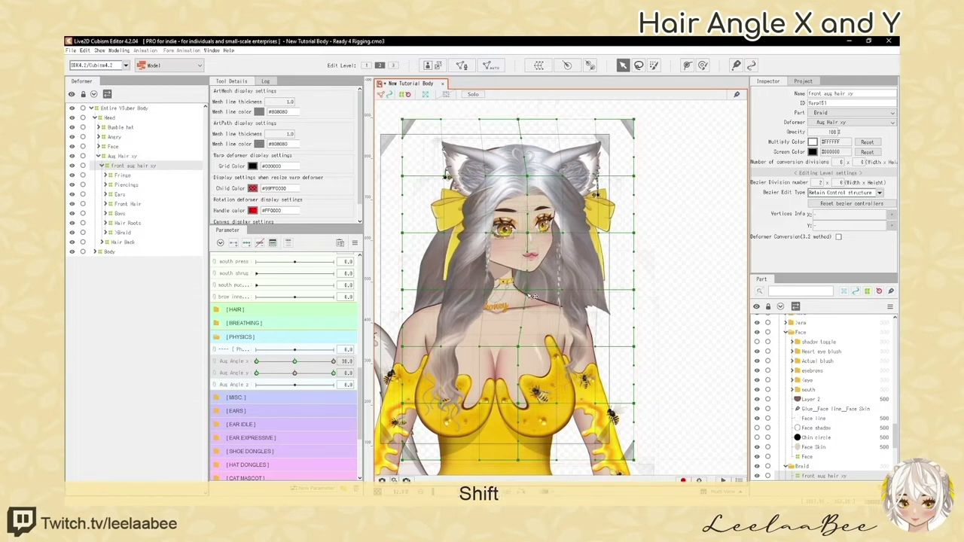
left_click_drag(518, 347, 526, 347)
scroll(544, 287, "down", 1)
scroll(554, 340, "up", 1)
scroll(539, 343, "down", 1)
scroll(518, 366, "up", 1)
left_click_drag(526, 426, 517, 424)
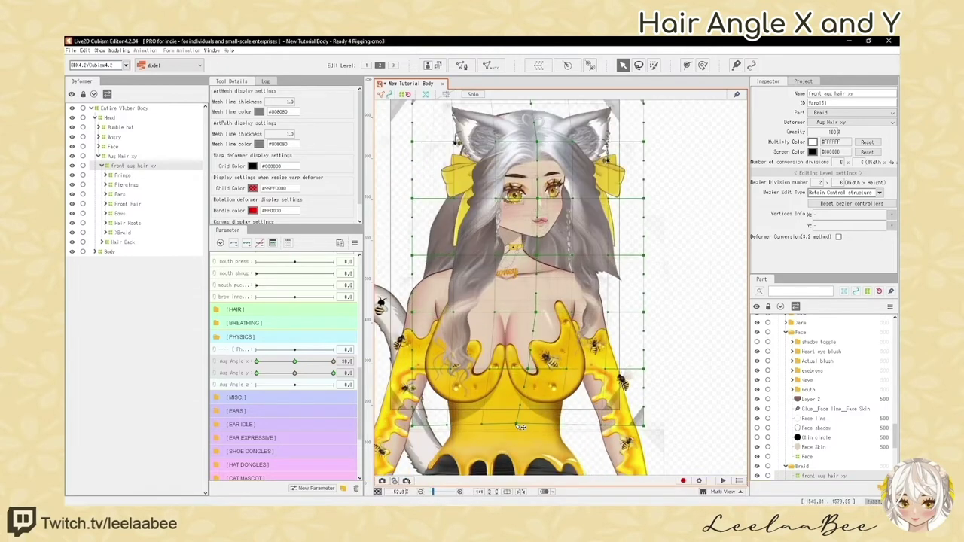
scroll(517, 361, "down", 1)
scroll(518, 265, "up", 2)
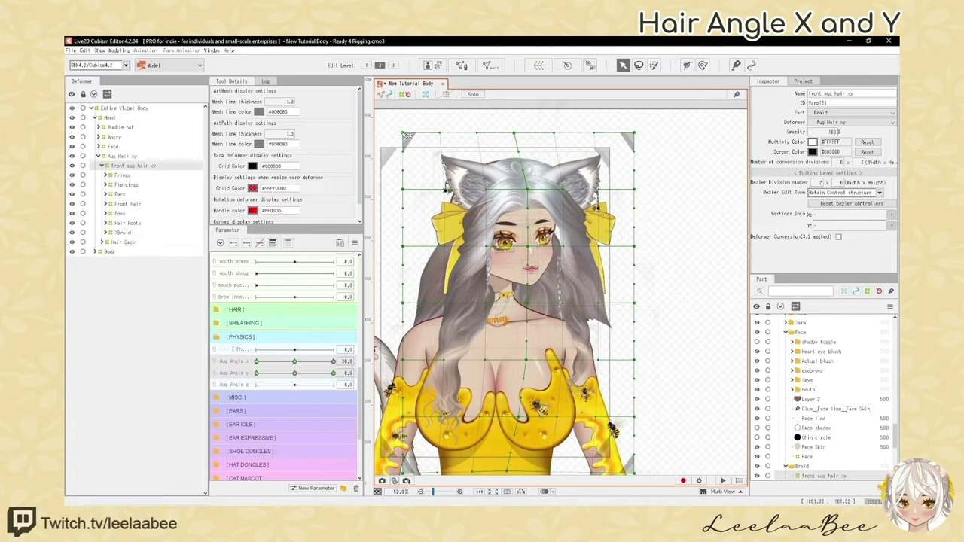
Curve the front aug hair xy warp's edge on the face's turning side inward, so the hair wraps around the head like a ball
left_click_drag(638, 195, 633, 187)
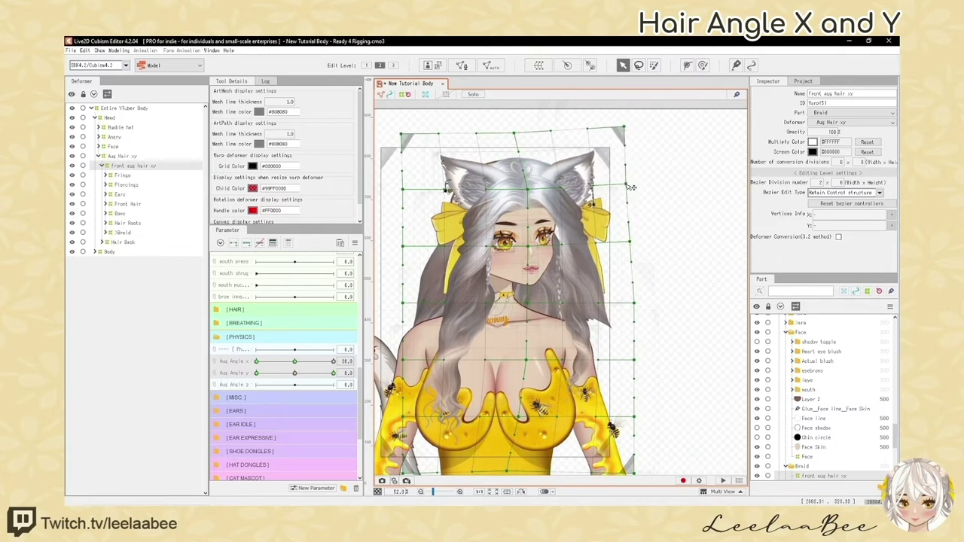
scroll(631, 188, "down", 2)
scroll(642, 218, "up", 2)
scroll(626, 317, "down", 2)
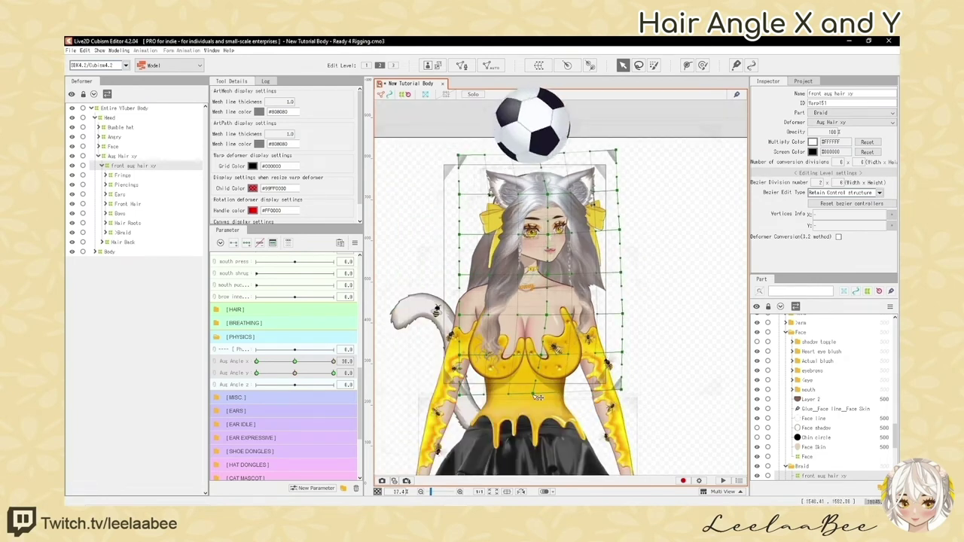
scroll(630, 407, "up", 2)
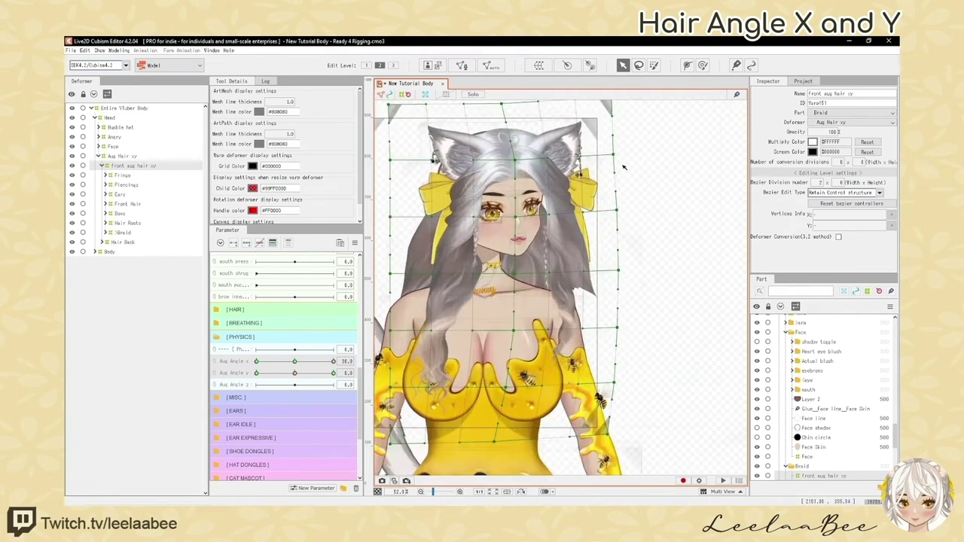
scroll(630, 382, "down", 2)
scroll(620, 168, "up", 2)
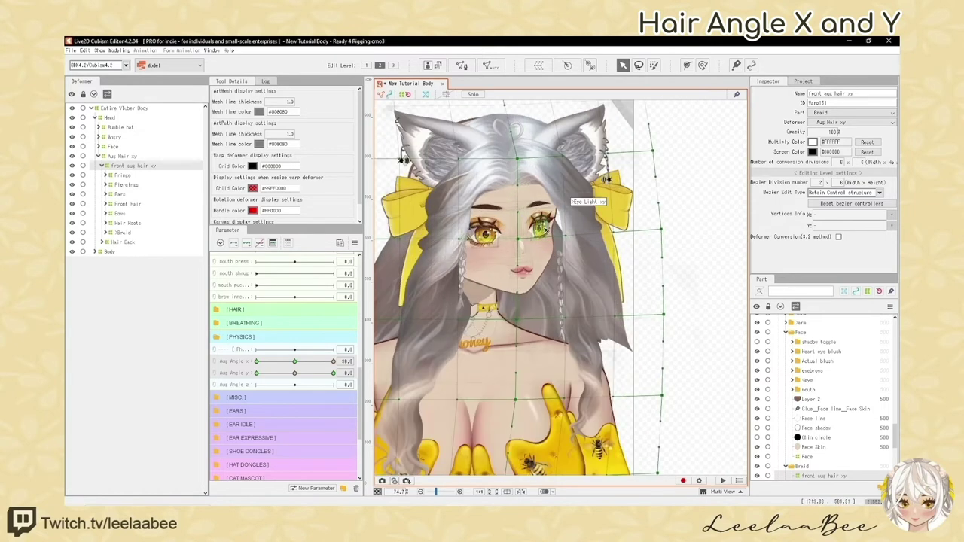
left_click_drag(626, 347, 617, 348)
left_click_drag(613, 175, 605, 176)
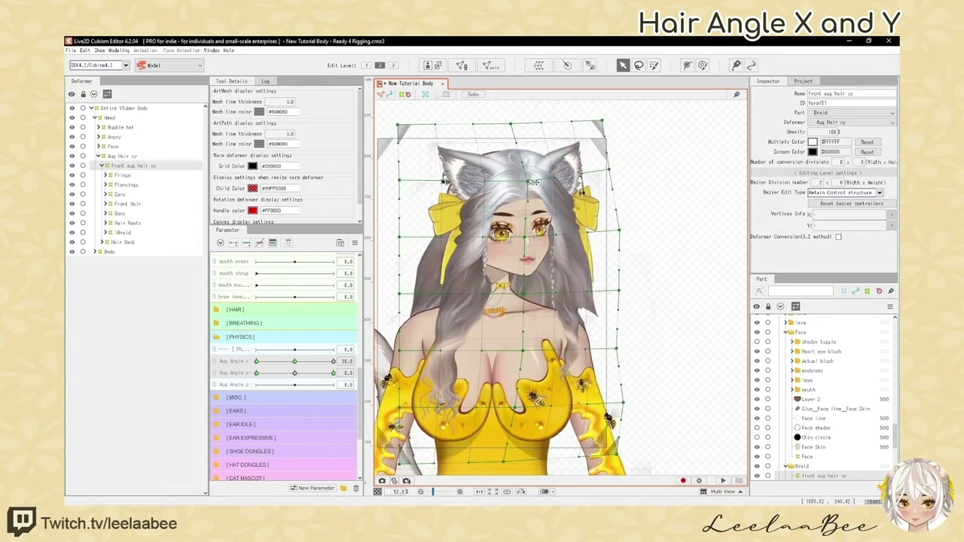
Round off the top of the front aug hair xy warp by pulling both upper corners and the trailing edge's upper points inward
left_click_drag(529, 181, 525, 182)
left_click_drag(398, 125, 403, 139)
left_click_drag(400, 180, 402, 188)
left_click_drag(399, 237, 402, 243)
left_click_drag(606, 125, 589, 135)
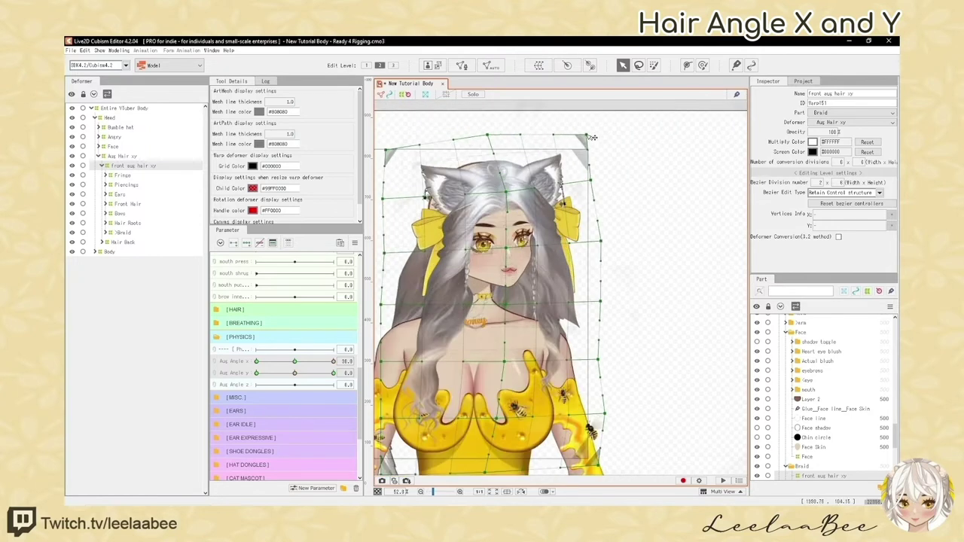
scroll(593, 137, "down", 1)
scroll(425, 417, "up", 1)
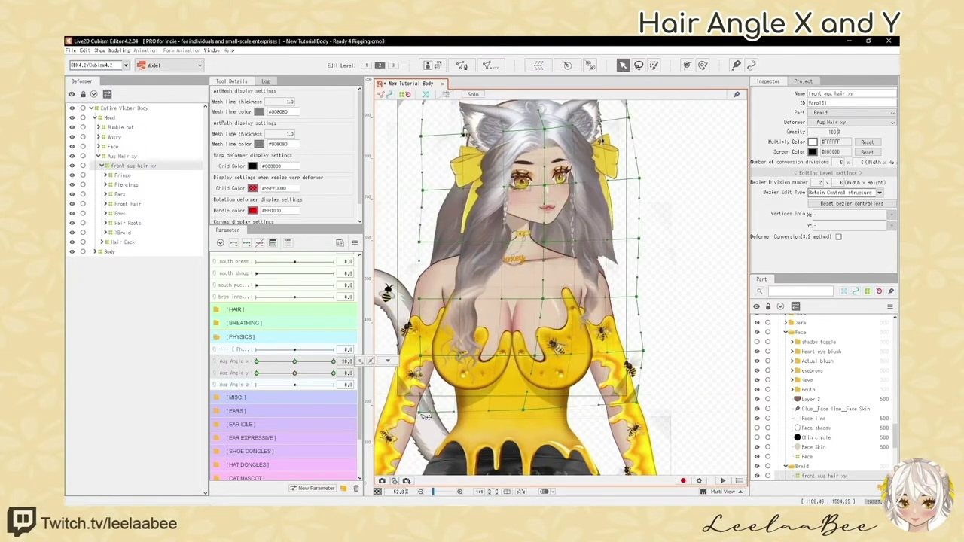
Nudge a centre-line control point of the front aug hair xy warp slightly upward to smooth the curve
scroll(491, 273, "down", 1)
scroll(518, 196, "up", 1)
left_click(139, 165)
mouse_move(531, 253)
left_mouse_down()
mouse_move(513, 252)
mouse_move(529, 249)
left_mouse_up()
scroll(488, 233, "down", 1)
scroll(509, 225, "up", 1)
scroll(532, 235, "down", 1)
scroll(520, 229, "up", 1)
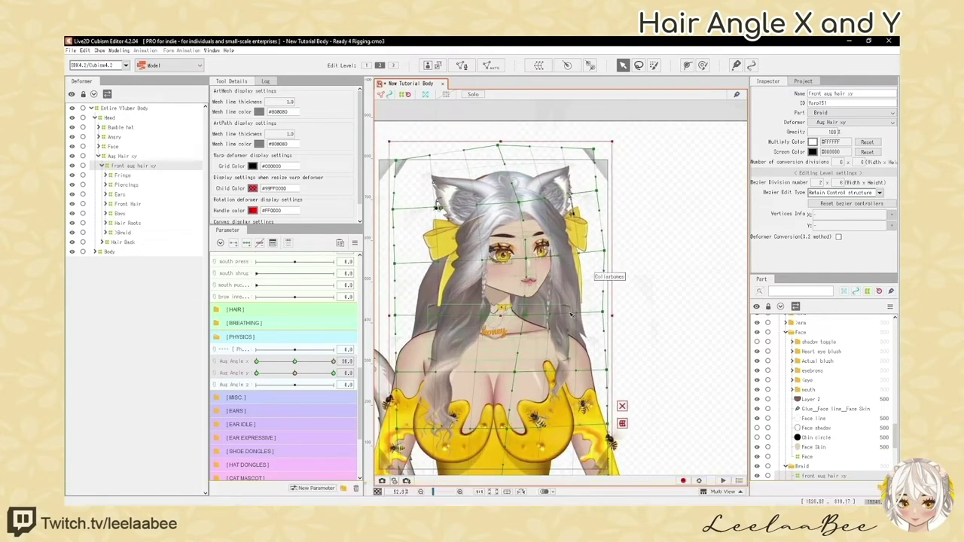
Check how the front hair turns between Aug Angle X 0 and 30 with the deformer grid hidden
left_click_drag(572, 315, 519, 279)
scroll(603, 298, "down", 2)
key("ctrl+t")
mouse_move(334, 361)
left_mouse_down()
mouse_move(298, 364)
mouse_move(298, 372)
mouse_move(336, 372)
left_mouse_up()
key("h")
scroll(446, 220, "up", 2)
key("h")
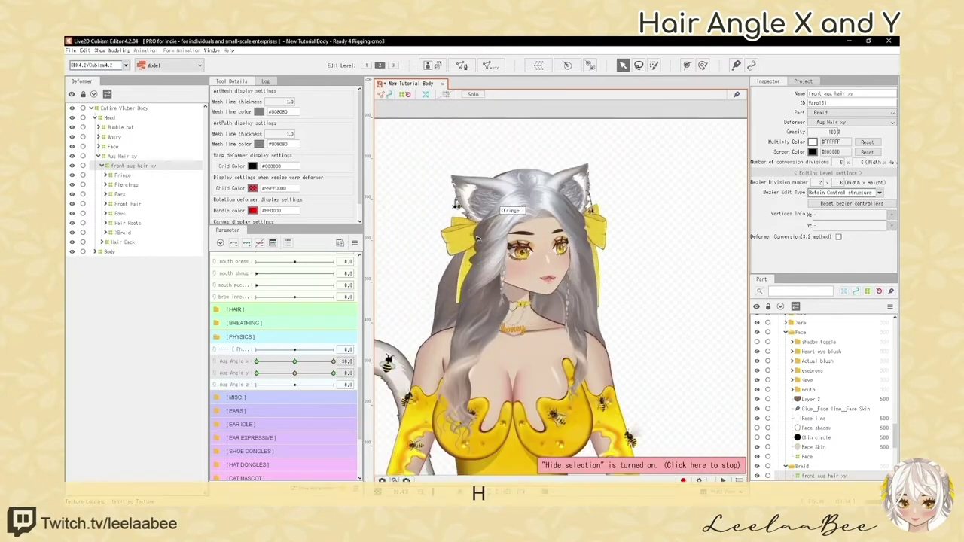
scroll(482, 233, "down", 2)
scroll(527, 256, "up", 3)
scroll(527, 256, "down", 2)
scroll(543, 260, "up", 4)
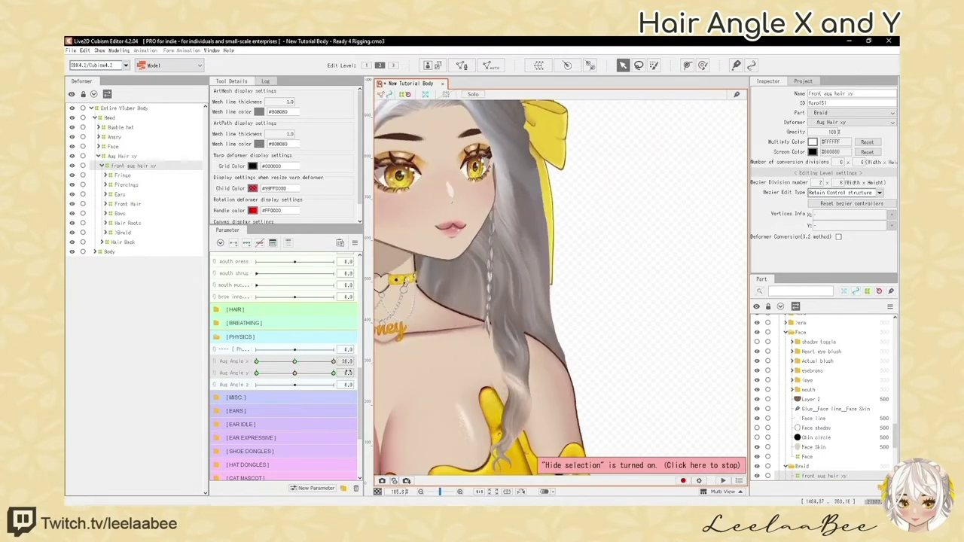
scroll(669, 318, "up", 2)
key("ctrl+z")
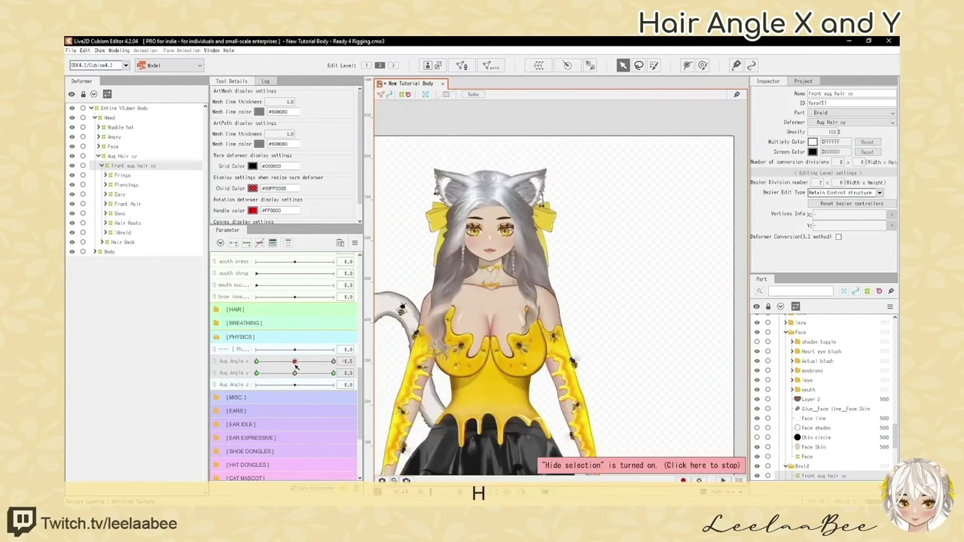
Pull the front aug hair xy warp's trailing edge and upper corner slightly inward at Aug Angle X 30, and preview the turn
left_click_drag(295, 365, 333, 362)
scroll(599, 254, "up", 2)
scroll(599, 254, "down", 1)
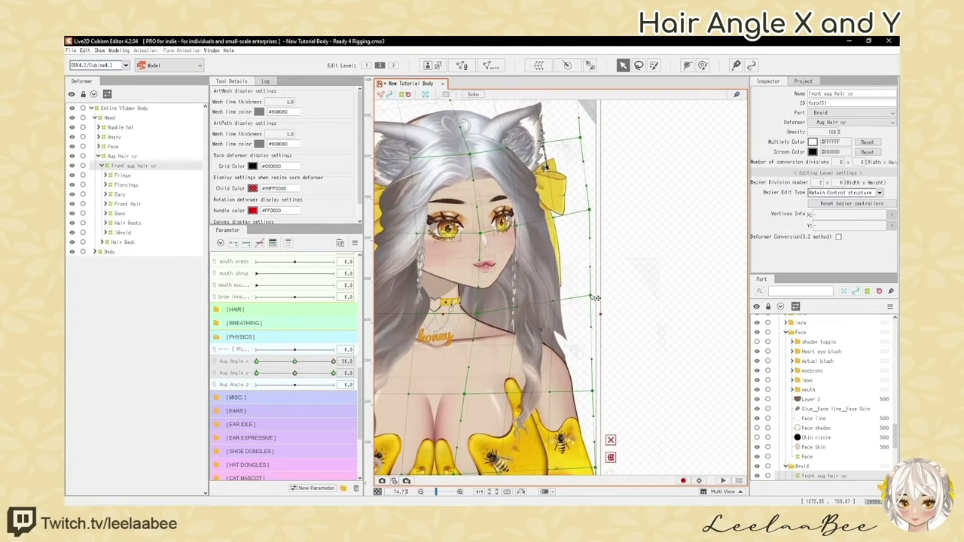
scroll(587, 354, "down", 1)
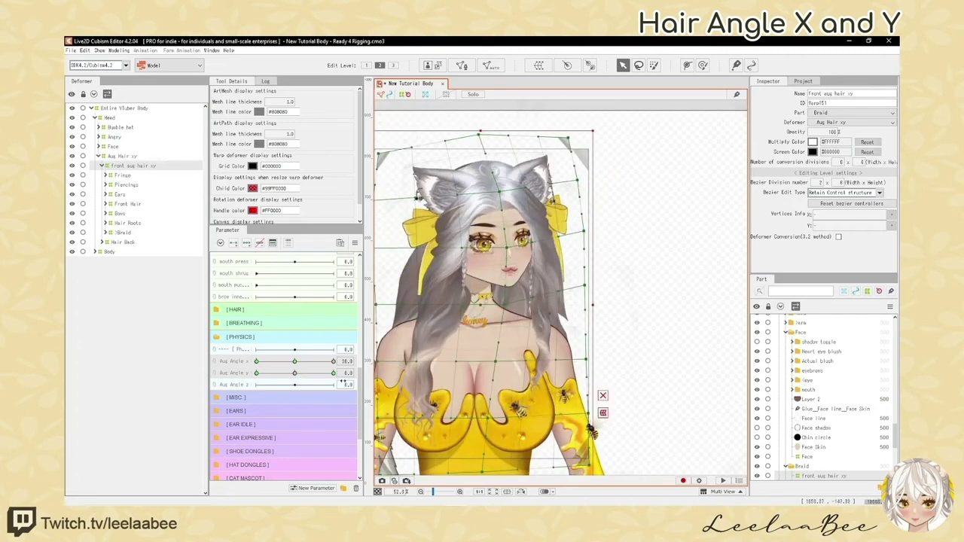
left_click_drag(378, 254, 397, 263)
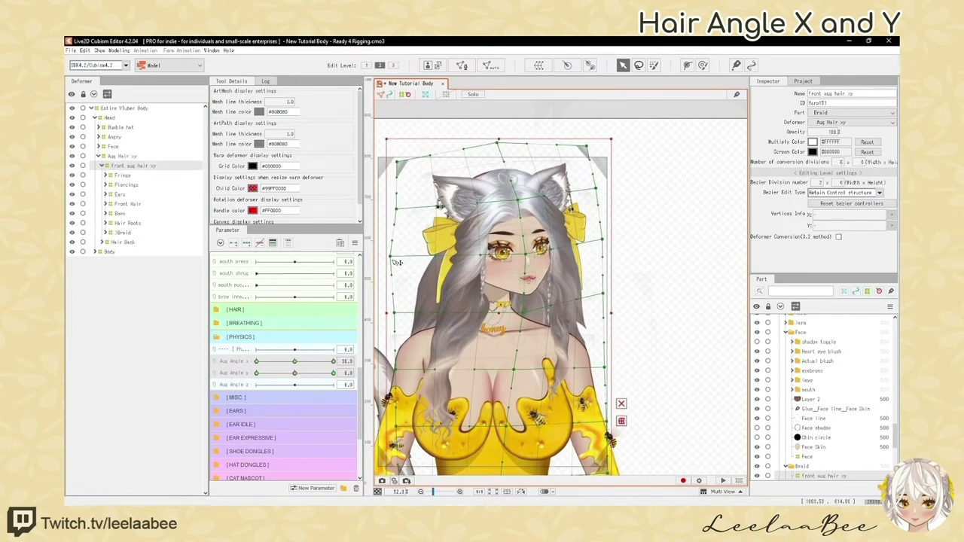
mouse_move(334, 362)
left_mouse_down()
mouse_move(294, 362)
mouse_move(333, 362)
left_mouse_up()
left_click_drag(398, 162, 401, 163)
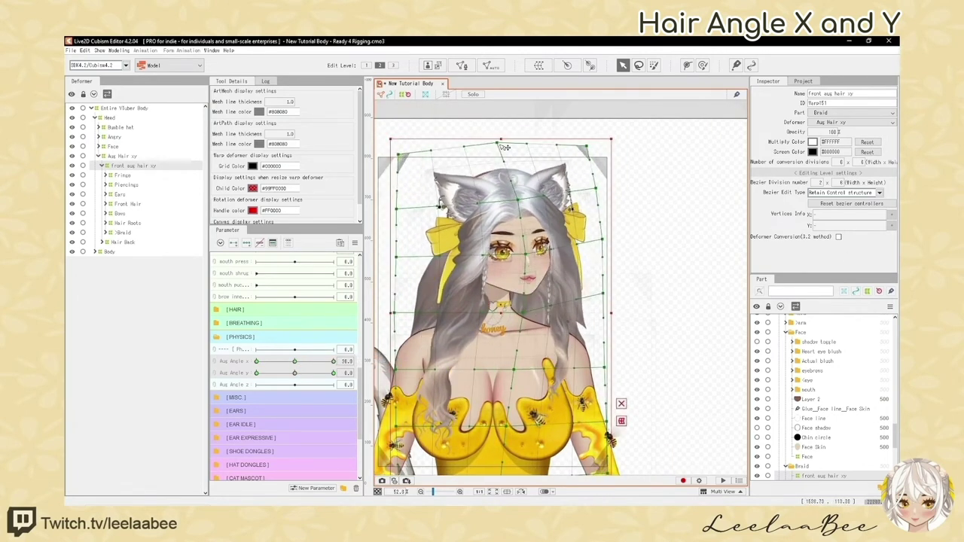
mouse_move(334, 361)
left_mouse_down()
mouse_move(295, 361)
mouse_move(333, 362)
left_mouse_up()
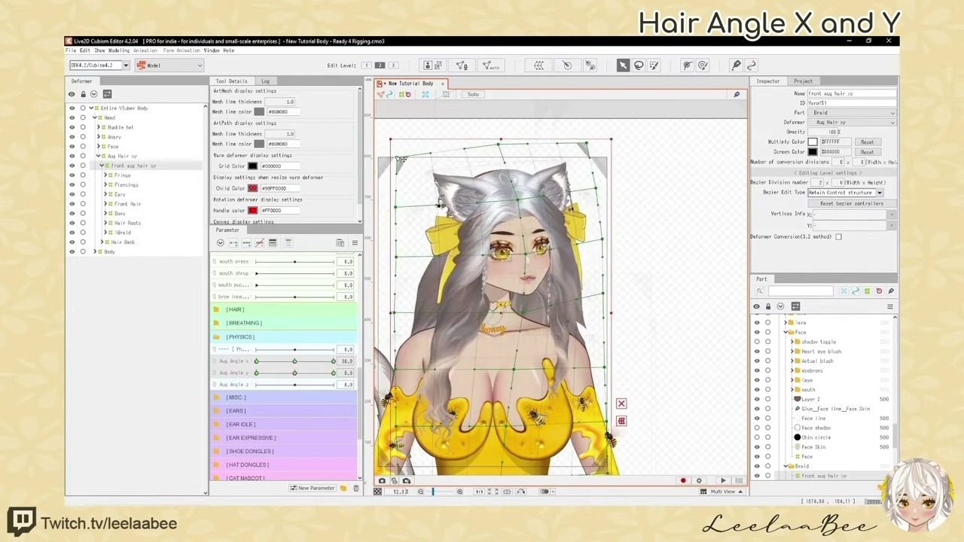
scroll(468, 218, "down", 3)
key("h")
scroll(510, 187, "down", 1)
scroll(510, 211, "up", 3)
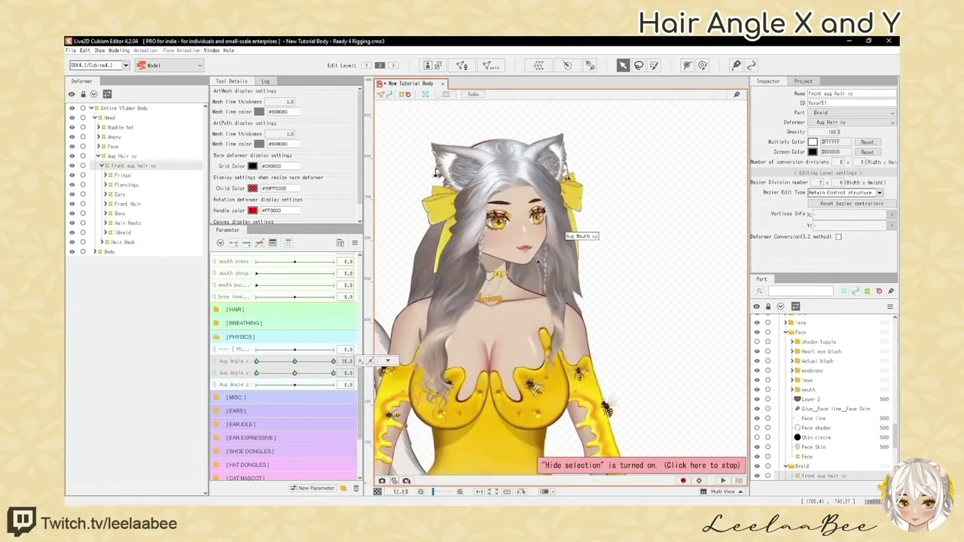
Adjust the Hair Roots warp at Aug Angle X 30 so the roots follow the turned head
left_click(134, 204)
left_click(130, 223)
scroll(499, 151, "up", 3)
key("h")
key("ctrl+z")
left_click_drag(413, 127, 401, 125)
left_click(122, 176)
left_click(127, 233, "shift")
left_click(129, 223)
scroll(452, 301, "up", 2)
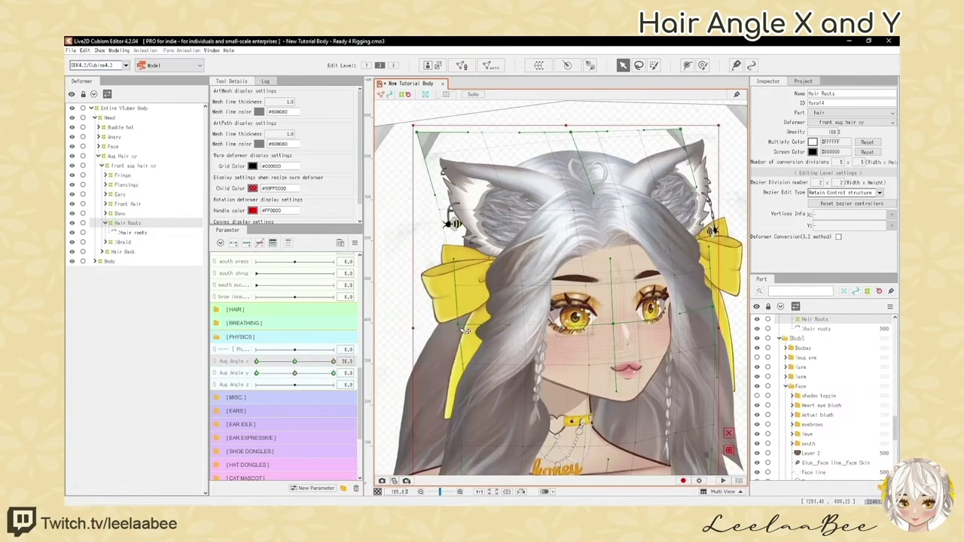
Try moving the side edges of the Fringe and Ears warps outward at Aug Angle X 30, undoing each move
scroll(435, 181, "down", 4)
scroll(450, 234, "up", 2)
left_click(123, 176)
mouse_move(422, 263)
left_mouse_down()
mouse_move(403, 250)
mouse_move(409, 258)
left_mouse_up()
key("ctrl+z")
left_click(120, 223)
left_click_drag(422, 180, 418, 179)
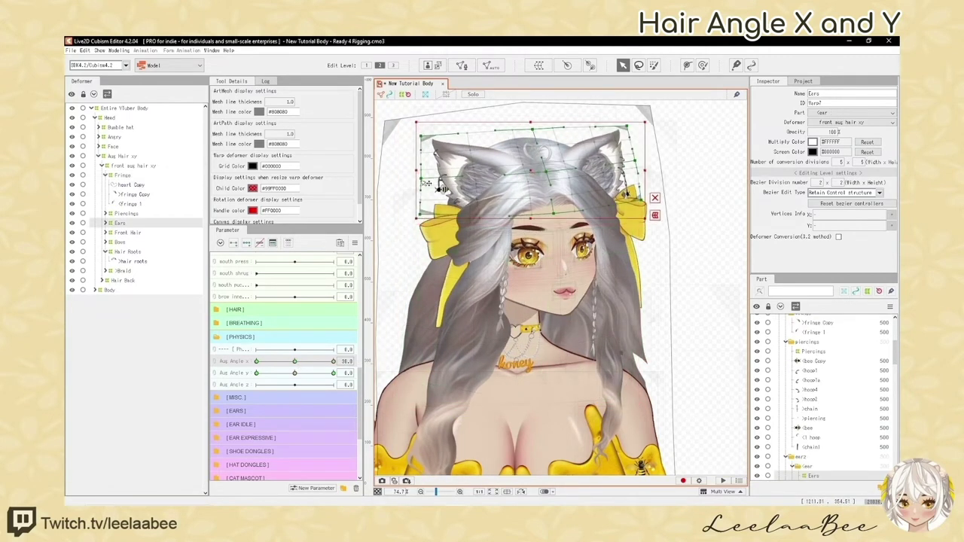
key("ctrl+z")
Create a warp deformer named "ear aug xy" as parent of the Ears and Piercings deformers
left_click(126, 214, "shift")
left_click(539, 65)
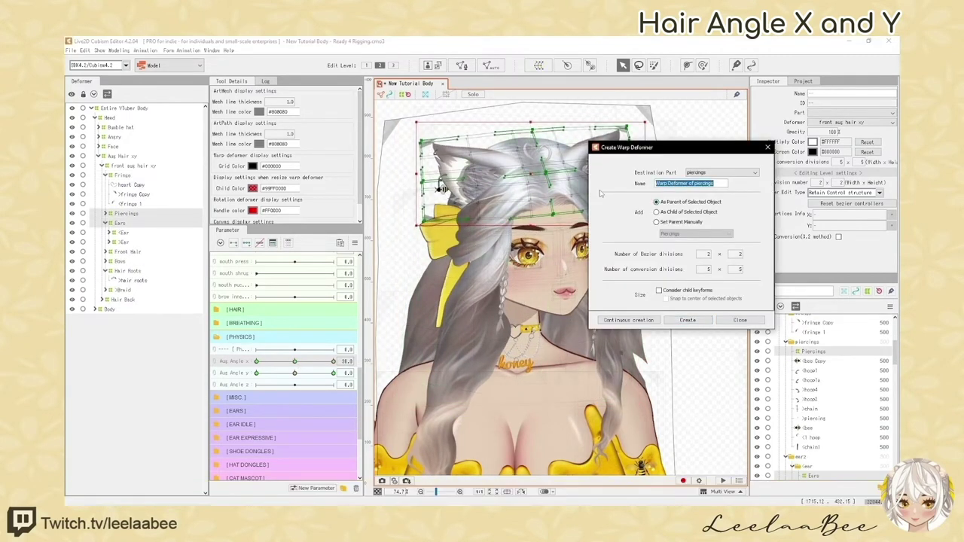
type("ear aug")
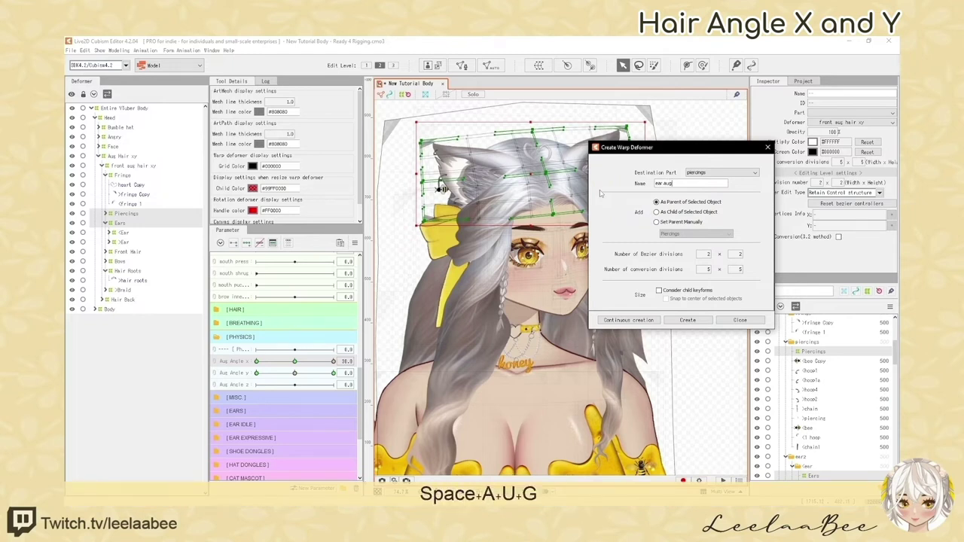
type(" xy")
left_click(687, 320)
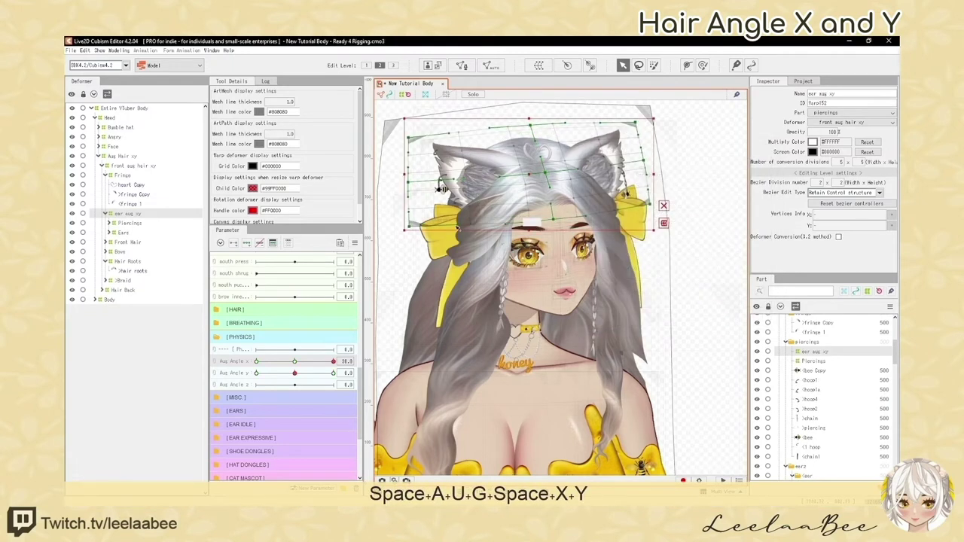
Create a warp deformer named "<fringe aug xy" as parent of the <fringe 1 mesh
left_click(476, 212)
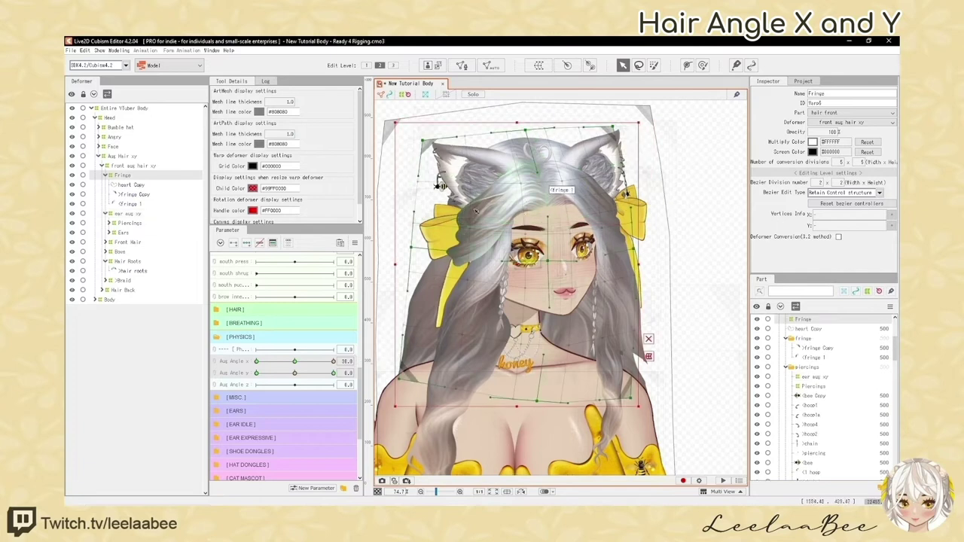
left_click(140, 205)
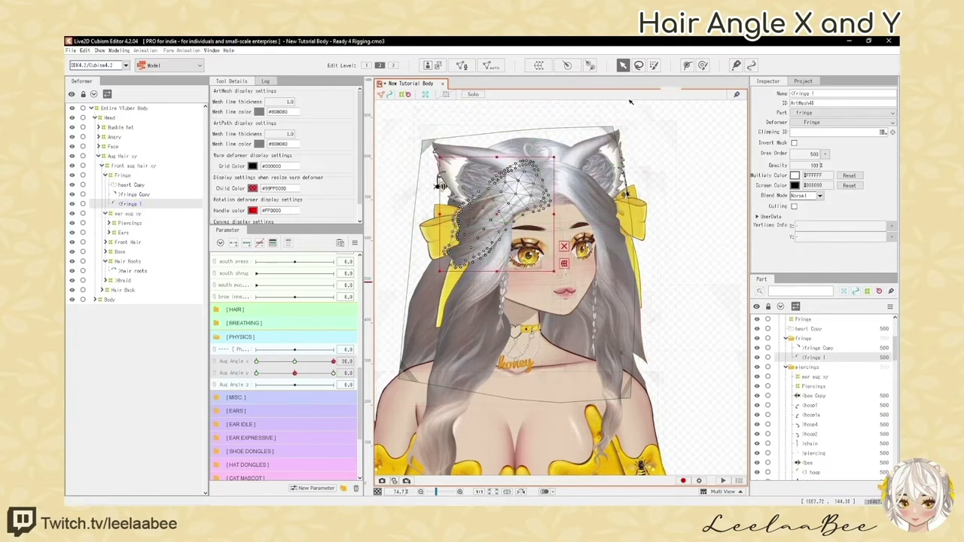
left_click(546, 66)
type("<")
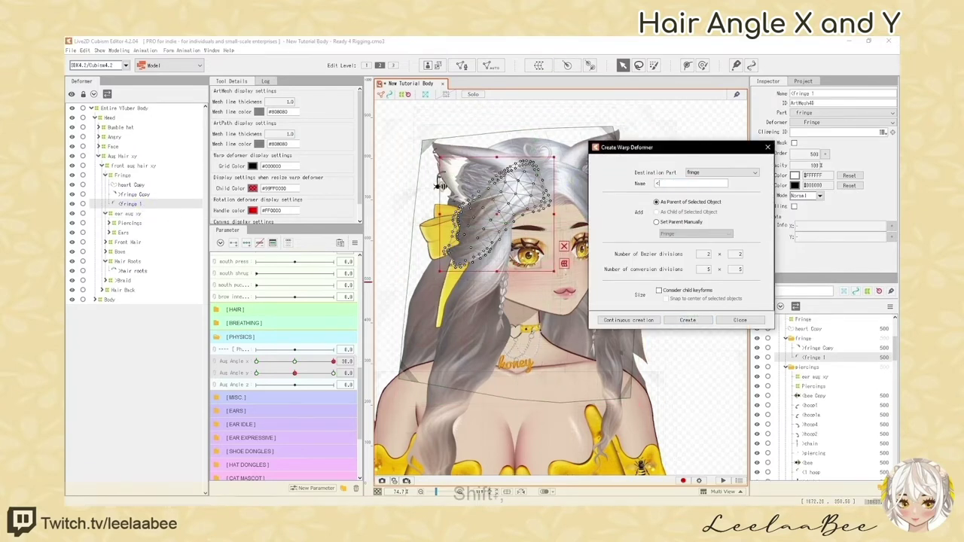
type("fringe aug xy")
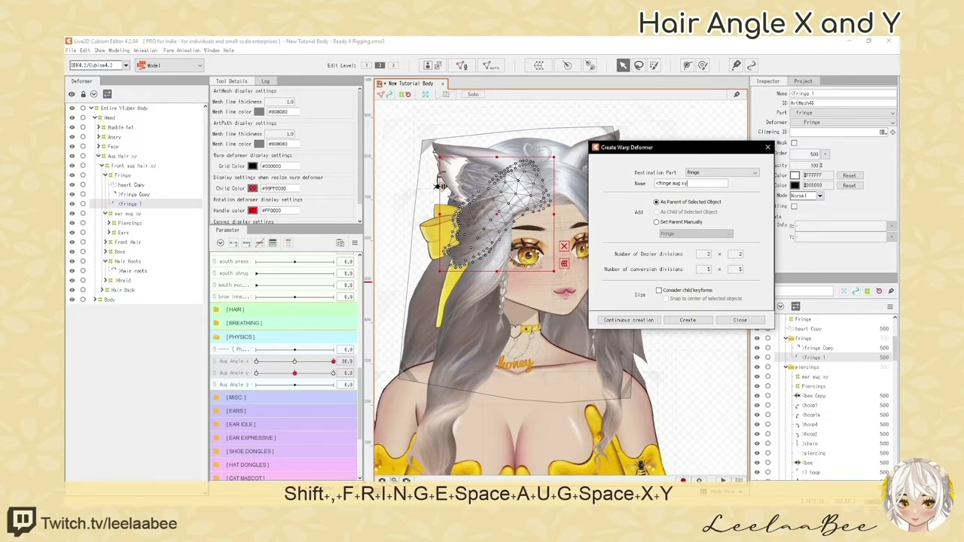
left_click(705, 321)
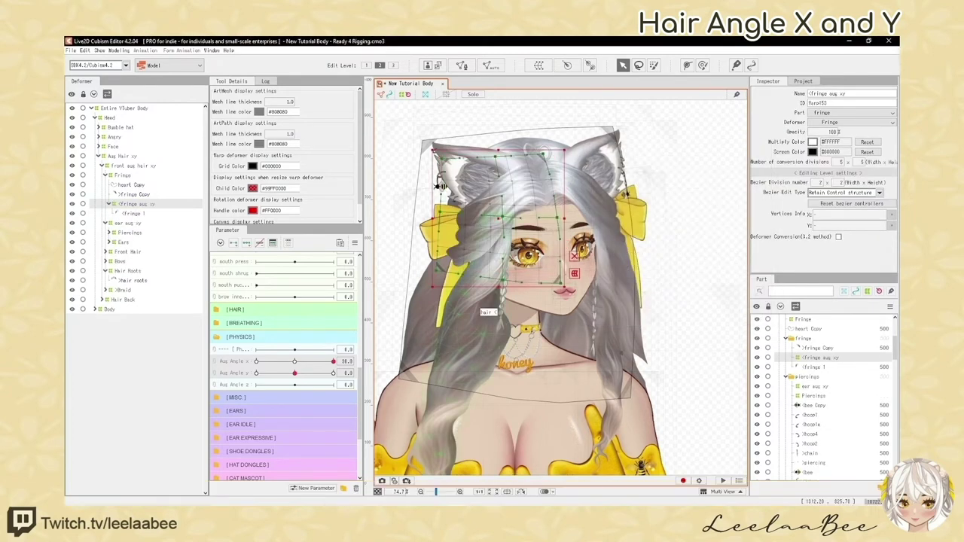
Key the <fringe aug xy warp on Aug Angle X and Y, and refine its shape at Aug Angle X 30
scroll(497, 302, "up", 3)
key("ctrl+z")
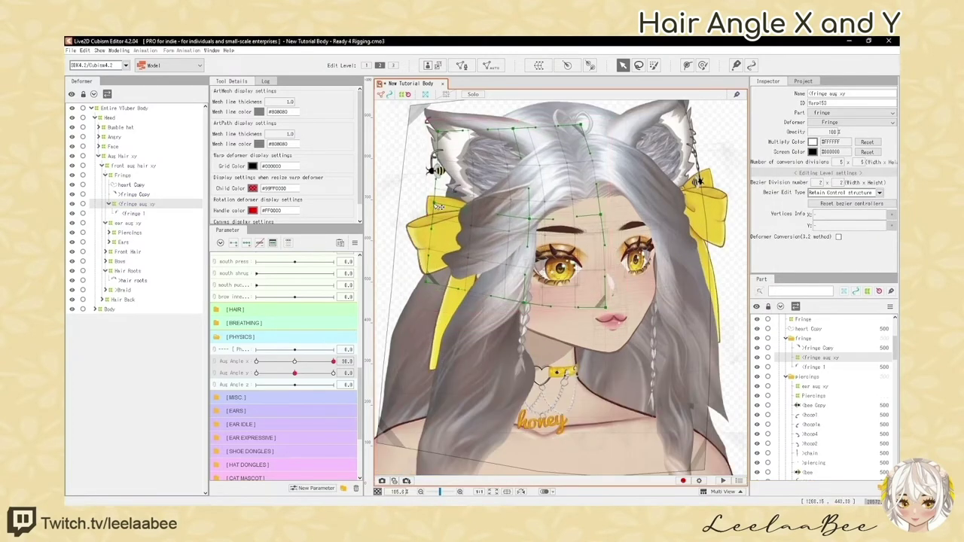
scroll(484, 235, "down", 5)
key("ctrl+t")
key("ctrl+y")
scroll(498, 246, "up", 5)
scroll(520, 256, "down", 1)
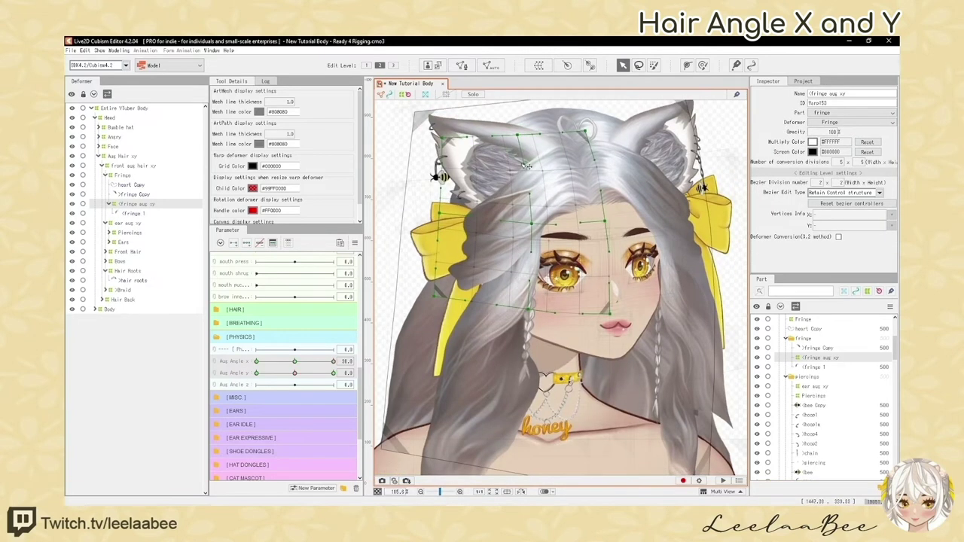
Preview the fringe's turn between Aug Angle X 0 and 30 with the grid hidden, and save the model
scroll(518, 239, "down", 5)
key("h")
scroll(505, 286, "up", 5)
key("h")
key("h")
scroll(505, 279, "down", 5)
scroll(497, 230, "up", 5)
key("h")
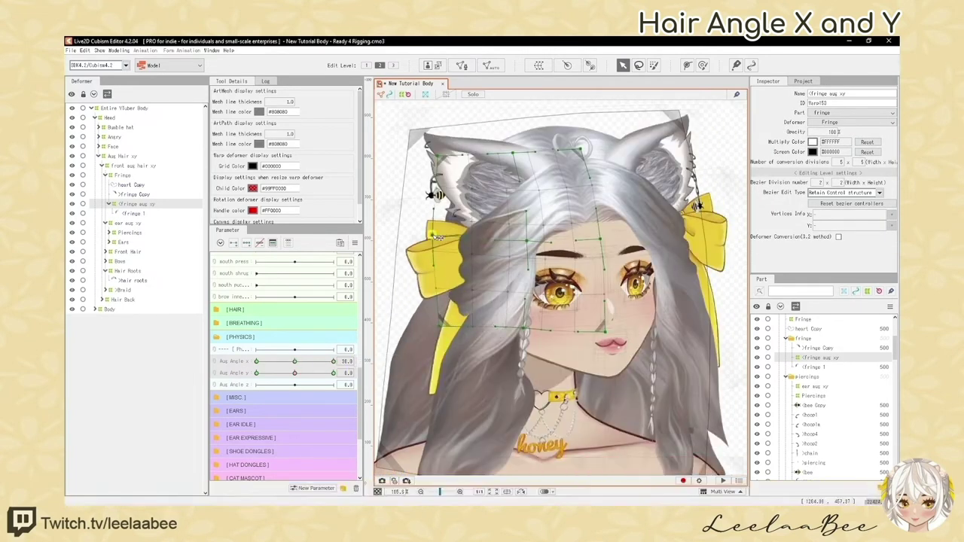
left_click(296, 362)
key("h")
scroll(497, 249, "down", 5)
key("ctrl+s")
Key the bow warps for Aug Angle X and Y, and shift the <bow slightly outward at Aug Angle X 30
left_click_drag(294, 362, 388, 361)
scroll(482, 241, "up", 4)
left_click(124, 271)
left_click(124, 281, "shift")
key("h")
left_click(125, 280)
left_click(357, 362)
left_click(109, 280)
Narrow the >bow warp at Aug Angle X 30 so the bow tucks behind the turned head
left_click(136, 204)
left_click_drag(296, 362, 388, 362)
scroll(528, 263, "down", 4)
left_click(125, 271)
scroll(566, 233, "up", 2)
left_click_drag(580, 257, 586, 256)
scroll(628, 301, "down", 1)
left_click_drag(334, 362, 388, 362)
scroll(629, 358, "up", 1)
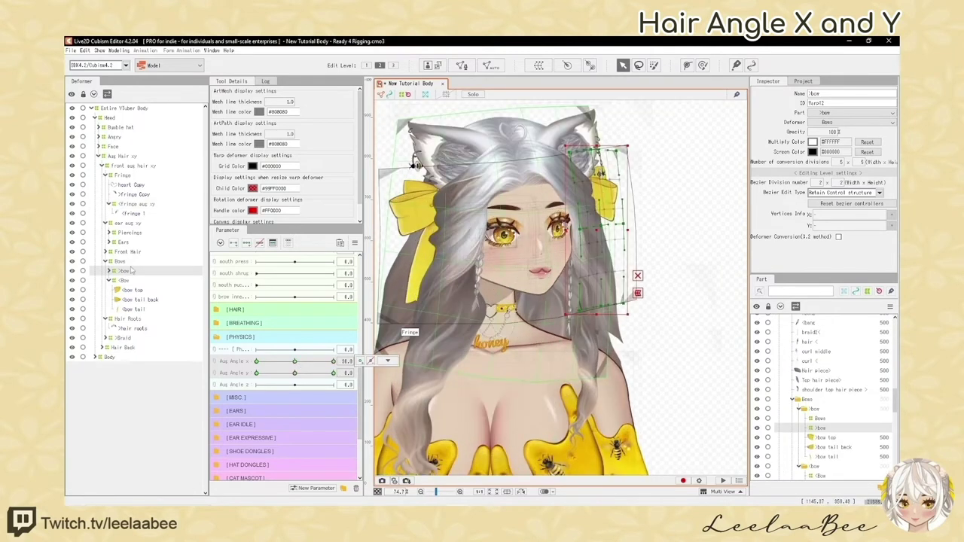
Expand Front Hair and examine which strand each of its meshes covers
left_click(131, 185)
left_click(136, 204)
left_click_drag(542, 264, 578, 263)
left_click(106, 252)
left_click(126, 271)
left_click(128, 280)
left_click(132, 300)
left_click(132, 320)
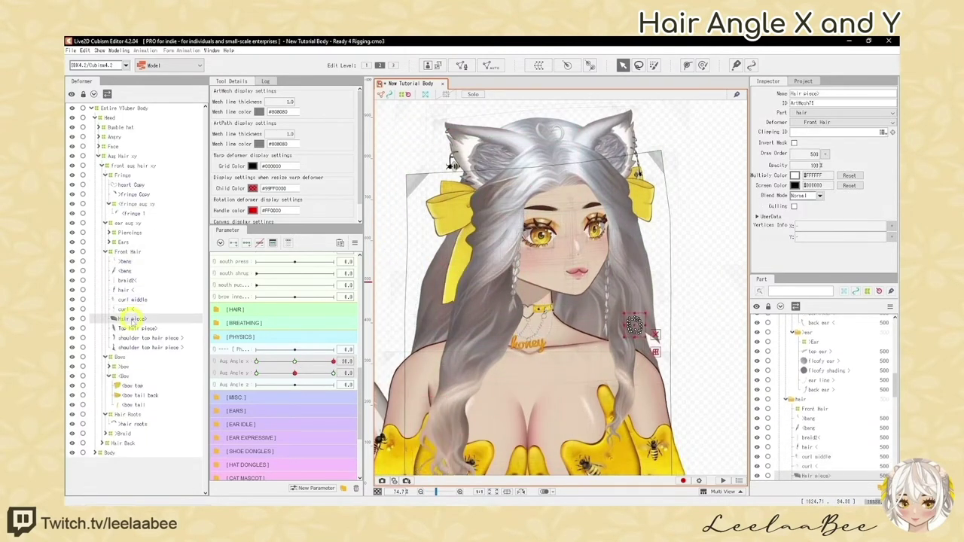
left_click(136, 348)
Create a warp deformer named "<hair aug chunk" as parent of <bang, braid2<, hair <, curl middle and curl <
left_click(128, 309)
left_click(131, 300, "ctrl")
left_click(128, 291, "ctrl")
left_click(130, 281, "ctrl")
left_click(129, 272, "ctrl")
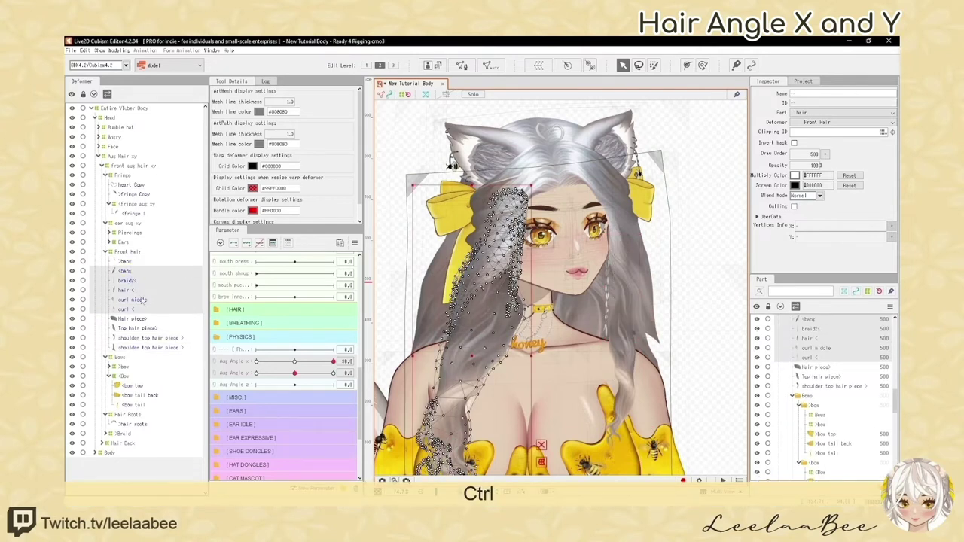
left_click(539, 65)
type("<hair au")
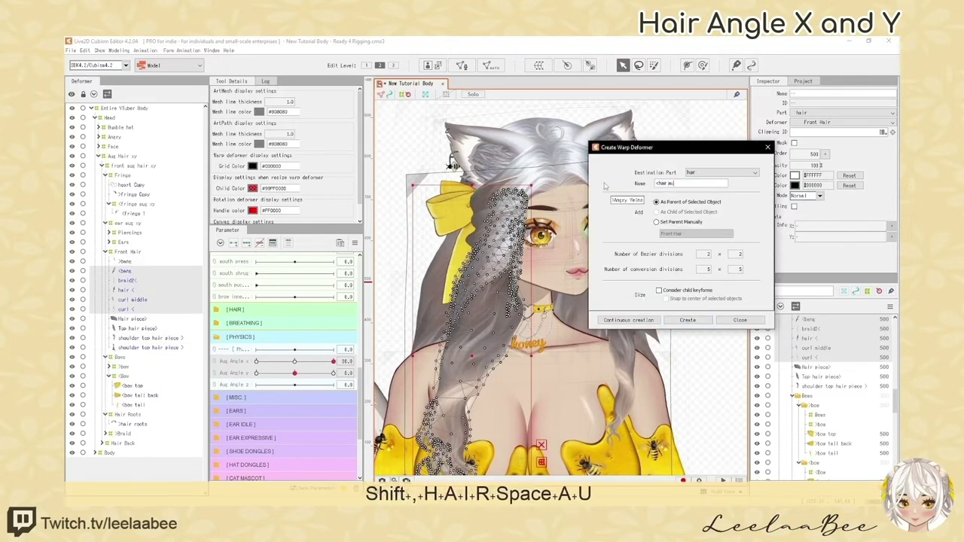
type("g chunk")
left_click(688, 319)
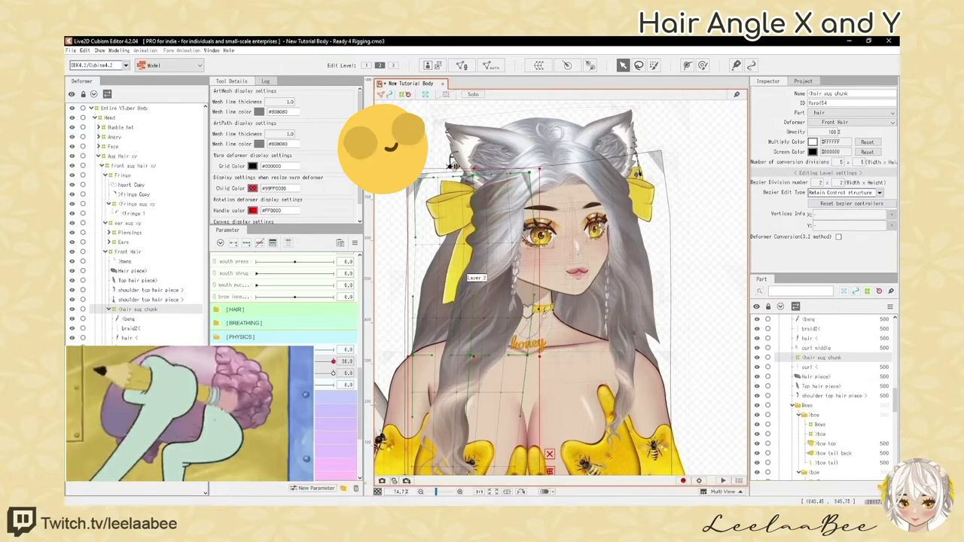
Key <hair aug chunk on Aug Angle X and Y, and set its conversion divisions to 8 and Bezier divisions to 2 × 4
key("shift")
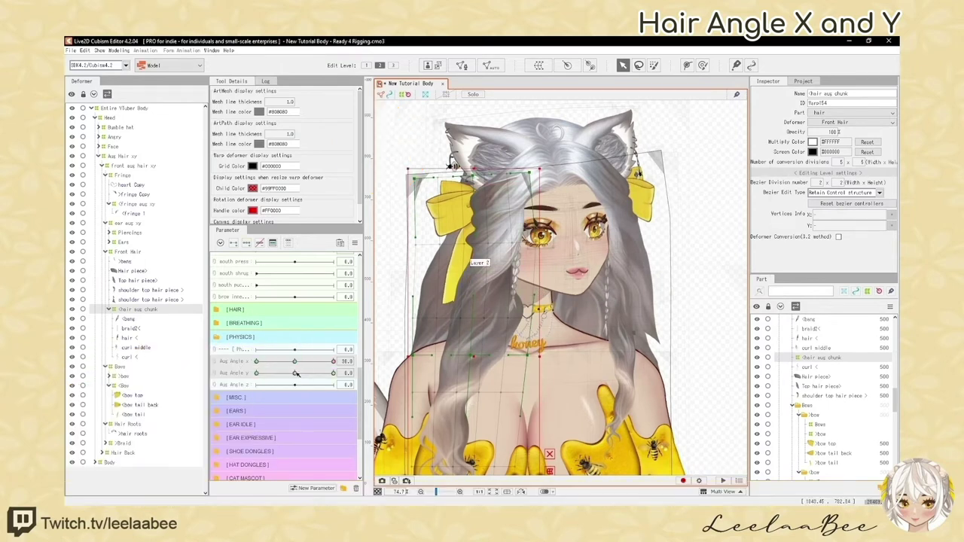
left_click_drag(295, 361, 334, 362)
left_click_drag(472, 356, 467, 357)
key("ctrl+z")
mouse_move(334, 361)
left_mouse_down()
mouse_move(294, 362)
mouse_move(333, 361)
left_mouse_up()
type("8")
key("Return")
key("ctrl+z")
key("ctrl+z")
scroll(503, 297, "up", 3)
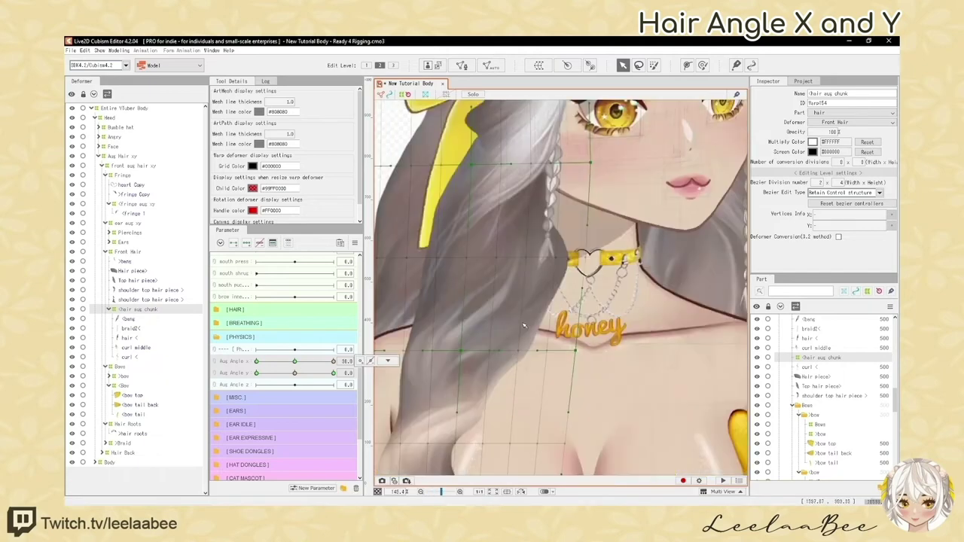
key("ctrl+z")
scroll(503, 297, "down", 3)
Take braid2< out of the <hair aug chunk warp and pull the warp's inner edge away from the neck
left_click(139, 347)
left_click(138, 319)
scroll(540, 285, "up", 3)
left_click_drag(532, 273, 497, 264)
scroll(520, 286, "down", 3)
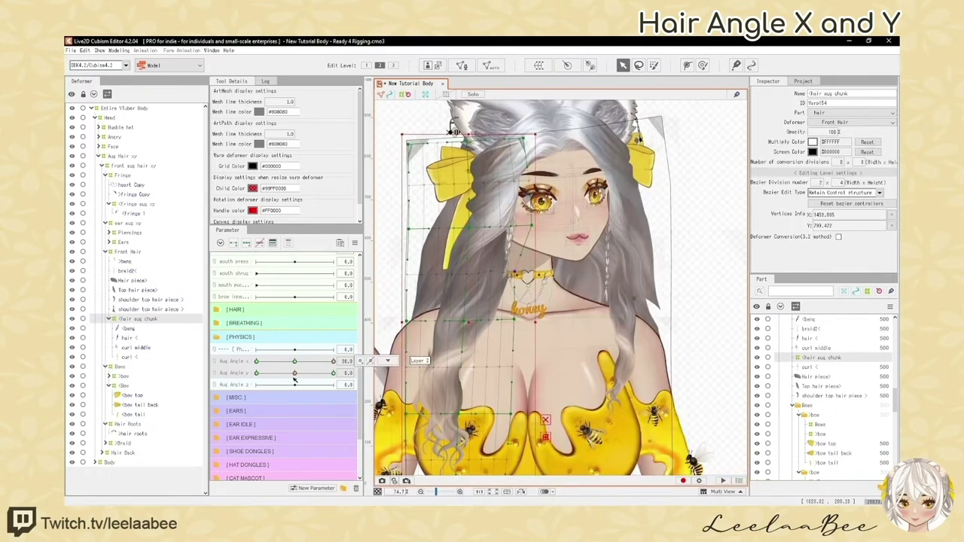
Create a warp deformer named "<braid" as parent of the braid2< mesh
left_click(127, 271)
left_click(537, 66)
type("<braid")
mouse_move(333, 362)
left_mouse_down()
mouse_move(295, 362)
mouse_move(333, 362)
left_mouse_up()
left_click(689, 319)
Review the <bow, Fringe and <fringe aug xy warps on the turned head with the grid hidden
scroll(519, 272, "up", 5)
scroll(527, 279, "down", 6)
scroll(450, 215, "up", 3)
left_click(125, 396)
key("h")
left_click(123, 175)
left_click(139, 204)
left_click(125, 396)
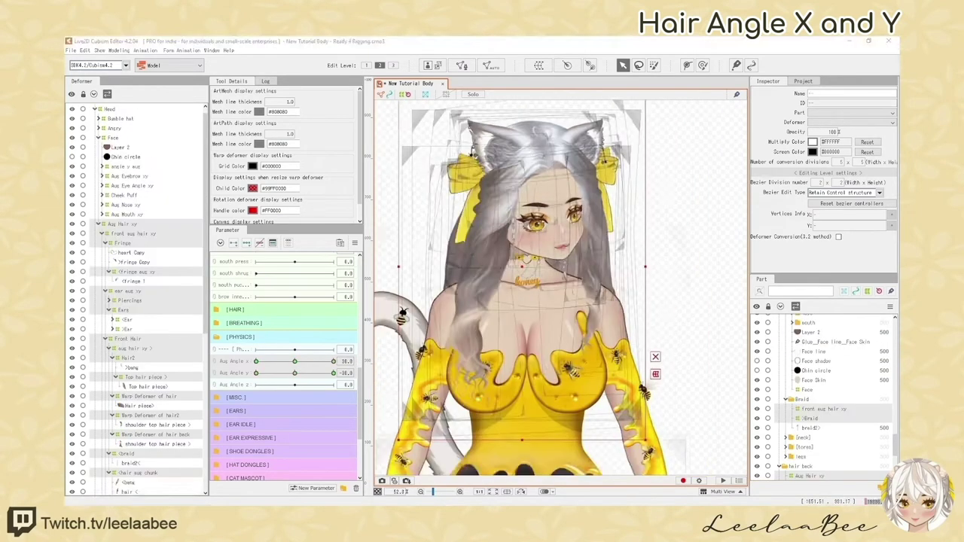
Generate the Aug Angle X and Y corner forms for all selected hair deformers, and pose the head at X 30, Y -30
key("ctrl+shift+c")
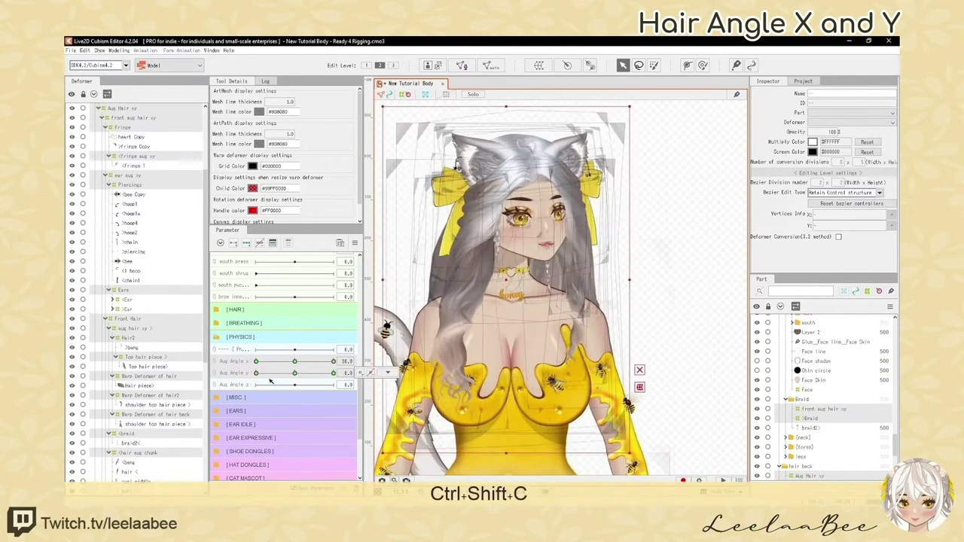
left_click_drag(295, 362, 334, 362)
left_click_drag(294, 373, 256, 373)
Tilt the lower rows of the Aug Hair xy warp at the X 30, Y -30 corner, raising the side the face turns to
left_click_drag(396, 314, 396, 326)
left_click_drag(514, 307, 520, 324)
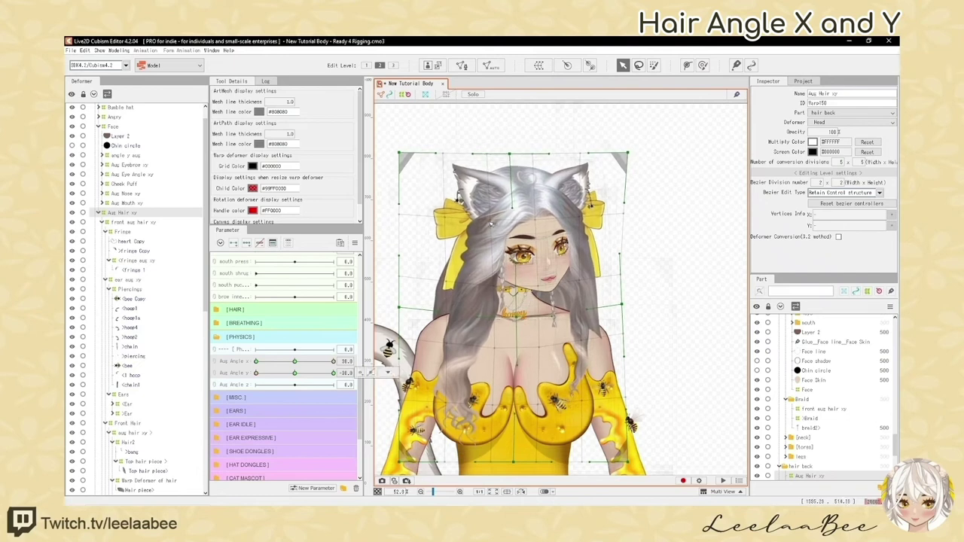
left_click_drag(301, 378, 256, 373)
scroll(482, 260, "down", 2)
scroll(516, 399, "up", 2)
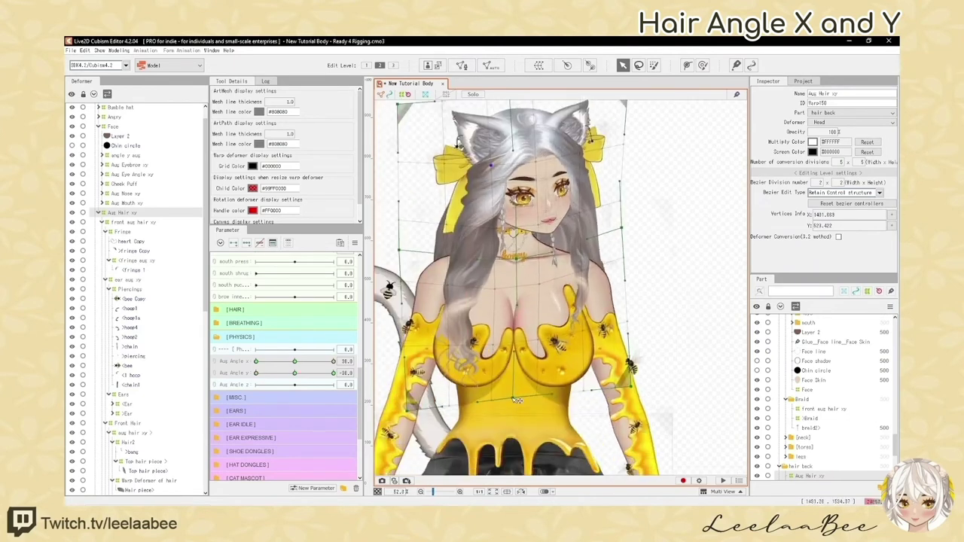
Set the Aug Hair xy warp's conversion divisions to 6 × 7
double_click(842, 162)
type("6")
key("Return")
double_click(861, 162)
type("7")
key("Return")
scroll(498, 141, "up", 2)
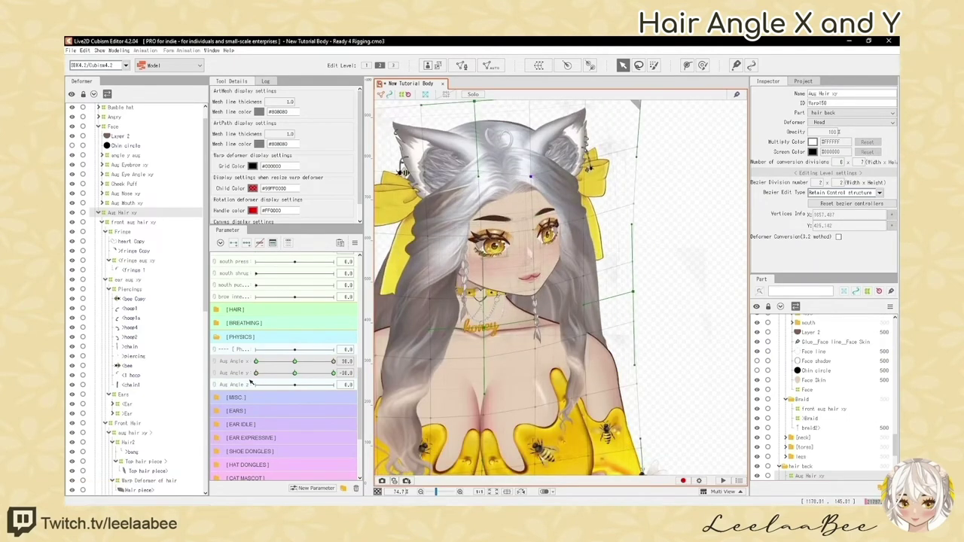
Preview the Aug Hair xy warp across Aug Angle Y with the selection hidden, and select the Hair Back warp
scroll(520, 158, "down", 2)
key("ctrl+h")
left_click_drag(257, 374, 294, 373)
key("ctrl+h")
scroll(520, 218, "up", 2)
left_click(514, 296)
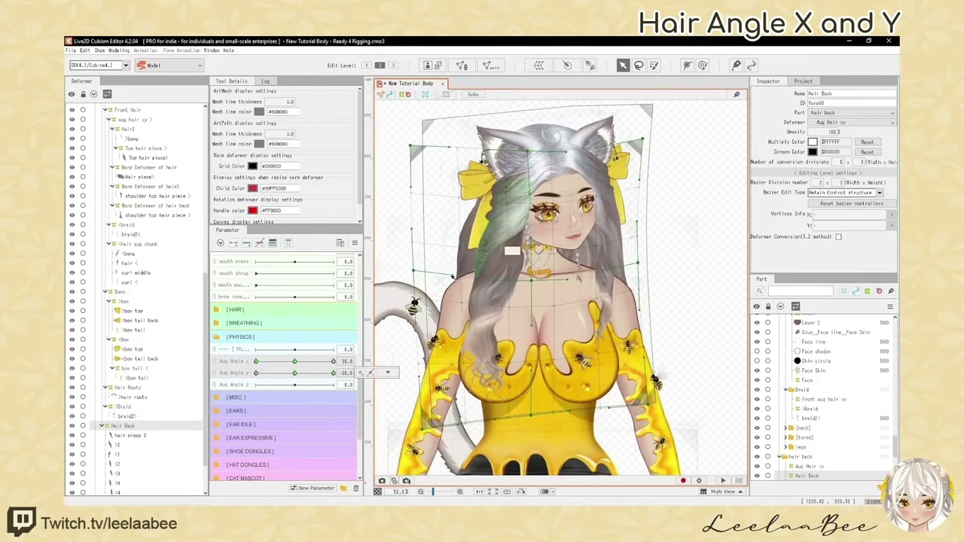
Shape the Aug Hair xy warp at the X 30, Y 30 corner, bowing its rows upward in the middle
scroll(170, 208, "up", 10)
left_click(124, 178)
left_click_drag(256, 373, 343, 374)
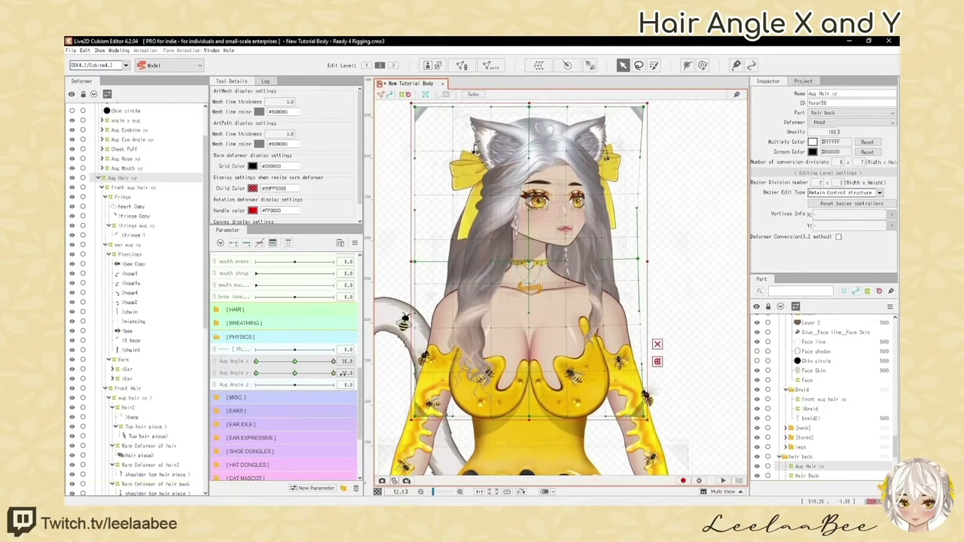
left_click(548, 304)
scroll(569, 260, "down", 2)
scroll(550, 241, "up", 2)
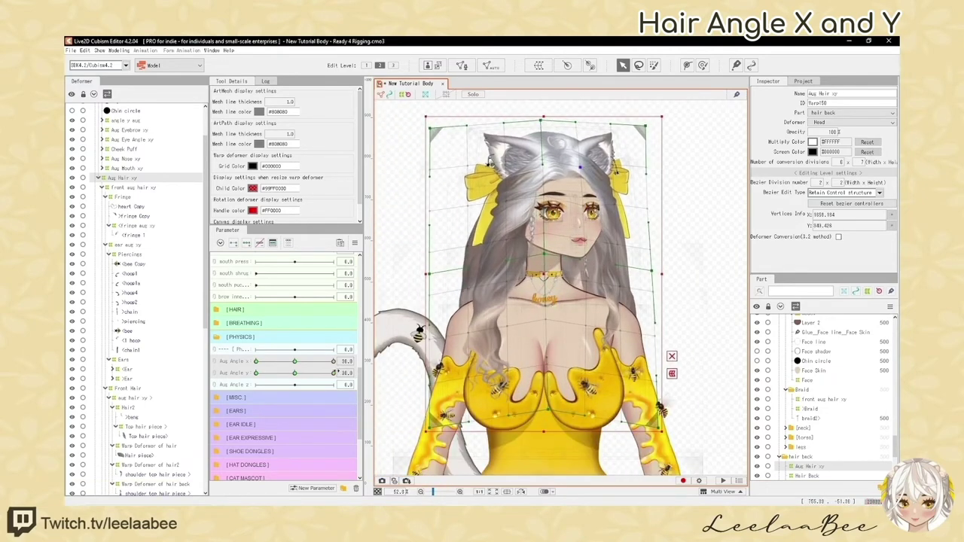
Adjust the Hair Back warp at the X 30 corners for Aug Angle Y 30 and -30
left_click(592, 277)
scroll(591, 277, "up", 2)
scroll(544, 320, "down", 2)
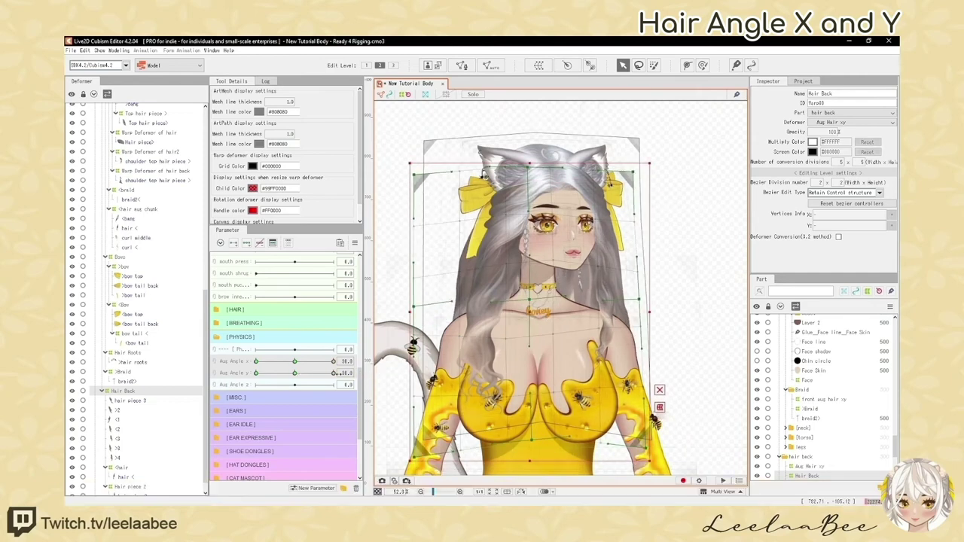
scroll(537, 308, "up", 3)
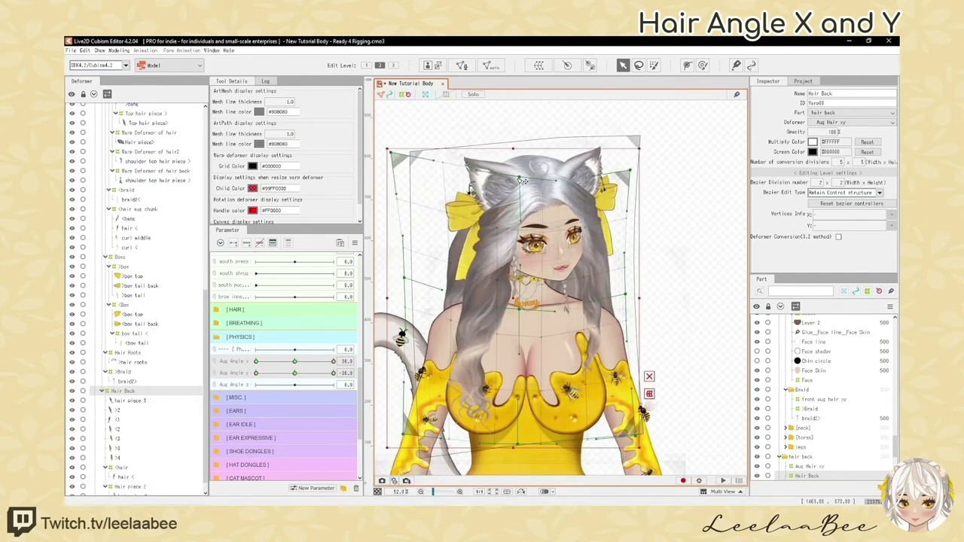
left_click(523, 181, "shift")
scroll(536, 241, "up", 3)
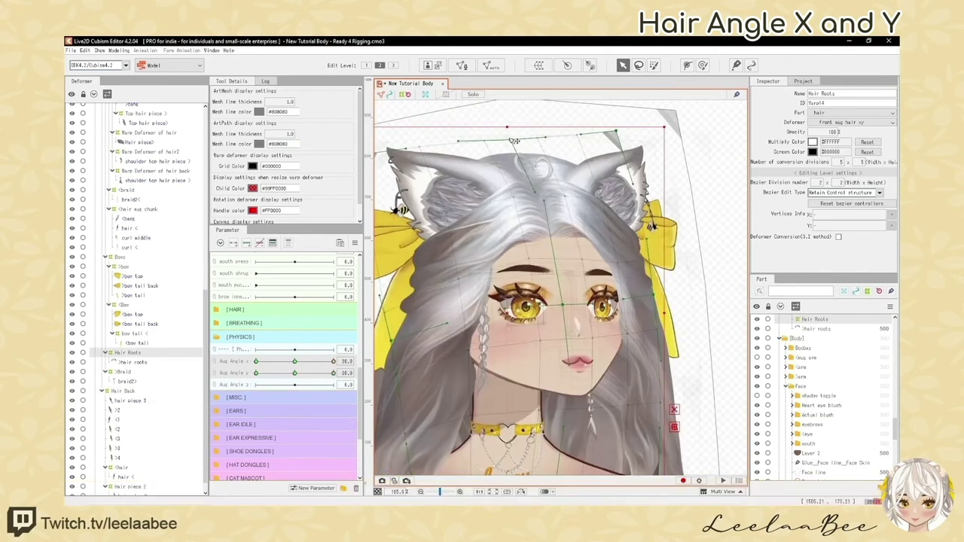
Lower the top centre of the Hair Roots warp at X 30, Y 30, and preview the ear aug xy warp across Aug Angle Y
left_click_drag(514, 141, 513, 163)
key("h")
scroll(561, 200, "down", 4)
key("h")
scroll(554, 211, "up", 3)
left_click(592, 188)
key("h")
left_click_drag(334, 373, 305, 380)
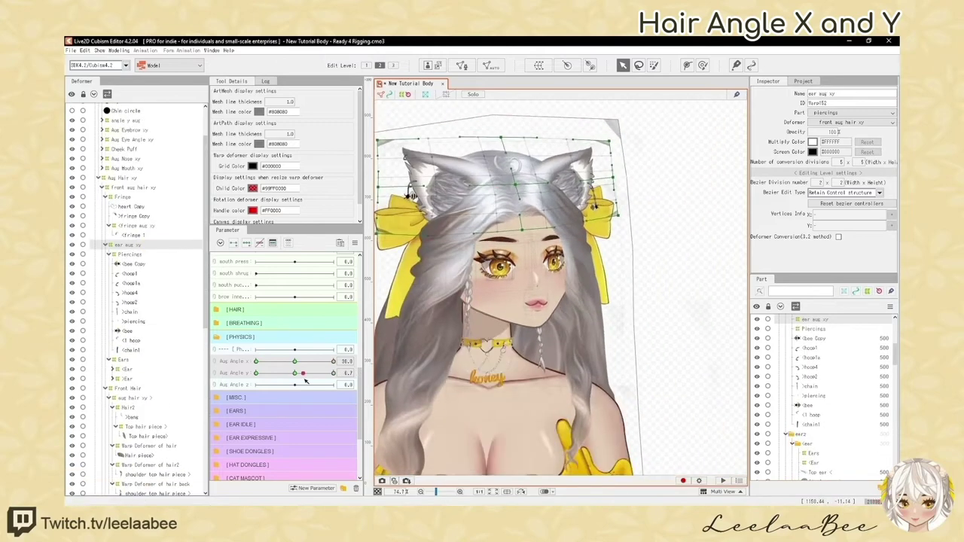
Undo the last three changes and check the >Braid warp at X 30, Y 0
key("ctrl+z")
key("ctrl+z")
key("ctrl+z")
left_click_drag(297, 376, 295, 376)
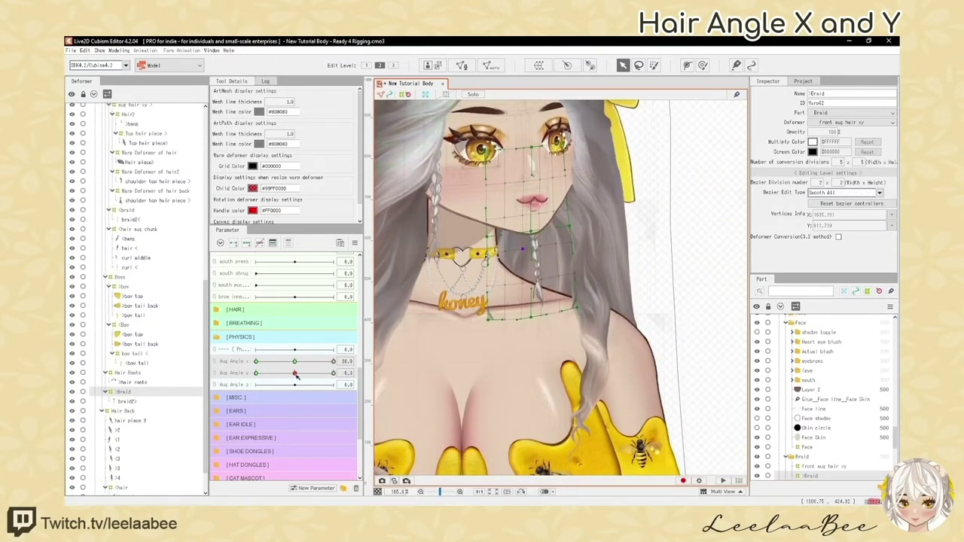
scroll(523, 301, "down", 5)
key("h")
Pose the head at X 0, Y 30 and bow the rows of the front aug hair xy warp upward in the middle
scroll(137, 313, "up", 10)
left_click(156, 197)
key("ctrl+shift+z")
left_click(156, 207)
left_click(157, 197)
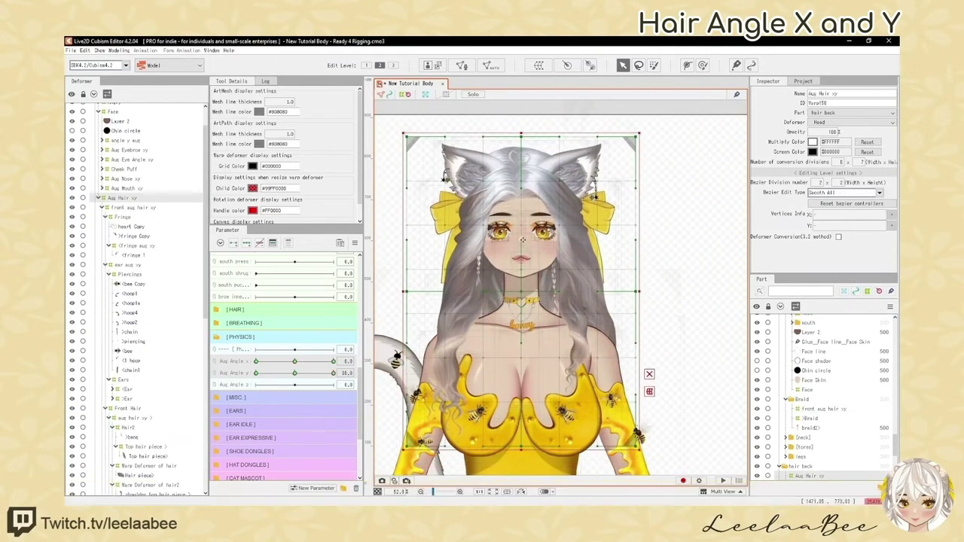
left_click(156, 207)
scroll(521, 299, "down", 3)
scroll(520, 278, "up", 4)
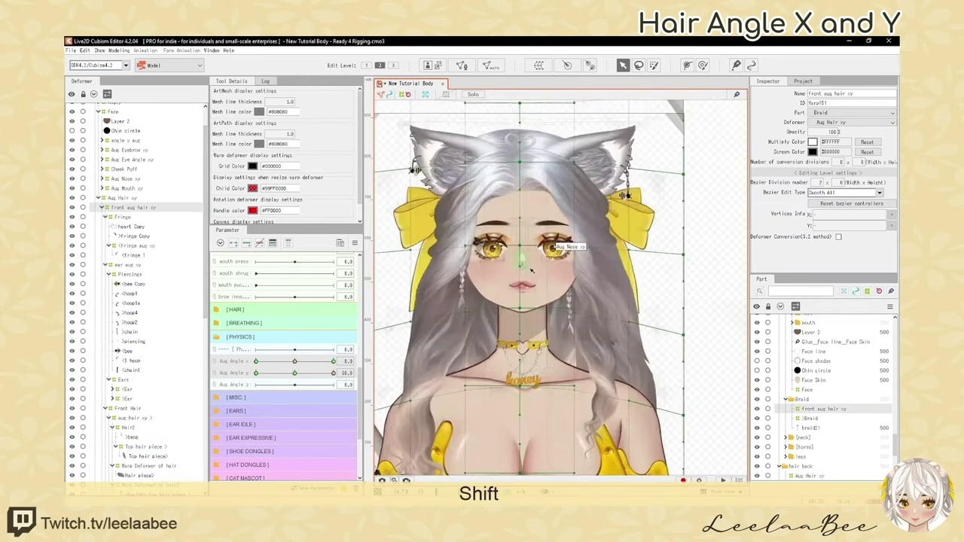
Pull in the outer edge of the front aug hair xy warp at X 0, Y 30, and check it across Aug Angle Y
scroll(527, 248, "down", 2)
key("h")
left_click_drag(417, 347, 439, 341)
scroll(537, 316, "down", 3)
scroll(561, 211, "up", 3)
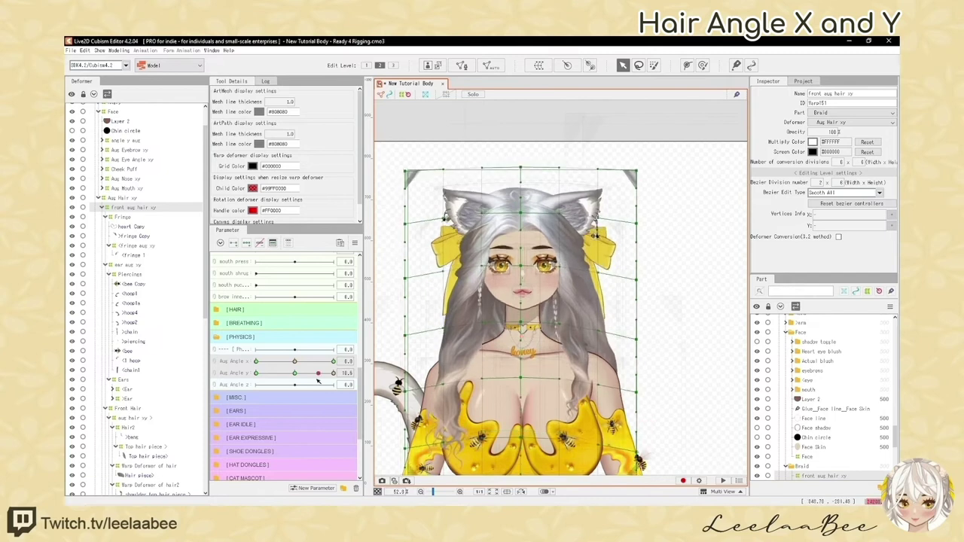
Try reshaping the top row of the Hair Roots warp at X 0, Y 30
scroll(138, 427, "down", 5)
left_click(137, 339)
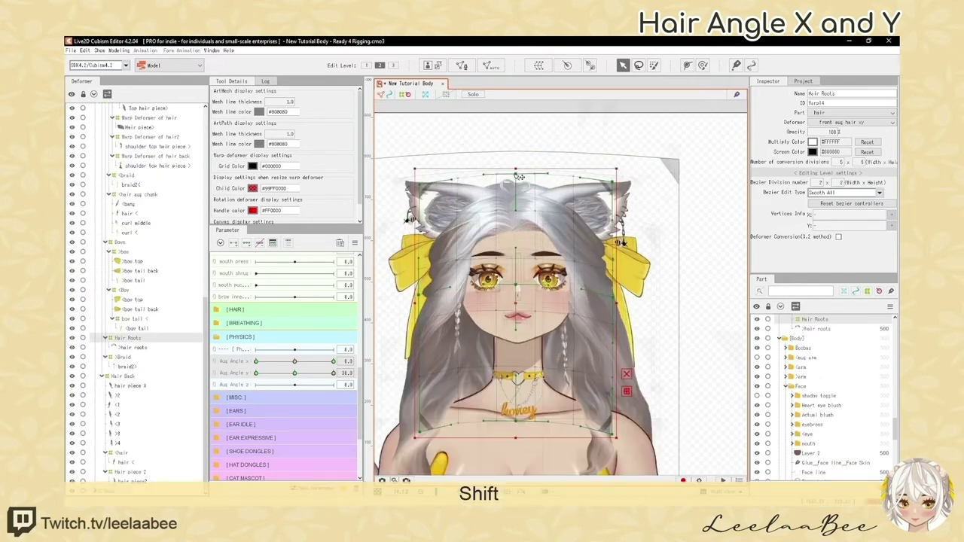
key("ctrl+z")
key("ctrl+z")
Curve the sides of the ear aug xy warp downward at X 0, Y 30, and save the model
left_click(129, 231)
scroll(476, 222, "down", 3)
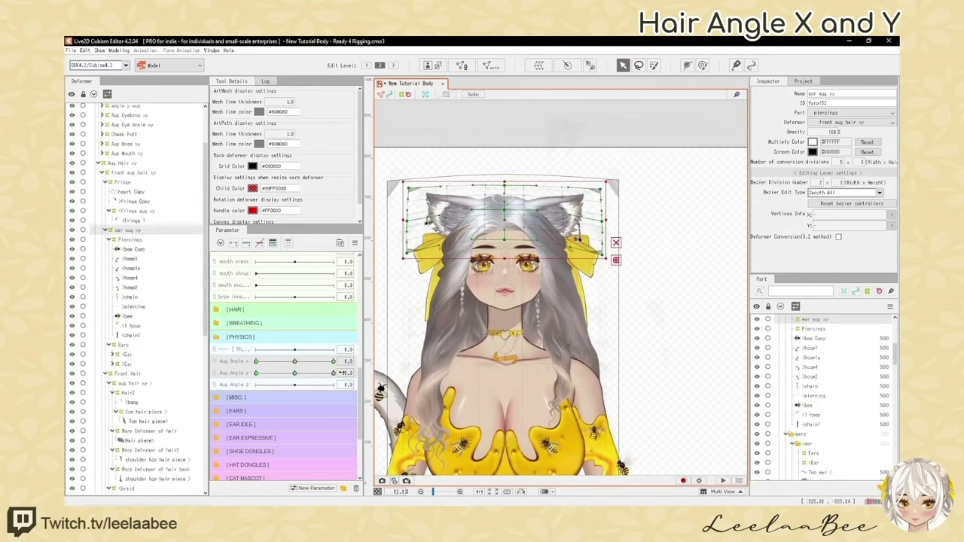
key("ctrl+s")
left_click(294, 373)
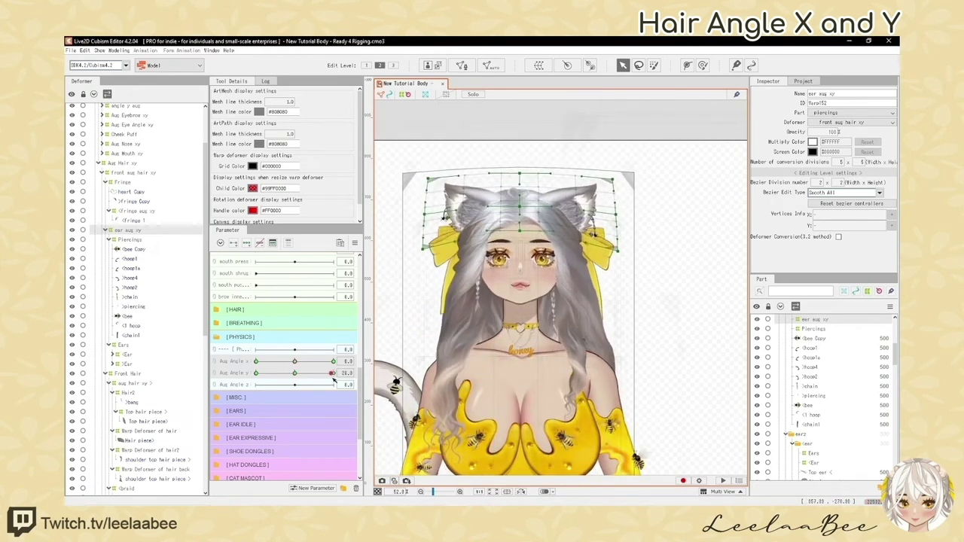
Arc the rows of the Bows warp at X 0, Y 30, and inspect the aug hair xy > warp at X 0, Y -30
key("ctrl+z")
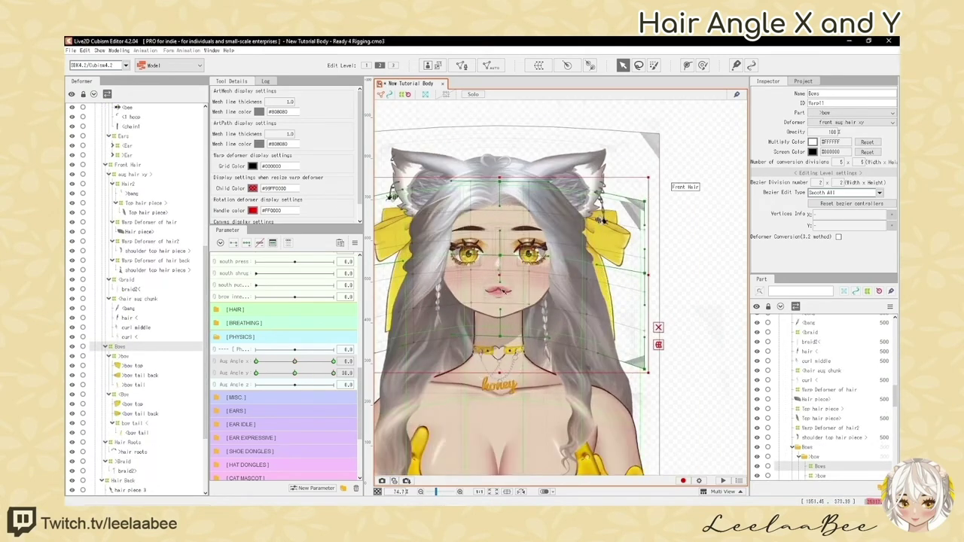
scroll(503, 291, "down", 2)
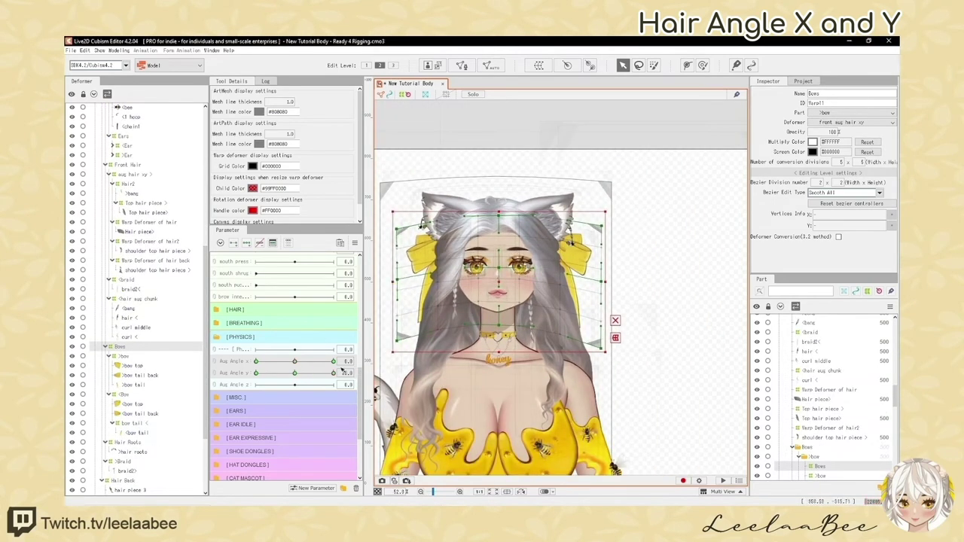
left_click_drag(343, 372, 330, 373)
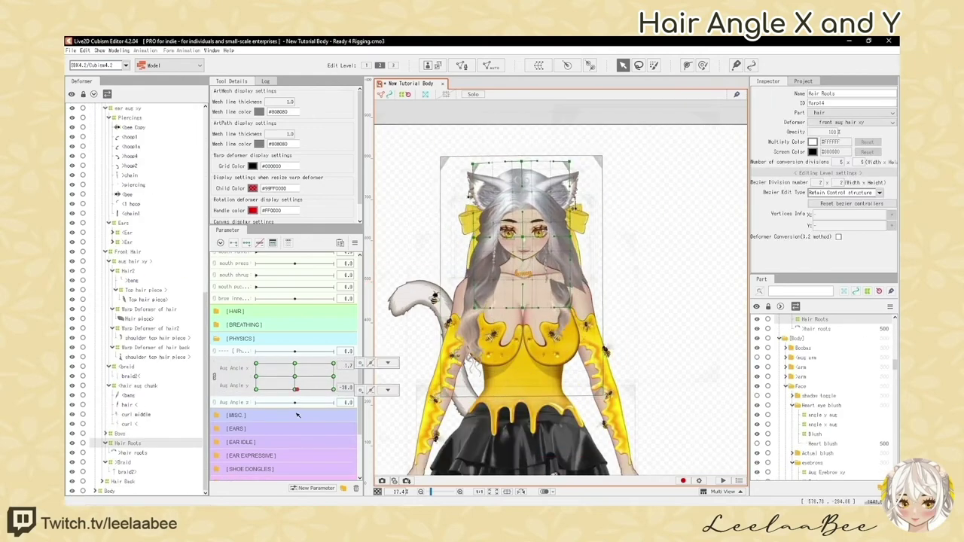
left_click(129, 434)
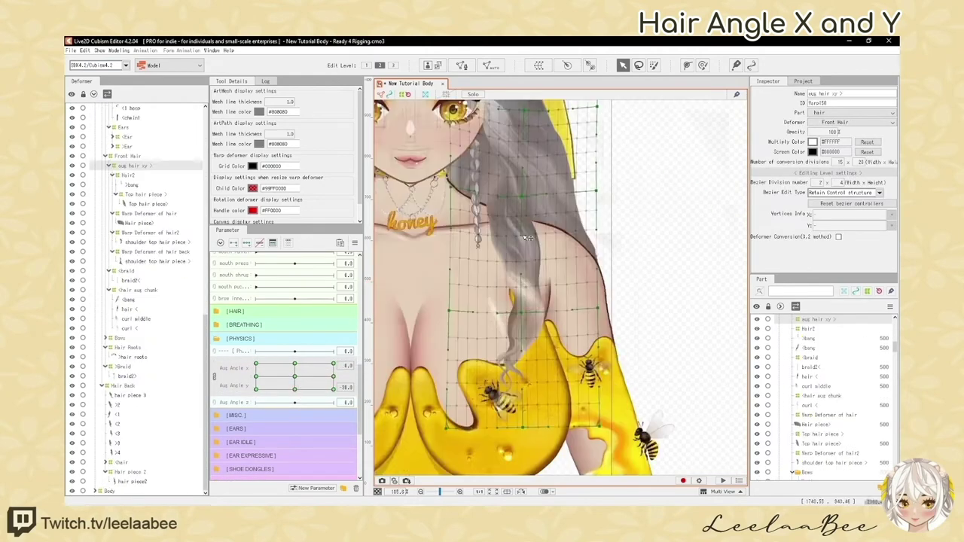
scroll(551, 301, "down", 1)
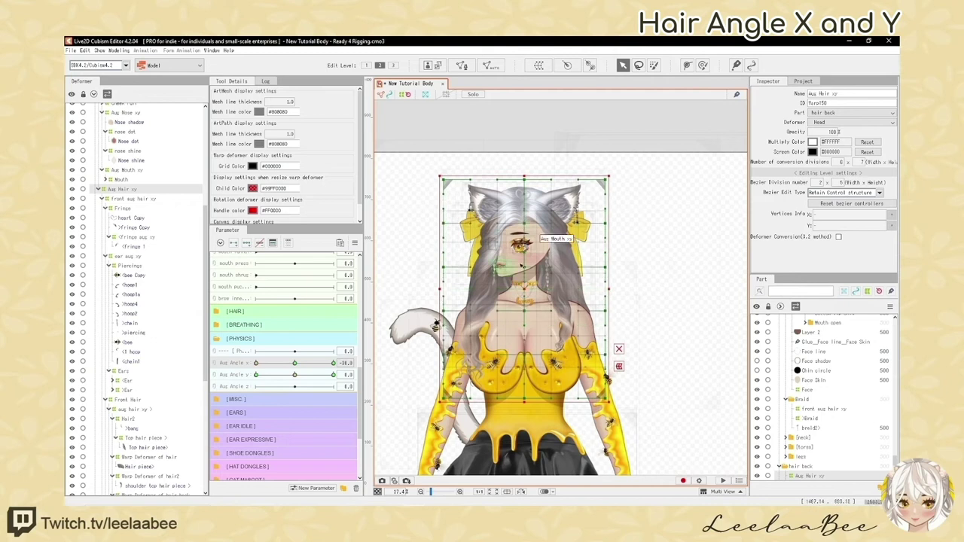
Slant the Aug Hair xy warp at X -30, moving the face-side edge inward at the top and outward along its lower rows
scroll(522, 209, "up", 2)
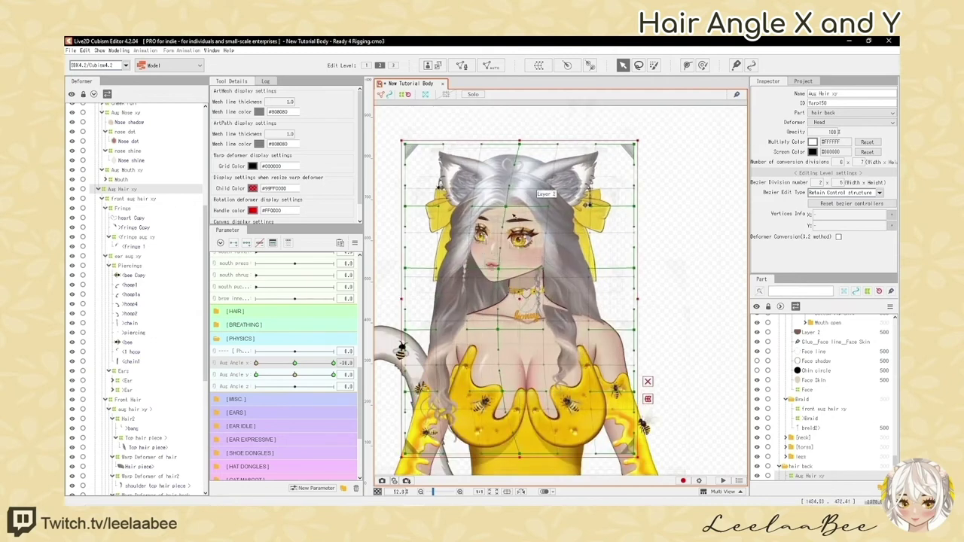
left_click_drag(494, 330, 498, 329)
left_click_drag(409, 144, 422, 144)
left_click_drag(409, 268, 400, 268)
left_click_drag(409, 329, 396, 330)
left_click_drag(409, 391, 393, 391)
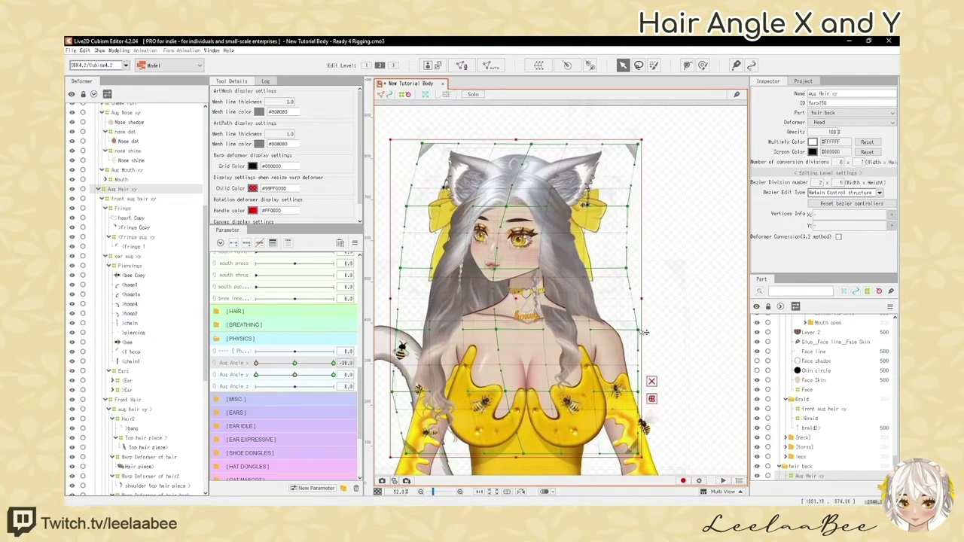
Pull the far edge of the Aug Hair xy warp inward at X -30 and refine the face-side edge points
left_click_drag(640, 330, 629, 330)
mouse_move(256, 363)
left_mouse_down()
mouse_move(315, 364)
mouse_move(255, 363)
left_mouse_up()
left_click_drag(574, 286, 593, 305)
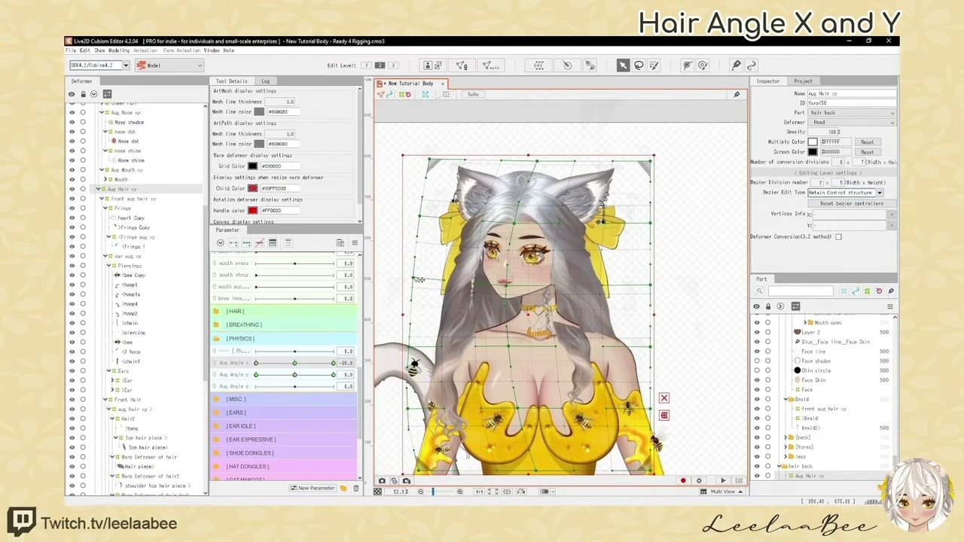
left_click_drag(417, 212, 445, 229)
left_click_drag(463, 289, 436, 266)
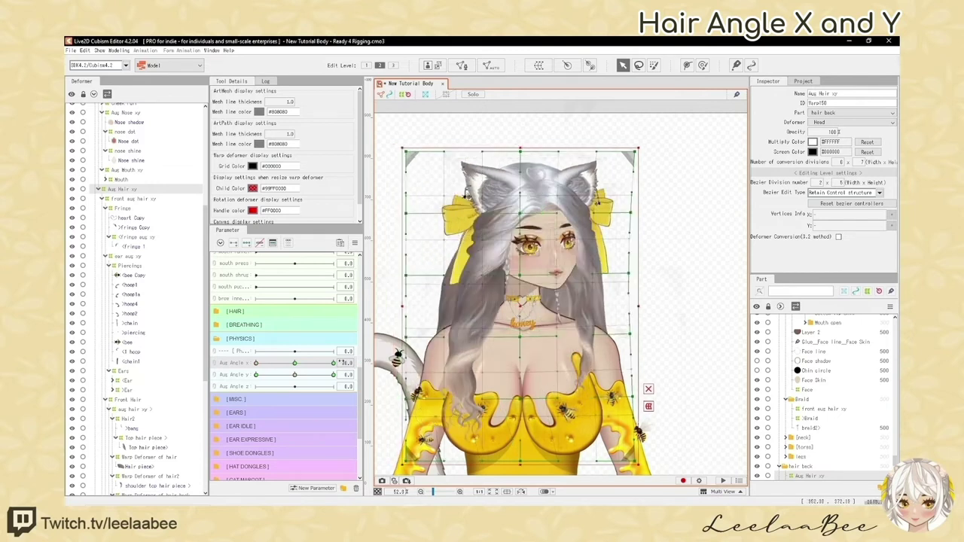
Compare the hair between Aug Angle X 30 and -30 with the selection hidden
left_click_drag(335, 363, 256, 363)
key("ctrl+h")
key("ctrl+h")
key("ctrl+h")
scroll(508, 217, "down", 5)
key("ctrl+h")
scroll(508, 216, "up", 6)
Move the far side edge of the Fringe warp inward at X -30, and preview the head turn with the selection hidden
left_click(123, 209)
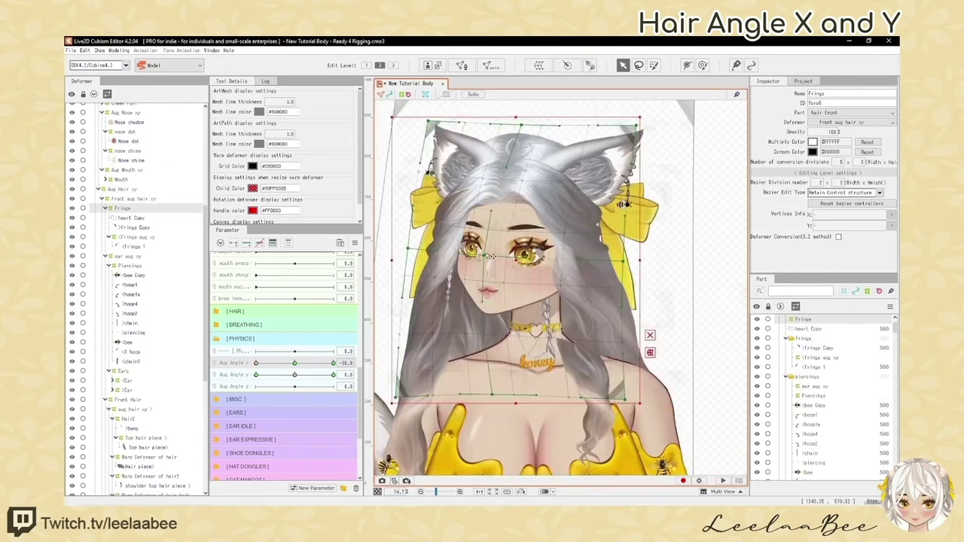
left_click_drag(634, 263, 622, 257)
key("ctrl+h")
scroll(508, 270, "down", 5)
left_click_drag(256, 363, 314, 365)
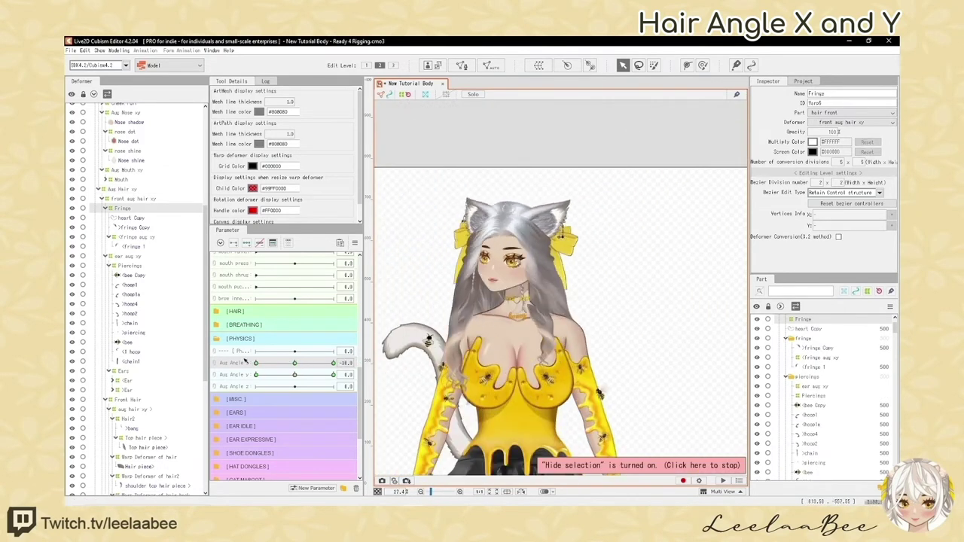
Tuck the outer edge of the Aug Hair xy warp closer to the head at X -30, and recheck the turn
left_click(123, 189)
key("ctrl+h")
scroll(534, 301, "up", 5)
left_click_drag(647, 257, 626, 245)
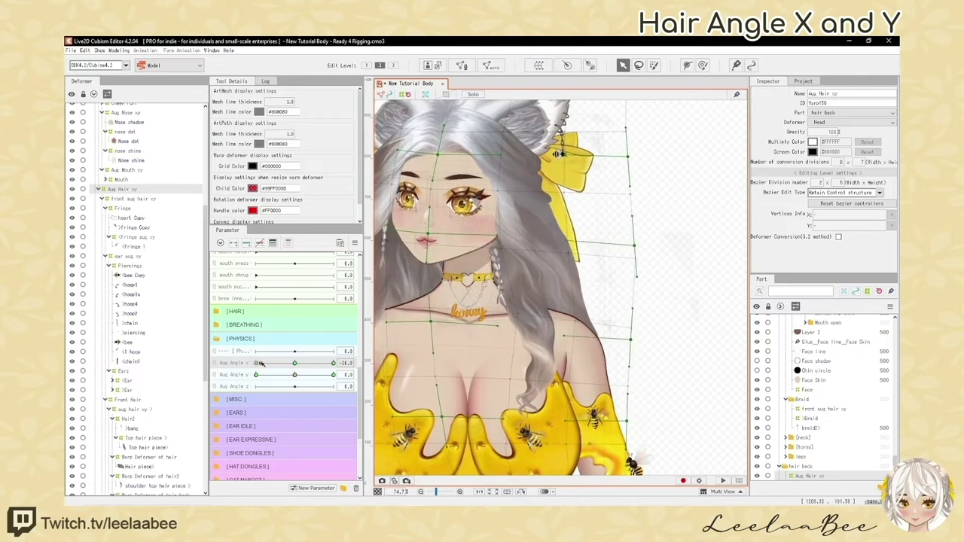
scroll(493, 308, "down", 4)
left_click_drag(260, 363, 255, 364)
Examine how the aug hair xy > warp follows the head turn at X -30 with the selection hidden
scroll(477, 249, "up", 6)
left_click(135, 410)
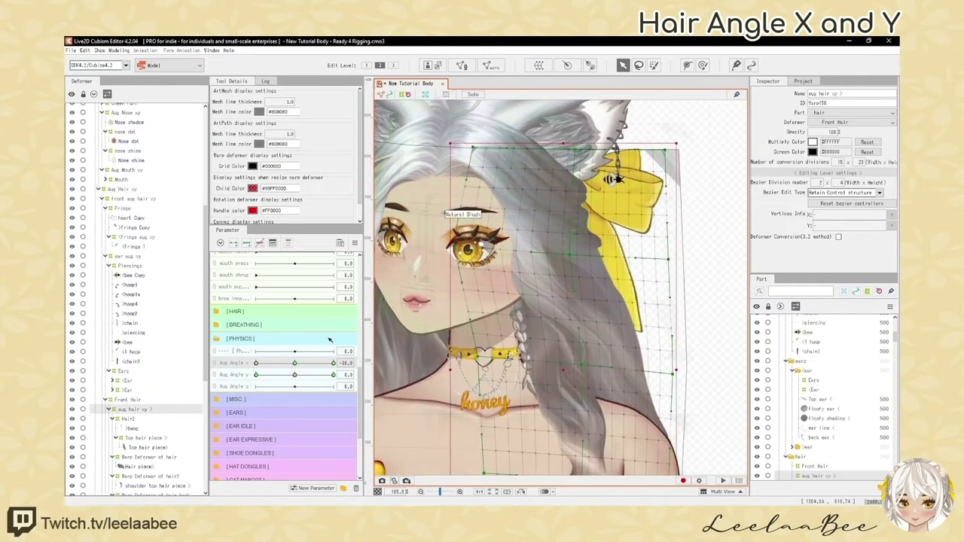
scroll(558, 286, "down", 3)
left_click_drag(357, 366, 255, 365)
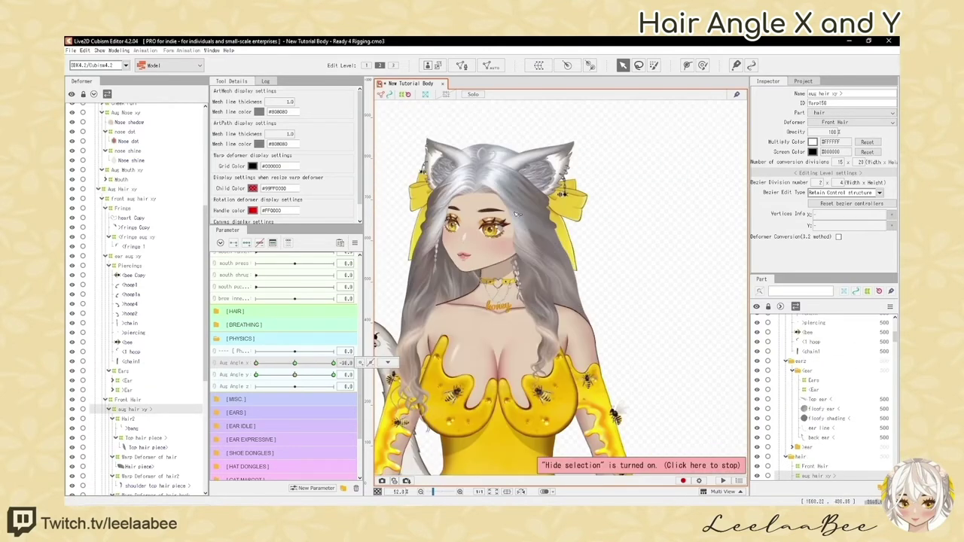
left_click(357, 364)
left_click(375, 370)
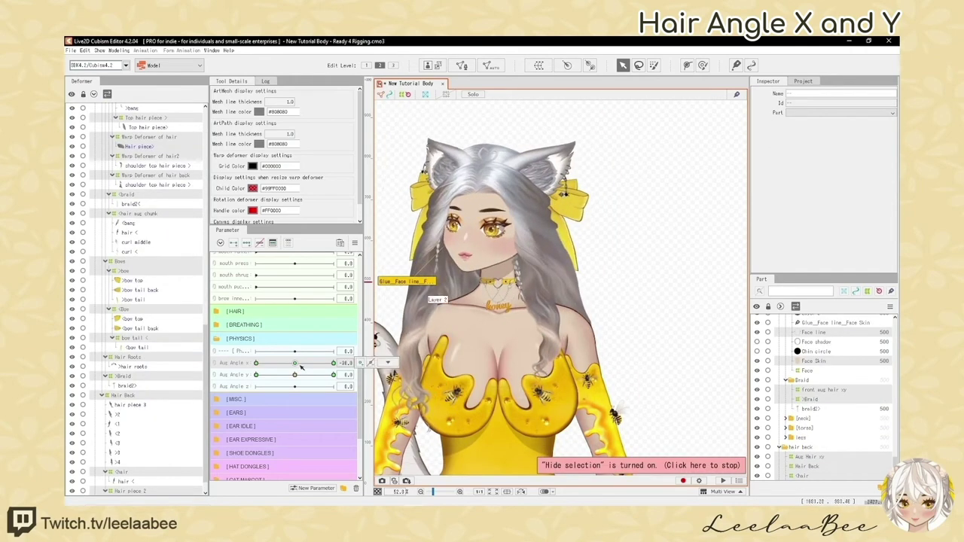
scroll(539, 211, "down", 4)
scroll(538, 211, "up", 5)
Review the Aug Hair xy warp's shape at X -30, with and without its grid shown
left_click(616, 235)
scroll(572, 248, "up", 1)
key("ctrl+t")
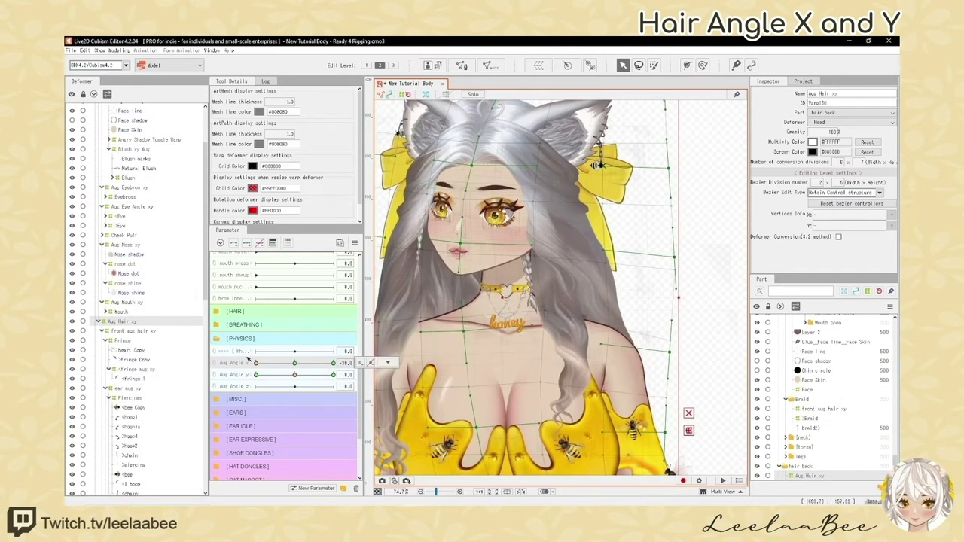
scroll(558, 249, "down", 2)
key("ctrl+t")
Select the <hair aug chunk warp at X -30 and examine how its upper edge sits on the head
left_click(469, 215)
key("ctrl+t")
scroll(469, 214, "up", 3)
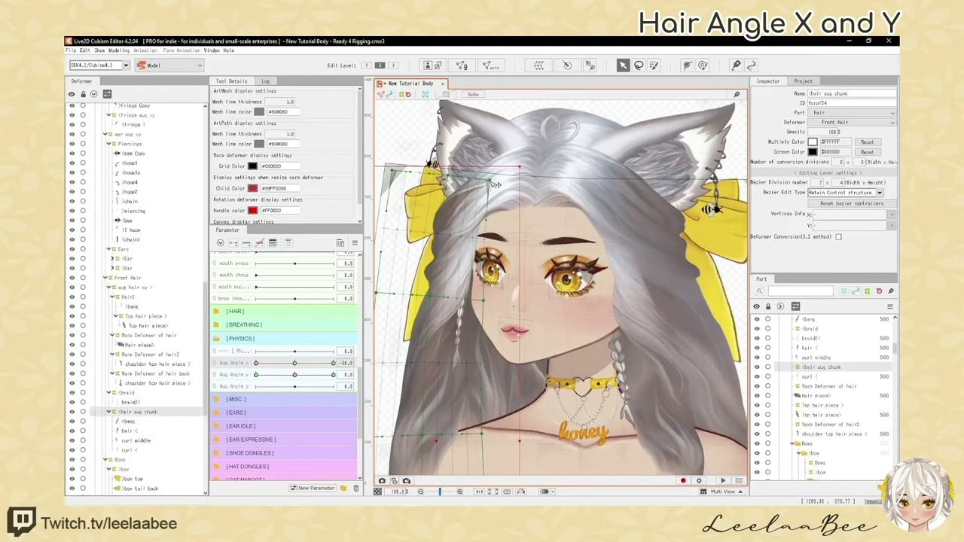
scroll(561, 287, "down", 2)
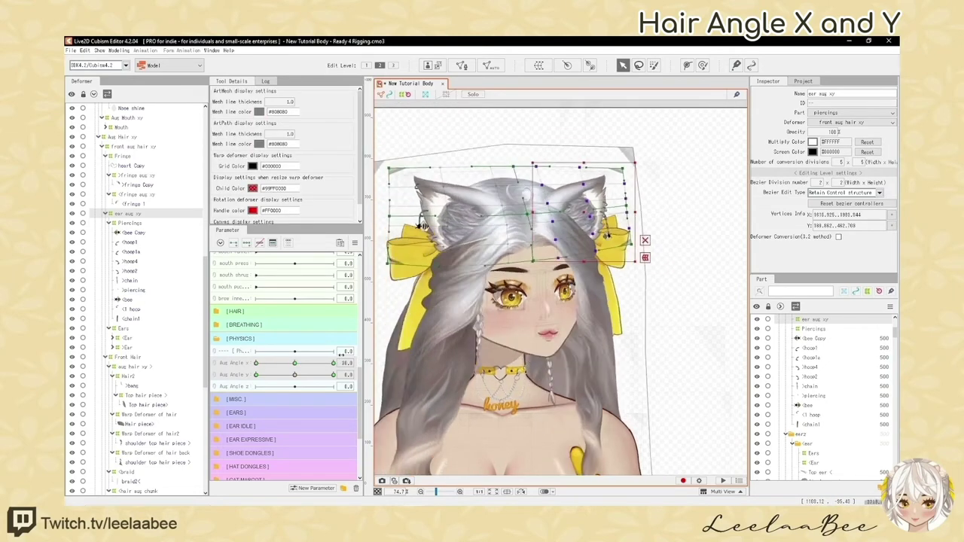
Check the ear aug xy and >bow tail aug xy warps across Aug Angle X, and select the <Bow warp
left_click_drag(333, 363, 272, 363)
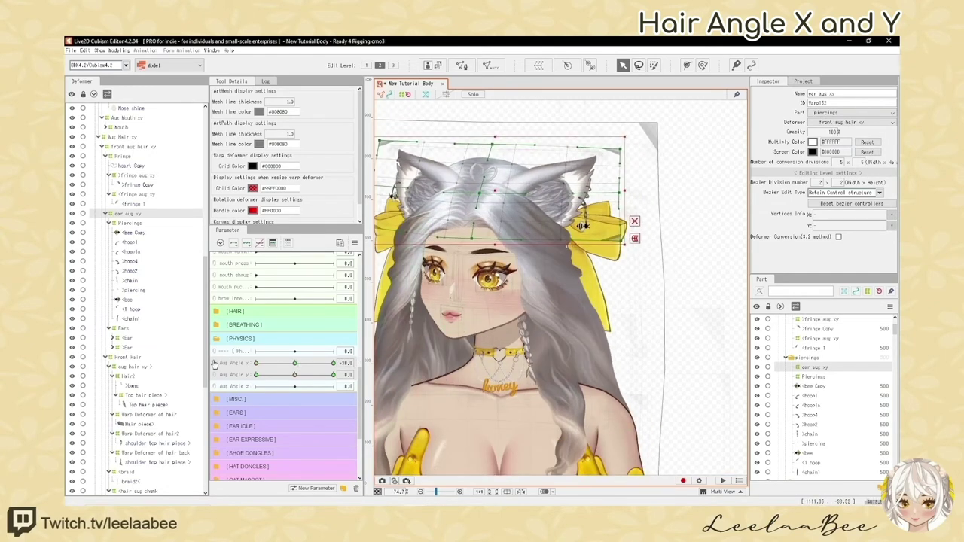
left_click(592, 276)
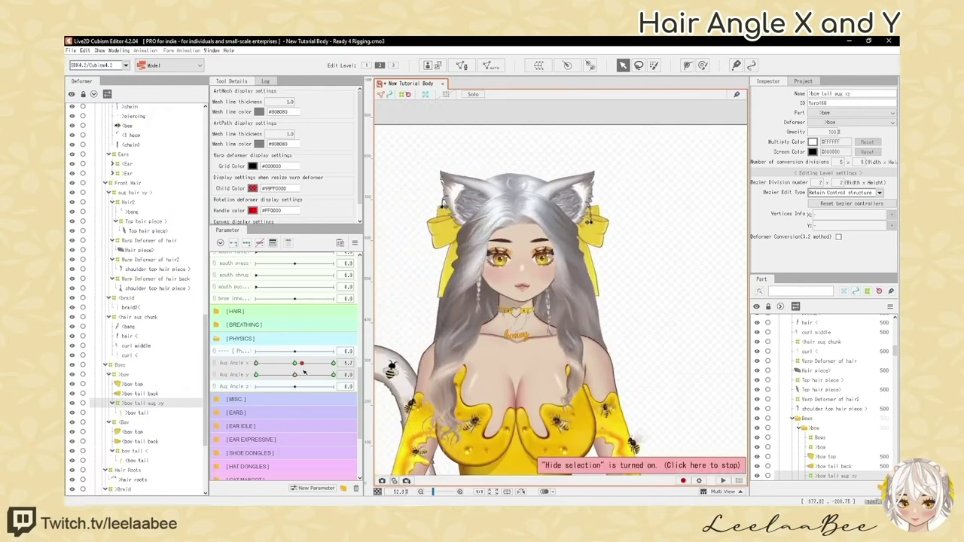
left_click(152, 377)
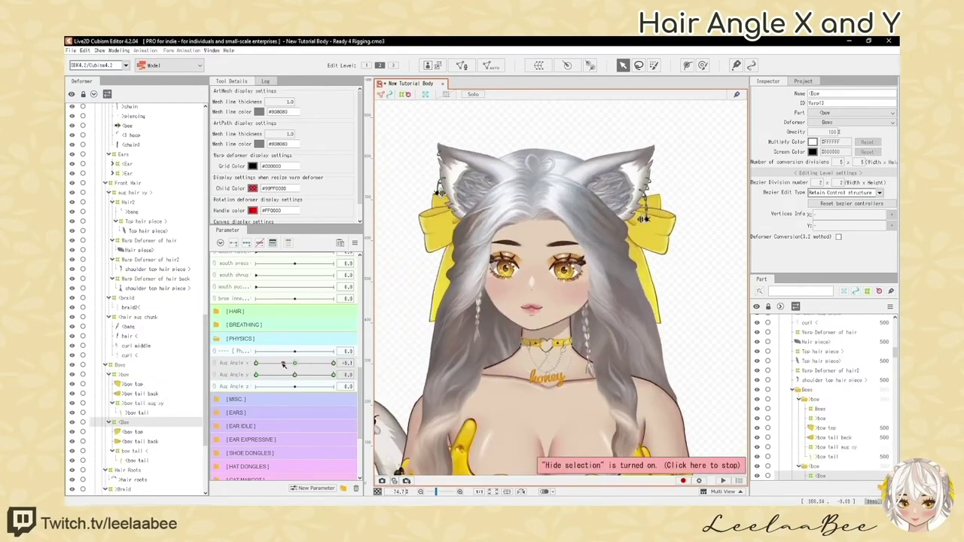
Check how the <Bow and >Braid warps follow the head turn across Aug Angle X from -30 to 30
left_click_drag(282, 363, 257, 363)
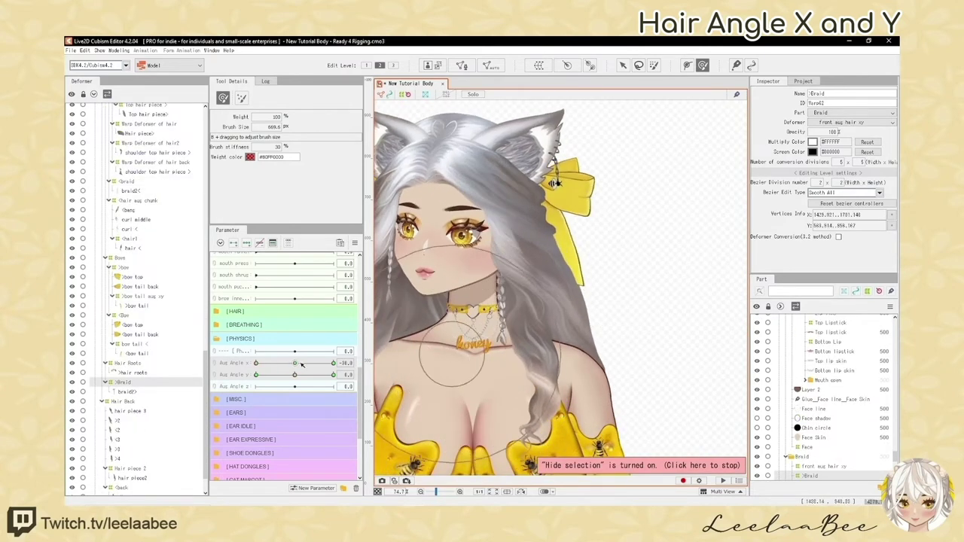
left_click(334, 363)
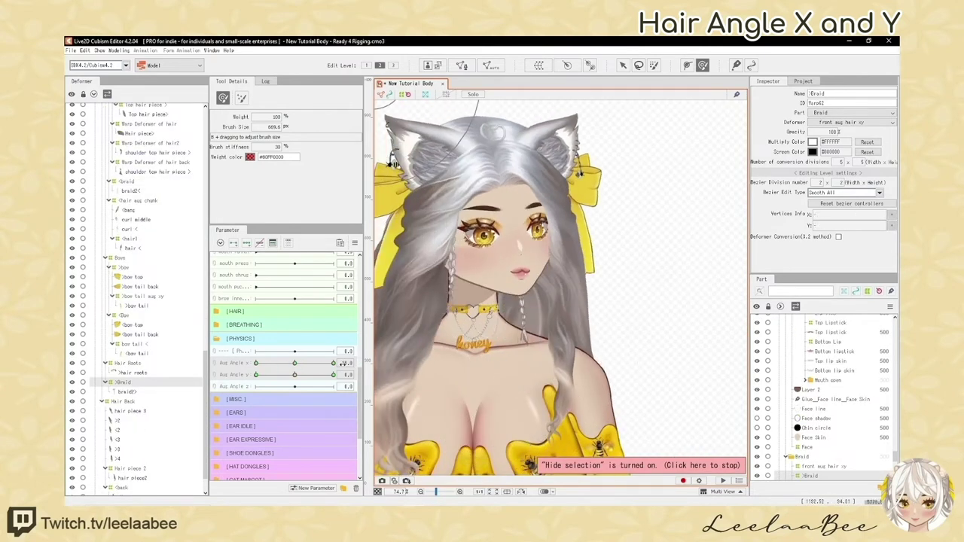
left_click(295, 363)
left_click(334, 363)
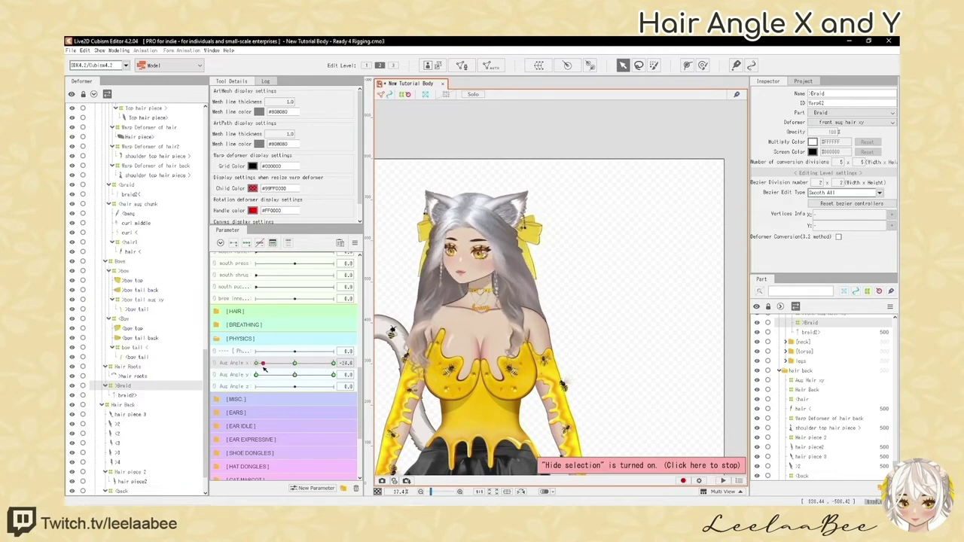
Create the braid > warp around braid2> with three keyforms on Aug Angle X and Y, and move it under the front hair deformer
scroll(458, 258, "down", 2)
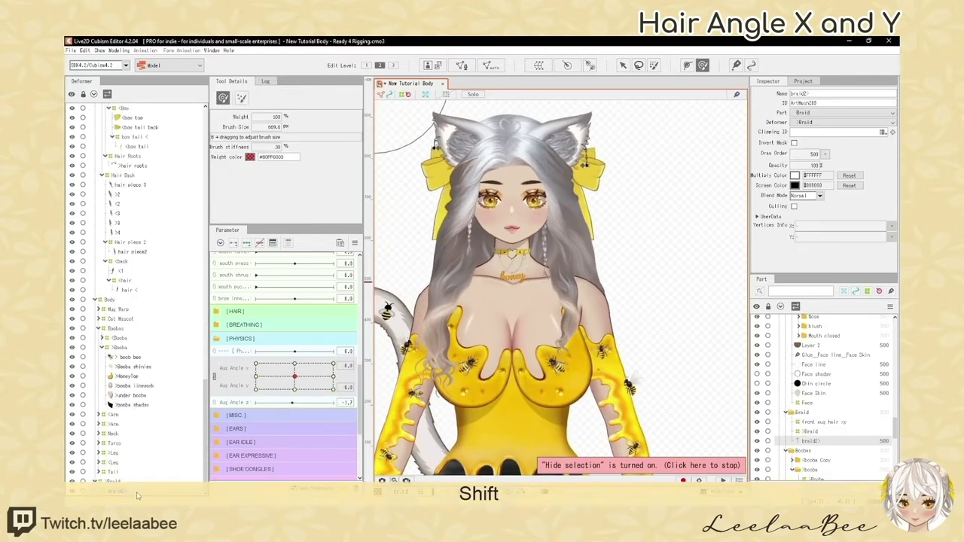
key("ctrl+v")
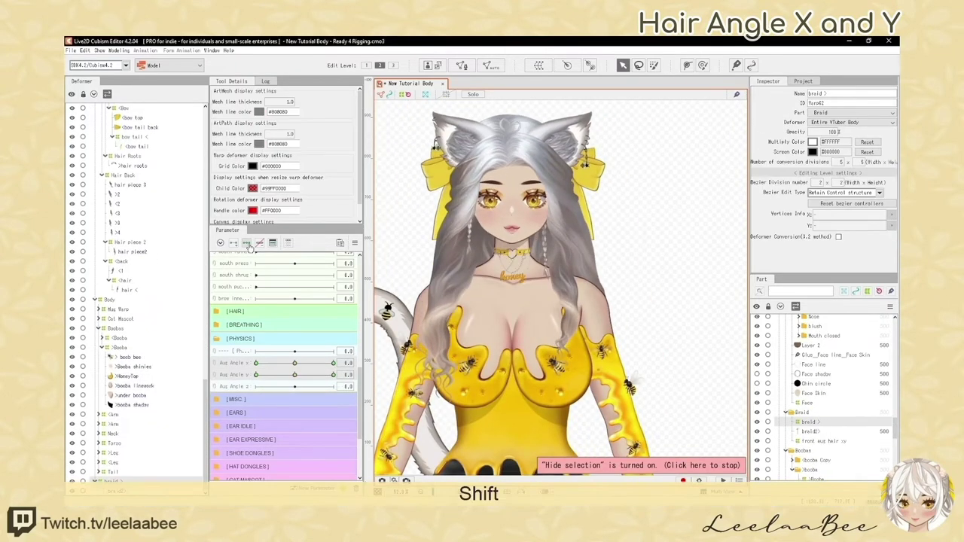
left_click(247, 244)
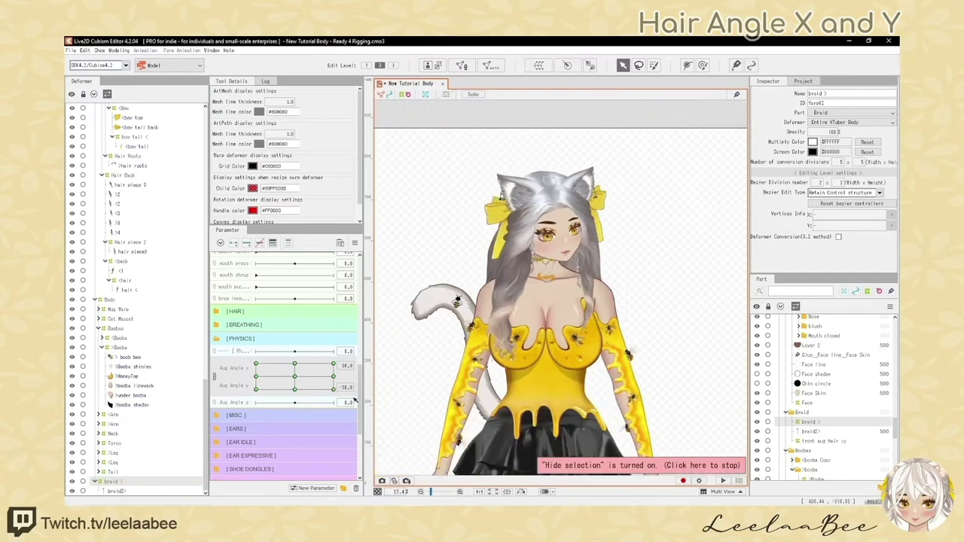
left_click_drag(114, 480, 129, 461)
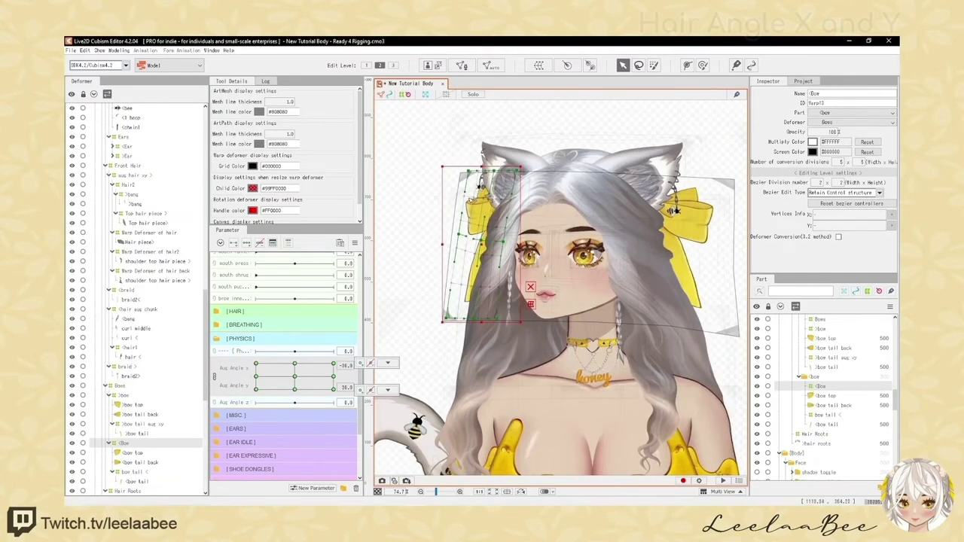
Undo the last change to the <Bow warp
key("ctrl+z")
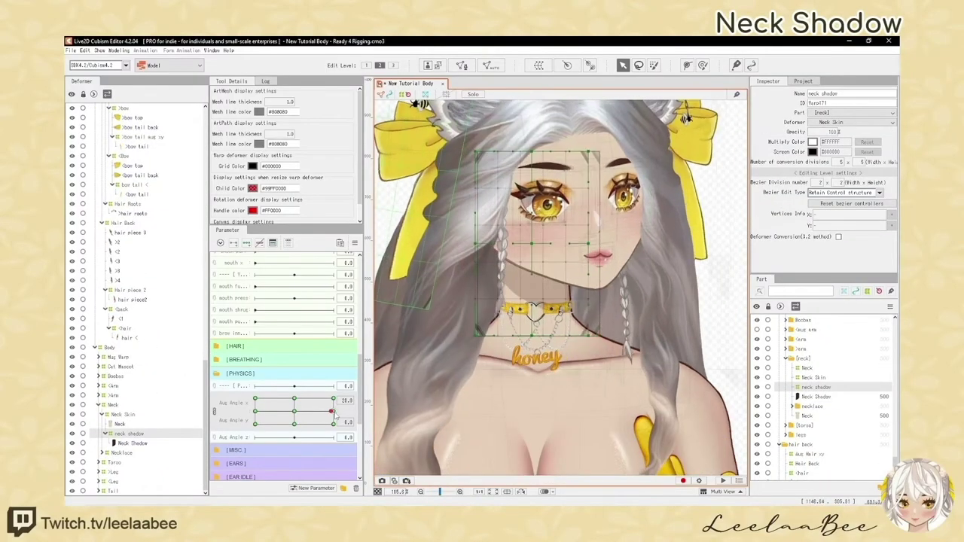
Check the neck shadow warp and its Neck Shadow mesh at Aug Angle X -30
left_click_drag(334, 412, 256, 412)
left_click(133, 444, "ctrl")
left_click(129, 434)
left_click_drag(477, 336, 434, 438)
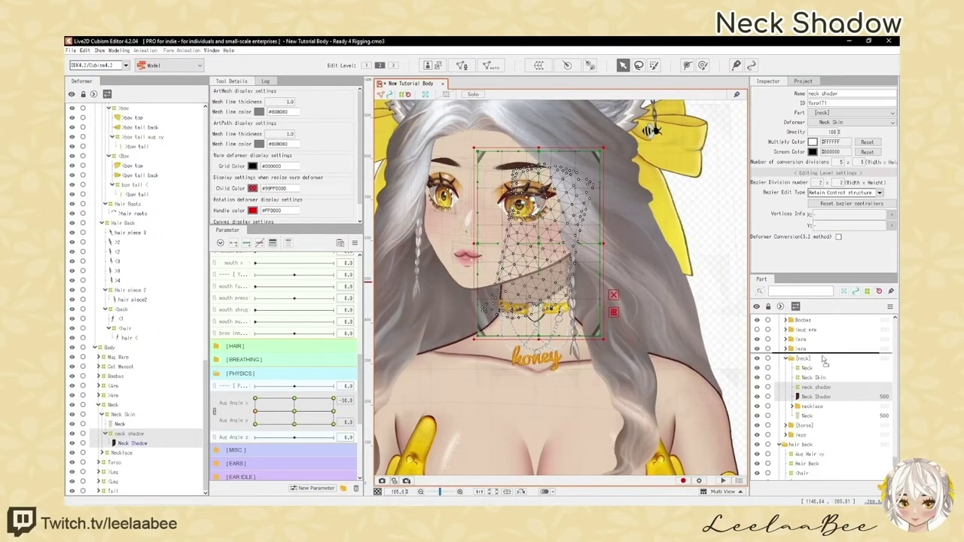
Try to move the [neck] part into the [torso] part
scroll(807, 400, "down", 2)
scroll(806, 400, "up", 2)
left_click_drag(803, 359, 806, 425)
left_click(822, 397)
left_click(815, 445)
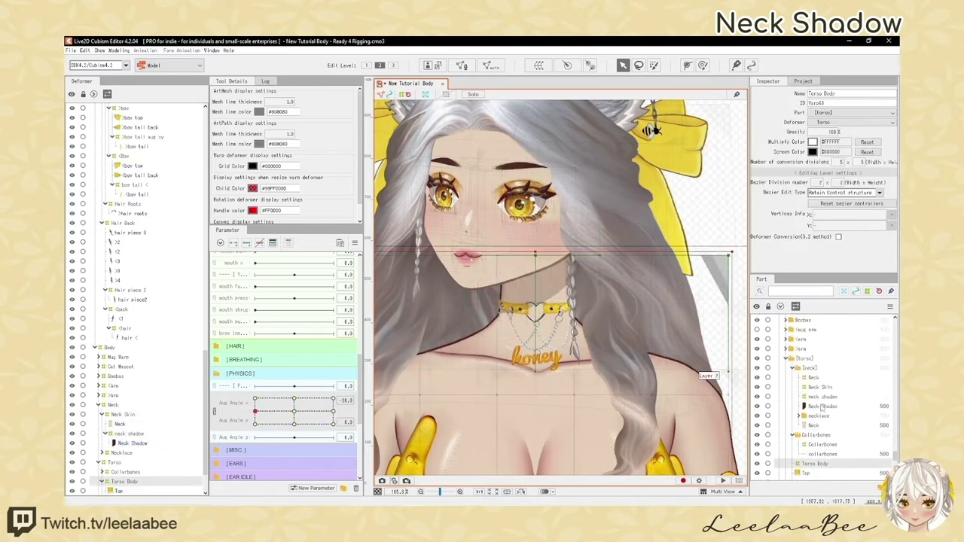
Select the neck shadow warp again and check it across Aug Angle X from -30 to 30
left_click(132, 443)
left_click(129, 434)
left_click_drag(255, 411, 334, 411)
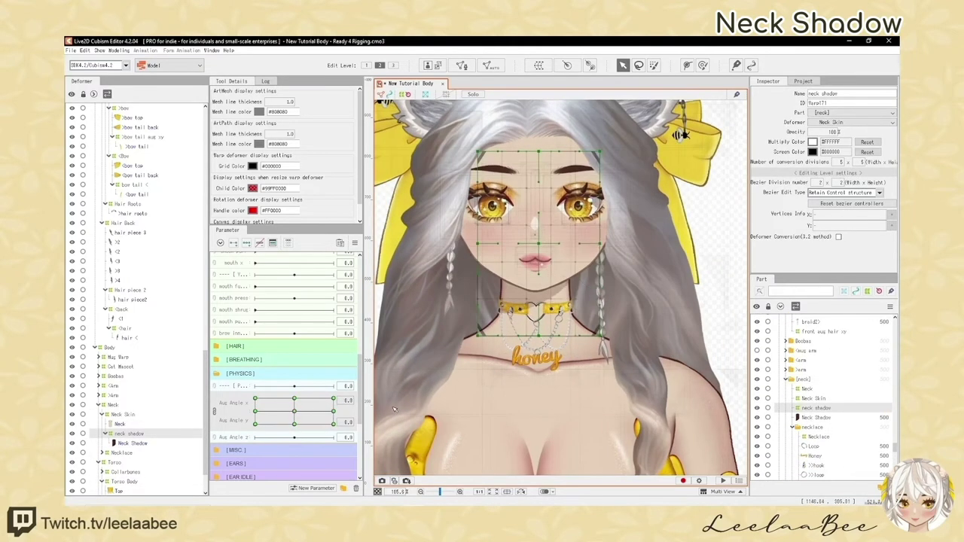
Try to reshape the lower part of the neck shadow warp at Aug Angle X 0, Y 0
left_click_drag(535, 271, 537, 264)
left_click_drag(538, 336, 589, 361)
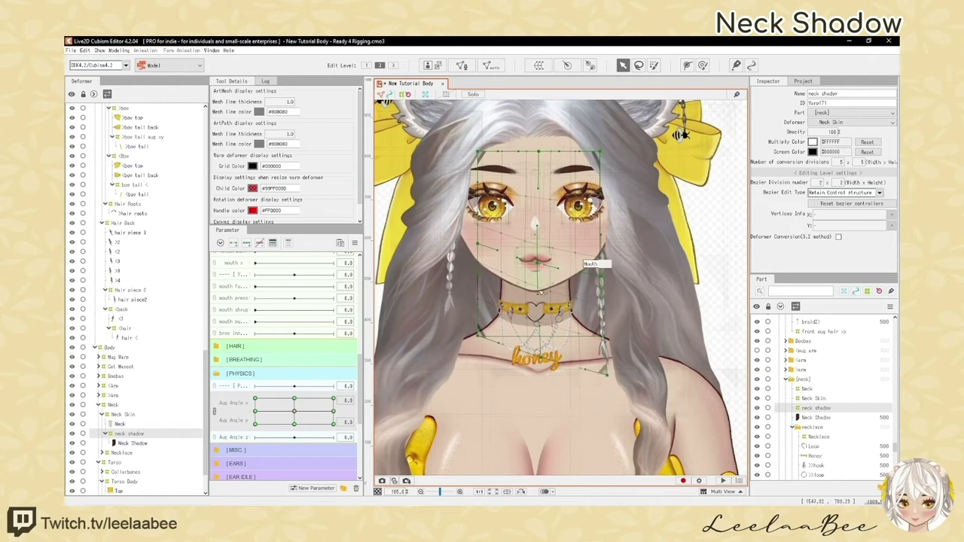
scroll(541, 293, "down", 3)
scroll(543, 343, "up", 6)
scroll(539, 309, "down", 4)
key("ctrl+t")
Reshape the neck shadow warp at Aug Angle X 0, Y -30 so the shadow follows the lowered chin
mouse_move(294, 411)
left_mouse_down()
mouse_move(244, 450)
mouse_move(295, 412)
mouse_move(294, 431)
mouse_move(254, 424)
mouse_move(295, 424)
left_mouse_up()
left_click(133, 443)
left_click(129, 434)
scroll(527, 339, "down", 3)
scroll(527, 339, "up", 3)
key("ctrl+h")
scroll(533, 314, "up", 4)
scroll(534, 313, "down", 4)
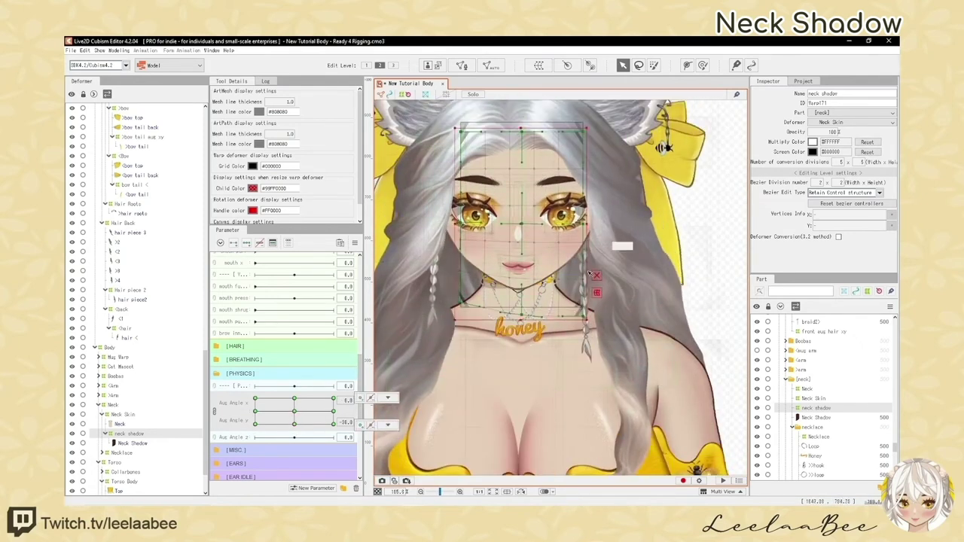
scroll(456, 304, "up", 3)
scroll(561, 296, "down", 3)
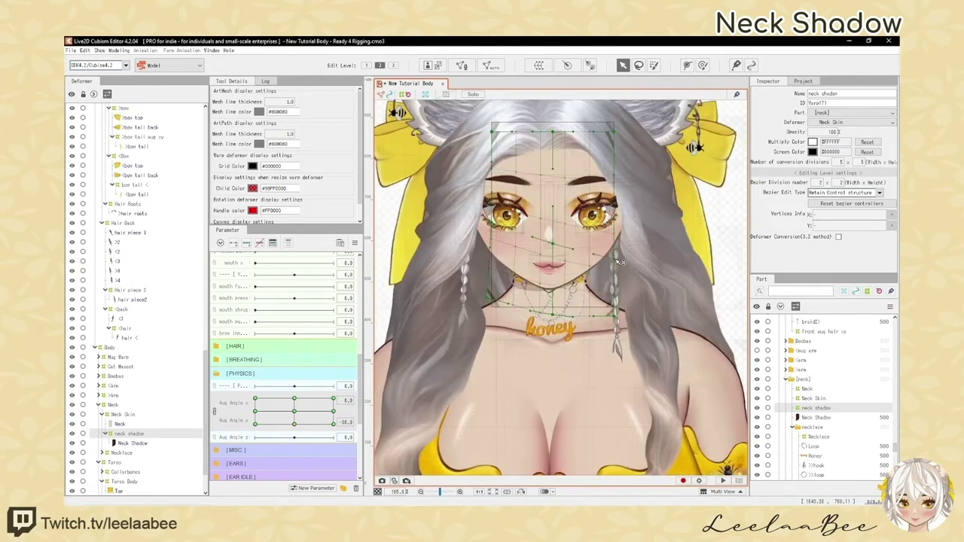
scroll(588, 255, "up", 2)
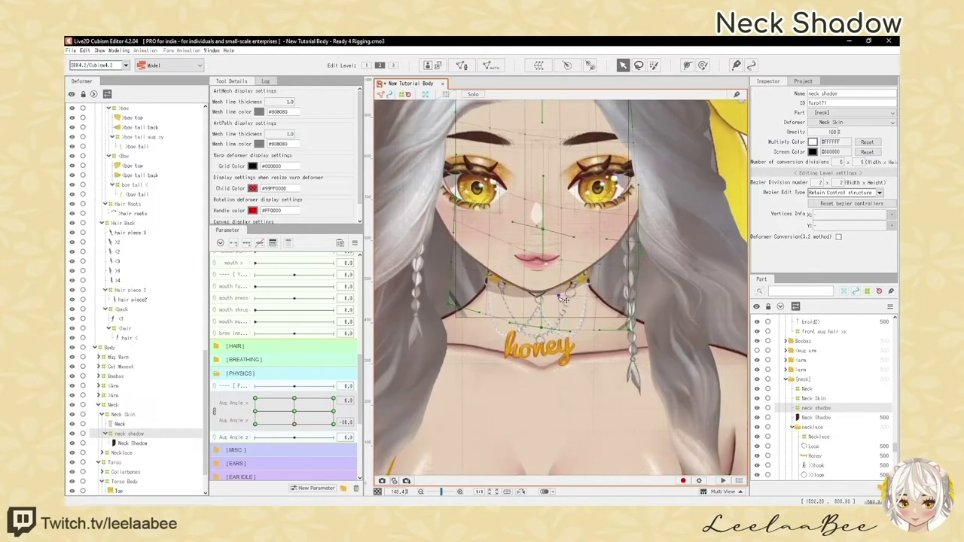
scroll(525, 329, "down", 3)
scroll(527, 317, "up", 2)
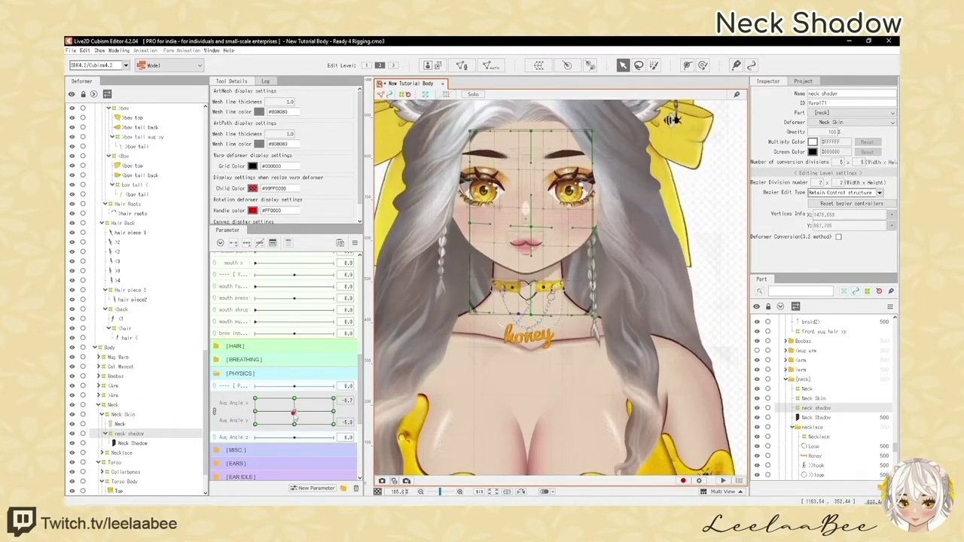
Adjust the neck shadow warp at the Aug Angle X 30, Y -30 corner form to fit under the turned chin
left_click_drag(294, 425, 334, 403)
left_click(333, 425)
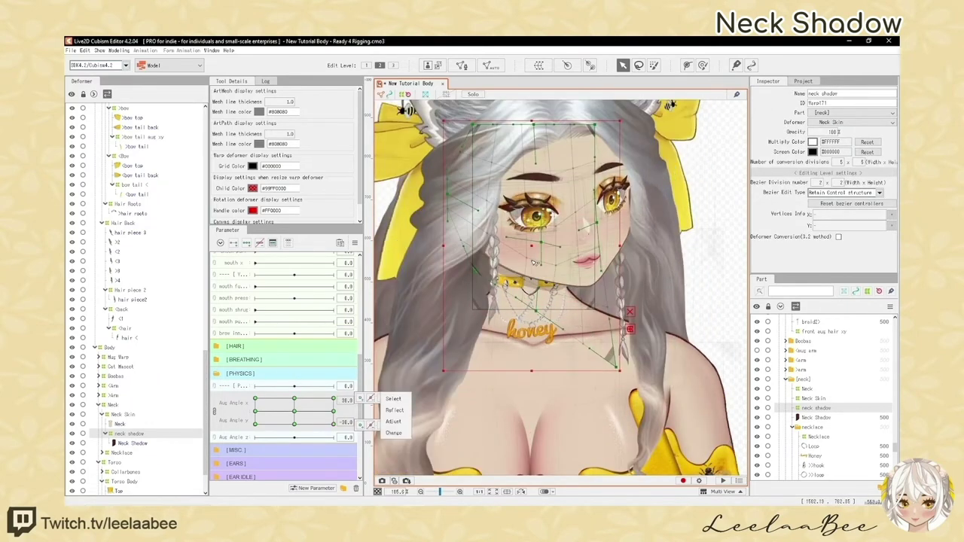
left_click_drag(531, 242, 532, 248)
scroll(530, 249, "up", 3)
scroll(534, 256, "down", 3)
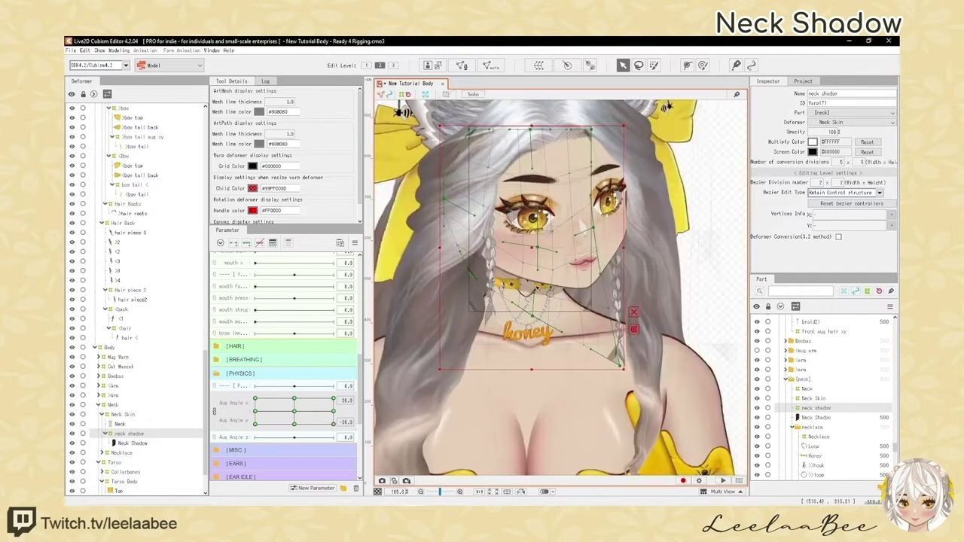
scroll(540, 267, "up", 2)
left_click_drag(657, 401, 666, 394)
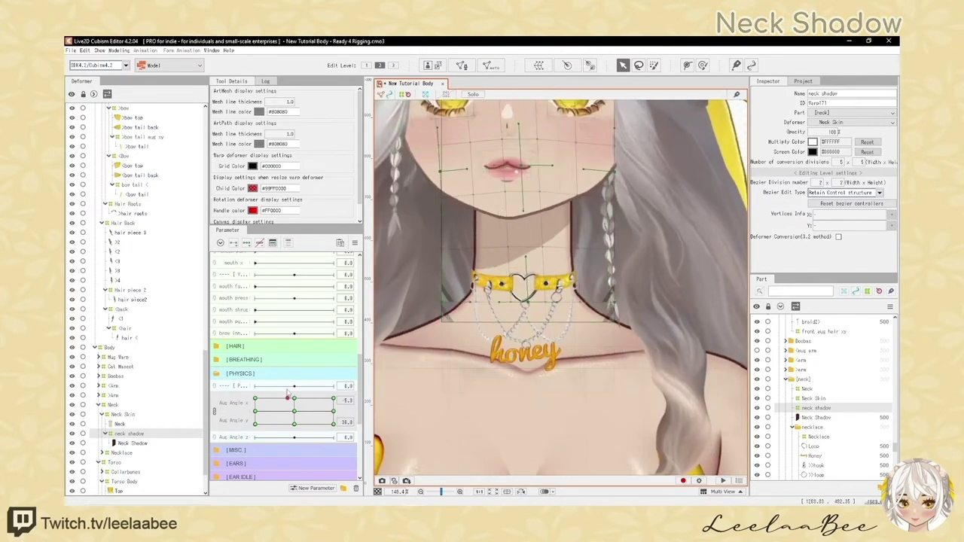
Check the neck shadow's movement across Aug Angle Y from -30 to 30
scroll(458, 330, "down", 3)
scroll(458, 330, "down", 2)
key("ctrl+t")
left_click_drag(292, 424, 296, 396)
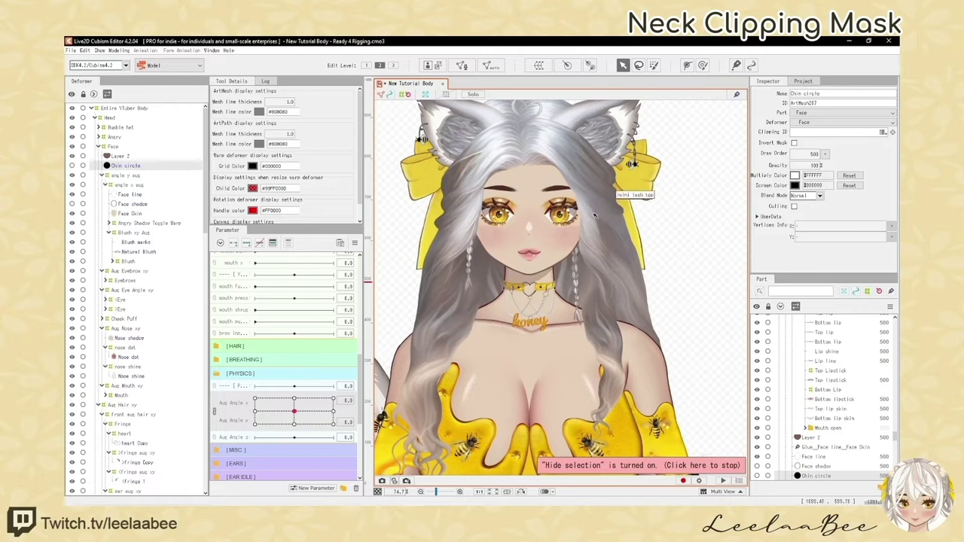
Make the hidden Chin circle art mesh visible on the model
scroll(568, 245, "down", 2)
scroll(591, 226, "up", 2)
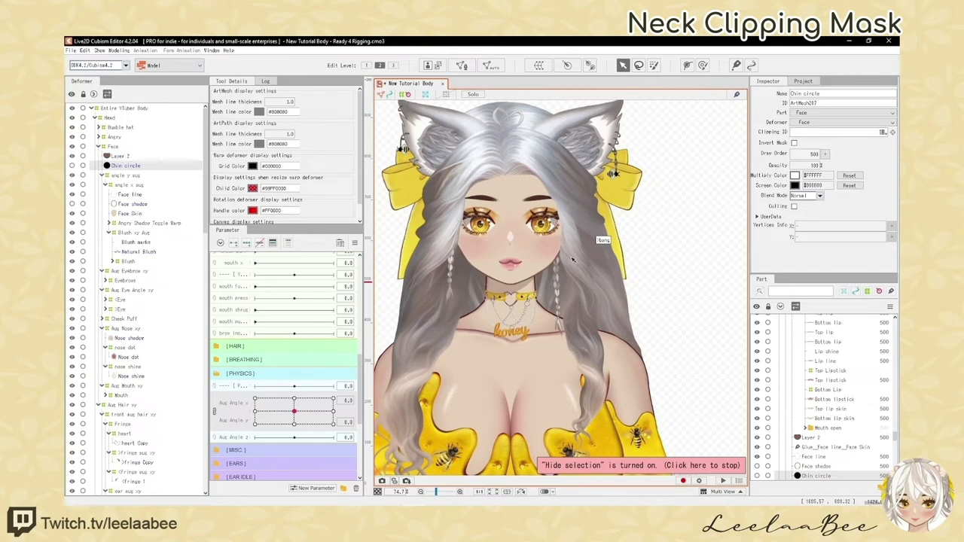
left_click_drag(572, 260, 589, 256)
left_click(72, 166)
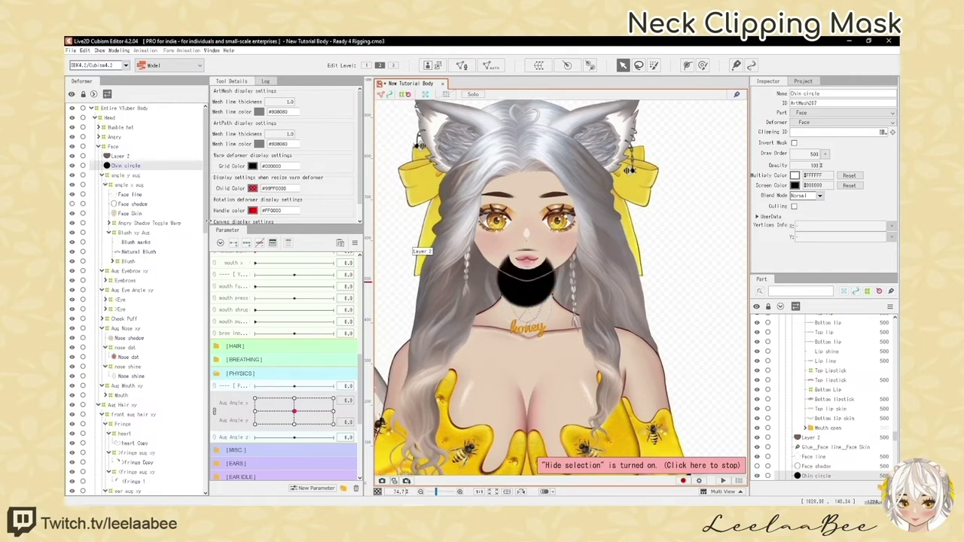
Examine how the Chin circle covers the chin and upper neck around the face line, up close and with a slight head turn
scroll(515, 273, "up", 4)
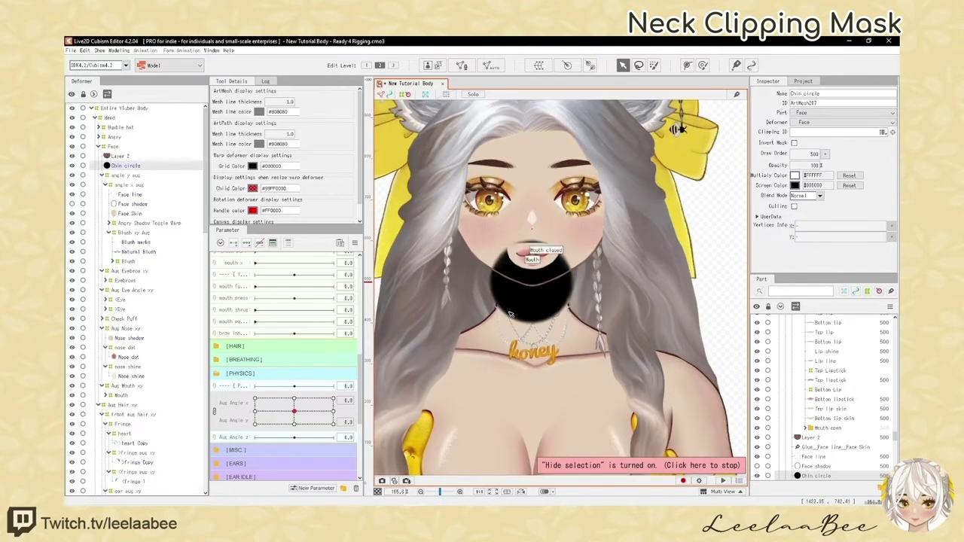
scroll(506, 273, "down", 4)
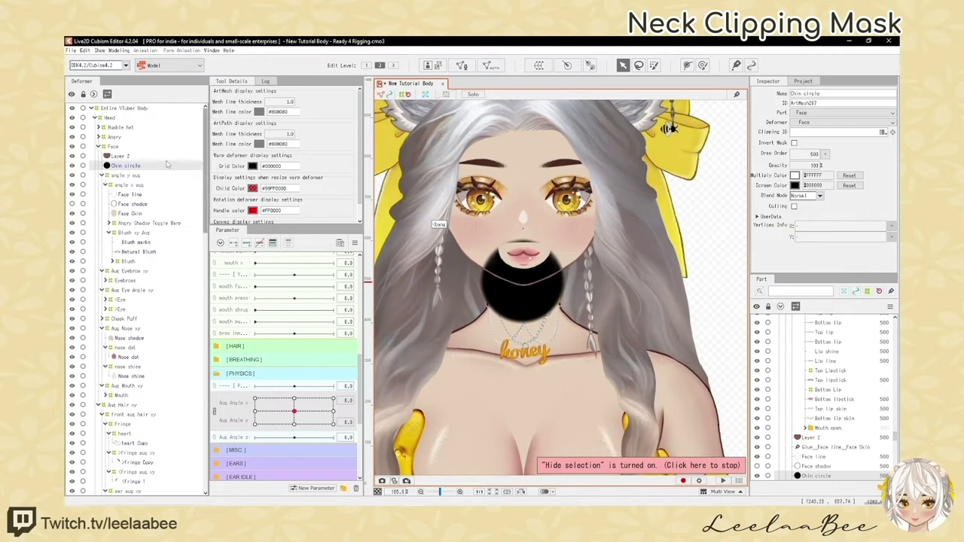
scroll(520, 282, "down", 5)
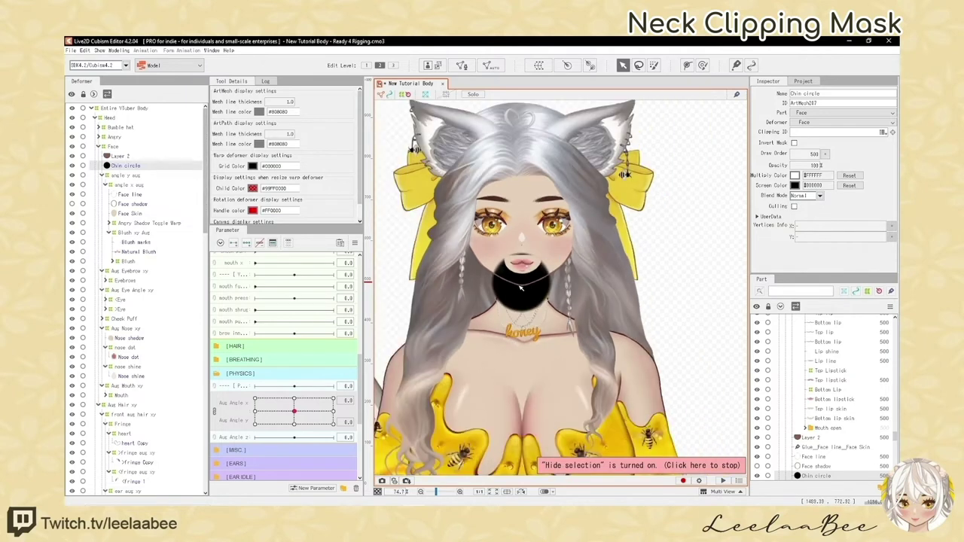
scroll(520, 282, "up", 2)
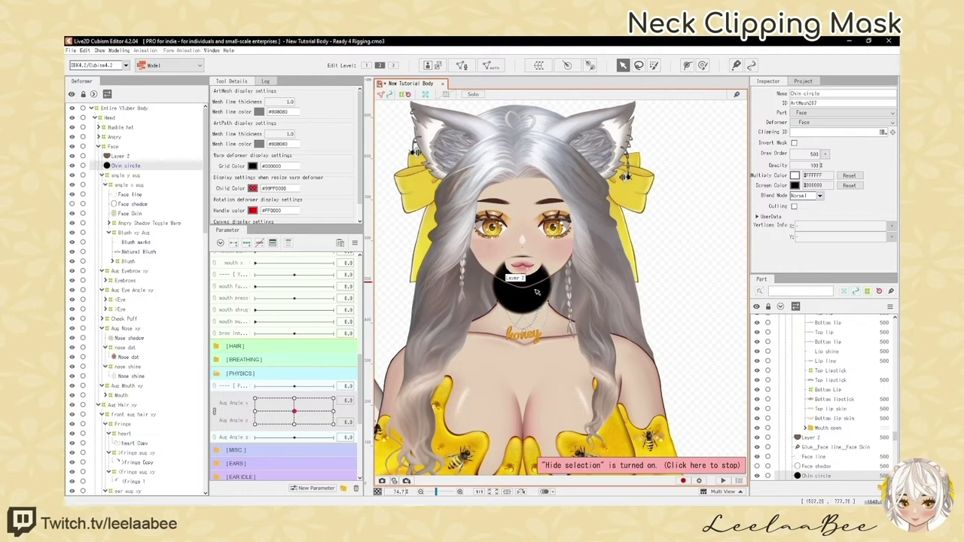
scroll(530, 299, "up", 3)
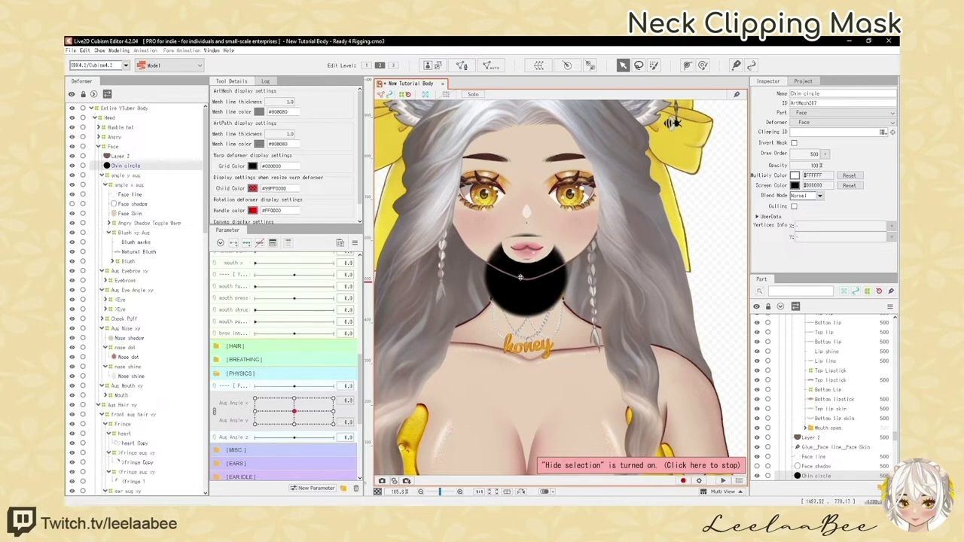
scroll(518, 274, "up", 4)
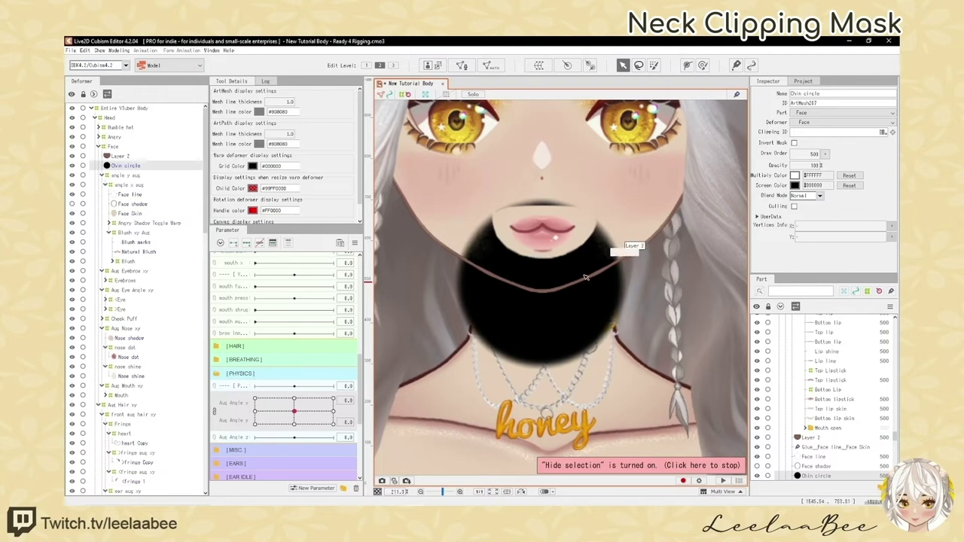
scroll(485, 265, "down", 4)
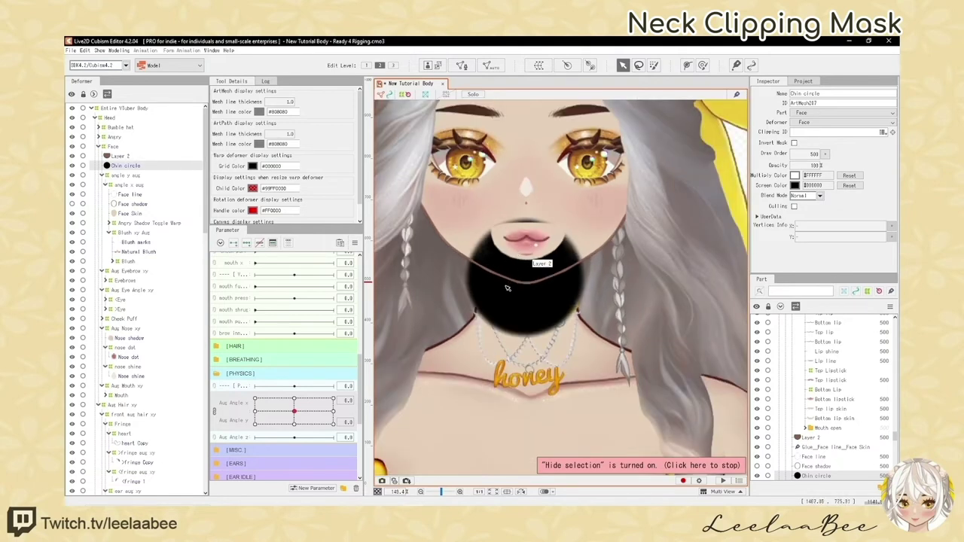
scroll(488, 275, "down", 2)
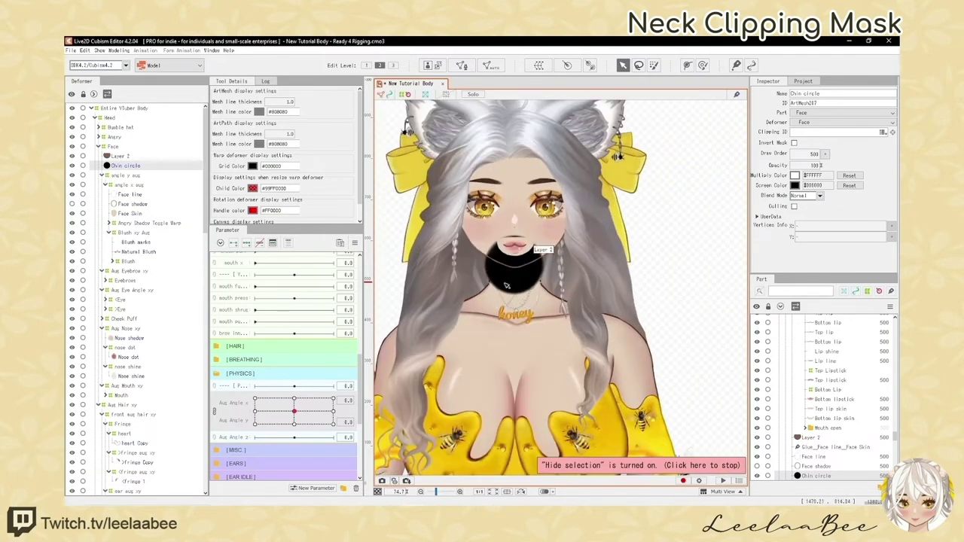
mouse_move(294, 411)
left_mouse_down()
mouse_move(304, 394)
mouse_move(287, 397)
mouse_move(306, 416)
left_mouse_up()
left_click(294, 412)
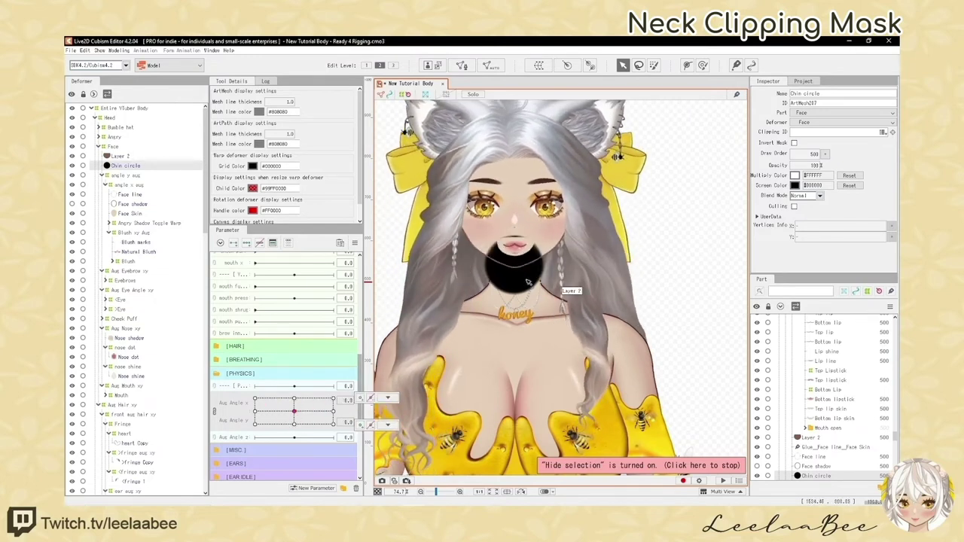
scroll(527, 281, "up", 2)
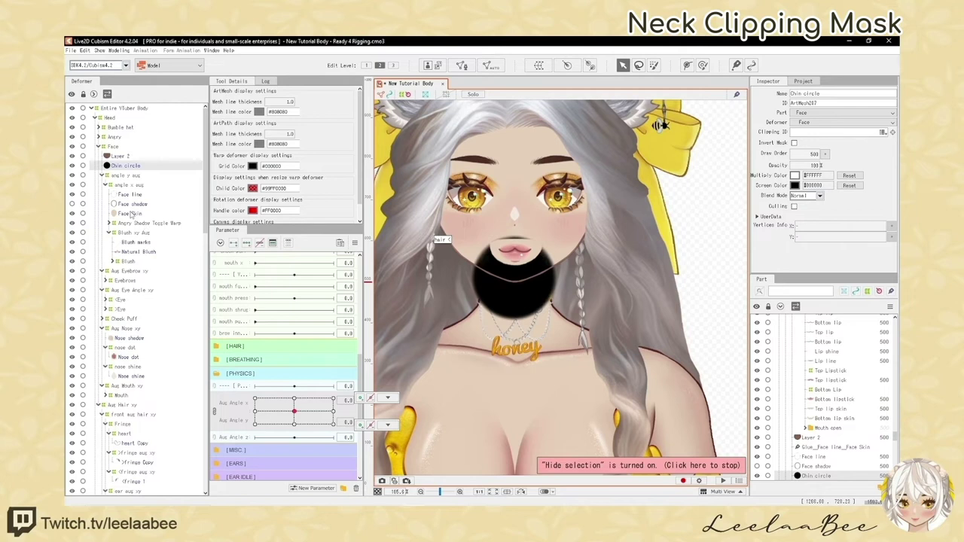
Compare the Face line and Face Skin art meshes with the Chin circle, then reselect the Chin circle and examine it at the chin
left_click(130, 213)
left_click(130, 195)
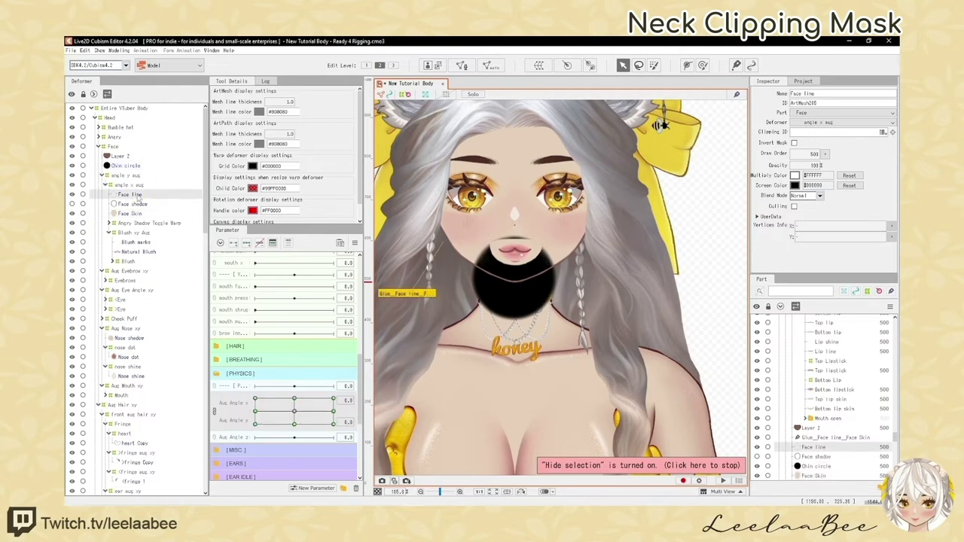
left_click(128, 214)
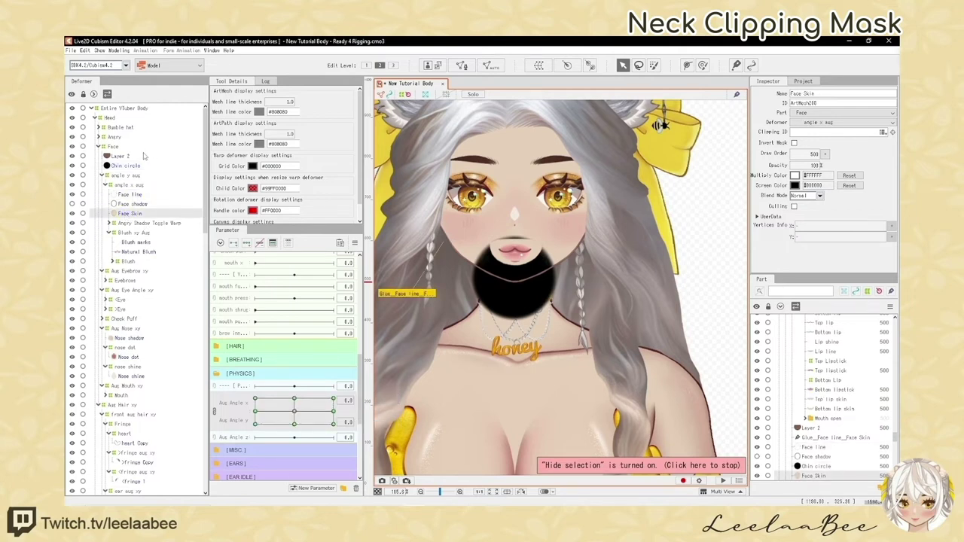
left_click(127, 166)
scroll(520, 324, "up", 3)
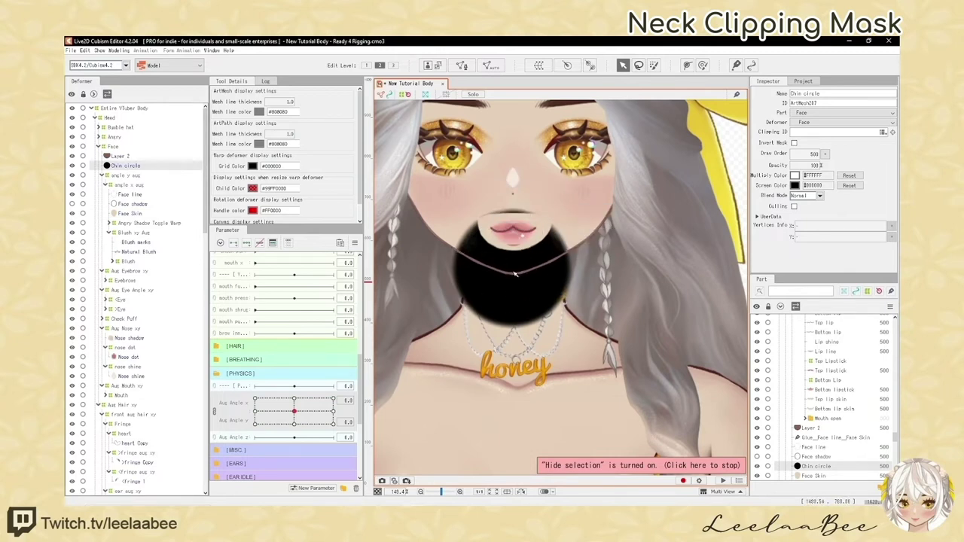
Move the Chin circle above Layer 2 and the Face line in the Face part's layer order
scroll(515, 267, "down", 3)
scroll(515, 267, "up", 1)
scroll(824, 436, "down", 1)
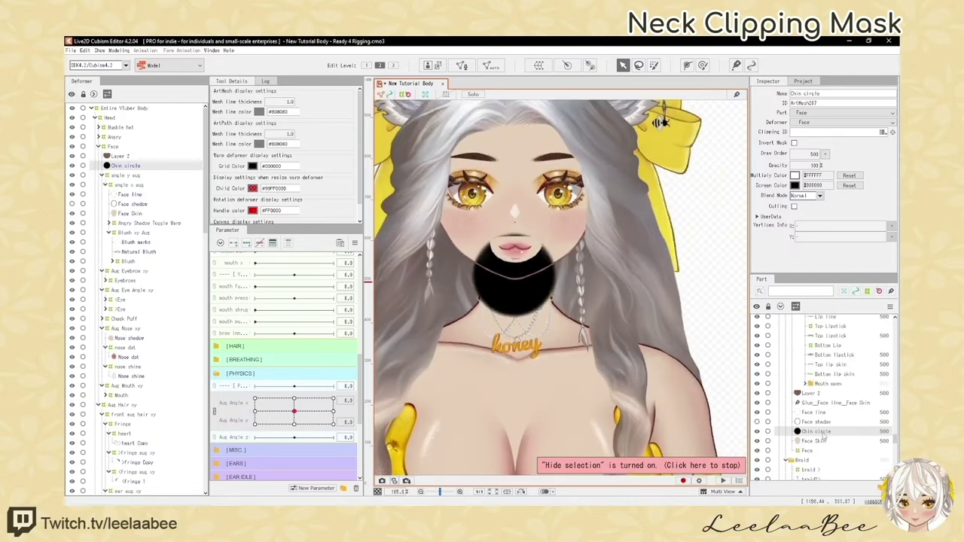
left_click_drag(816, 433, 825, 394)
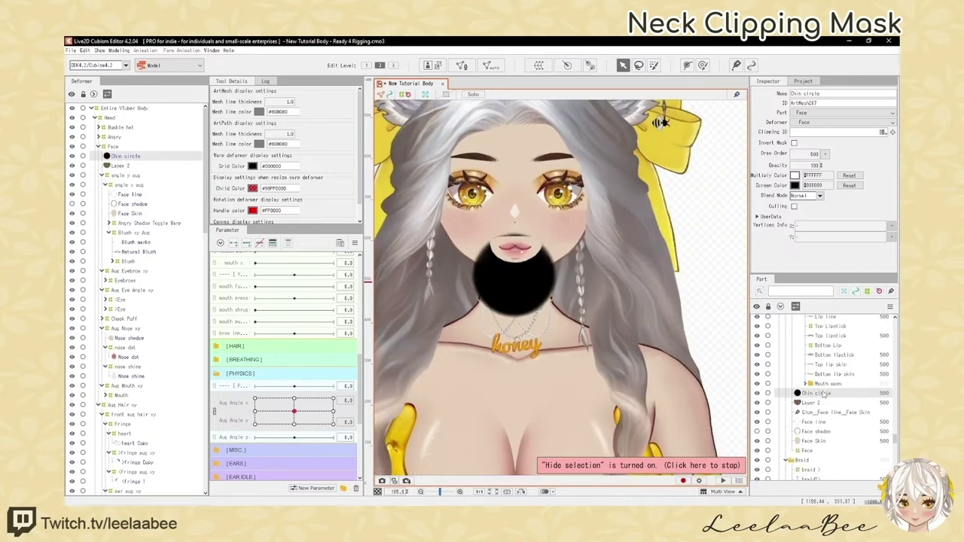
scroll(482, 264, "up", 1)
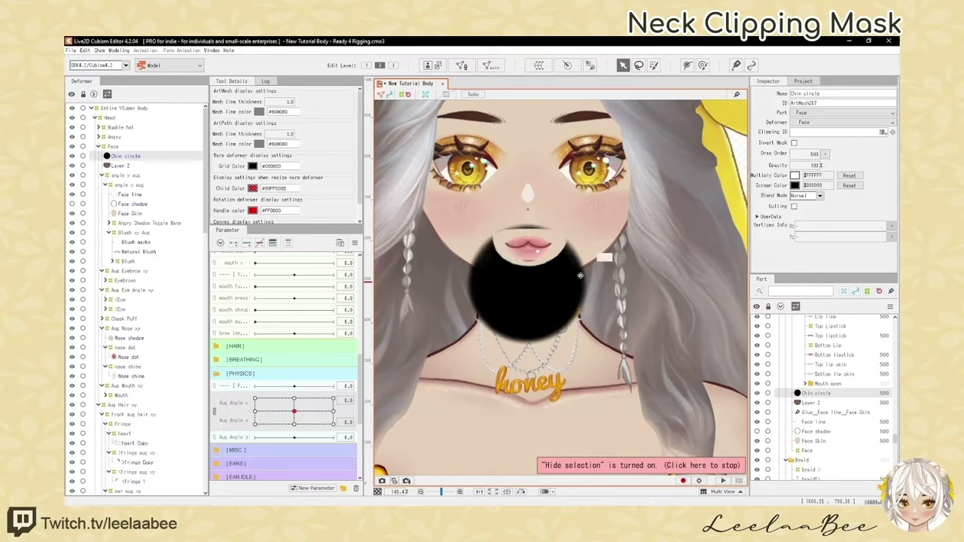
scroll(527, 294, "down", 1)
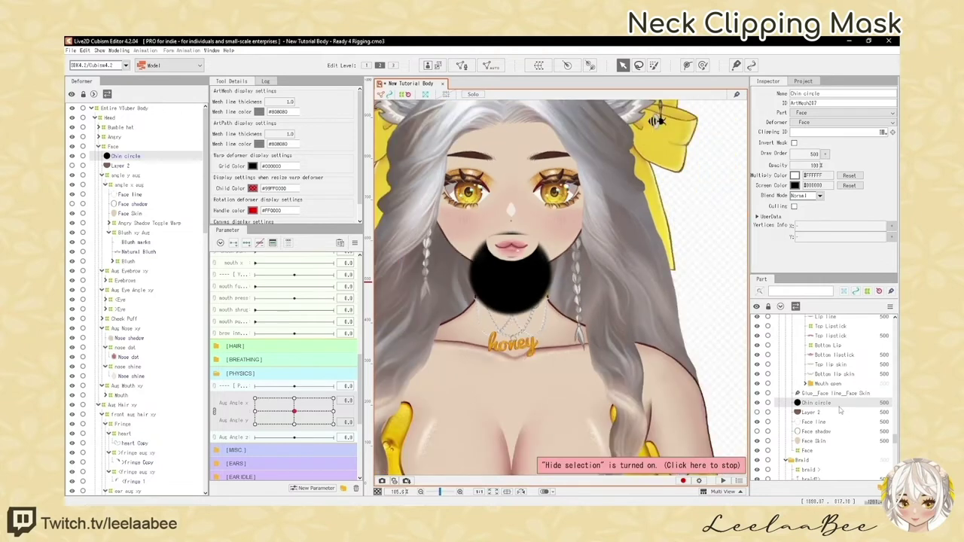
Generate an automatic mesh for the Chin circle with the Deformation (Heavy) preset and reveal its mesh
left_click(491, 67)
left_click(482, 235)
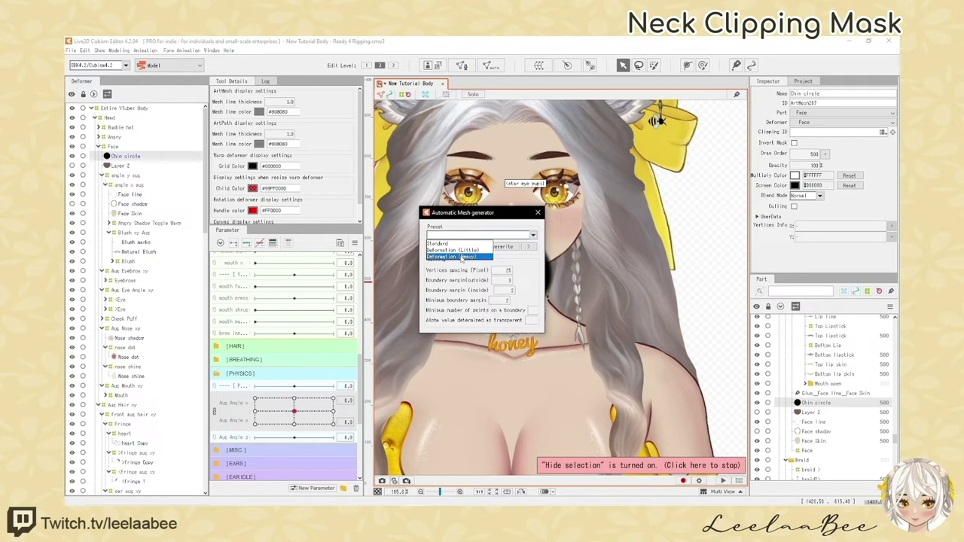
left_click(462, 257)
left_click(538, 213)
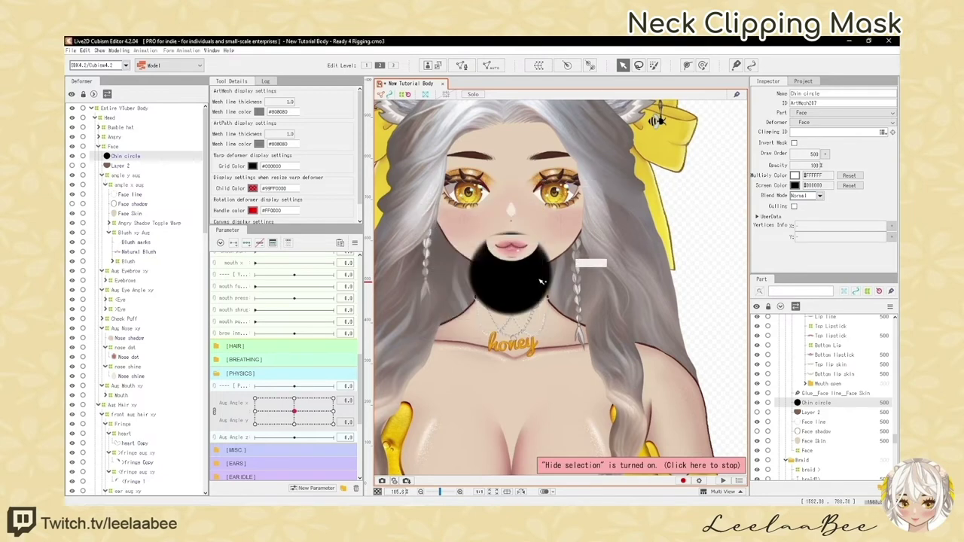
key("h")
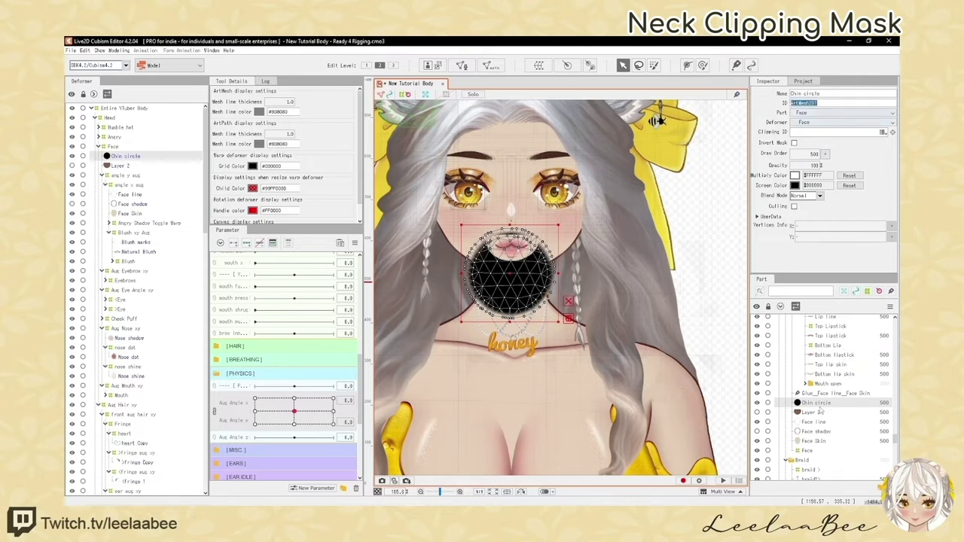
Set the Face line's clipping ID to the Chin circle's ID, ArtMesh207, with the mask inverted
key("ctrl+c")
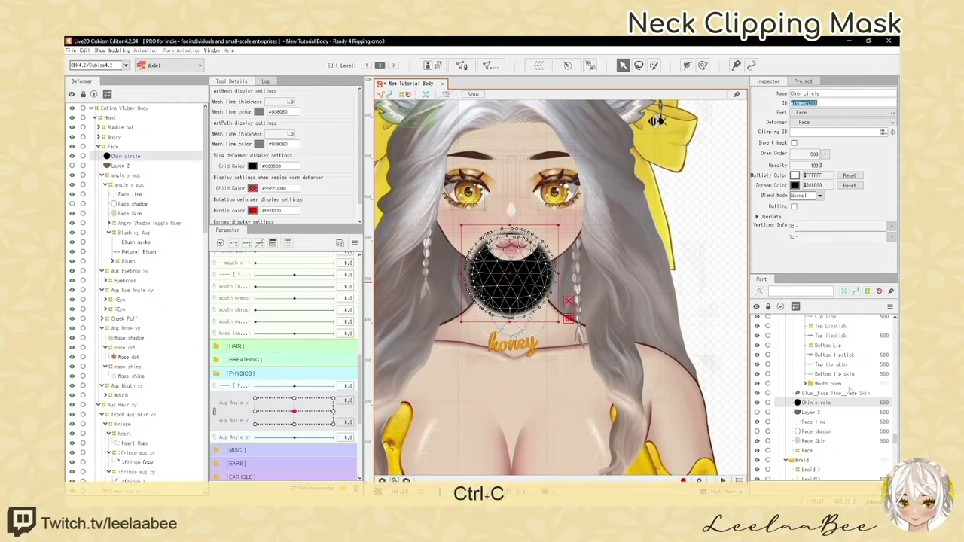
left_click(815, 422)
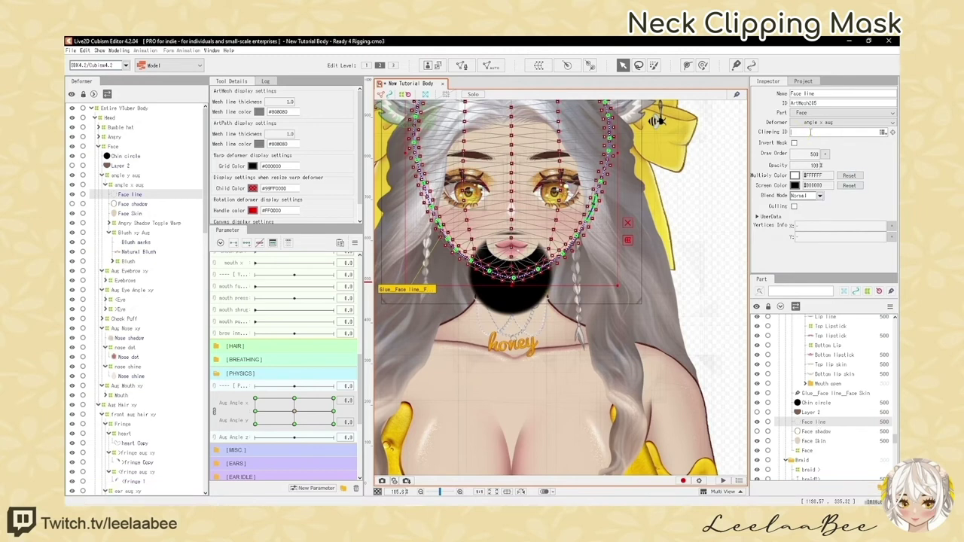
key("ctrl+v")
key("Return")
key("h")
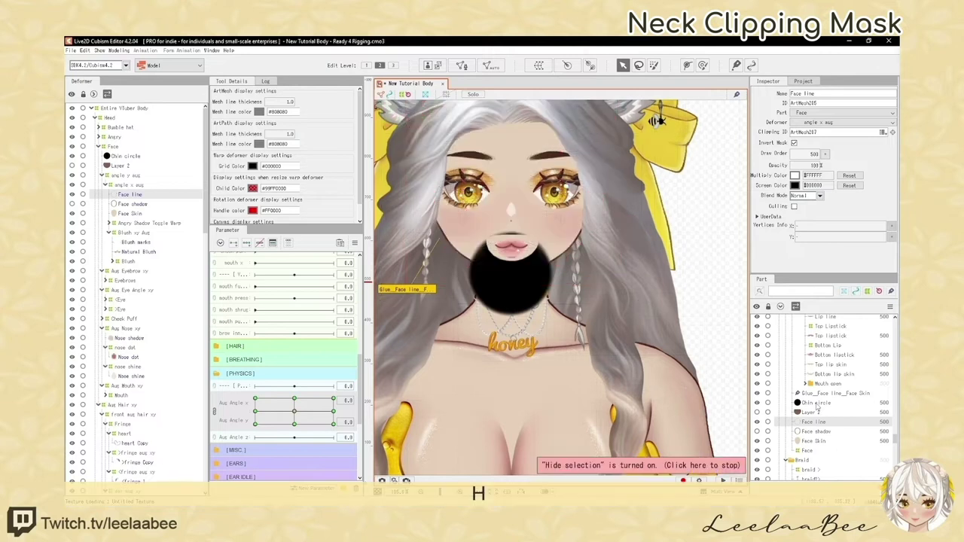
Set the Chin circle's opacity to 0%
left_click(817, 404)
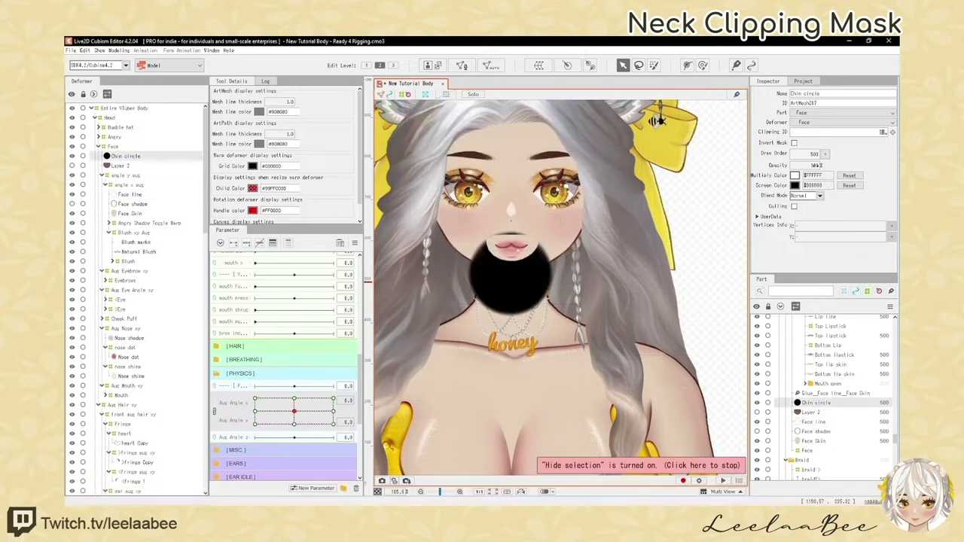
left_click_drag(818, 165, 700, 167)
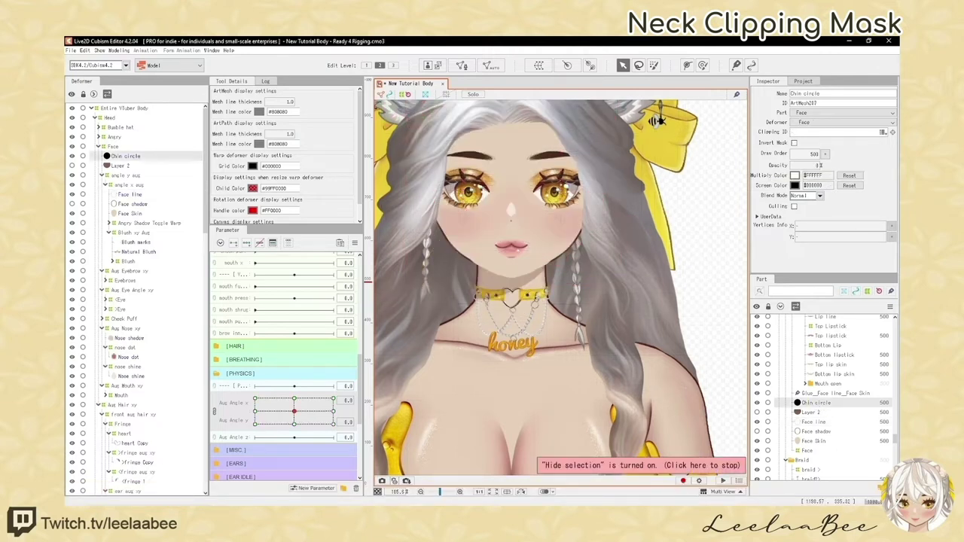
scroll(460, 264, "up", 3)
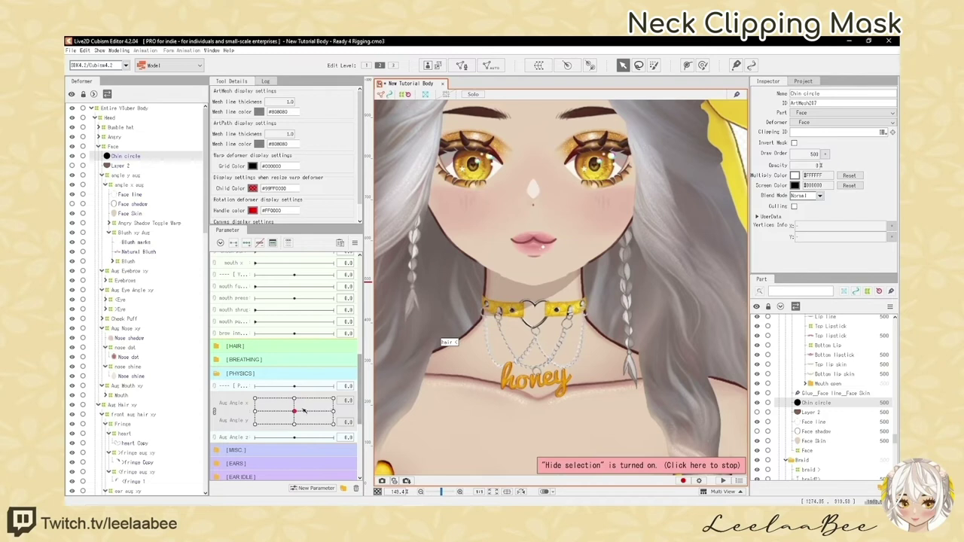
left_click(595, 268)
left_click_drag(527, 280, 569, 258)
key("ctrl+z")
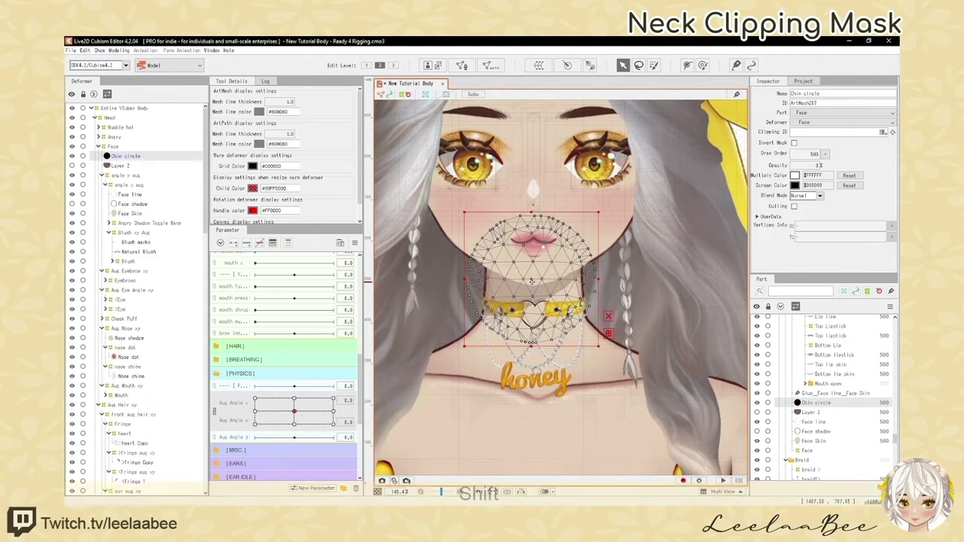
Move the Chin circle straight up over the mouth and nose until its lower edge meets the chin, and check the chin line
left_click_drag(532, 279, 541, 226)
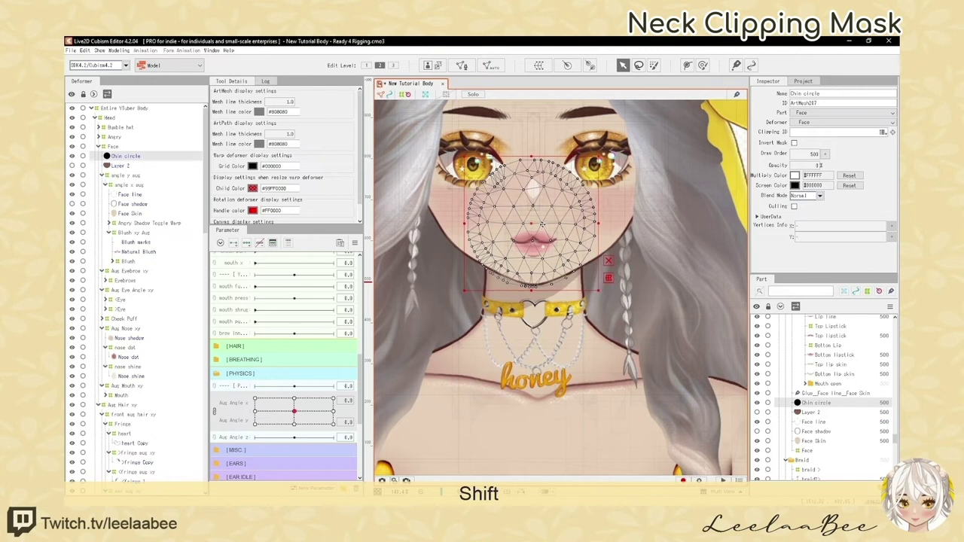
scroll(527, 292, "down", 3)
scroll(525, 293, "up", 1)
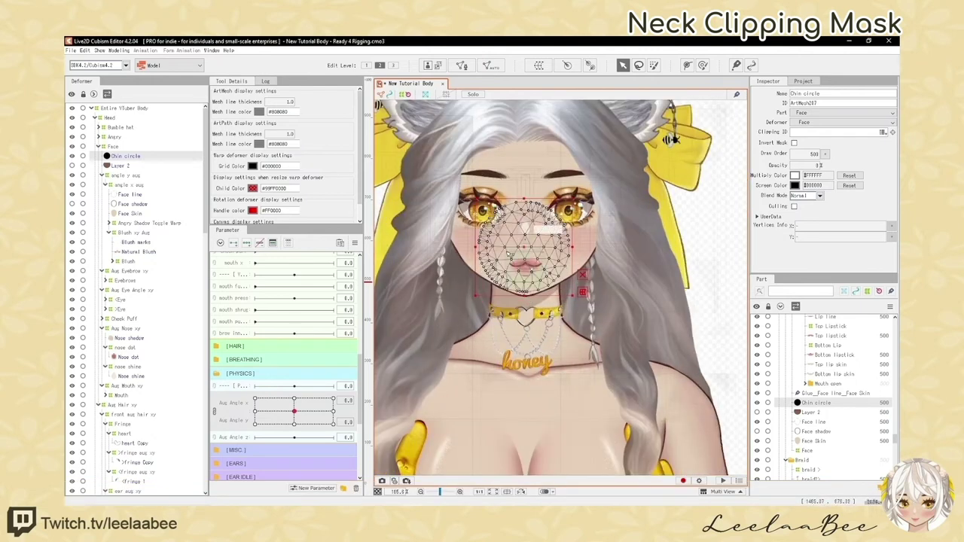
key("h")
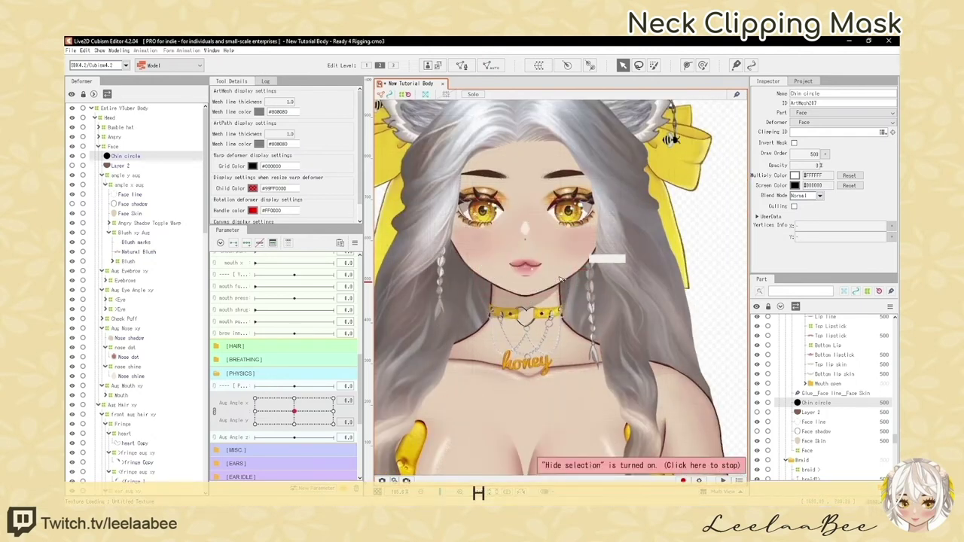
scroll(485, 300, "down", 1)
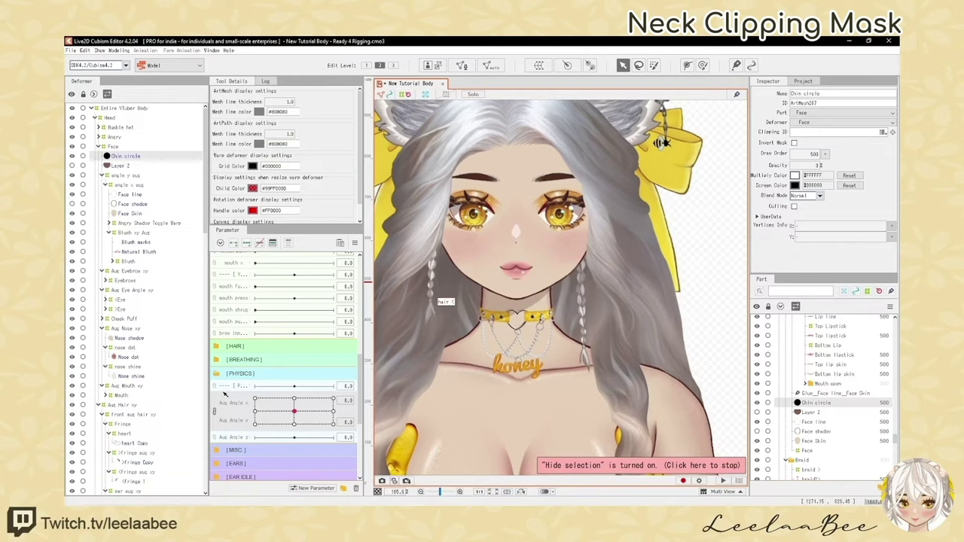
Unlink Aug Angle X and Y, set Aug Angle Y to 30, and hide the selection display
left_click(214, 413)
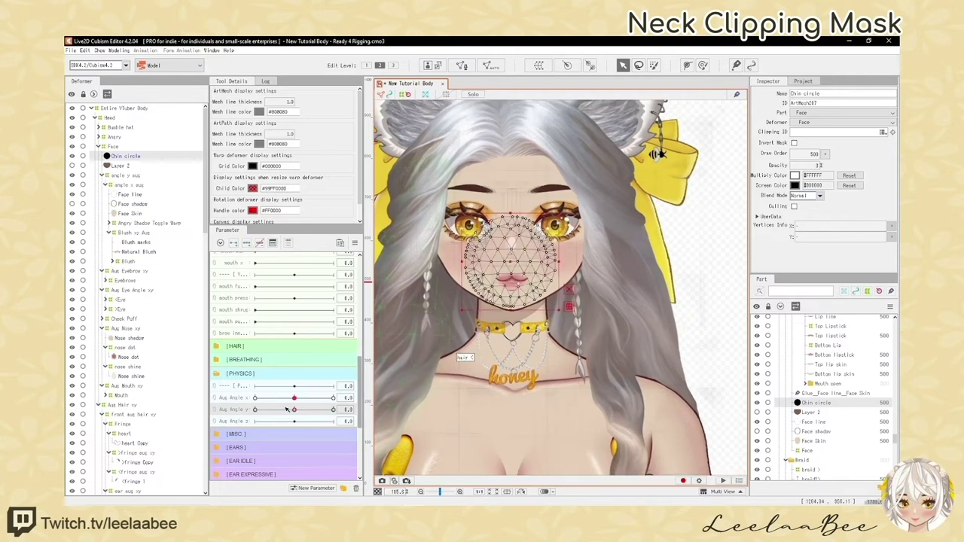
left_click_drag(294, 413, 346, 407)
key("h")
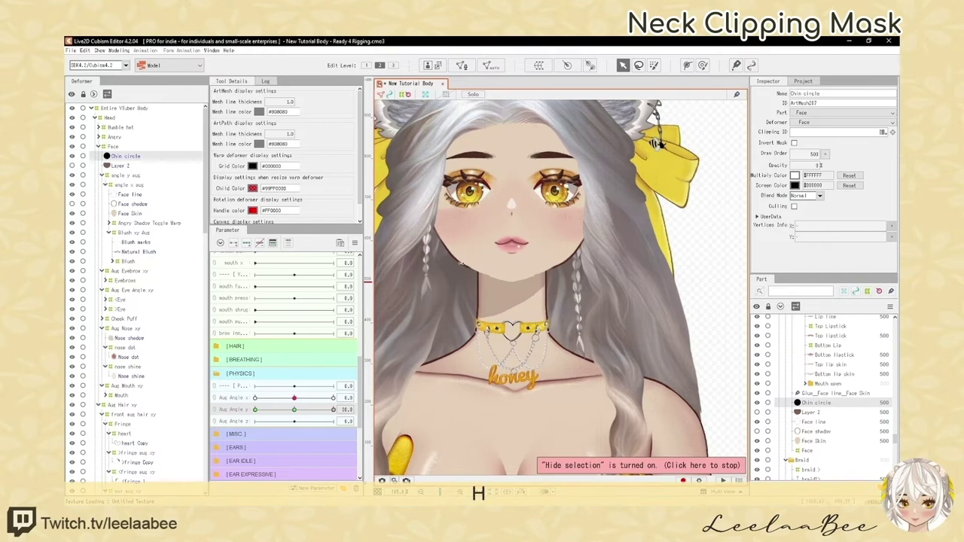
Examine the masked face line along the chin and neck at Aug Angle Y 30, close up and from farther away
scroll(559, 267, "up", 2)
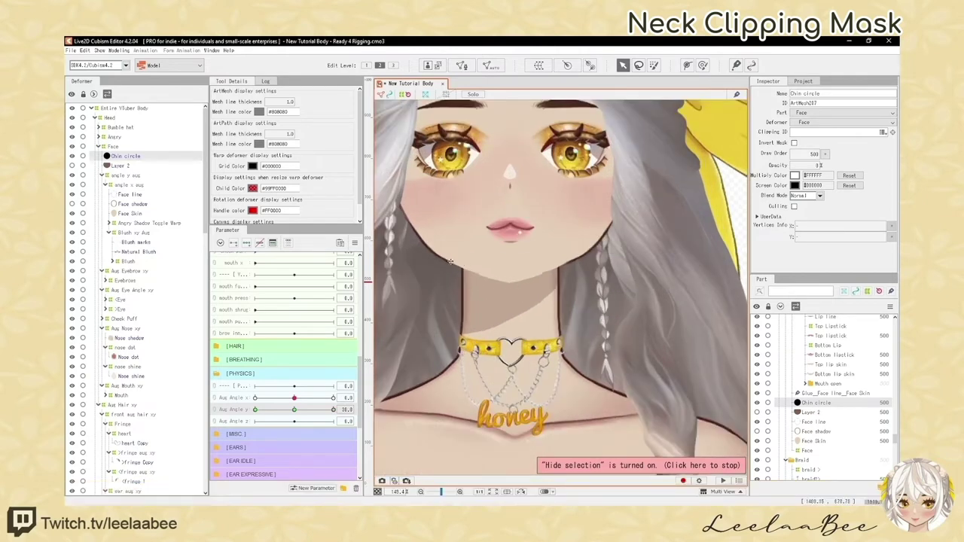
scroll(505, 280, "up", 1)
scroll(497, 281, "down", 2)
scroll(490, 264, "up", 1)
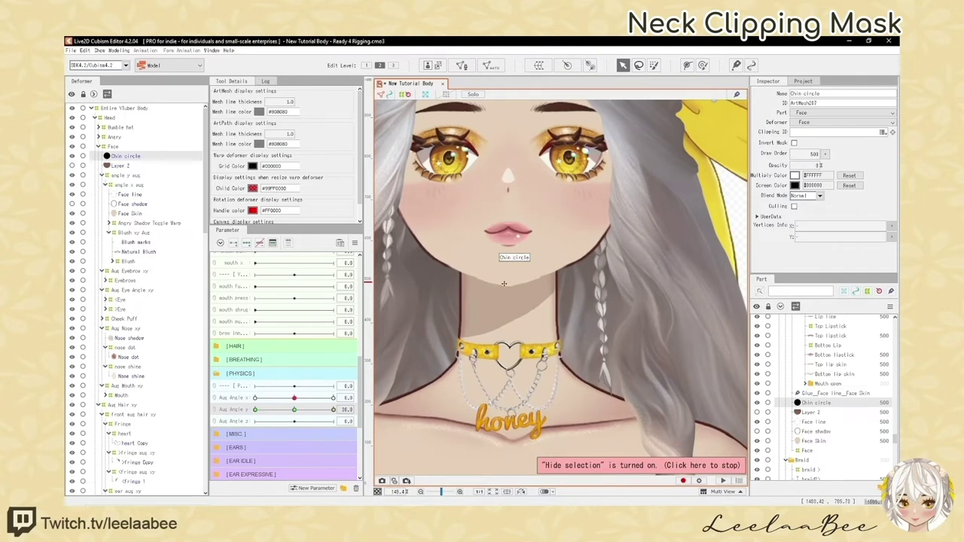
scroll(504, 283, "up", 3)
scroll(641, 252, "down", 4)
scroll(540, 288, "up", 2)
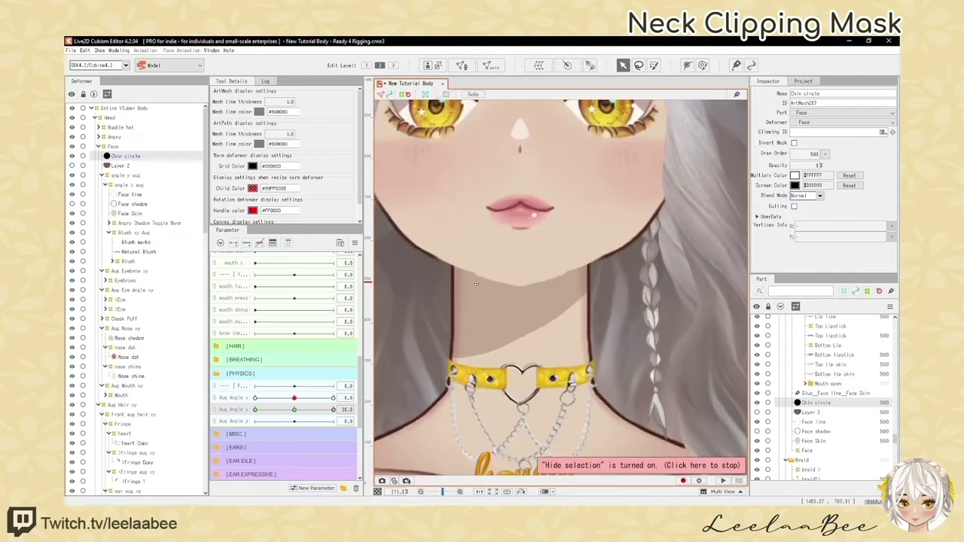
scroll(516, 282, "down", 2)
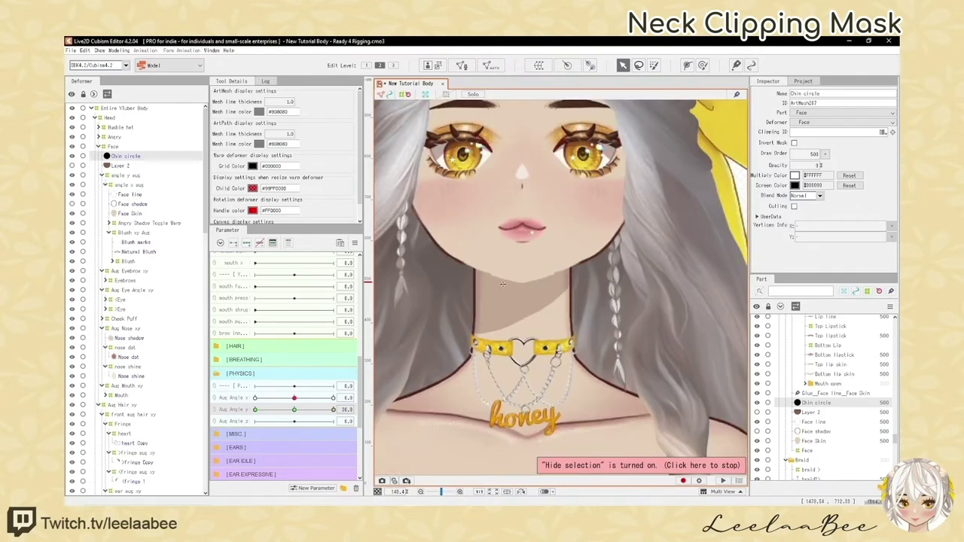
scroll(504, 284, "down", 2)
scroll(554, 287, "up", 2)
scroll(503, 290, "down", 2)
scroll(541, 281, "up", 2)
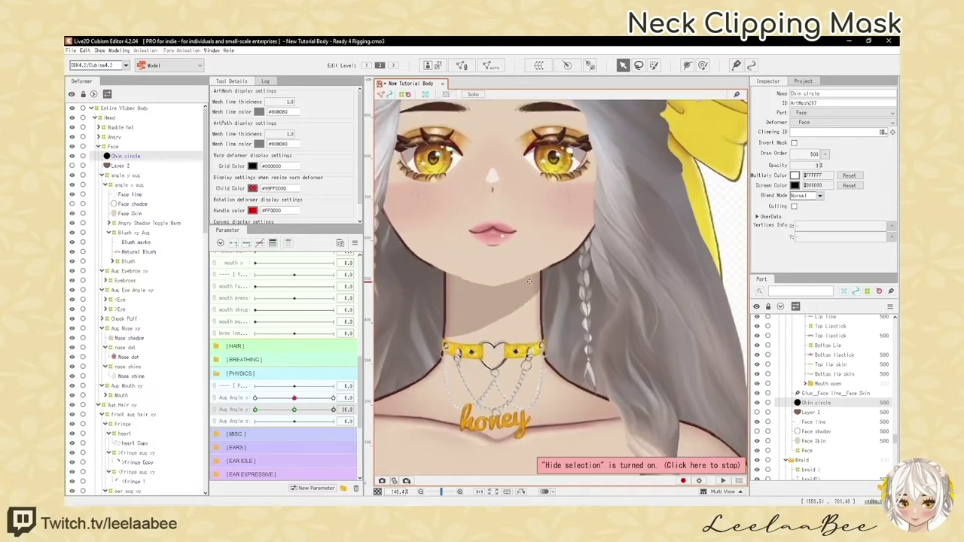
Using the Deform brush at about 178 px, push the Chin circle's right edge inward near the jaw at Aug Angle Y 30
left_click(703, 66)
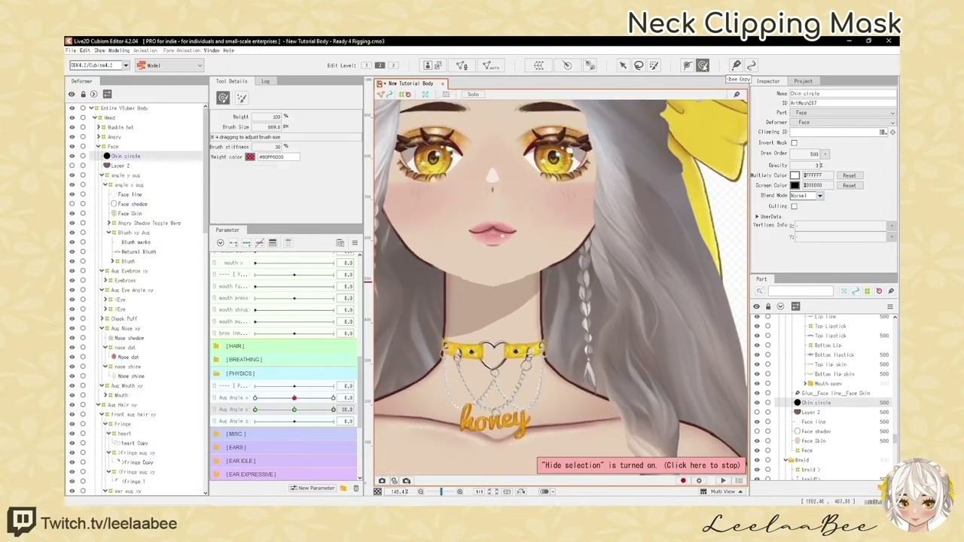
key("h")
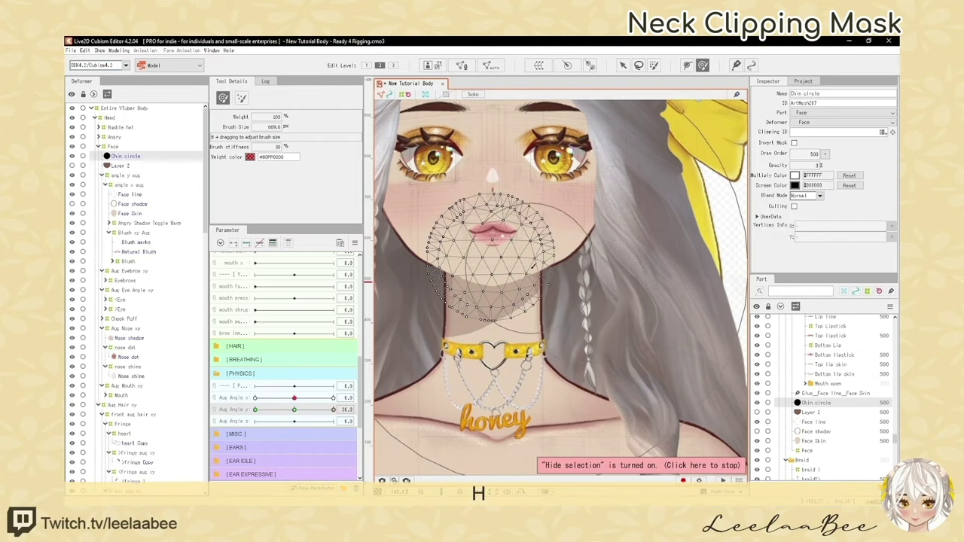
scroll(530, 271, "down", 2)
key("b")
left_click_drag(550, 281, 403, 282)
scroll(484, 262, "up", 3)
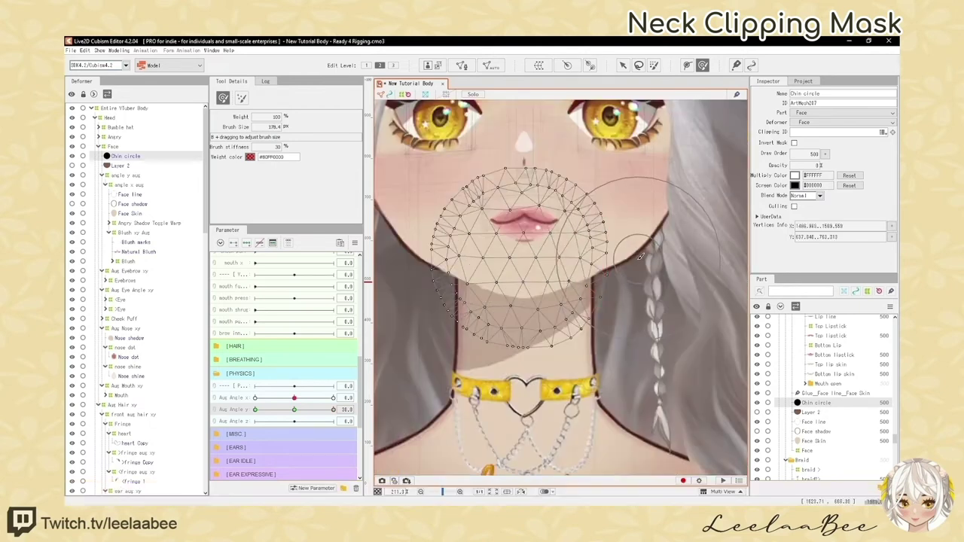
left_click_drag(642, 263, 628, 259)
key("h")
scroll(574, 287, "down", 3)
scroll(575, 286, "up", 3)
key("h")
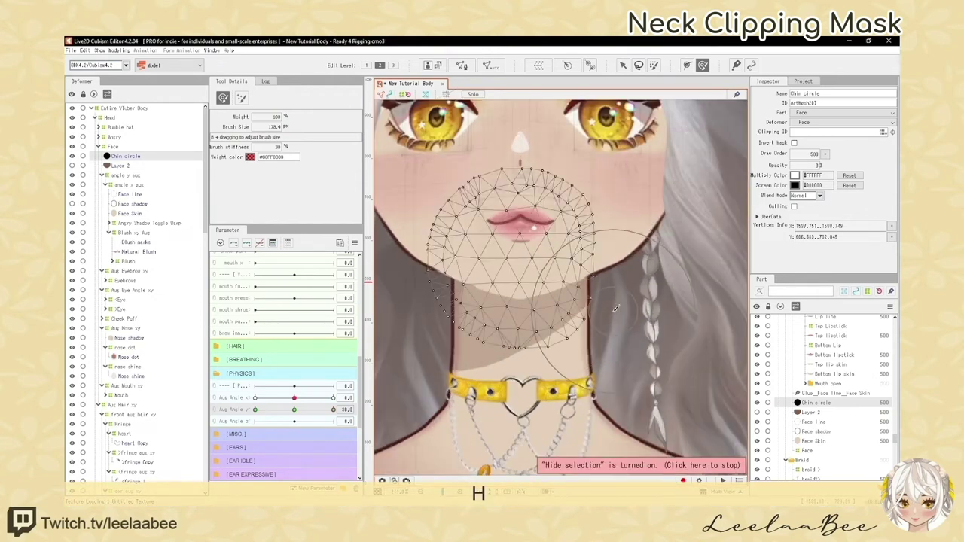
Refine the Chin circle's lower right edge where the jaw meets the neck, checking the visible face line between brush strokes
left_click_drag(618, 302, 612, 300)
left_click_drag(627, 263, 614, 291)
key("h")
scroll(611, 305, "down", 3)
scroll(614, 305, "up", 3)
key("h")
key("h")
scroll(617, 298, "down", 3)
scroll(611, 310, "up", 3)
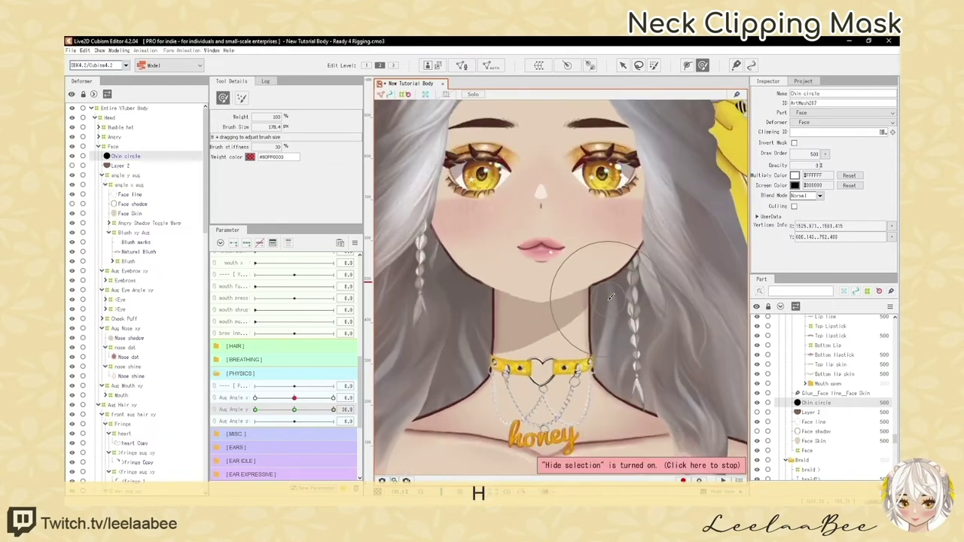
key("h")
left_click_drag(380, 301, 428, 306)
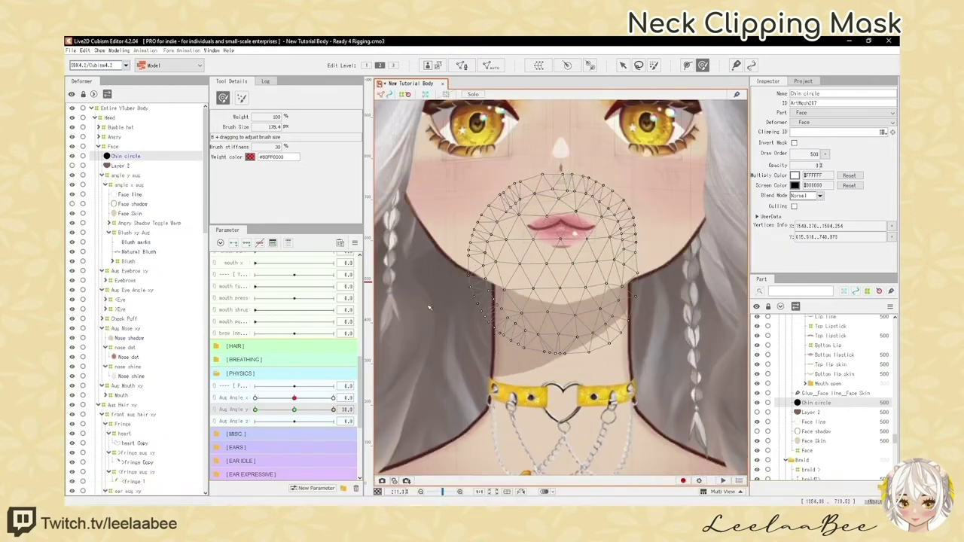
Reshape the edge of the Chin circle along the jaw with the deform brush at Aug Angle Y 30, checking it with the selection hidden
key("h")
key("h")
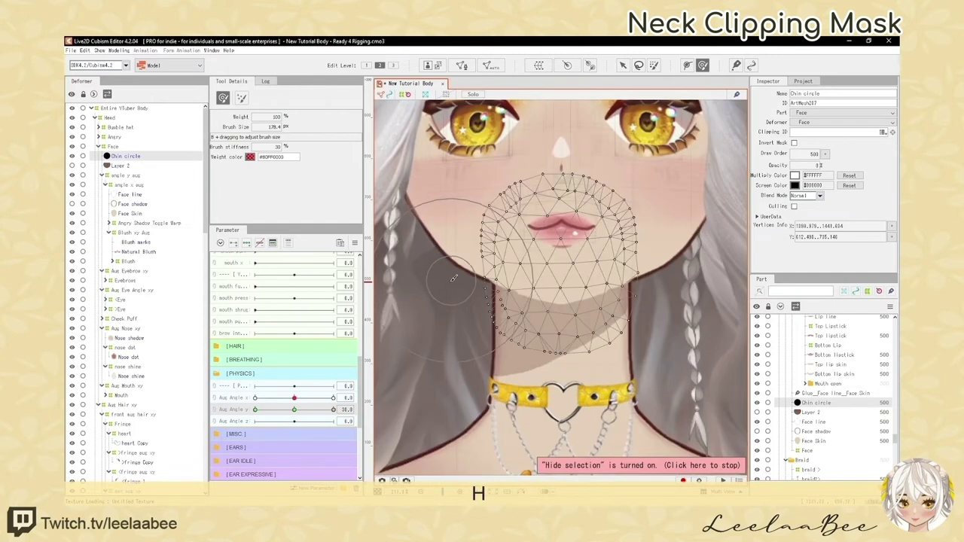
key("h")
scroll(453, 280, "down", 3)
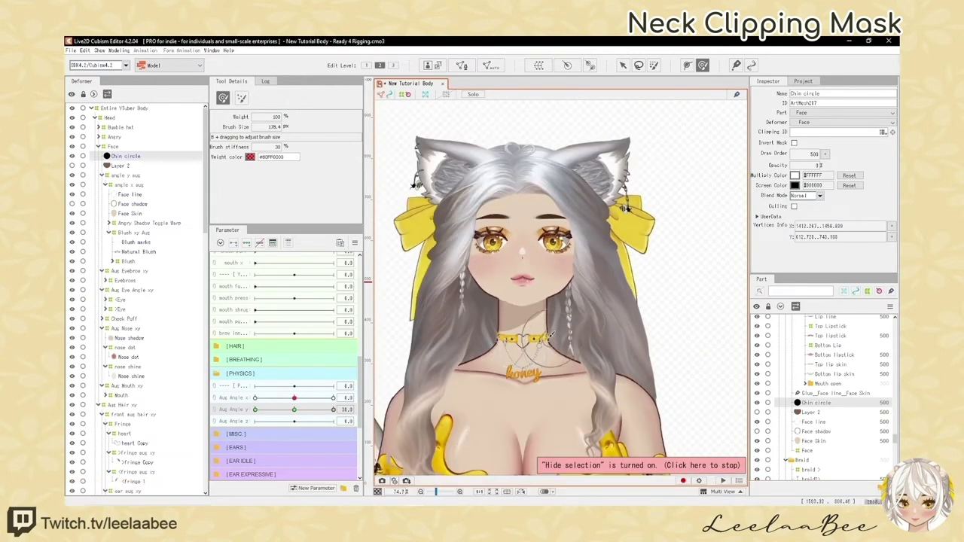
scroll(522, 354, "up", 2)
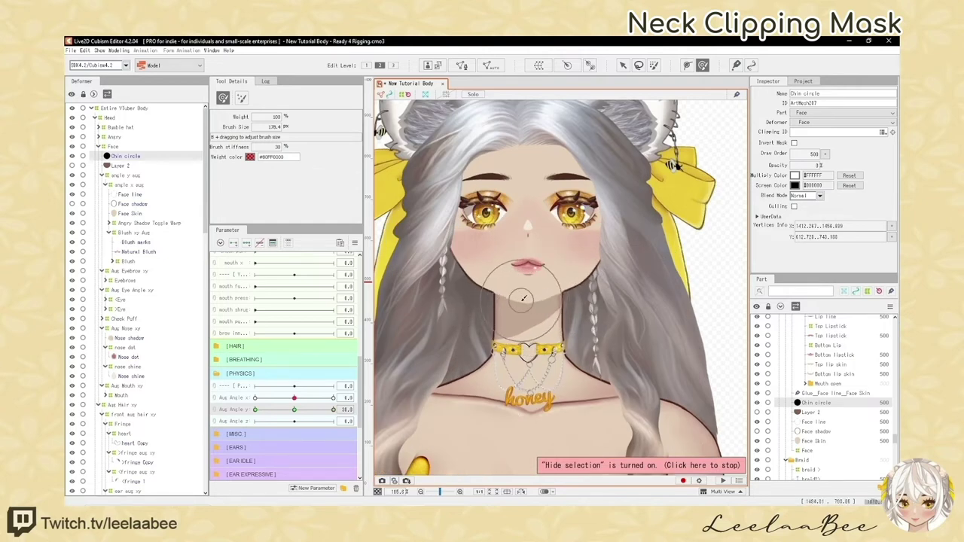
scroll(522, 299, "up", 2)
Set Aug Angle Y to 0 and refine the Chin circle's fit inside the jawline
left_click_drag(332, 409, 295, 410)
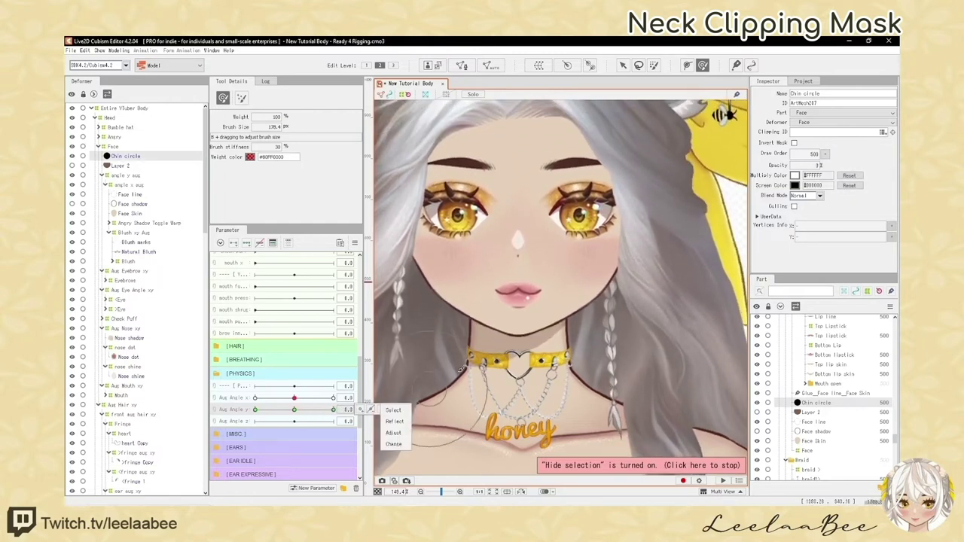
key("h")
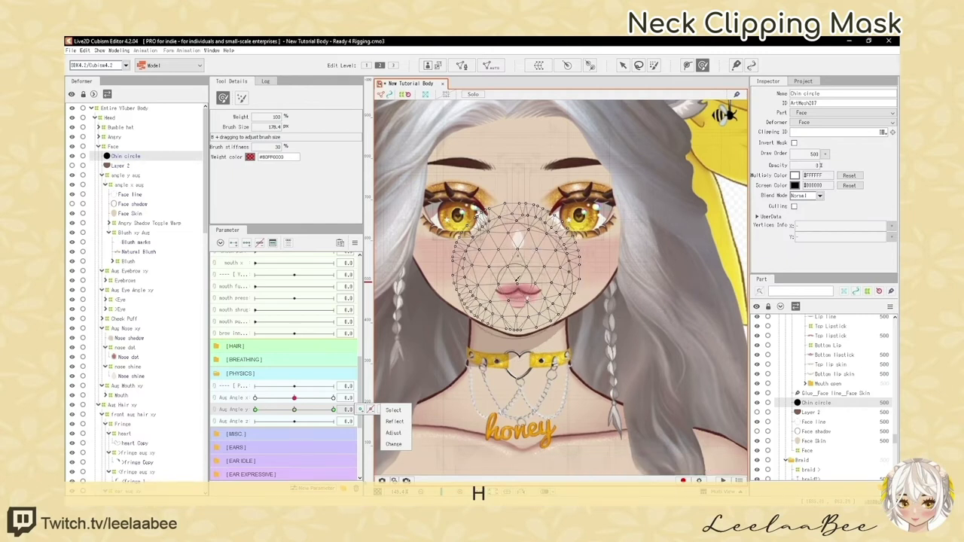
left_click(624, 65)
key("h")
key("h")
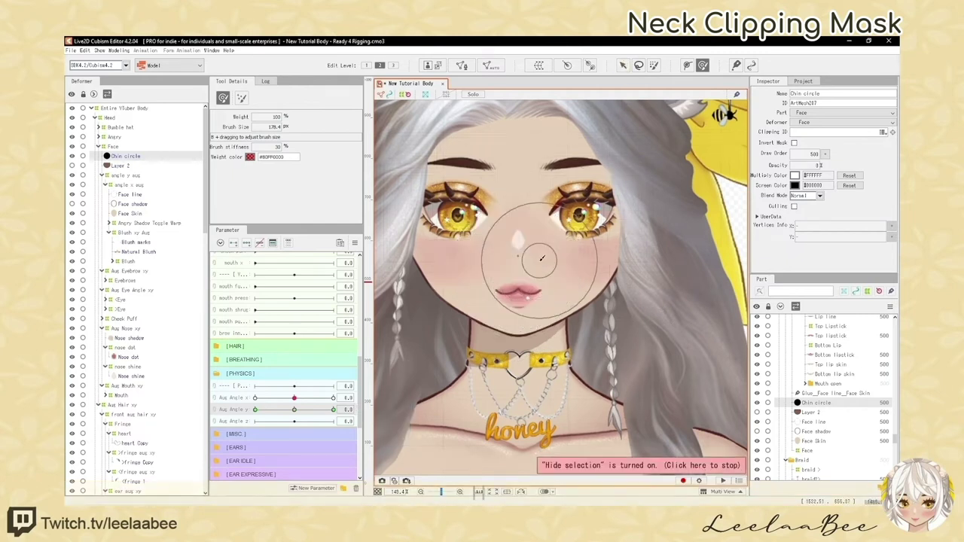
left_click(114, 147)
left_click(119, 156)
scroll(524, 280, "down", 2)
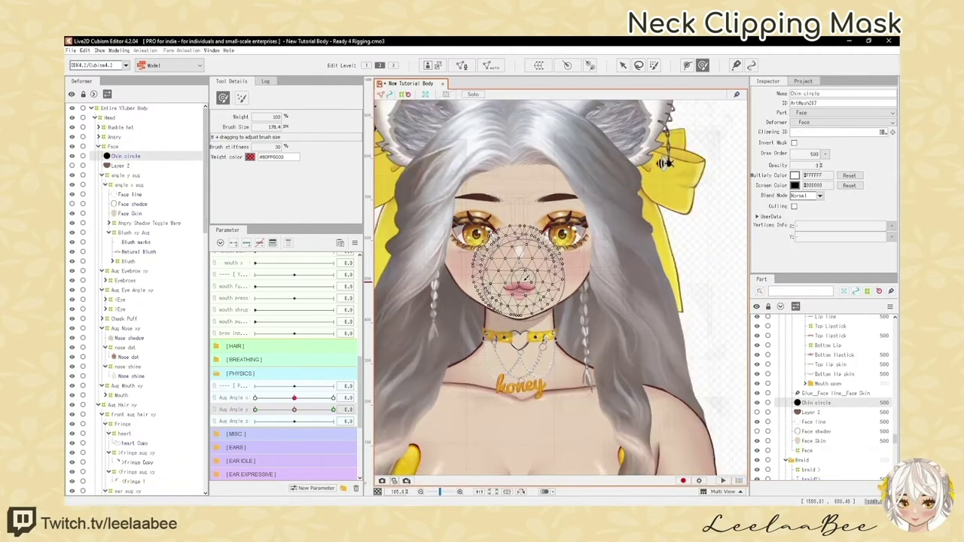
scroll(527, 278, "up", 2)
left_click(702, 66)
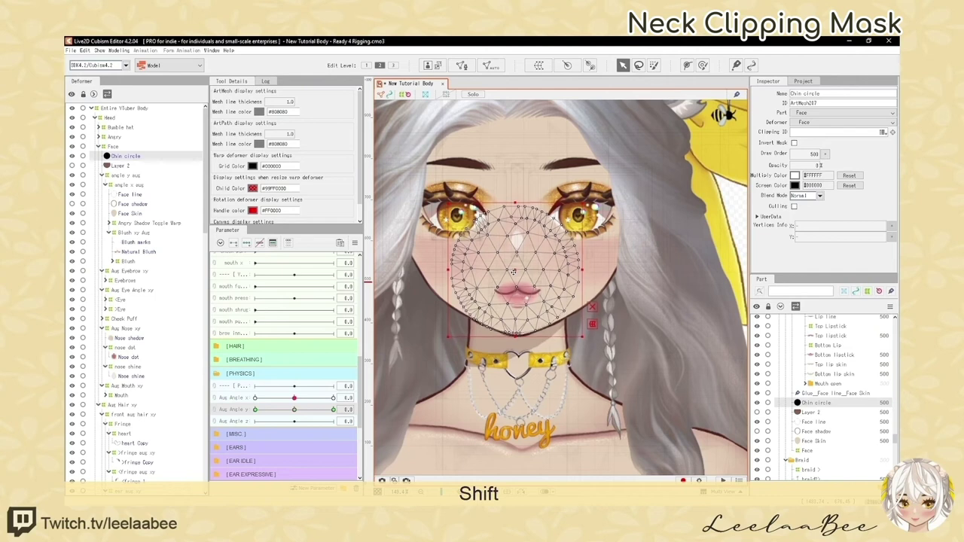
key("ctrl+t")
Set Aug Angle Y and Aug Angle X to 30 and brush the Chin circle's edge toward the corner between chin and neck
left_click_drag(295, 412, 341, 412)
scroll(487, 304, "down", 4)
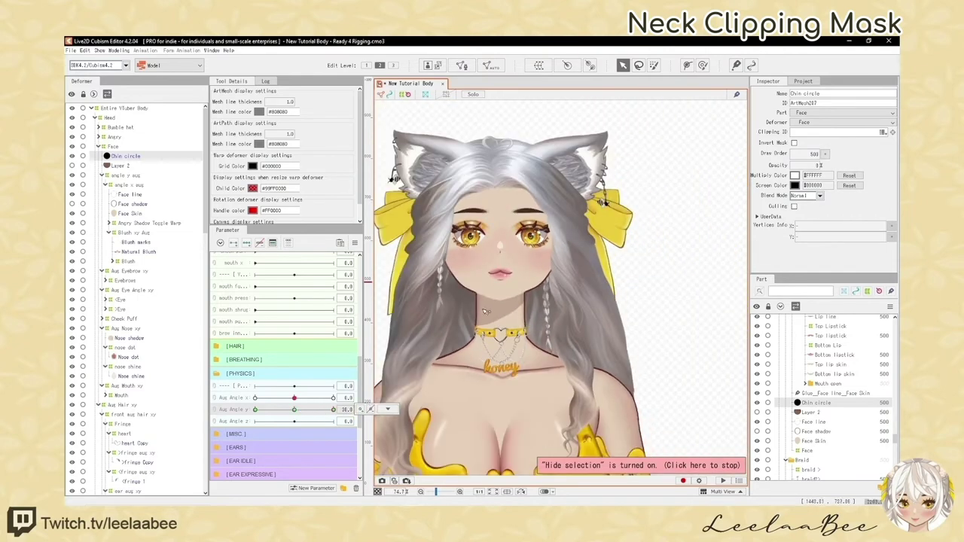
scroll(489, 299, "up", 2)
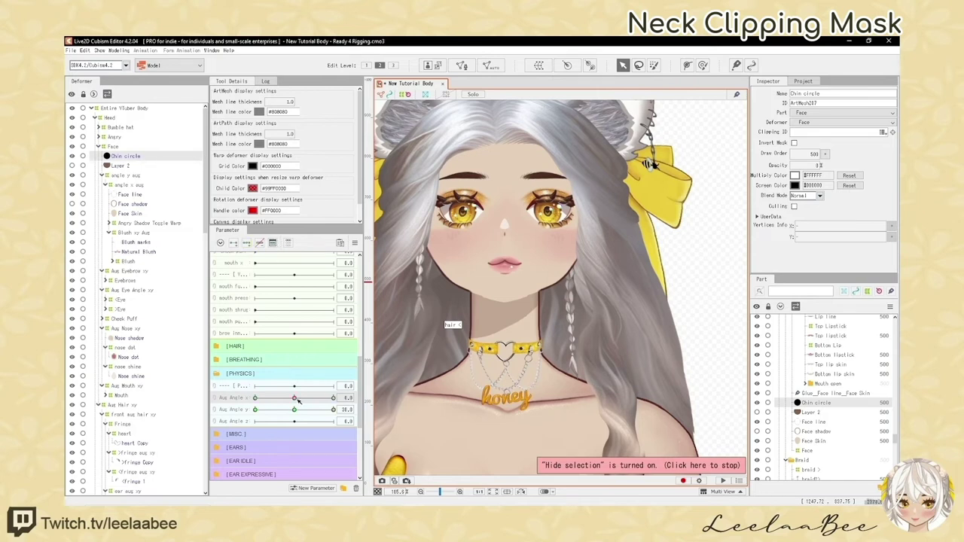
left_click_drag(299, 402, 333, 397)
left_click(704, 66)
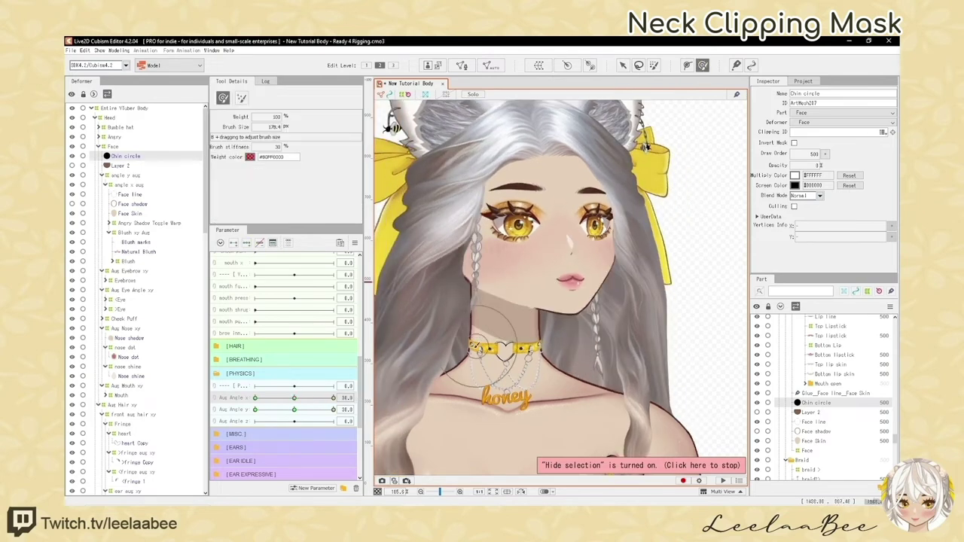
scroll(602, 303, "up", 2)
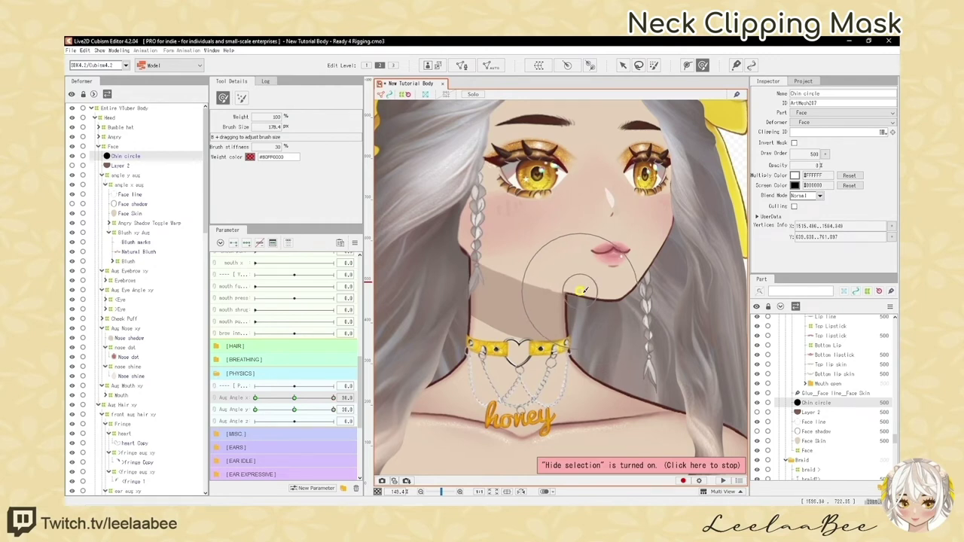
scroll(583, 290, "up", 3)
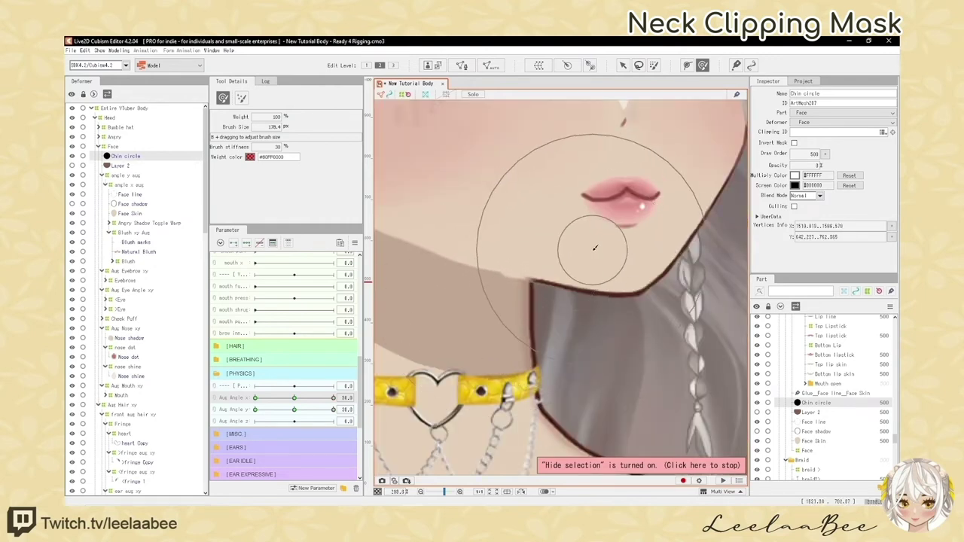
scroll(612, 257, "down", 4)
scroll(629, 284, "up", 4)
key("h")
key("h")
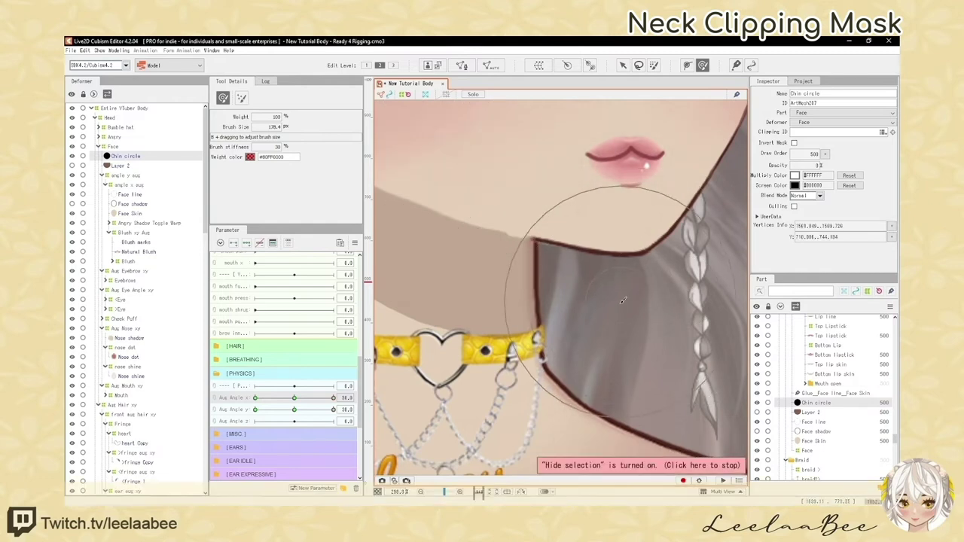
Refine the Chin circle's front edge under the jaw with the deform brush, comparing it with the selection shown and hidden
scroll(622, 301, "down", 3)
key("h")
key("h")
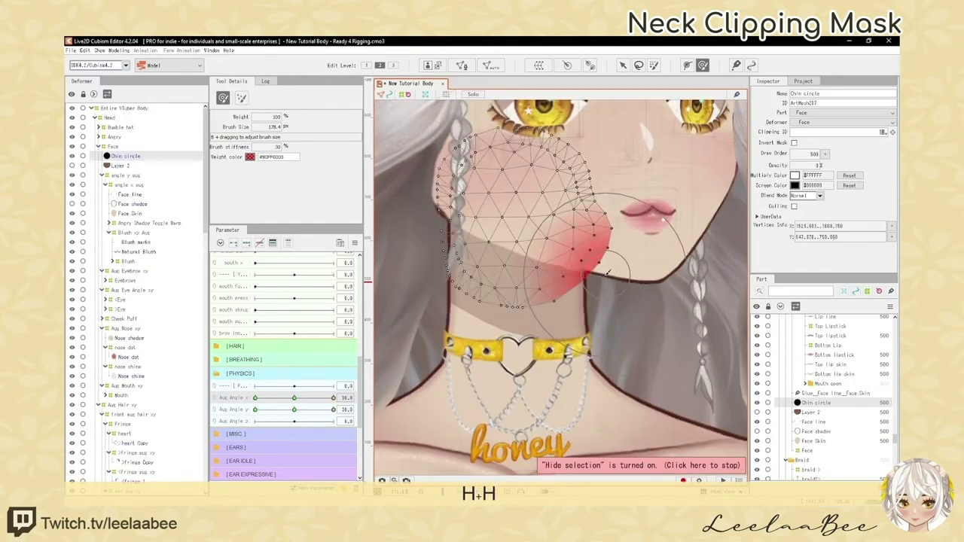
key("h")
scroll(607, 282, "up", 2)
key("h")
scroll(614, 298, "down", 4)
scroll(595, 301, "up", 5)
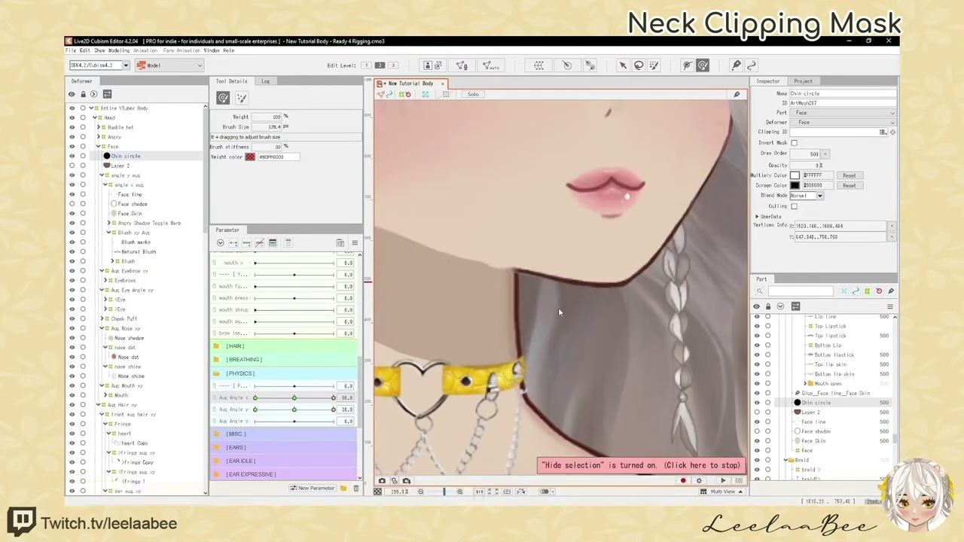
Nudge a single Chin circle vertex where the jawline meets the front of the neck
key("v")
left_click_drag(517, 261, 512, 262)
key("h")
scroll(588, 302, "down", 3)
scroll(548, 302, "up", 2)
key("h")
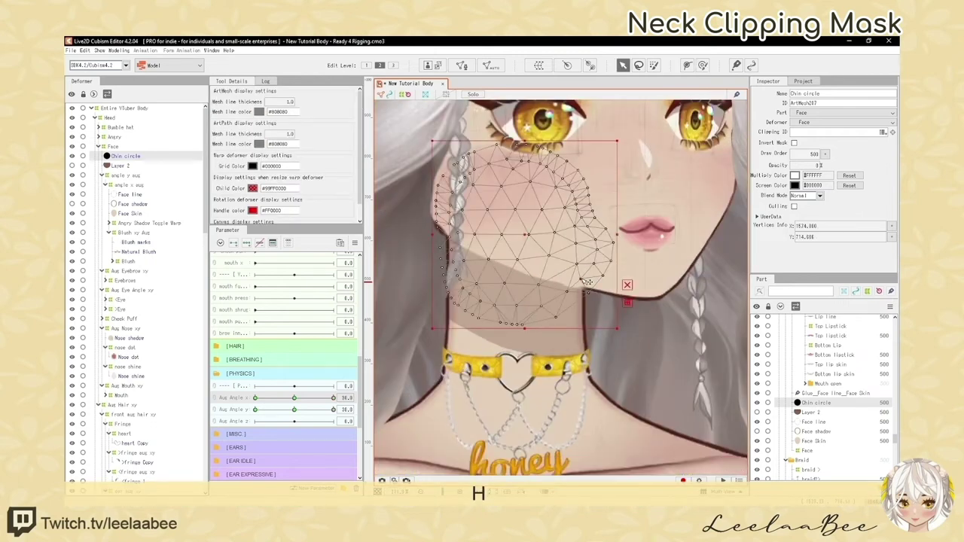
Hide the hair and brush the Chin circle's edges where the jaw crosses both sides of the neck
key("h")
scroll(543, 293, "down", 2)
scroll(507, 281, "up", 1)
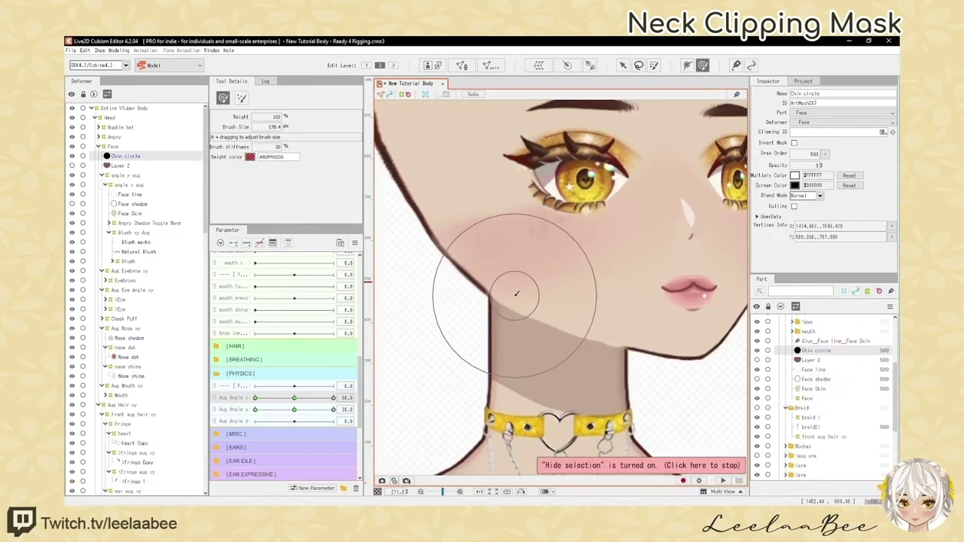
scroll(558, 347, "down", 3)
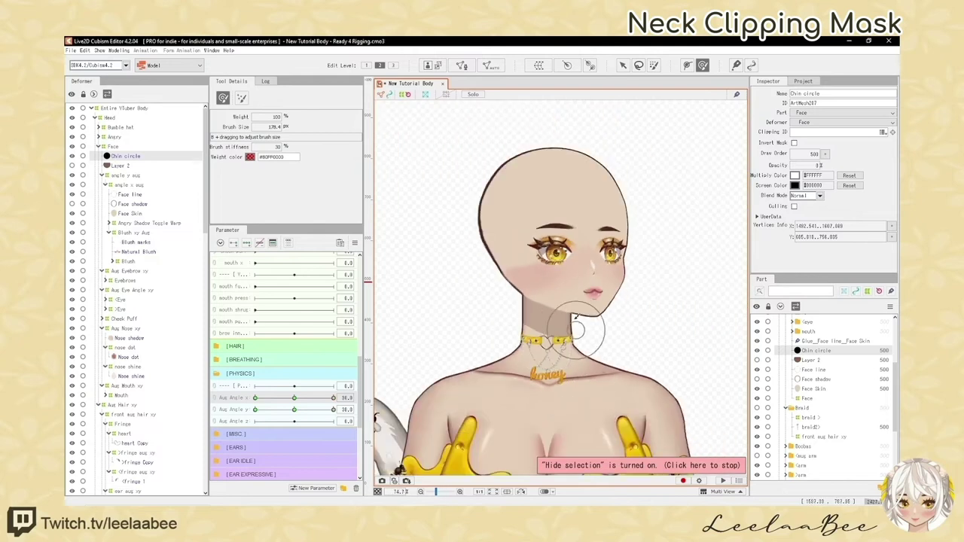
scroll(563, 292, "up", 3)
scroll(563, 292, "down", 3)
Set Aug Angle X to -30, refine the Chin circle around the neck, and scrub Aug Angle X to test the turn
scroll(678, 263, "up", 3)
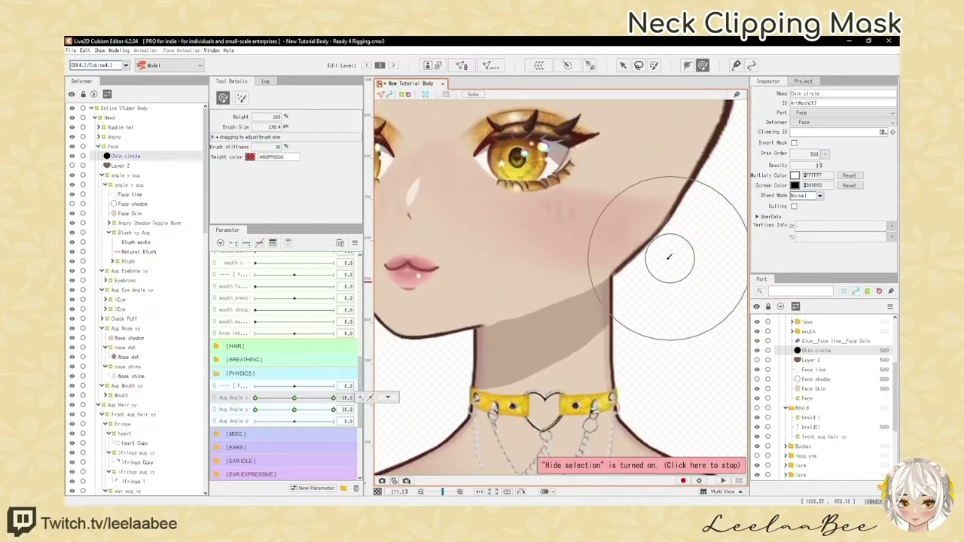
scroll(556, 338, "down", 3)
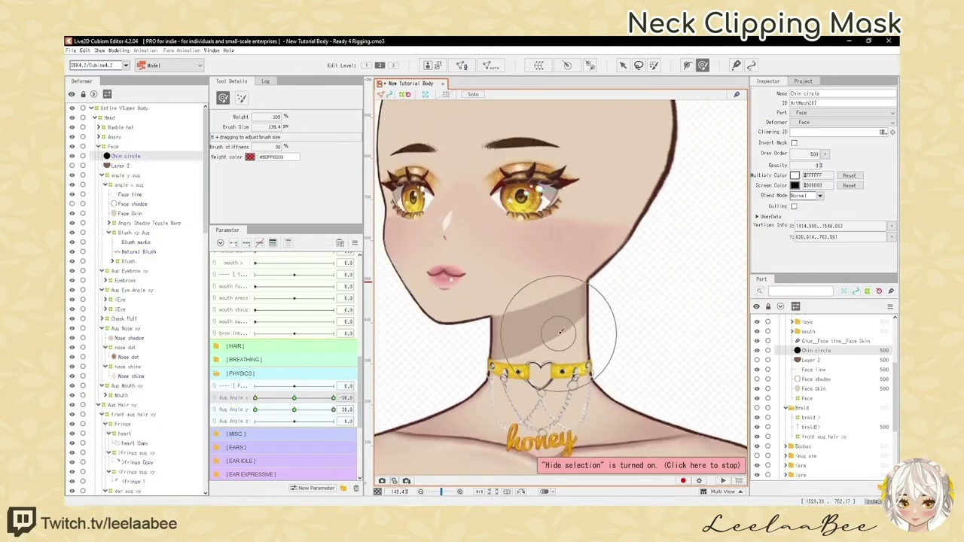
left_click_drag(256, 397, 351, 397)
mouse_move(259, 386)
left_mouse_down()
mouse_move(296, 395)
mouse_move(265, 400)
mouse_move(337, 400)
mouse_move(254, 399)
left_mouse_up()
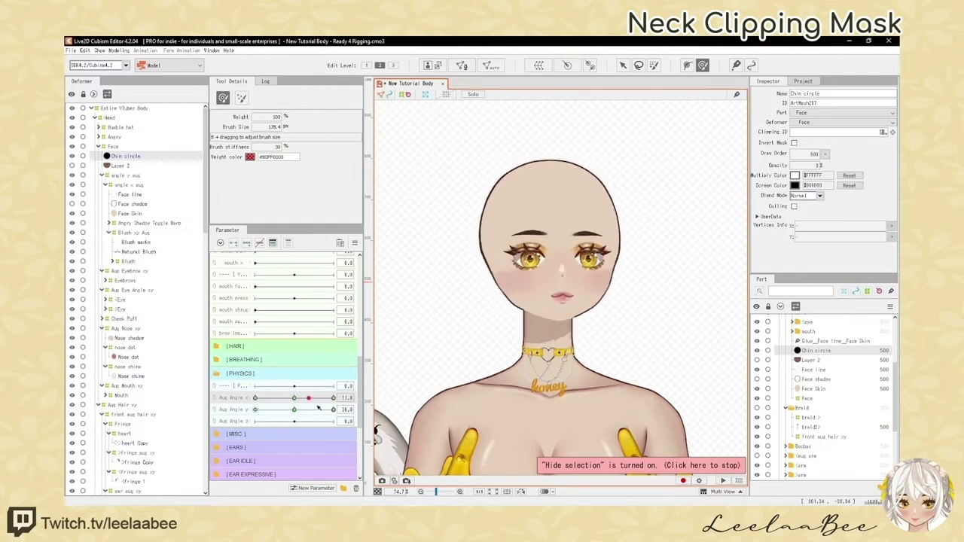
Link the Aug Angle X and Aug Angle Y parameters and pose the head at X 0, Y 30
left_click(216, 403)
left_click_drag(297, 413, 267, 424)
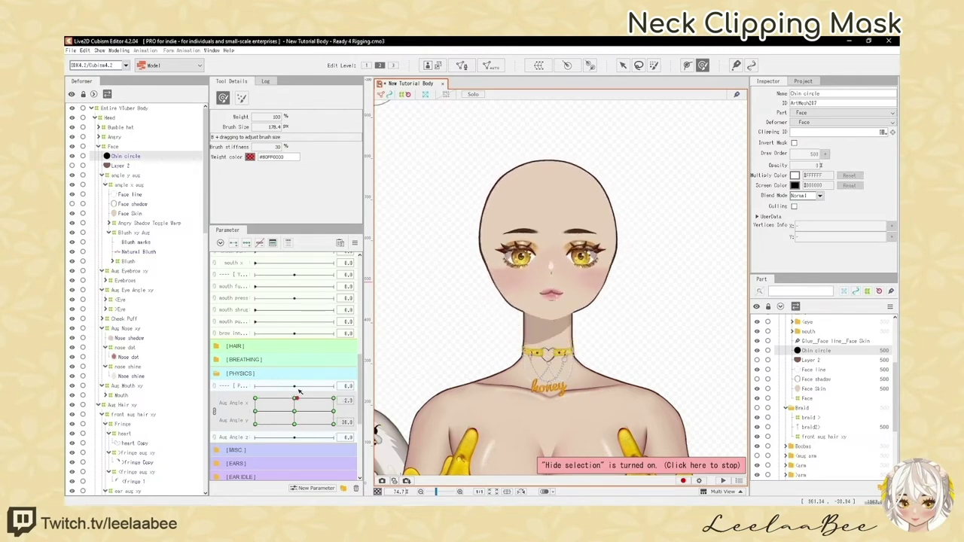
scroll(529, 323, "up", 3)
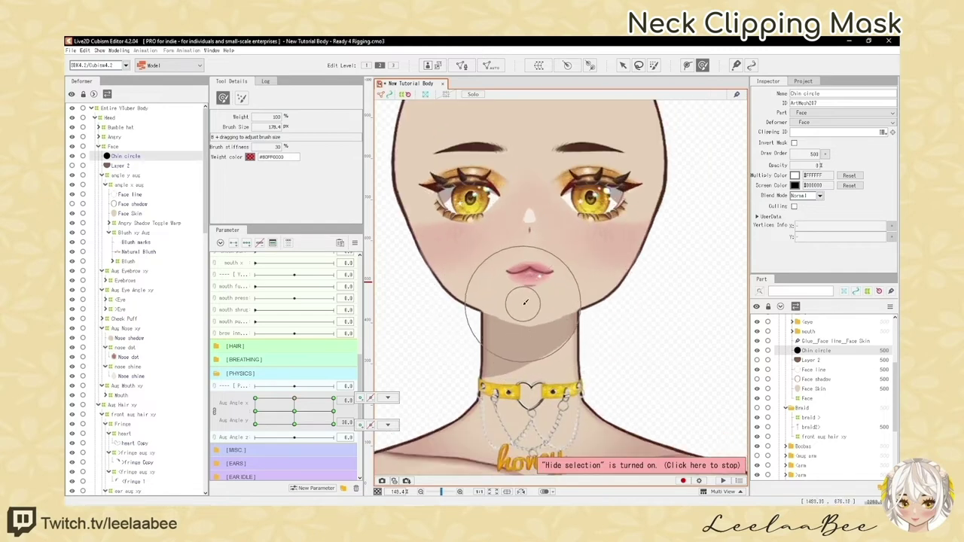
scroll(552, 317, "up", 2)
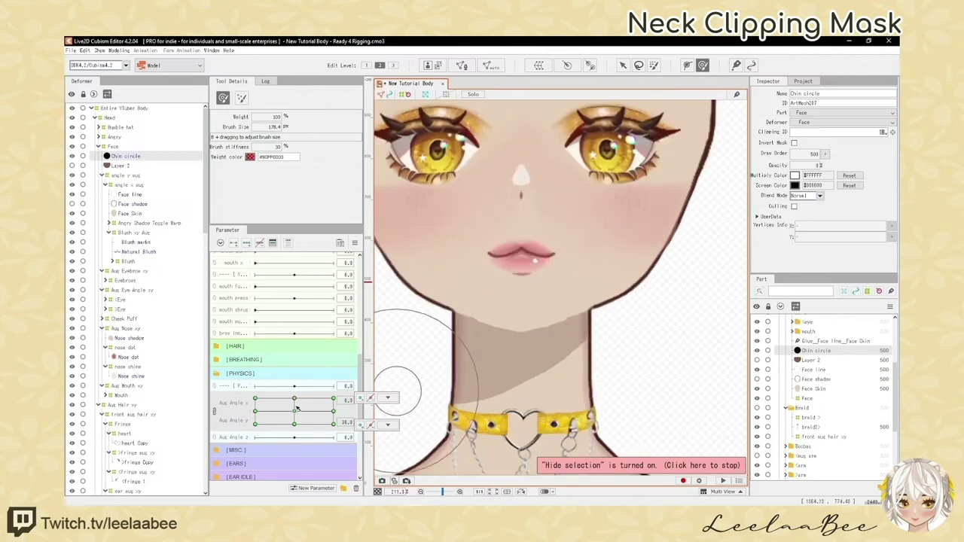
Select the Face line and examine the jaw and neck corner up close with the selection hidden
left_click(623, 65)
left_click(129, 195)
scroll(539, 313, "up", 2)
key("h")
scroll(540, 313, "up", 2)
key("h")
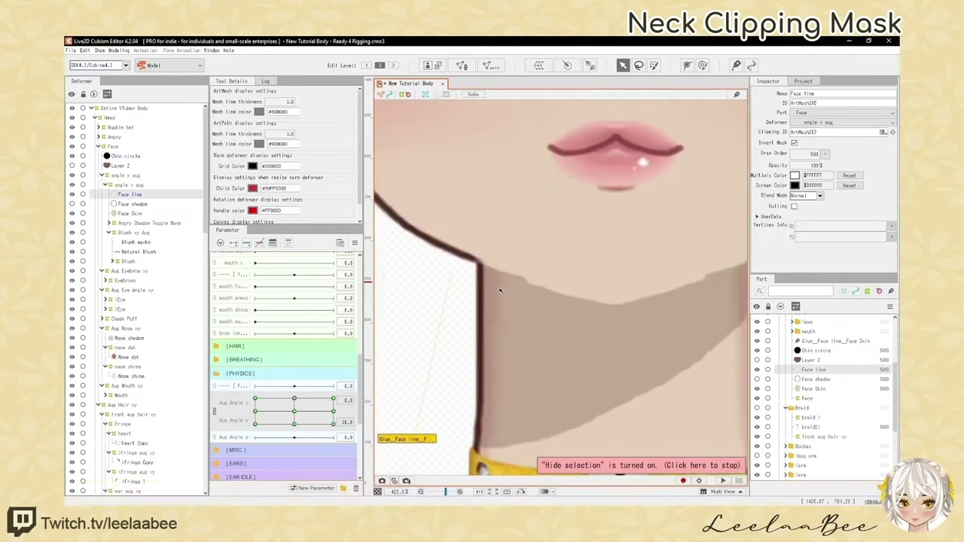
Compare the Face Skin and Face line meshes, try adjusting a Face line vertex at the neck corner, and undo the change
left_click(130, 213)
key("h")
left_click(130, 194)
key("ctrl+e")
key("h")
scroll(545, 291, "up", 2)
key("h")
key("ctrl+z")
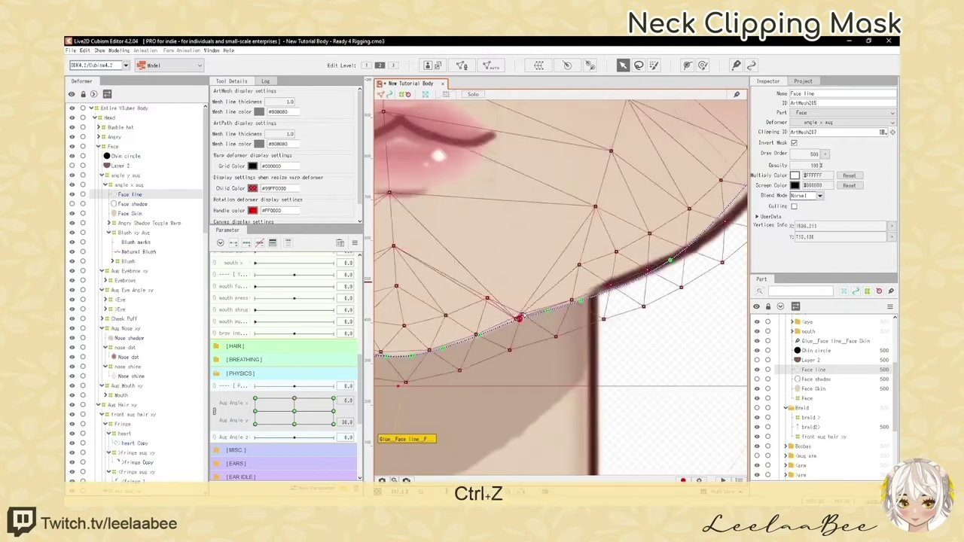
Smooth the Face line under the chin with the deform brush at size 43, undoing unwanted strokes
left_click(703, 65)
key("h")
mouse_move(422, 362)
left_mouse_down()
mouse_move(656, 320)
mouse_move(593, 308)
left_mouse_up()
scroll(439, 317, "down", 1)
key("ctrl+z")
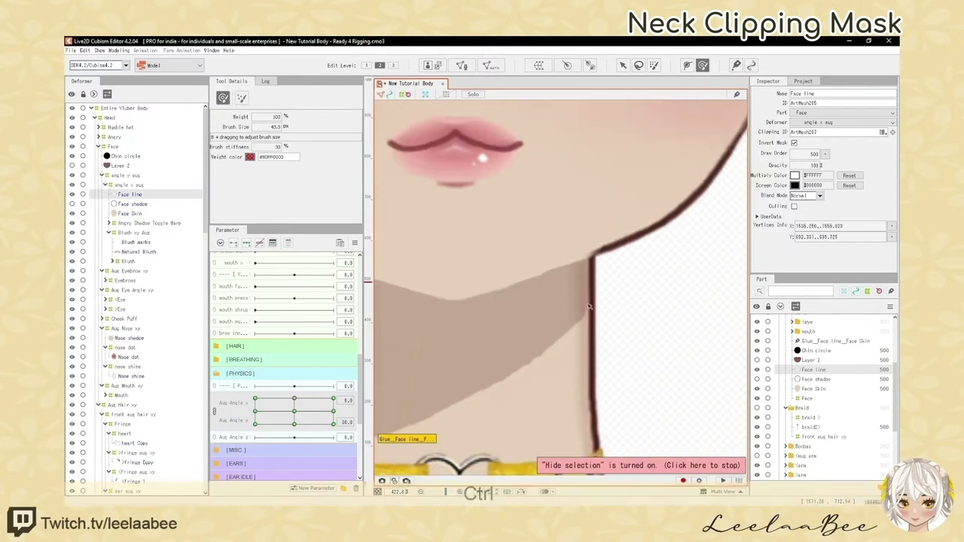
key("ctrl+z")
key("ctrl+z")
scroll(574, 323, "down", 2)
scroll(556, 301, "up", 3)
key("ctrl+z")
scroll(555, 317, "down", 3)
Refine the Face line near the neck at Aug Angle Y 30 for both Aug Angle X 30 and -30
left_click(334, 399)
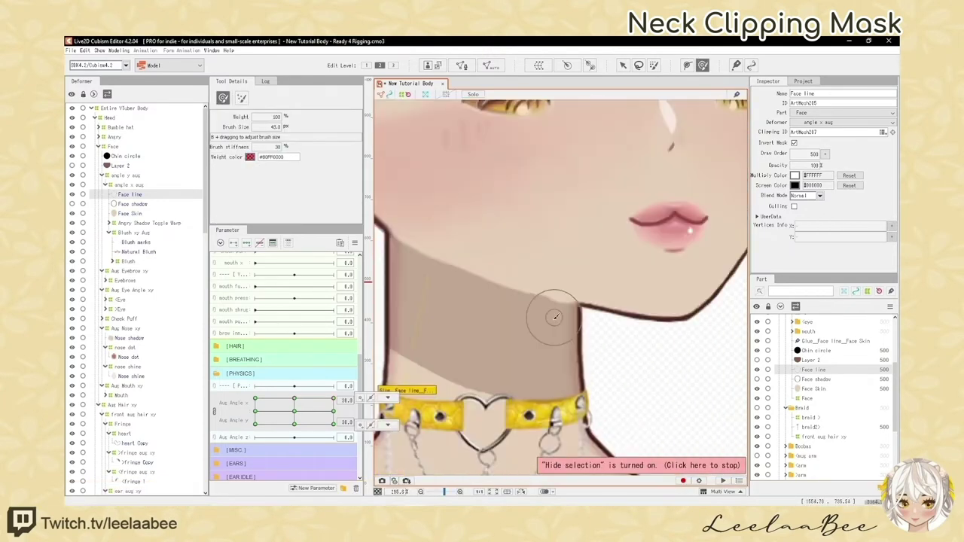
scroll(558, 315, "up", 2)
scroll(563, 315, "down", 4)
left_click(255, 399)
scroll(471, 286, "up", 4)
key("ctrl+z")
scroll(486, 282, "down", 1)
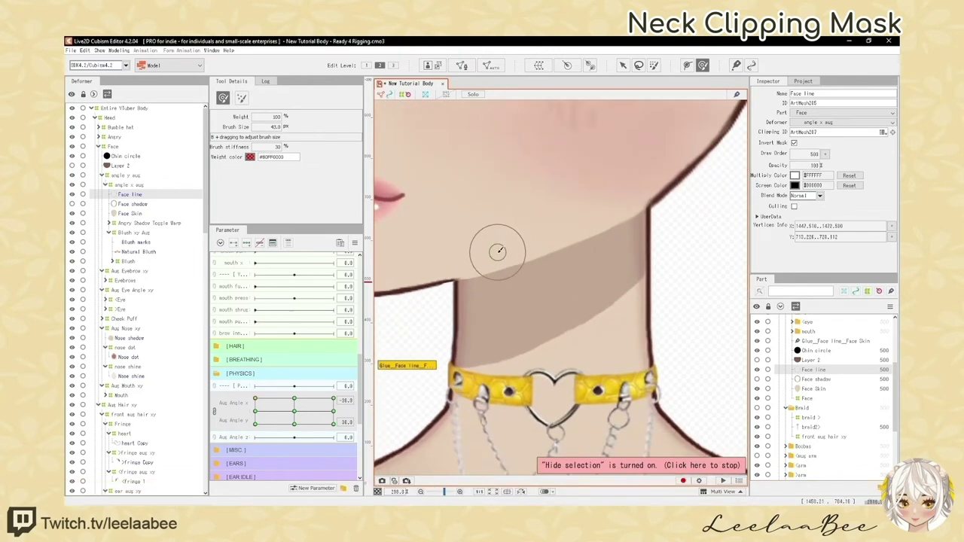
Pose the head at Aug Angle X 30, Y -30 and check the Chin circle there with the selection hidden
scroll(497, 251, "down", 4)
left_click_drag(255, 398, 350, 430)
scroll(520, 294, "up", 4)
key("ctrl+z")
left_click(816, 350)
scroll(528, 294, "down", 2)
key("h")
scroll(556, 271, "up", 1)
scroll(556, 272, "down", 4)
key("h")
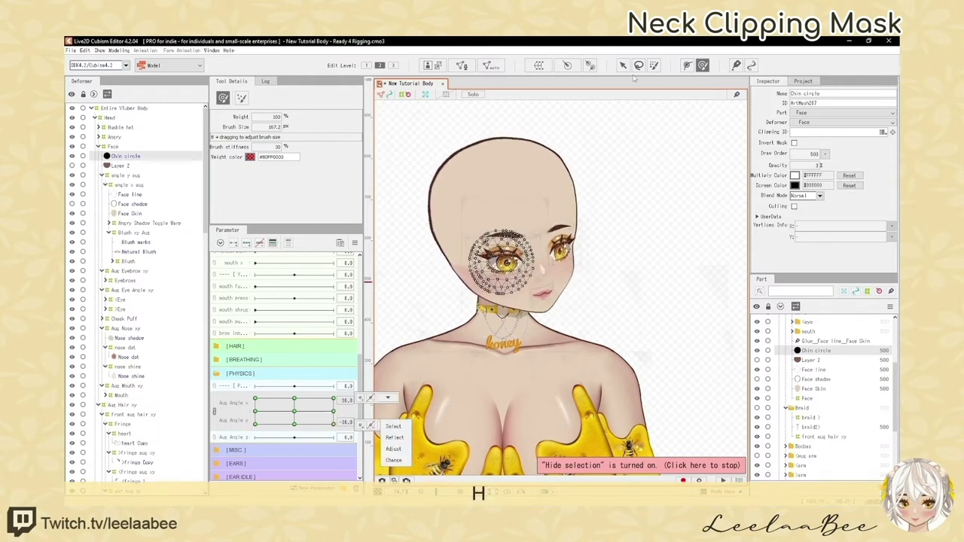
Scrub Aug Angle Y between 0 and -30 near Aug Angle X 30 to compare the Chin circle's position against the jaw
left_click(136, 155)
left_click(335, 412)
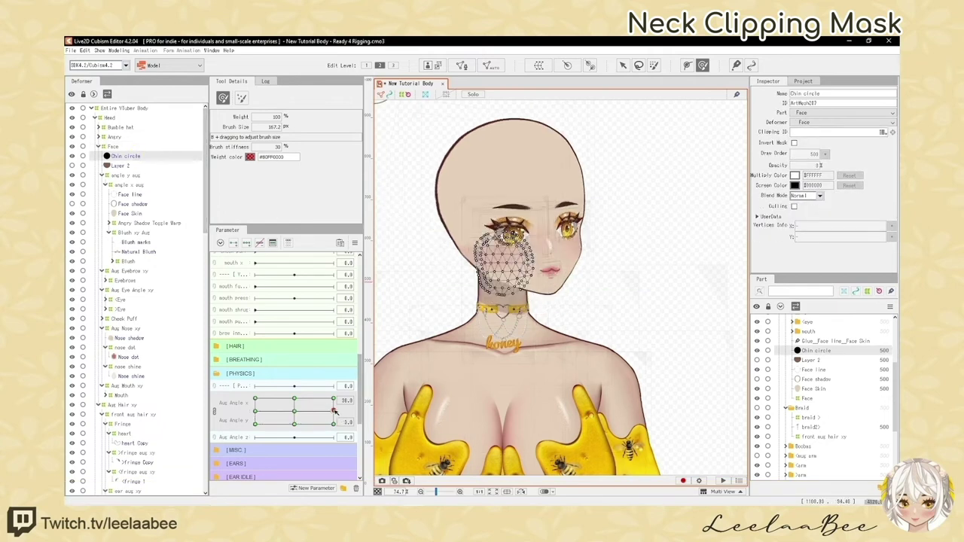
scroll(519, 279, "up", 3)
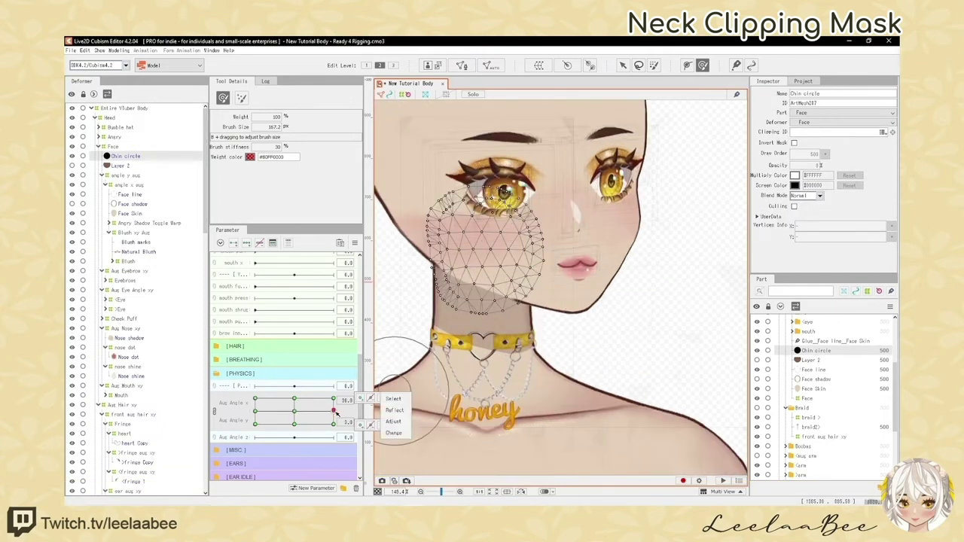
left_click_drag(335, 412, 332, 420)
left_click(387, 398)
scroll(549, 273, "down", 3)
left_click(623, 65)
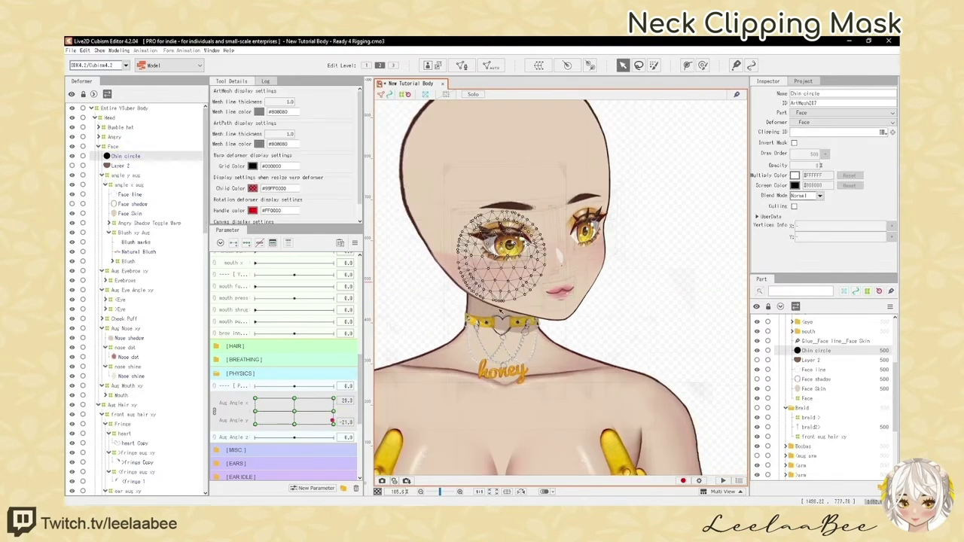
Set the linked angles to Aug Angle X 30, Y -30 and move the whole Chin circle slightly upward
scroll(500, 310, "up", 3)
key("h")
key("h")
left_click(333, 424)
left_click_drag(506, 250, 505, 233)
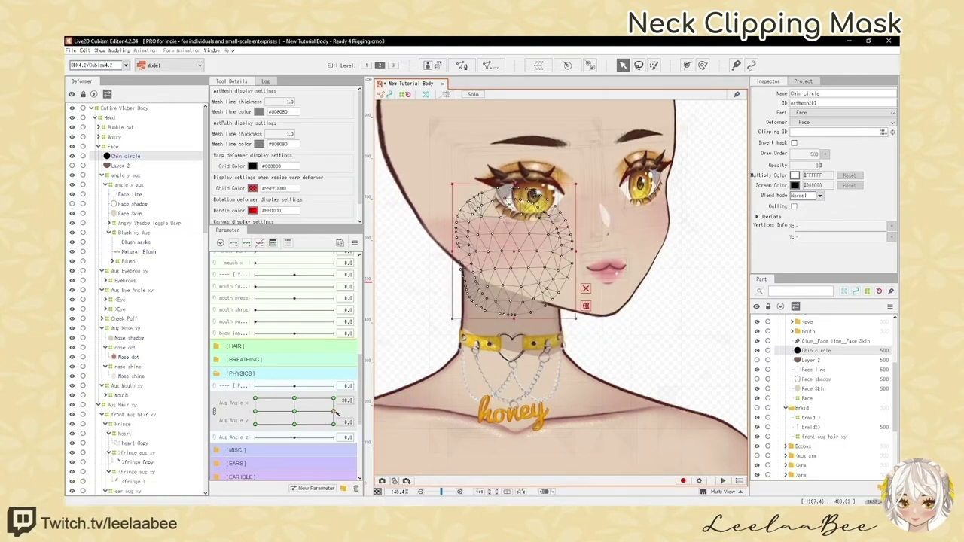
Copy the Chin circle's shape at Aug Angle X 30, Y -30 and paste it at X -30 and X 0 with Y -30
left_click_drag(334, 412, 336, 444)
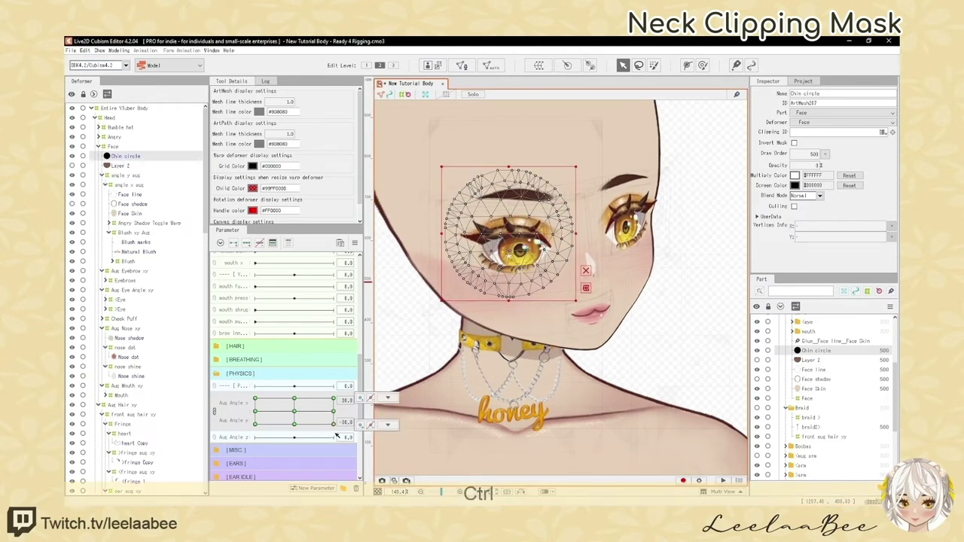
key("ctrl+shift")
left_click(255, 424)
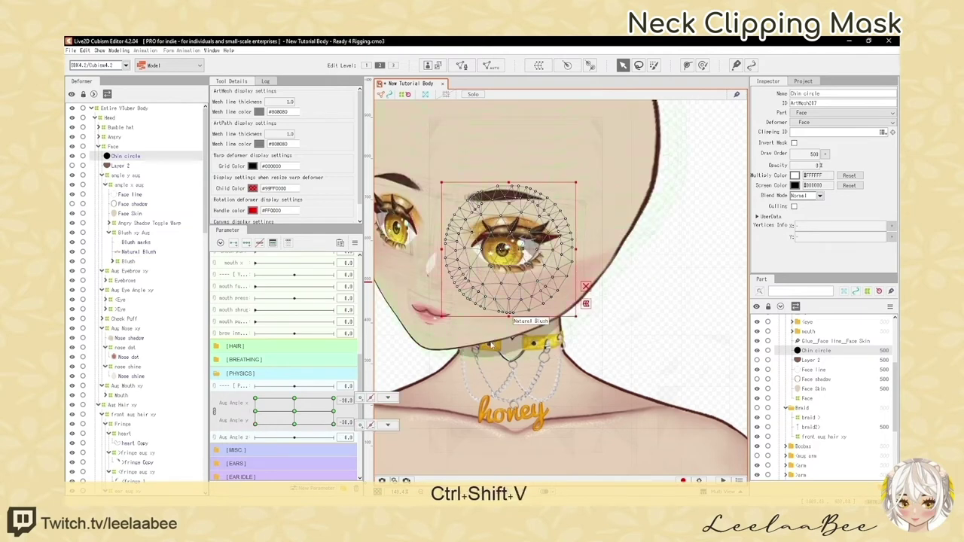
left_click(295, 427)
key("ctrl+shift")
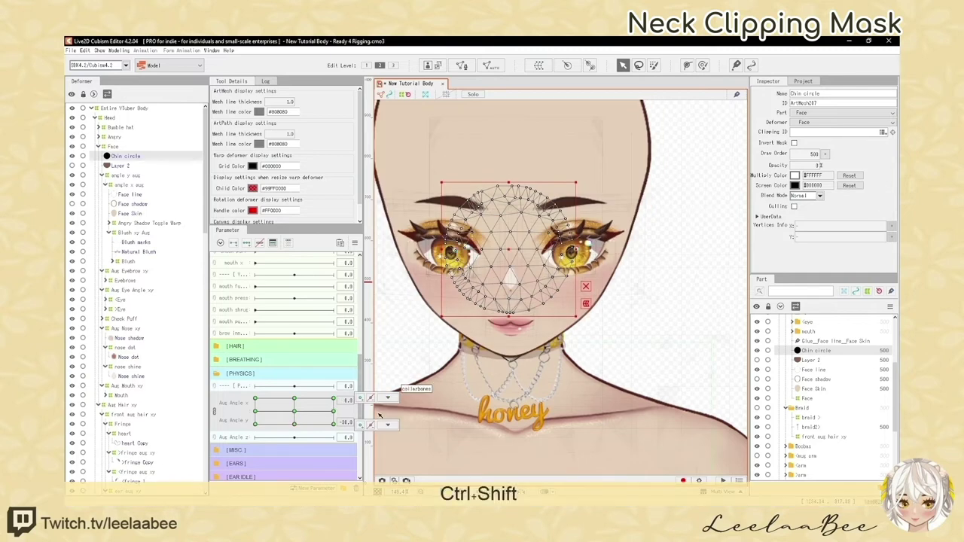
key("ctrl+shift+v")
At Aug Angle X 0, Y 30, adjust the Chin circle's edge at the jaw corners with the deform brush and check it with the selection hidden
key("h")
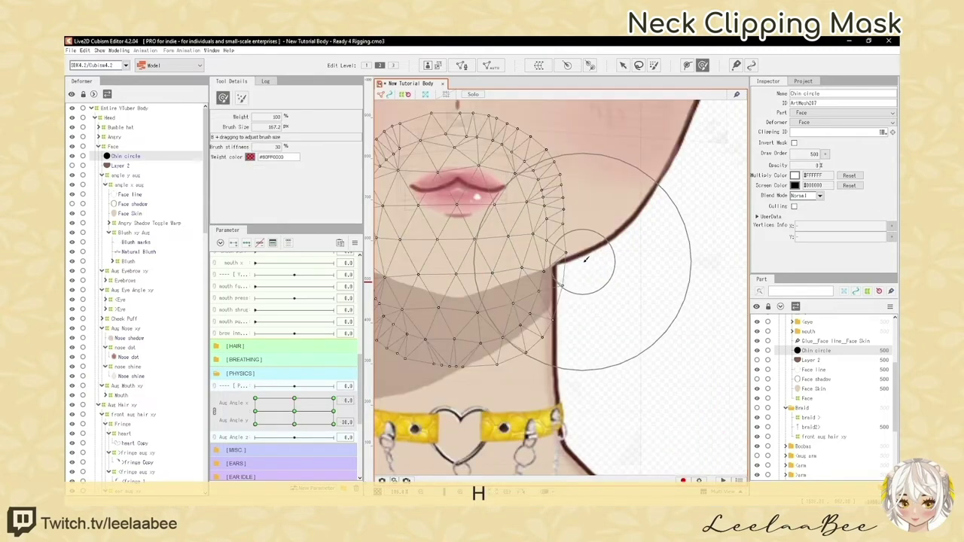
left_click_drag(593, 260, 588, 259)
key("h")
scroll(605, 263, "down", 4)
scroll(456, 263, "up", 2)
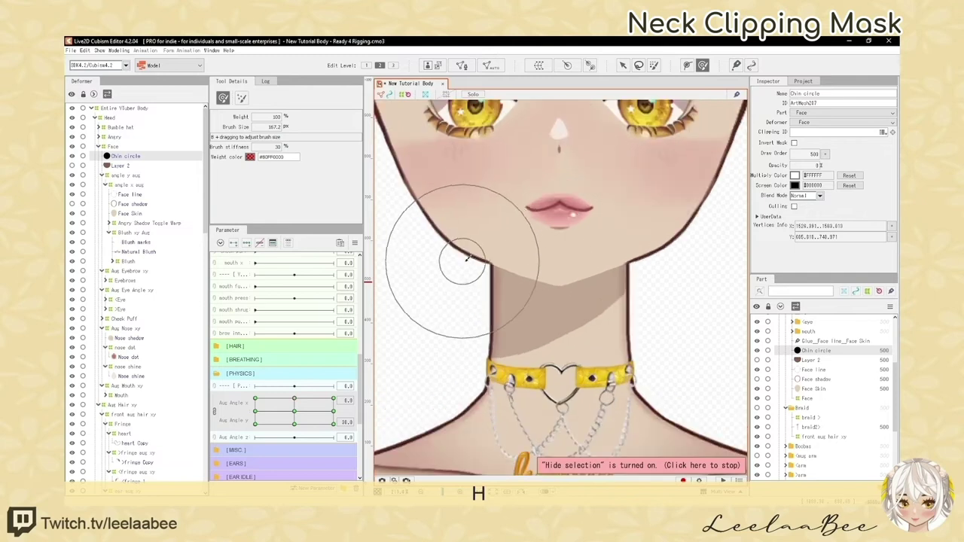
scroll(554, 255, "down", 4)
scroll(617, 261, "up", 4)
scroll(591, 265, "down", 4)
scroll(511, 362, "up", 2)
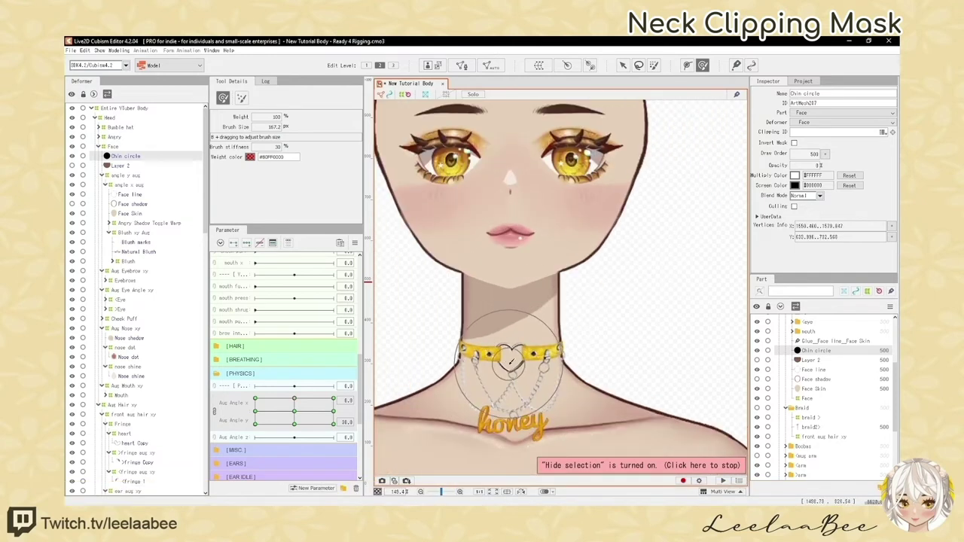
Scrub the linked Aug Angle X and Y around the centre to preview the neck mask, and save the model
mouse_move(306, 404)
left_mouse_down()
mouse_move(280, 380)
mouse_move(318, 391)
mouse_move(293, 437)
mouse_move(310, 415)
mouse_move(292, 410)
left_mouse_up()
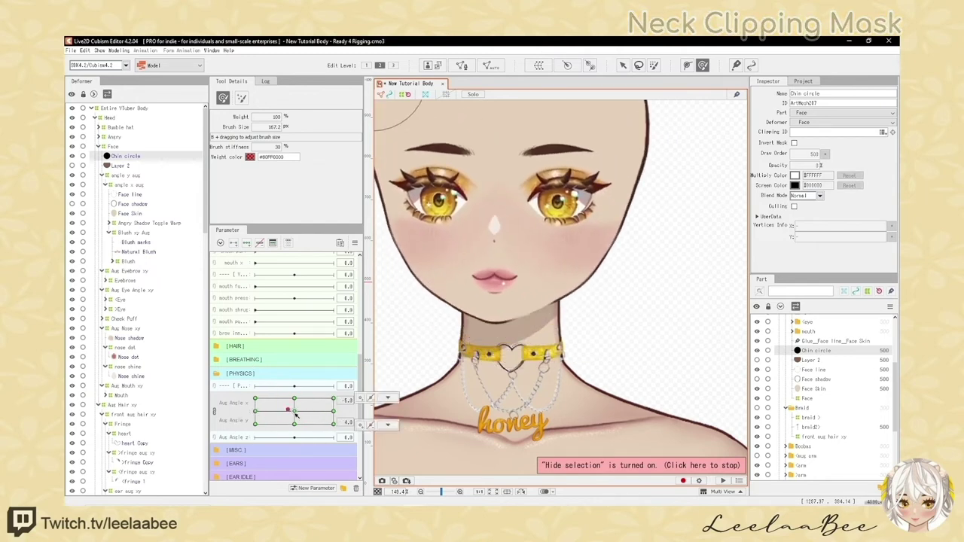
scroll(532, 285, "down", 3)
key("ctrl+s")
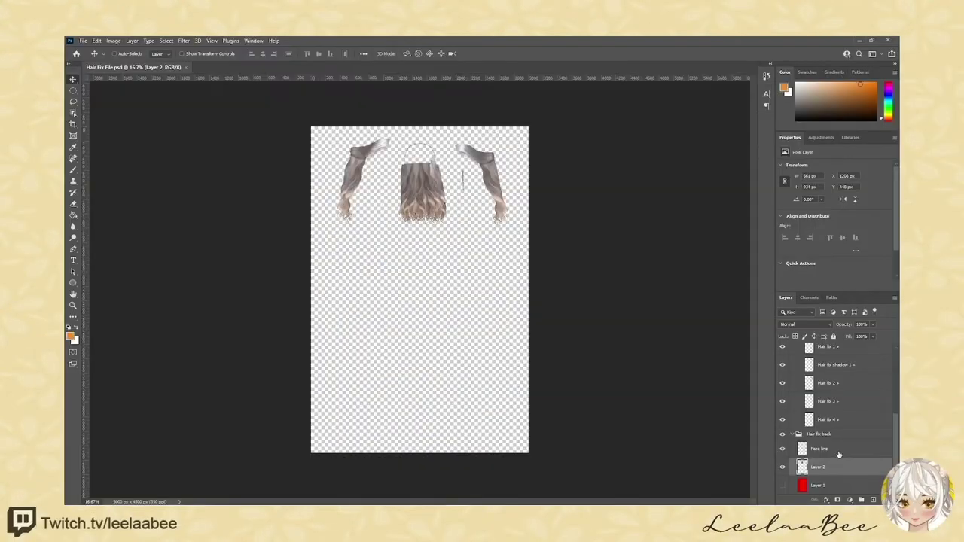
Switch to Photoshop and place Layer 2 above Face line in the Hair Fix File.psd layer stack
left_click(836, 452)
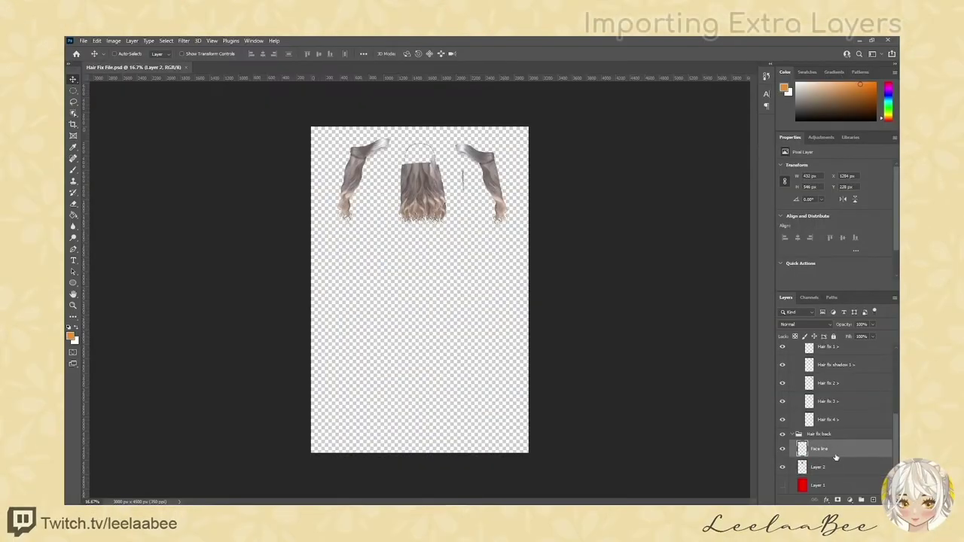
mouse_move(832, 468)
left_mouse_down()
mouse_move(831, 442)
mouse_move(831, 482)
left_mouse_up()
left_click(834, 468)
left_click(824, 452)
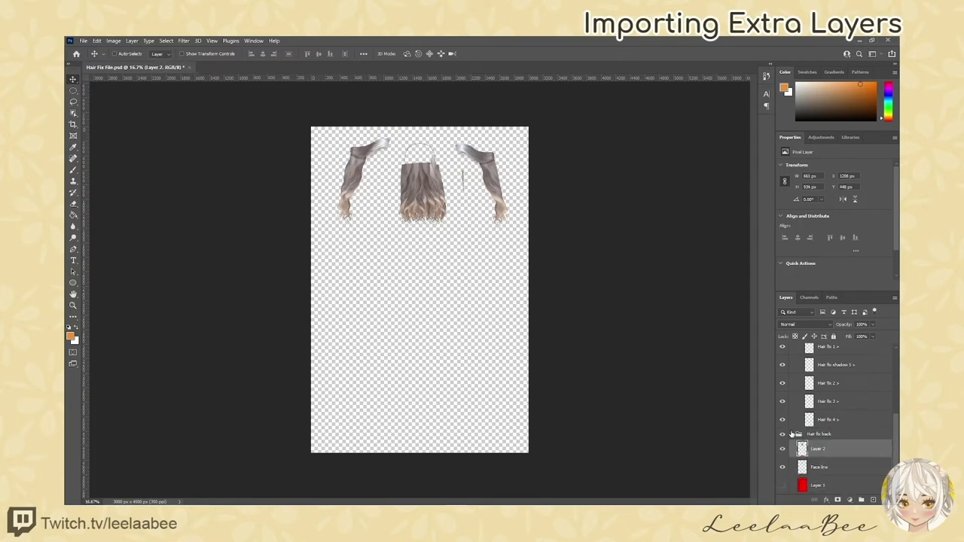
left_click(792, 435)
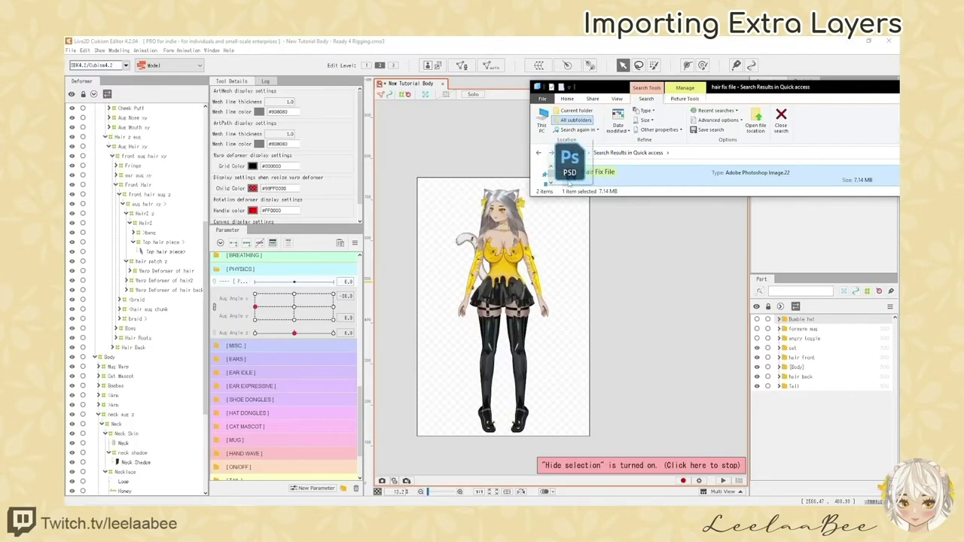
Import Hair Fix File.psd into the New Tutorial Body - Ready 4 Rigging model in Live2D Cubism, choosing to replace its existing PSD
left_click_drag(566, 181, 484, 150)
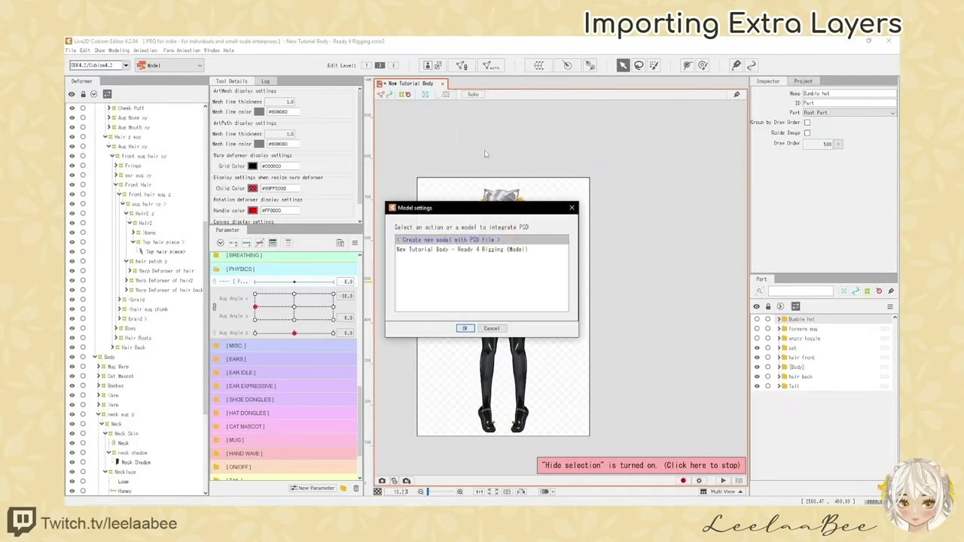
left_click(441, 250)
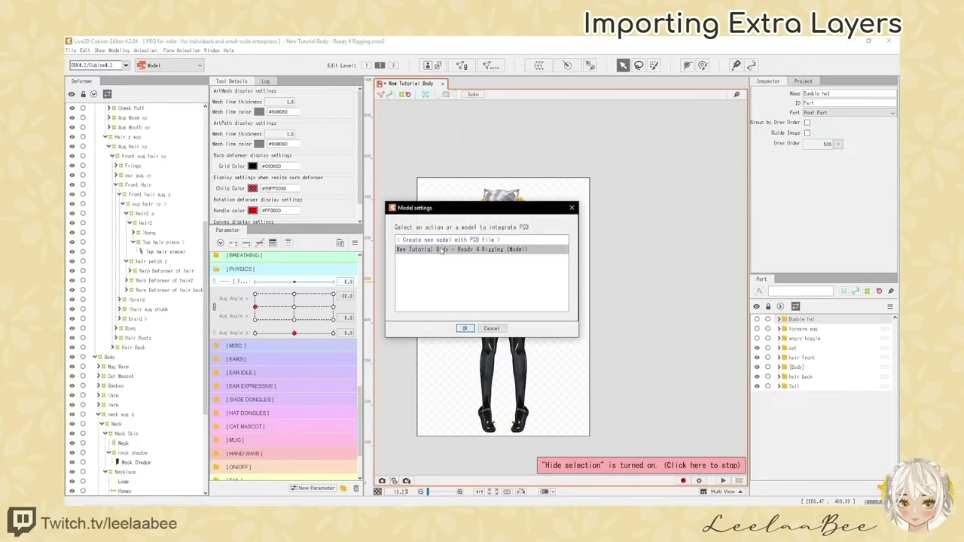
left_click(466, 329)
left_click(452, 259)
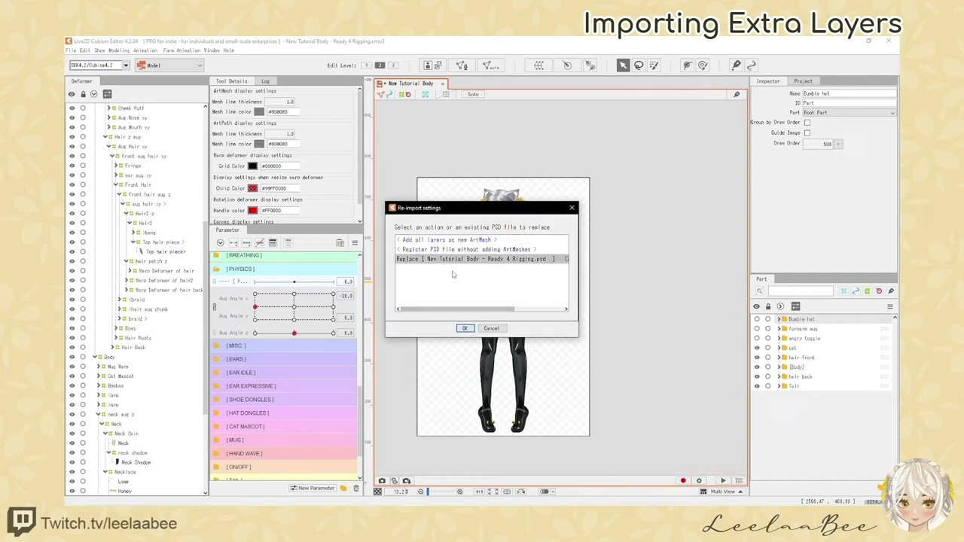
left_click(464, 330)
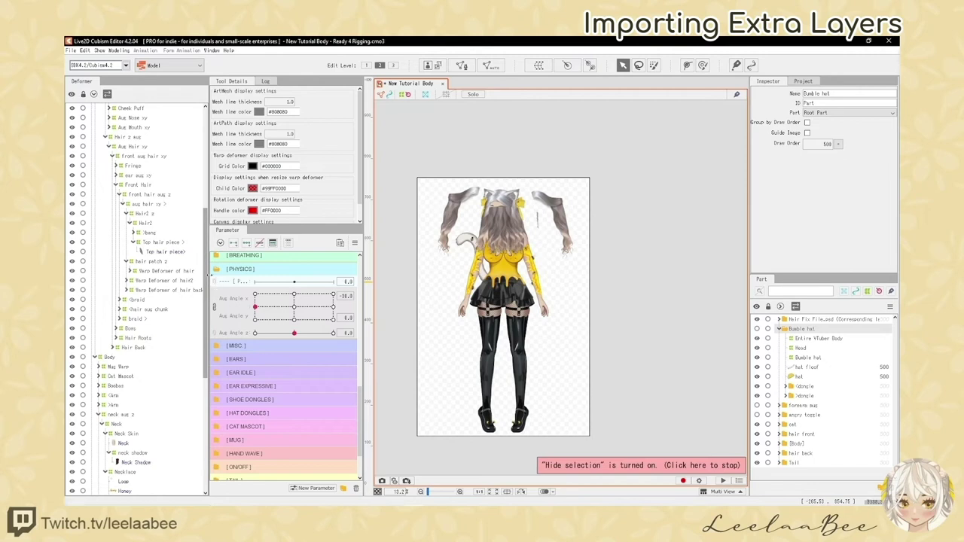
Select all imported meshes from Fix braid through Hair fix back and move them off to the side of the character
left_click_drag(206, 275, 204, 170)
left_click(91, 109)
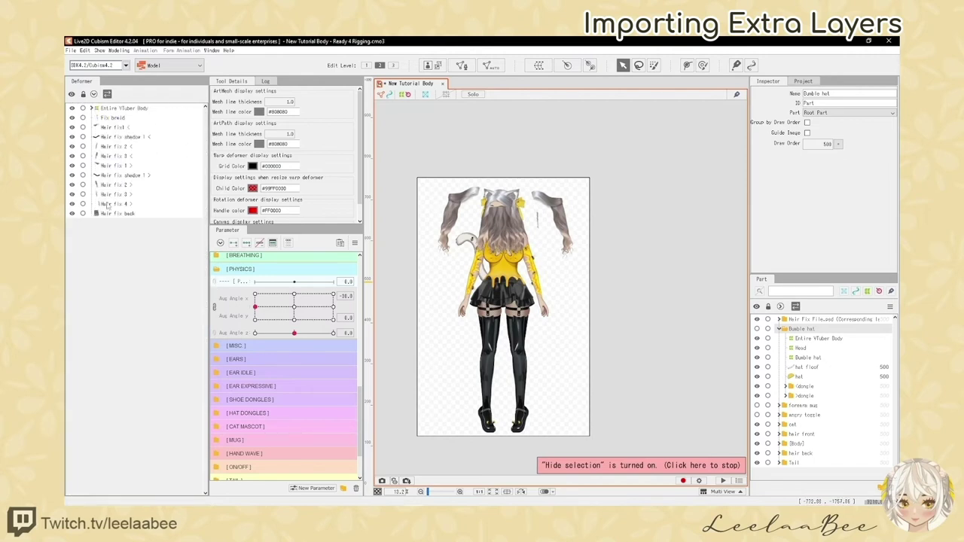
left_click(121, 118)
left_click(127, 215, "shift")
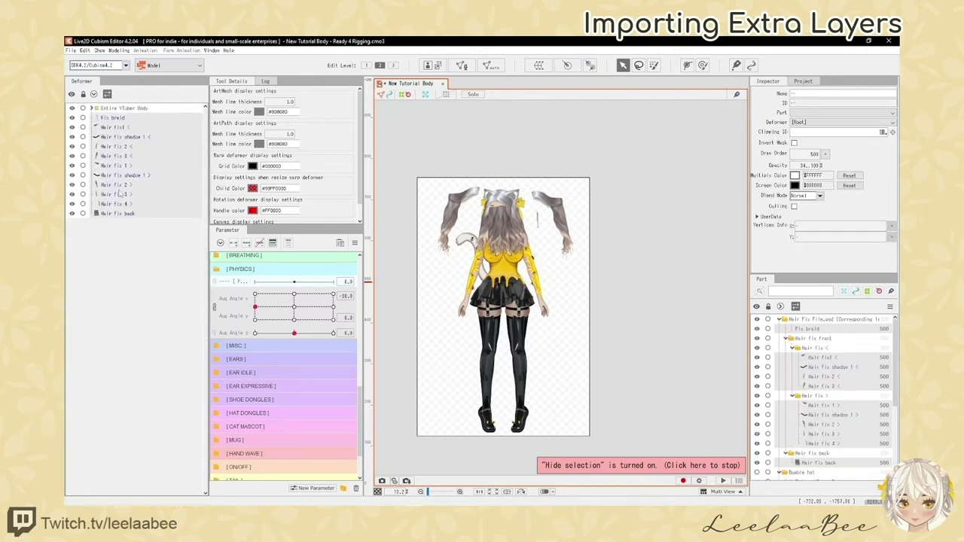
scroll(482, 213, "up", 2)
left_click_drag(509, 230, 654, 211)
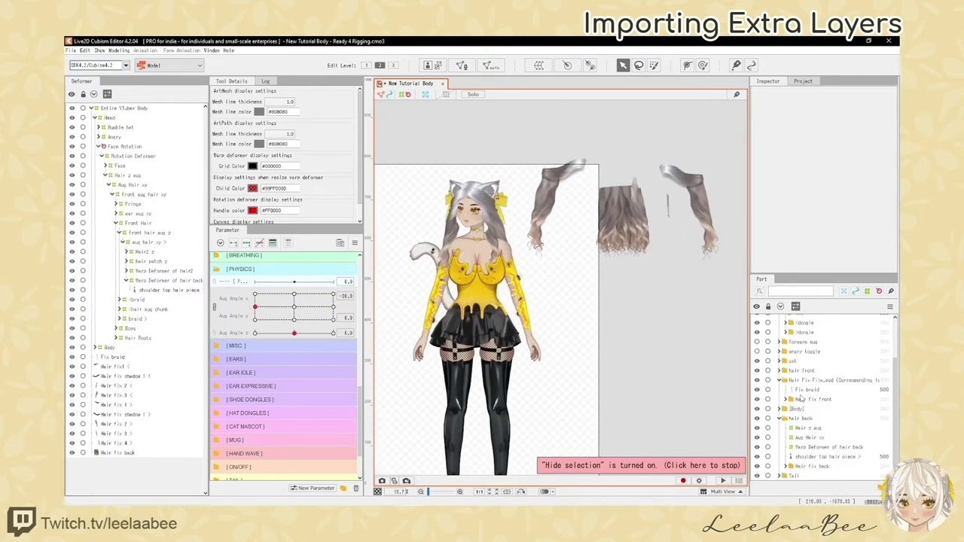
Move the Hair fix back mesh onto the character so it sits behind the head
scroll(488, 220, "up", 1)
scroll(625, 204, "down", 1)
left_click(660, 211)
scroll(614, 192, "up", 1)
left_click_drag(674, 230, 457, 229)
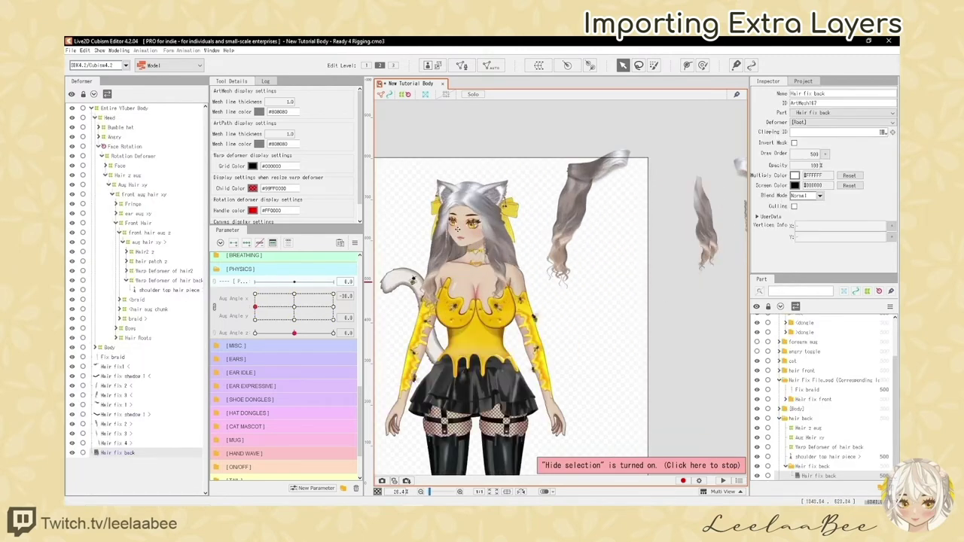
scroll(461, 185, "down", 3)
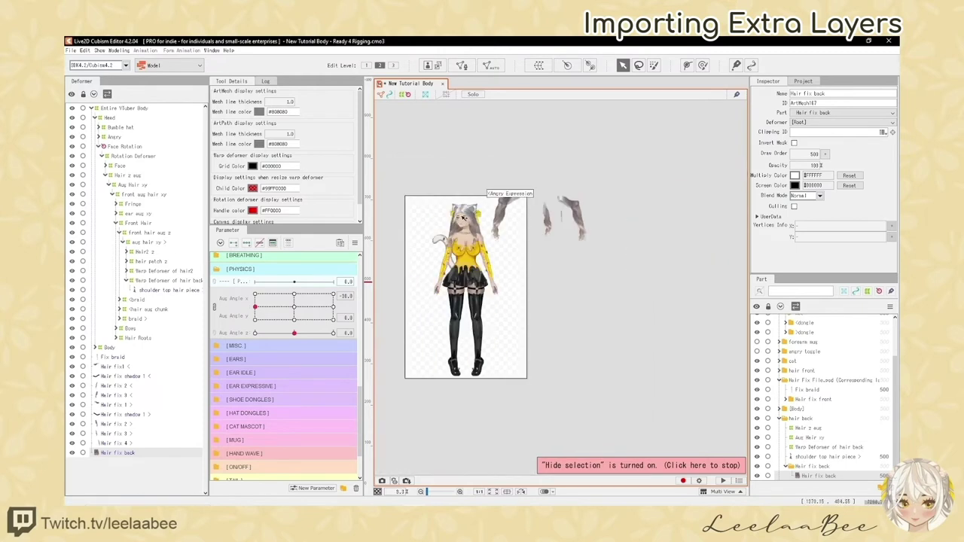
Select the Hair fix < pieces, from Hair fix1 < to Hair fix 3 <, and move them beside the left of the character's head
scroll(470, 188, "up", 3)
left_click(565, 182)
left_click(827, 410)
left_click(851, 450, "shift")
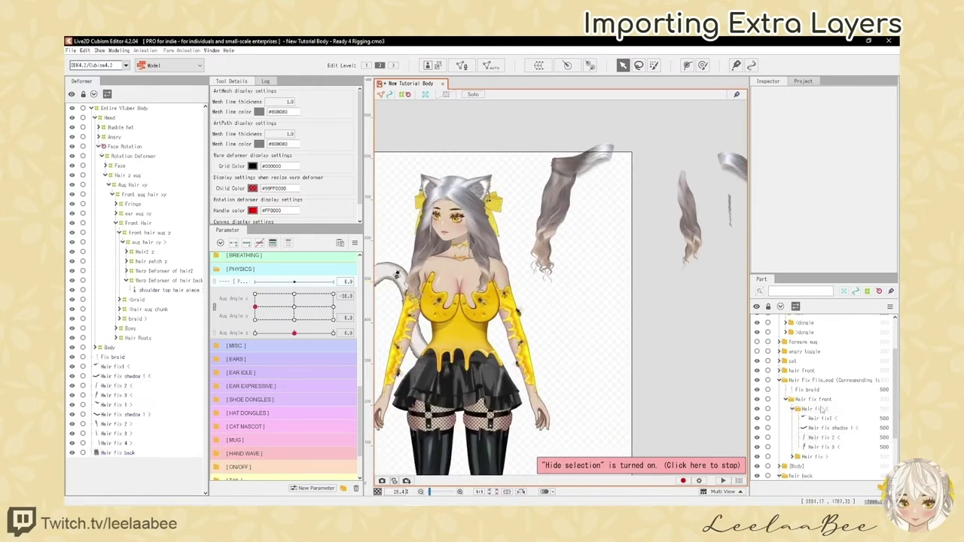
left_click_drag(576, 165, 410, 200)
scroll(521, 238, "down", 2)
scroll(461, 234, "up", 3)
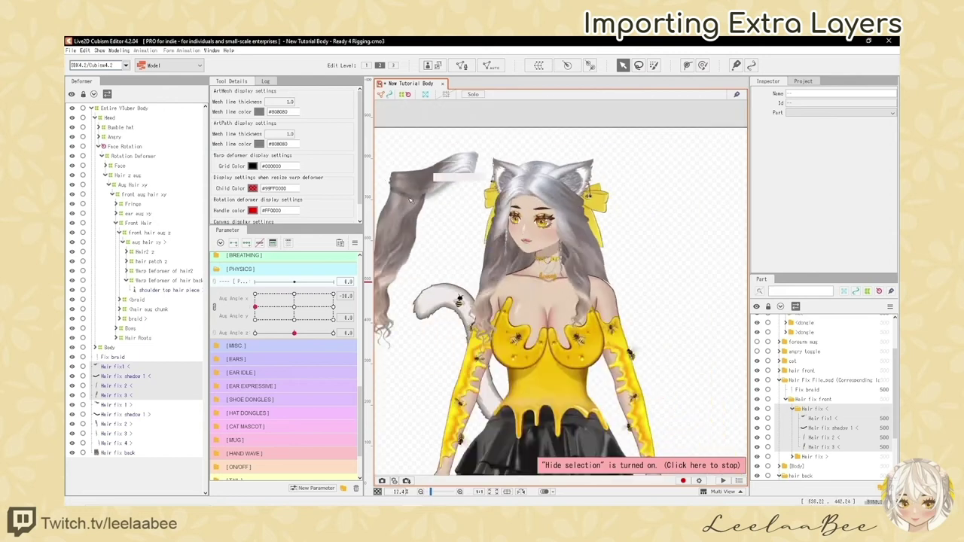
Bring the Hair fix > pieces beside the right of the head, with Hair fix 3 > and Hair fix 4 > over the character's hair
scroll(461, 219, "down", 2)
left_click(672, 192)
left_click(818, 457)
scroll(828, 445, "down", 2)
left_click(841, 427, "shift")
left_click(841, 428)
left_click(824, 385, "shift")
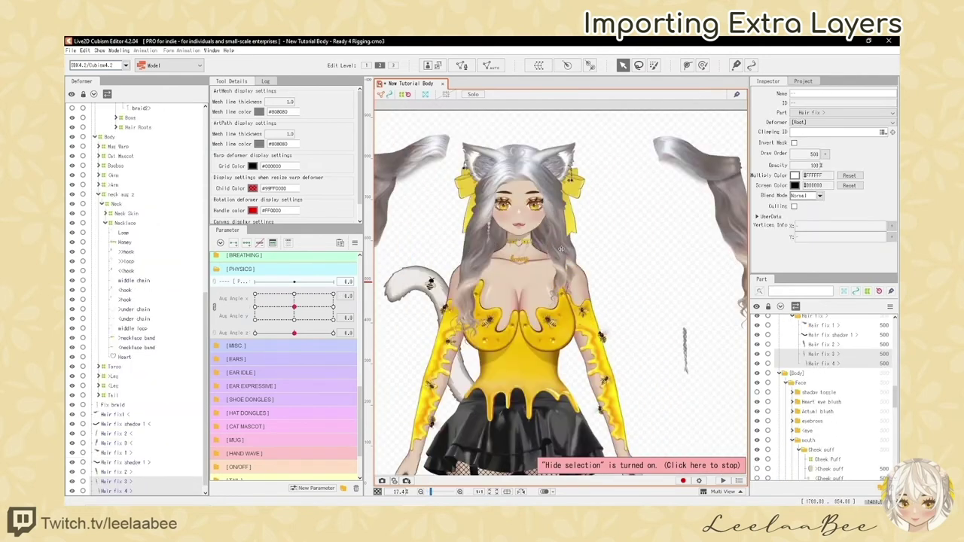
Check Hair fix 3 > and Hair fix 4 > with the selection hidden, and place Hair fix 2 > below Hair fix 4 > in the part order
scroll(546, 189, "up", 1)
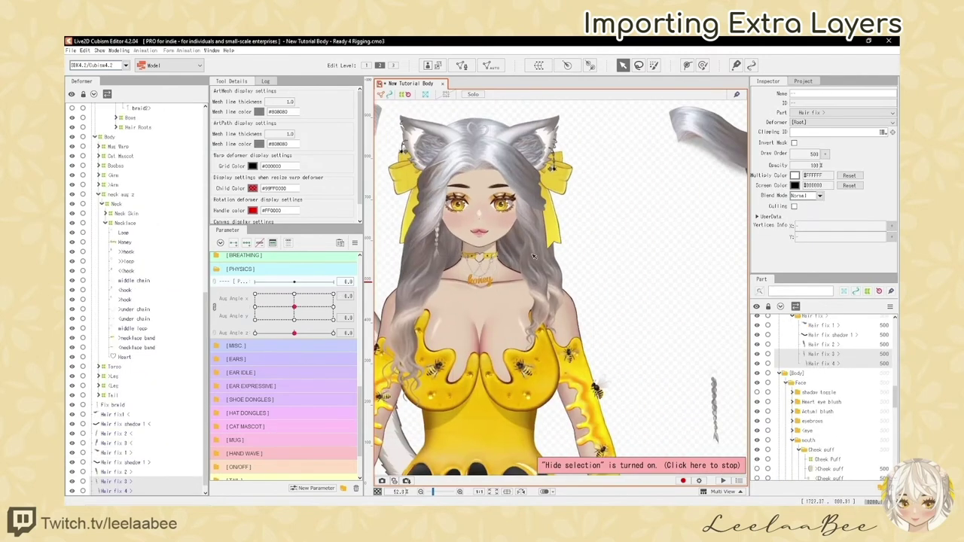
left_click(824, 364)
key("ctrl+h")
left_click(825, 354, "shift")
scroll(562, 245, "down", 2)
key("ctrl+h")
left_click(823, 344, "ctrl")
left_click_drag(823, 344, 823, 368)
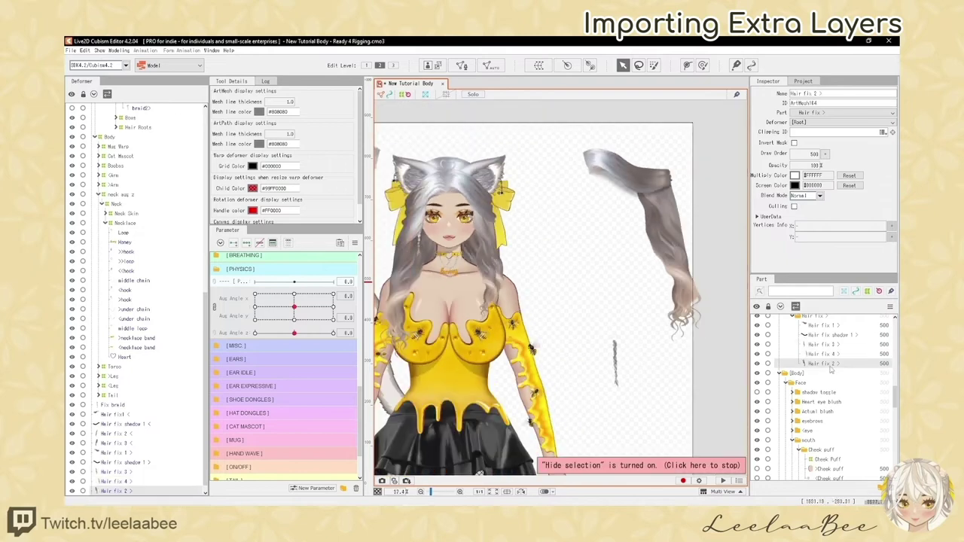
Move Hair fix 1 >, Hair fix shadow 1 > and Hair fix 2 > onto the head, and put Hair fix 2 > in the Hair fix back part
left_click(831, 335, "ctrl")
left_click(823, 325, "ctrl")
left_click_drag(660, 235, 544, 249)
left_click(473, 94)
left_click(544, 250)
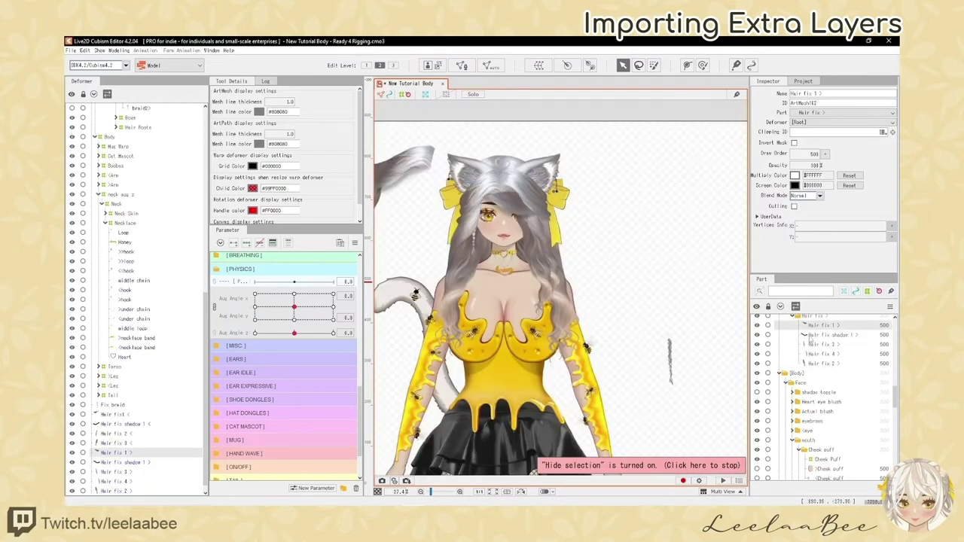
scroll(539, 259, "down", 2)
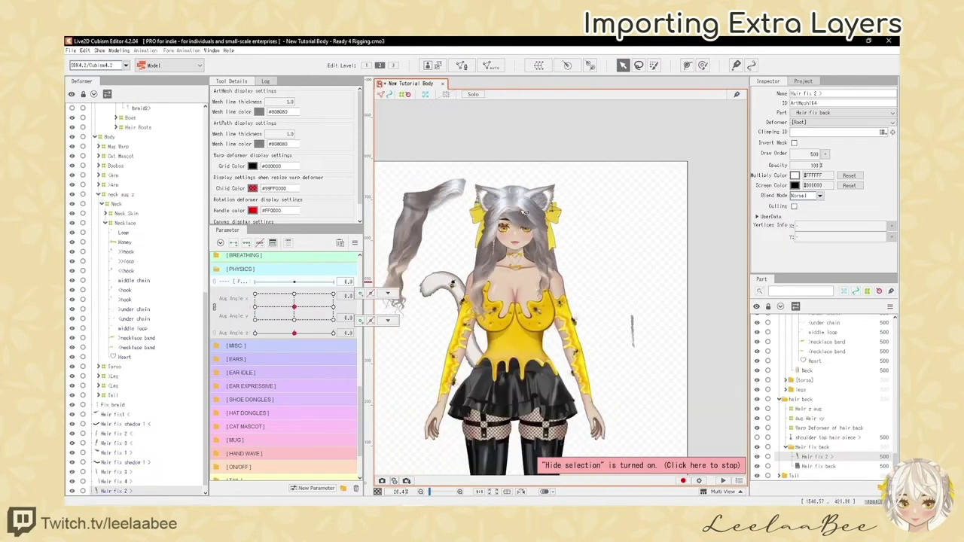
Position Hair fix 2 < and Hair fix 3 < over the hair on the character's left side and move both into the Hair fix back part
scroll(536, 286, "up", 2)
left_click(547, 237)
scroll(547, 263, "down", 2)
scroll(458, 265, "up", 2)
key("ctrl+h")
left_click(496, 290)
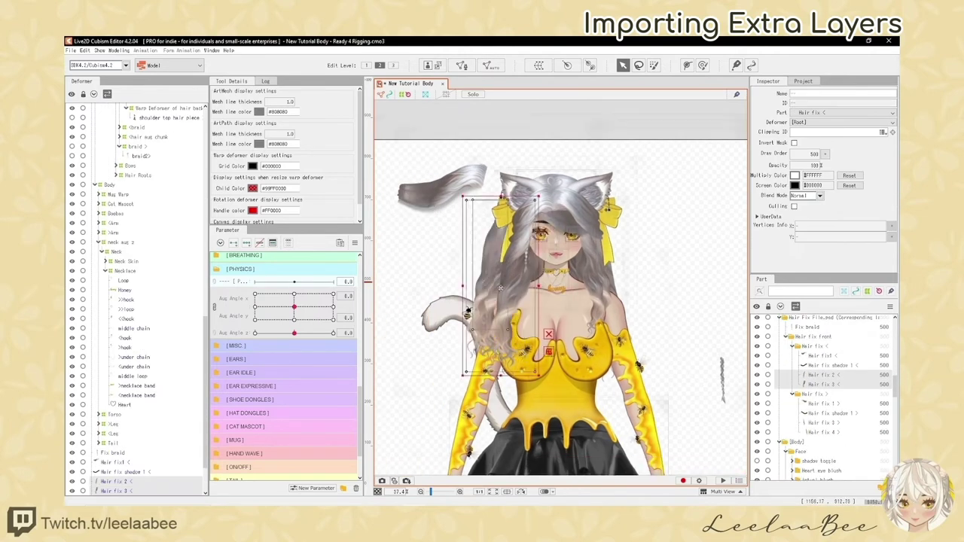
left_click_drag(818, 377, 830, 448)
scroll(828, 445, "up", 10)
left_click(625, 253)
scroll(607, 253, "up", 3)
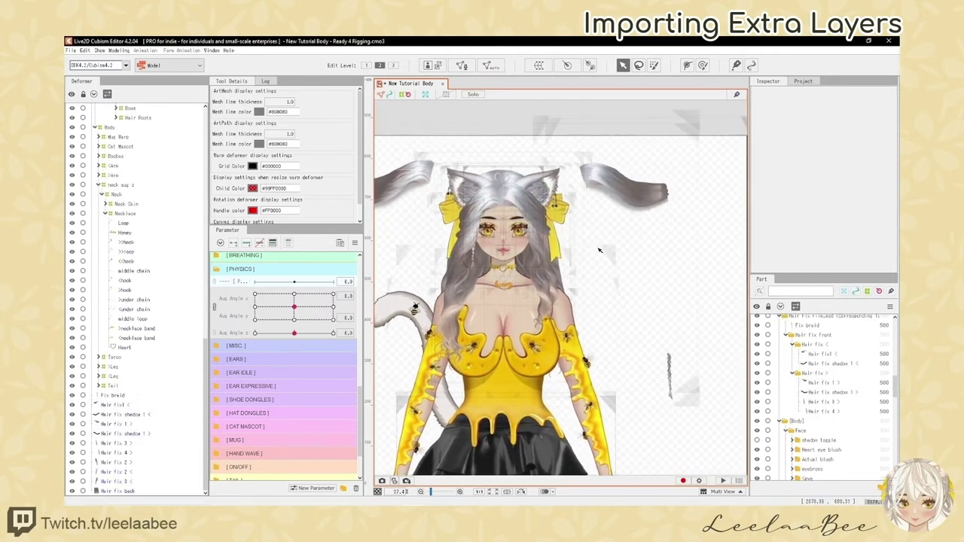
Inspect the opacity settings of Hair fix shadow 1 > and Hair fix shadow 1 <
left_click(832, 393)
left_click(817, 165)
left_click(832, 364)
scroll(579, 214, "down", 2)
scroll(579, 215, "up", 2)
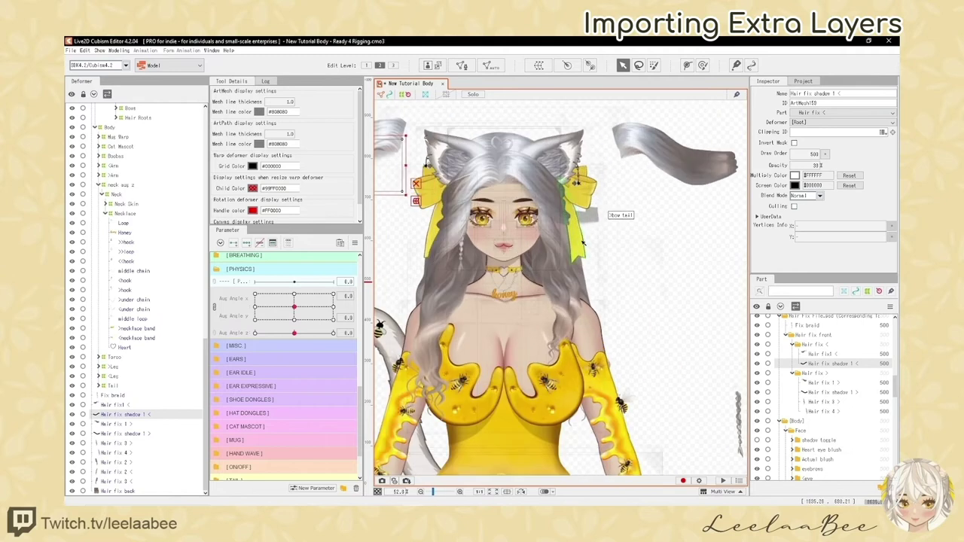
Lower the draw order of >bow tail to 498 and <bow tail to 499 so both sit behind the hair
left_click(579, 226)
left_click(432, 242)
left_click_drag(615, 257, 585, 266)
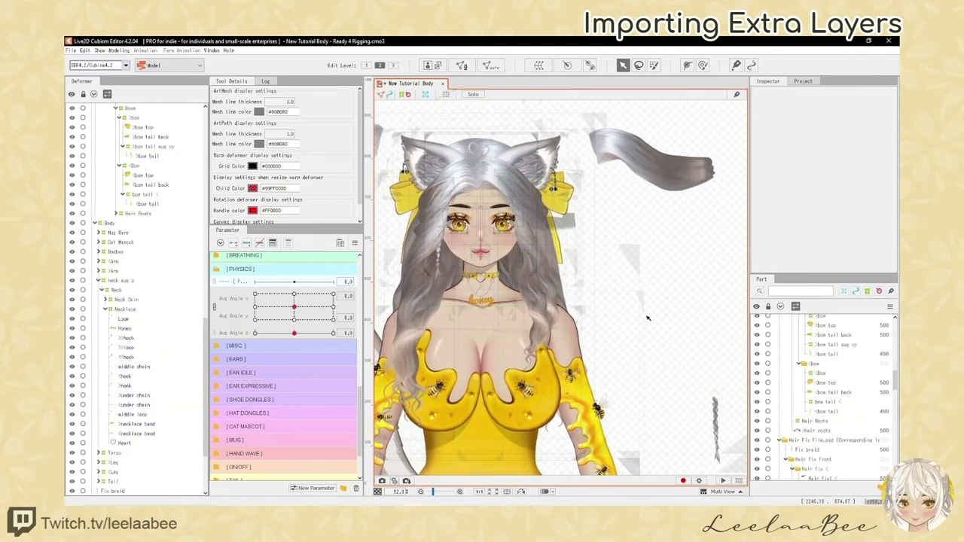
Select the strands in the Hair fix back part and examine how they line up with the existing hair around the face
scroll(835, 452, "down", 10)
left_click(833, 457)
left_click(836, 450, "shift")
left_click(818, 438)
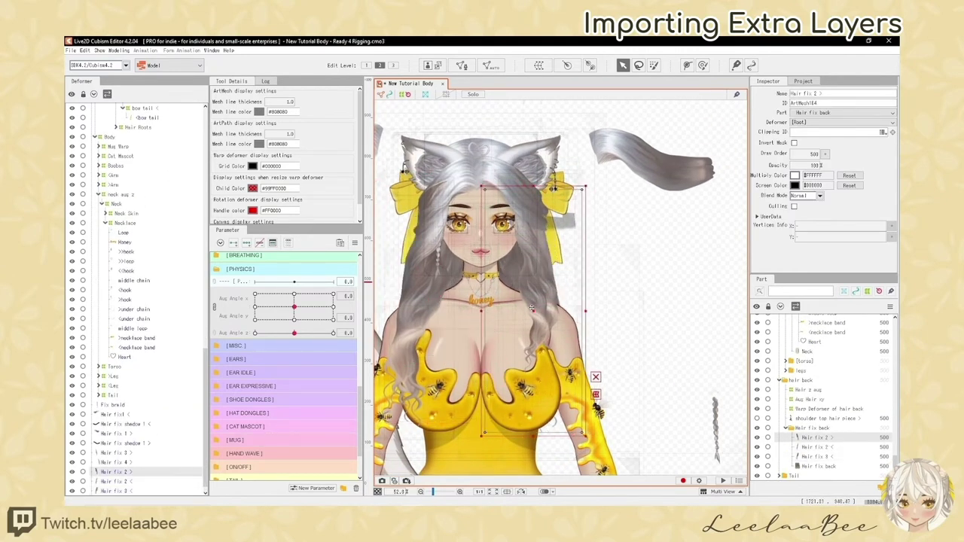
scroll(602, 256, "down", 2)
left_click(644, 291)
scroll(543, 219, "up", 5)
scroll(594, 269, "down", 2)
left_click(596, 269)
left_click(646, 275)
left_click_drag(542, 271, 691, 283)
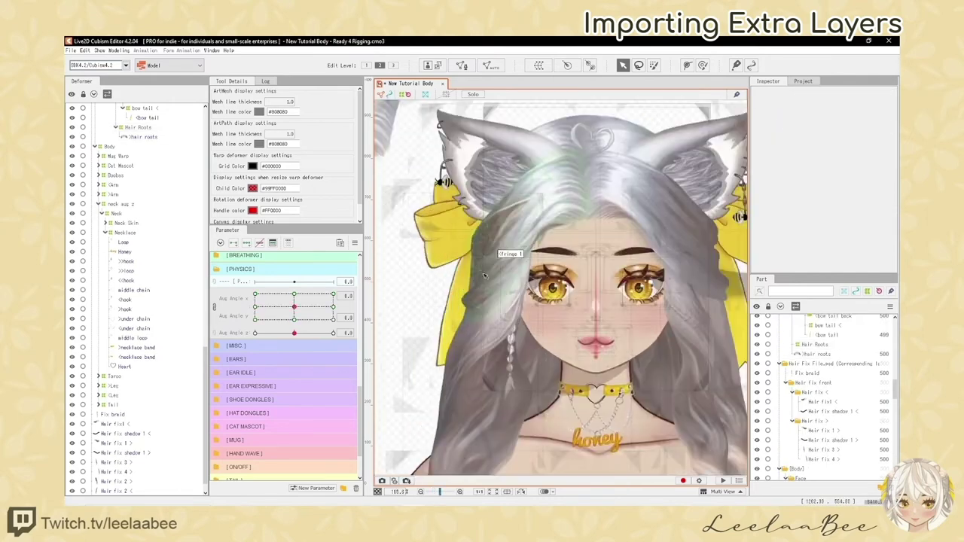
Create a warp deformer around the Hair fix back mesh
scroll(410, 249, "down", 3)
left_click(454, 267)
key("ctrl+t")
scroll(400, 226, "down", 2)
scroll(399, 226, "up", 2)
Examine how the Hair fix 2 > strand relates to the existing hair < and <hair aug chunk pieces around the face
left_click(534, 332)
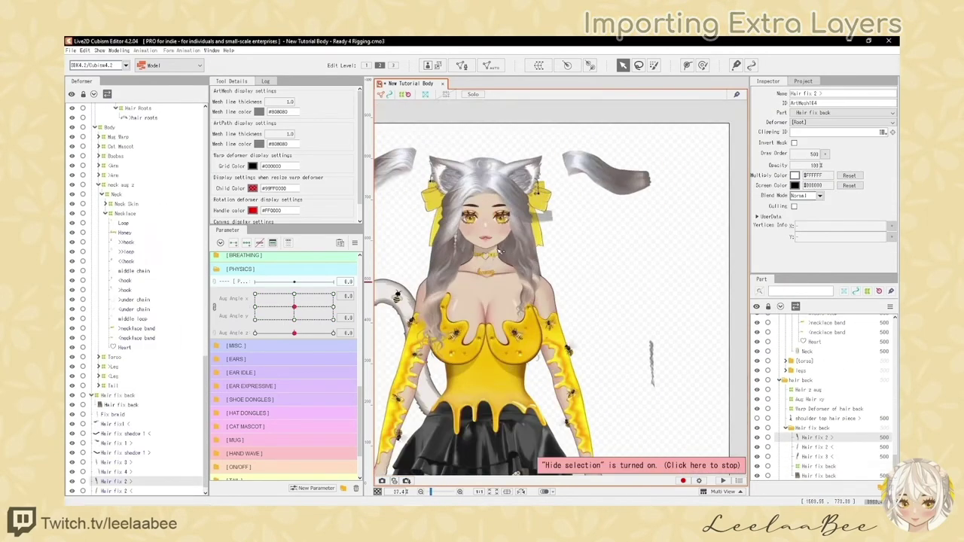
scroll(499, 252, "up", 6)
left_click(452, 301)
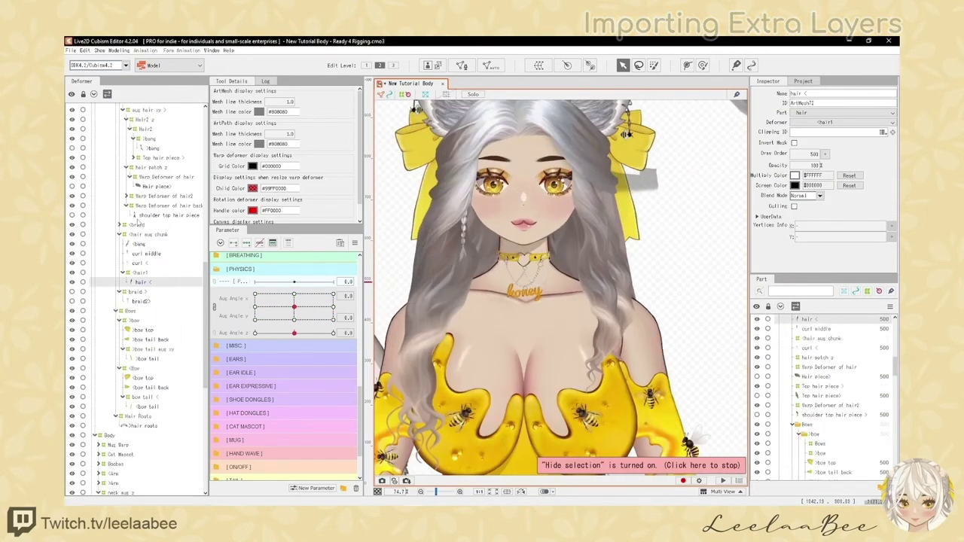
left_click(148, 234)
key("ctrl+t")
key("ctrl+t")
scroll(482, 301, "up", 2)
left_click(139, 245)
left_click(141, 283)
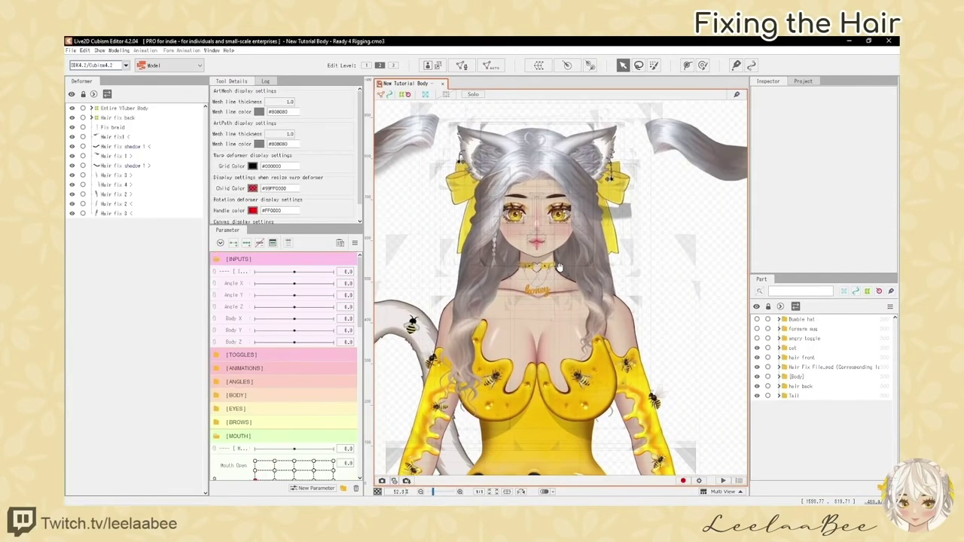
Turn the head to Aug Angle x -30 and add a warp deformer named >Hair strand 3 xy inside >Front Hair xy
left_click_drag(205, 384, 244, 342)
left_click_drag(549, 231, 541, 262)
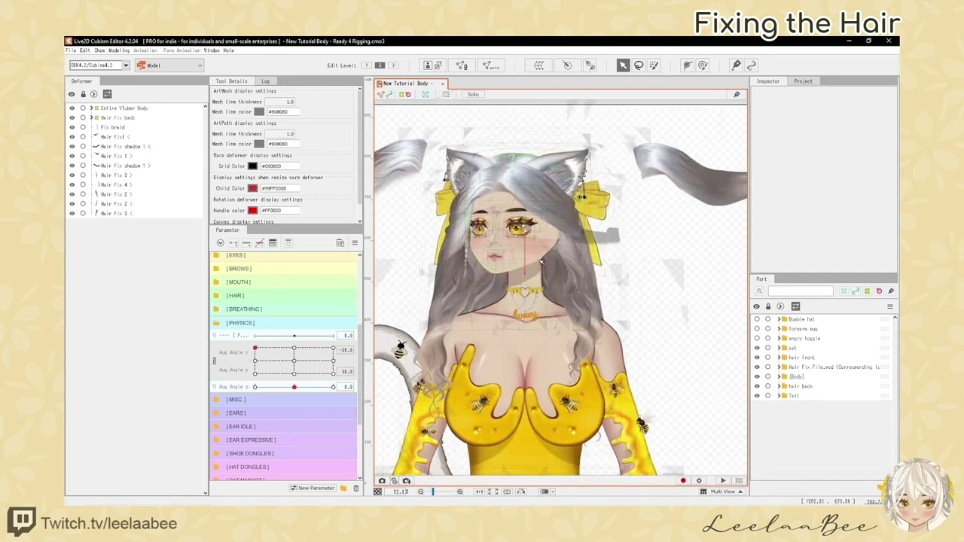
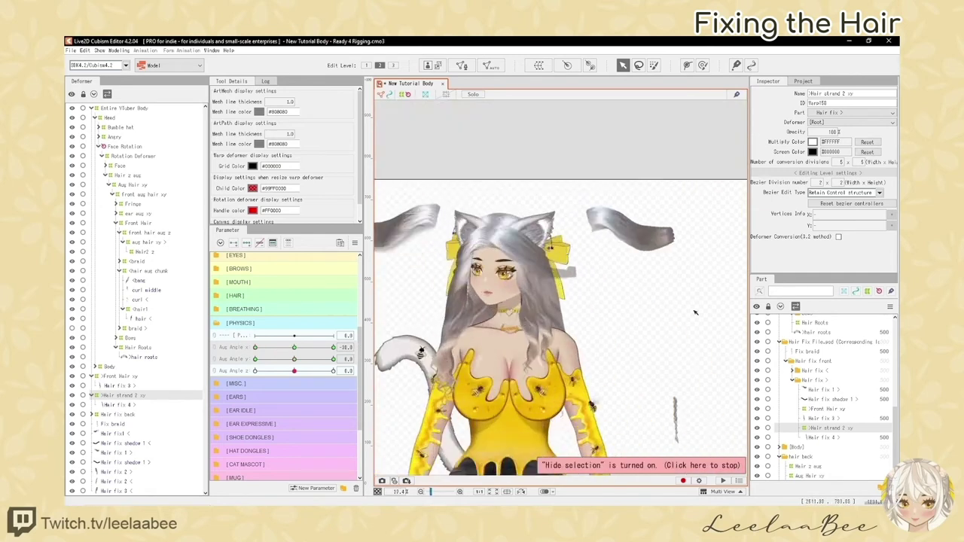
left_click(114, 472)
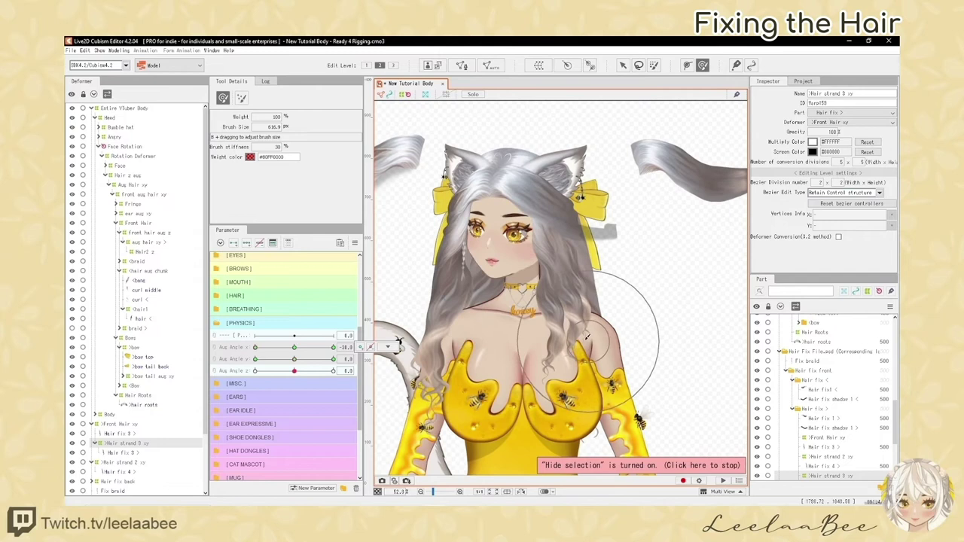
Select >Front Hair xy, >Hair strand 2 xy and >Hair strand 3 xy together and copy their form at Aug Angle x and y -30
left_click(124, 463, "ctrl")
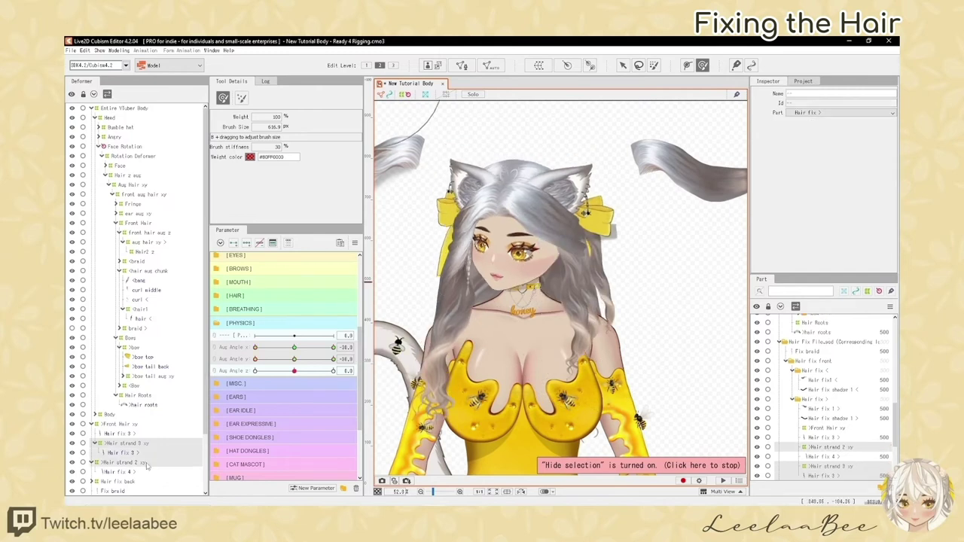
left_click(121, 424, "ctrl")
key("ctrl+h")
scroll(603, 343, "up", 2)
scroll(636, 354, "down", 2)
left_click(255, 359)
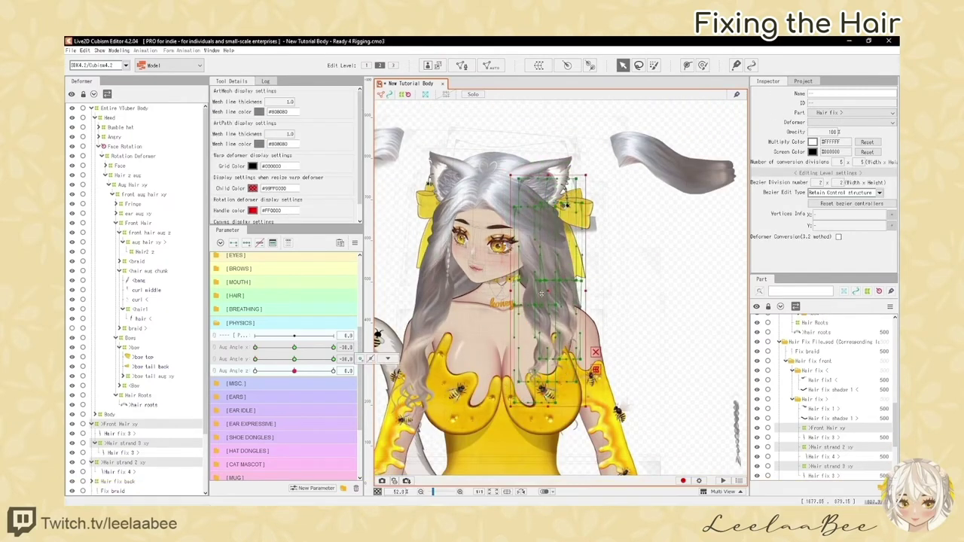
key("ctrl+shift+c")
key("h")
left_click(294, 360)
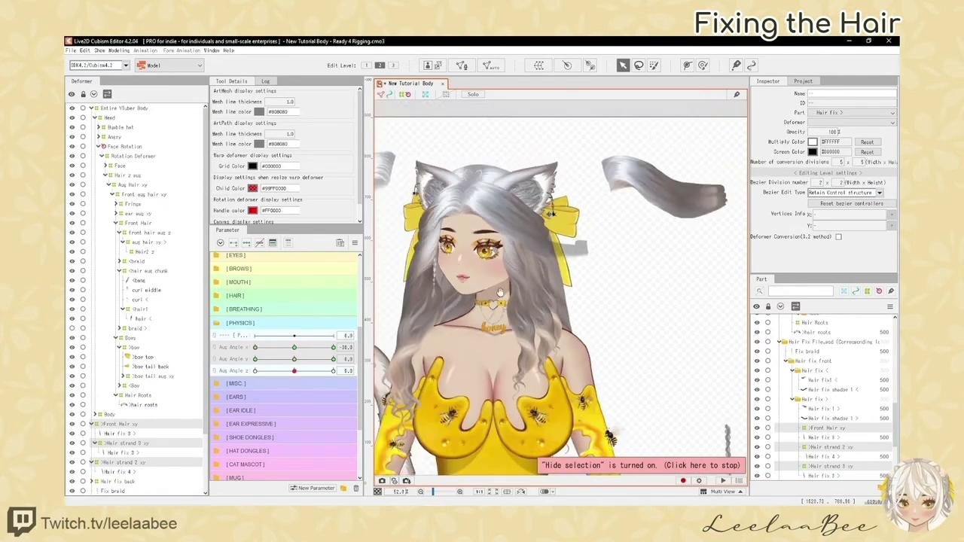
Try to set up a warp deformer named >Fringe 2 xy for the Hair fix 1 > strand inside >fringe aug xy
scroll(591, 222, "up", 2)
left_click(590, 226)
scroll(588, 237, "down", 2)
scroll(157, 138, "down", 3)
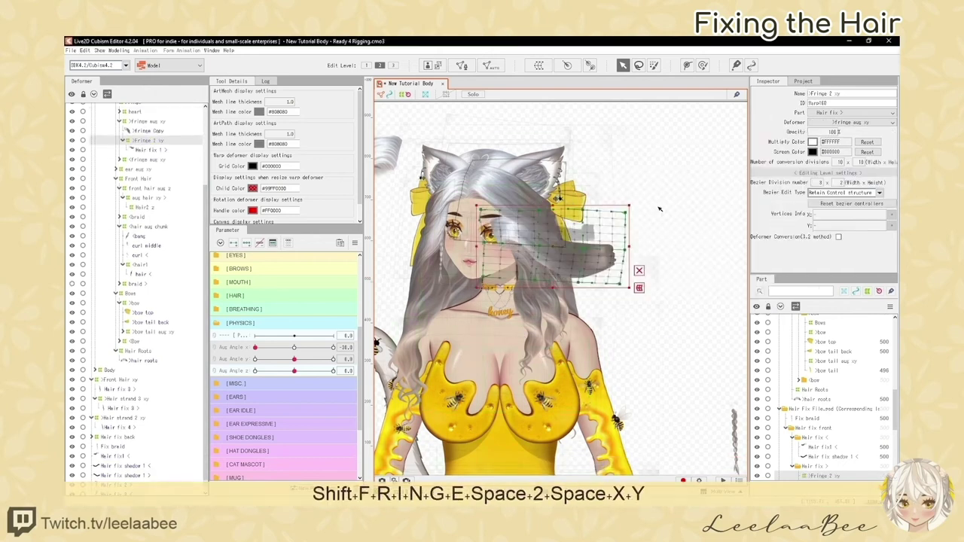
key("Return")
key("ctrl+z")
key("ctrl+z")
key("ctrl+z")
key("ctrl+z")
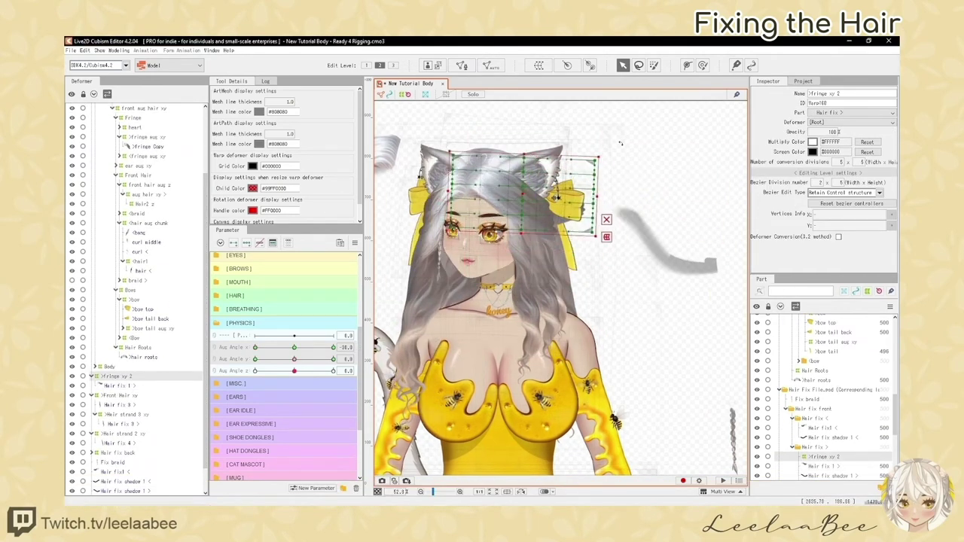
Move the >fringe xy 2 deformer and its Hair fix 1 > strand into the hair part
scroll(520, 169, "up", 2)
left_click(736, 366)
left_click(824, 457)
left_click_drag(825, 457, 842, 351)
left_click(819, 348)
scroll(570, 364, "up", 2)
scroll(570, 302, "down", 2)
Try to reshape the >fringe aug xy deformer with the deform brush at Aug Angle x -30
left_click(702, 65)
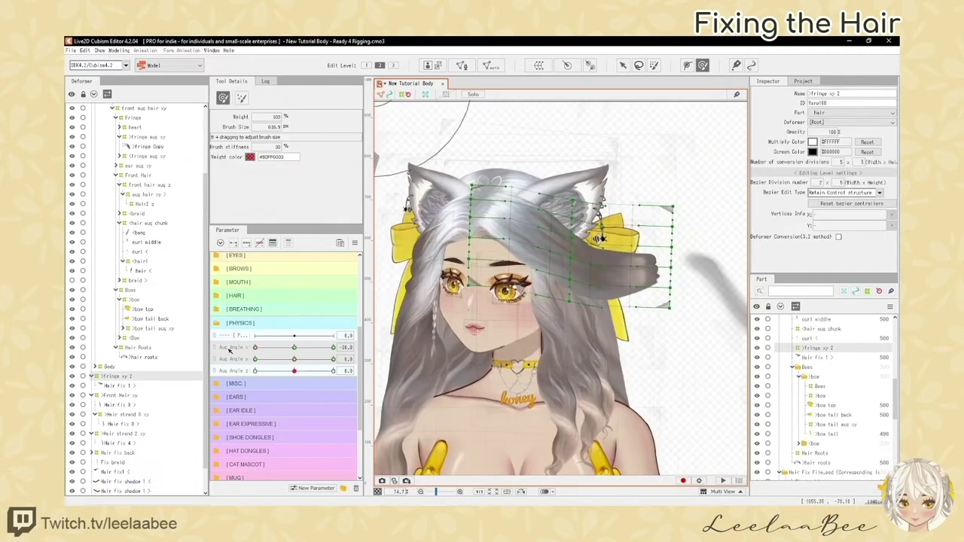
left_click(147, 137)
left_click(702, 65)
left_click_drag(603, 241, 622, 249)
key("ctrl+z")
key("ctrl+z")
key("ctrl+z")
scroll(588, 226, "up", 2)
scroll(587, 226, "down", 2)
left_click(702, 65)
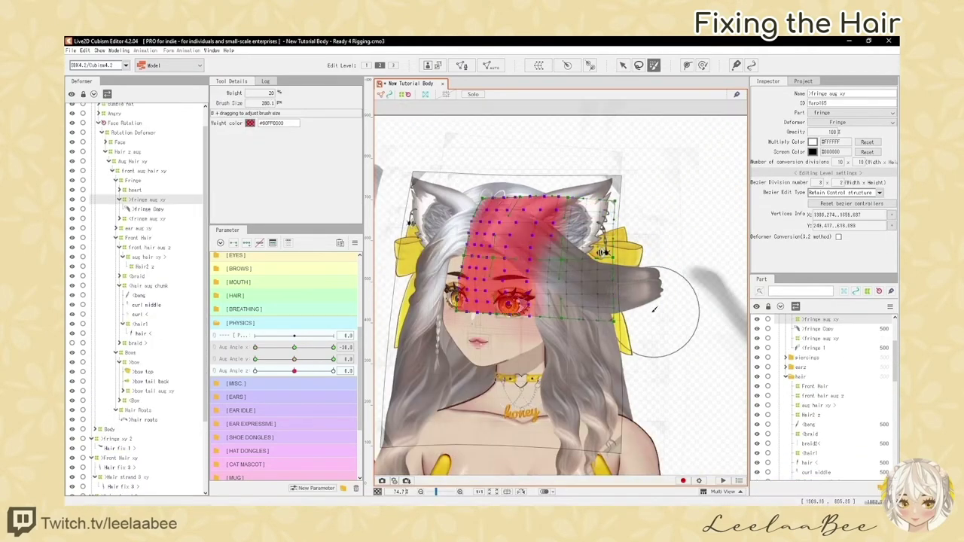
key("ctrl+z")
Move the >fringe aug xy deformer with >fringe Copy out of Fringe to the root level
left_click(623, 65)
left_click(121, 347)
mouse_move(255, 348)
left_mouse_down()
mouse_move(295, 347)
mouse_move(236, 348)
mouse_move(249, 348)
left_mouse_up()
left_click(121, 338)
key("ctrl+z")
key("ctrl+z")
key("ctrl+z")
key("ctrl+z")
Adjust the control points of >fringe aug xy near the hair parting at Aug Angle x -30, undoing the last change
left_click(564, 188)
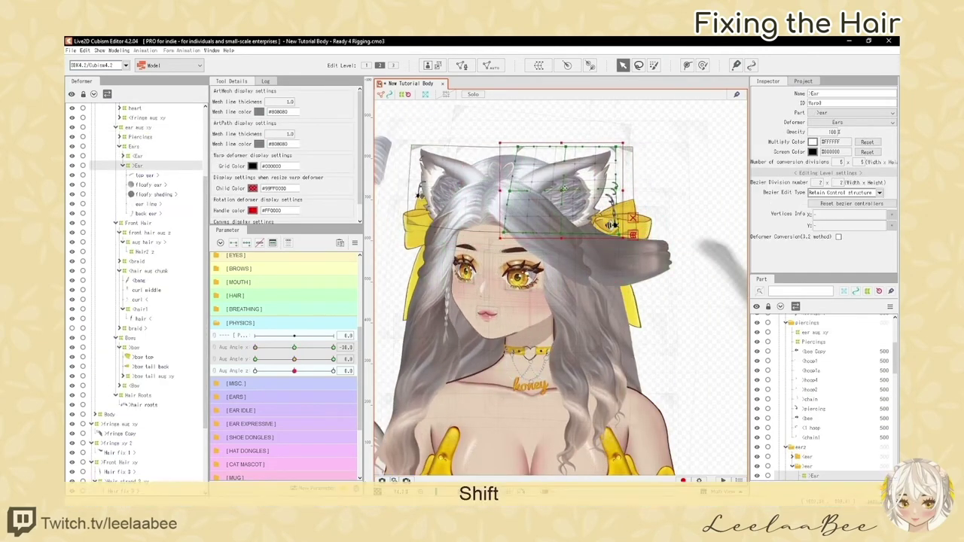
scroll(561, 190, "down", 2)
left_click(520, 198)
scroll(518, 198, "up", 8)
left_click(486, 185)
key("h")
key("h")
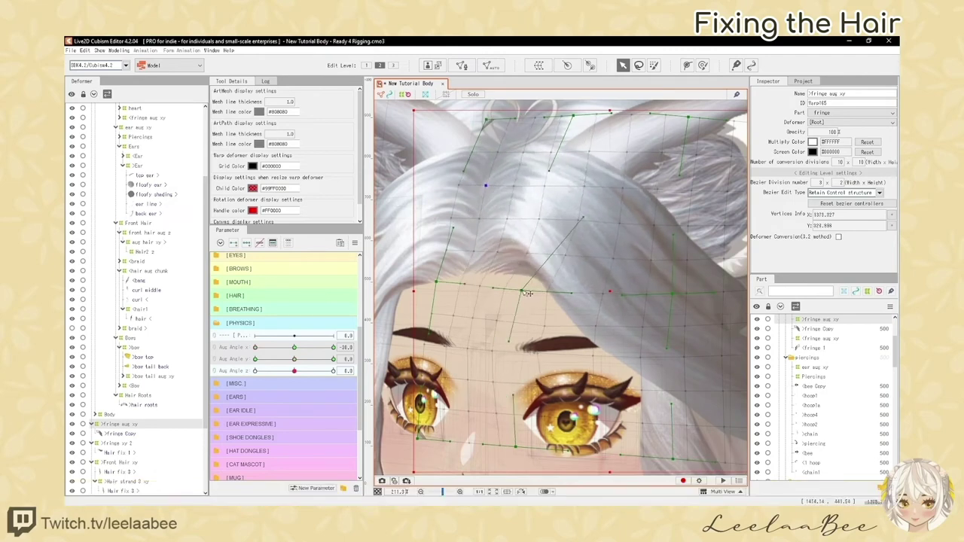
scroll(503, 121, "down", 5)
scroll(515, 162, "up", 4)
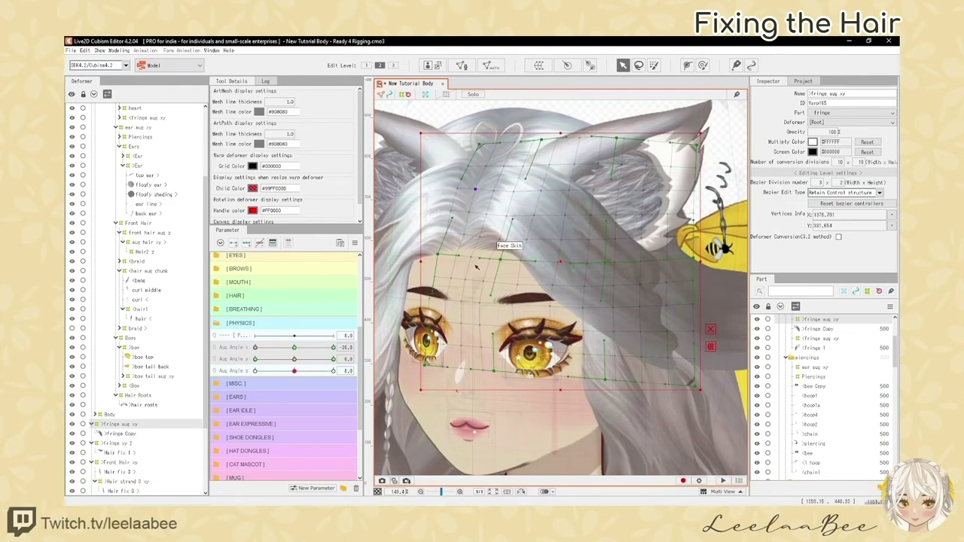
key("h")
scroll(476, 266, "up", 3)
key("ctrl+z")
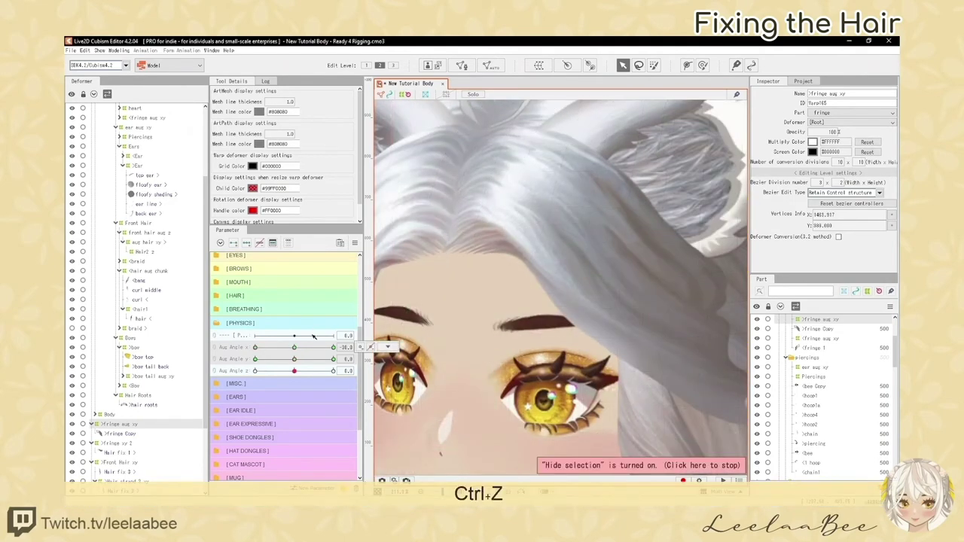
Select the >fringe xy 2 deformer and compare its strand with the surrounding hair and bow
scroll(475, 226, "down", 6)
left_click(557, 209)
key("h")
left_click(557, 209)
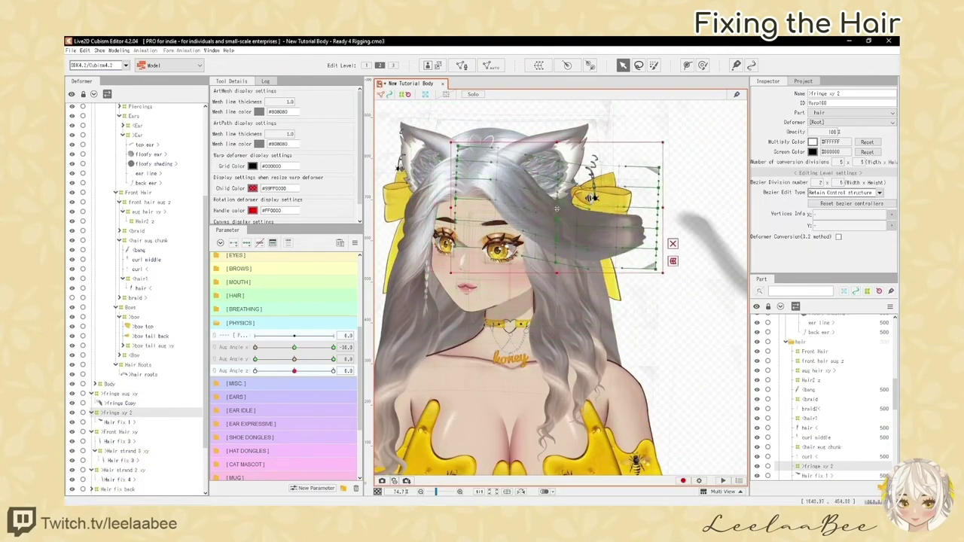
scroll(556, 209, "up", 4)
key("h")
scroll(660, 332, "down", 5)
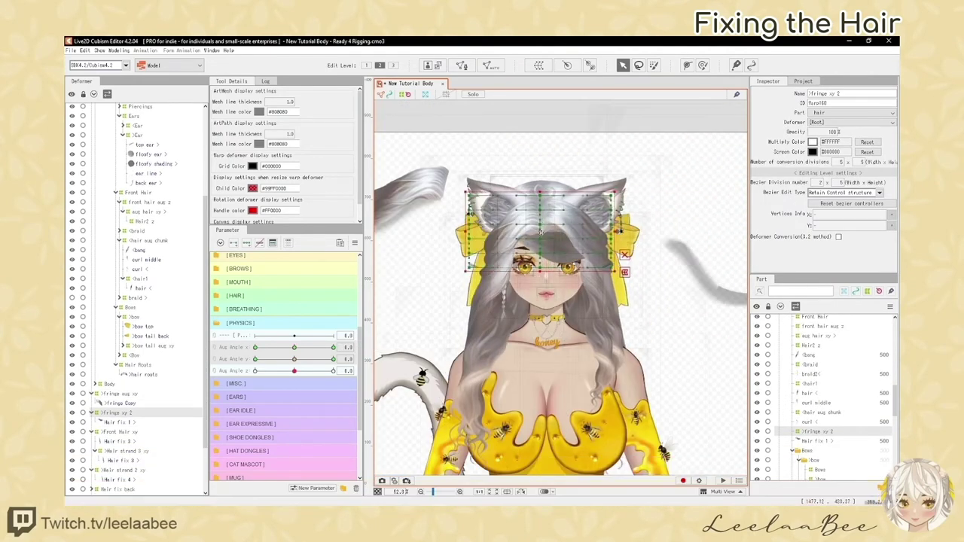
Check the >fringe xy 2 strand at Aug Angle x 0 and -30, undoing the last change in between
scroll(622, 250, "up", 5)
left_click(255, 347)
left_click(294, 347)
key("ctrl+z")
left_click(255, 347)
key("h")
scroll(569, 271, "down", 5)
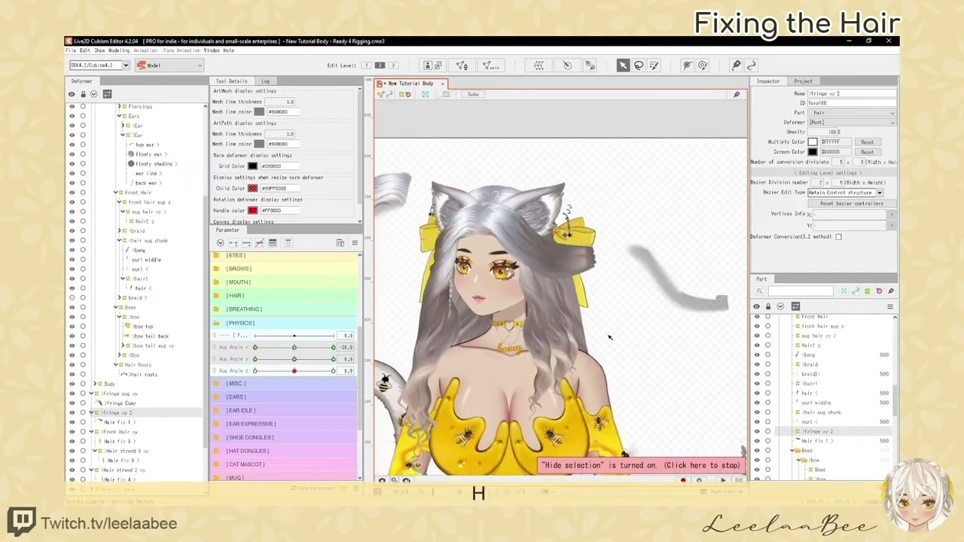
Set the conversion divisions of the >fringe xy 2 deformer to 15 by 15
scroll(546, 255, "up", 5)
left_click(619, 274)
type("500")
key("Return")
left_click(620, 274)
key("h")
key("h")
Pull the chain side of the Piercings deformer inward so the earrings sit on the > ear at Aug Angle x -30
left_click(140, 152)
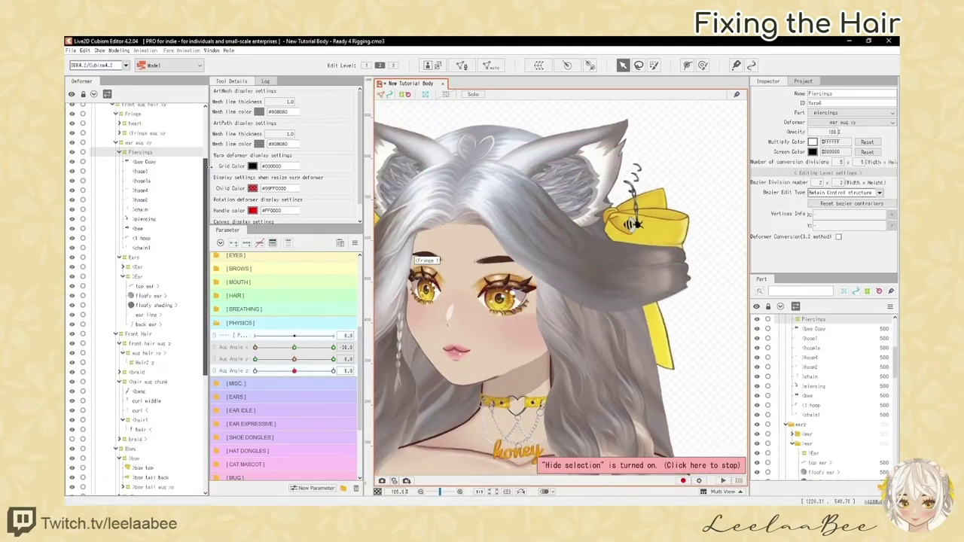
key("h")
left_click_drag(635, 218, 616, 219)
left_click(622, 275)
Reshape the outer end of >fringe xy 2 over the bow with the deform brush and undo the last stroke
left_click(119, 481)
left_click(703, 65)
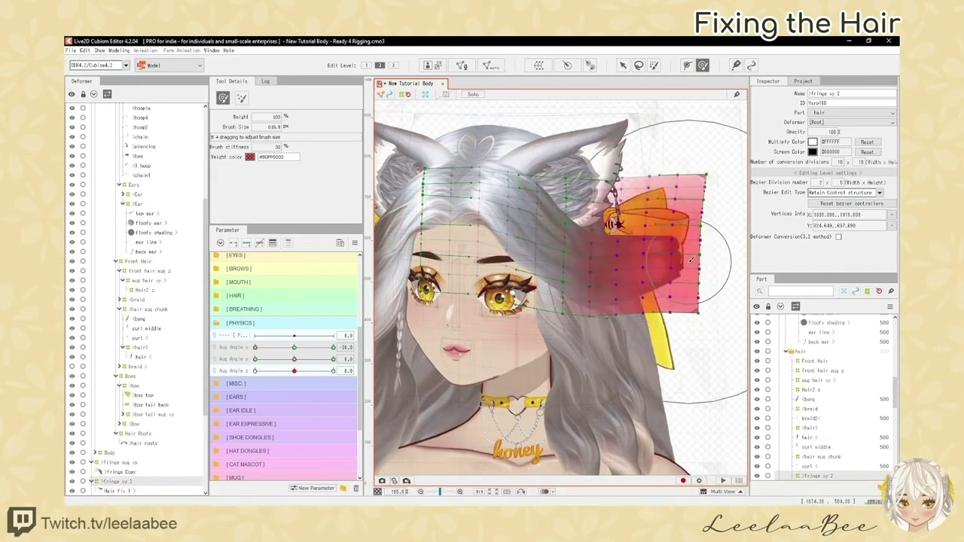
key("ctrl+z")
key("h")
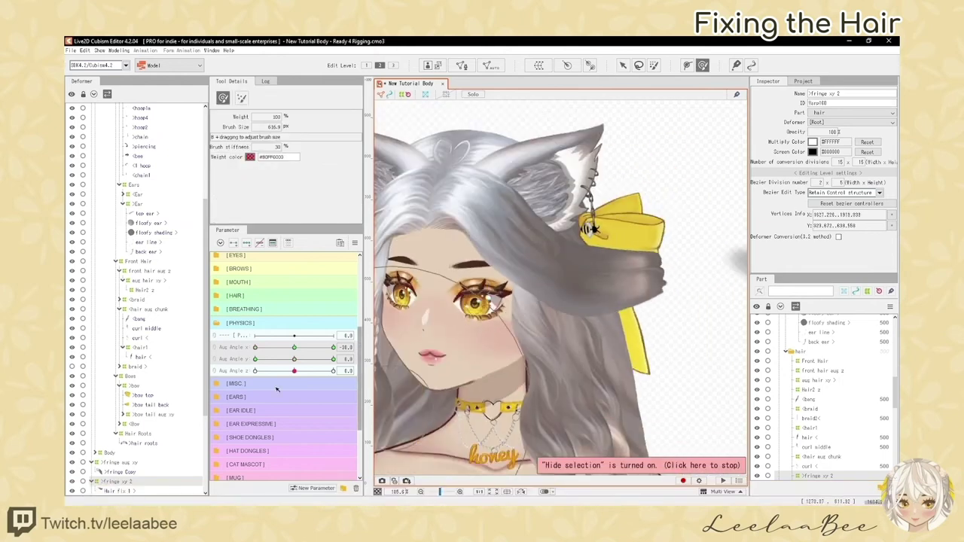
Create a parent warp deformer named >fringe xy around >fringe aug xy and >fringe xy 2
left_click(539, 66)
type(">fringe xy")
key("Return")
Pull the outer end of the >fringe xy 2 strand inward off the bow with the deform brush at Aug Angle x -30
left_click_drag(668, 224, 647, 228)
left_click(120, 481)
key("h")
key("h")
scroll(574, 220, "down", 5)
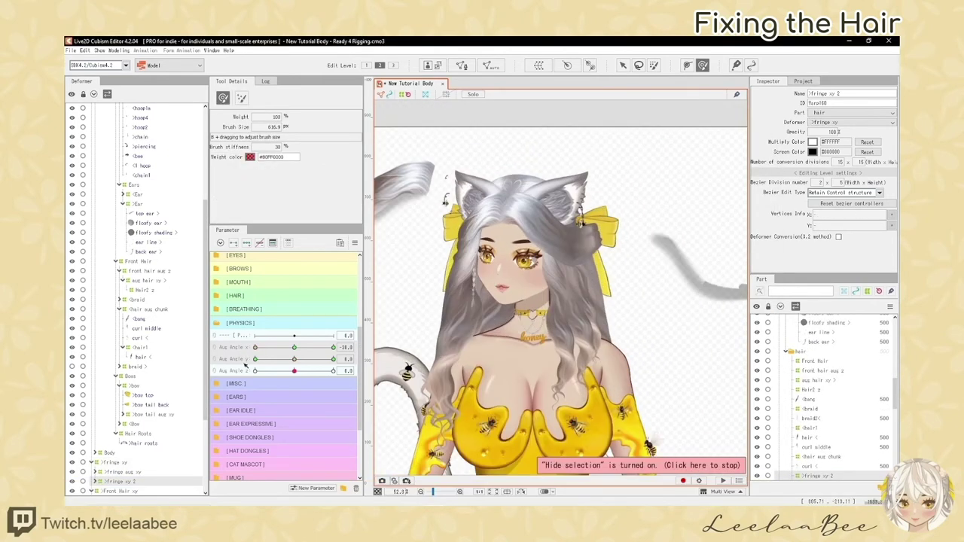
scroll(574, 226, "up", 5)
key("h")
Select the outer control points of >fringe xy 2 and bend the strand's end upward toward the bow knot
left_click(623, 65)
key("h")
scroll(588, 214, "down", 3)
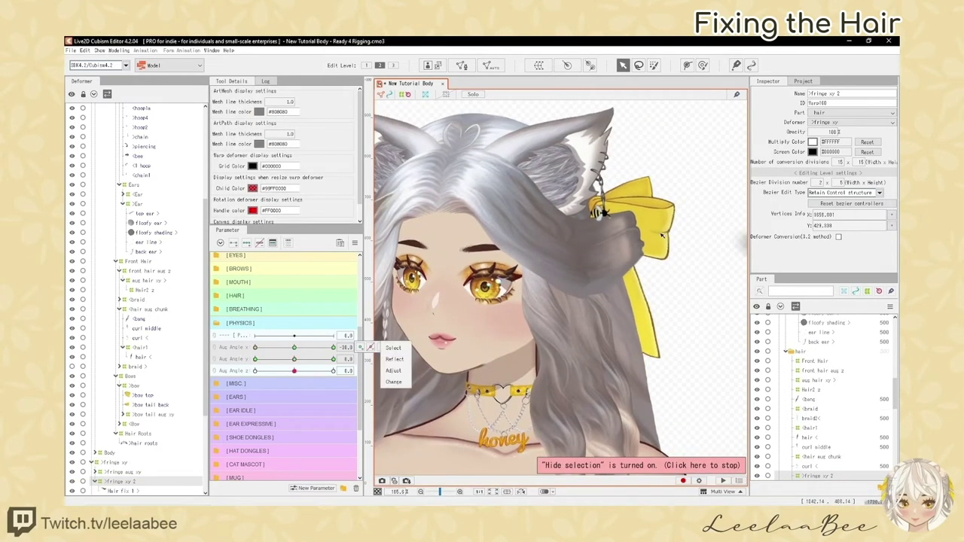
key("h")
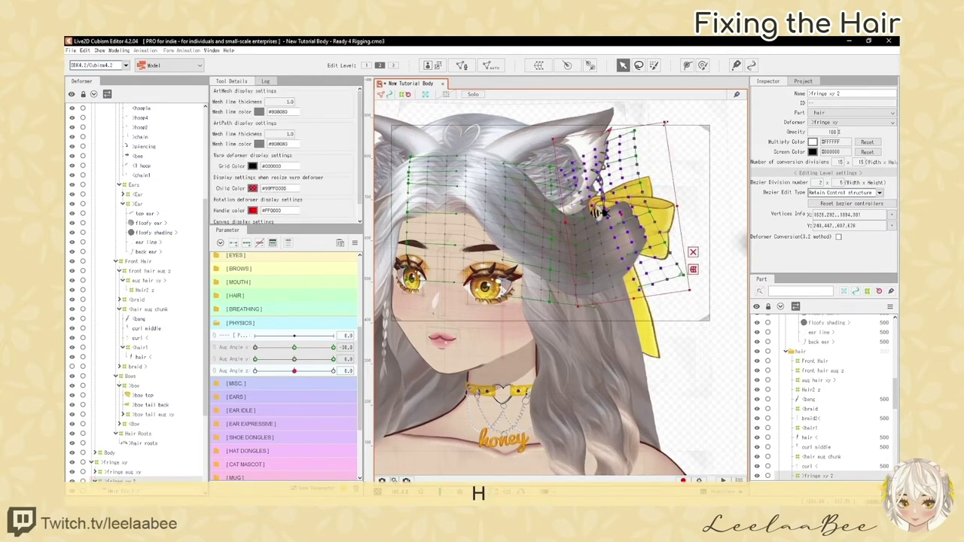
key("h")
key("h")
left_click(654, 66)
left_click(623, 65)
key("h")
Refine the curled end of the >fringe xy 2 strand beside the bow with the deform brush and undo the last stroke
scroll(566, 204, "down", 4)
scroll(138, 440, "down", 2)
left_click(138, 440)
key("h")
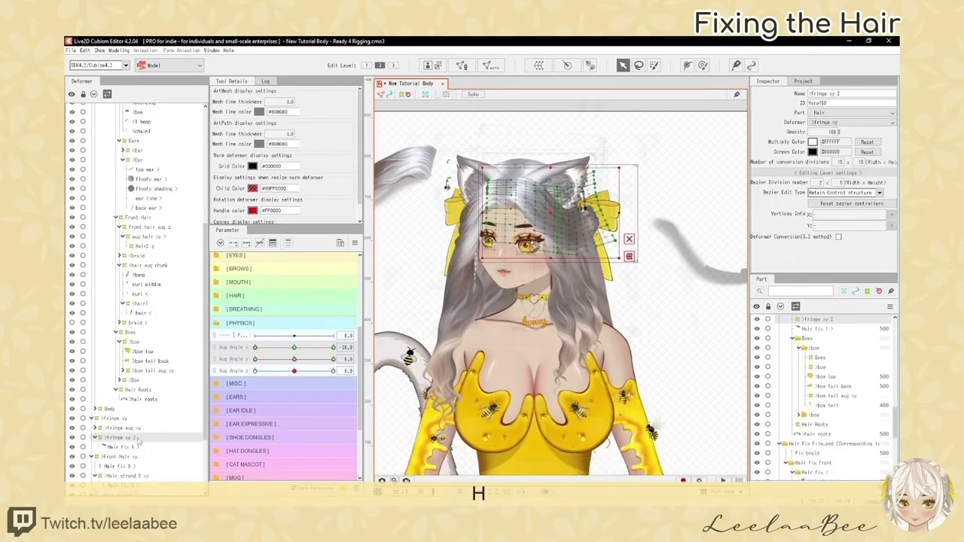
scroll(573, 198, "up", 4)
key("h")
key("h")
key("h")
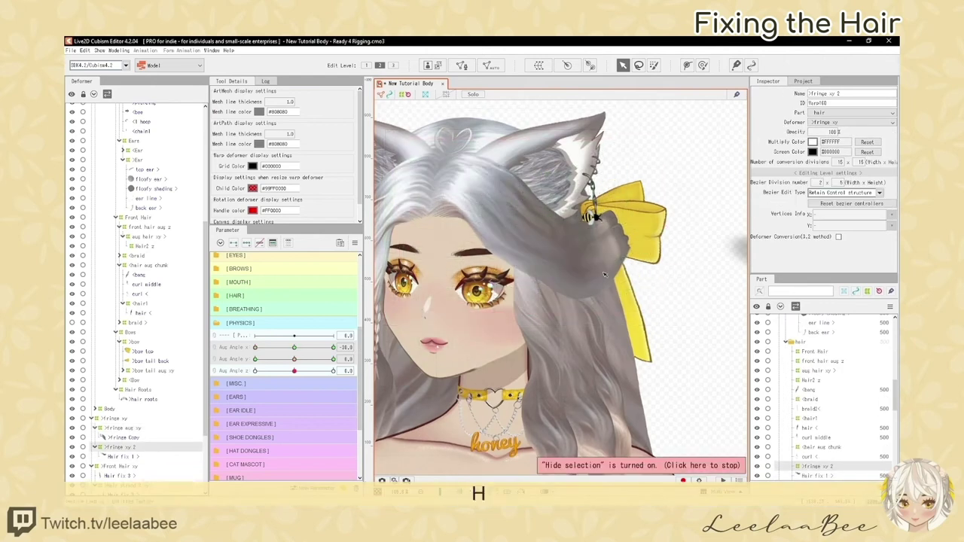
left_click(654, 65)
left_click(703, 65)
key("ctrl+z")
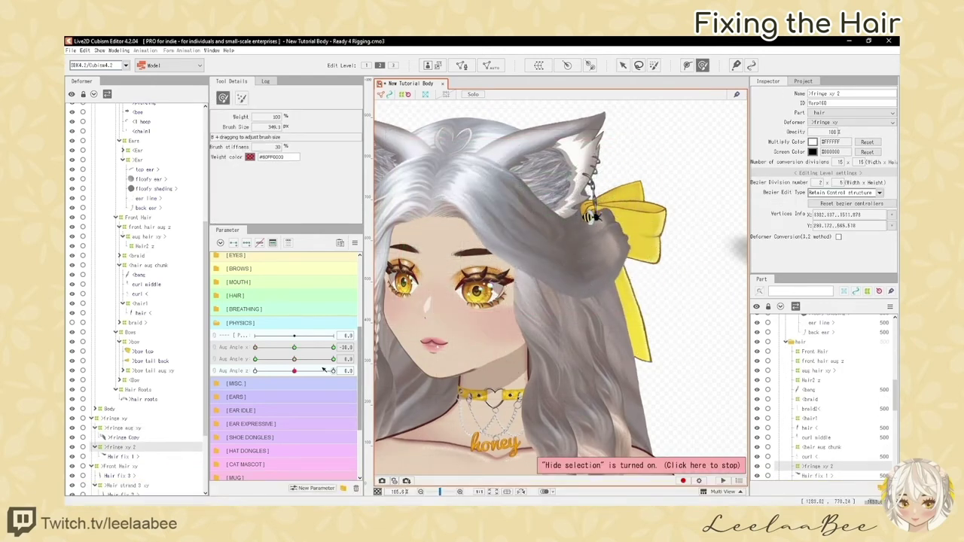
Create a warp deformer named Hair back >strand xy around the Hair fix 2 > strand
left_click(623, 66)
left_click(538, 66)
type("Hair back >strand xy")
left_click(689, 320)
key("ctrl+z")
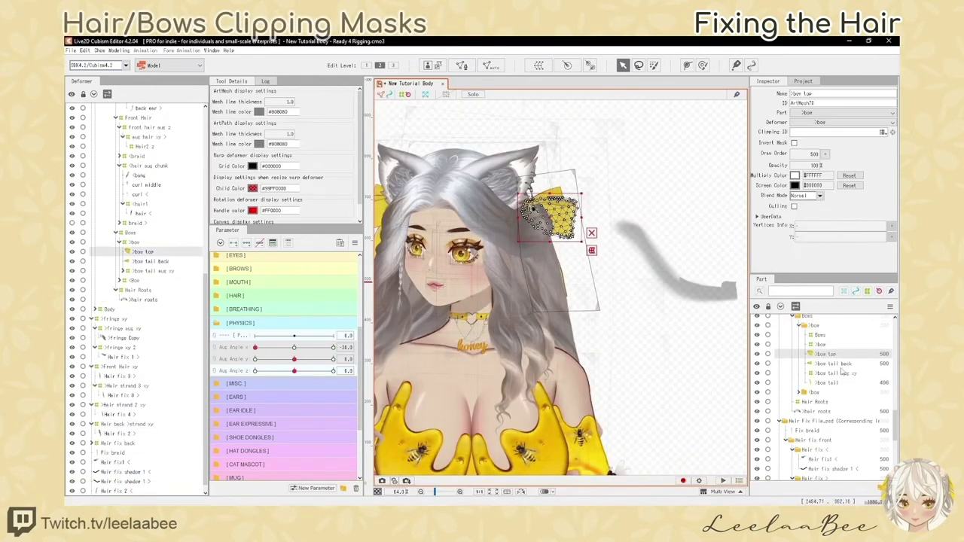
Set the draw order of >bow tail to 500 and place >fringe xy 2 with Hair fix 1 > below the Bows part
left_click(827, 398, "shift")
left_click(153, 271)
left_click(148, 280)
key("h")
scroll(576, 302, "down", 3)
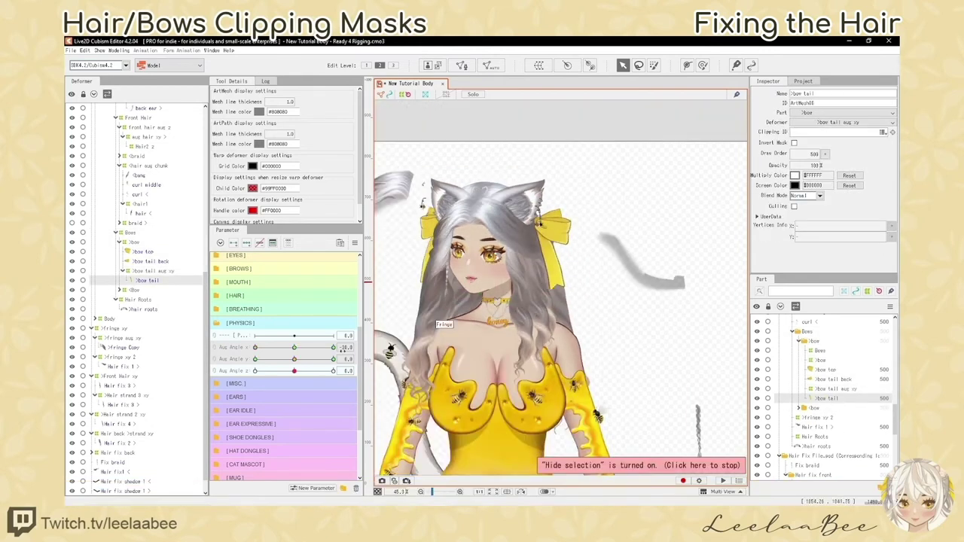
Turn the head to Aug Angle x -30 and shift the > bow and its tail outward from the hair
scroll(571, 301, "up", 2)
left_click_drag(294, 348, 255, 348)
scroll(587, 331, "up", 2)
left_click(574, 232)
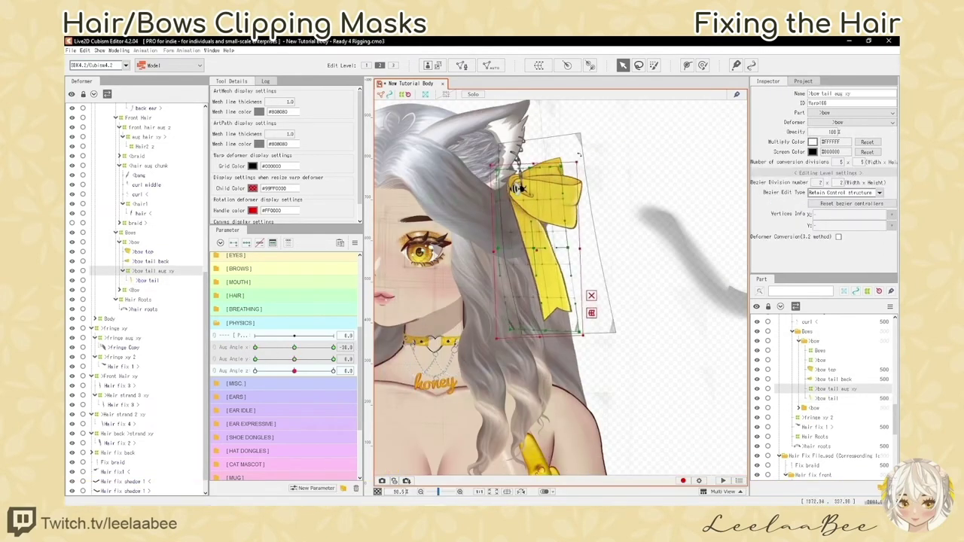
left_click(515, 189)
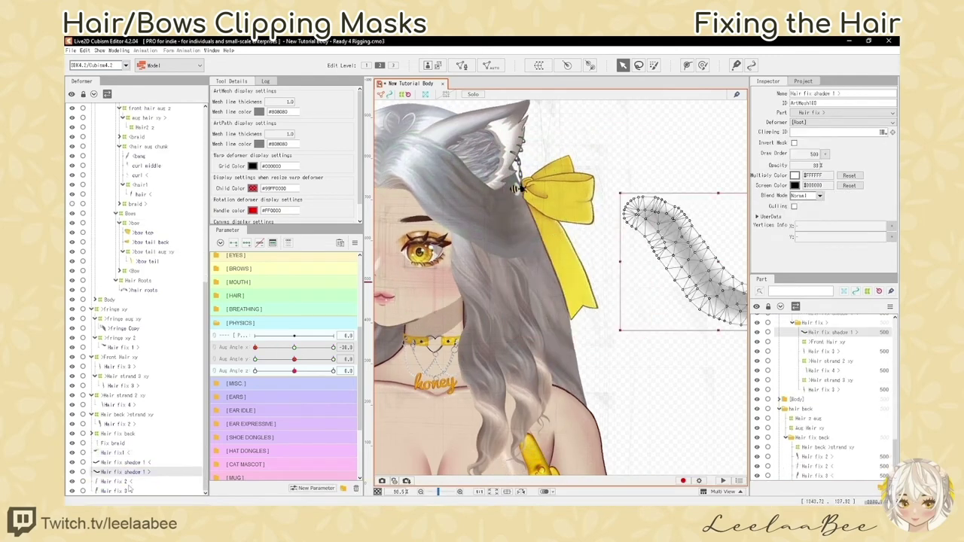
Compare the last >fringe aug xy change by undoing and redoing it, and select the Hair back >strand xy deformer
key("ctrl+y")
scroll(433, 181, "up", 2)
key("ctrl+z")
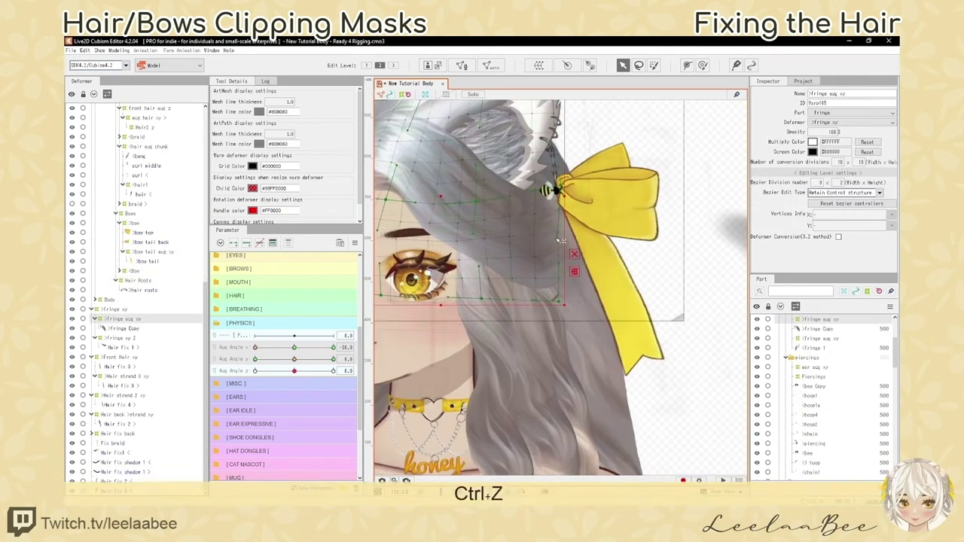
key("ctrl+y")
scroll(580, 279, "down", 5)
left_click(595, 271)
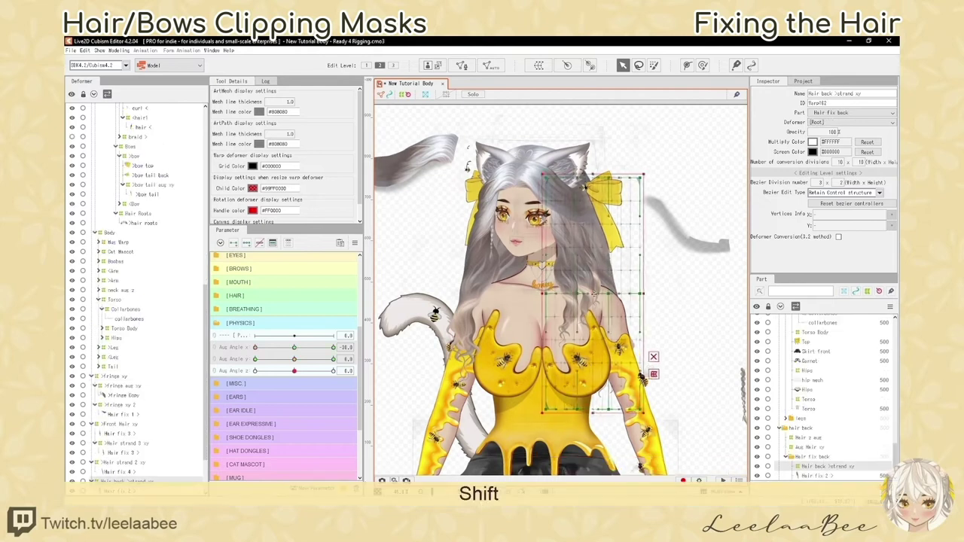
Select the >bow tail aug xy deformer and nudge the bow tail to follow the head at Aug Angle x -30
key("ctrl+y")
scroll(623, 211, "up", 4)
scroll(622, 211, "down", 3)
left_click(612, 230)
left_click_drag(641, 153, 646, 157)
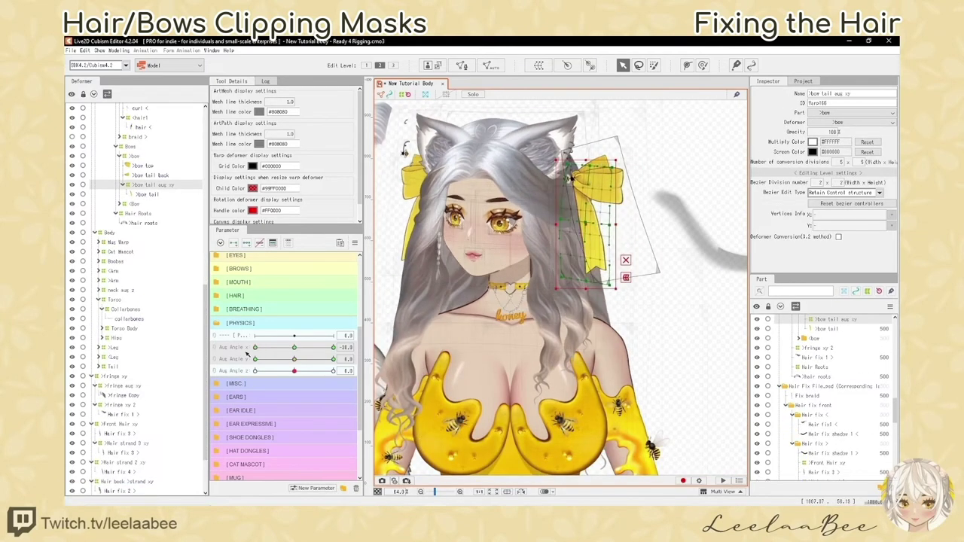
Create a warp deformer named top bow xy > as parent of >bow top and >bow tail back, at Aug Angle x -30
left_click(604, 180)
left_click(538, 65)
type("top bow xy >")
left_click(687, 320)
left_click(255, 347)
Create a warp deformer named bowtop>bow as the direct parent of >bow top
left_click(604, 179)
left_click(538, 66)
type("bowtopbow")
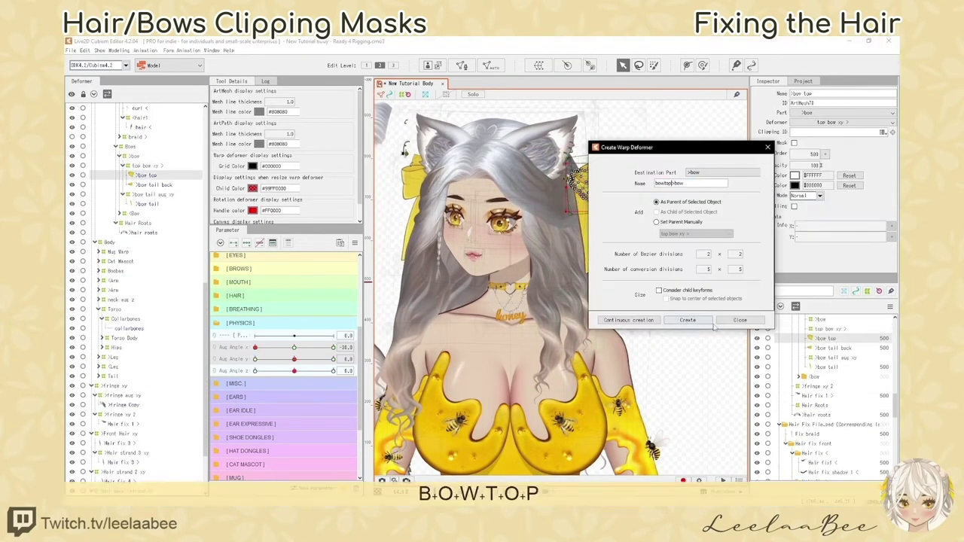
left_click(712, 321)
scroll(619, 198, "down", 5)
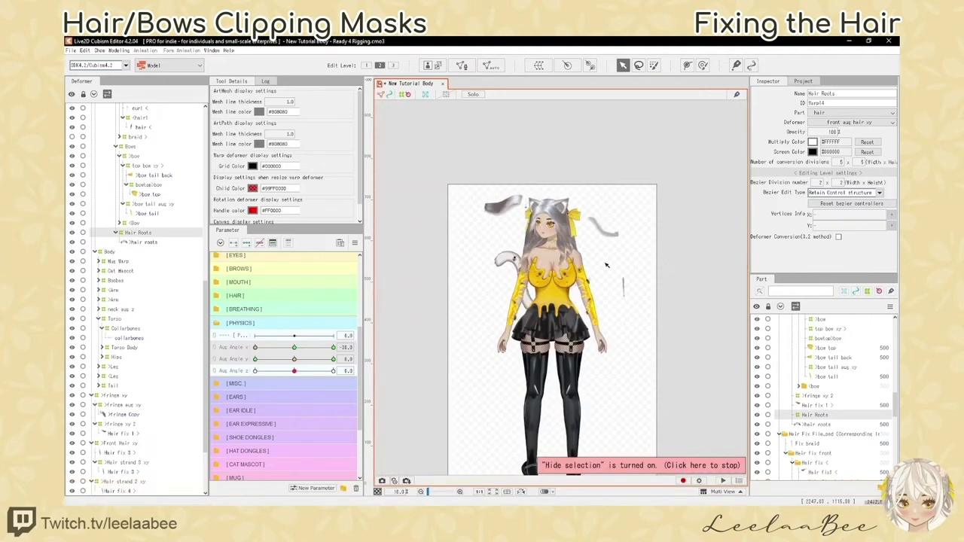
Create a warp deformer named >fringe shadow xy around the Hair fix shadow 1 > mesh
scroll(619, 196, "up", 5)
left_click(520, 194)
left_click(539, 66)
type(">fringe shadow xy")
left_click(688, 321)
key("ctrl+y")
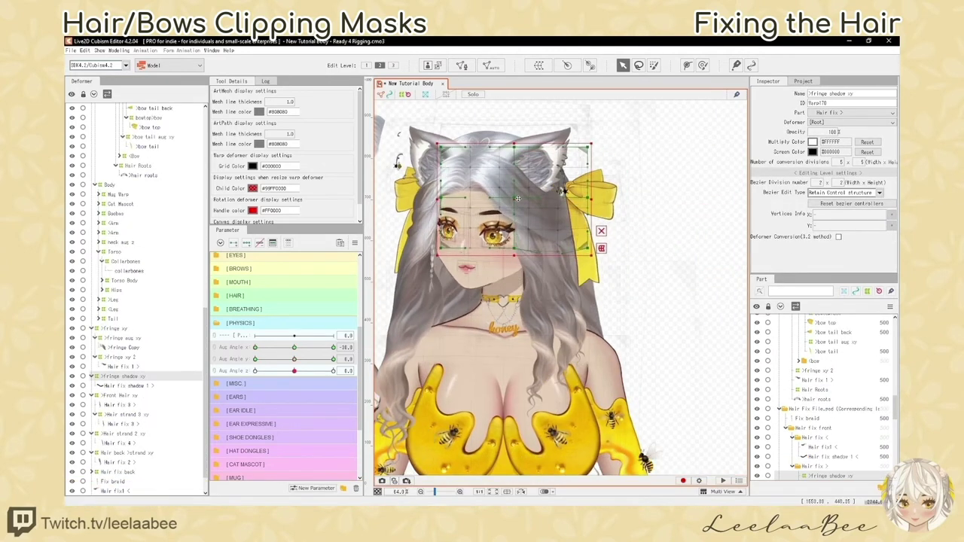
Set Aug Angle x to 0 and reshape the outer lower part of >fringe shadow xy with the Deform Brush
key("h")
left_click(294, 347)
key("h")
left_click(703, 66)
left_click_drag(567, 235, 549, 256)
key("h")
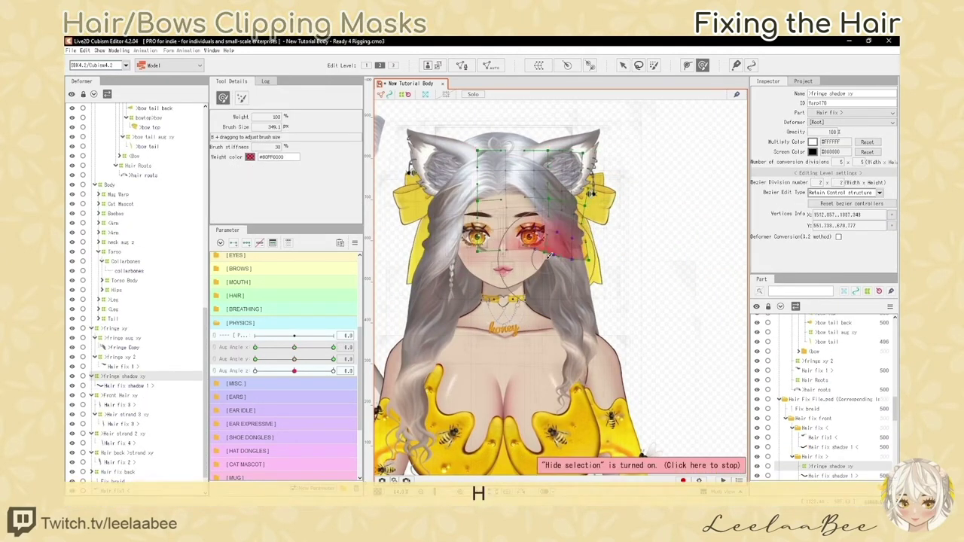
Brush >fringe shadow xy into place under the fringe with Aug Angle x at -30
left_click_drag(294, 347, 254, 347)
left_click_drag(564, 217, 557, 267)
left_click(623, 65)
scroll(829, 390, "up", 1)
Select Hair fix 1 > with its >fringe xy 2 deformer and fit the fringe to the head at Aug Angle x -30
left_click(828, 388)
key("h")
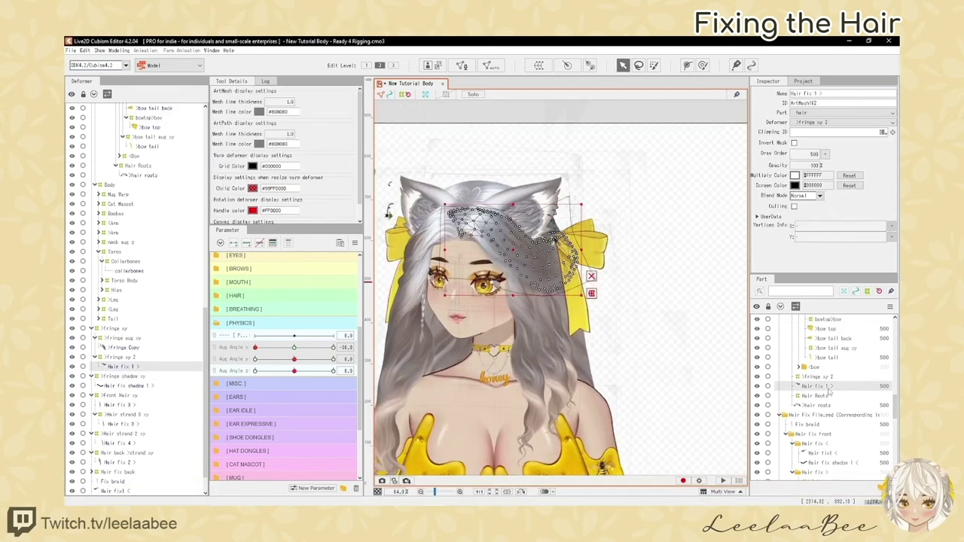
left_click(828, 377, "ctrl")
scroll(850, 416, "up", 2)
key("h")
left_click_drag(591, 307, 610, 296)
mouse_move(255, 347)
left_mouse_down()
mouse_move(296, 351)
mouse_move(253, 354)
left_mouse_up()
left_click_drag(666, 409, 635, 362)
Set Aug Angle x to 0 and move the Fix braid mesh into the Braid part
left_click_drag(895, 395, 894, 408)
left_click(807, 320)
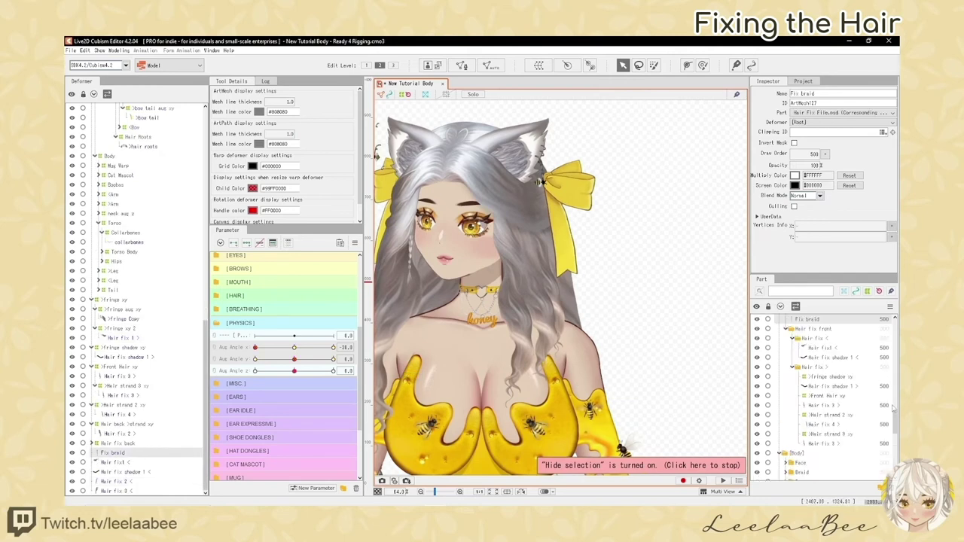
left_click_drag(254, 347, 293, 347)
left_click_drag(539, 271, 557, 256)
key("h")
left_click(135, 454)
key("h")
left_click_drag(837, 393, 803, 463)
Create a warp deformer named Braid > around Fix braid and turn the head to Aug Angle x -30
left_click(539, 66)
type("Braid >")
key("h")
left_click_drag(293, 347, 255, 347)
key("h")
key("h")
key("shift+h")
Duplicate the Hair fix 4 > strand and wrap the copy in a warp deformer named >Hair strand4 xy
left_click(139, 387)
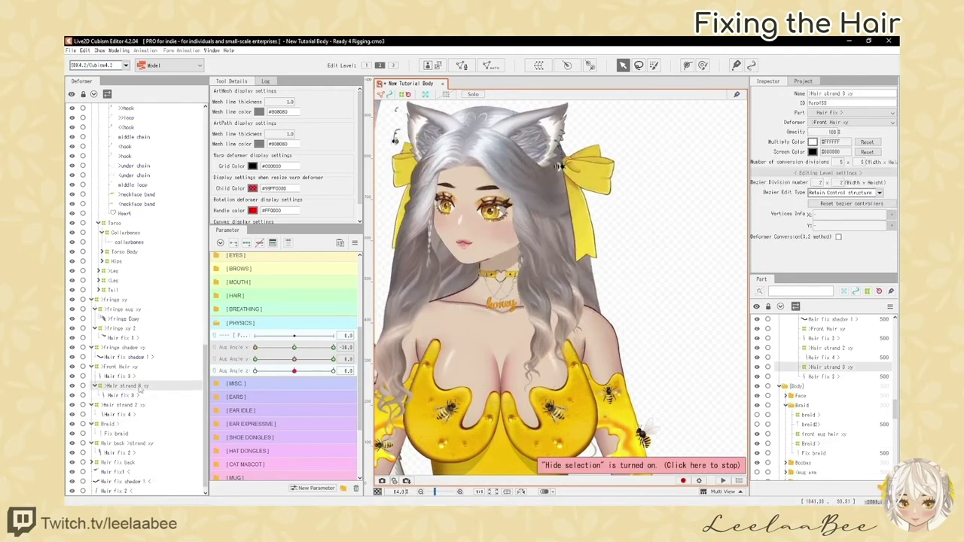
key("h")
left_click(143, 414)
key("ctrl+c")
key("ctrl+v")
left_click(538, 65)
type(">Hair strand4 xy")
key("Return")
Add three keyforms on Aug Angle x and y to >Hair strand4 xy and shift it outward and up at Aug Angle x -30
left_click_drag(120, 425, 93, 439)
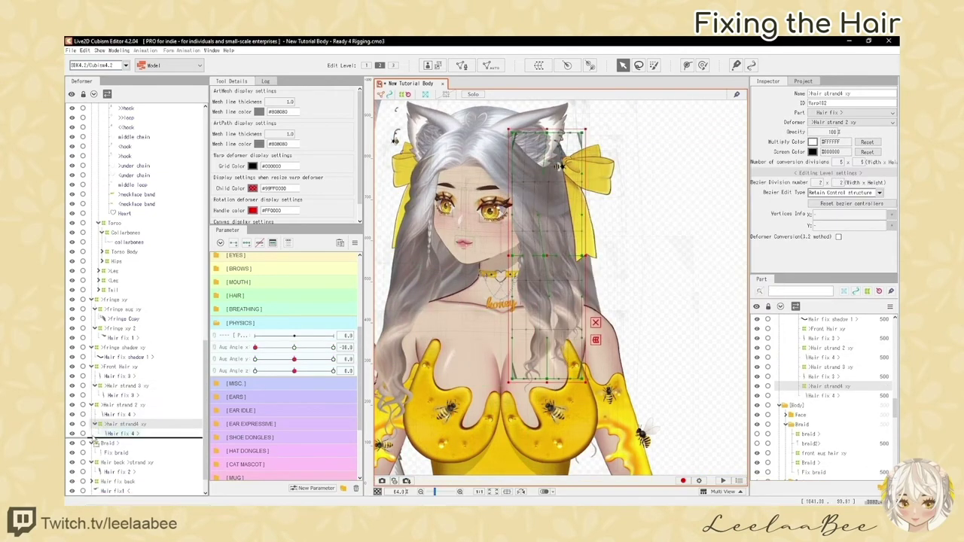
left_click(120, 434, "shift")
left_click(126, 424)
left_click(233, 347)
left_click(234, 359, "shift")
left_click(247, 243)
left_click_drag(547, 256, 568, 225)
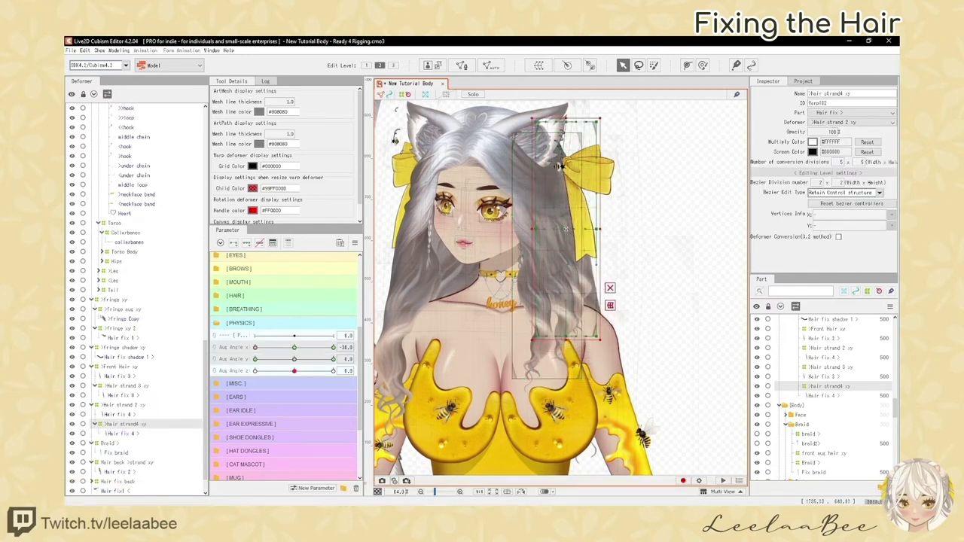
Bend the lower end of >Hair strand4 xy outward over the shoulder with the Deform Brush at Aug Angle x -30
left_click_drag(287, 349, 244, 348)
left_click(703, 65)
scroll(598, 337, "up", 2)
key("ctrl+z")
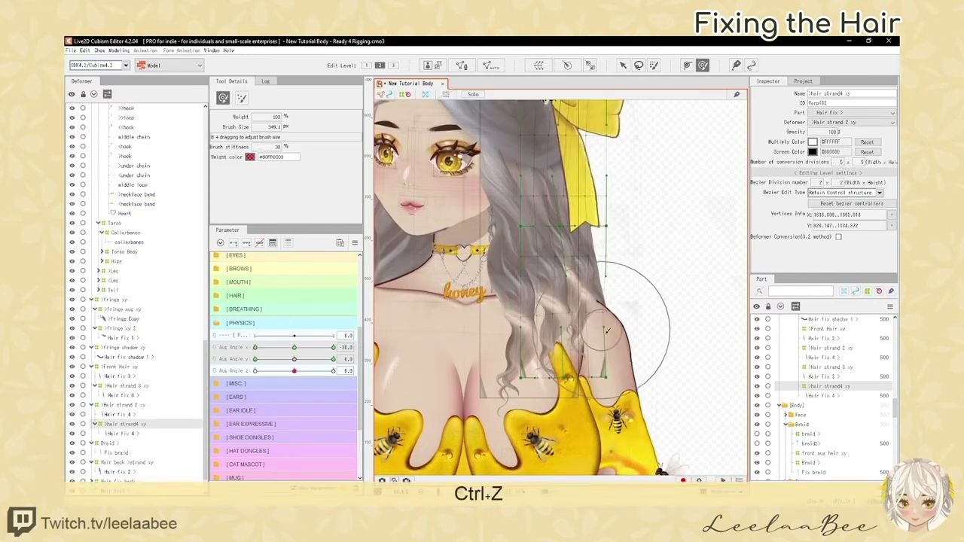
left_click_drag(601, 328, 631, 348)
scroll(628, 290, "down", 4)
key("ctrl+h")
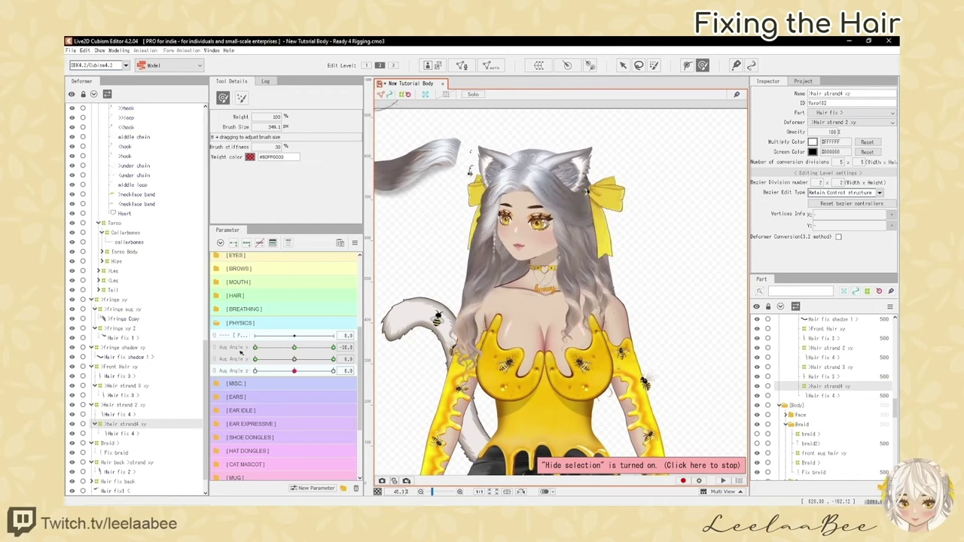
Examine the ear jewellery at Aug Angle x -30 with the Piercings deformer selected
left_click_drag(296, 348, 254, 348)
left_click(623, 65)
scroll(471, 155, "up", 2)
left_click(470, 177)
left_click(140, 163)
key("ctrl+h")
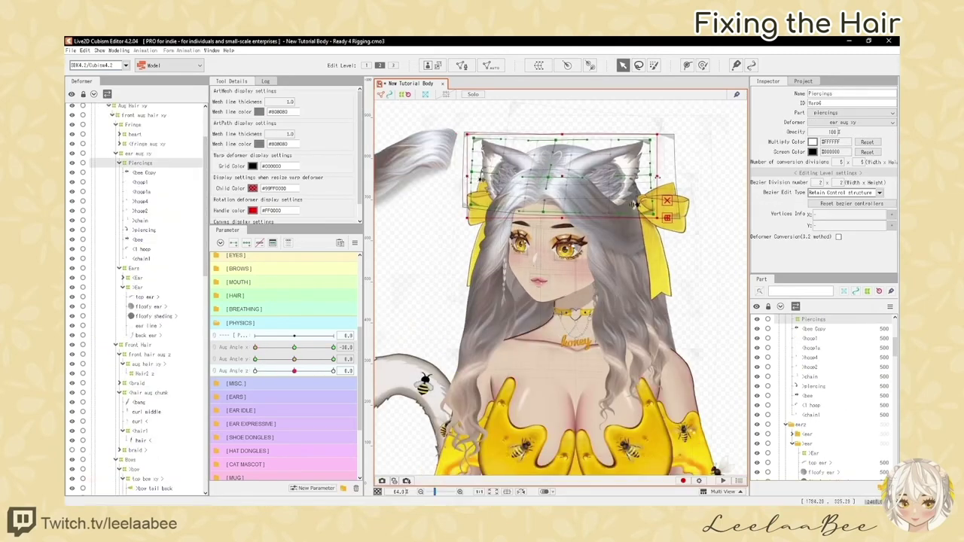
scroll(482, 181, "up", 3)
scroll(602, 200, "up", 3)
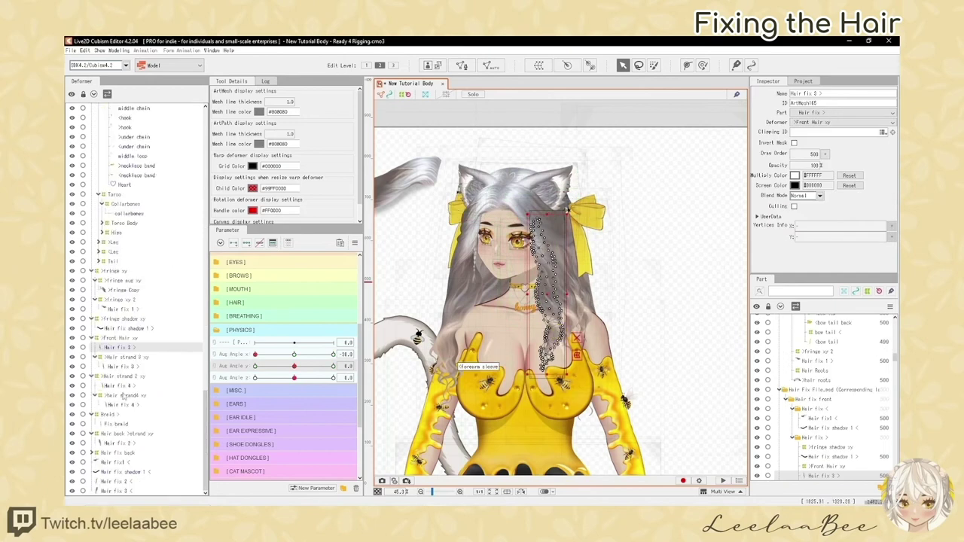
Select the fixed hair, bow, >Ear and Piercings deformers together and paste forms at Aug Angle y 0 and -30 with Aug Angle x at -30
left_click(142, 275, "ctrl")
left_click(141, 395, "ctrl")
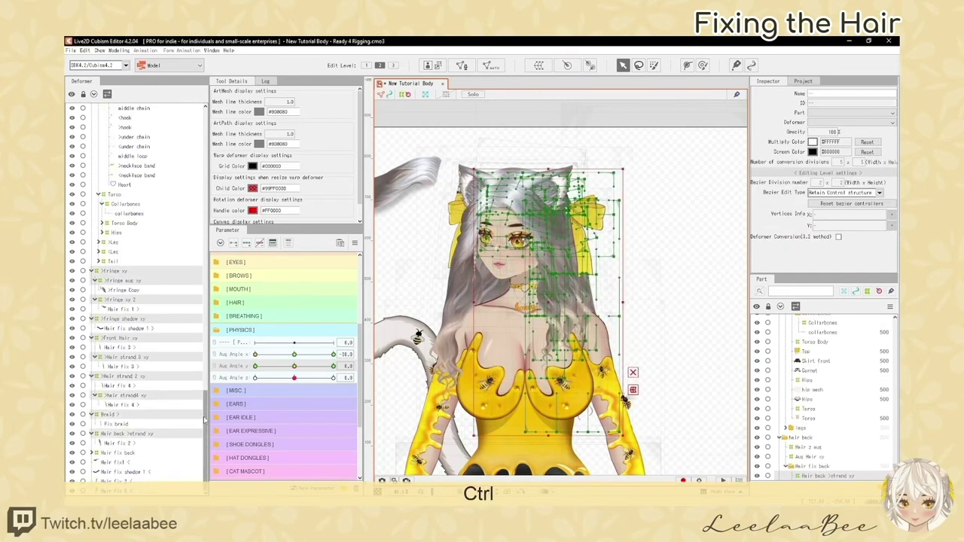
scroll(168, 345, "up", 5)
left_click(154, 335, "ctrl")
scroll(168, 345, "up", 7)
left_click(150, 132, "ctrl")
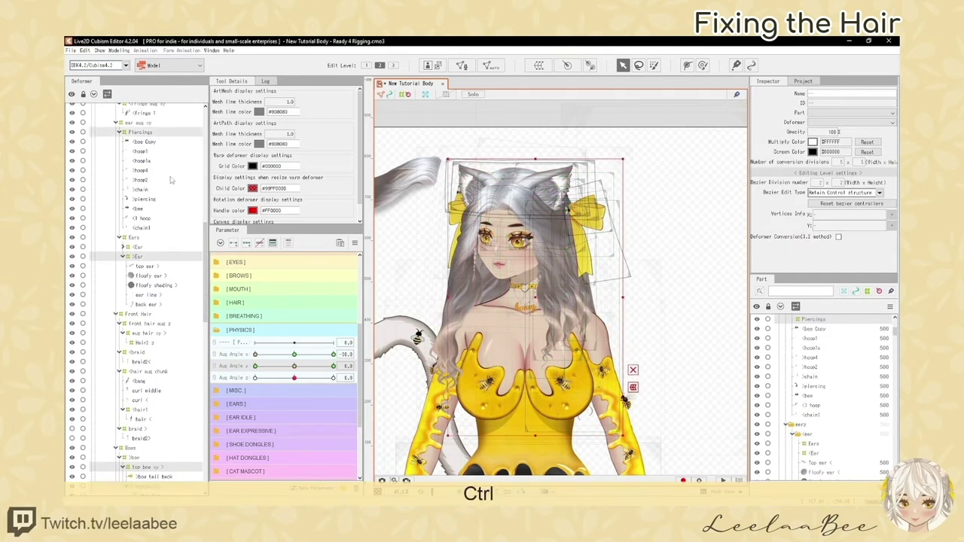
scroll(172, 181, "up", 6)
left_click(255, 366)
key("ctrl+shift+v")
scroll(168, 345, "down", 5)
left_click(294, 366)
key("ctrl+shift+v")
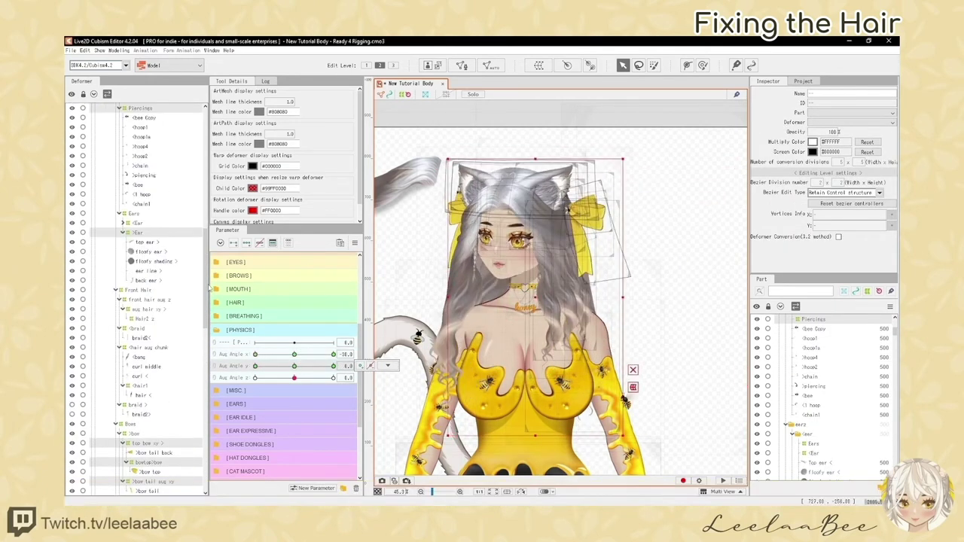
scroll(168, 345, "up", 3)
left_click(256, 366)
key("ctrl+shift+v")
scroll(494, 177, "up", 3)
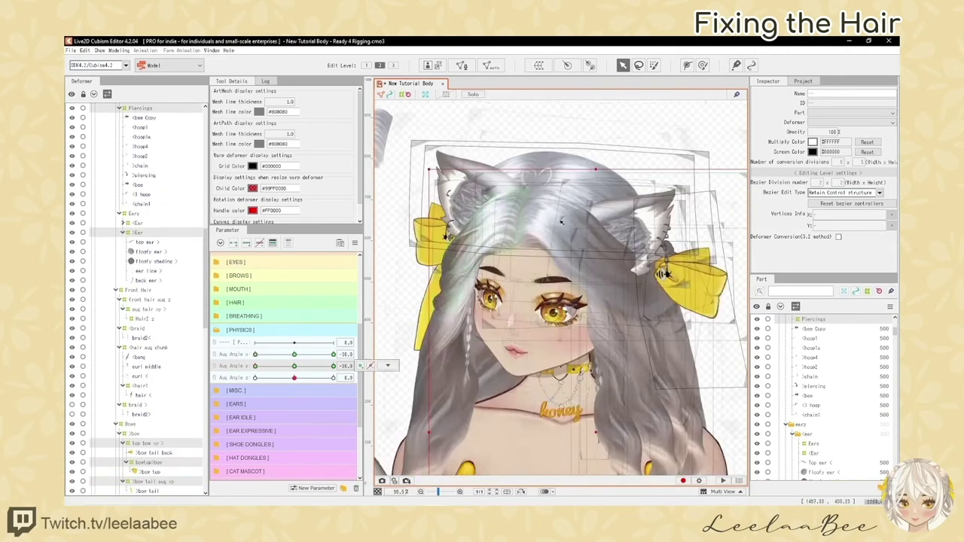
Select the >Ear deformer and check how the ear follows the head at Aug Angle x and y -30
left_click_drag(589, 440, 589, 459)
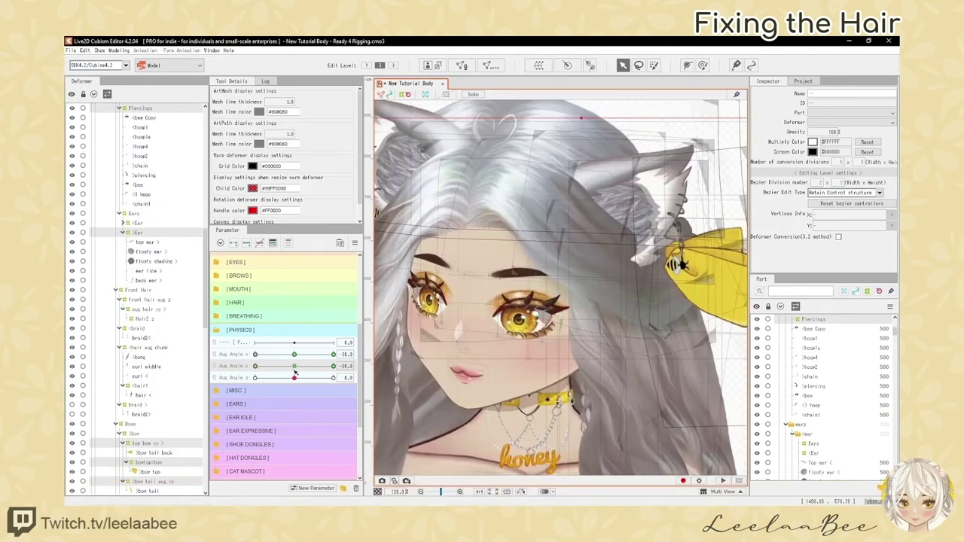
scroll(525, 313, "down", 3)
scroll(525, 313, "up", 1)
left_click_drag(525, 313, 486, 241)
left_click(526, 175)
left_click(139, 233)
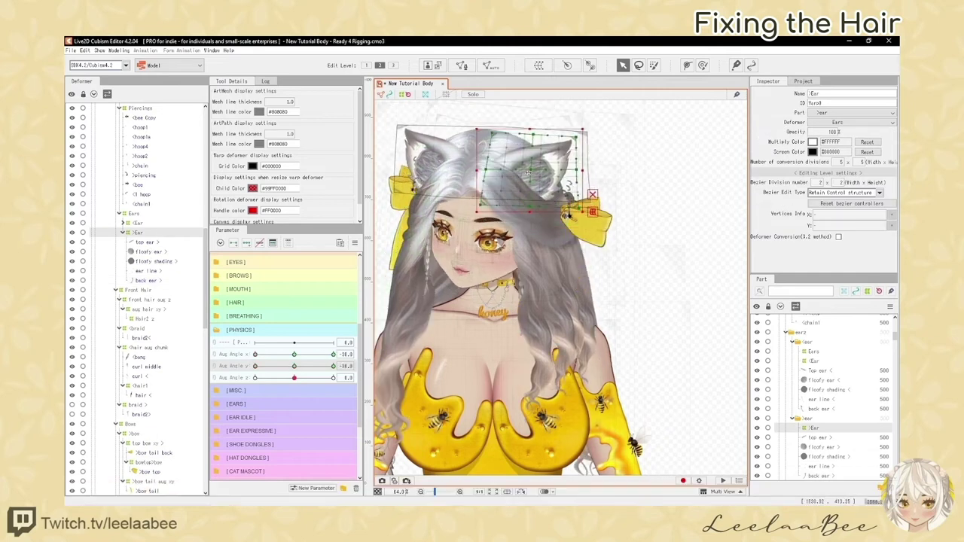
left_click_drag(255, 366, 282, 368)
key("ctrl+z")
Fit the Piercings deformer to the ear near Aug Angle x and y -30, save the file and return Aug Angle y to 0
left_click(569, 193)
scroll(393, 180, "up", 5)
scroll(393, 180, "down", 5)
scroll(589, 201, "up", 5)
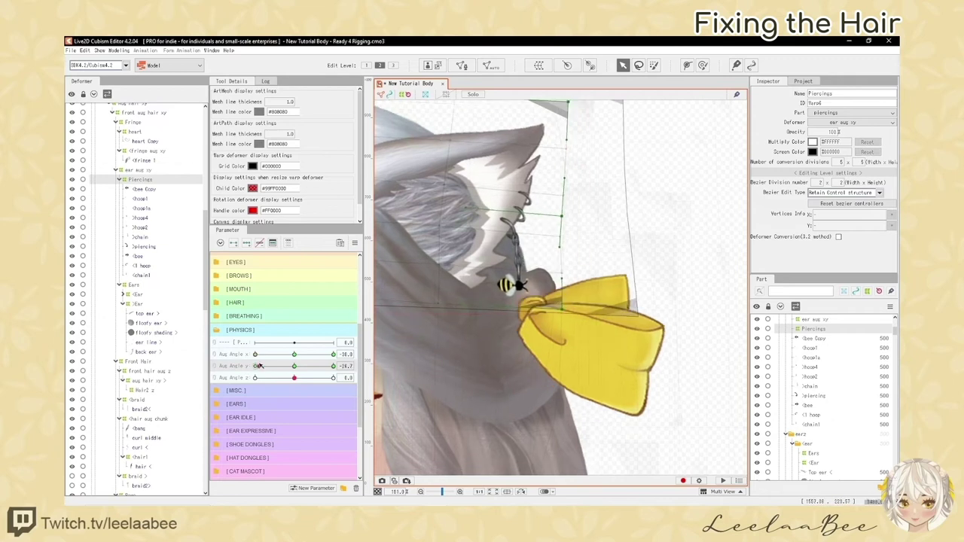
key("ctrl+t")
scroll(548, 332, "down", 5)
key("ctrl+s")
left_click(294, 366)
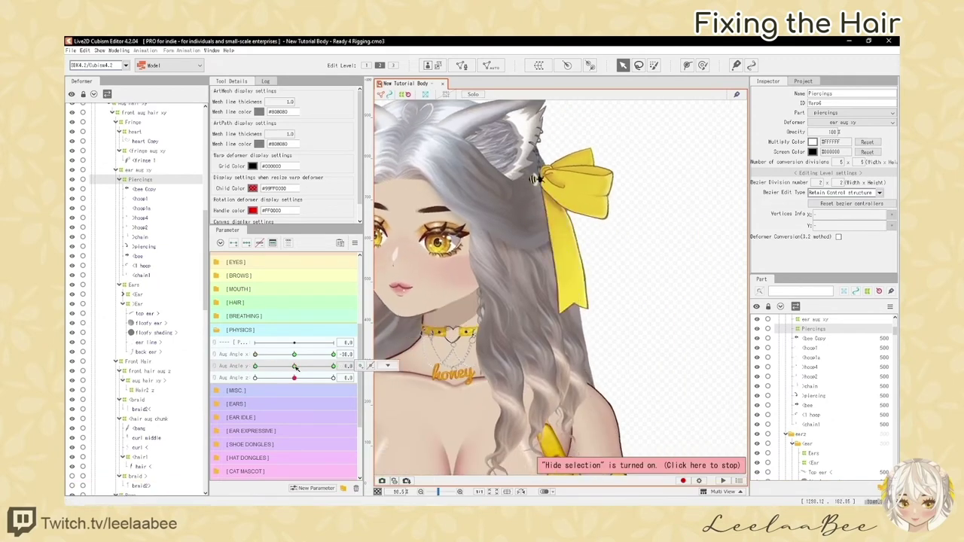
Set the draw order of <bow tail with Aug Angle x and y at -30
scroll(151, 346, "down", 6)
left_click(143, 343)
left_click_drag(294, 367, 238, 368)
left_click(147, 289)
type("500")
key("Return")
Try to reshape the Hair Roots deformer at the downward head turn, and undo the change
left_click(138, 346)
key("ctrl+t")
left_click_drag(458, 136, 446, 202)
key("ctrl+z")
Move Aug Angle y from 0 to -30 to check the bow against the hair, and select the >bow deformer
left_click(295, 366)
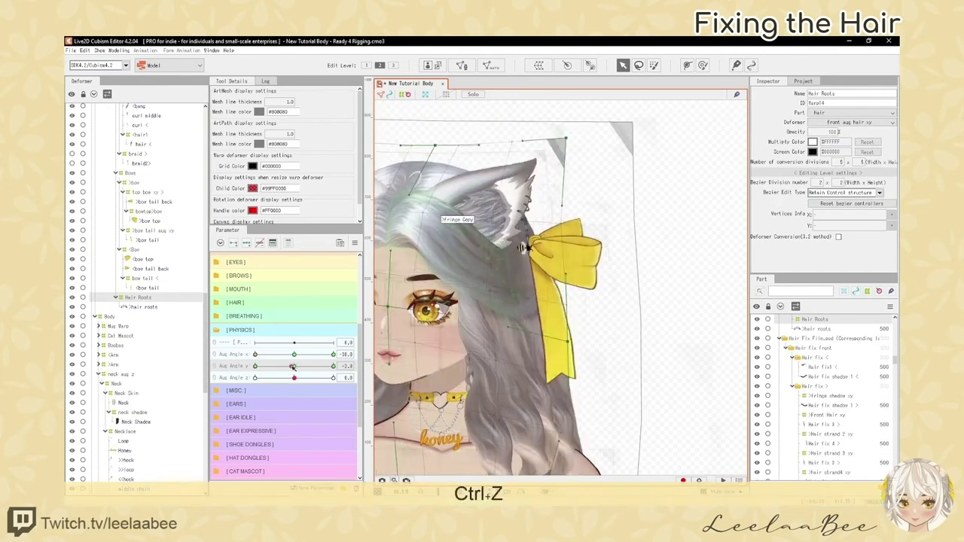
left_click_drag(294, 366, 255, 368)
left_click_drag(648, 282, 595, 198)
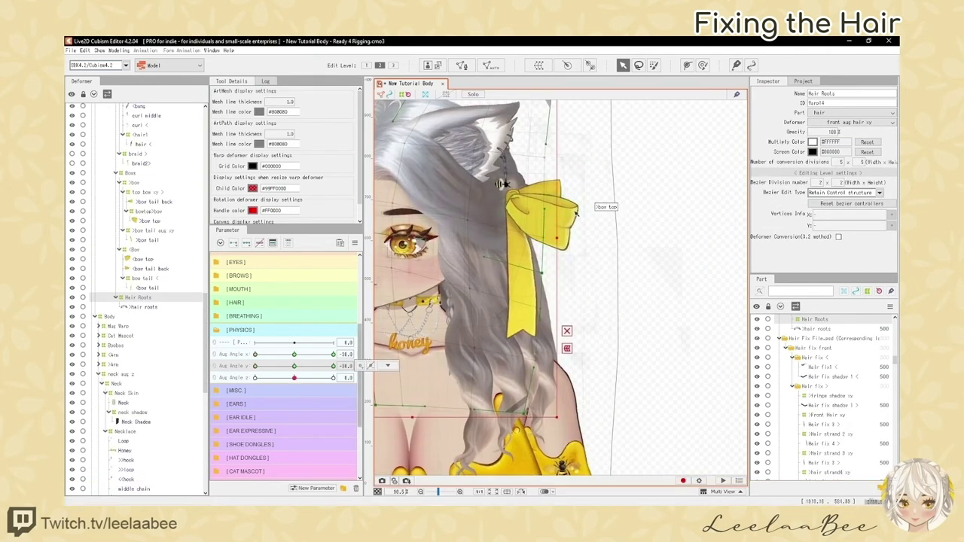
left_click(134, 182)
scroll(595, 301, "down", 6)
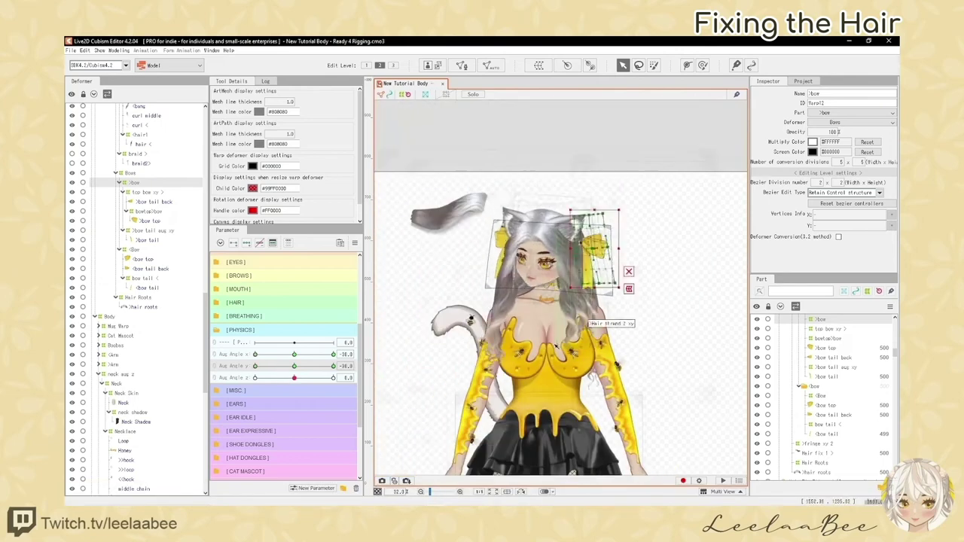
Reshape the upper control points of >fringe aug xy along the hair parting at Aug Angle x and y -30
scroll(527, 232, "up", 8)
left_click(529, 233)
scroll(124, 331, "down", 4)
left_click(124, 327)
scroll(640, 218, "up", 2)
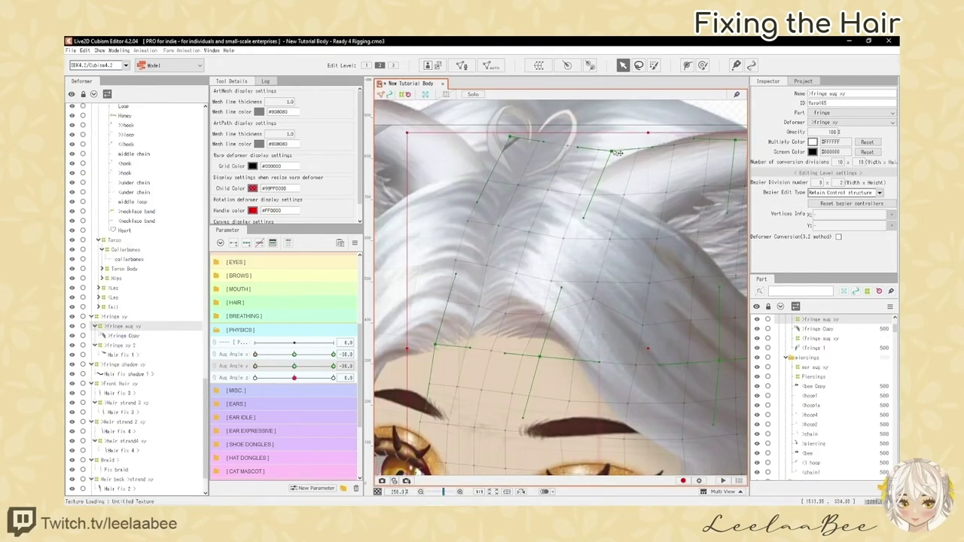
key("h")
key("h")
key("h")
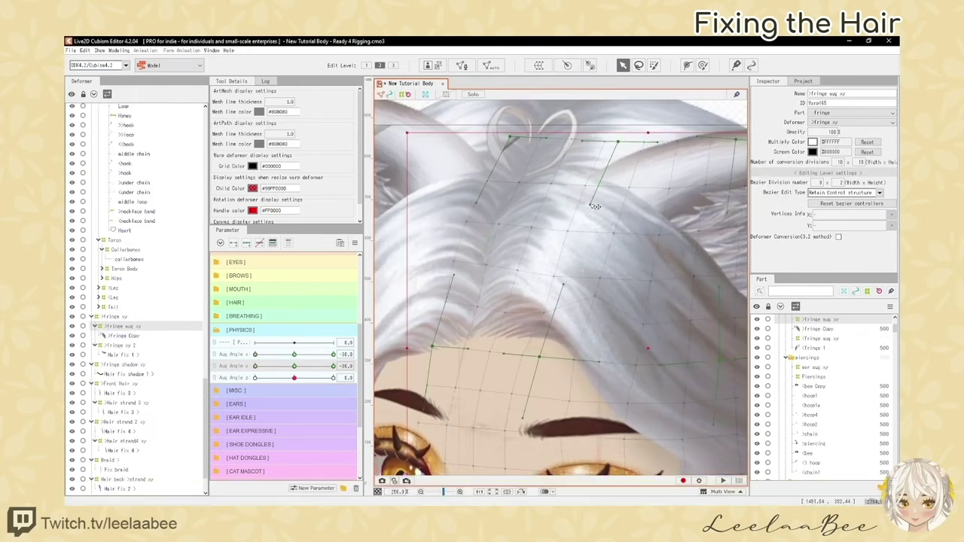
Turn the head to Aug Angle x 30 and fit >fringe xy 2 and >fringe shadow xy to the head
scroll(484, 326, "down", 8)
left_click_drag(255, 354, 266, 356)
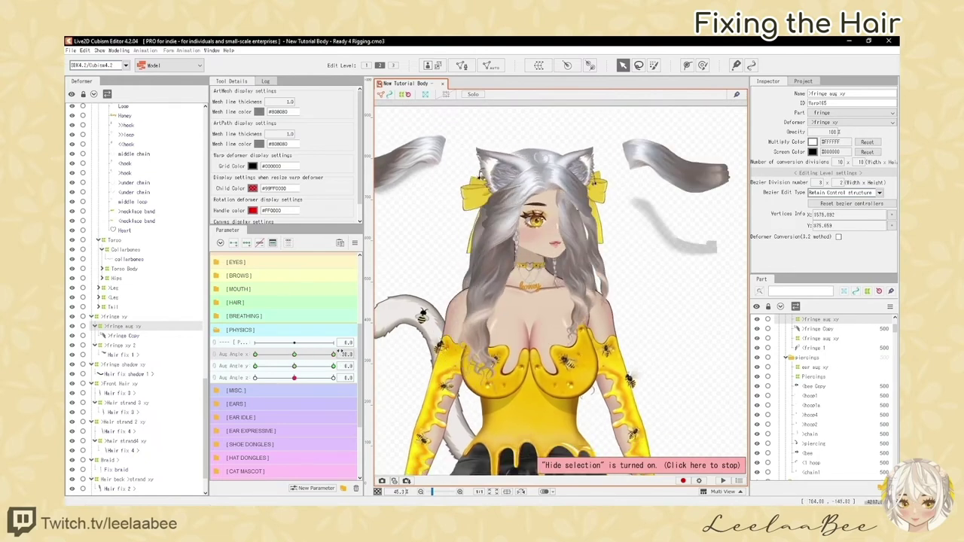
left_click_drag(483, 301, 441, 355)
left_click_drag(334, 355, 295, 354)
left_click(135, 346)
left_click(135, 365, "ctrl")
scroll(545, 251, "up", 3)
key("h")
left_click(544, 252)
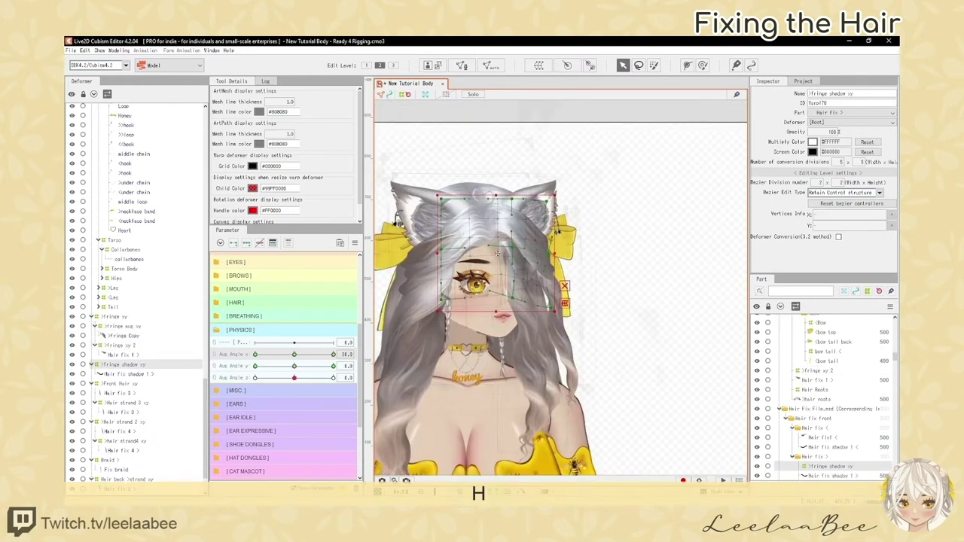
left_click(544, 253)
key("h")
Shift the >Hair strand 3 xy deformer outward at Aug Angle x 30 and select >hair strand4 xy
left_click_drag(334, 355, 333, 360)
left_click_drag(520, 354, 520, 299)
key("h")
left_click(157, 404)
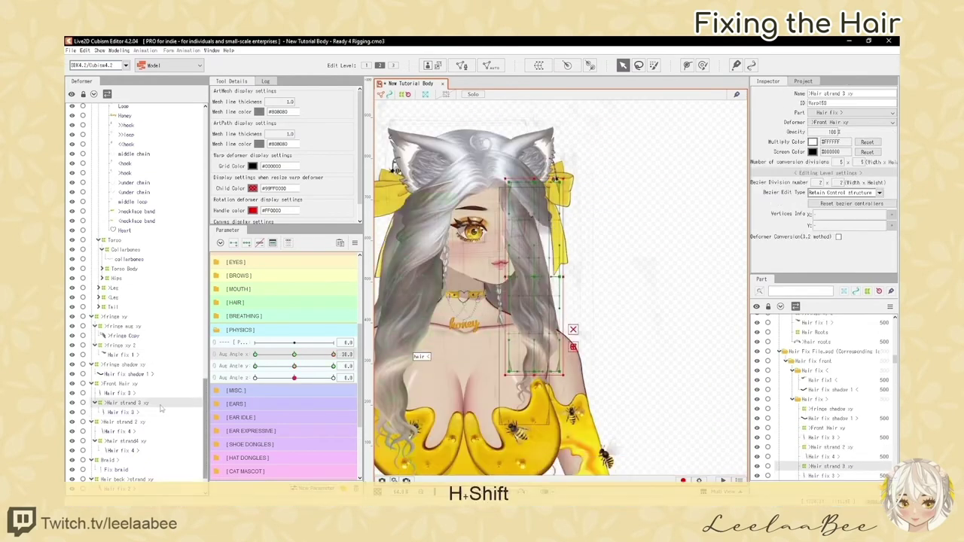
left_click(136, 422)
left_click(132, 384)
left_click_drag(528, 425, 519, 430)
mouse_move(334, 355)
left_mouse_down()
mouse_move(314, 357)
mouse_move(332, 354)
left_mouse_up()
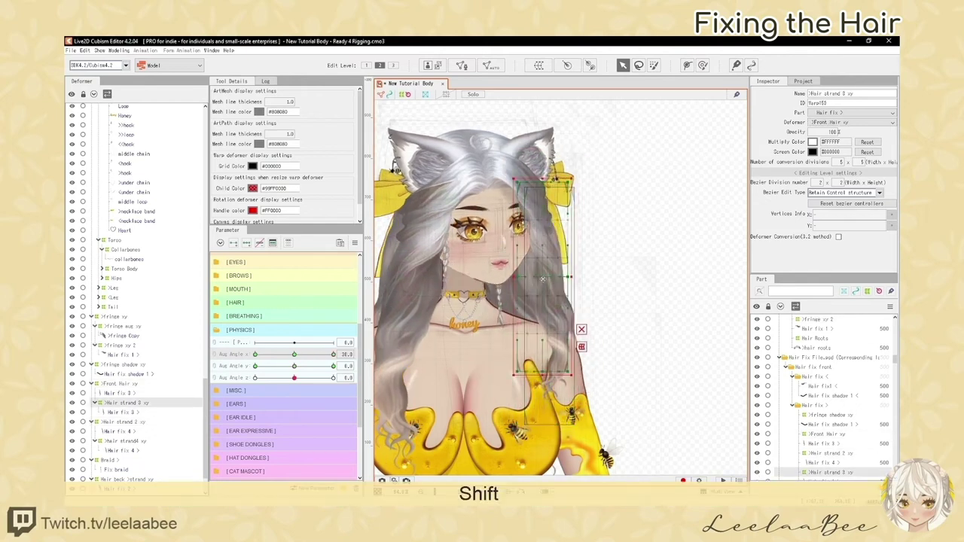
left_click(120, 441)
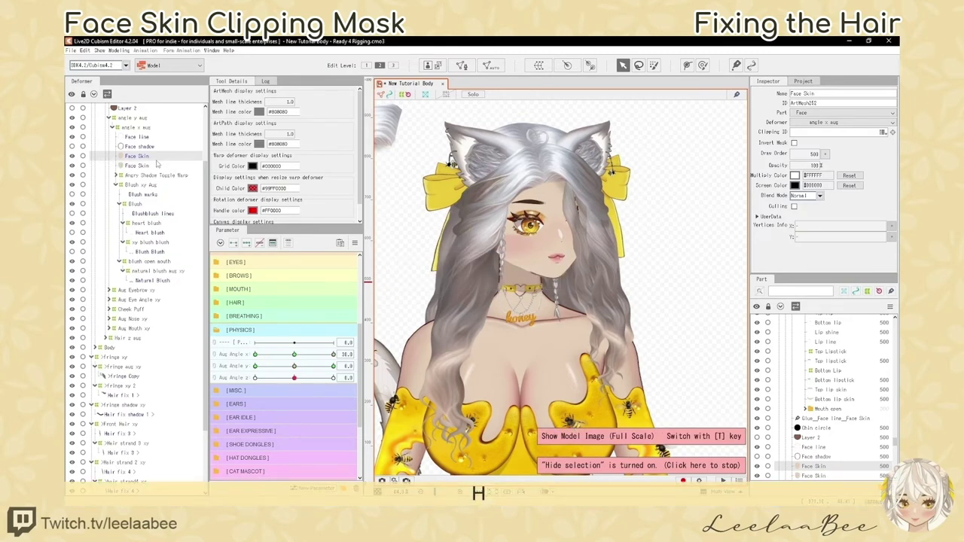
Move the Face Skin mesh with ID ArtMesh252 below the other Face Skin mesh in the part order
left_click(158, 165)
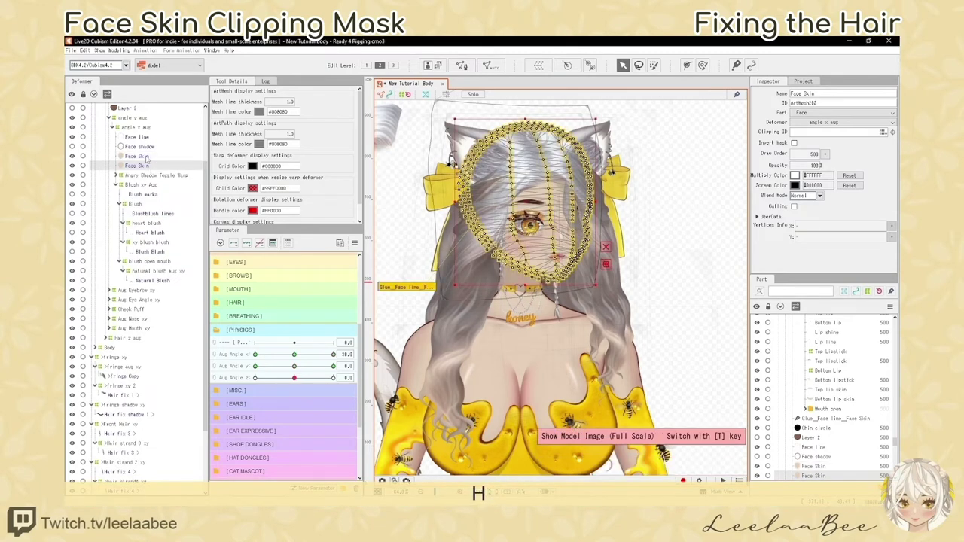
left_click(146, 156)
left_click_drag(825, 467, 828, 486)
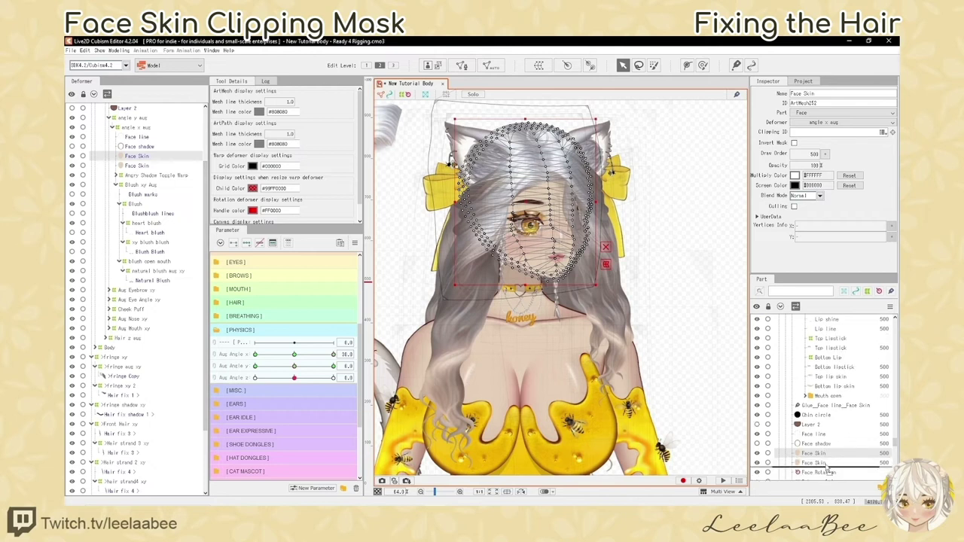
left_click(833, 464)
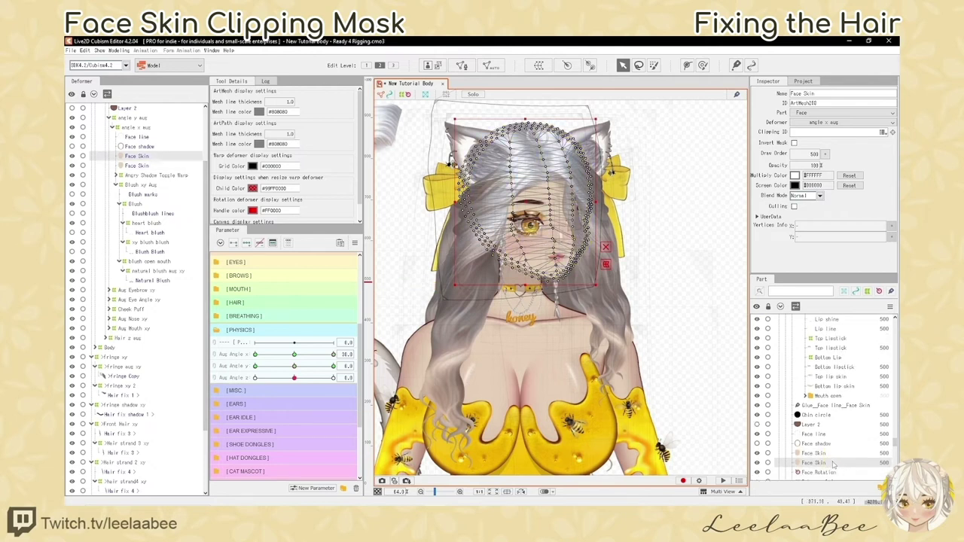
left_click(150, 157)
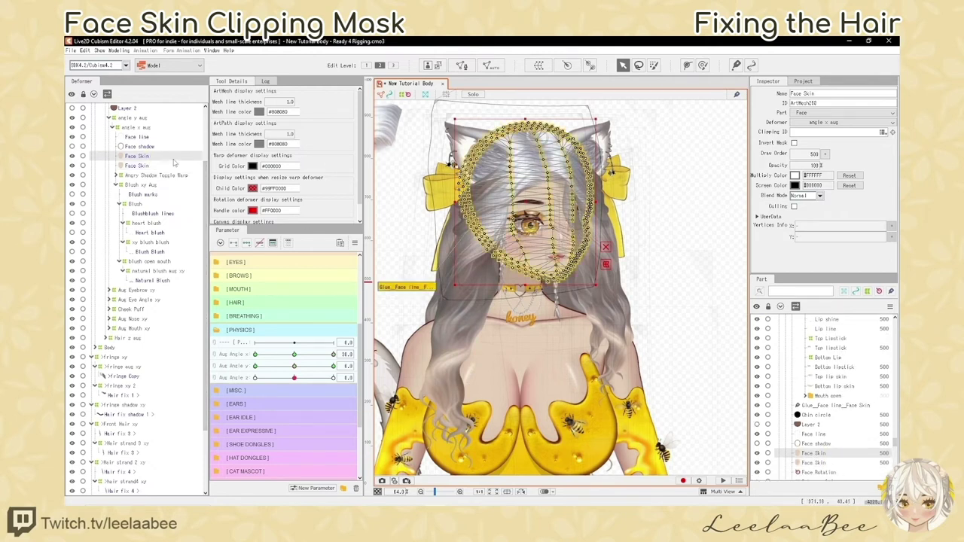
Set the lower Face Skin mesh to 0% opacity, enable its inverted mask at Aug Angle x 0, and copy its ID
left_click(138, 166)
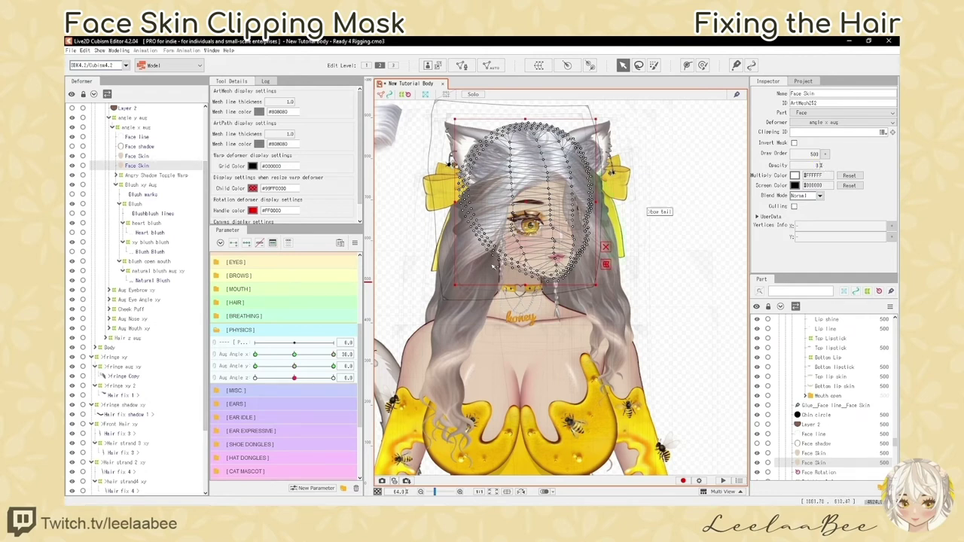
left_click(295, 355)
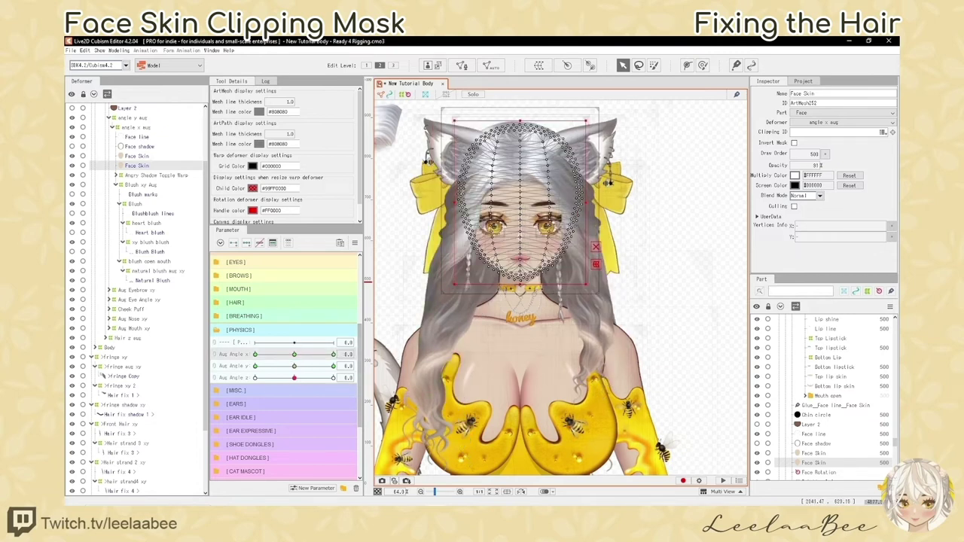
mouse_move(294, 355)
left_mouse_down()
mouse_move(256, 355)
mouse_move(333, 355)
mouse_move(295, 355)
left_mouse_up()
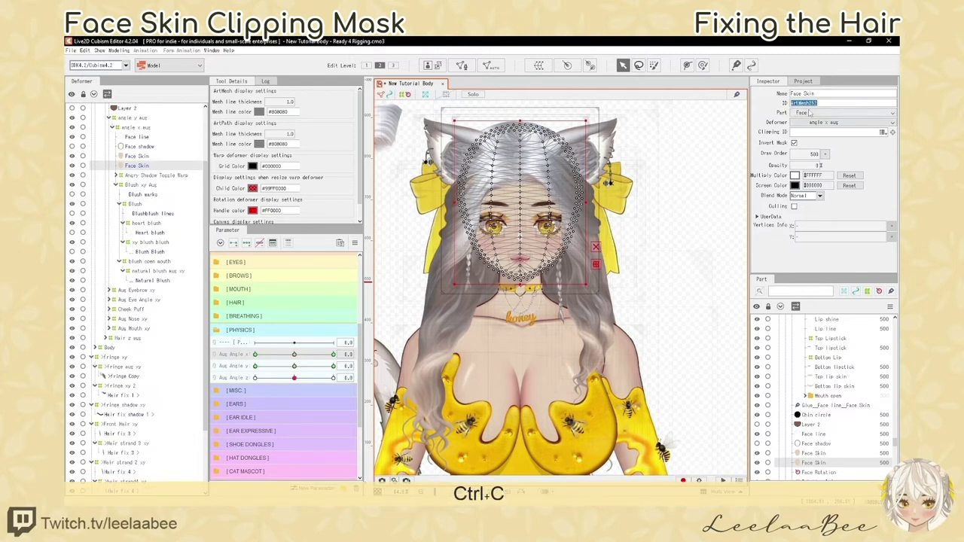
At Aug Angle x 30, clip Hair fix 3 > and both Hair fix 4 > meshes to ArtMesh252 with an inverted mask
scroll(194, 260, "down", 3)
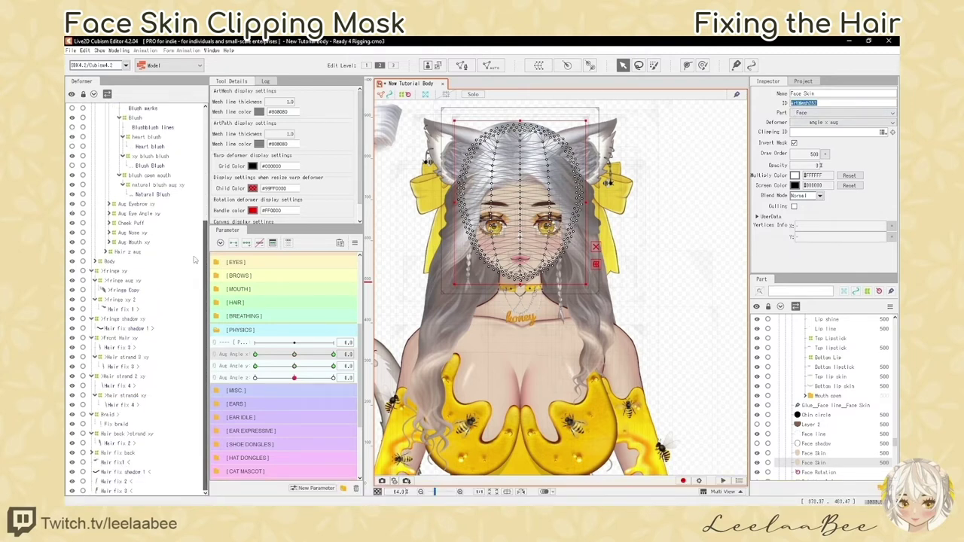
left_click_drag(292, 356, 373, 350)
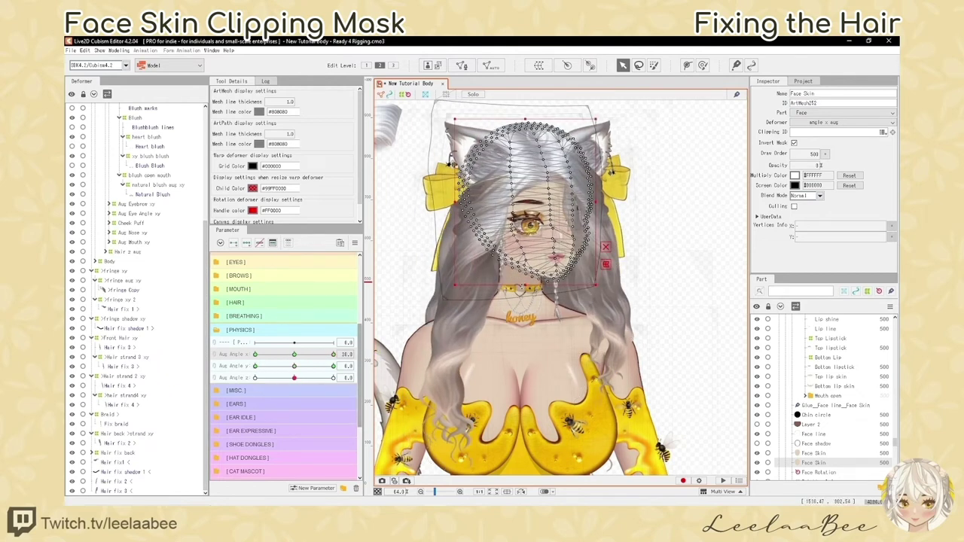
left_click(121, 348)
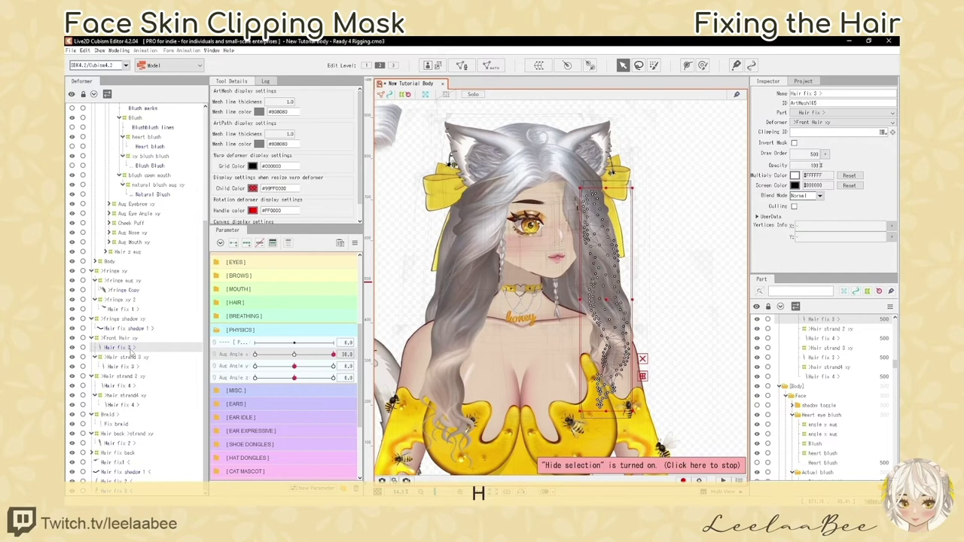
left_click(135, 366)
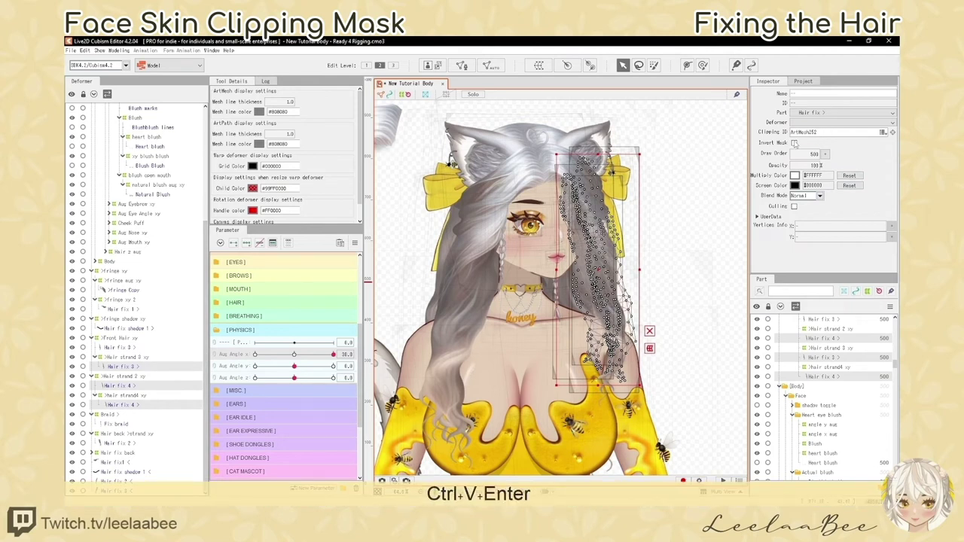
key("h")
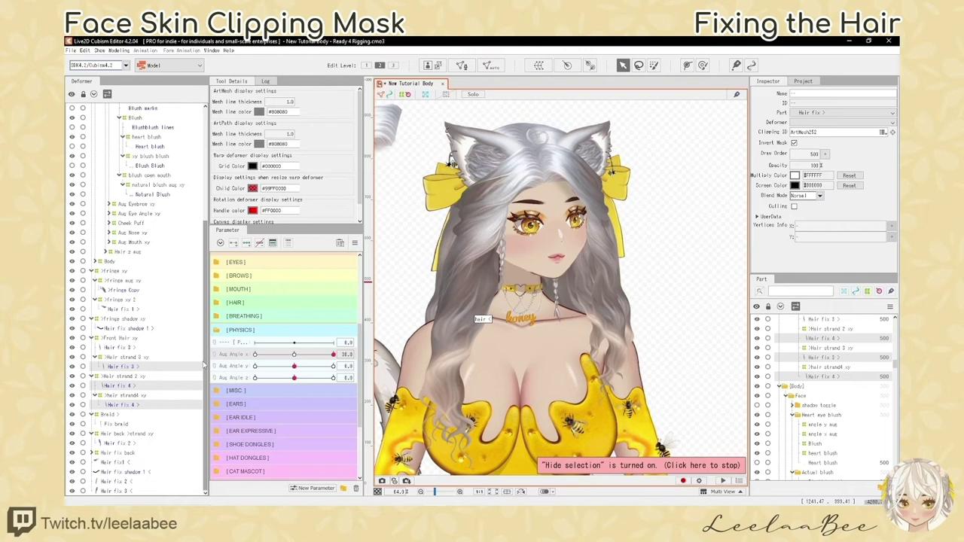
Check the hair strand clipping against the face by turning the head between Aug Angle x 30 and -30
left_click_drag(299, 355, 193, 352)
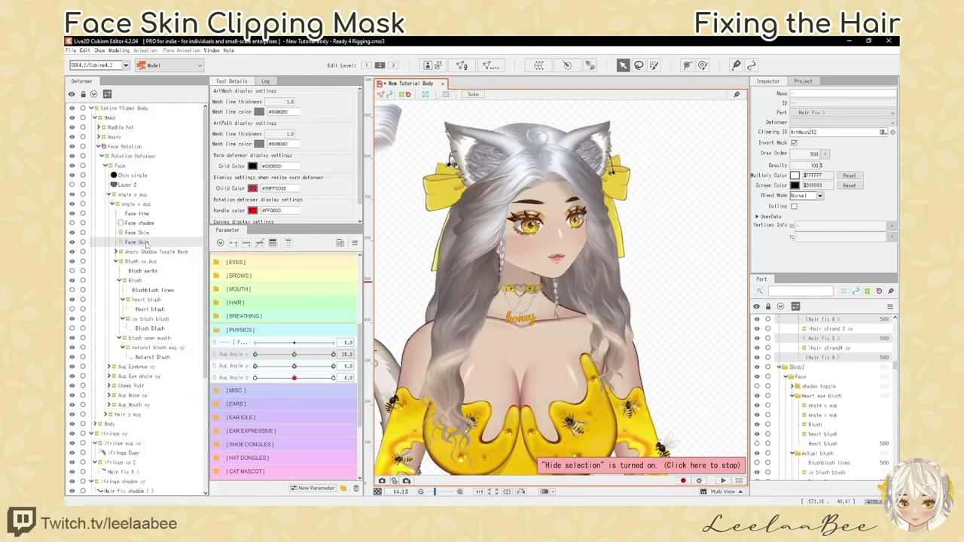
left_click(158, 243)
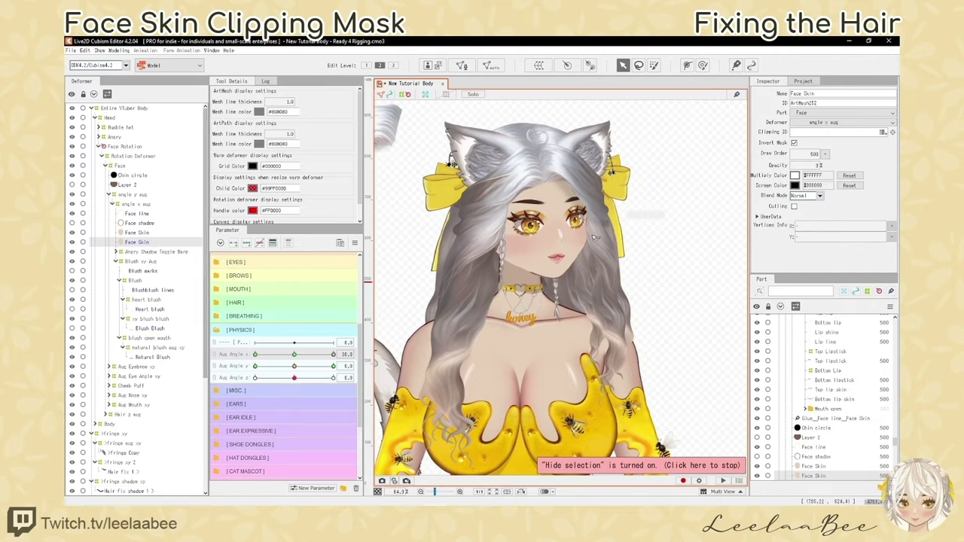
key("h")
left_click_drag(298, 360, 266, 356)
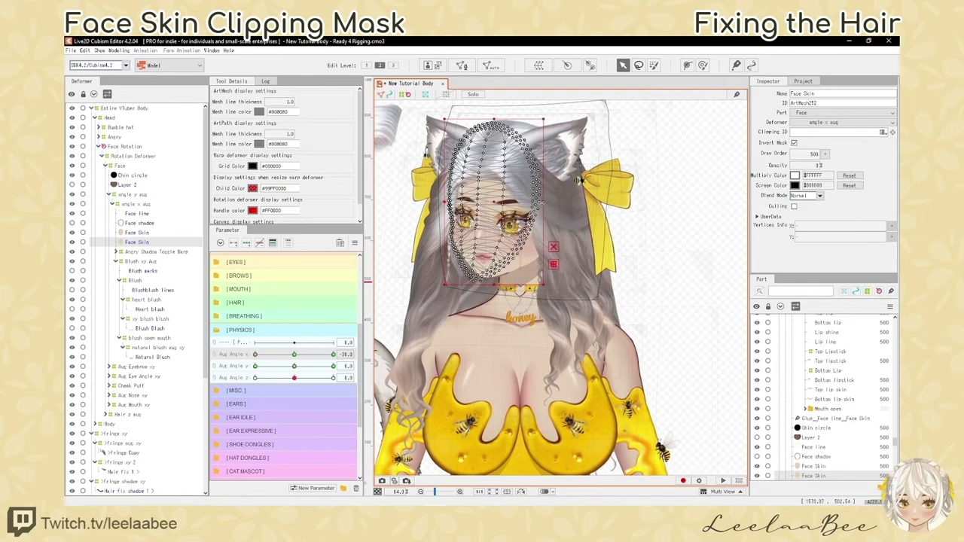
key("h")
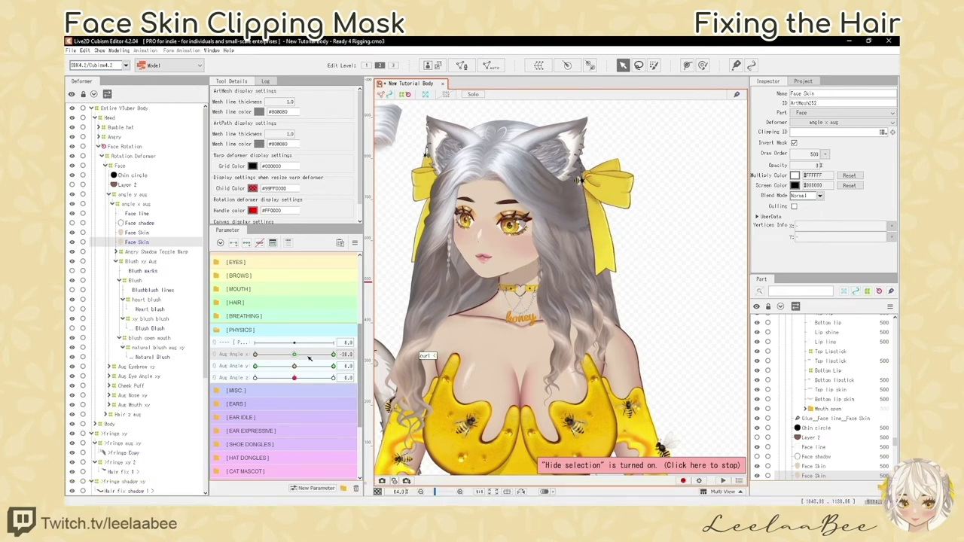
left_click_drag(309, 358, 234, 361)
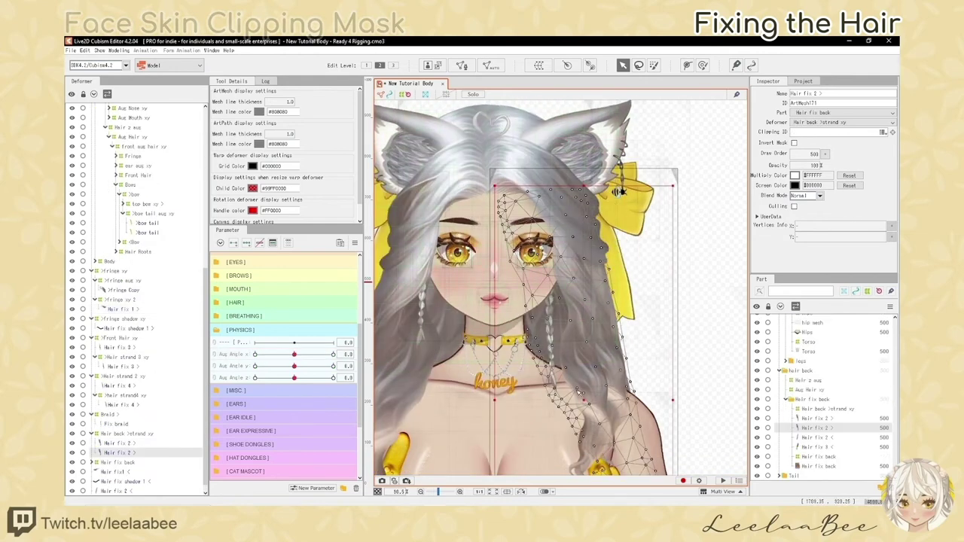
Clip the >bow tail mesh to the back hair mesh ArtMesh171 with an inverted mask
left_click(140, 463)
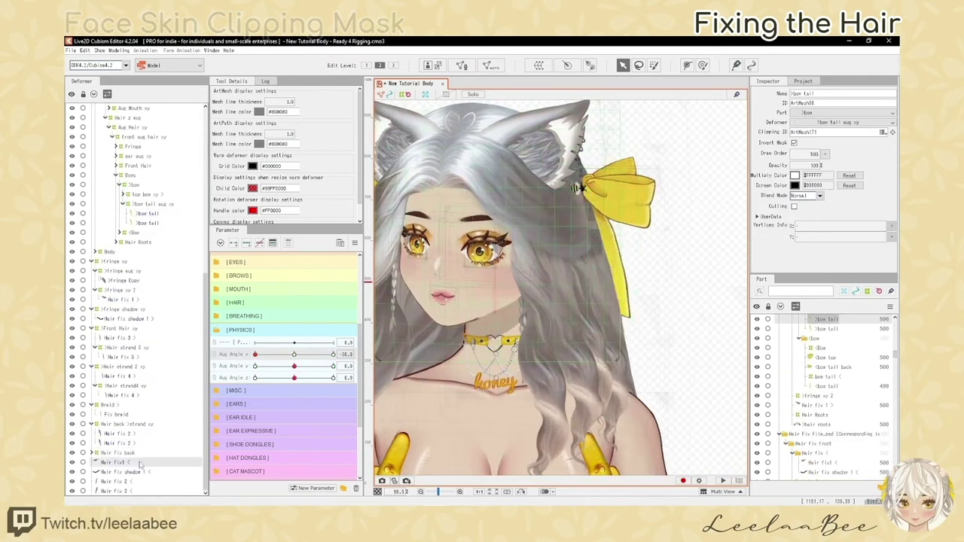
left_click(120, 443)
key("ctrl+z")
Add a warp deformer around Hair fix 4 > under Hair strand 2 xy and a copy of Hair fix 4 > under hair strand4 xy
left_click_drag(255, 354, 282, 354)
key("ctrl+t")
left_click(122, 396)
key("ctrl+v")
key("ctrl+t")
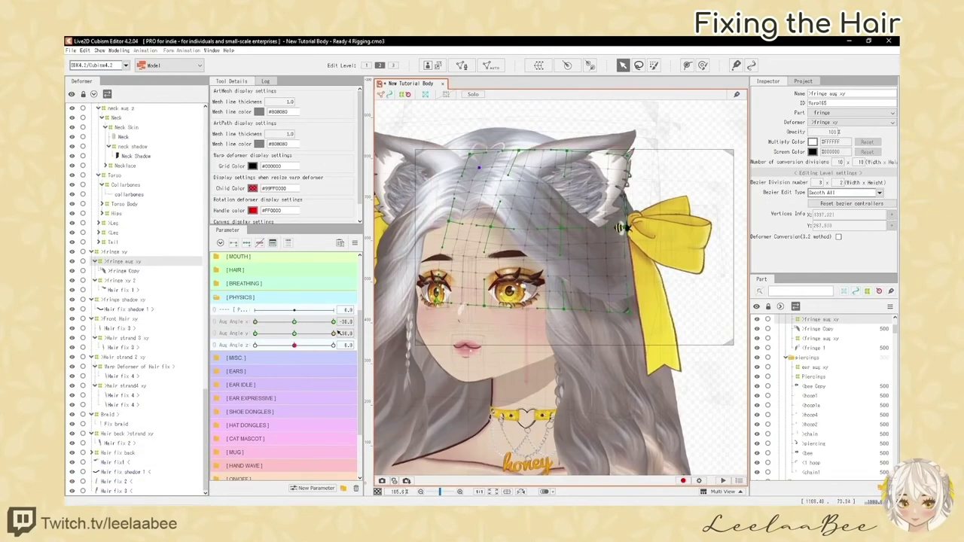
Fit the >bow and >bow tail aug xy deformers to the head at Aug Angle x -30 with Aug Angle y 30, 0 and -30
key("h")
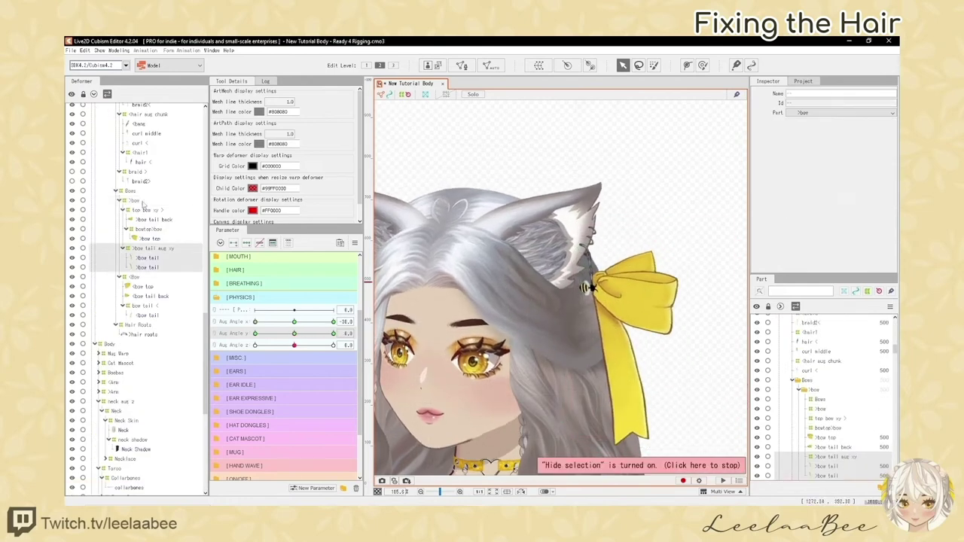
left_click(582, 273)
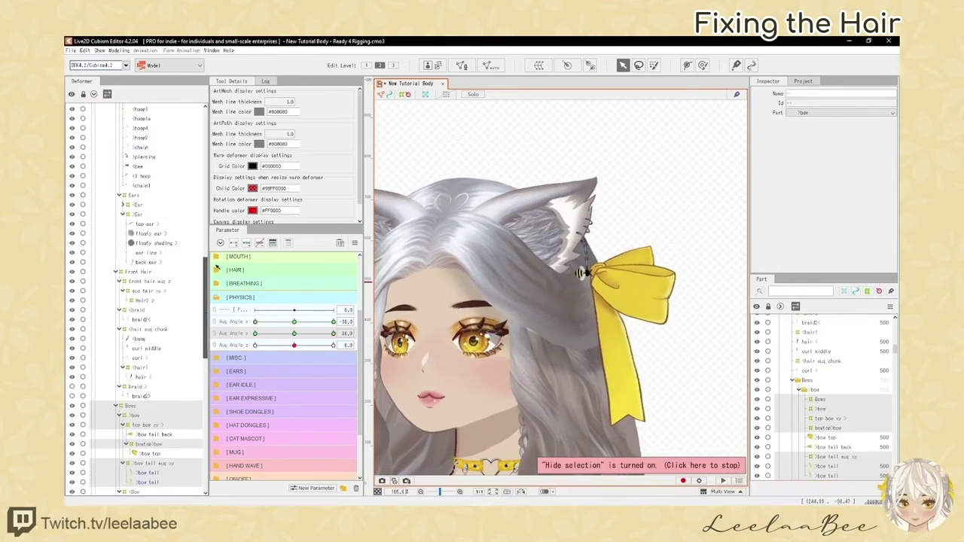
left_click(150, 341, "shift")
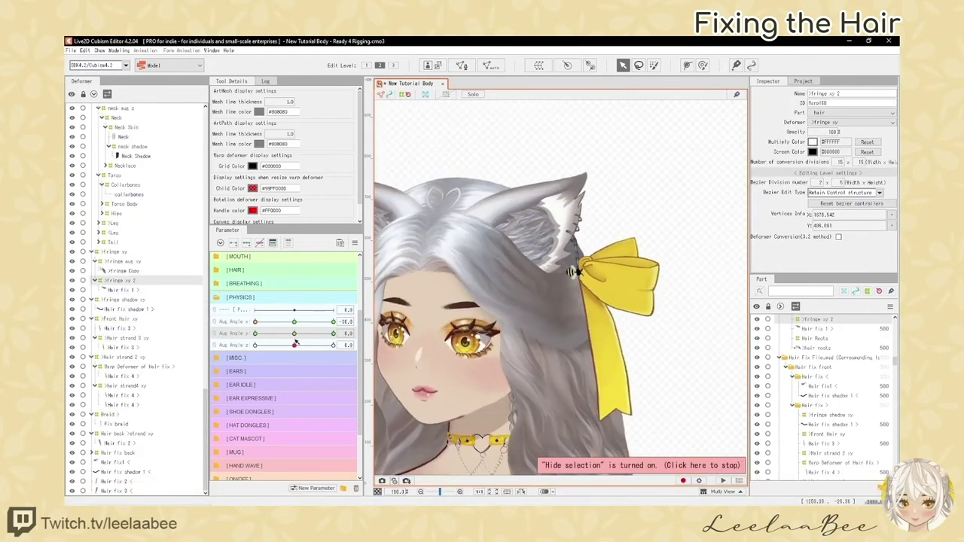
left_click(137, 219)
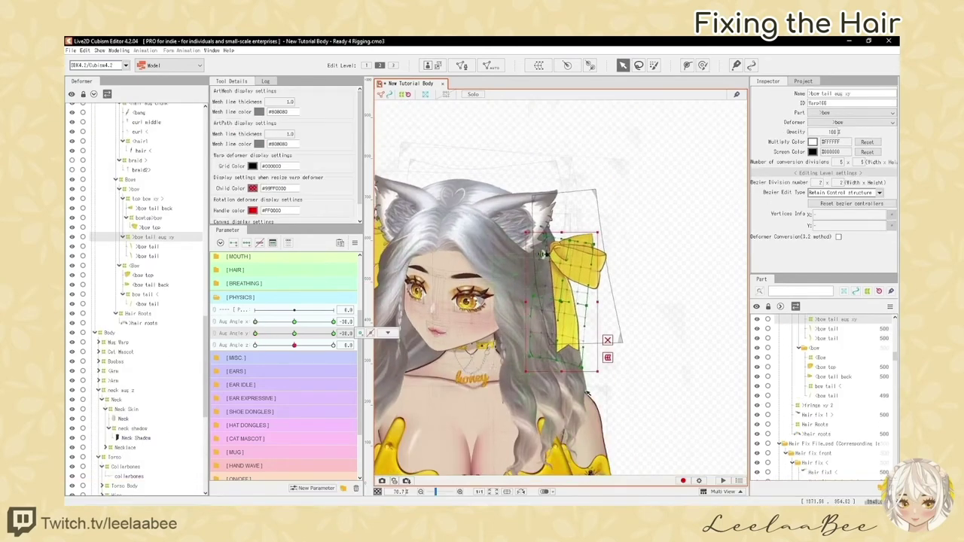
key("ctrl+z")
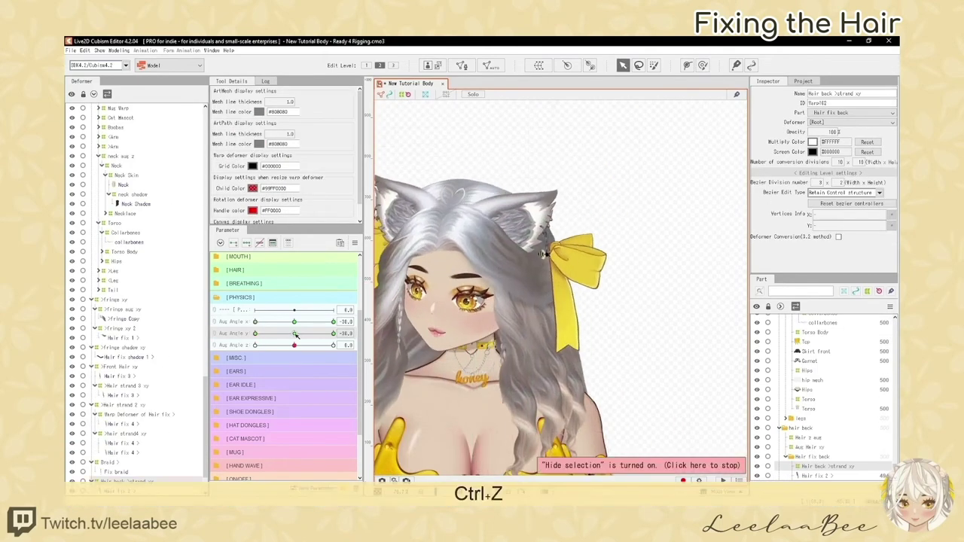
Fit the top bow xy > and bowtop>bow deformers to the bow at Aug Angle x -30 with Aug Angle y 0 and 30
left_click(542, 254)
scroll(563, 226, "up", 2)
key("h")
left_click_drag(294, 322, 161, 268)
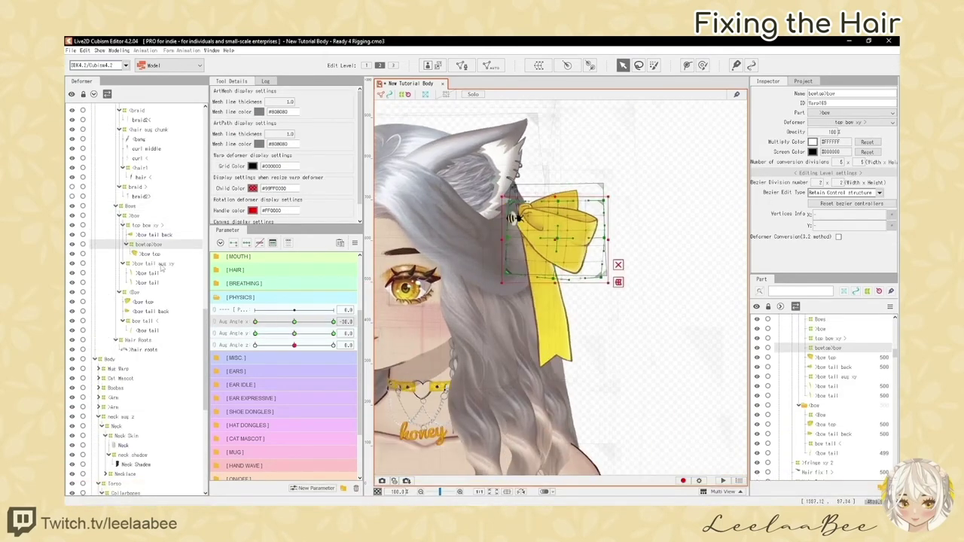
key("h")
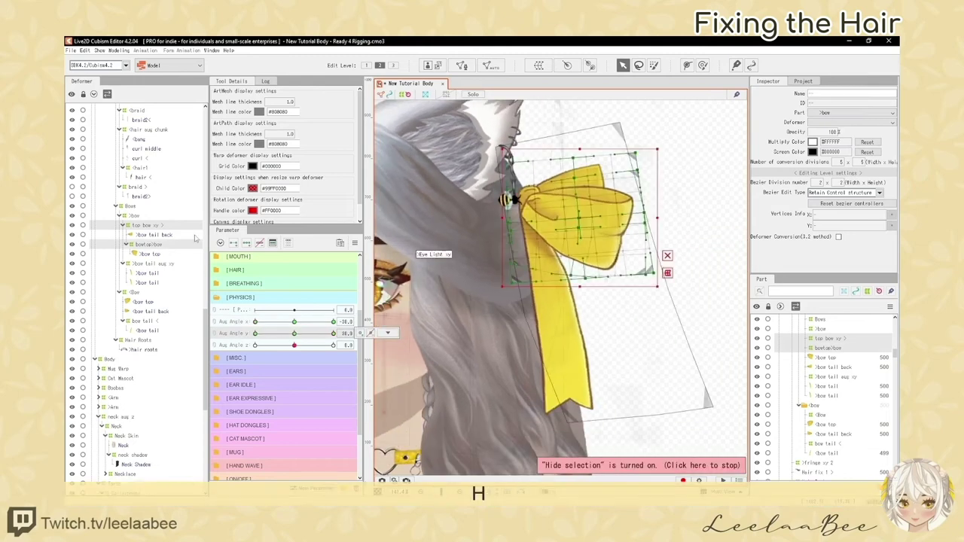
Create a warp deformer named Back>bow as parent of the >bow tail back mesh
type("Back>bow")
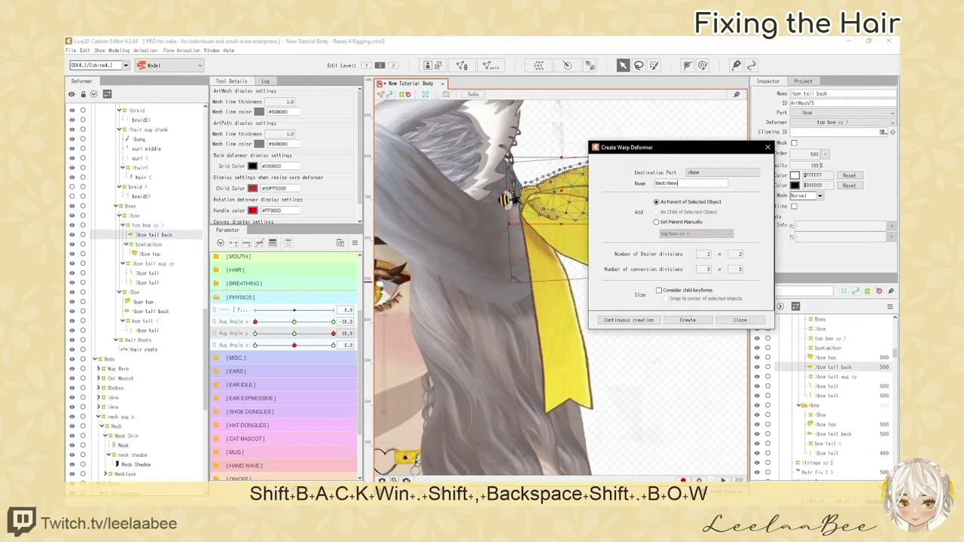
key("Return")
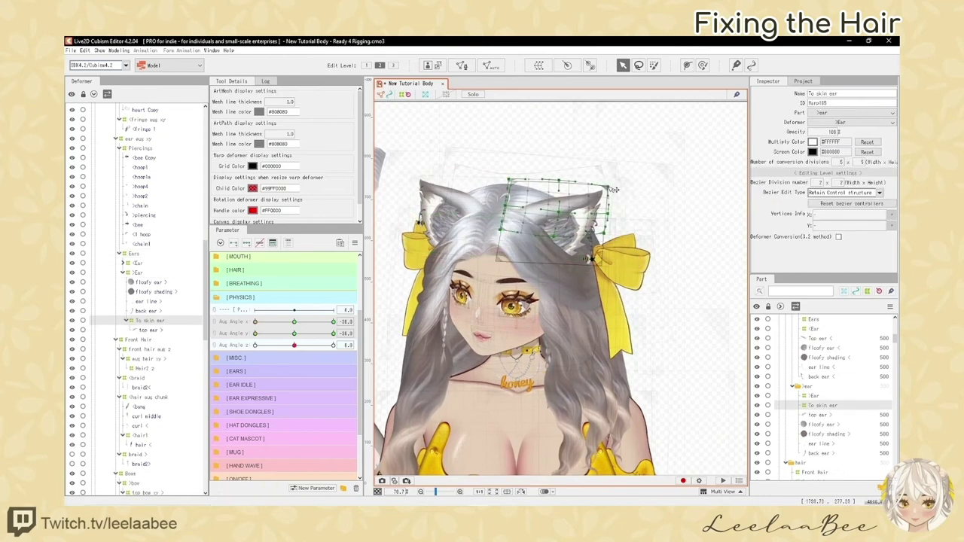
Undo the last two To skin ear changes and create a warp deformer named Back ear> as parent of back ear >
key("ctrl+z")
key("ctrl+z")
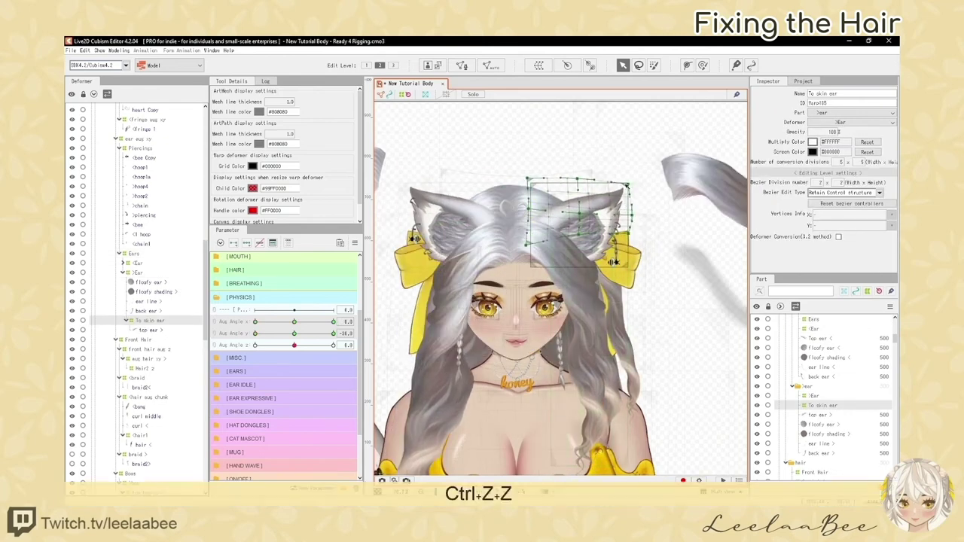
type("Back ear")
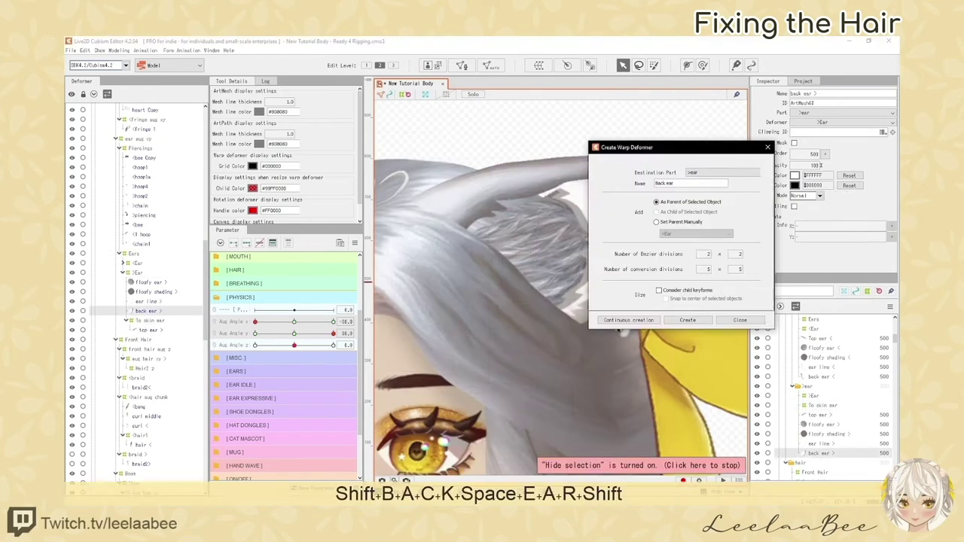
key("Return")
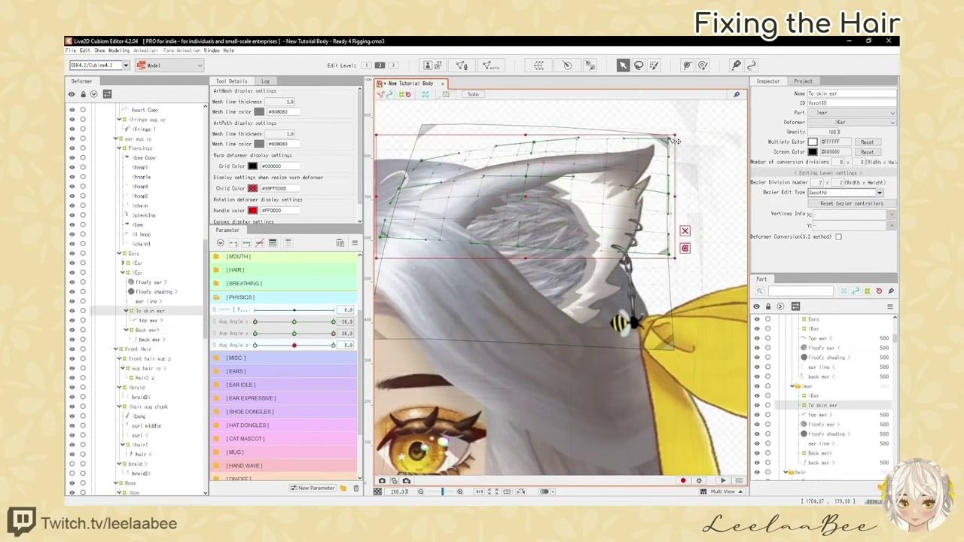
Reshape the To skin ear and Back ear> warp deformers to fit the ear at Aug Angle y 30
left_click(536, 241)
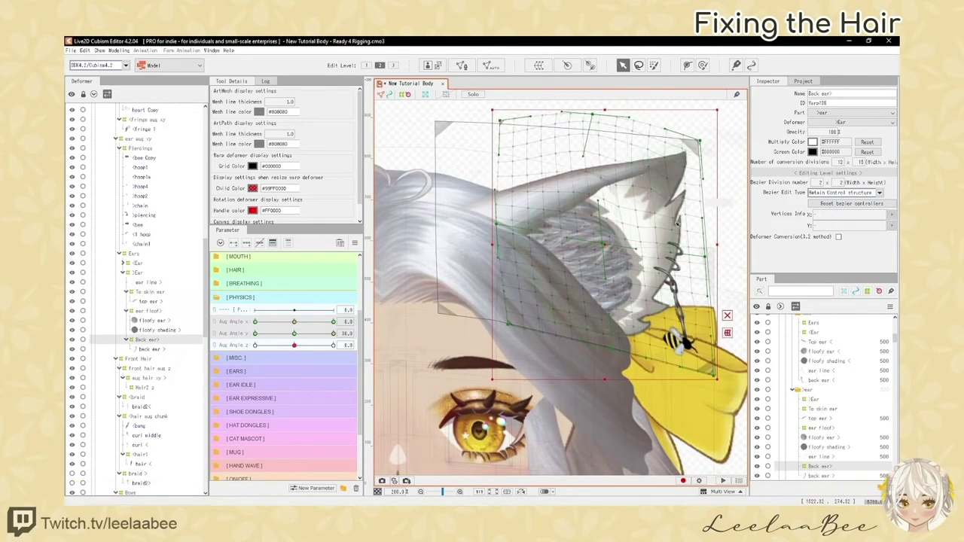
scroll(677, 223, "up", 3)
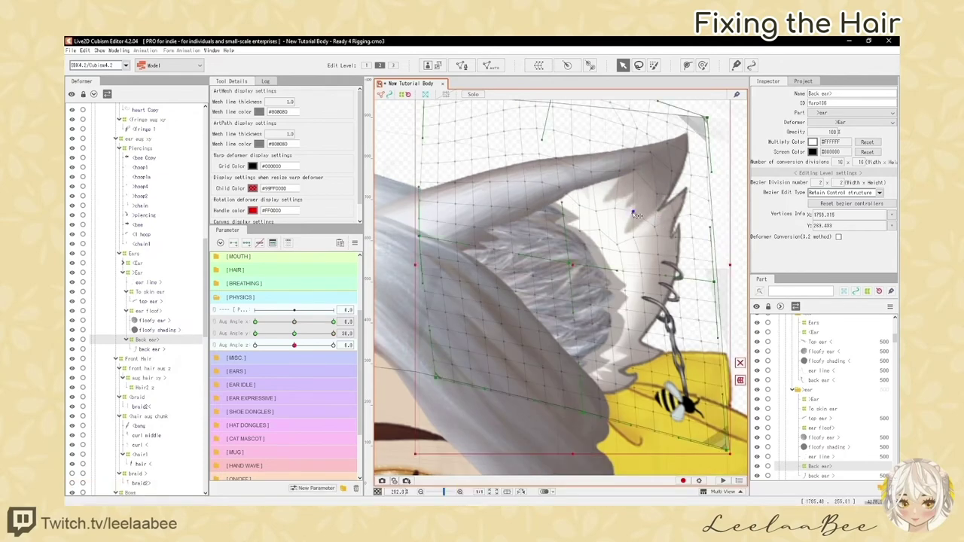
key("h")
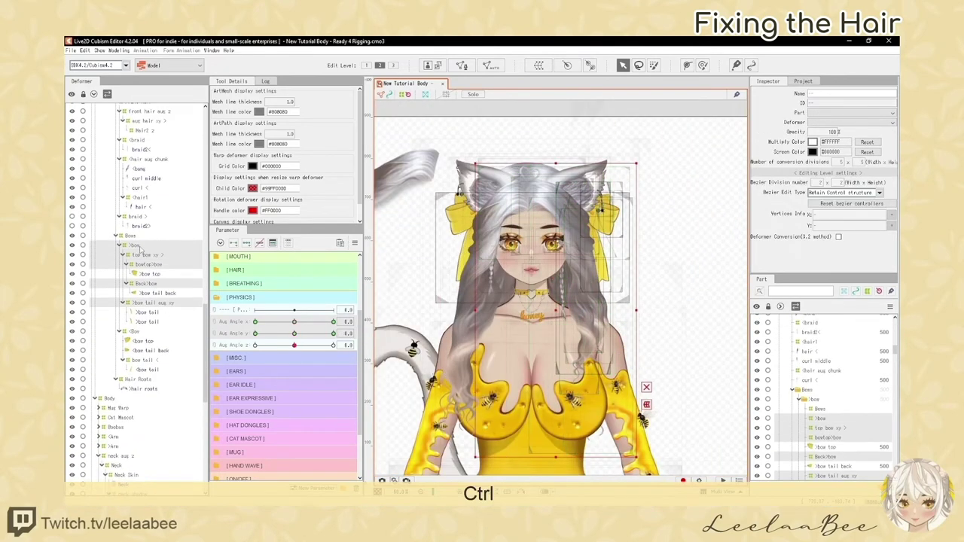
key("h")
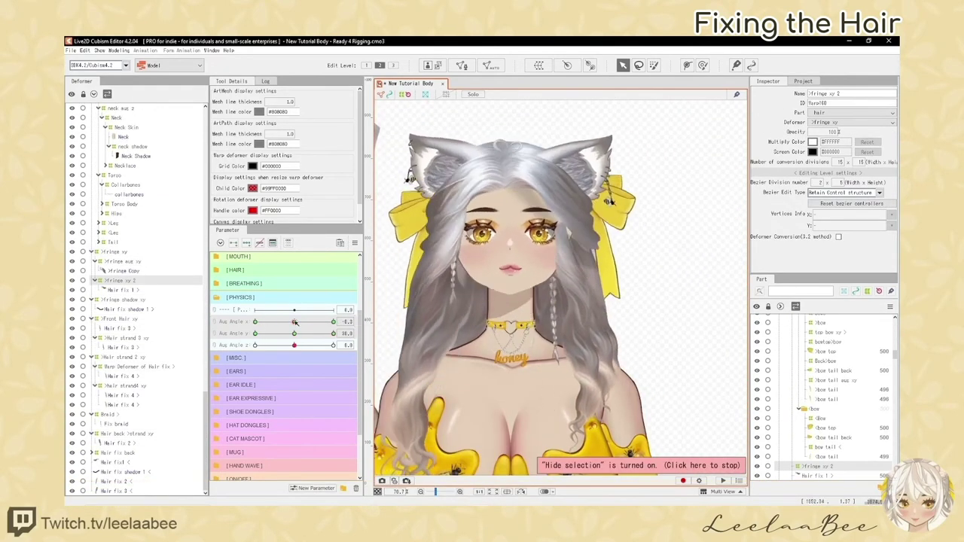
Undo the last change to the >bow warp deformer and review the bow at Aug Angle y 0 and 30
key("ctrl+shift+c")
left_click(291, 321)
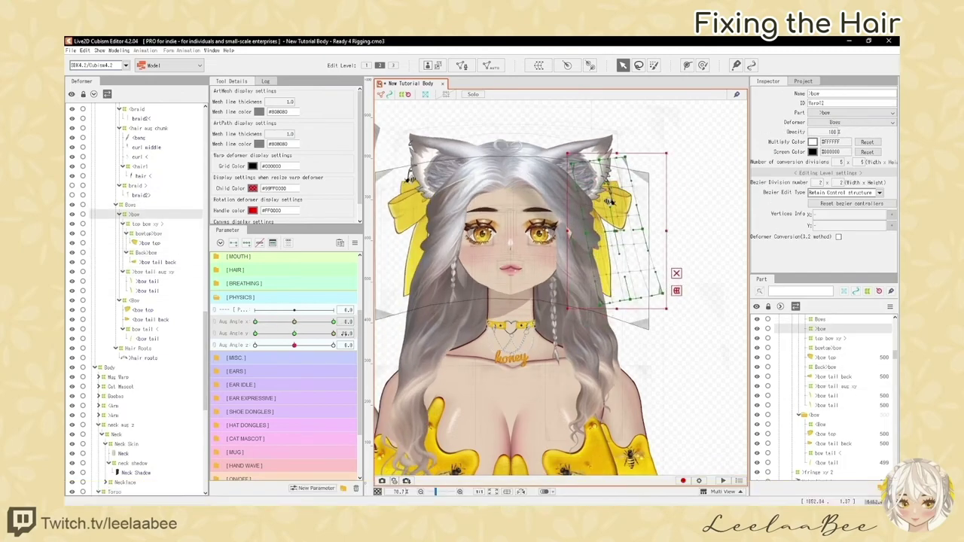
key("ctrl+z")
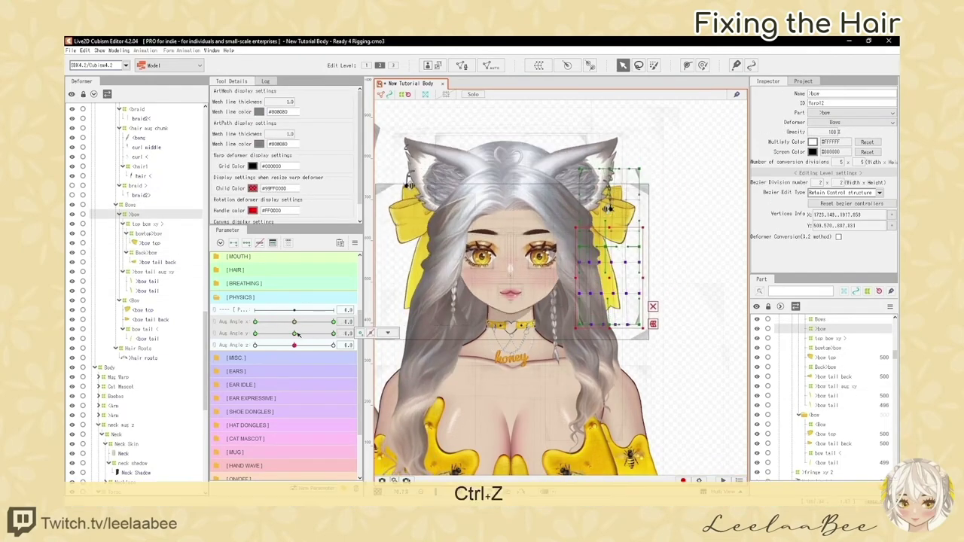
key("h")
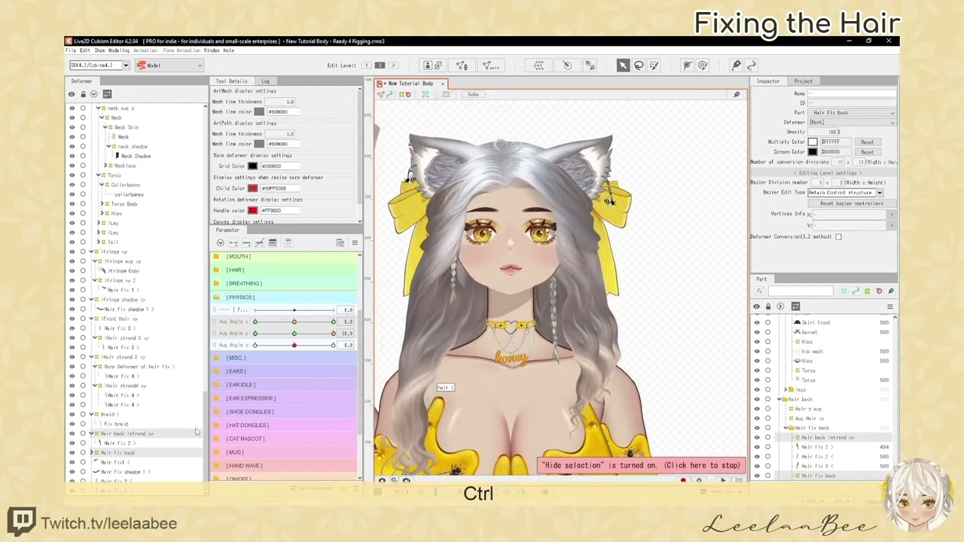
Fit the Hair back >strand xy and >fringe shadow xy warp deformers to the head at Aug Angle y 30
mouse_move(294, 333)
left_mouse_down()
mouse_move(334, 321)
mouse_move(294, 334)
left_mouse_up()
key("h")
key("h")
key("h")
left_click(124, 290)
key("h")
key("h")
Adjust the >fringe aug xy, >Front Hair xy, >Hair strand 2 xy and Braid > warp deformers at Aug Angle y 30
left_click(123, 251)
left_click(121, 309)
left_click(128, 347, "ctrl")
left_click(110, 405)
key("ctrl+shift+z")
key("ctrl+shift+z")
key("ctrl+shift+z")
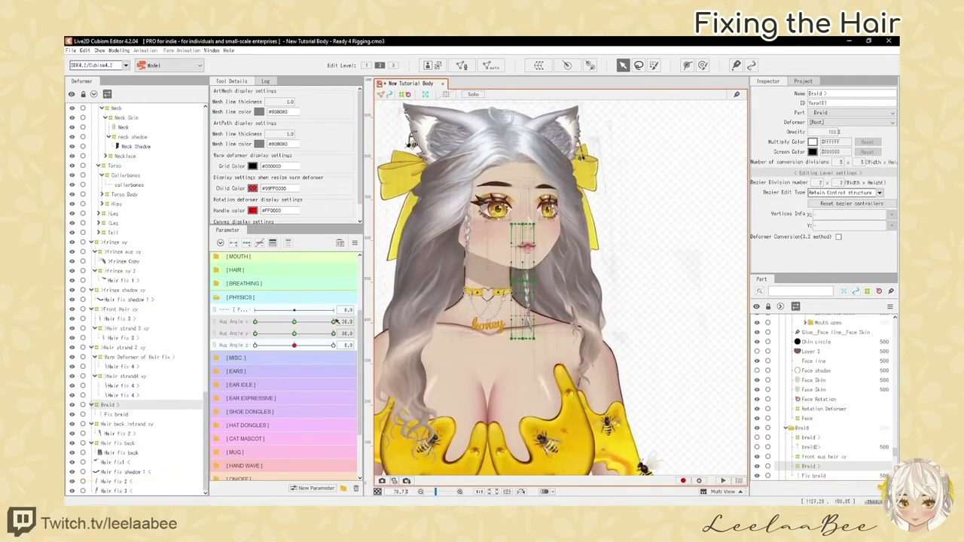
Fit the Back>bow warp deformer to the bow at Aug Angle x 30 and y -30
scroll(147, 272, "down", 3)
left_click(146, 192)
key("shift+h")
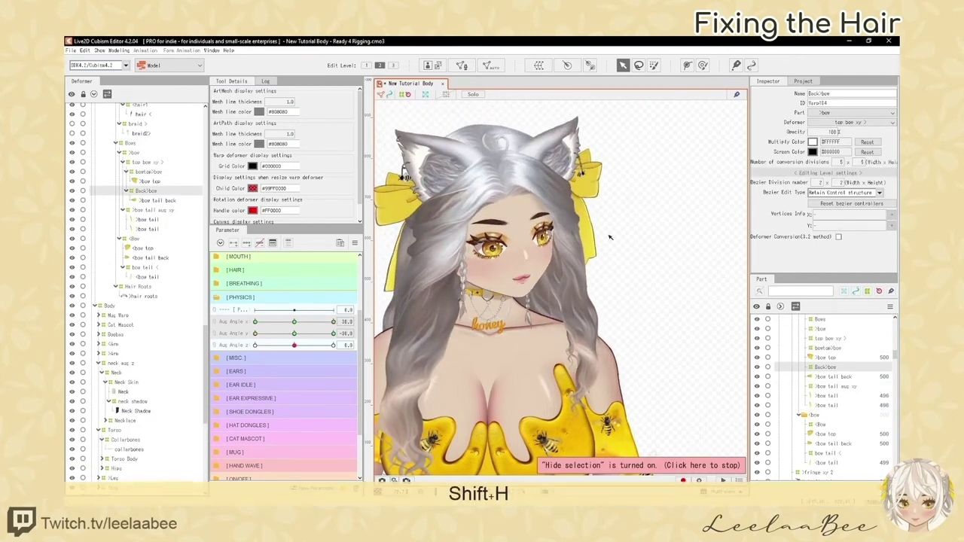
Adjust the >Front Hair xy, >Hair strand 2 xy and >hair strand4 xy deformers together at Aug Angle x 0 and y -30
scroll(140, 339, "down", 8)
left_click(119, 443, "ctrl")
left_click(126, 424, "ctrl")
left_click(127, 376, "ctrl")
left_click(126, 349, "ctrl")
left_click(123, 290)
key("h")
left_click(127, 376, "shift")
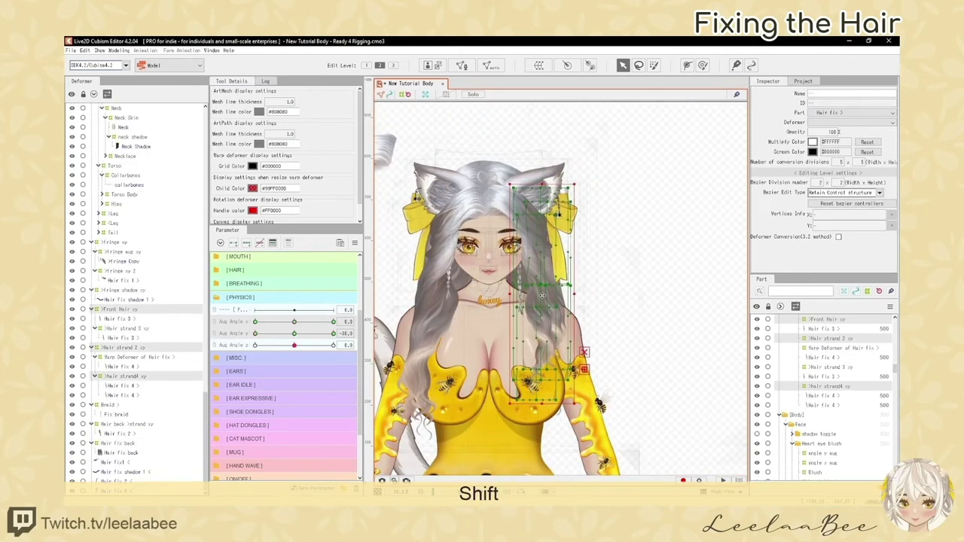
Refine the >fringe aug xy and >hair strand4 xy warp deformers for the Aug Angle y -30 pose
scroll(482, 286, "up", 2)
left_click(123, 252)
left_click(123, 385)
key("h")
mouse_move(295, 333)
left_mouse_down()
mouse_move(255, 333)
mouse_move(295, 322)
left_mouse_up()
key("h")
left_click(127, 376)
mouse_move(255, 334)
left_mouse_down()
mouse_move(350, 321)
mouse_move(294, 322)
mouse_move(334, 334)
mouse_move(256, 323)
left_mouse_up()
Refine the >fringe shadow xy deformer and the hair beside it, switching between edit levels 3 and 2
left_click(123, 395)
left_click(125, 290)
key("3")
key("h")
left_click(123, 281)
left_click(565, 159)
key("2")
key("h")
Shape the >bow tail aug xy warp deformer to fit the bow tail at Aug Angle x 0 and y -30
left_click_drag(255, 334, 334, 334)
left_click_drag(514, 121, 602, 198)
key("ctrl+shift+z")
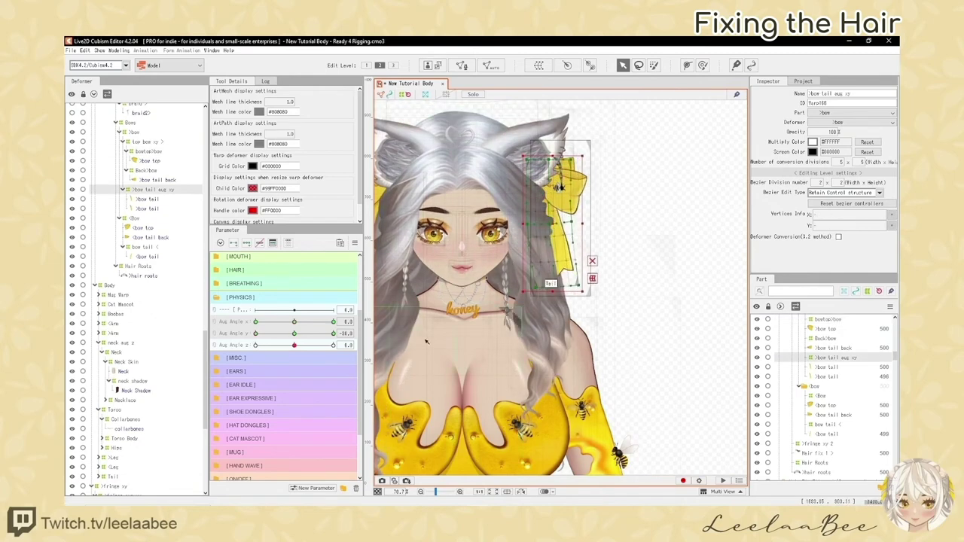
left_click_drag(281, 324, 294, 323)
left_click(562, 245)
left_click_drag(255, 334, 294, 336)
Select the >fringe xy 2 warp deformer and check the front hair at Aug Angle x 0 and y 0
key("h")
left_click(550, 186)
scroll(550, 187, "up", 3)
scroll(560, 167, "down", 4)
scroll(143, 316, "down", 5)
left_click(131, 310)
key("ctrl+t")
left_click(134, 319)
left_click_drag(294, 333, 295, 335)
left_click(294, 332)
key("h")
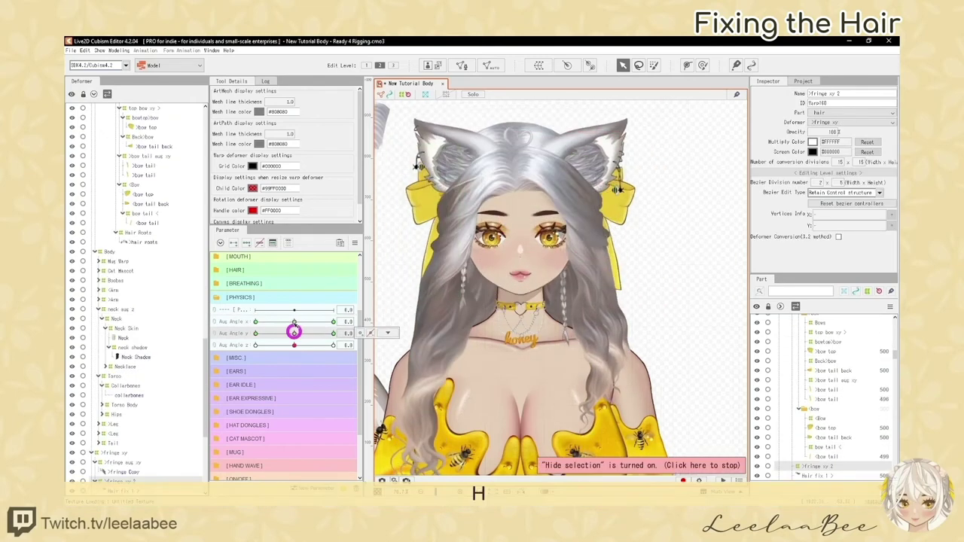
Set the draw order of the selected hair mesh to 490
left_click(131, 432)
left_click(134, 387)
type("490")
key("Return")
Fit the >fringe xy 2 warp deformer at Aug Angle x 0 and y 30, and save the model
left_click(119, 274)
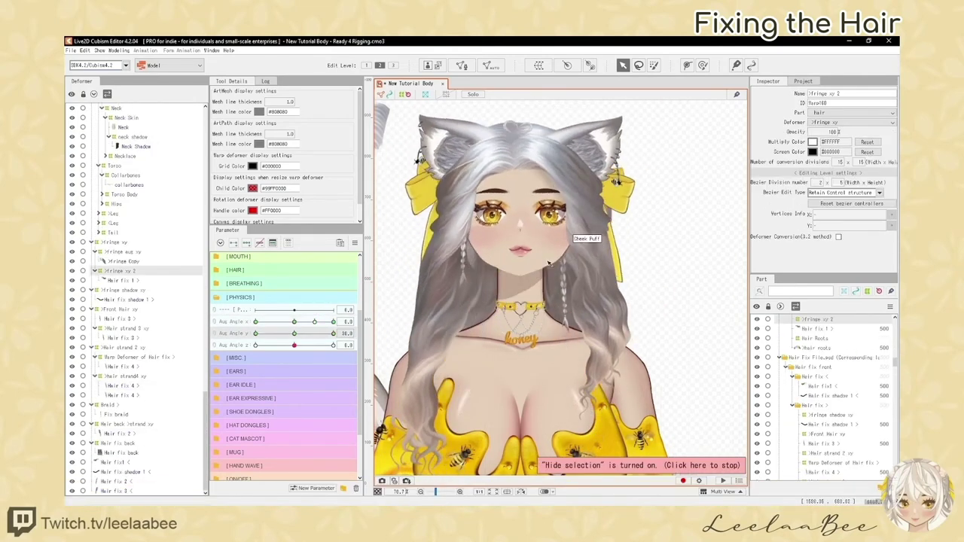
left_click_drag(205, 403, 214, 259)
key("h")
left_click_drag(295, 334, 329, 333)
key("h")
key("ctrl+s")
Duplicate the finished bow deformers for the opposite side and return Aug Angle x to 0
left_click(135, 180)
left_click(138, 247, "ctrl")
key("ctrl+c")
key("ctrl+v")
right_click(603, 201)
left_click(638, 378)
left_click(138, 343)
left_click_drag(256, 323, 295, 323)
scroll(151, 260, "up", 3)
Return Aug Angle y to 0 and link the Aug Angle x and y parameters
left_click_drag(330, 333, 294, 336)
key("h")
scroll(463, 216, "up", 3)
key("h")
scroll(561, 286, "down", 3)
left_click(213, 322)
left_click(586, 226)
scroll(482, 173, "up", 3)
key("h")
Copy the source deformer's shape and paste it onto the matching opposite-side deformer
scroll(151, 261, "up", 5)
left_click(145, 211)
key("ctrl+c")
left_click(140, 163)
scroll(561, 286, "down", 2)
key("h")
left_click(485, 211)
key("ctrl+shift+v")
Unlink the Aug Angle x and y parameters and delete the unneeded object beside the head
key("h")
scroll(523, 261, "down", 2)
left_click(214, 336)
scroll(562, 287, "down", 3)
key("h")
left_click(619, 189)
key("Delete")
Rename the duplicated deformer so that its name ends in <
double_click(144, 248)
key("Right")
key("BackSpace")
type("<")
left_click(149, 296)
Paste the copied shape onto the matching deformer and set Aug Angle x to 30
left_click(131, 228)
scroll(561, 286, "up", 2)
key("h")
key("ctrl+shift+v")
key("h")
left_click_drag(256, 325, 334, 325)
key("h")
Add Aug Angle keys to the <shadow fringe warp deformer
scroll(561, 286, "up", 2)
left_click(120, 300)
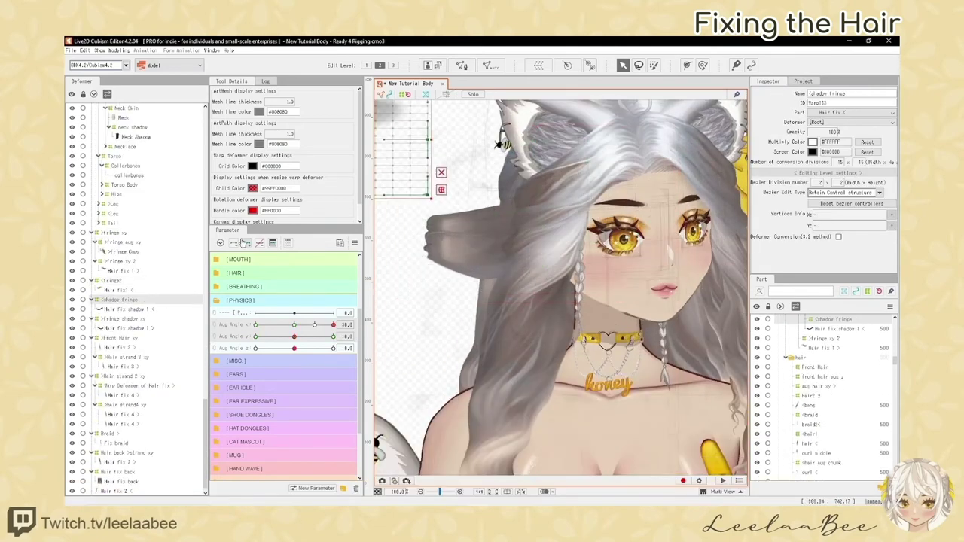
scroll(562, 286, "down", 2)
scroll(561, 287, "up", 2)
scroll(561, 286, "down", 2)
Reshape the <fringe2 warp deformer to fit the fringe at Aug Angle x 30 and y 30
left_click(112, 280)
key("h")
left_click_drag(295, 337, 334, 336)
key("h")
scroll(523, 262, "down", 2)
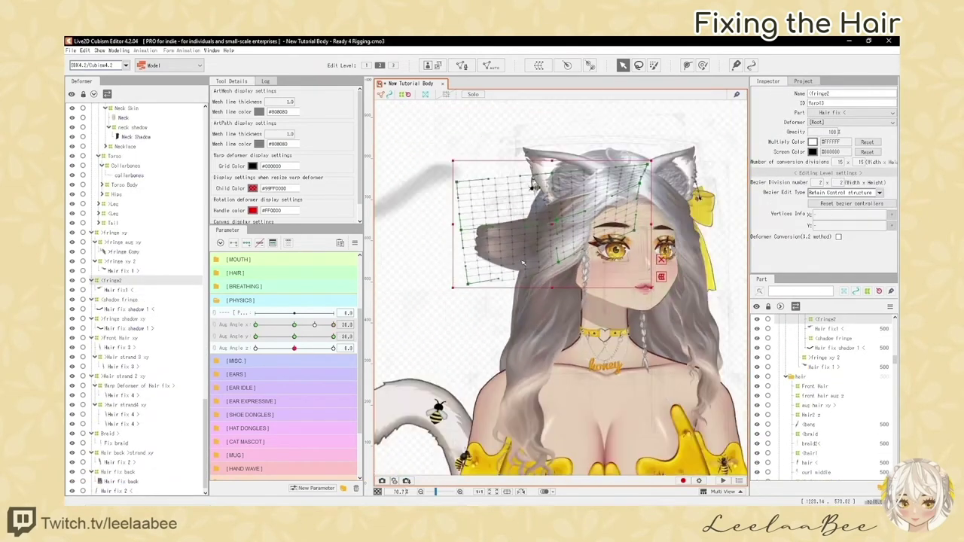
left_click_drag(523, 262, 476, 250)
Create the Hair strand 4< warp deformer around Hair fix 4 < and move both within the part list
left_click(116, 481)
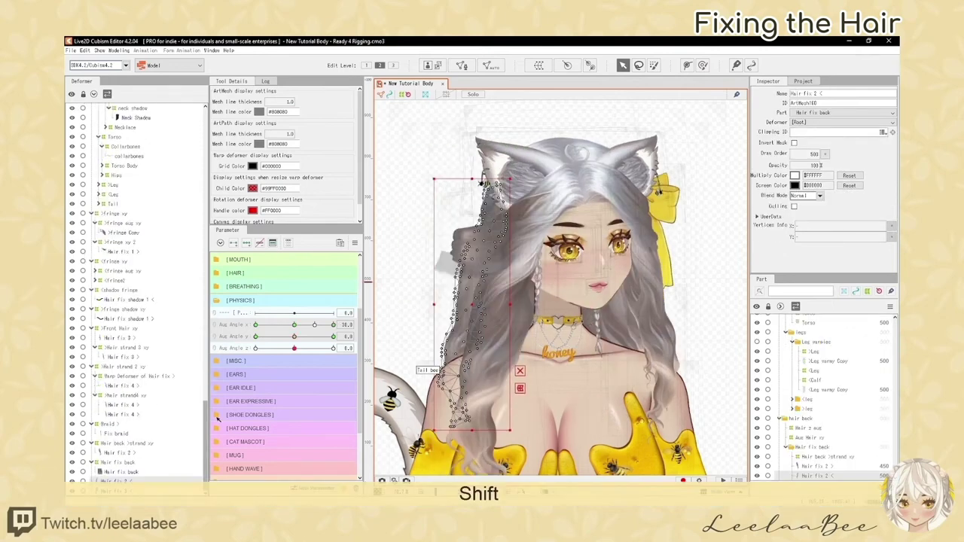
key("ctrl+v")
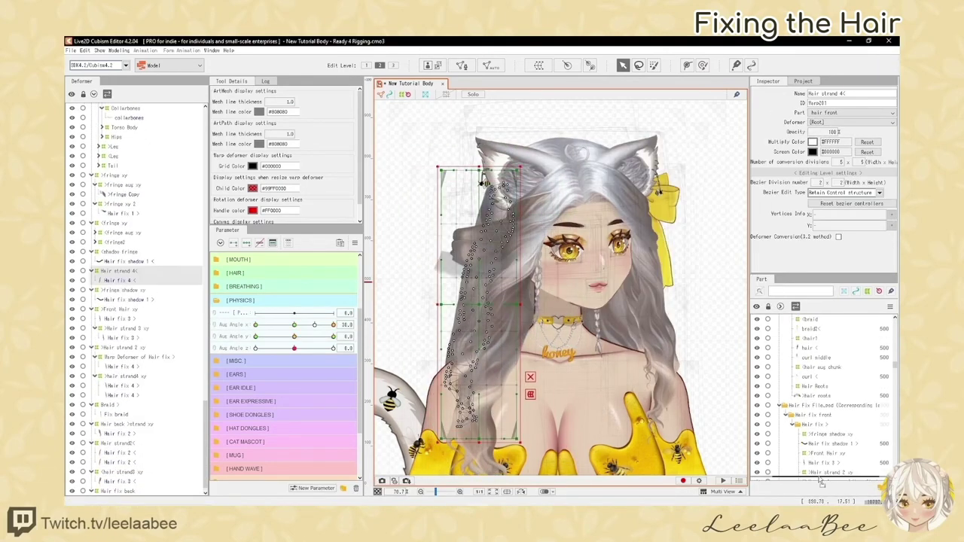
left_click_drag(821, 482, 821, 478)
key("b")
key("ctrl+z")
Reshape the <fringe2, <fringe aug xy and <shadow fringe warp deformers to fit the head at Aug Angle x 30, with y at -30 and 30
mouse_move(334, 325)
left_mouse_down()
mouse_move(294, 324)
mouse_move(334, 324)
left_mouse_up()
key("h")
left_click(119, 425)
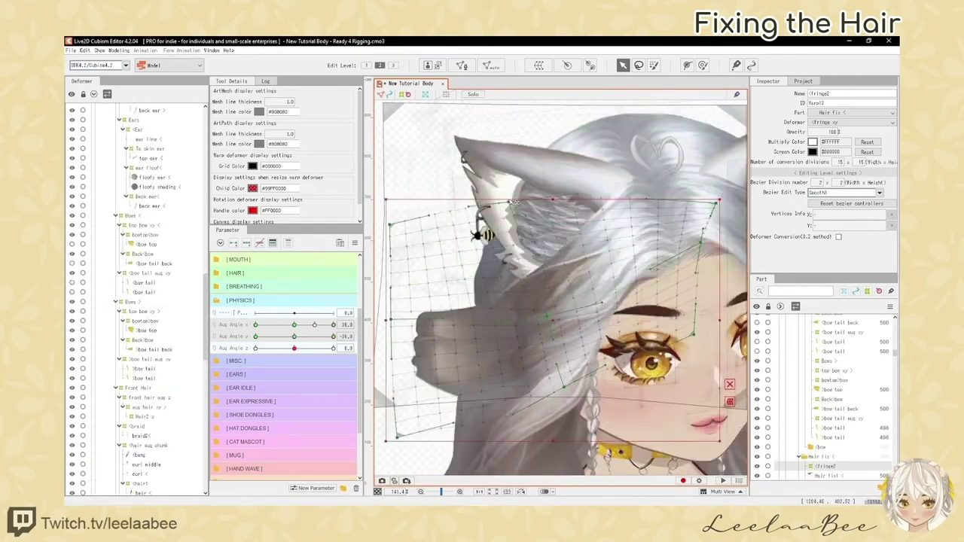
key("h")
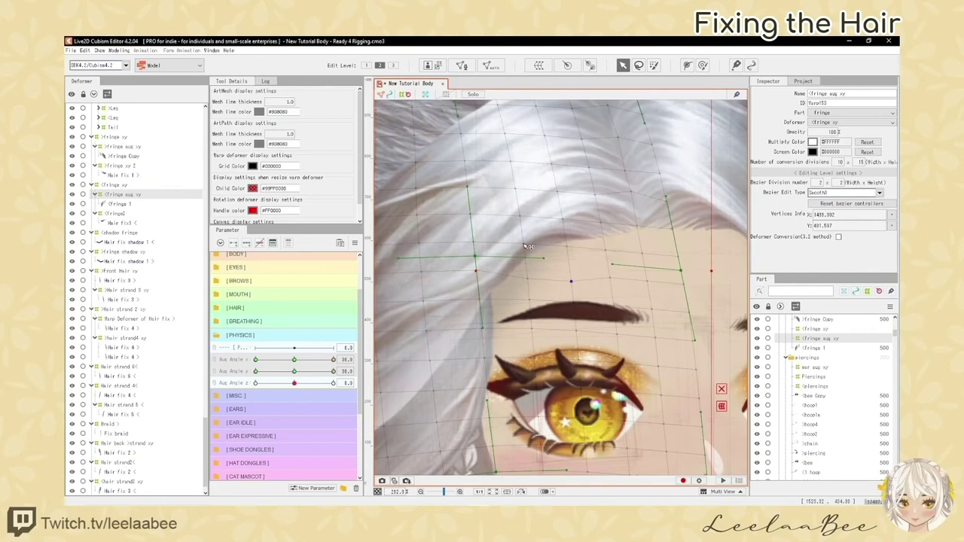
scroll(528, 246, "down", 5)
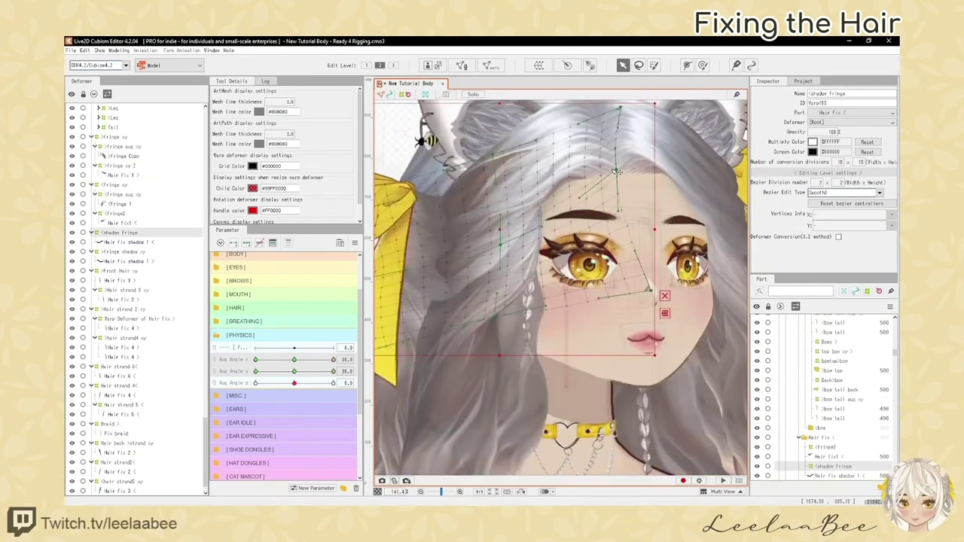
Give Hair fix 5 < an inverted clipping mask and pose the Hair strand 5 < deformer at Aug Angle x -30
scroll(528, 246, "down", 3)
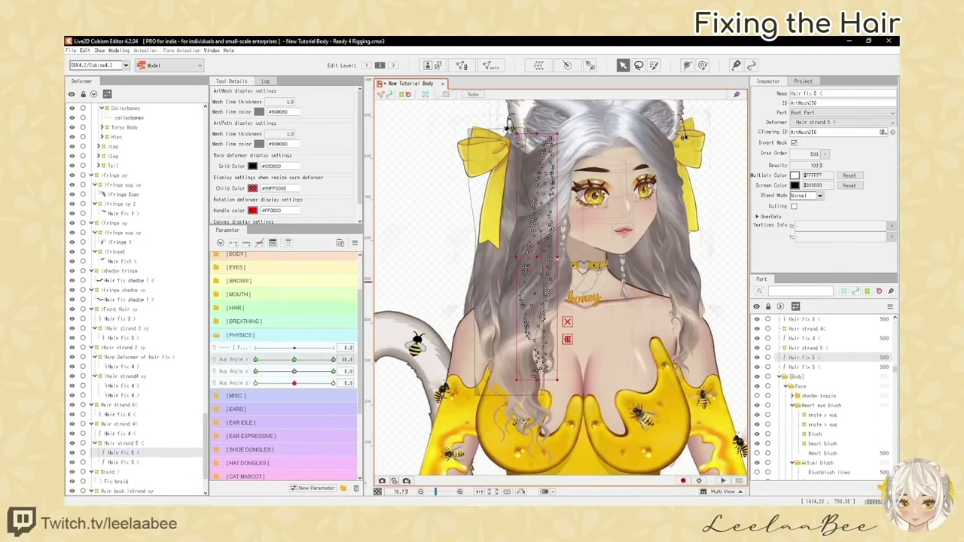
left_click(123, 443)
left_click_drag(294, 359, 255, 359)
scroll(561, 286, "down", 3)
scroll(561, 286, "up", 3)
Link the Aug Angle x and y parameters and move Hair strand 6< with Hair fix 6 < above Hair strand 4< in the part list
left_click(121, 270)
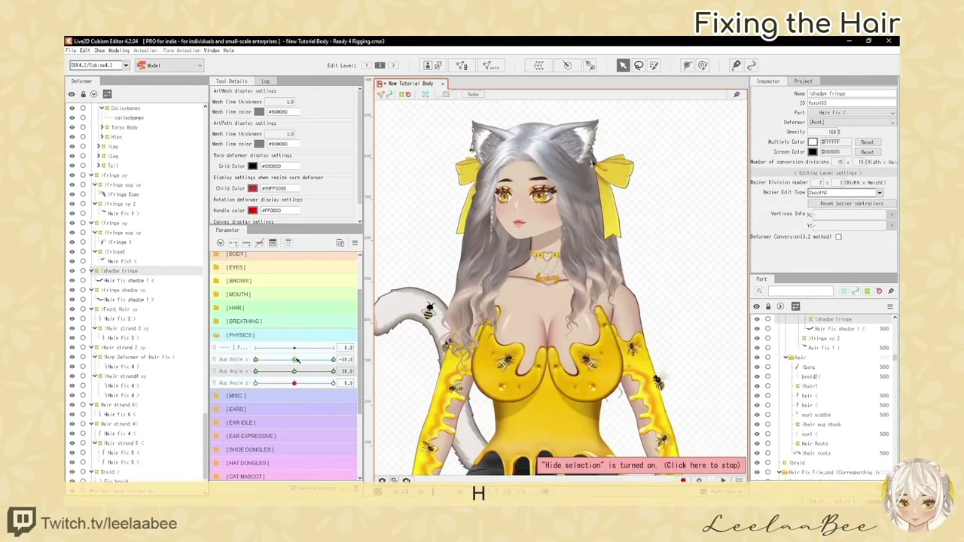
left_click(214, 366)
scroll(488, 237, "up", 4)
left_click(806, 419)
left_click(806, 428, "shift")
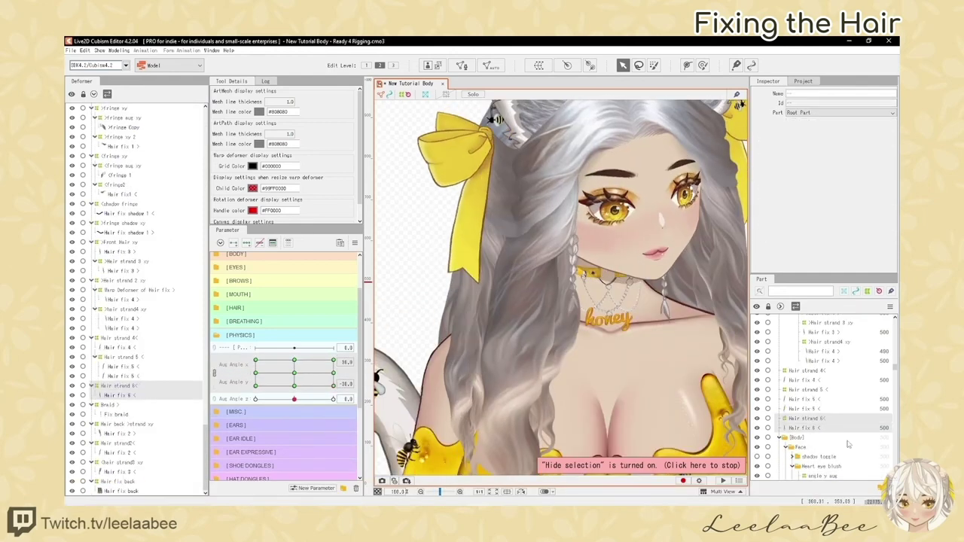
Undo the last brush deformations of the Inverted Mesh< face skin mesh
key("ctrl+z")
key("ctrl+z")
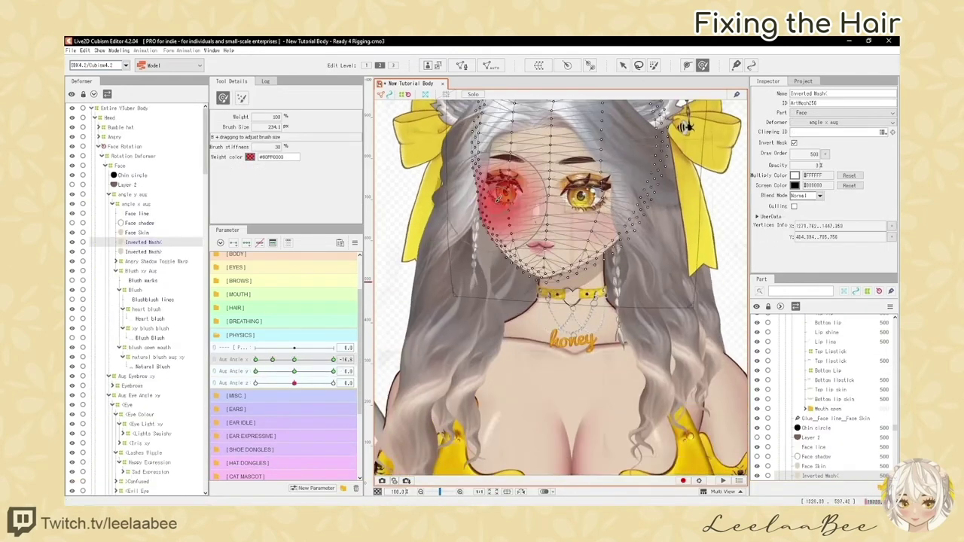
key("ctrl+z")
key("ctrl+z")
key("ctrl+z")
key("ctrl+z")
key("ctrl+z")
key("ctrl+z")
key("ctrl+z")
key("ctrl+z")
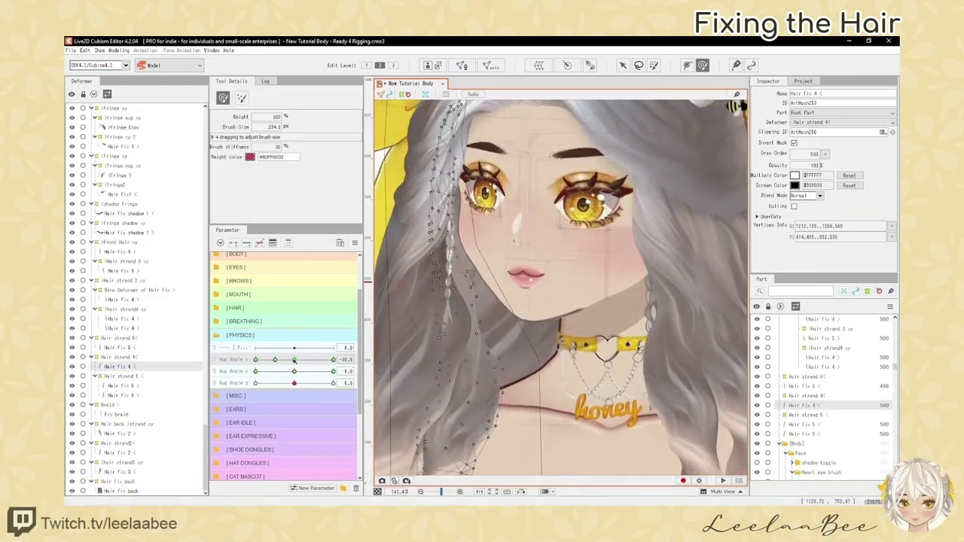
Check how Inverted Mesh< clips the hair by moving Aug Angle x up to 29
key("h")
left_click_drag(275, 360, 334, 359)
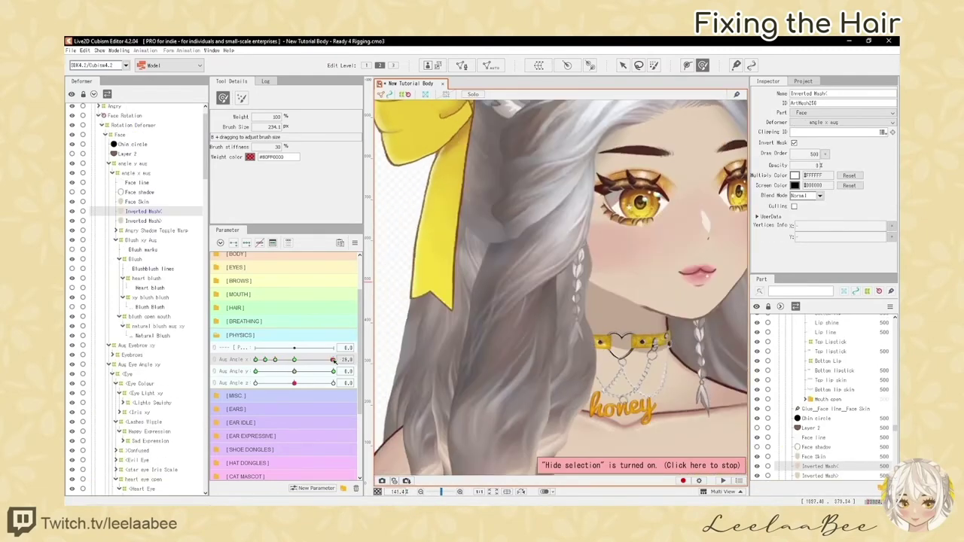
Undo the last edits made to the Inverted Mesh< face skin mesh
key("ctrl+z")
key("ctrl+z")
key("ctrl+z")
key("ctrl+z")
key("ctrl+z")
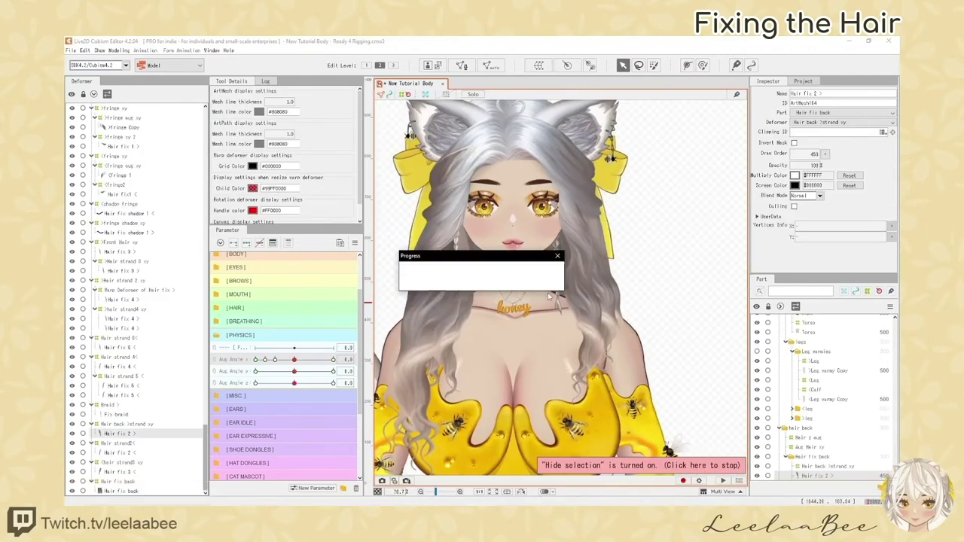
Link the Aug Angle x and y parameters and check the hair strands at Aug Angle x -30
left_click(215, 360)
left_click_drag(273, 362, 255, 374)
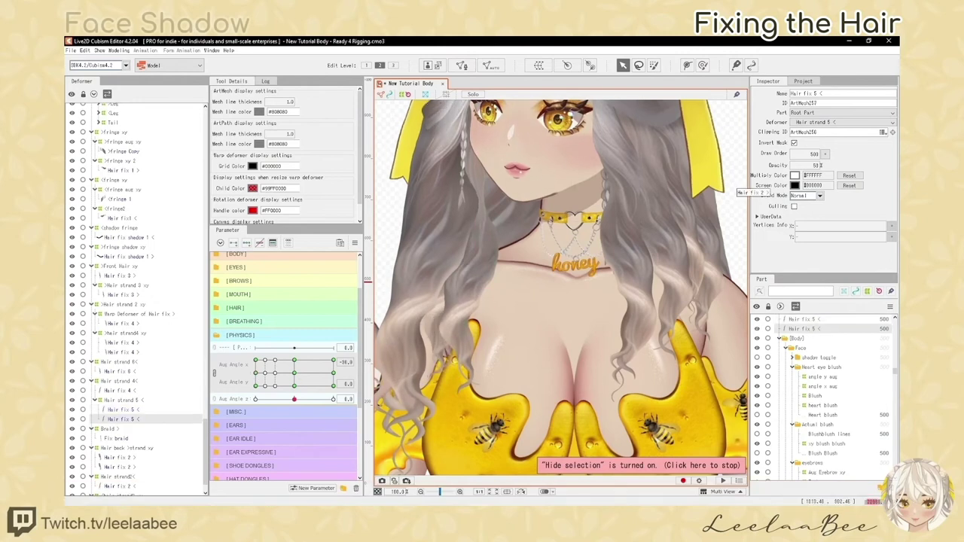
Clip the Face shadow mesh to the Face Skin mesh by its ID, with Invert Mask off
type("you should")
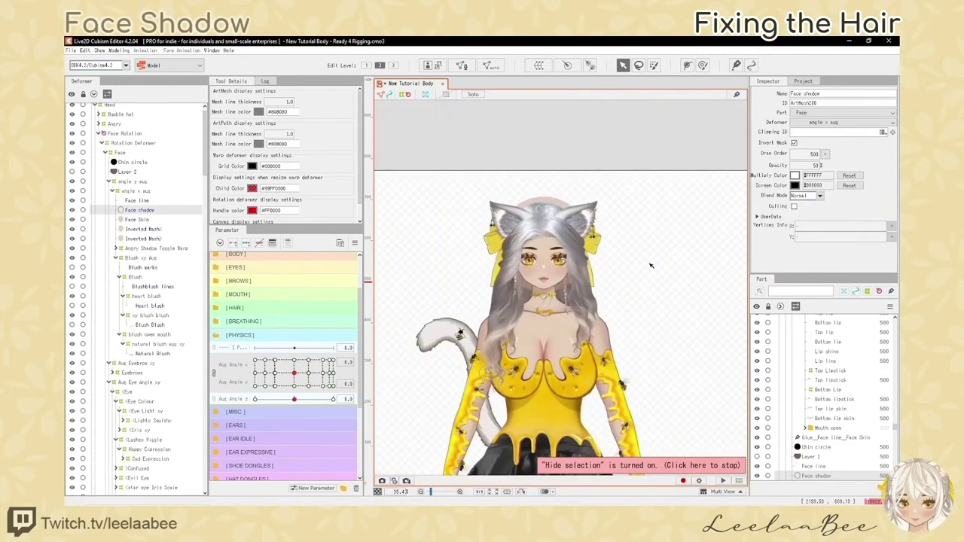
left_click(137, 220)
double_click(804, 103)
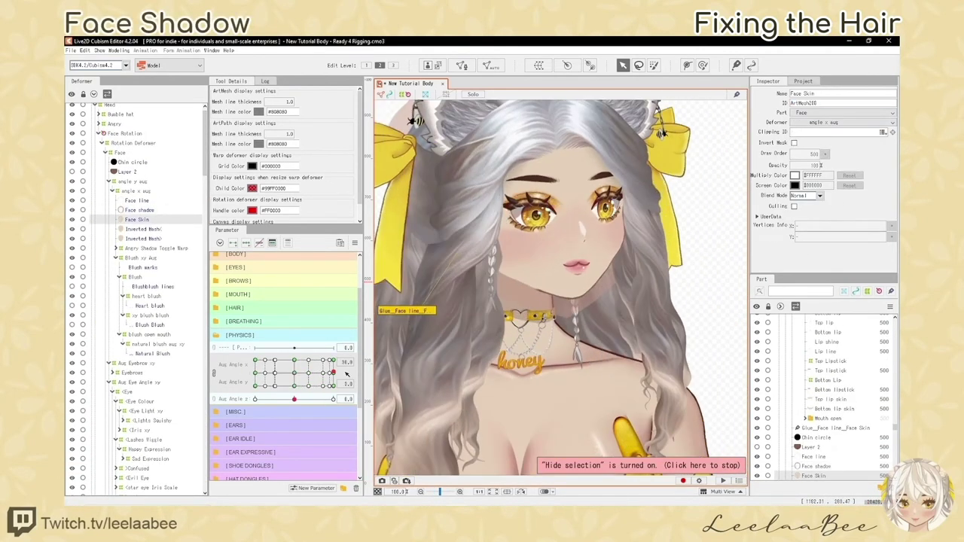
Create a parent warp deformer named face shadow aug xy for the Face shadow mesh and unlink the Aug Angle parameters
left_click(703, 65)
left_click_drag(333, 372, 294, 373)
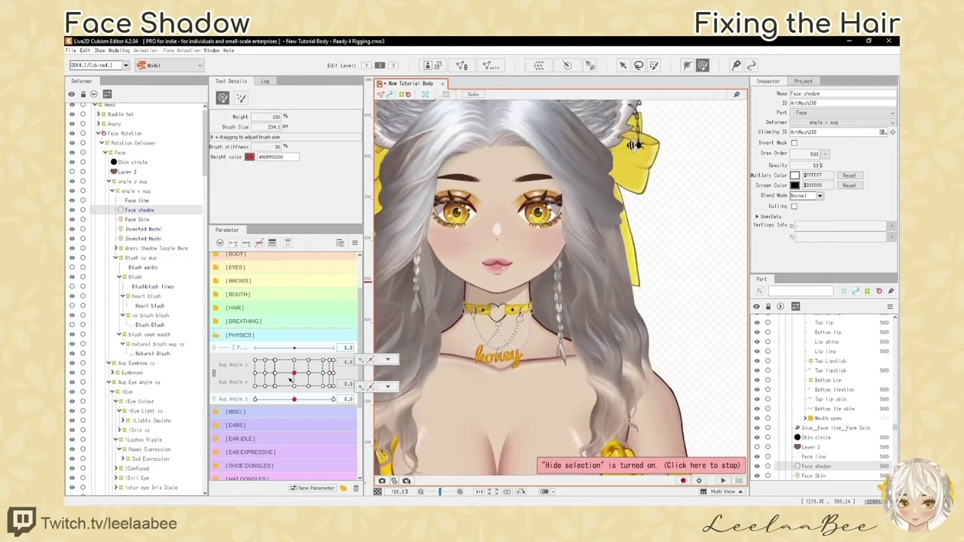
left_click(539, 66)
type("face shadow aug xy")
left_click(691, 321)
left_click(215, 373)
Shape the face shadow aug xy deformer with the deform brush at Aug Angle x 30
key("v")
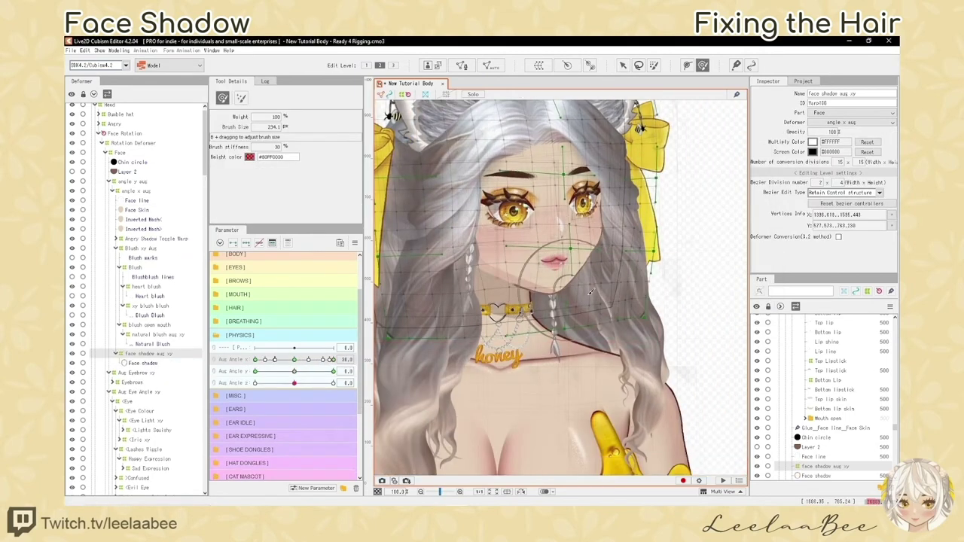
scroll(590, 281, "down", 2)
left_click(309, 372)
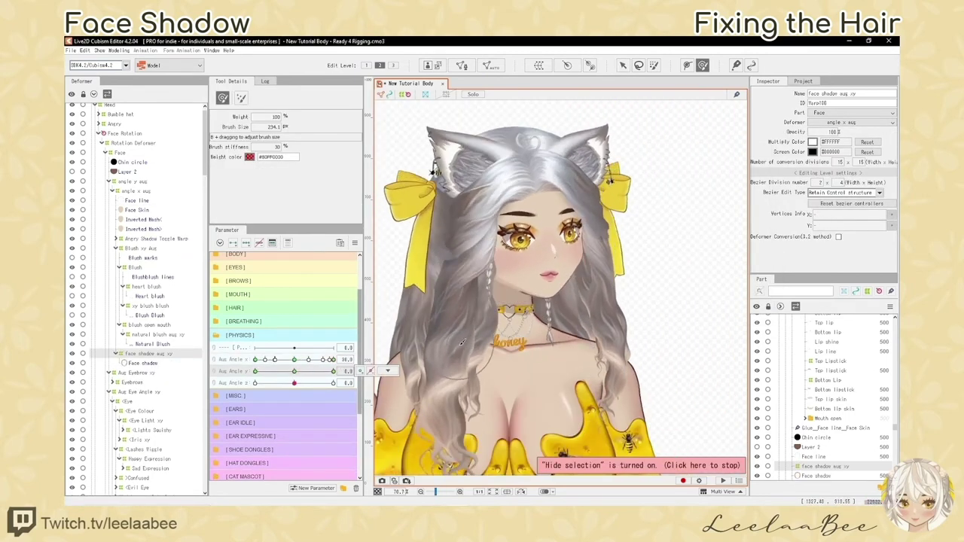
scroll(523, 325, "up", 2)
Return Aug Angle x to 0 and bend the face shadow aug xy deformer under the chin at Aug Angle y 30
mouse_move(294, 372)
left_mouse_down()
mouse_move(262, 387)
mouse_move(388, 370)
mouse_move(314, 375)
left_mouse_up()
key("v")
key("ctrl+t")
left_click(295, 360)
scroll(523, 302, "down", 2)
key("v")
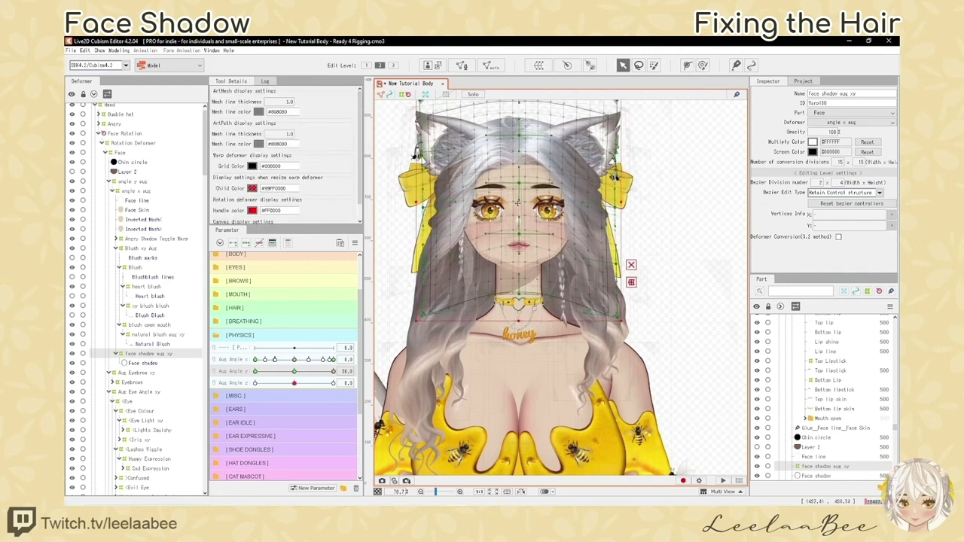
scroll(523, 301, "up", 2)
key("b")
key("ctrl+t")
scroll(525, 301, "down", 2)
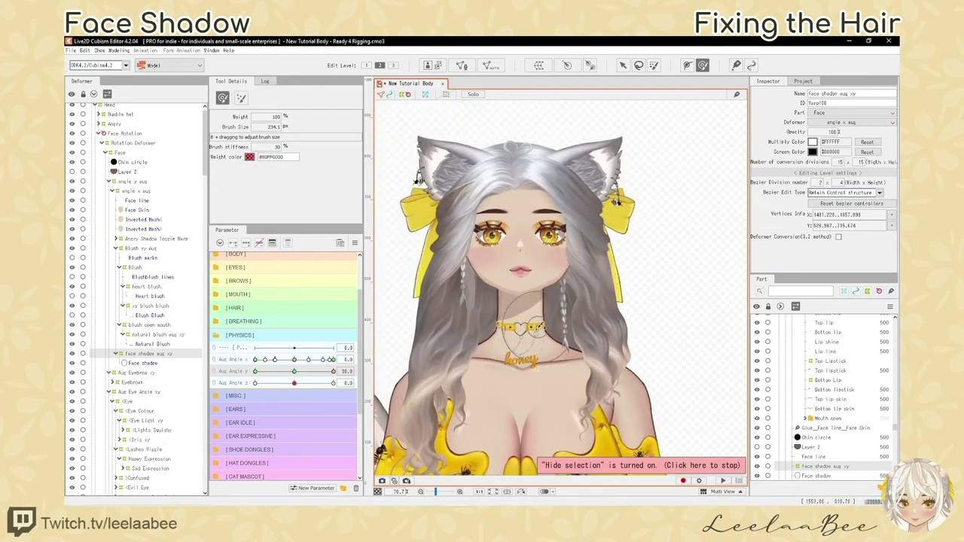
Check the face shadow at Aug Angle y -30 and brush the face shadow aug xy deformer at the neutral pose
scroll(537, 335, "up", 2)
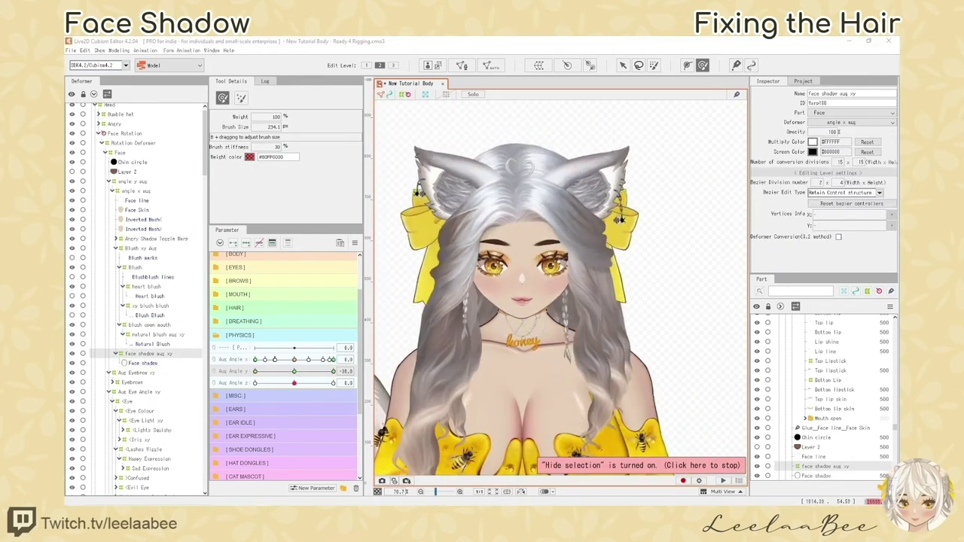
key("ctrl+t")
key("v")
scroll(516, 256, "up", 2)
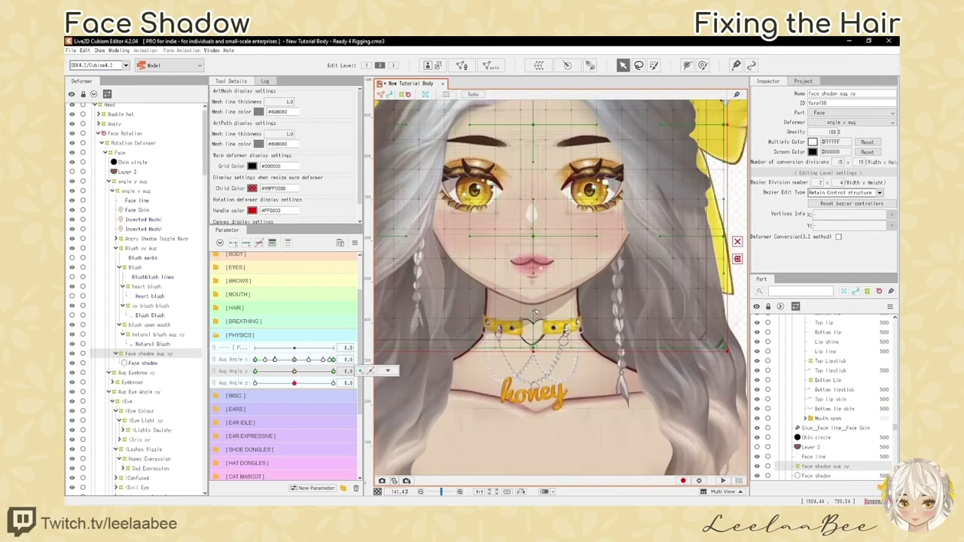
key("b")
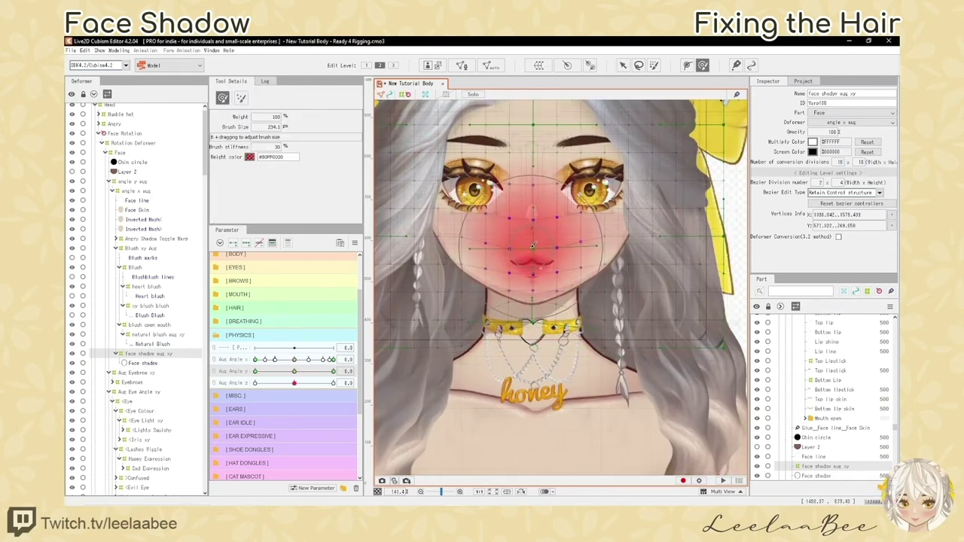
Refine the face shadow aug xy deformer at Aug Angle y 30 by moving its centre control point below the mouth
scroll(557, 302, "down", 2)
key("ctrl+t")
left_click_drag(294, 372, 365, 371)
key("ctrl+t")
scroll(534, 279, "up", 2)
key("v")
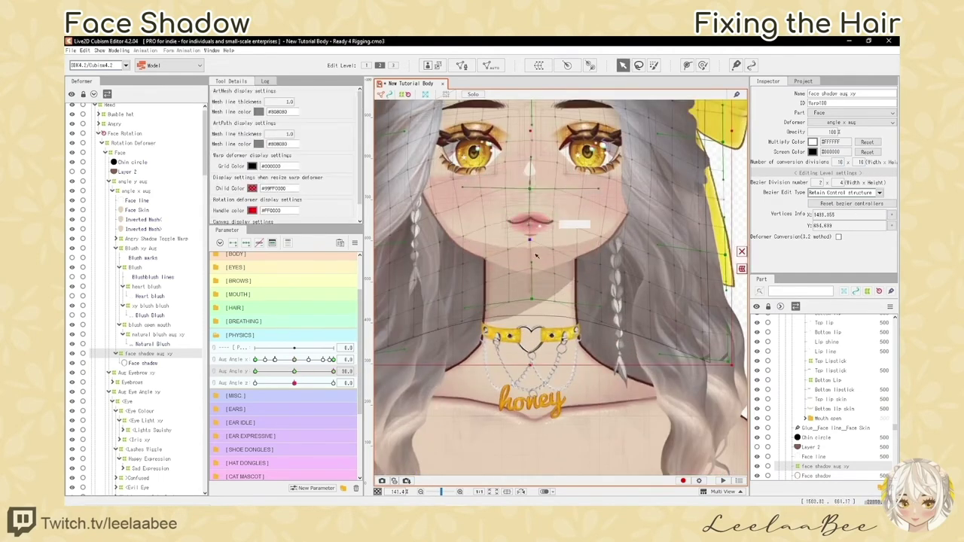
key("ctrl+shift+v")
mouse_move(295, 372)
left_mouse_down()
mouse_move(365, 371)
mouse_move(294, 372)
mouse_move(368, 391)
left_mouse_up()
key("Return")
key("ctrl+t")
Brush the face shadow aug xy deformer at Aug Angle x 30 and at the linked pose x -30, y 30
scroll(532, 248, "down", 4)
scroll(549, 301, "up", 4)
scroll(548, 330, "up", 2)
scroll(573, 305, "down", 2)
key("b")
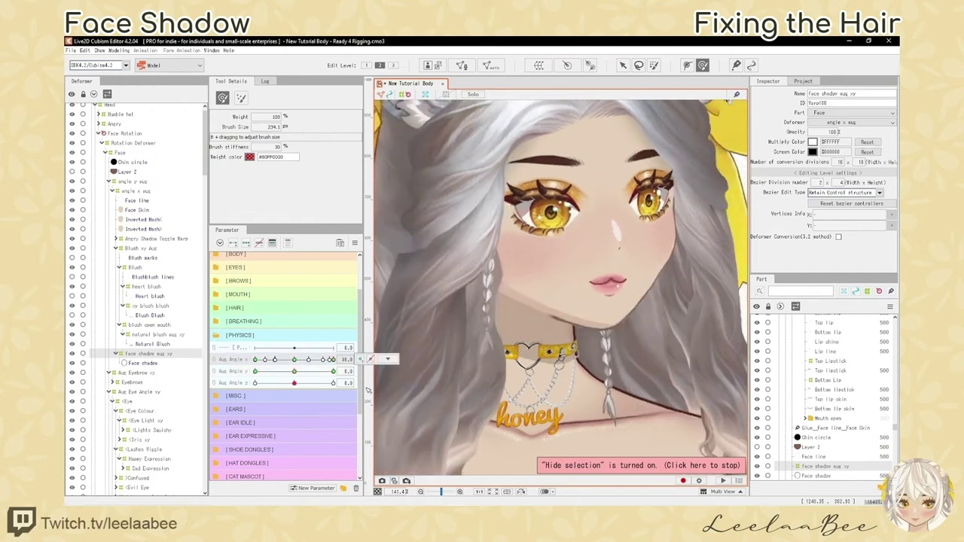
scroll(635, 320, "down", 2)
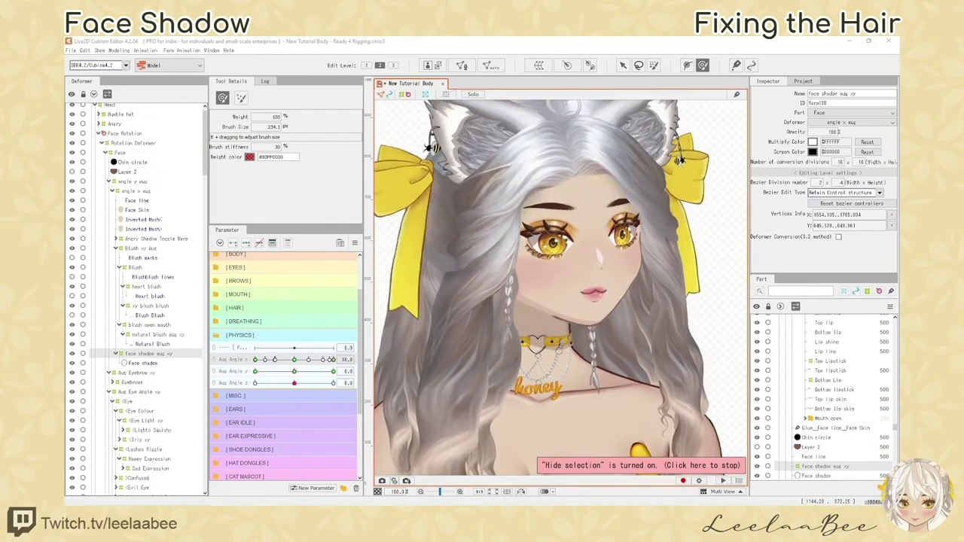
scroll(625, 316, "up", 2)
scroll(539, 245, "down", 2)
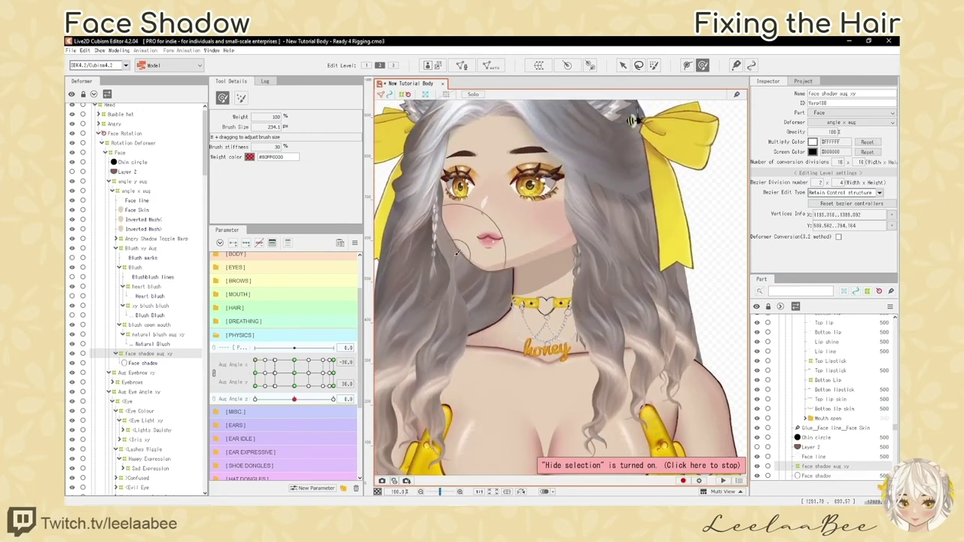
scroll(482, 265, "down", 3)
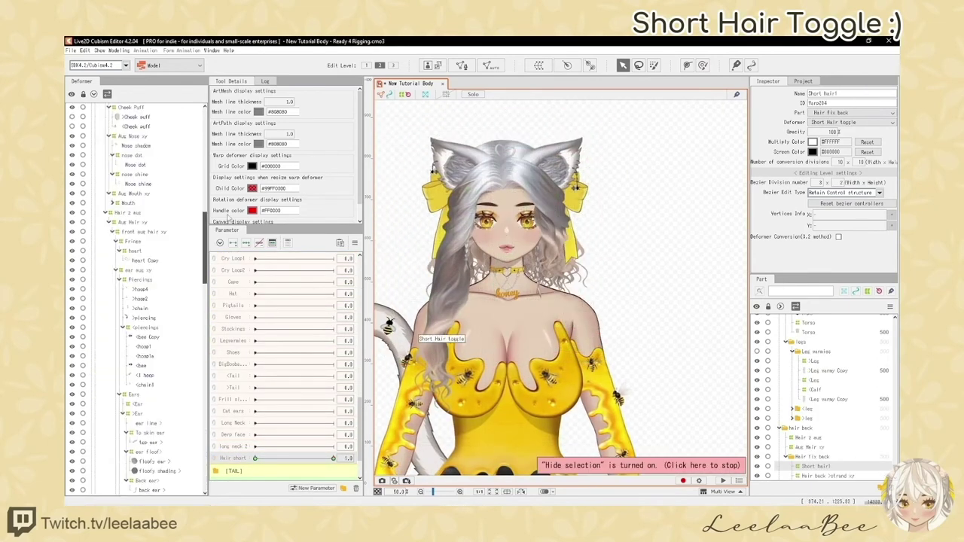
Shorten the front strands at Hair short 1.0 using warp deformers short hair toggle1>, short hair toggle4> and short hair strand1<
left_click(827, 348)
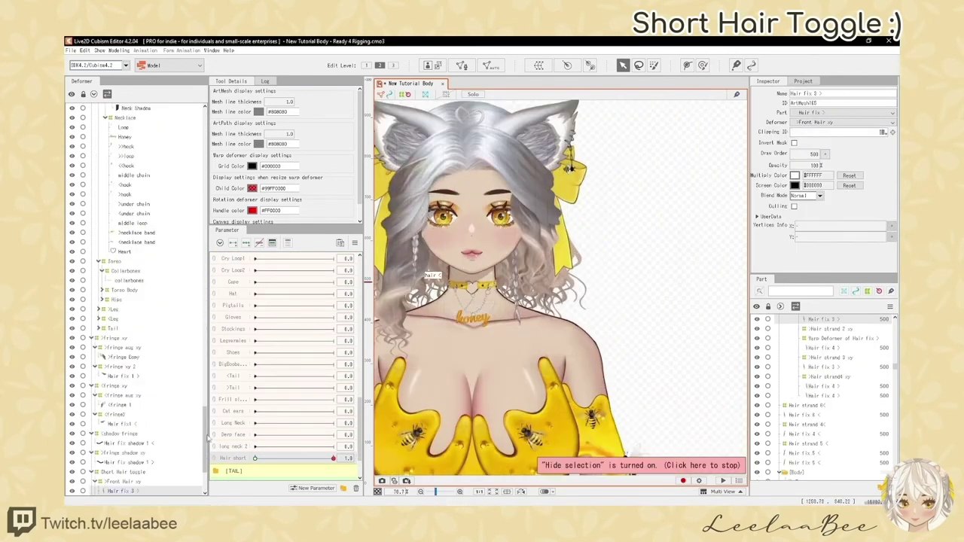
left_click(832, 328)
left_click(832, 357)
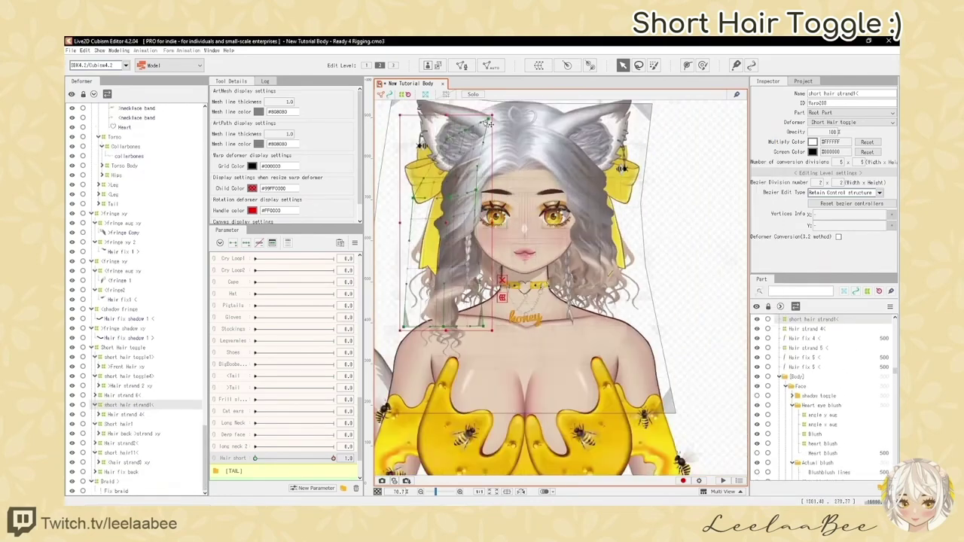
Create a warp deformer named bow short above >bow tail aug xy and shorten the bow tails at Hair short 1.0
left_click(571, 251)
key("ctrl+t")
left_click(582, 232)
left_click(538, 65)
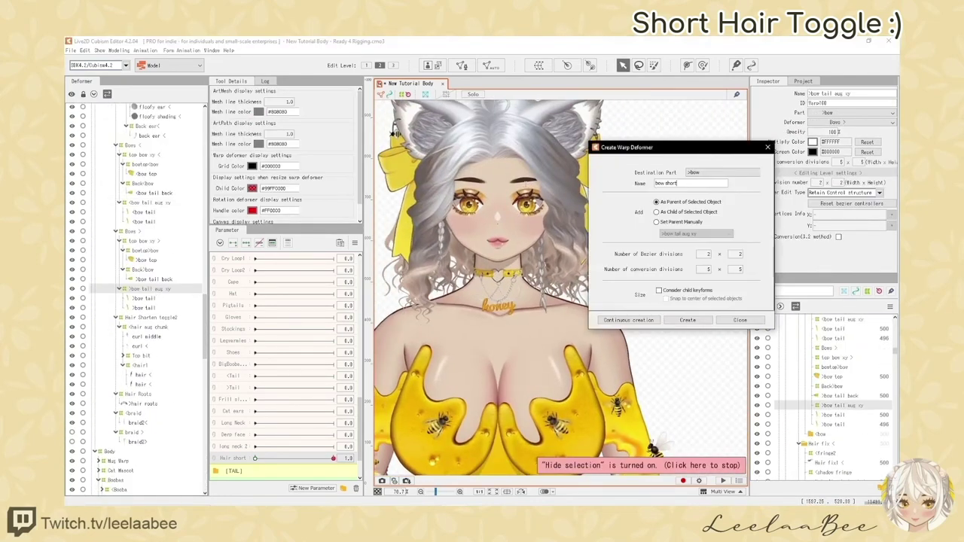
left_click(685, 321)
scroll(561, 248, "down", 3)
left_click(255, 430)
scroll(514, 226, "up", 5)
key("ctrl+z")
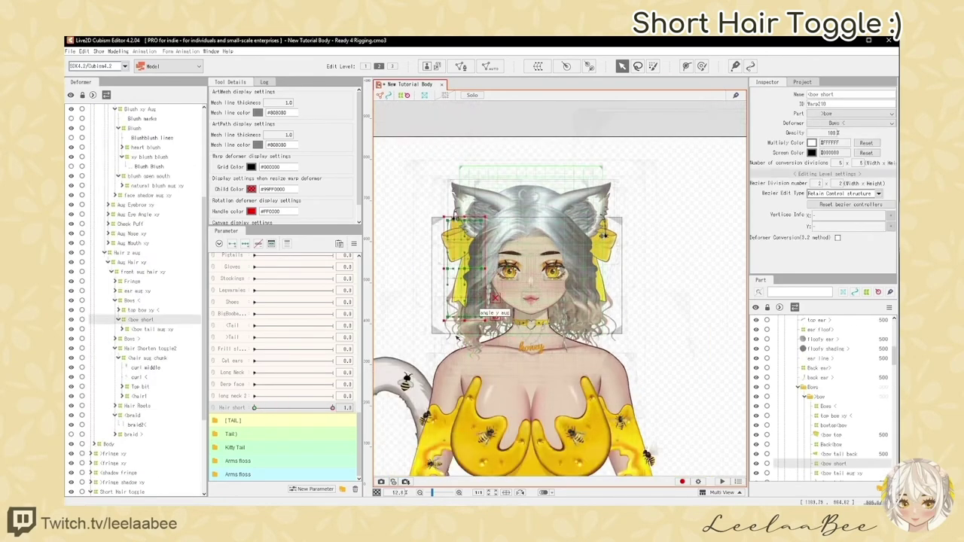
Reshape the Hair Shorten toggle2 deformer around the side curls at Aug Angle x -30, undoing unwanted changes
left_click(150, 214)
left_click(701, 66)
scroll(490, 302, "up", 2)
key("ctrl+z")
key("ctrl+z")
key("ctrl+z")
key("ctrl+z")
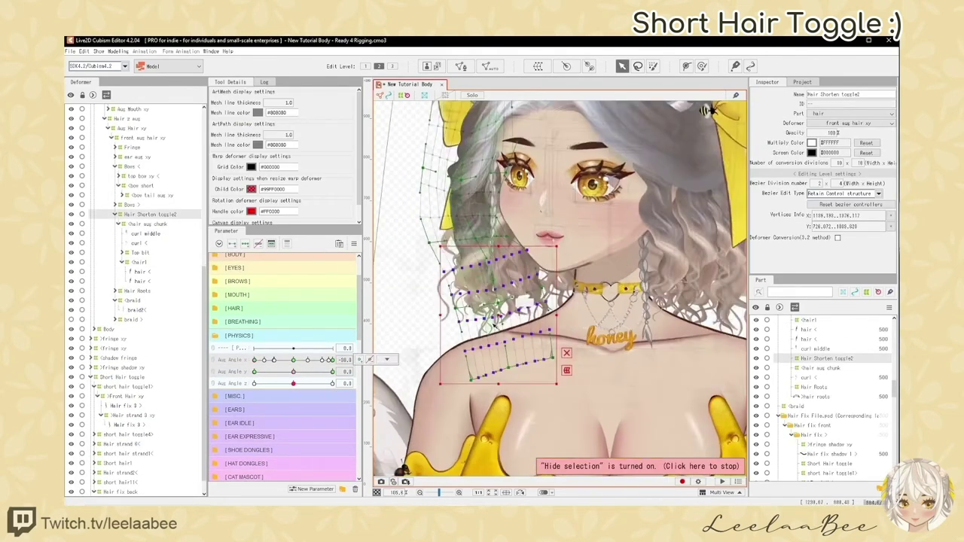
key("ctrl+z")
key("ctrl+z")
key("ctrl+z")
key("ctrl+z")
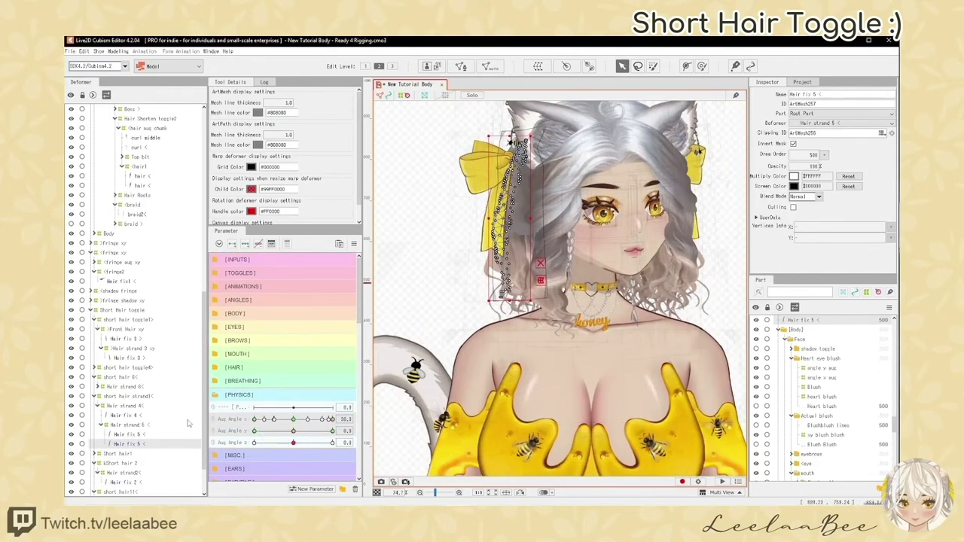
Give the Hair fix 5 < meshes parent warp deformers Short hair strand 5< and Hair fix short<, undoing unwanted changes
key("ctrl+z")
key("ctrl+z")
key("ctrl+z")
key("ctrl+z")
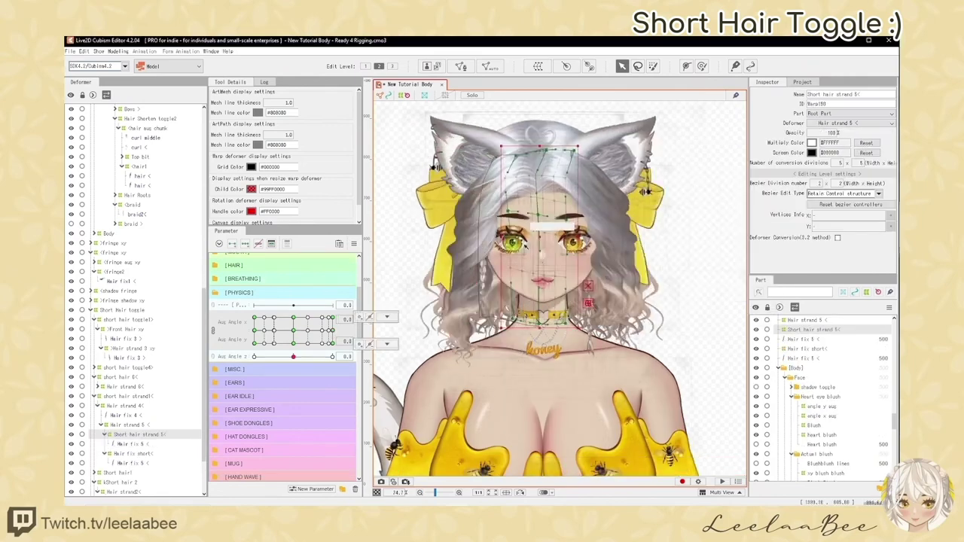
key("ctrl+z")
key("ctrl+z")
key("ctrl+z")
key("ctrl+z")
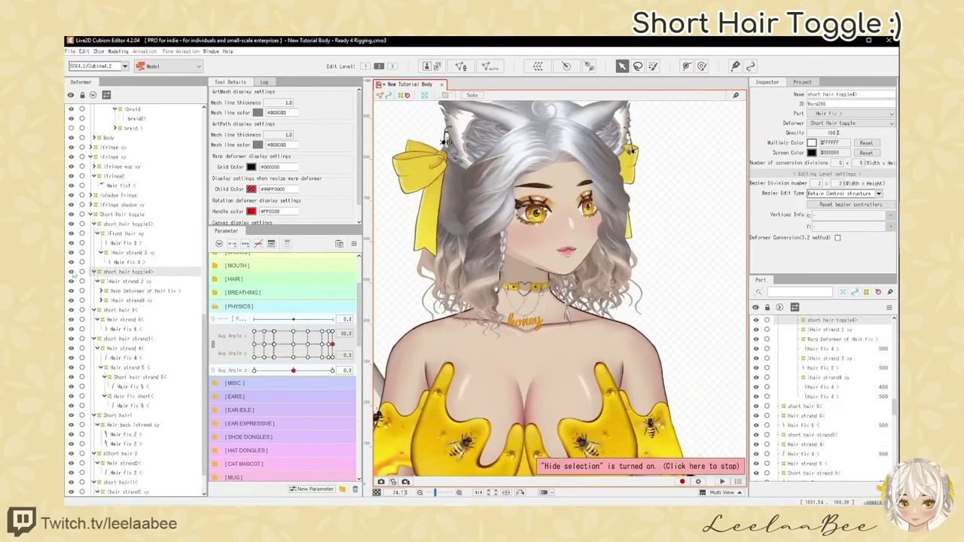
Try adding a parent warp deformer named Hair fix short< and undo the last changes
type("Hair fix short<")
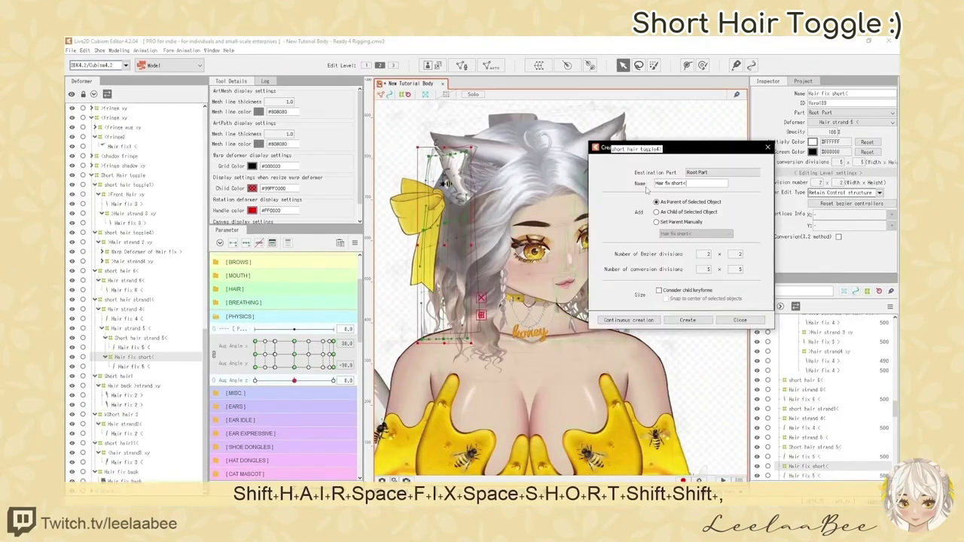
left_click(693, 320)
key("ctrl+z")
key("ctrl+z")
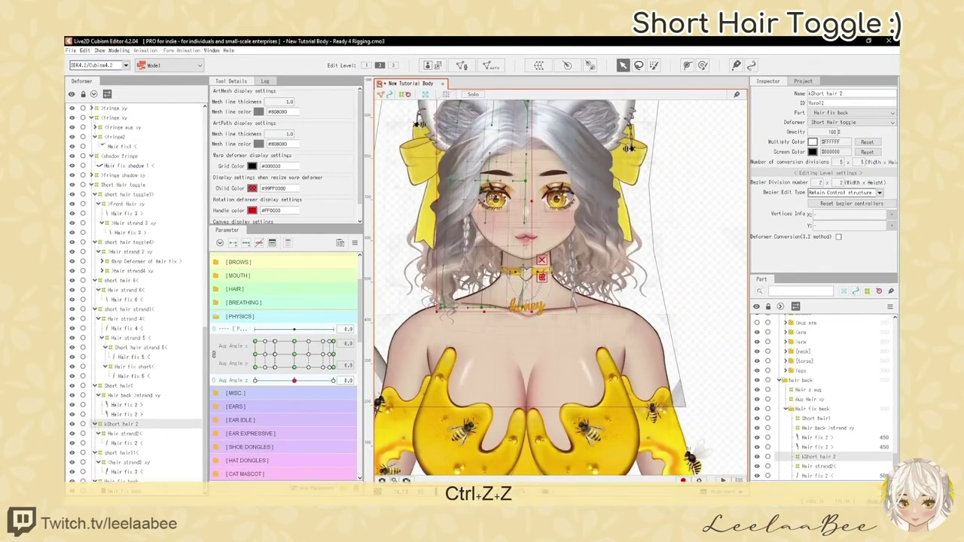
key("ctrl+z")
key("ctrl+z")
Create warp deformers Short hair >3, >Short hair strand3 xy and Short Hair strand> 4 above their strands for posing at Aug Angle x 30
key("BackSpace")
key("BackSpace")
key("BackSpace")
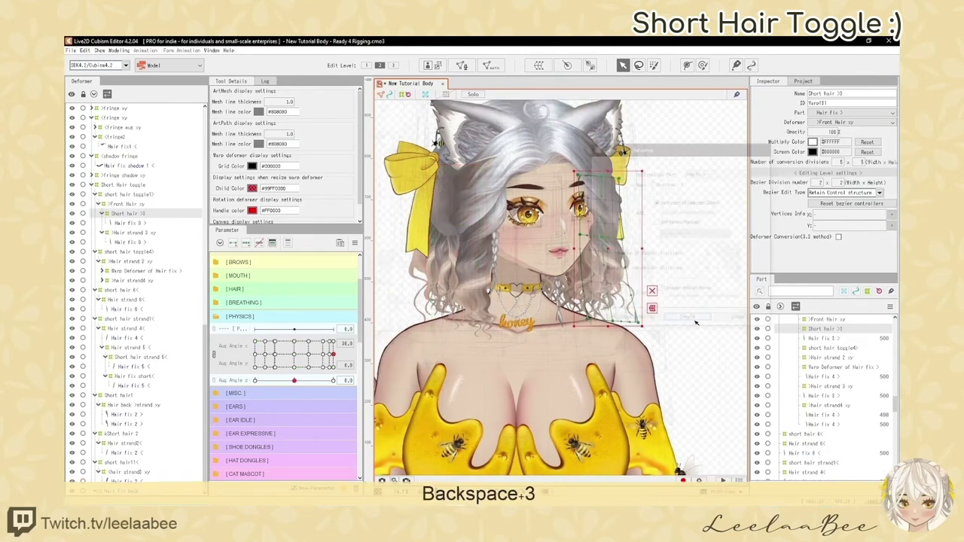
scroll(631, 186, "up", 2)
left_click(312, 351)
left_click(584, 269)
key("h")
left_click(357, 344)
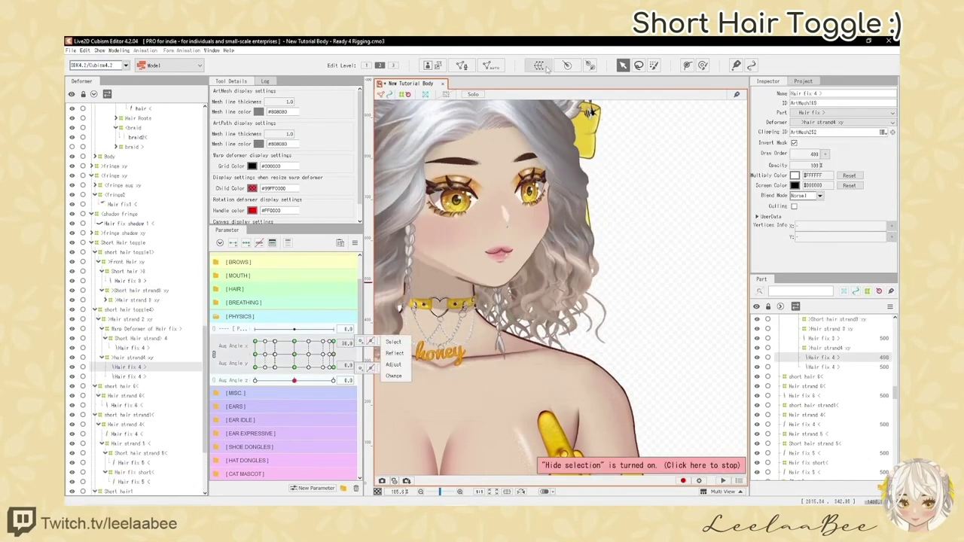
Create a parent warp deformer named >short hair strand-mask for the >hair strand4 xy deformer
key("h")
scroll(561, 286, "down", 3)
scroll(552, 213, "up", 8)
key("h")
scroll(552, 213, "down", 6)
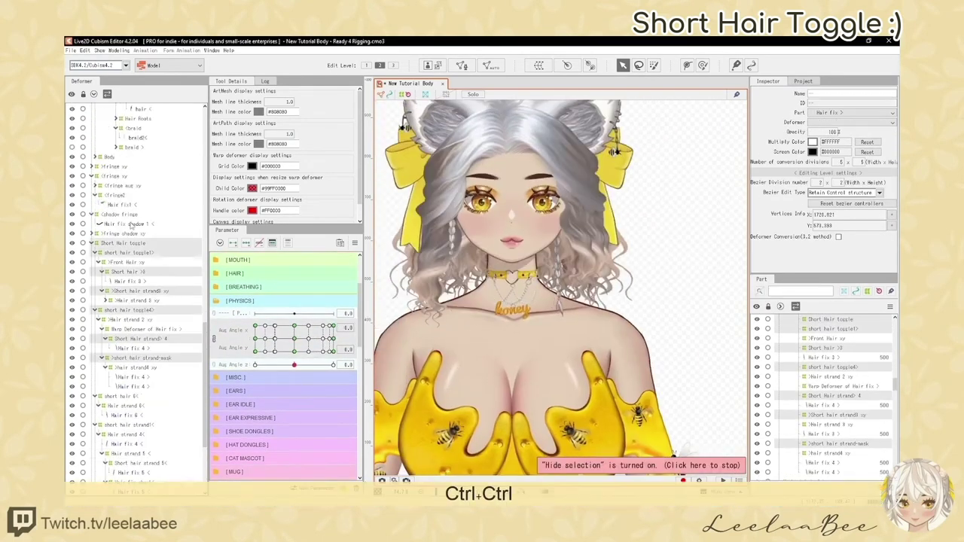
Add the warp deformers Short Hair> back2 and Short hair back for the back hair and pose Short hair1 at Aug Angle y -30
left_click(295, 352)
scroll(561, 286, "down", 2)
scroll(286, 361, "up", 5)
scroll(286, 362, "down", 5)
left_click(295, 362)
key("ctrl+z")
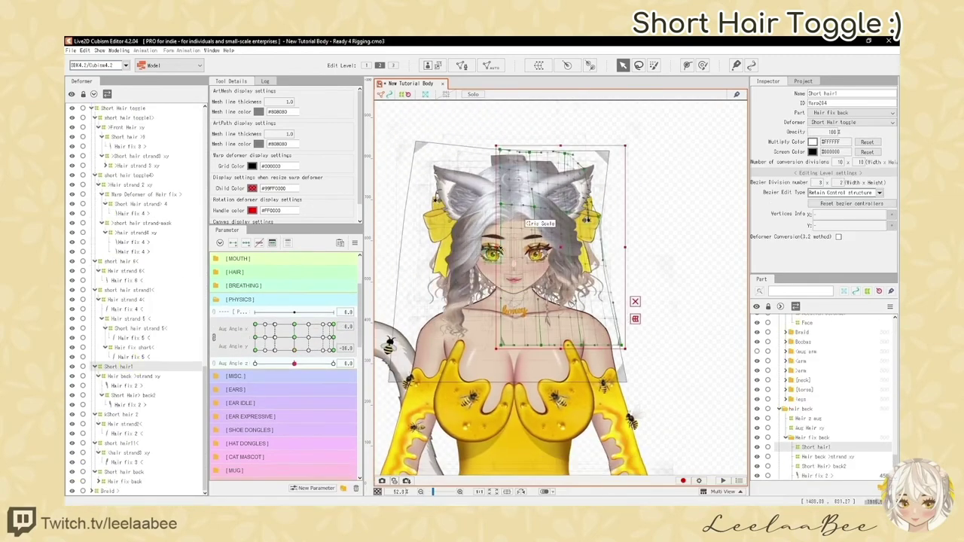
Pose the >Short hair strand3 xy deformer at Aug Angle y -30, comparing it with the neutral pose
left_click(295, 350)
key("h")
left_click(294, 337)
key("h")
scroll(561, 317, "up", 3)
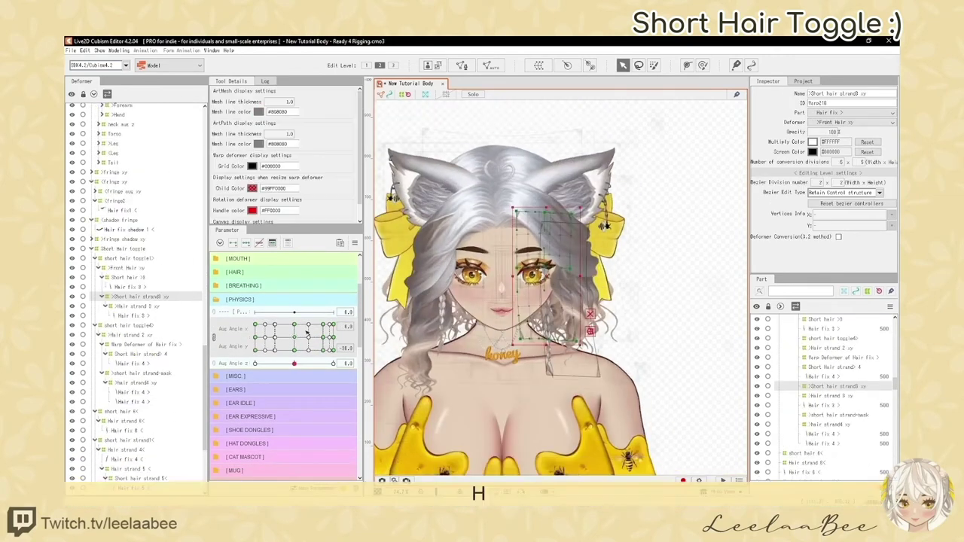
Adjust the >Hair strand 3 xy deformer at Aug Angle x -30, y 30
key("h")
left_click(295, 338)
left_click(255, 324)
key("h")
scroll(603, 301, "up", 5)
scroll(602, 308, "down", 3)
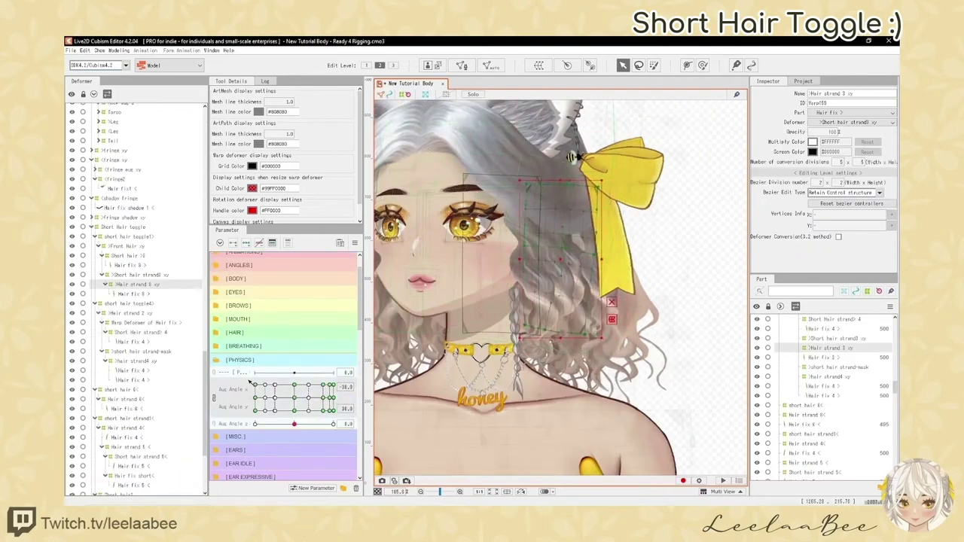
Reshape the >hair strand4 xy and >Hair strand 3 xy deformers at Aug Angle x -30, y 30 so the short strands fit together
left_click(133, 380)
left_click(703, 65)
key("h")
key("h")
left_click(136, 360)
left_click(623, 65)
left_click(138, 284)
left_click(295, 303)
key("h")
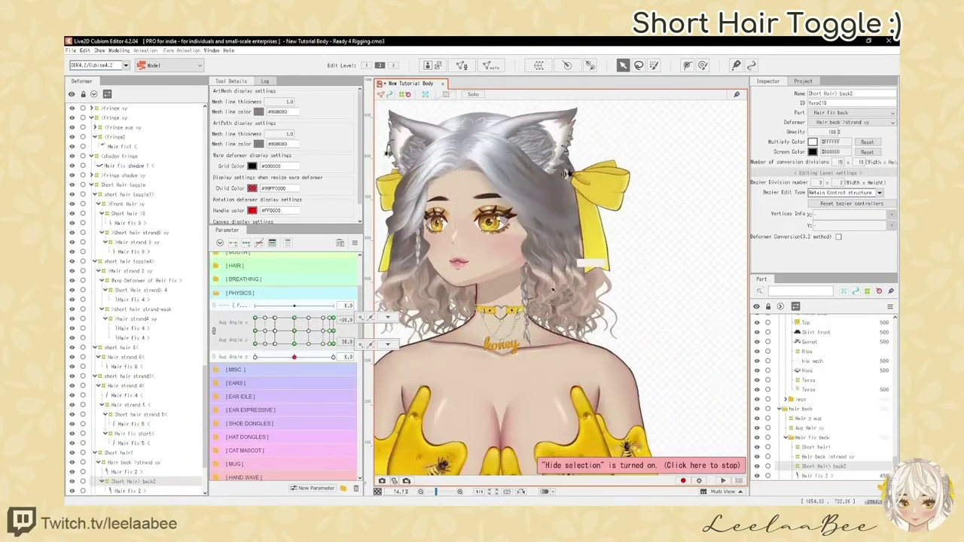
Pose Short Hair> back2 together with the neighbouring short strand deformers at Aug Angle x -30, y -30
scroll(561, 317, "up", 3)
left_click(256, 345)
key("h")
scroll(561, 316, "down", 3)
left_click(256, 324)
left_click(255, 344)
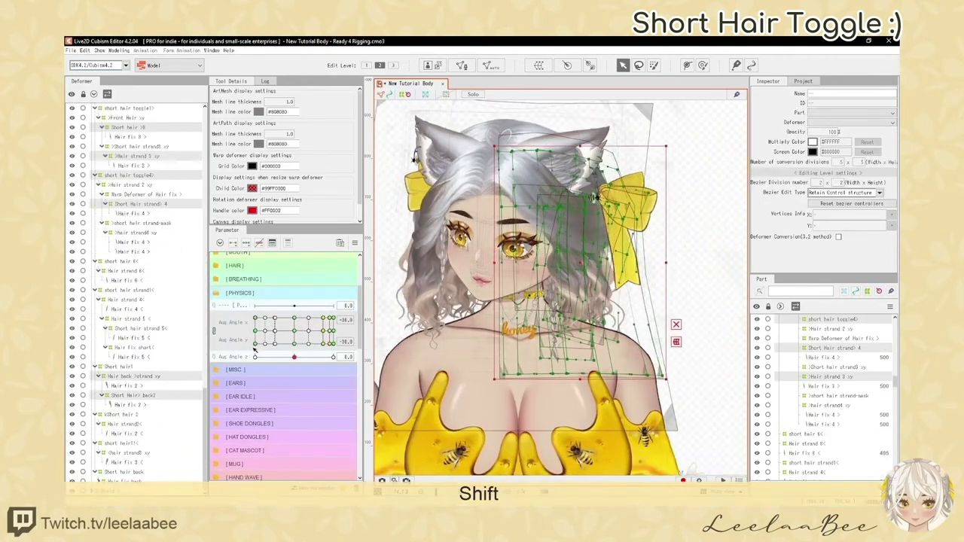
Shape the Short Hair strand> 4 and >hair strand4 xy deformers at Aug Angle x -30, y 30 using the deform brush
left_click(134, 395)
scroll(602, 226, "up", 3)
left_click(140, 147)
left_click(256, 331)
left_click(141, 204)
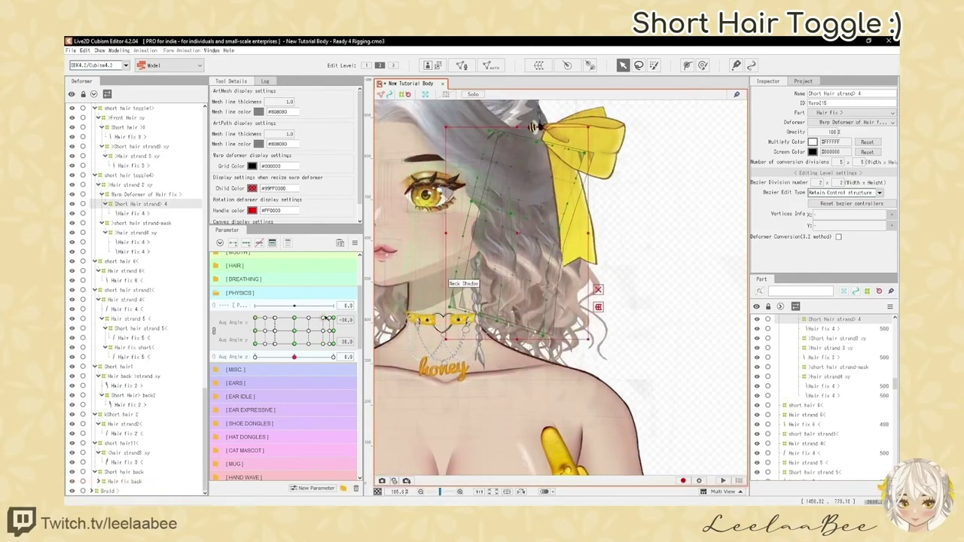
left_click(703, 65)
left_click(136, 233)
left_click(623, 65)
Add the warp deformer Short hair back strand for the back hair and pose kShort hair 2 at Aug Angle x 0, y -30
key("h")
scroll(561, 301, "down", 4)
scroll(591, 301, "up", 4)
scroll(561, 301, "down", 3)
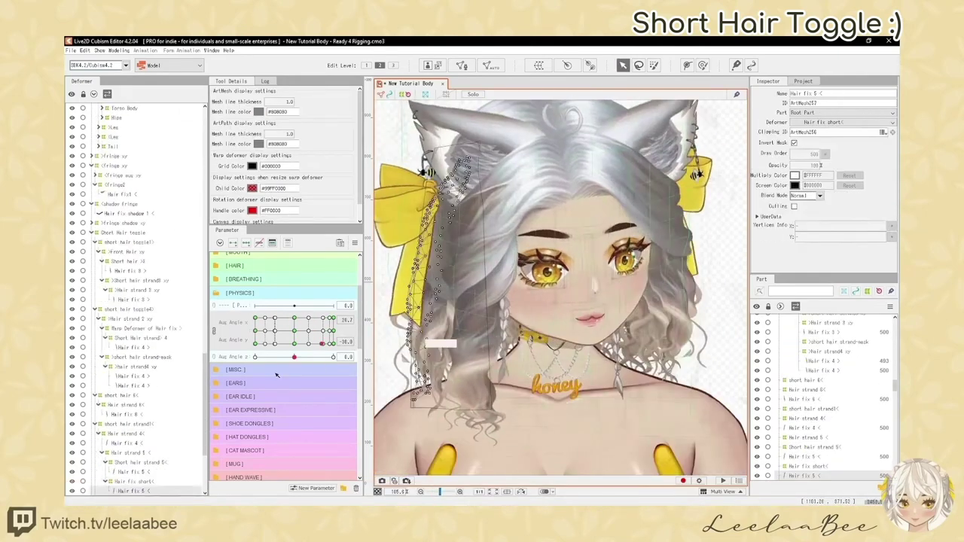
left_click(140, 362)
left_click_drag(334, 345, 255, 318)
left_click(131, 438)
left_click(294, 331)
left_click(126, 457)
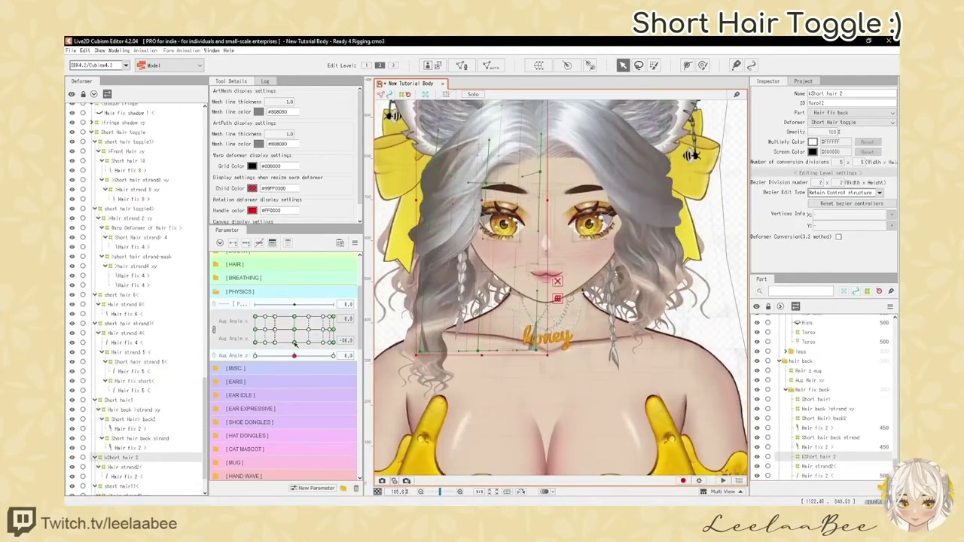
Shape the Short hair strand 5< deformer with the deform brush at Aug Angle x -30
left_click(334, 343)
scroll(483, 376, "up", 4)
left_click(134, 372)
scroll(503, 372, "down", 5)
left_click(126, 458)
left_click(140, 361)
scroll(561, 226, "up", 3)
left_click(703, 66)
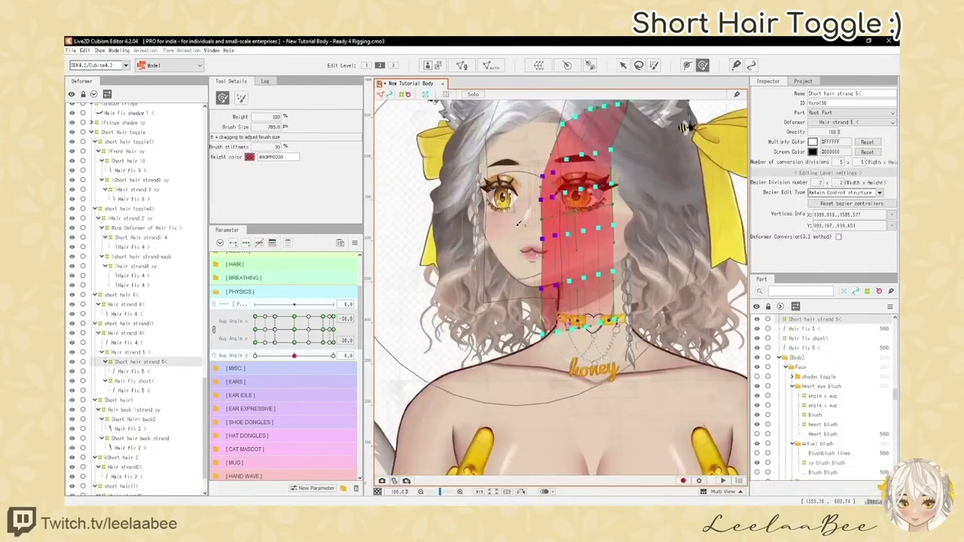
left_click(623, 66)
scroll(562, 302, "down", 2)
left_click(135, 349)
Undo the recent edits to the short hair strand52< deformer
key("ctrl+z")
key("ctrl+z")
key("ctrl+z")
key("ctrl+z")
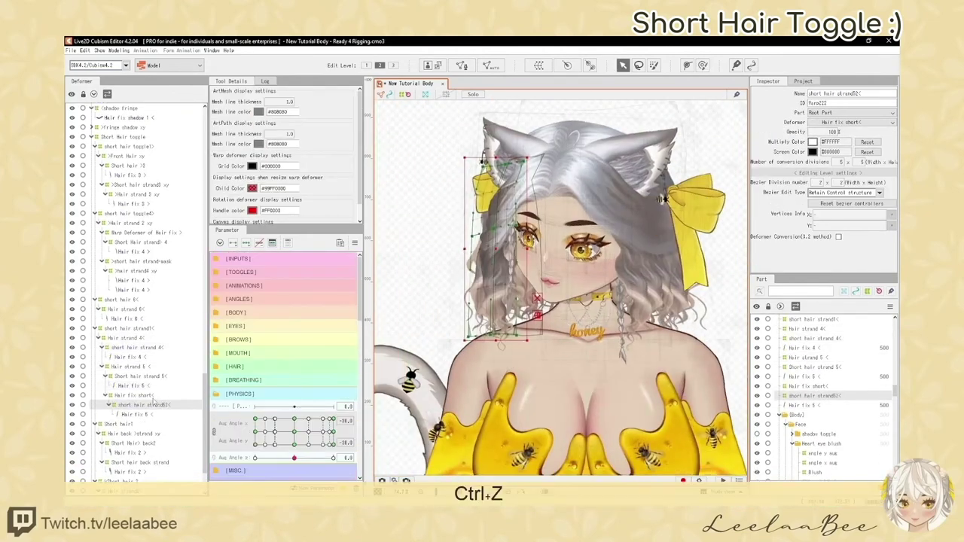
key("ctrl+z")
key("ctrl+z")
key("ctrl+z")
key("ctrl+z")
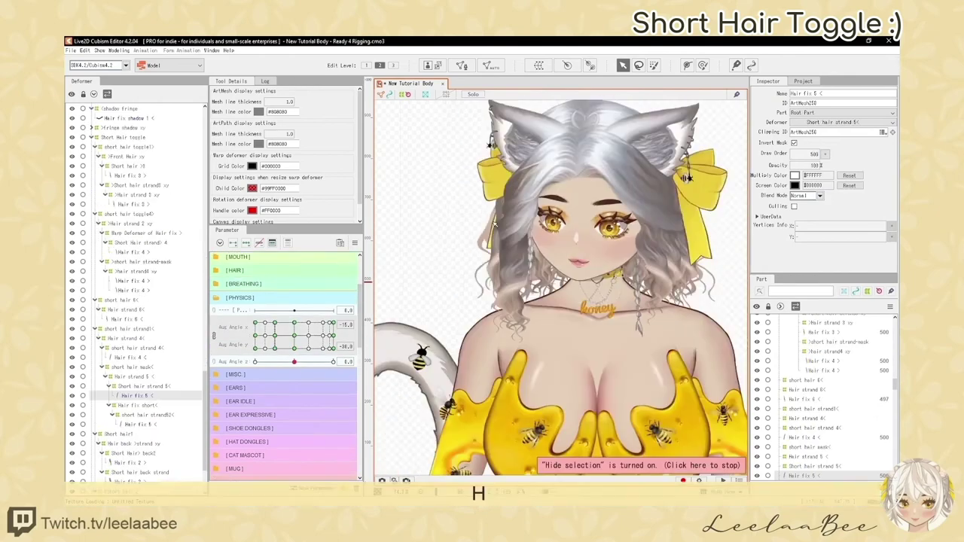
Paste the copied form onto the Hair fix 5 < meshes at the Aug Angle x -15 keys, y -30 and y 0
key("ctrl+shift+v")
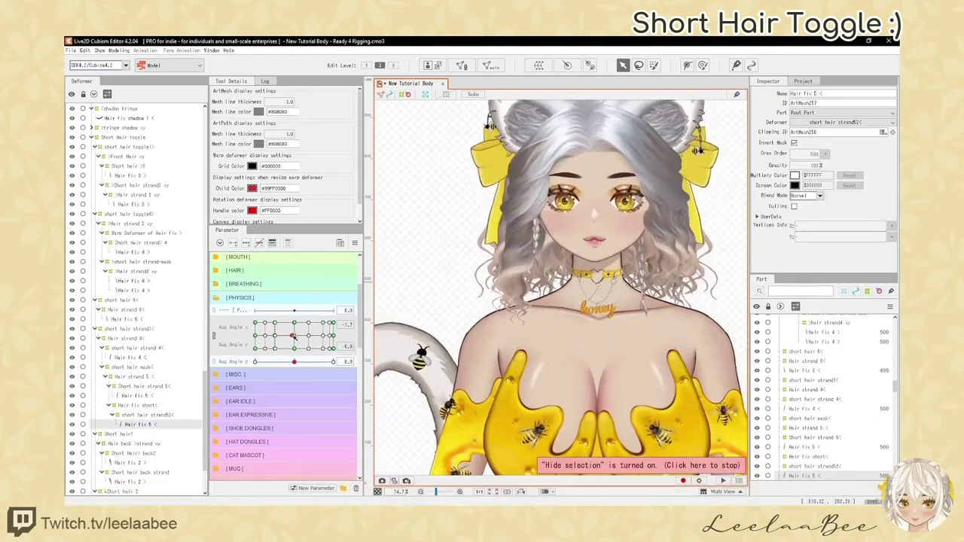
scroll(511, 241, "up", 3)
left_click(276, 336)
key("ctrl+shift+v")
left_click(275, 349)
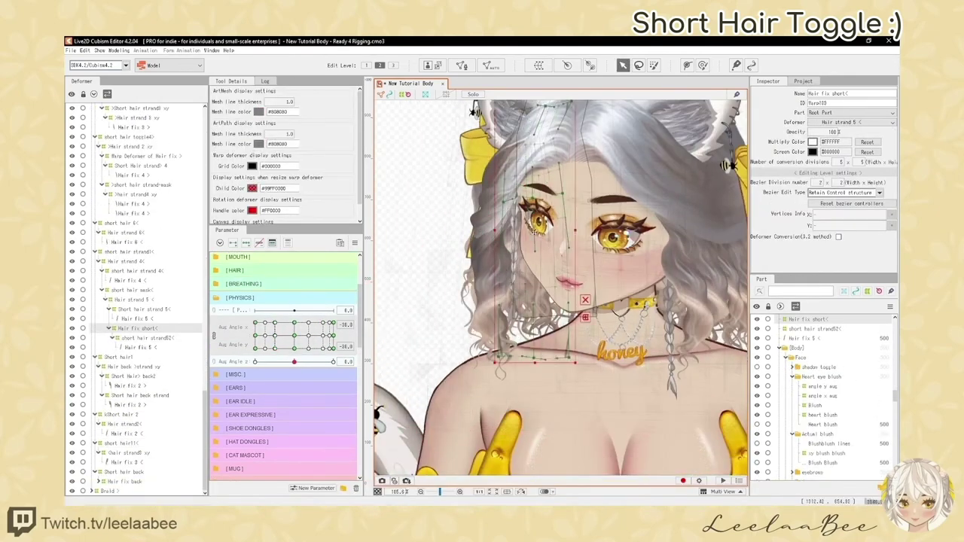
Refine the Hair fix short<, short hair strand52< and Short hair strand 5< deformers for Aug Angle x -30, y -30
left_click(149, 480)
key("h")
left_click(128, 414)
key("h")
key("h")
left_click_drag(275, 348, 290, 375)
left_click(122, 395)
scroll(147, 369, "down", 5)
left_click(148, 369)
left_click(143, 340)
Set the draw order of the Hair fix 6 < mesh to 500
left_click(130, 274)
left_click(814, 155)
type("500")
key("Return")
Fit the short hair strand52< and Short hair strand 5< deformers together at Aug Angle x 30 and x 0
left_click(147, 369)
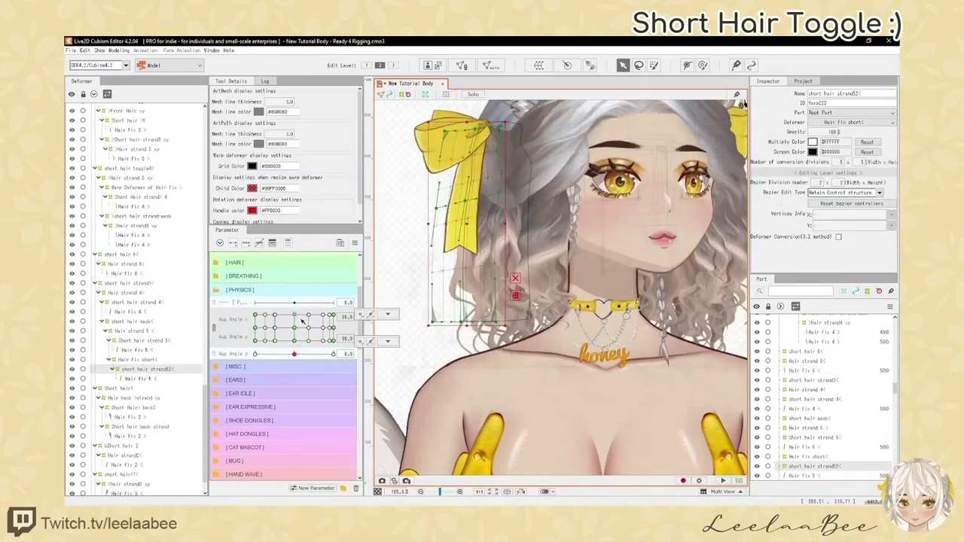
left_click(137, 351)
key("h")
left_click(143, 340)
left_click(295, 340)
left_click(148, 369)
left_click(144, 340)
key("h")
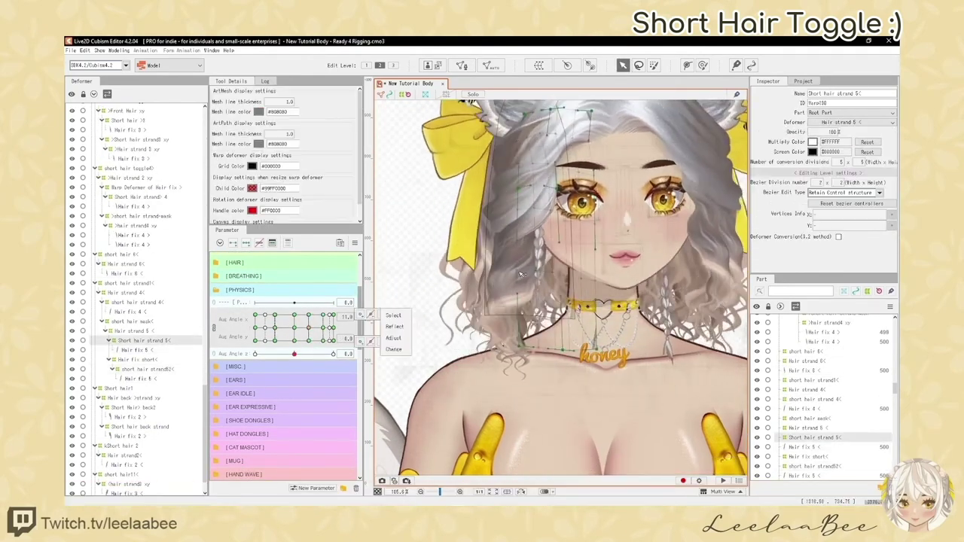
left_click_drag(295, 340, 333, 344)
Adjust the <bow tail beside the short hair across Aug Angle x down to -30 and save the model
left_click(710, 167)
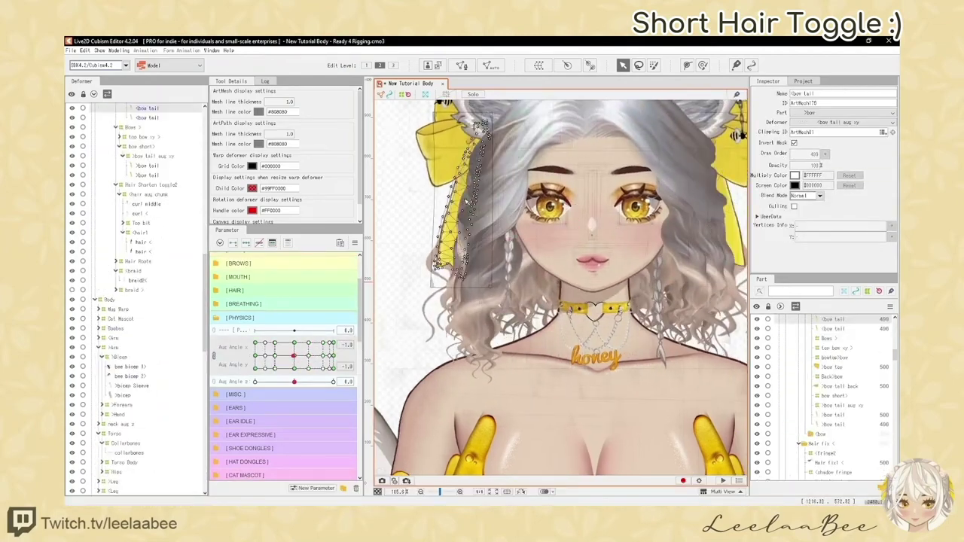
left_click(495, 247)
key("b")
left_click(148, 403)
key("h")
mouse_move(295, 355)
left_mouse_down()
mouse_move(333, 343)
mouse_move(256, 355)
mouse_move(294, 350)
mouse_move(256, 351)
mouse_move(295, 350)
mouse_move(256, 338)
mouse_move(256, 353)
left_mouse_up()
left_click(495, 301)
scroll(555, 334, "down", 3)
key("ctrl+s")
Hide the body and review how the short hair and bows fit together at Aug Angle x 30, y 30
left_click(514, 235)
scroll(467, 257, "up", 3)
key("h")
key("b")
key("h")
scroll(480, 287, "up", 4)
key("h")
key("h")
key("h")
left_click(495, 342)
key("b")
key("h")
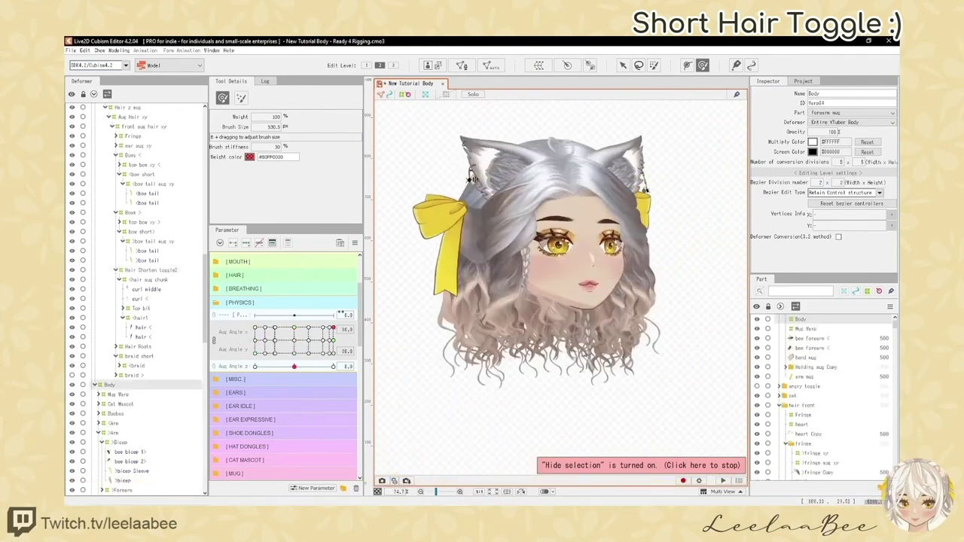
left_click(546, 443)
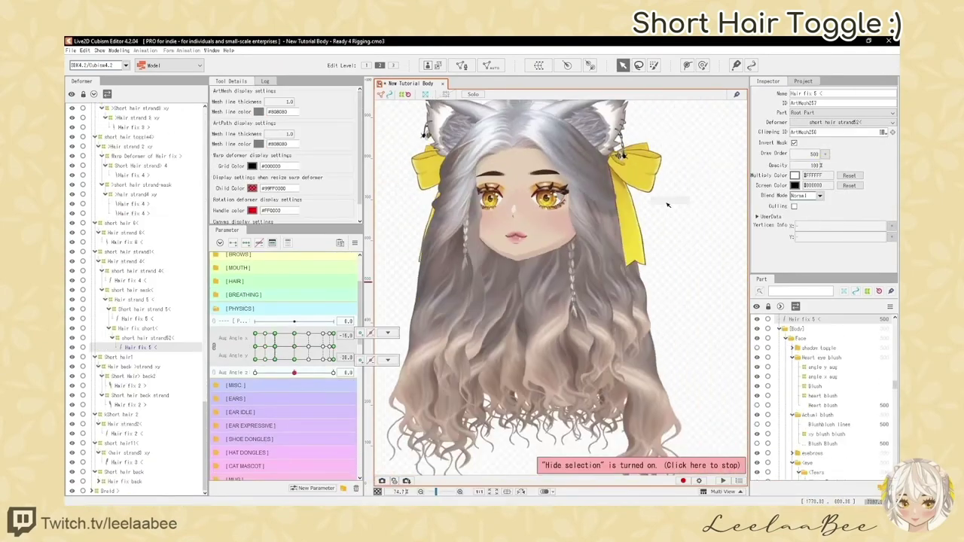
Rotate the canvas in 3D to view the model's layers from the side
key("w")
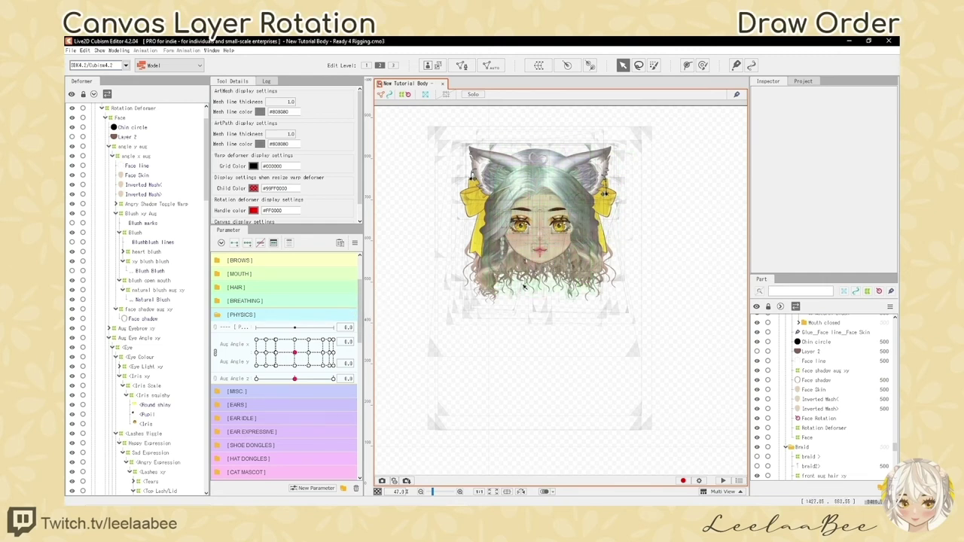
scroll(550, 331, "down", 2)
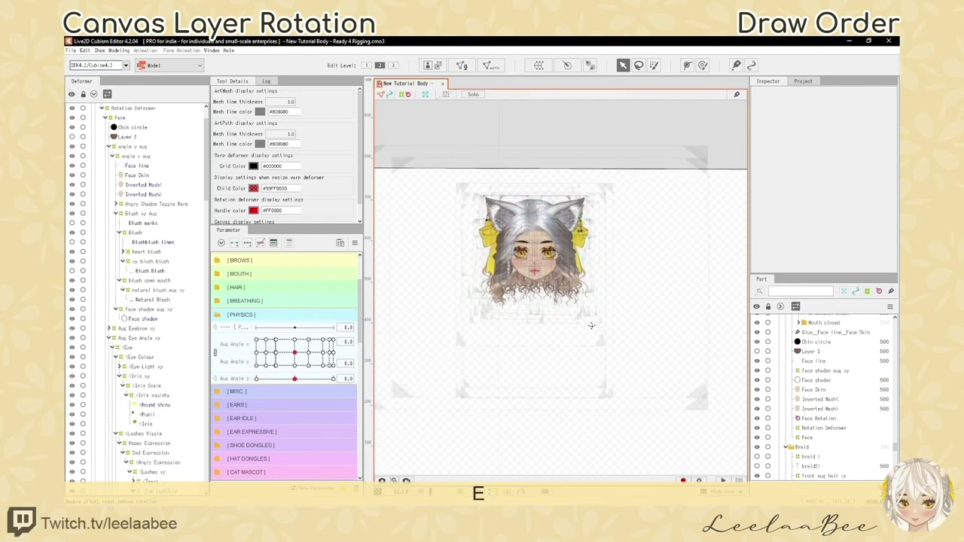
left_click_drag(591, 326, 451, 332)
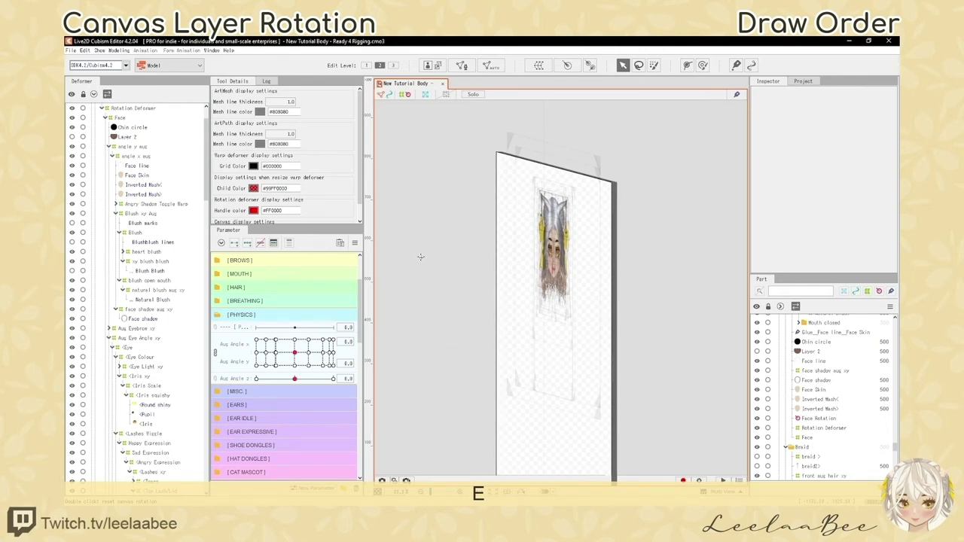
left_click_drag(436, 275, 441, 266)
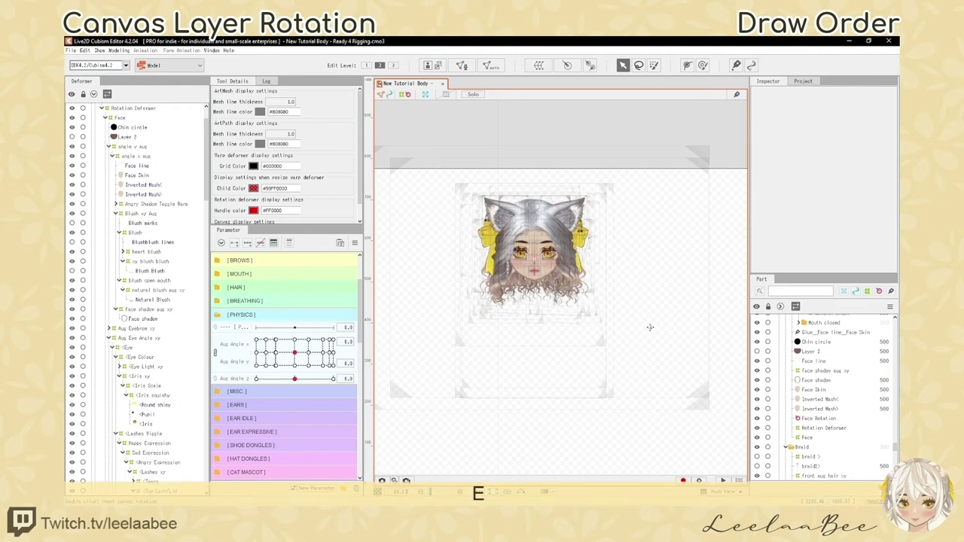
left_click_drag(650, 327, 532, 339)
left_click_drag(480, 341, 485, 339)
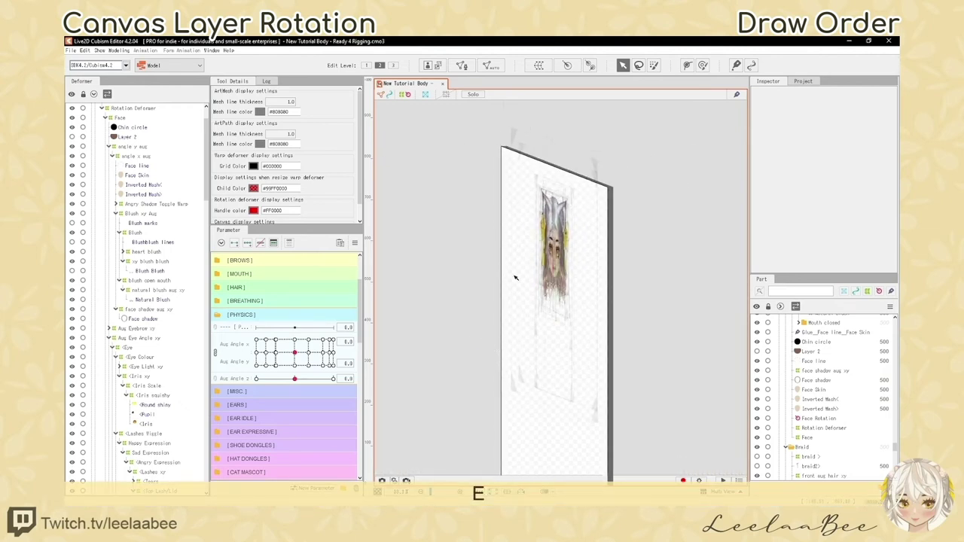
Spread the layers apart on the rotated canvas and examine the draw order of face, bows and hair up close
key("w")
left_click_drag(565, 298, 428, 303)
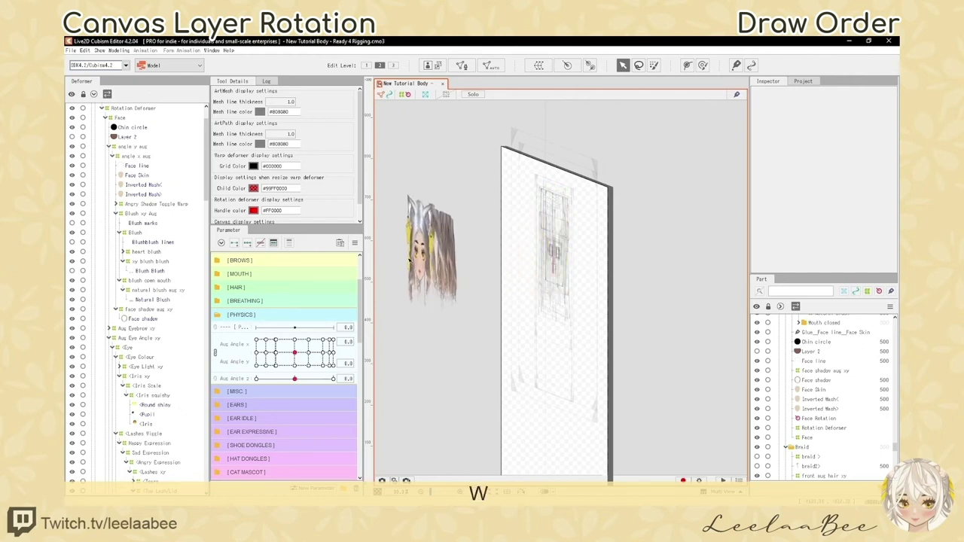
scroll(410, 261, "up", 4)
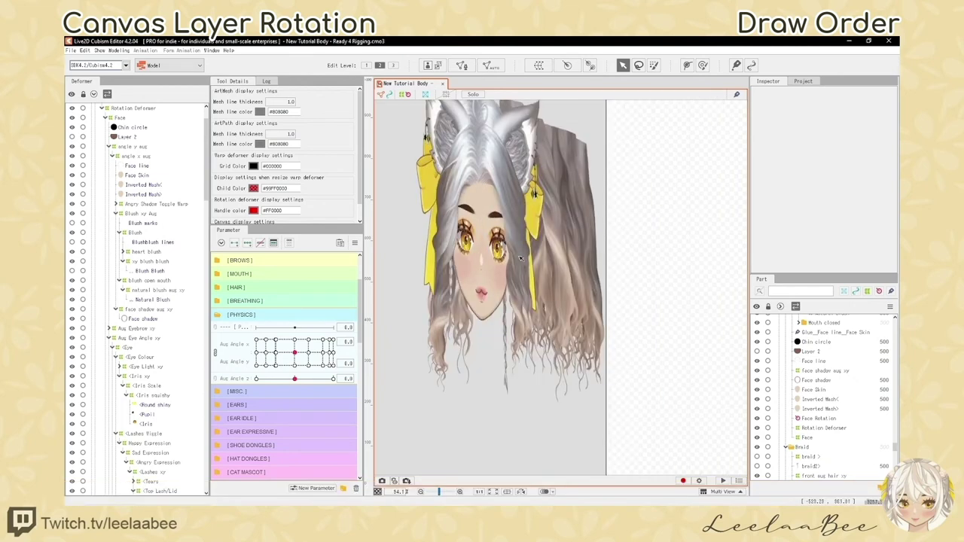
left_click_drag(520, 259, 520, 279)
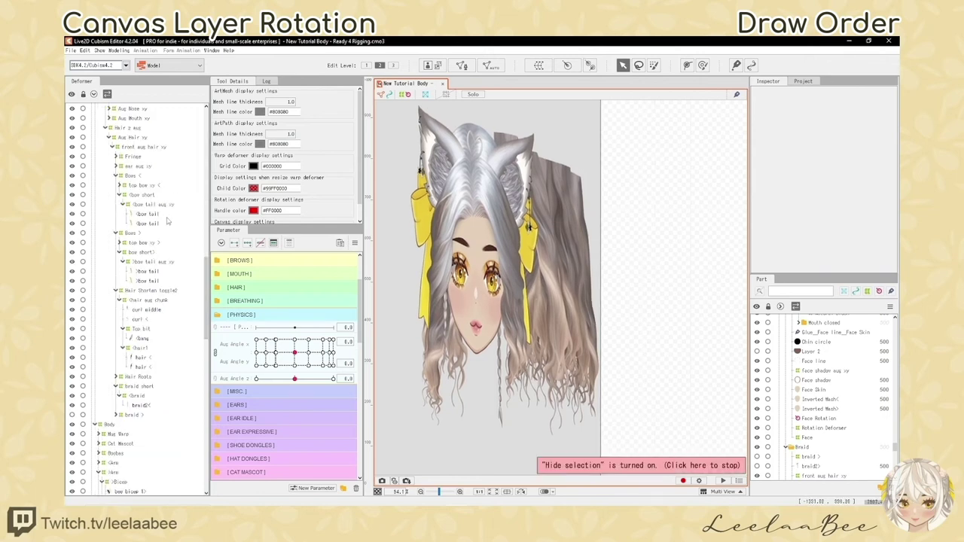
Try shifting the draw order of the <bow top mesh and undo the change
left_click(132, 176)
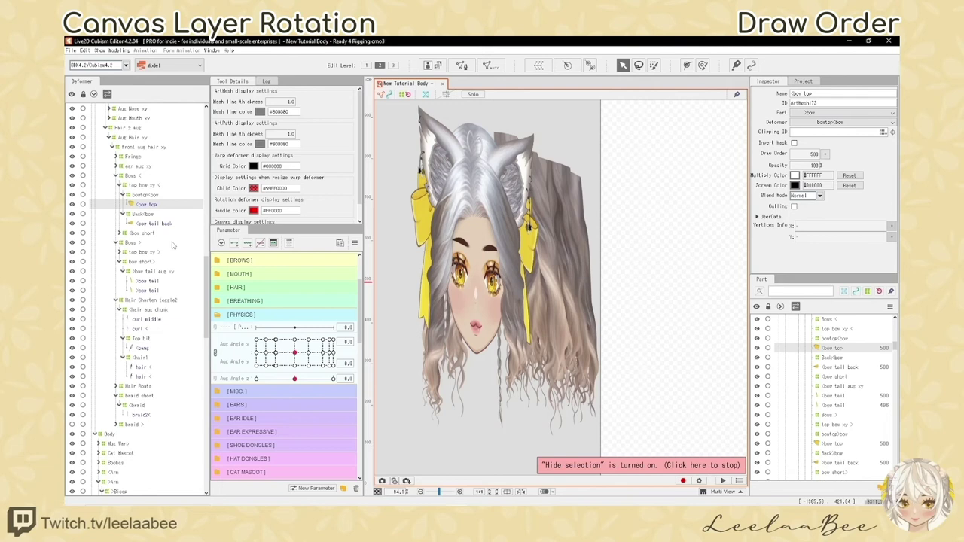
key("ctrl+z")
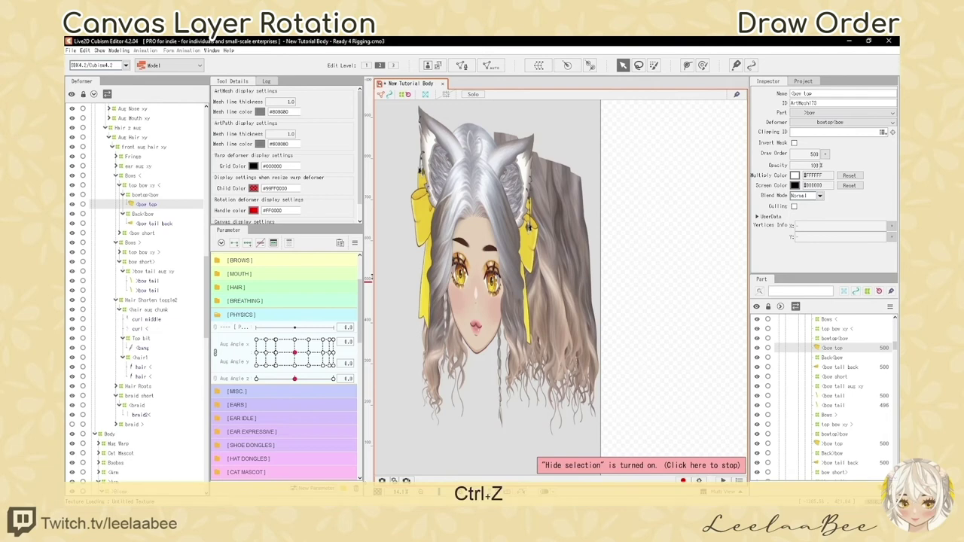
left_click_drag(369, 284, 369, 278)
key("ctrl+z")
Show the model in two stacked views to compare the rotated and front canvas, and close the rotated one
left_click(739, 494)
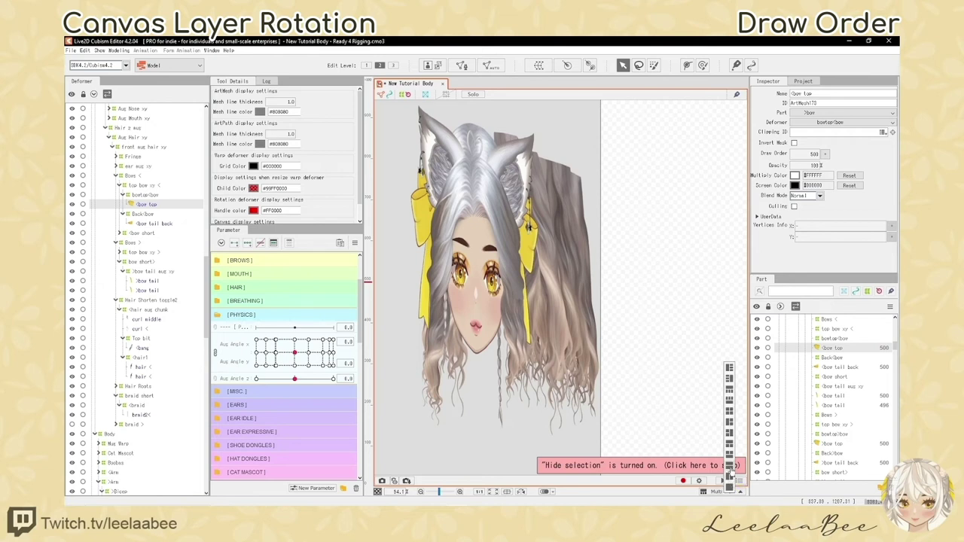
left_click(729, 468)
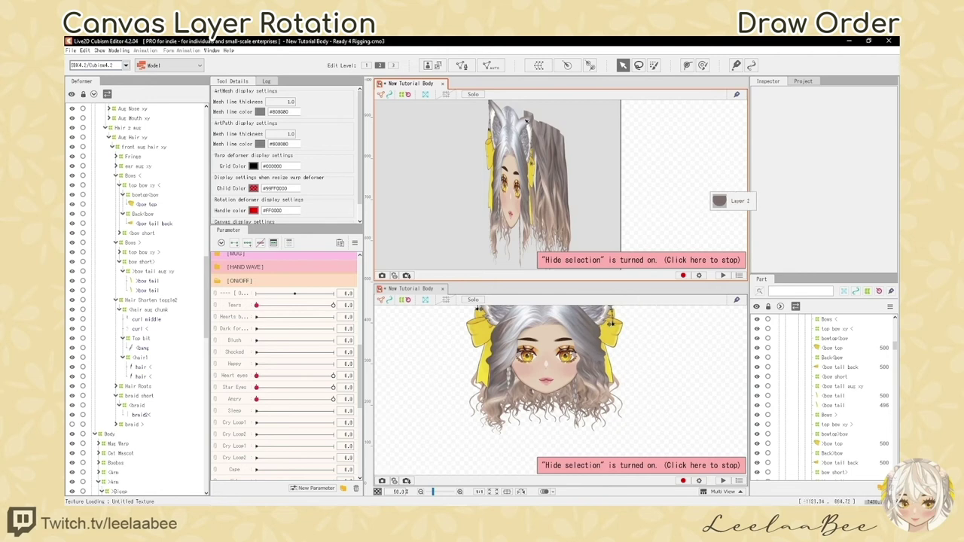
left_click(445, 84)
Rotate the front-facing canvas sideways and reset its rotation
left_click(597, 235)
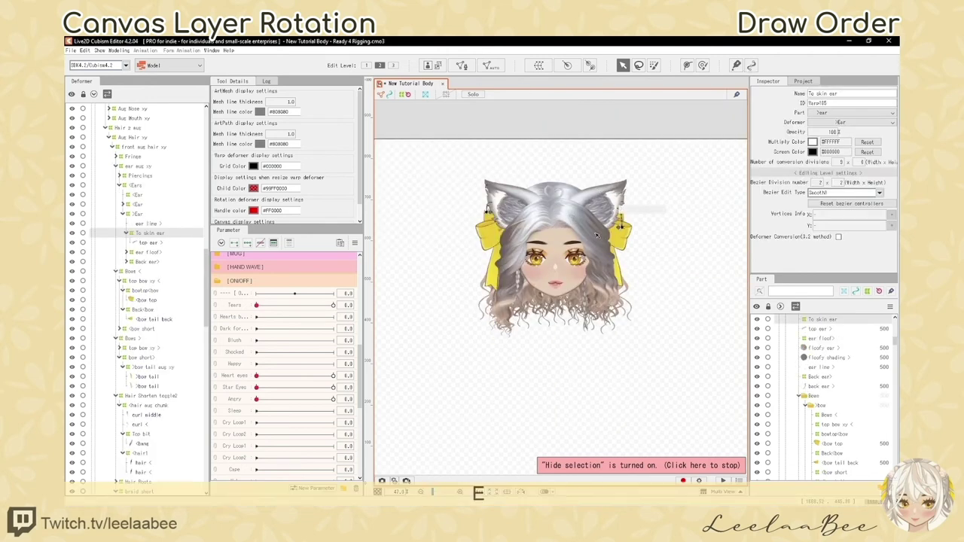
key("e")
left_click_drag(644, 243, 503, 248)
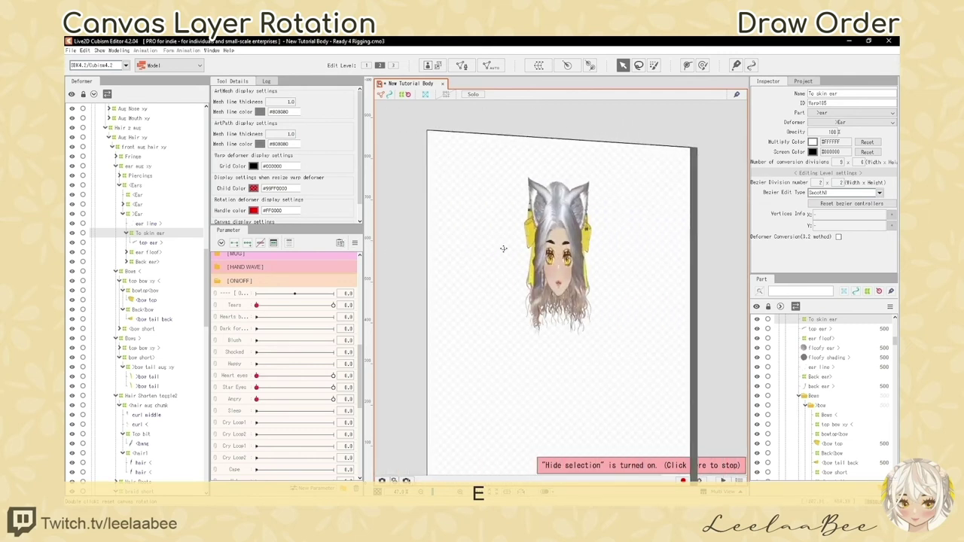
double_click(528, 170)
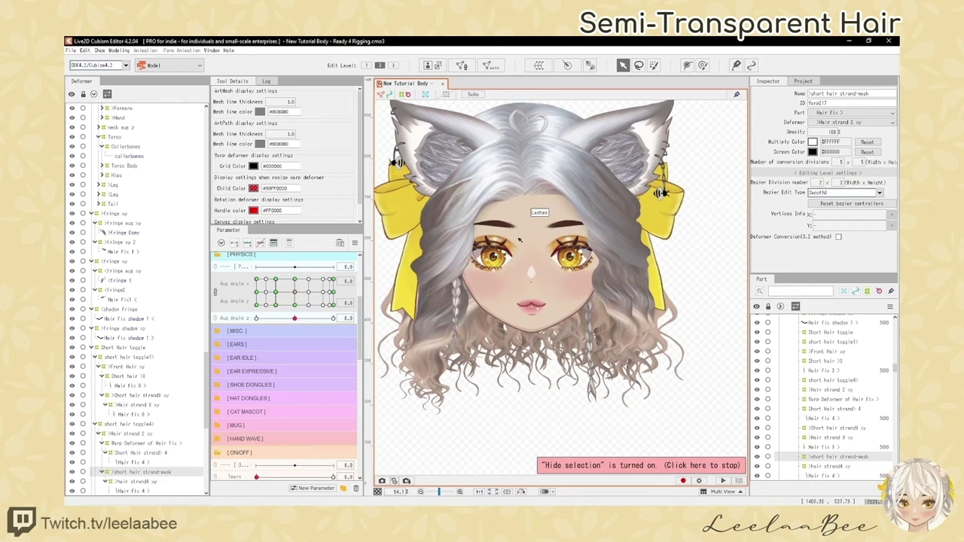
Set the draw order of all the eye meshes to 550 and inspect the separated eyes on the rotated canvas
scroll(520, 239, "down", 3)
scroll(519, 240, "up", 2)
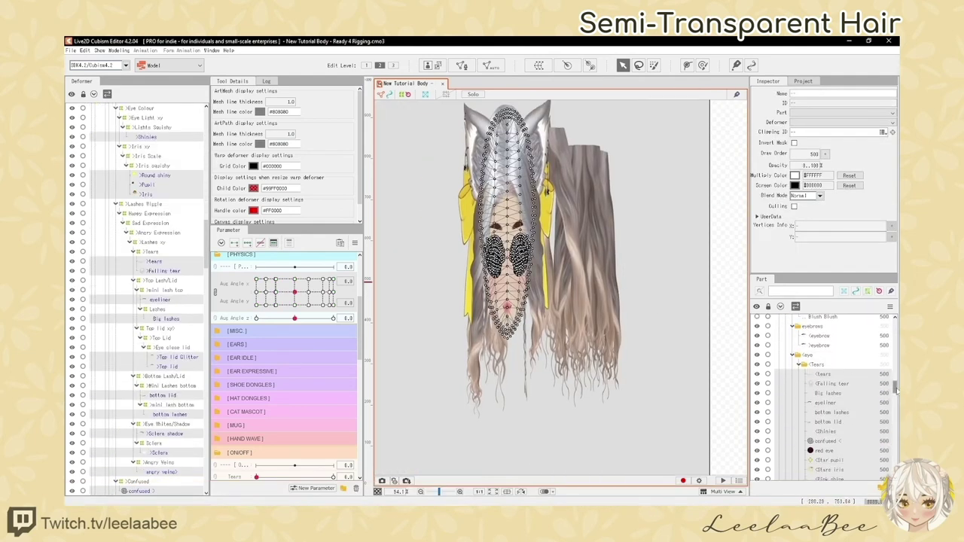
left_click_drag(896, 390, 896, 384)
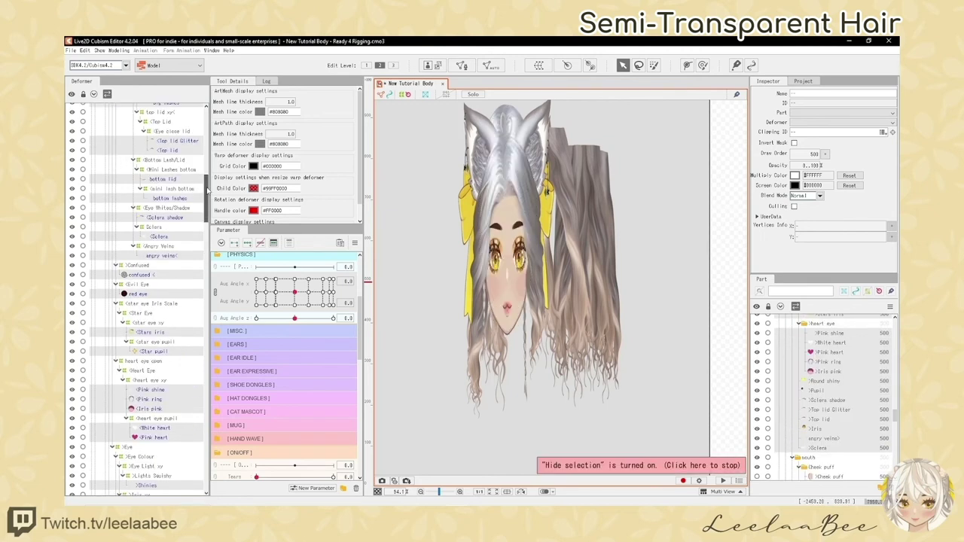
left_click_drag(207, 188, 208, 231)
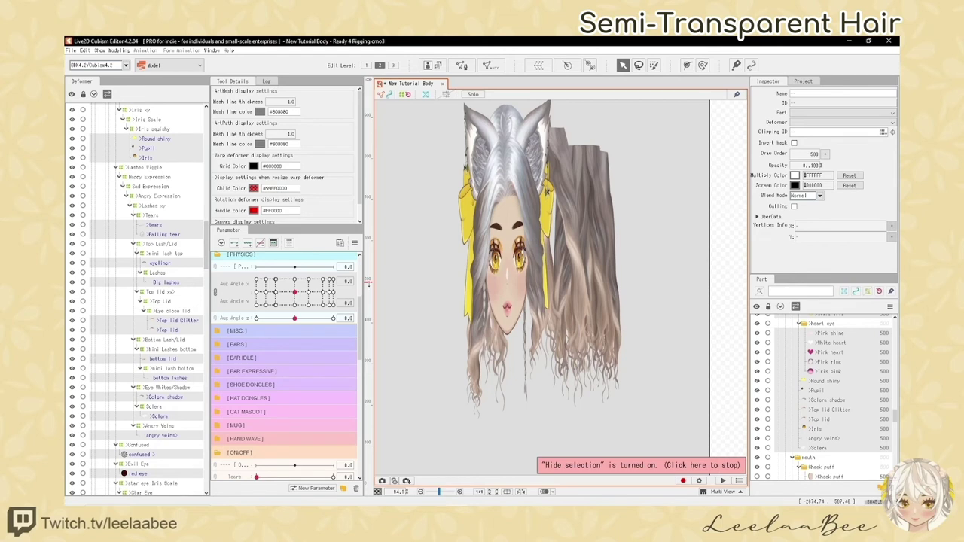
key("ctrl+z")
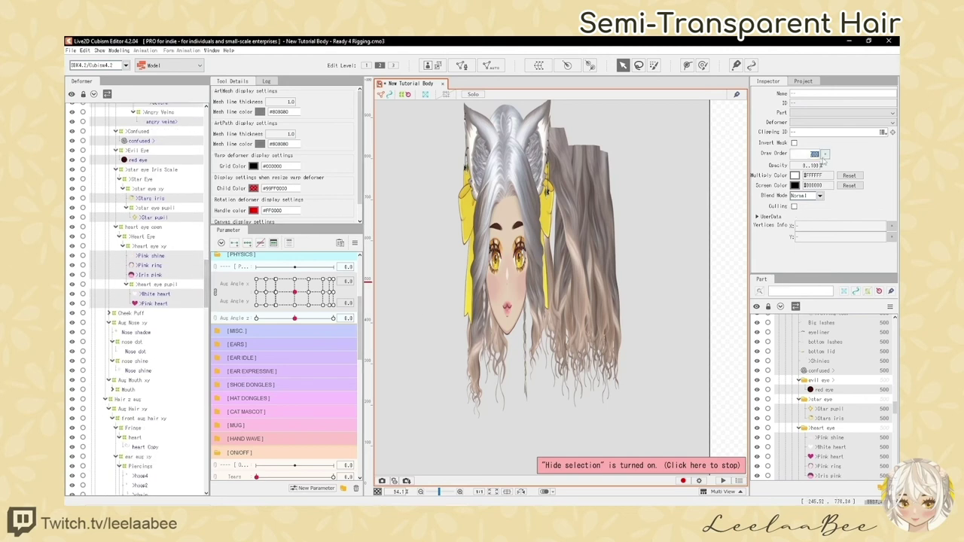
type("550")
key("Return")
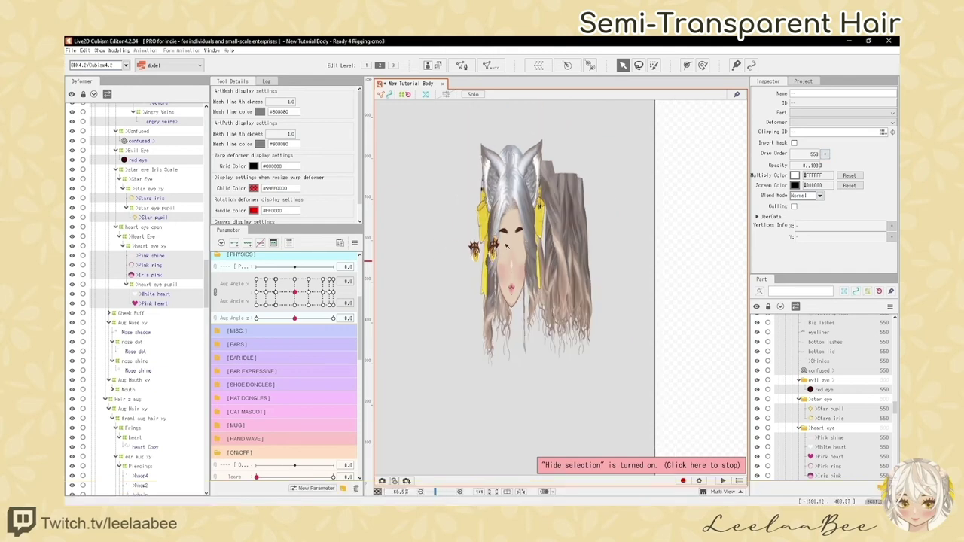
scroll(455, 242, "up", 5)
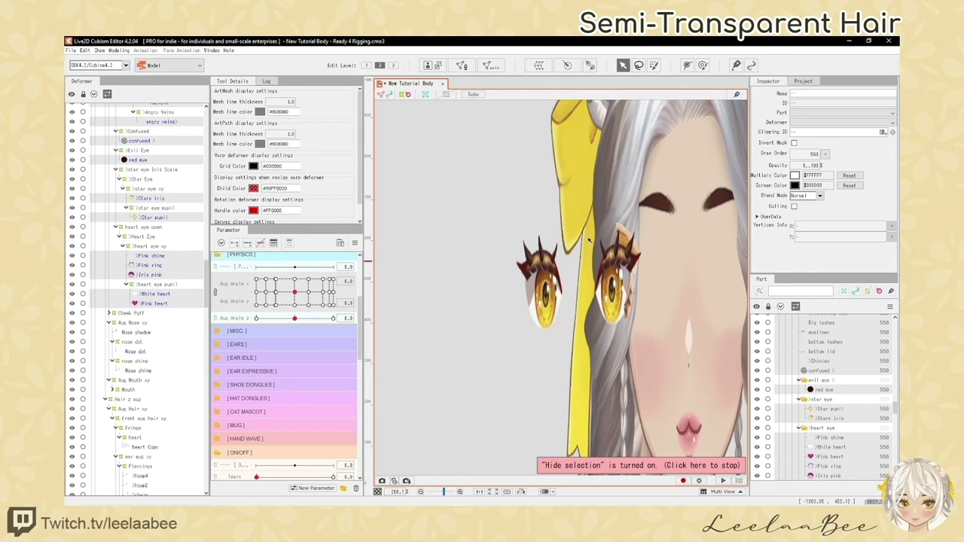
Set the draw order of the fringe, hair, piercing, ear, bow and Hair fix meshes to 530
left_click_drag(622, 262, 501, 224)
scroll(532, 229, "up", 2)
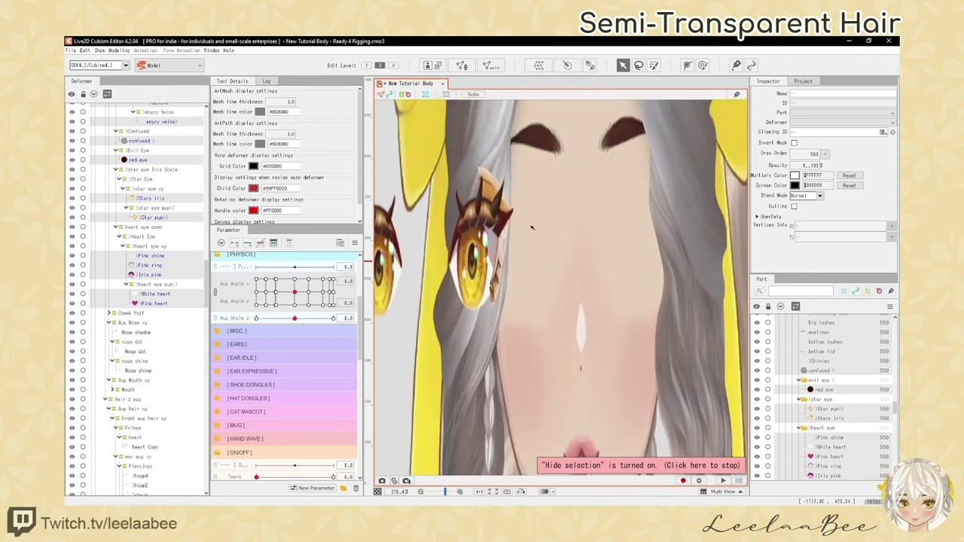
scroll(532, 227, "down", 5)
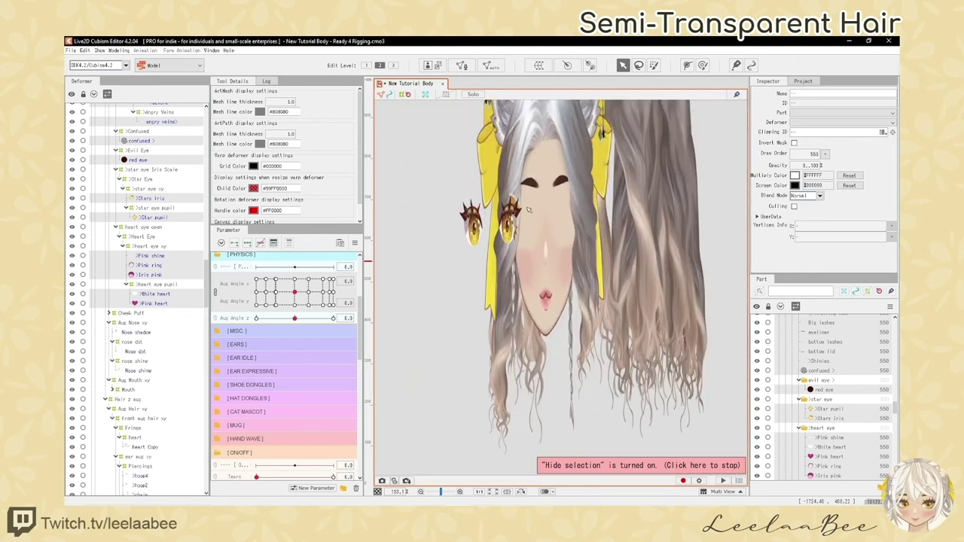
scroll(528, 210, "down", 2)
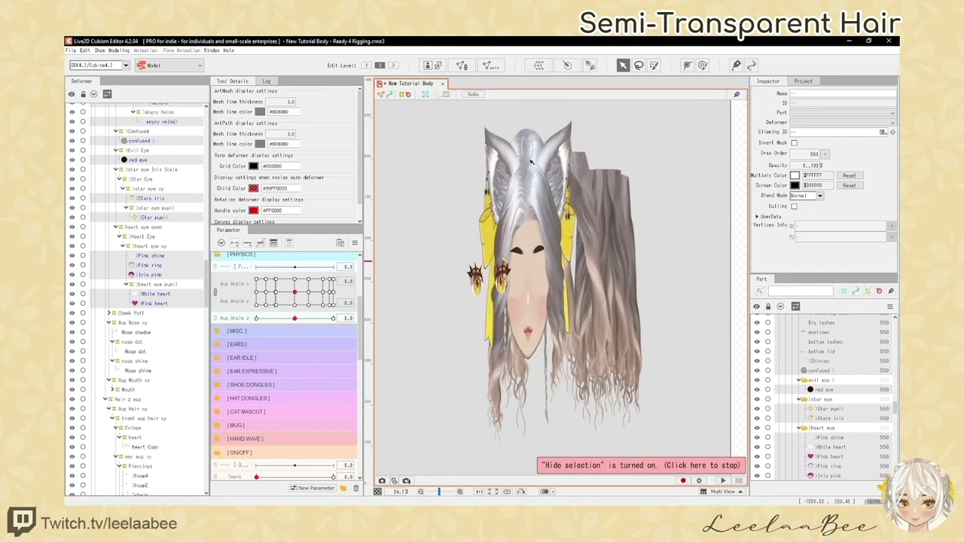
left_click_drag(530, 225, 514, 188)
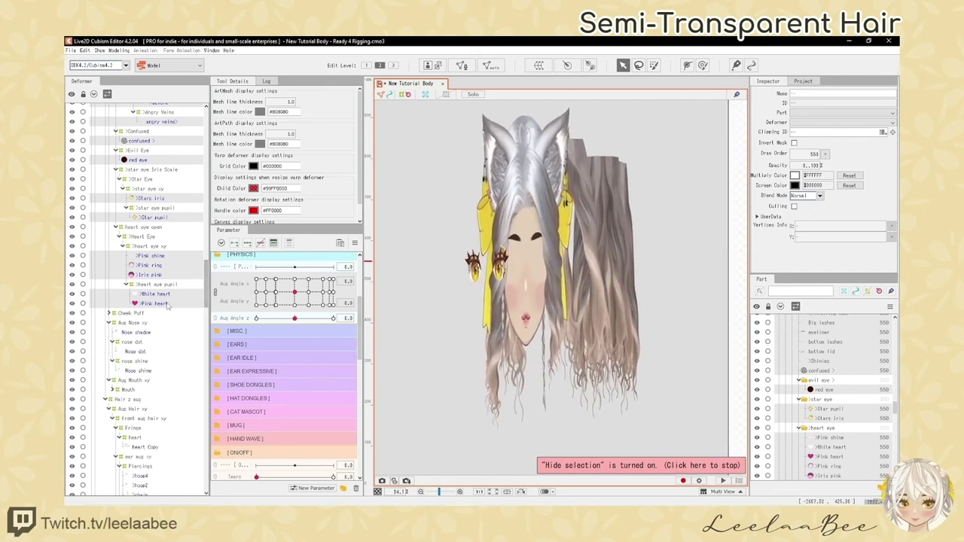
left_click(168, 304)
left_click_drag(205, 282, 212, 238)
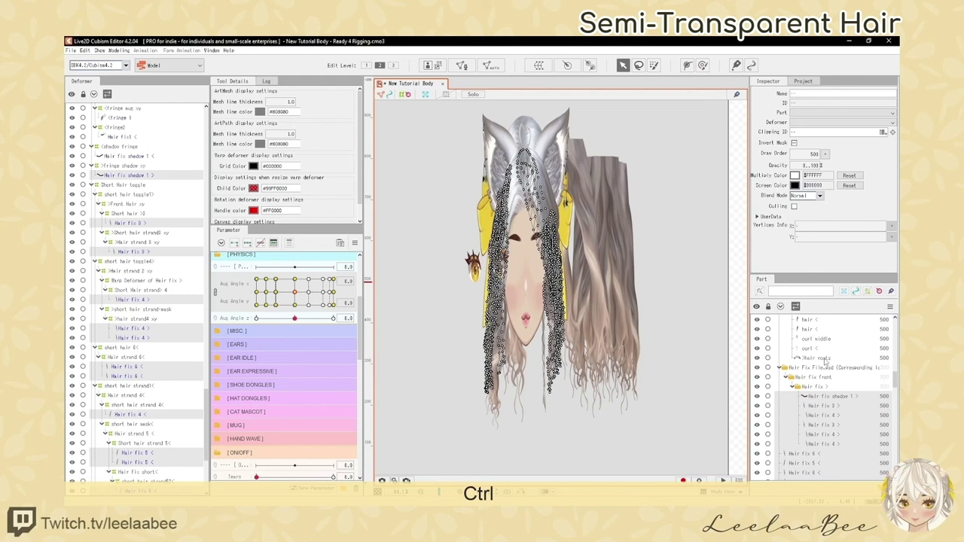
scroll(826, 361, "up", 5)
left_click(821, 339, "ctrl")
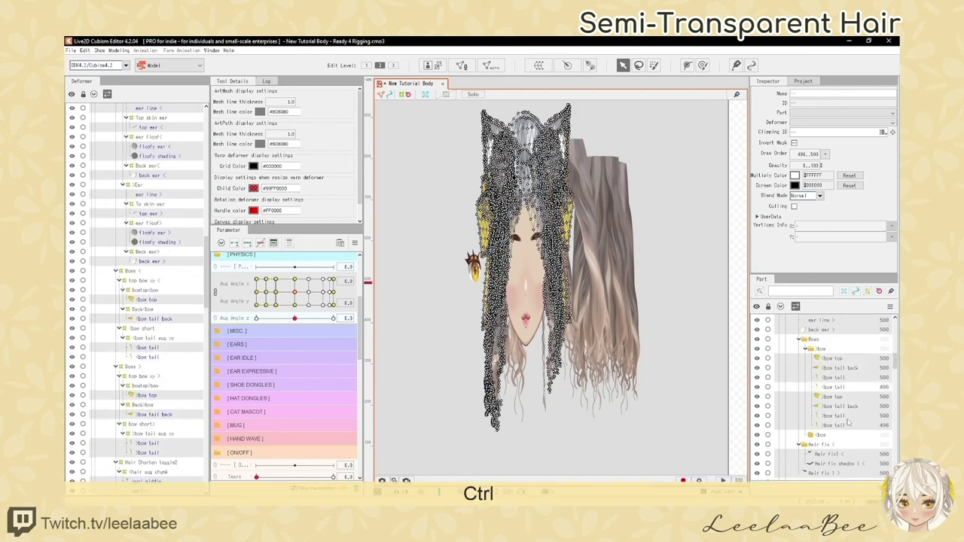
left_click(821, 350, "ctrl")
left_click(814, 154)
type("5")
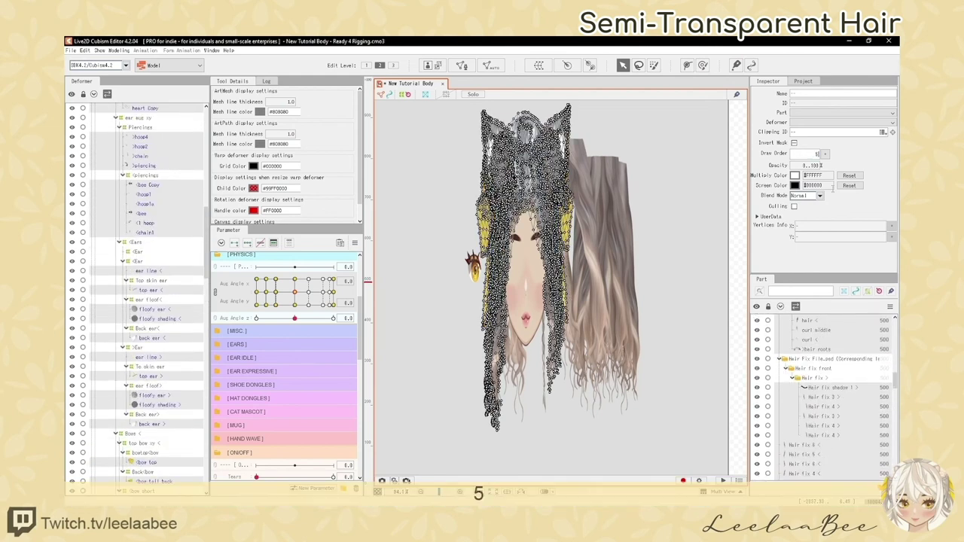
type("40")
key("BackSpace")
key("BackSpace")
type("30")
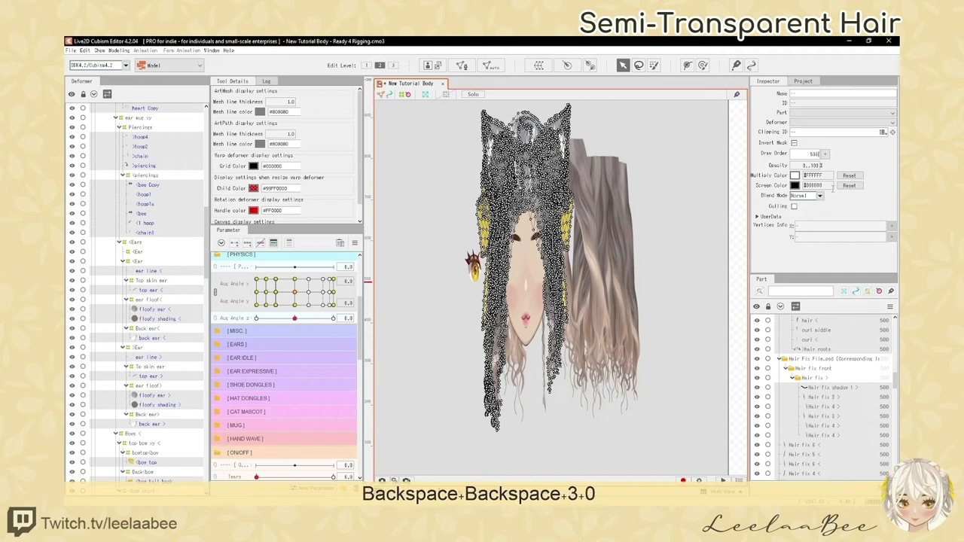
key("Return")
Rotate the canvas back to the front and inspect how the eyes and lashes overlap the surrounding hair
key("e")
left_click_drag(569, 287, 399, 275)
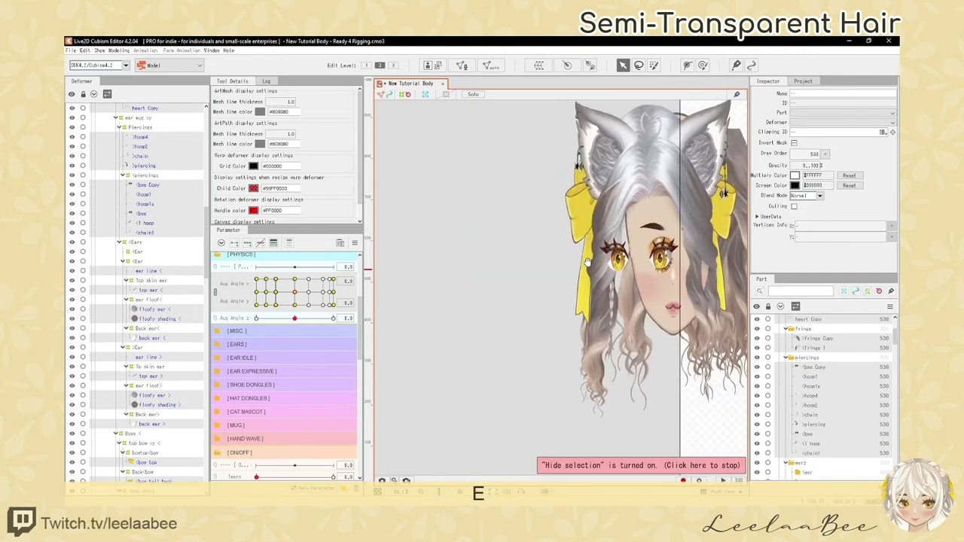
left_click_drag(678, 263, 419, 234)
scroll(526, 236, "up", 2)
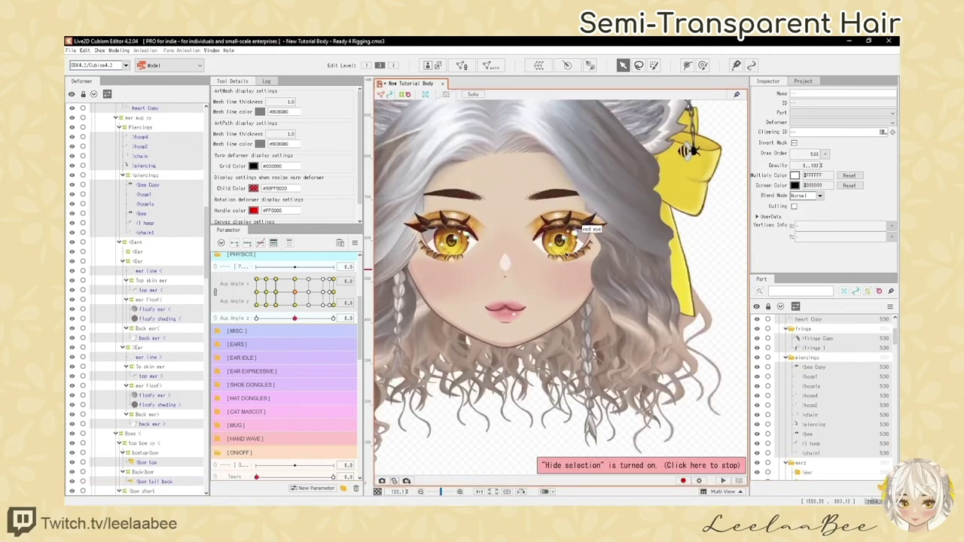
scroll(391, 243, "up", 2)
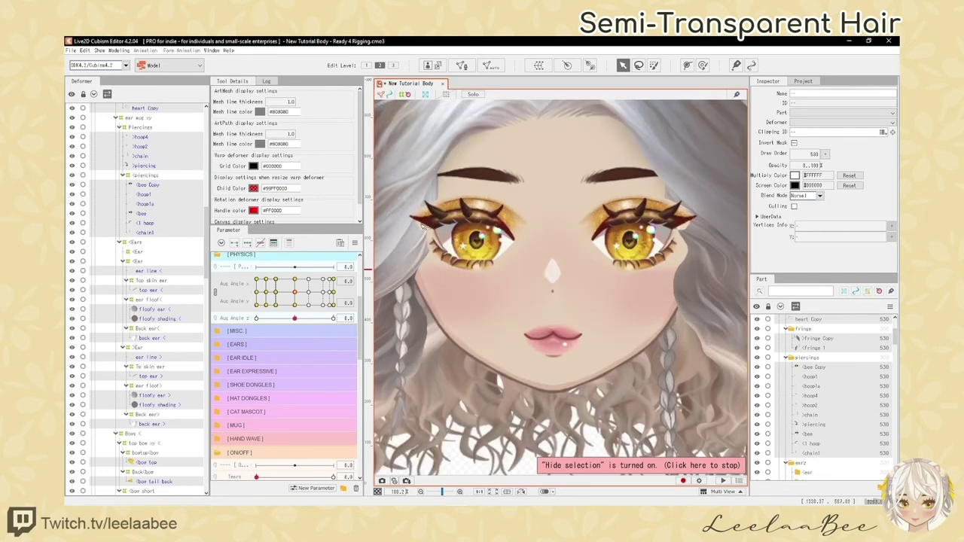
scroll(391, 244, "down", 1)
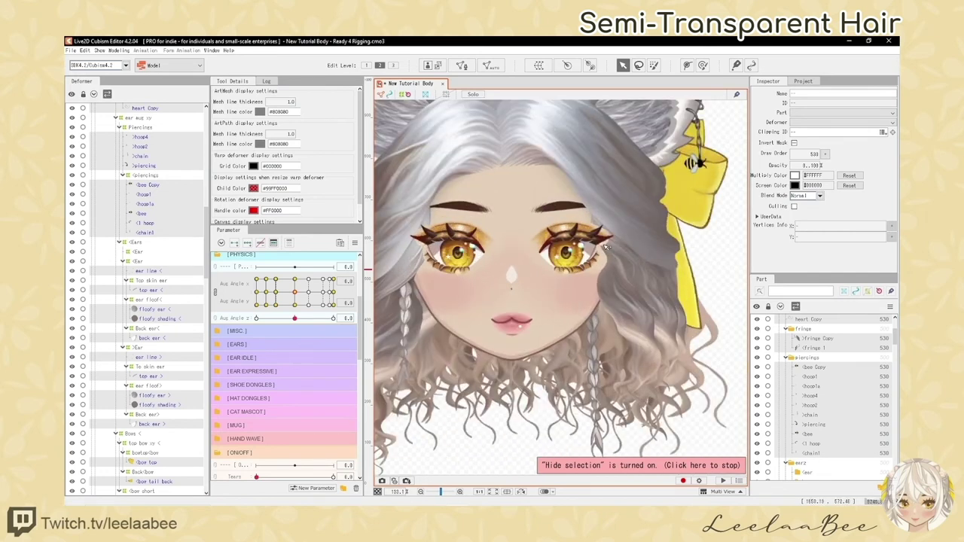
scroll(578, 240, "down", 2)
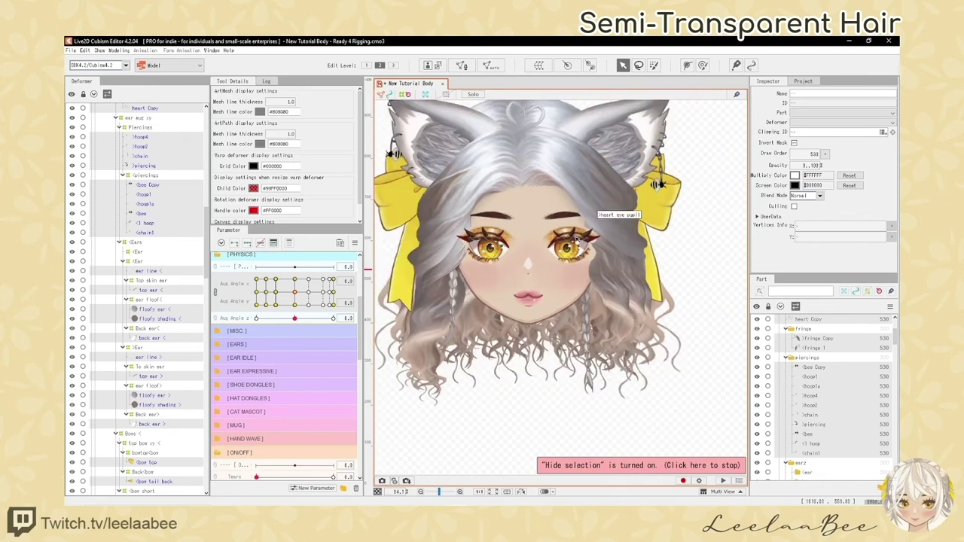
scroll(578, 240, "down", 1)
scroll(520, 248, "up", 1)
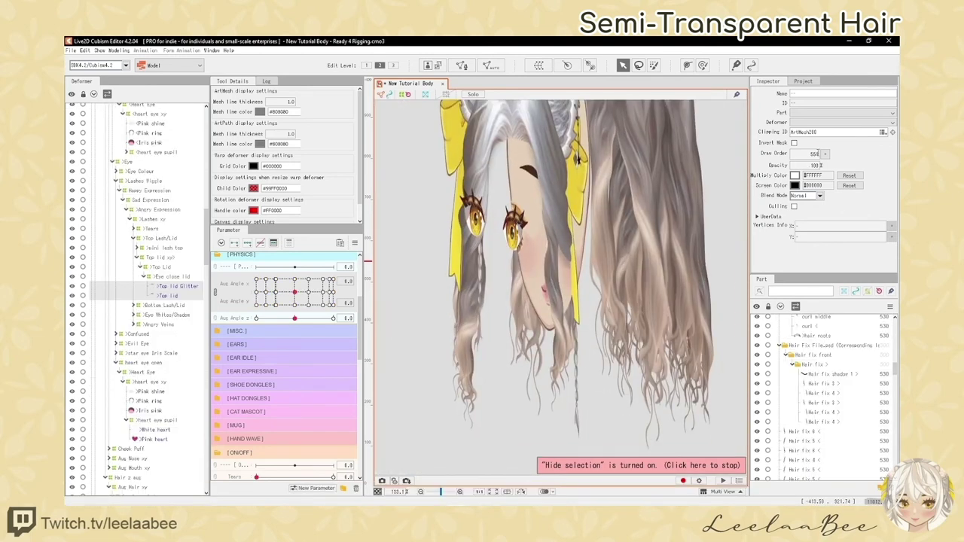
Set the draw order of the >Top lid and >Top lid Glitter meshes to 530 and rotate the canvas back to the front
left_click(817, 154)
type("530")
key("Return")
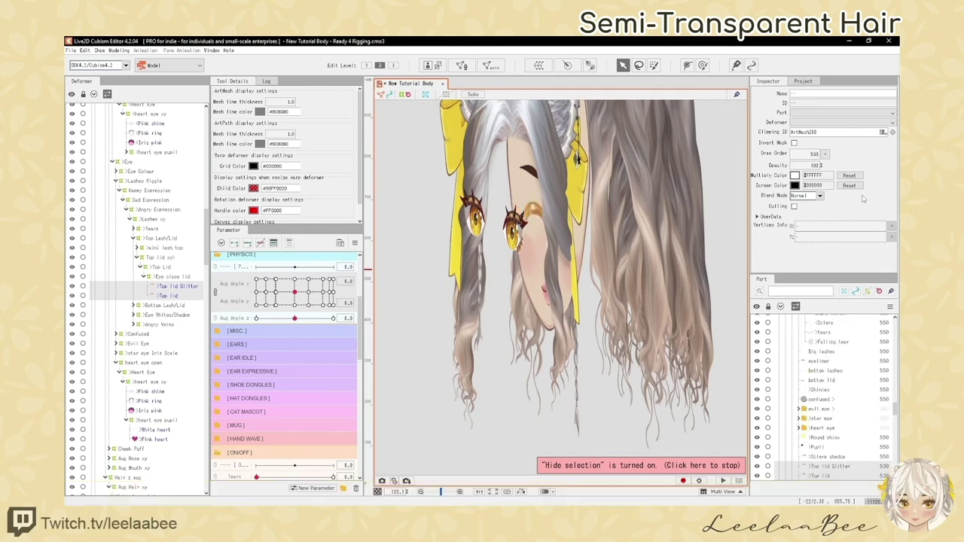
key("e")
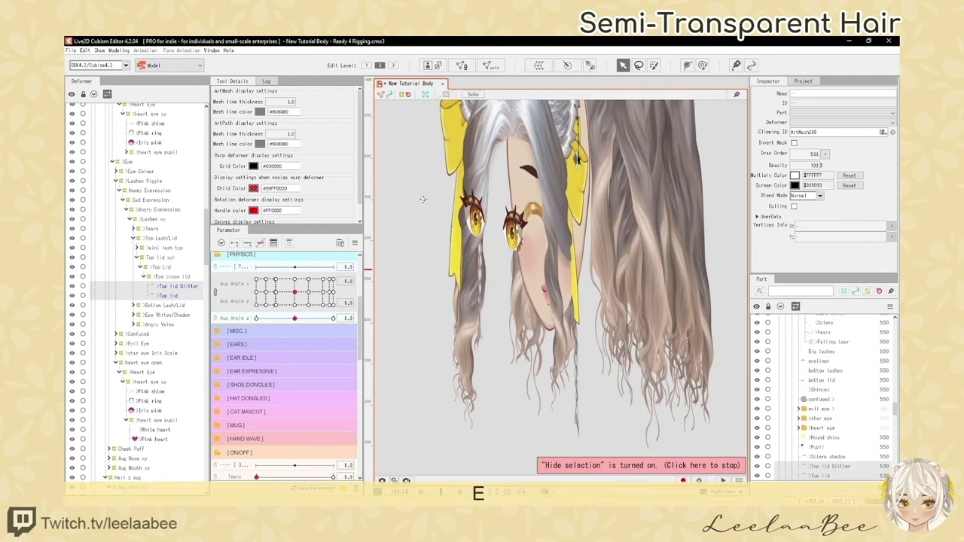
left_click_drag(576, 246, 417, 264)
left_click_drag(569, 284, 512, 314)
scroll(502, 319, "up", 2)
left_click_drag(599, 185, 466, 316)
left_click_drag(641, 161, 598, 184)
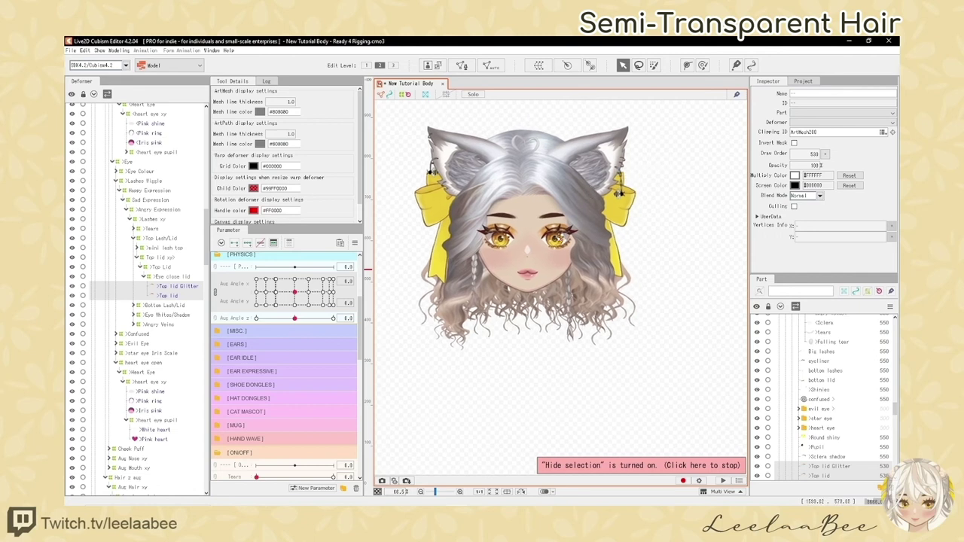
scroll(597, 184, "up", 6)
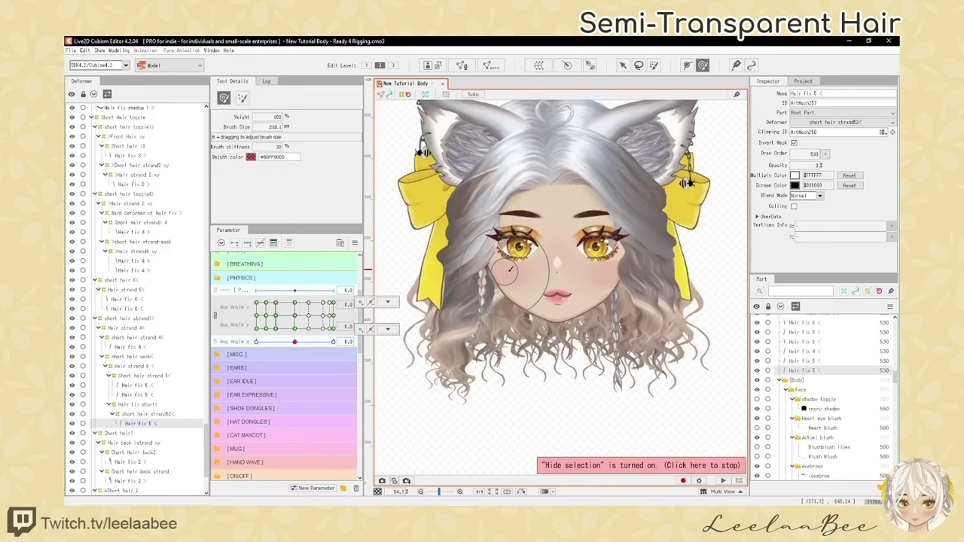
Duplicate the >fringe Copy, <fringe 1, <bang and Hair fix 3 > meshes by copying and pasting them
key("v")
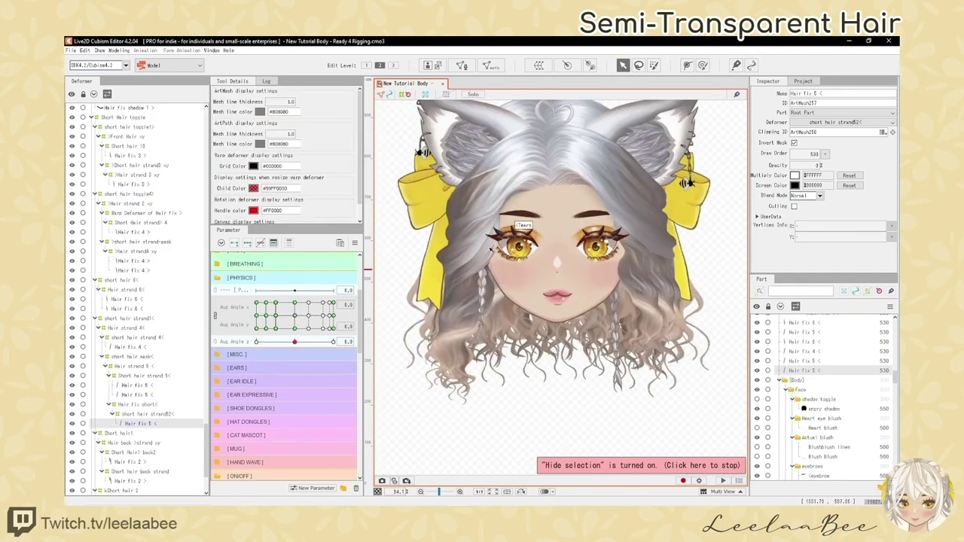
scroll(491, 249, "up", 4)
left_click(483, 267)
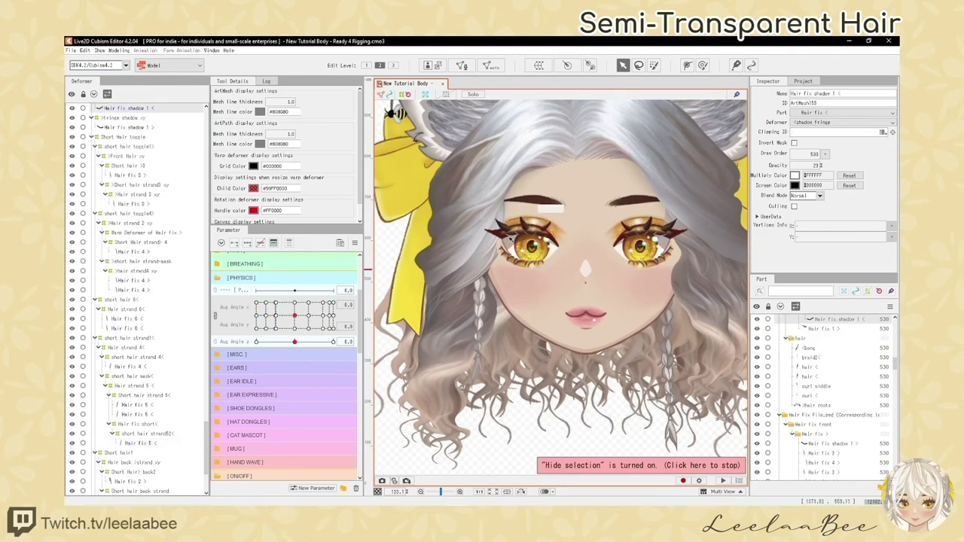
key("ctrl+t")
scroll(407, 279, "down", 2)
left_click(452, 203)
left_click(173, 290)
left_click(168, 325, "ctrl")
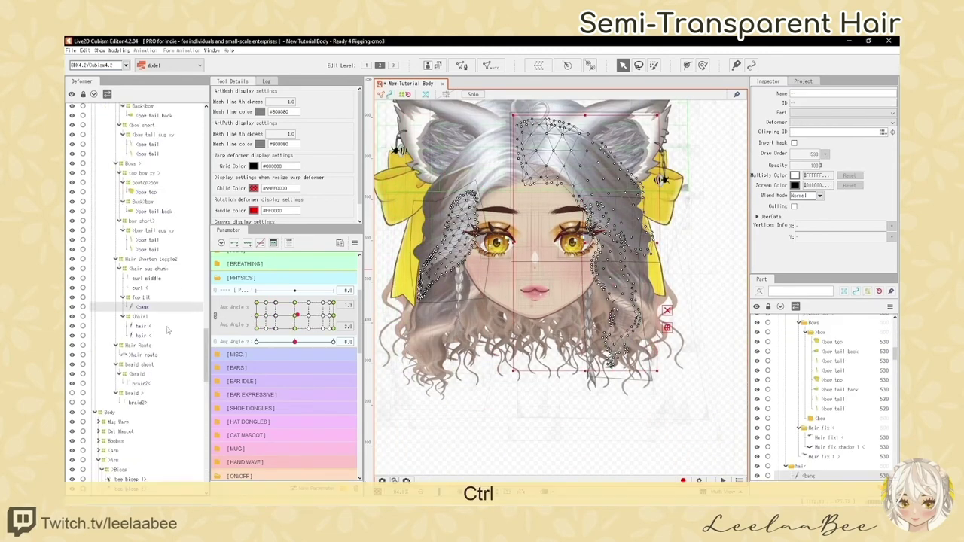
mouse_move(294, 316)
left_mouse_down()
mouse_move(332, 308)
mouse_move(349, 317)
mouse_move(269, 316)
mouse_move(305, 315)
left_mouse_up()
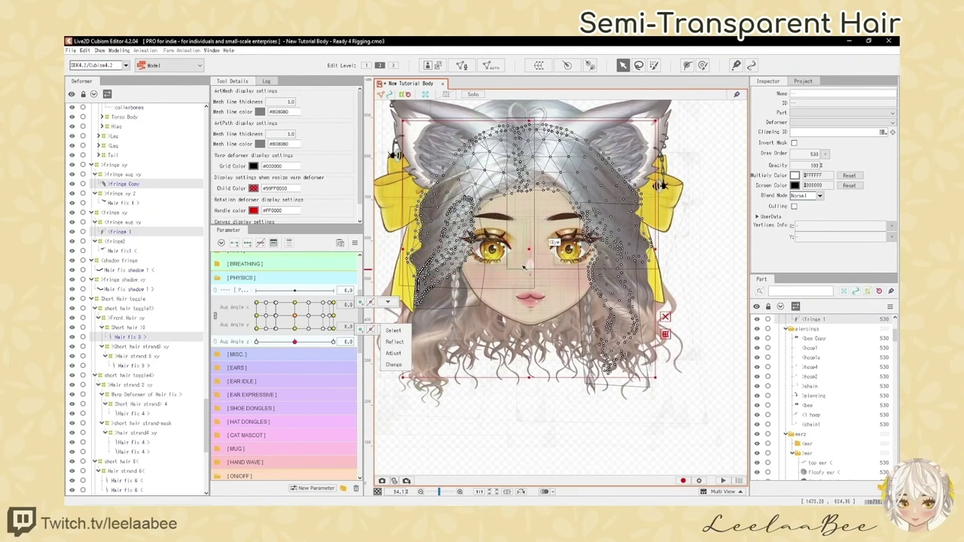
key("ctrl+c")
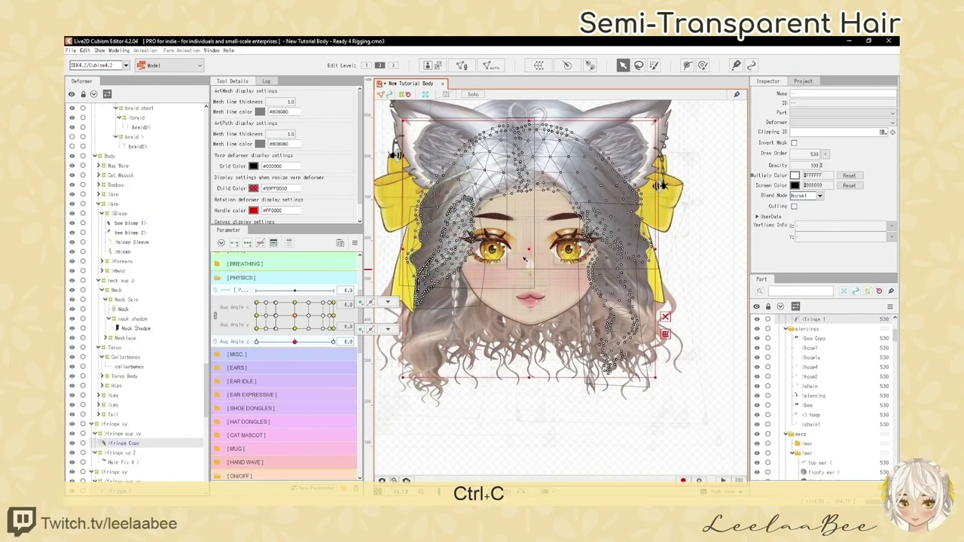
key("ctrl+v")
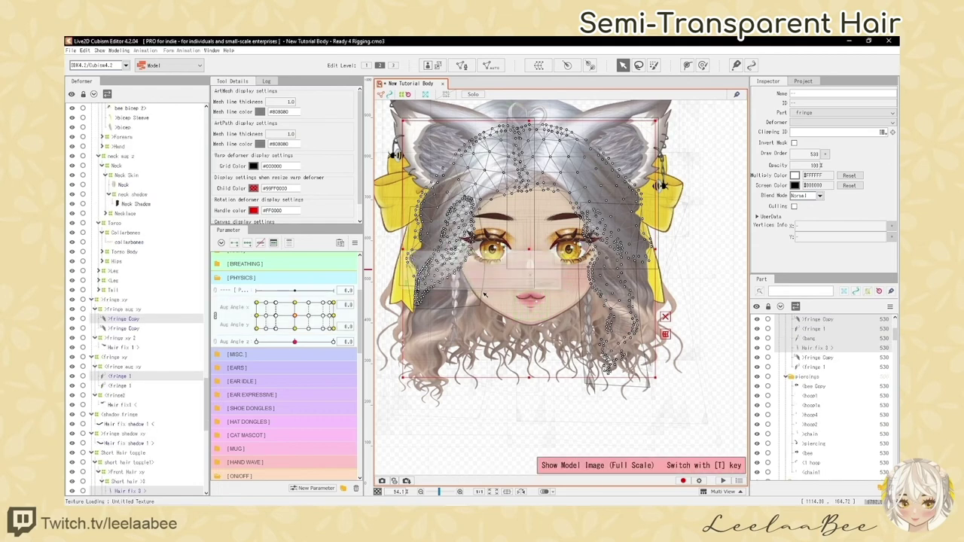
Set the draw order of the duplicated hair meshes to 550 and lower their opacity with the selection overlay hidden
left_click(814, 154)
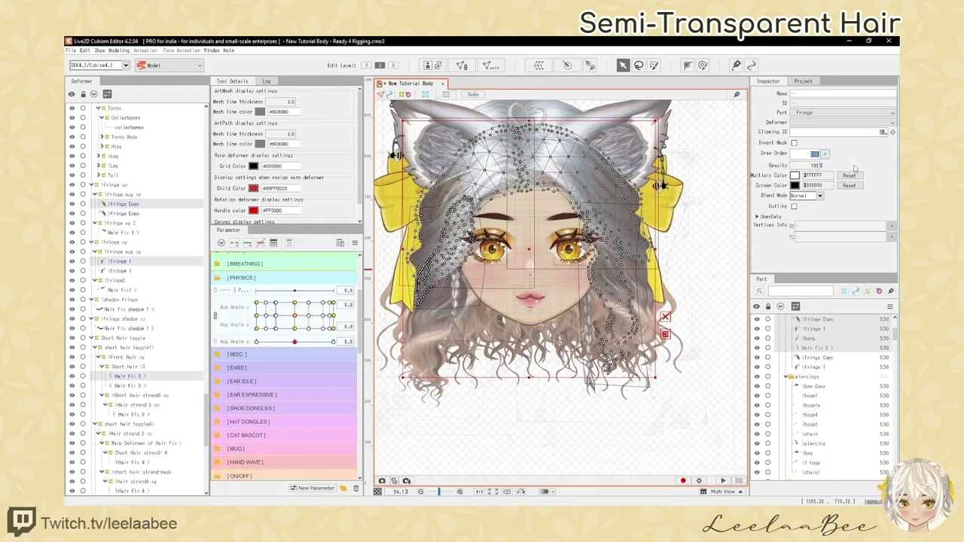
type("550")
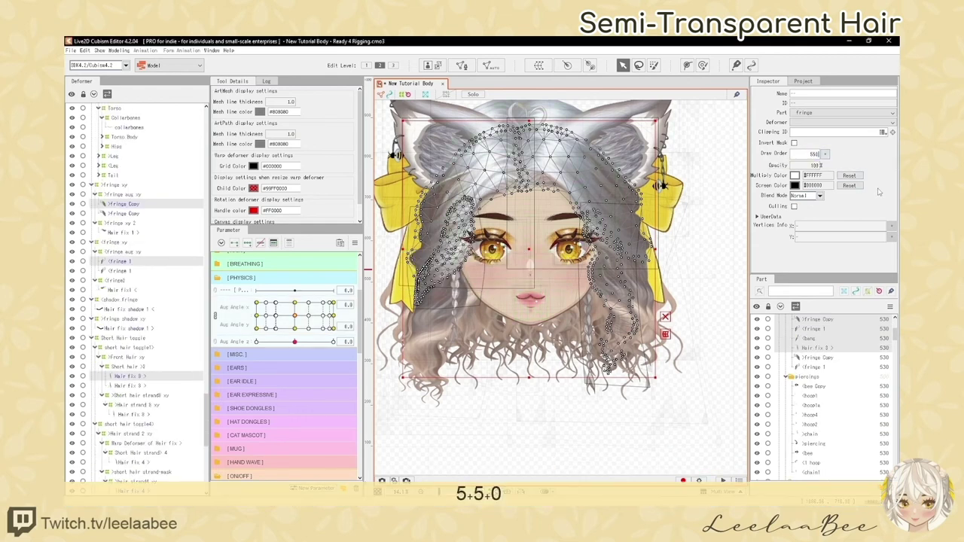
key("Return")
key("h")
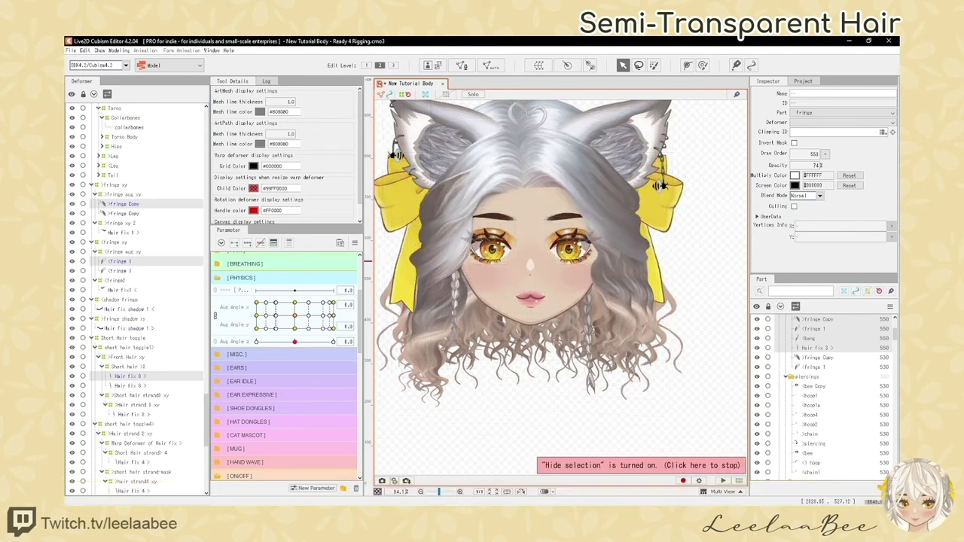
Test the semi-transparent hair over the eyes with Aug Angle x at 30 and Aug Angle y at 30 and -30
left_click(295, 316)
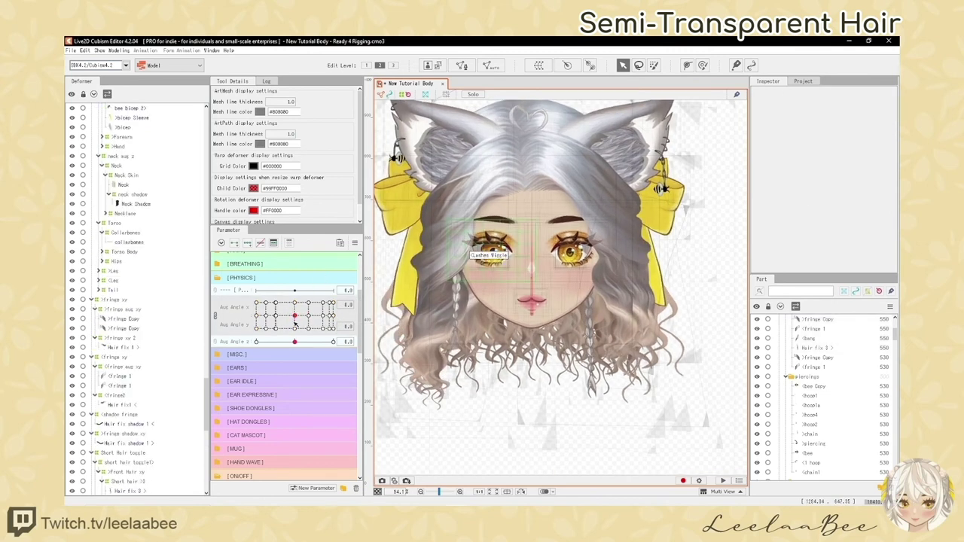
left_click_drag(295, 322, 346, 303)
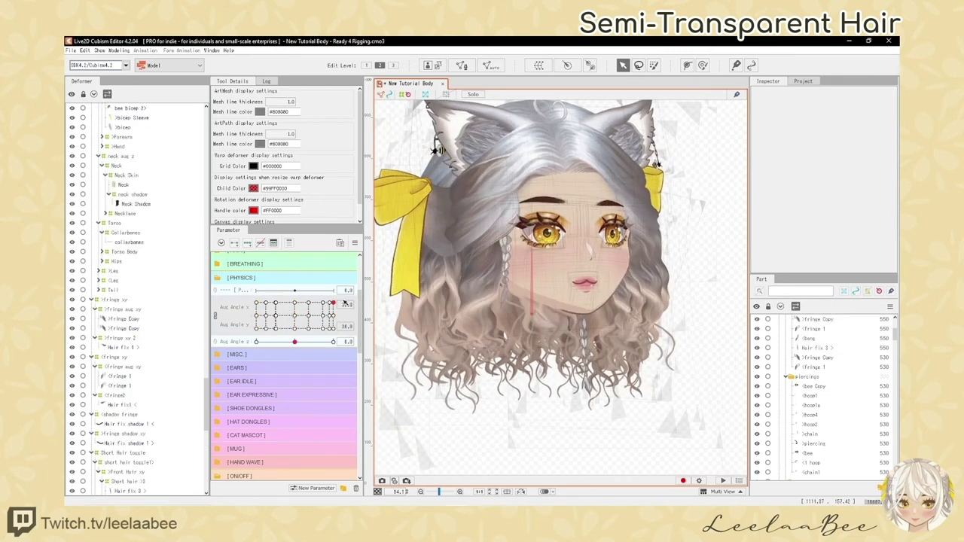
scroll(678, 178, "up", 2)
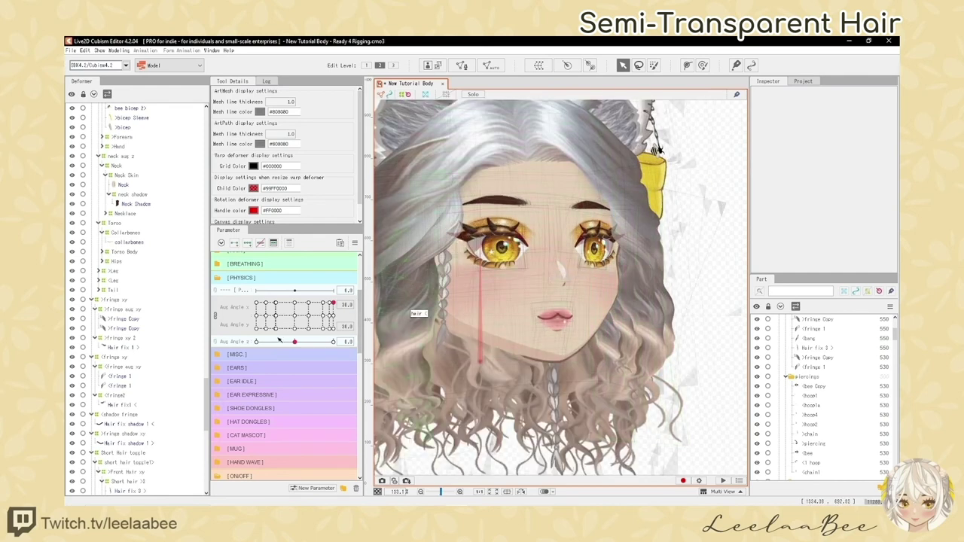
left_click(333, 328)
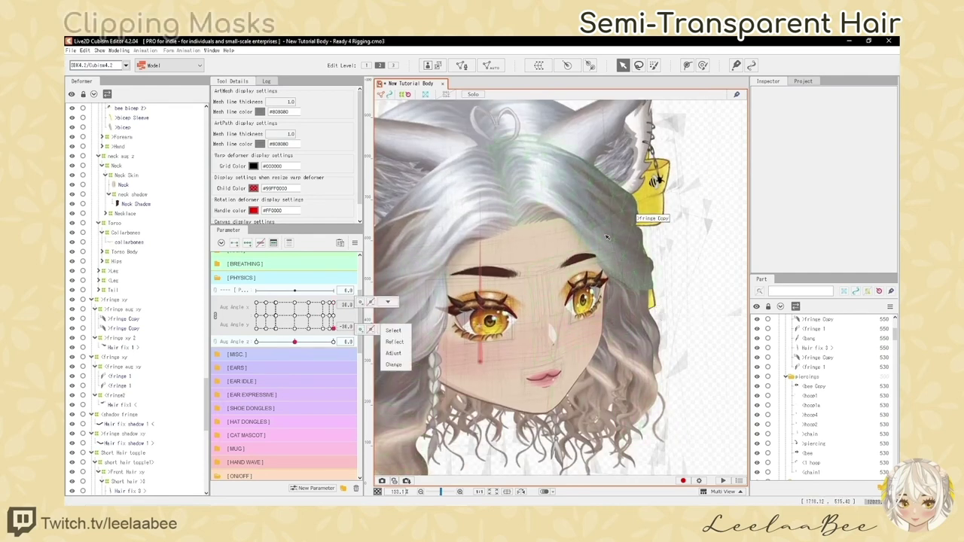
scroll(607, 238, "down", 3)
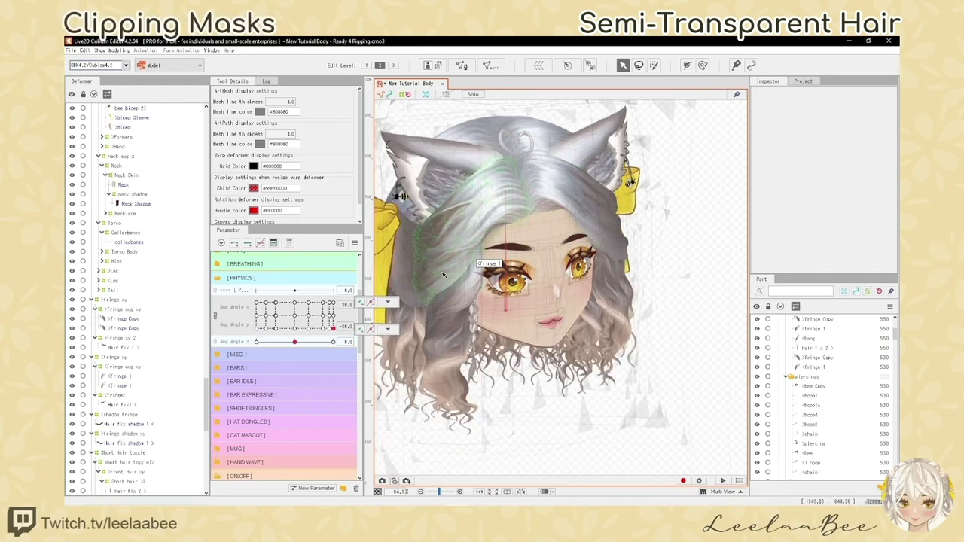
Clip the duplicated <bang mesh to the duplicated <fringe 1 mesh by using its ID as Clipping ID, with Invert Mask enabled
left_click(444, 274)
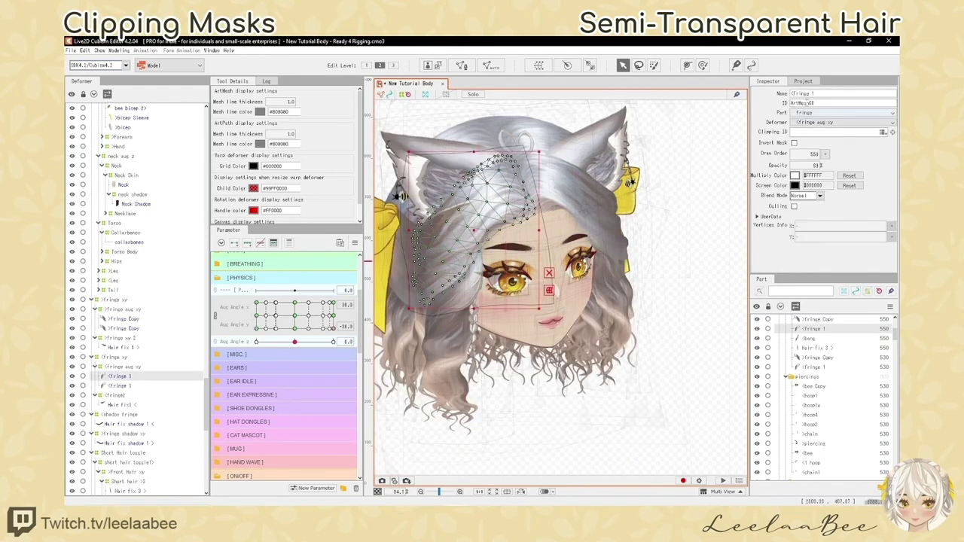
double_click(802, 102)
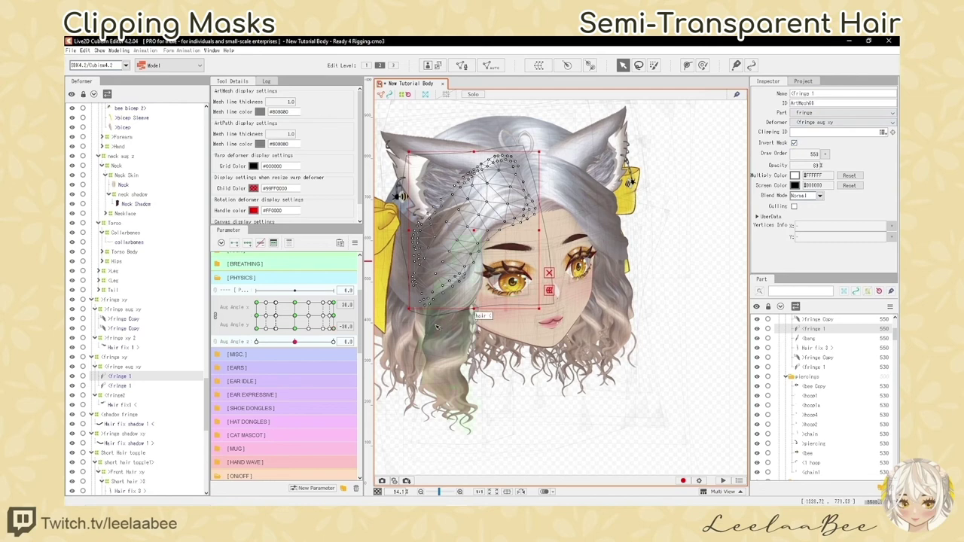
left_click(462, 298)
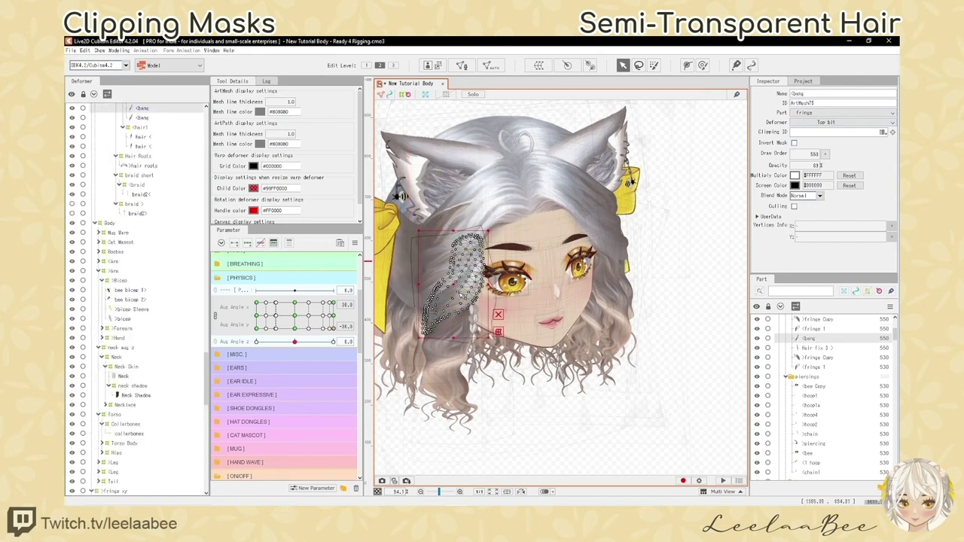
left_click(486, 214)
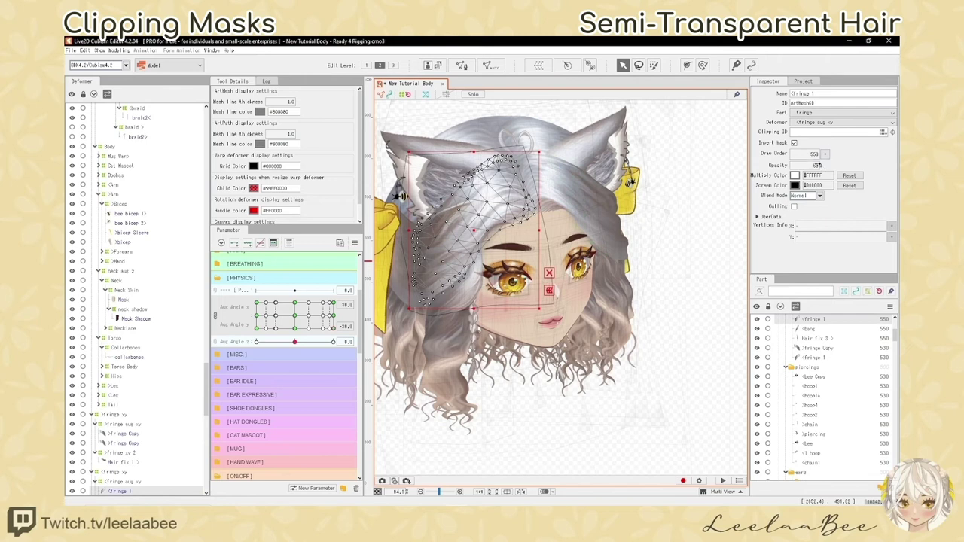
left_click(465, 300)
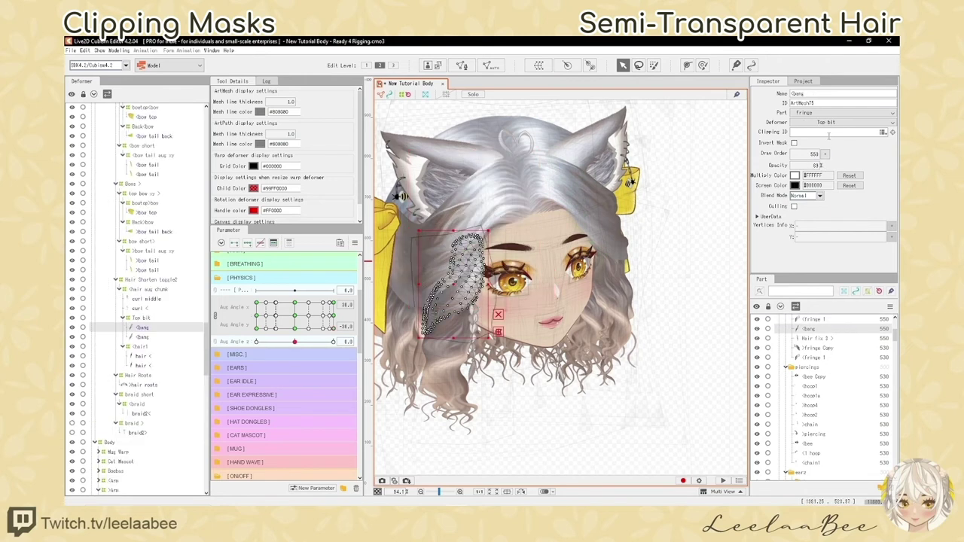
key("ctrl+v")
key("Return")
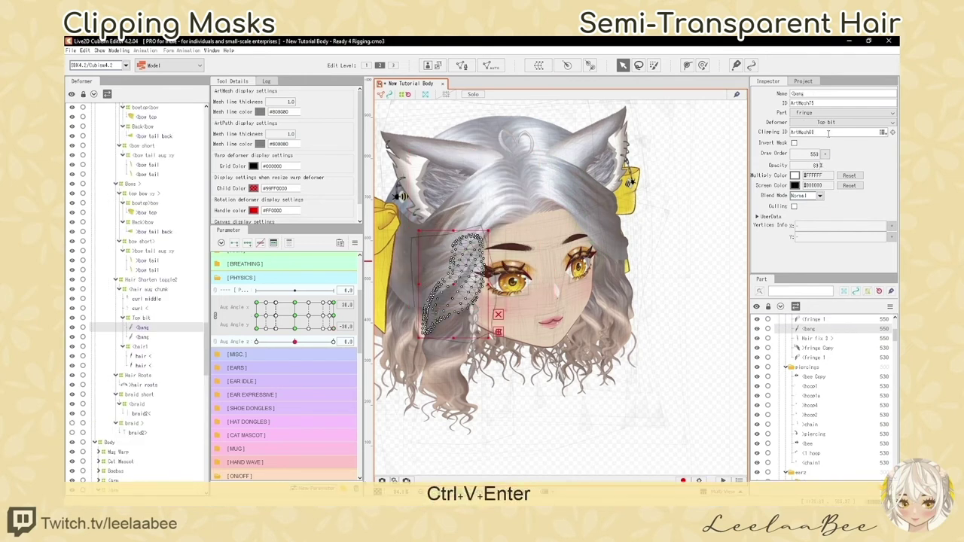
left_click(794, 142)
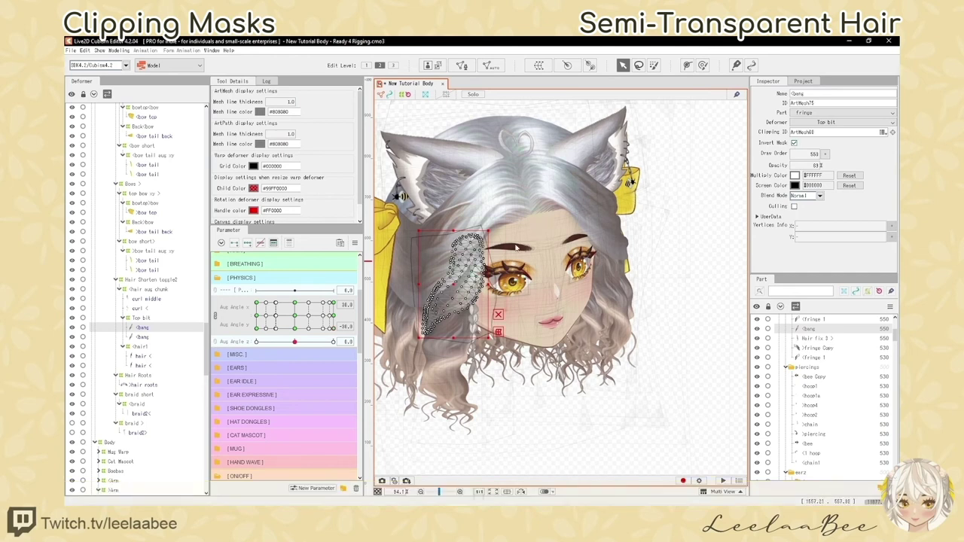
Check the masked hair around the eyes up close with the selection overlay hidden, and reset Aug Angle x and y to 0
key("h")
scroll(449, 290, "up", 2)
scroll(485, 302, "up", 1)
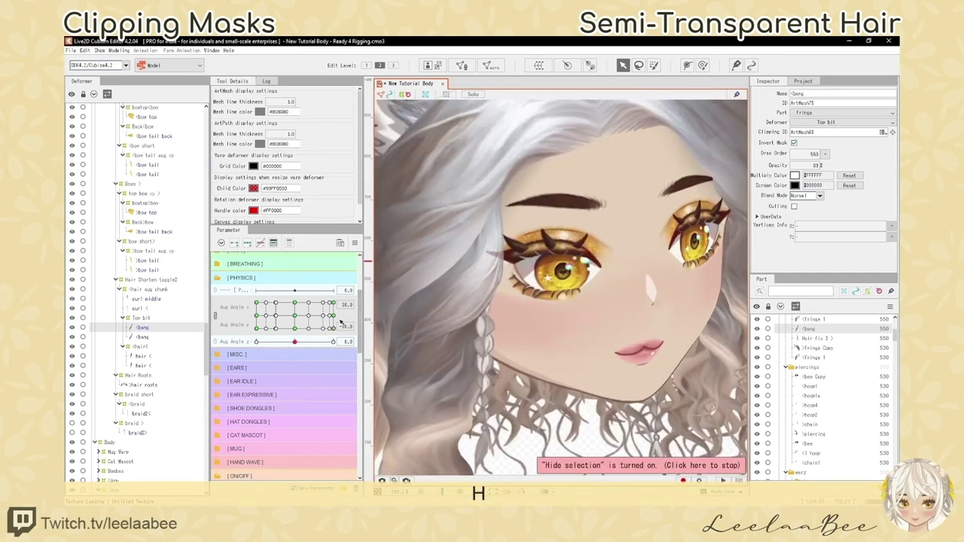
left_click_drag(332, 327, 298, 319)
scroll(572, 286, "down", 2)
left_click(627, 281)
scroll(572, 290, "down", 3)
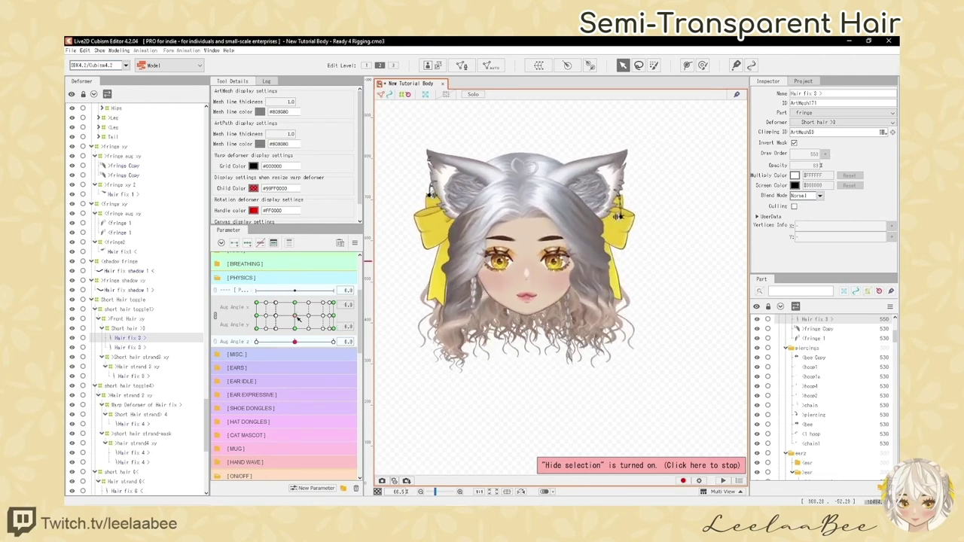
Set the Hair short parameter to 0 to switch the model back to the long hair
scroll(380, 278, "up", 1)
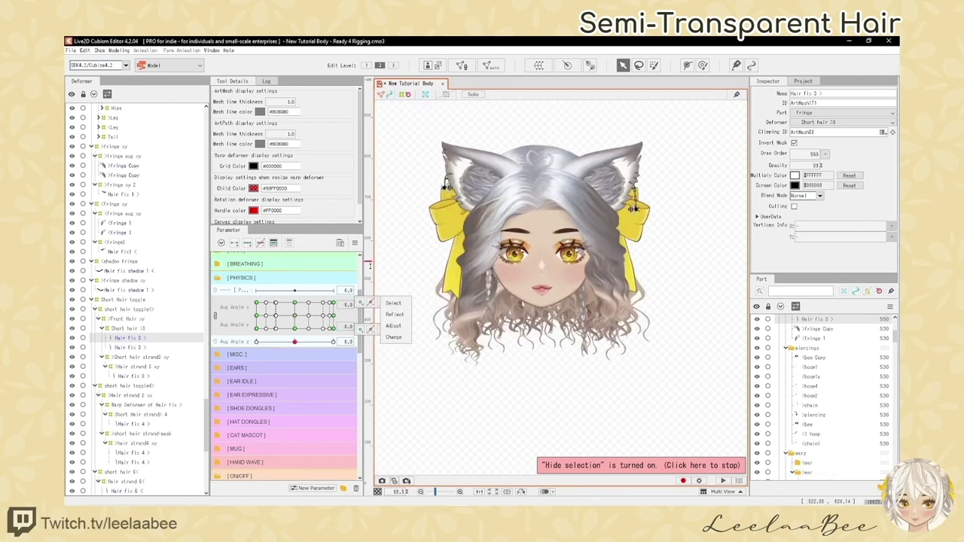
scroll(307, 412, "down", 10)
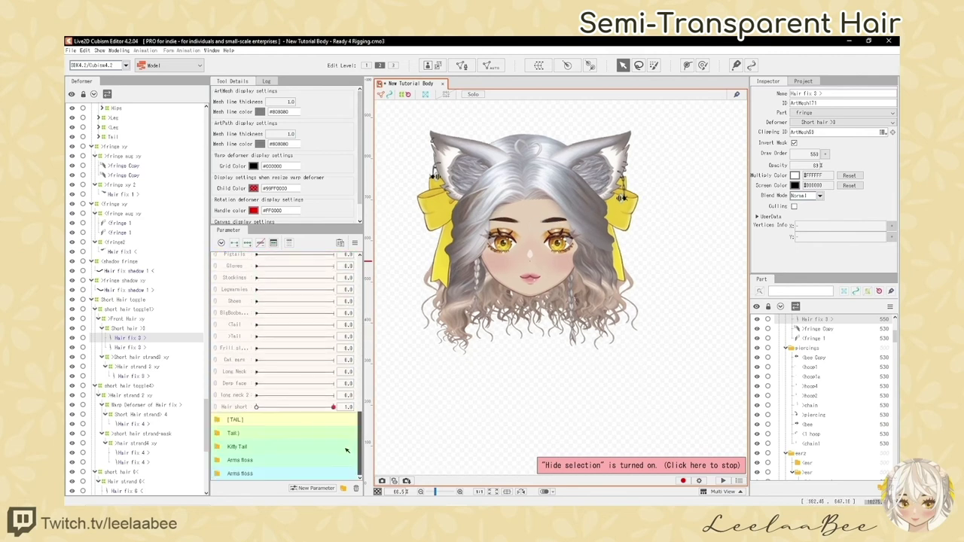
left_click_drag(307, 412, 256, 407)
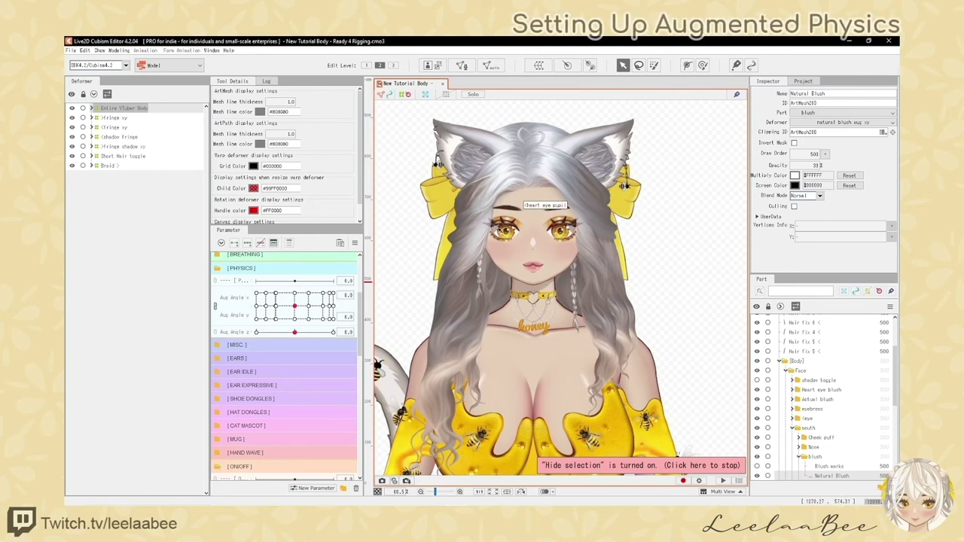
left_click_drag(486, 219, 497, 212)
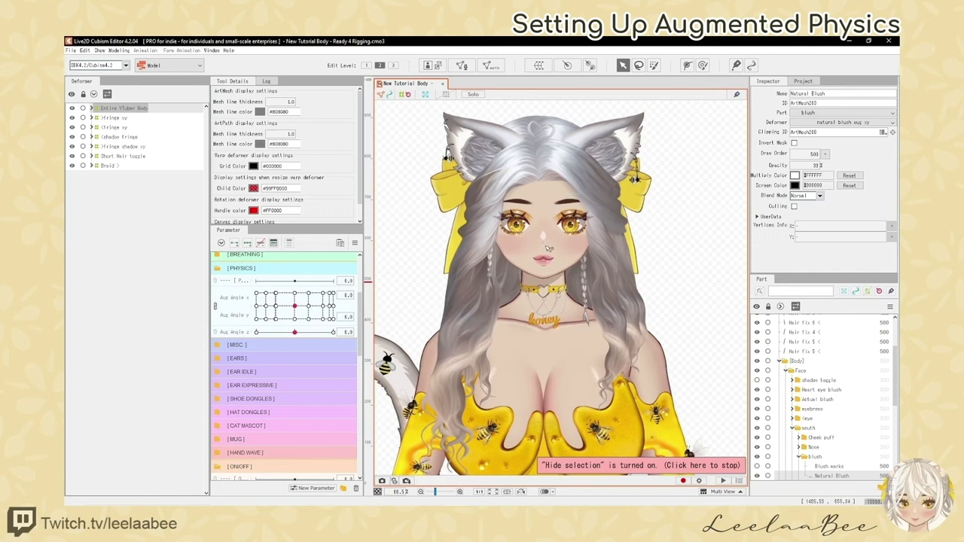
left_click_drag(545, 247, 540, 244)
Open the Physics/Scene Blending Settings and find the Aug Angle parameters in the parameter list
left_click(119, 50)
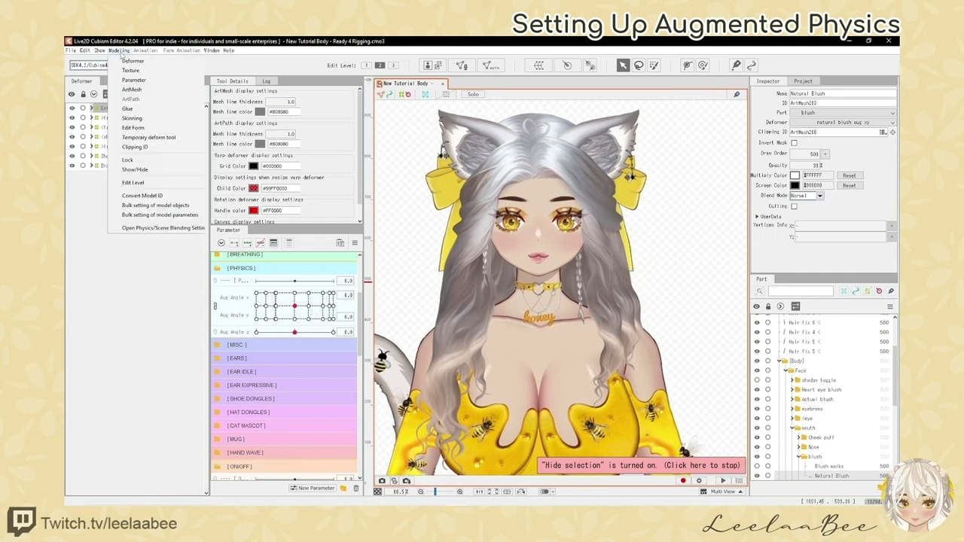
left_click(140, 229)
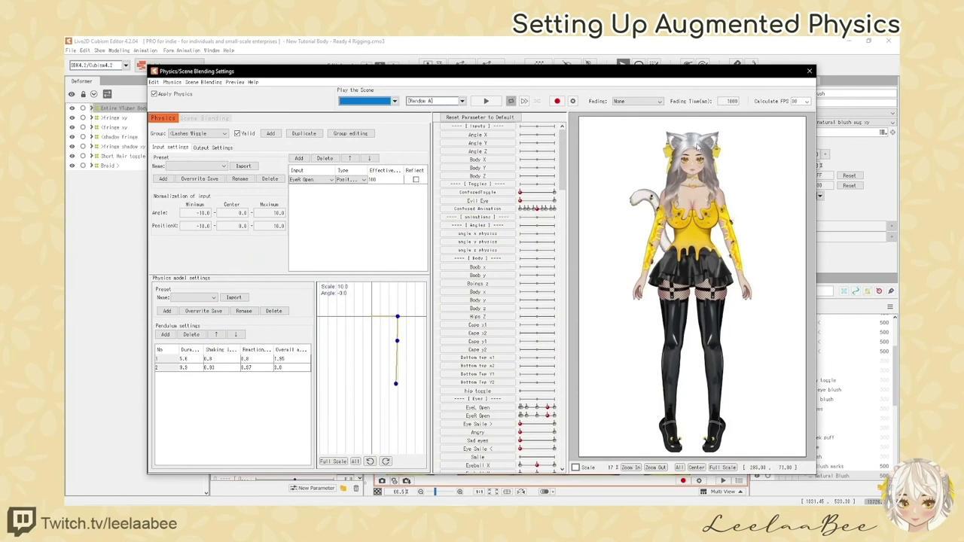
scroll(696, 147, "up", 4)
scroll(491, 211, "down", 9)
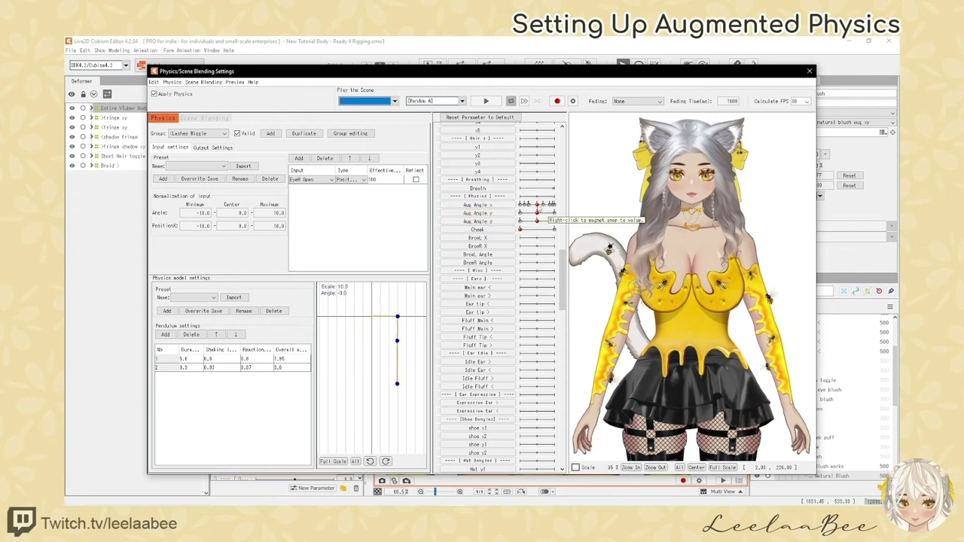
scroll(537, 220, "up", 2)
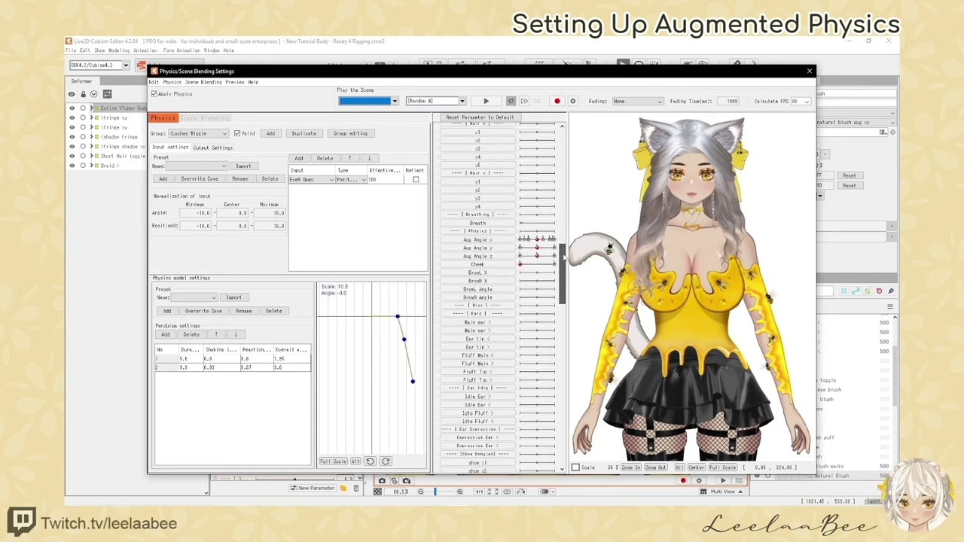
Compare the Angle X, Y and Z input parameters with the Aug Angle parameters, and review the input type options of the <Lashes Wiggle group
left_click_drag(561, 260, 562, 134)
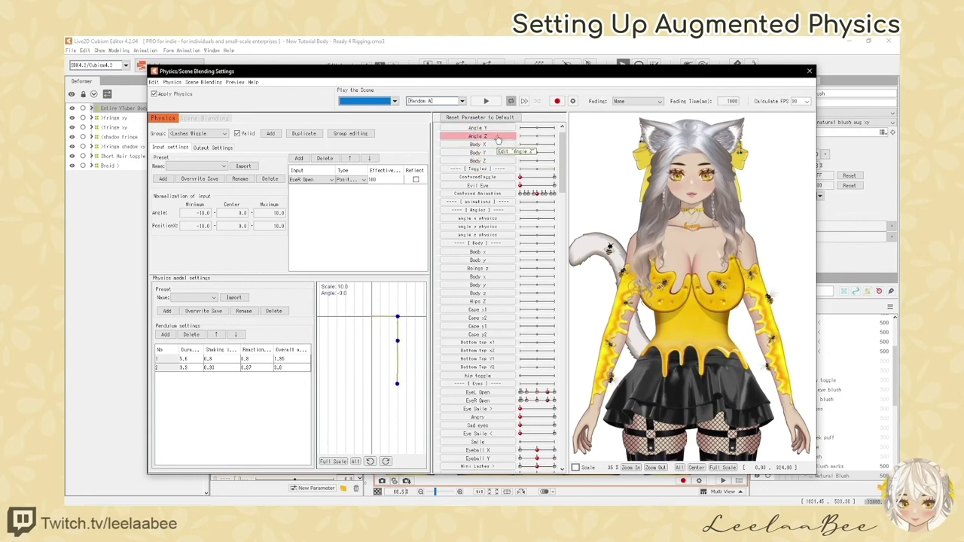
scroll(497, 151, "down", 10)
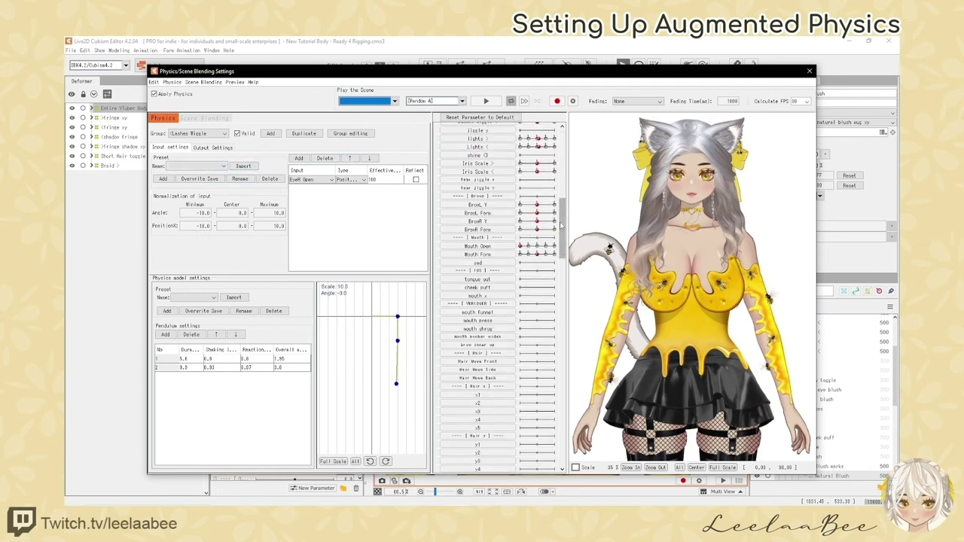
scroll(558, 243, "down", 3)
scroll(559, 242, "down", 4)
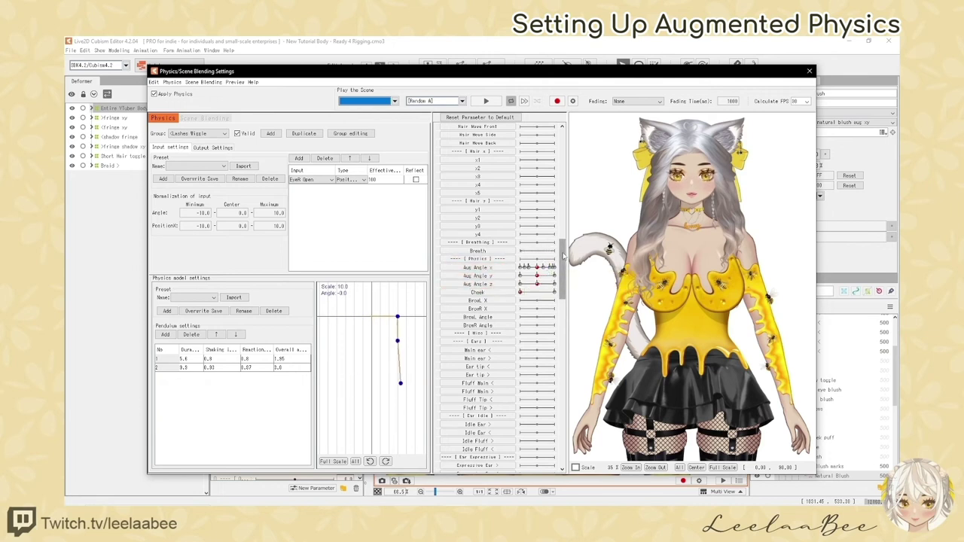
left_click_drag(563, 249, 570, 138)
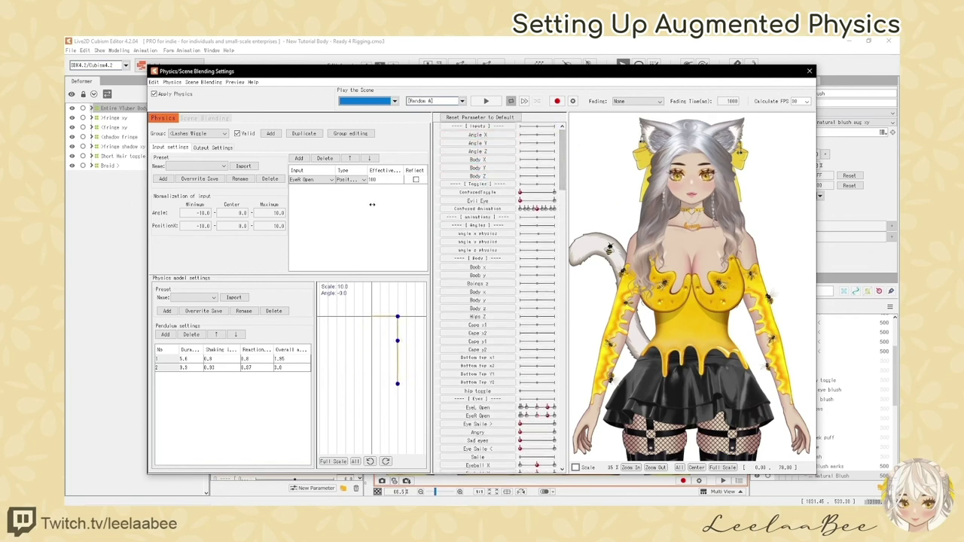
scroll(493, 279, "down", 10)
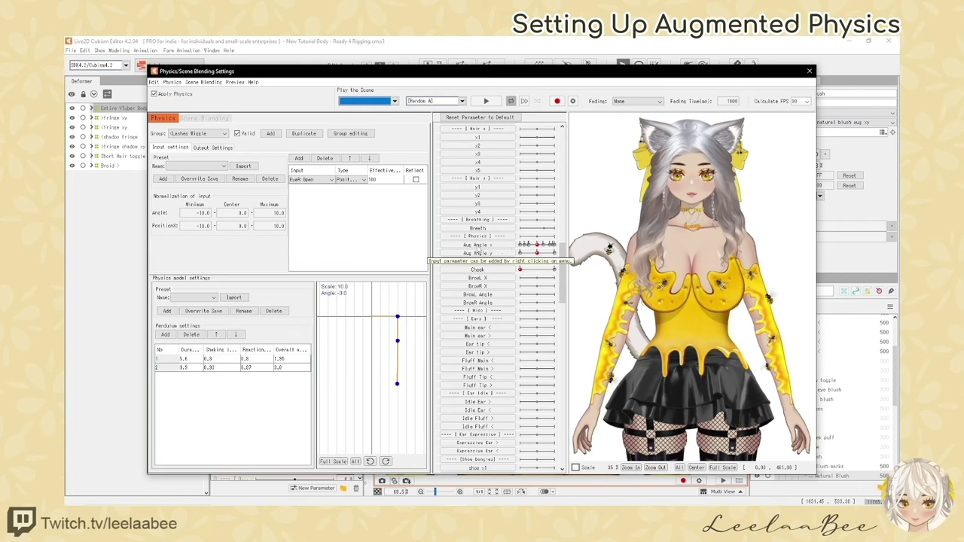
left_click(478, 250)
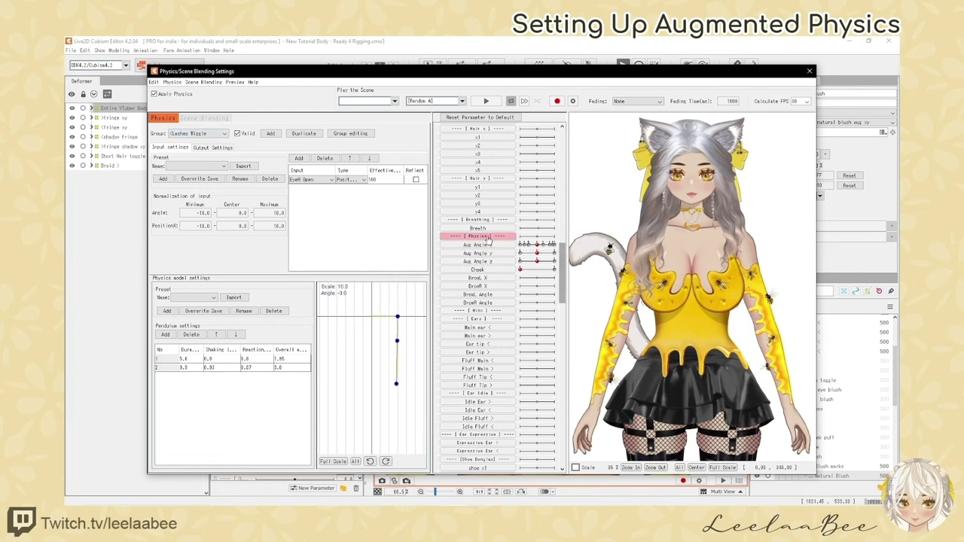
left_click_drag(561, 256, 561, 137)
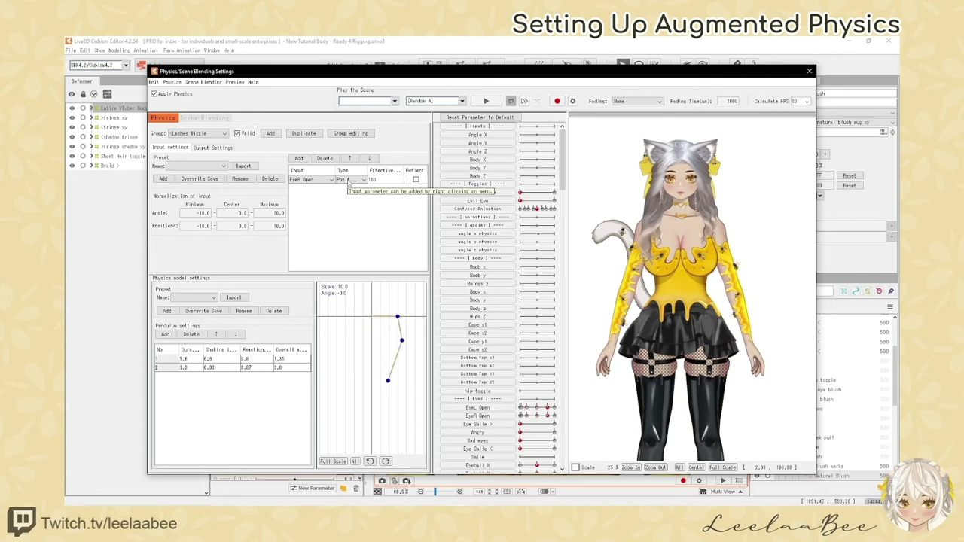
left_click(350, 181)
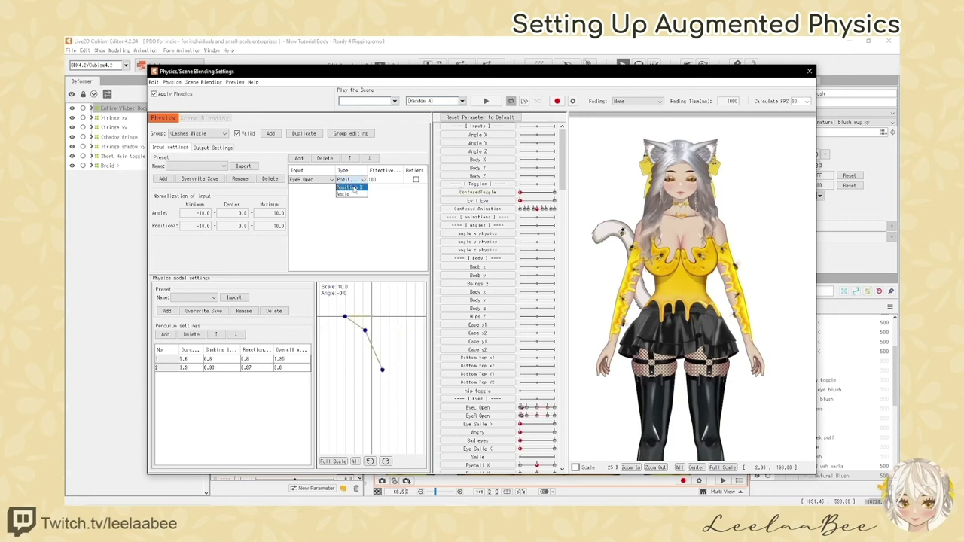
left_click(352, 188)
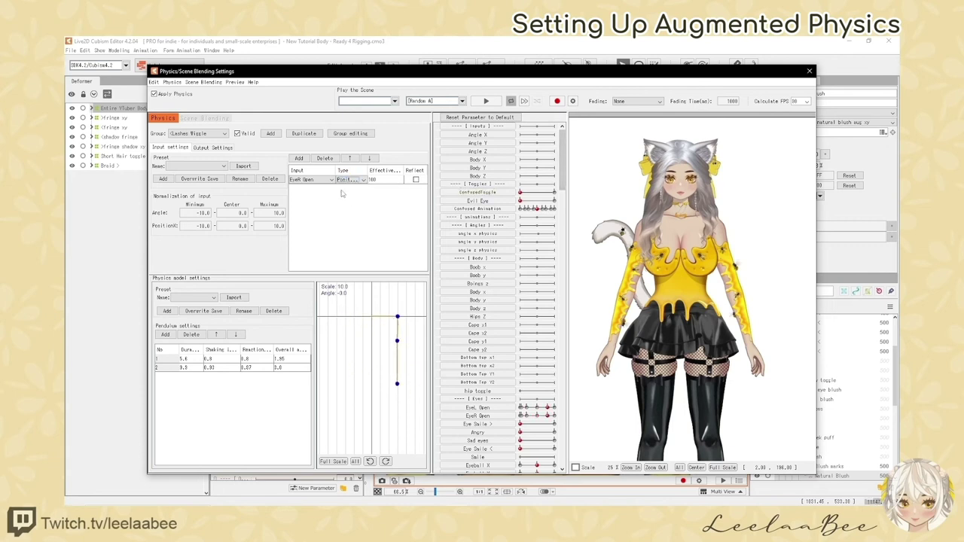
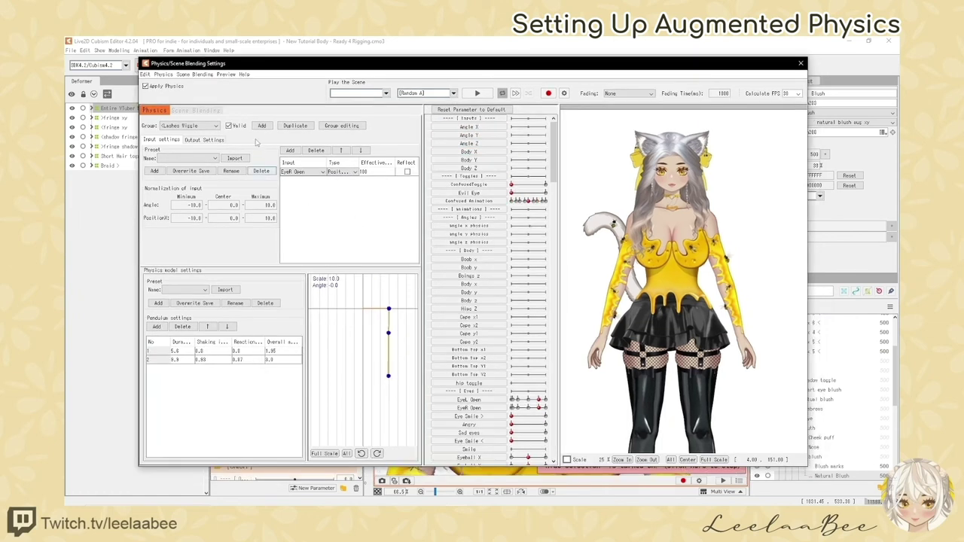
Add a physics group named Augmented x Angle Physics without any presets
left_click(261, 125)
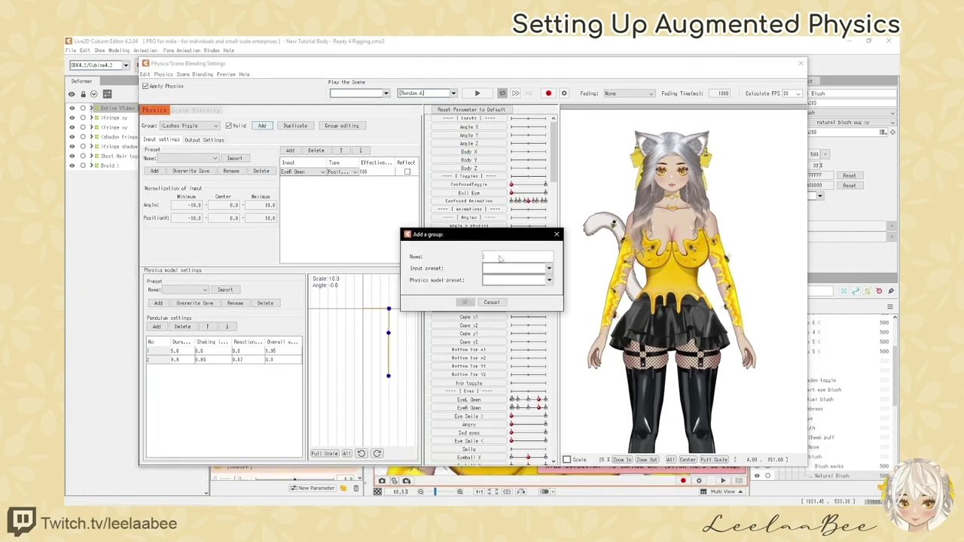
type("Augmented ")
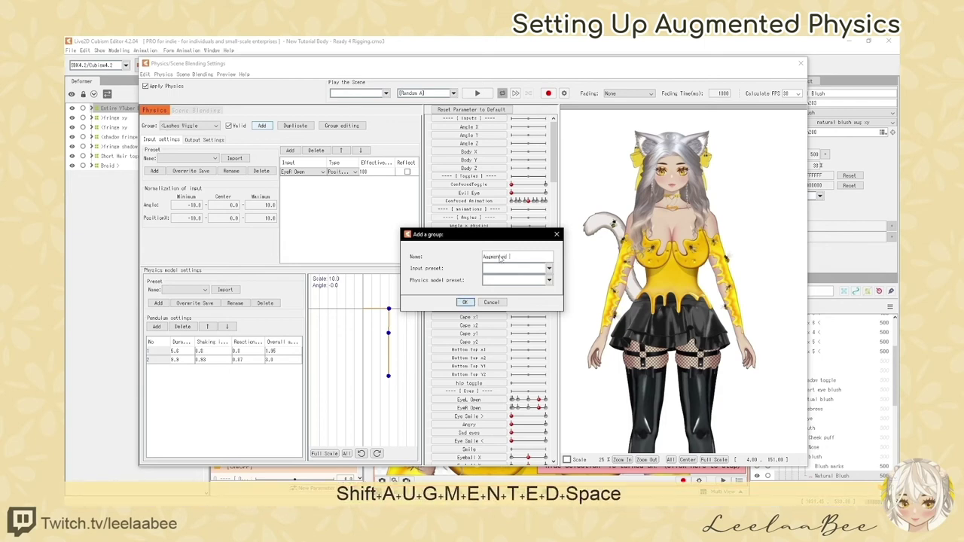
type("x")
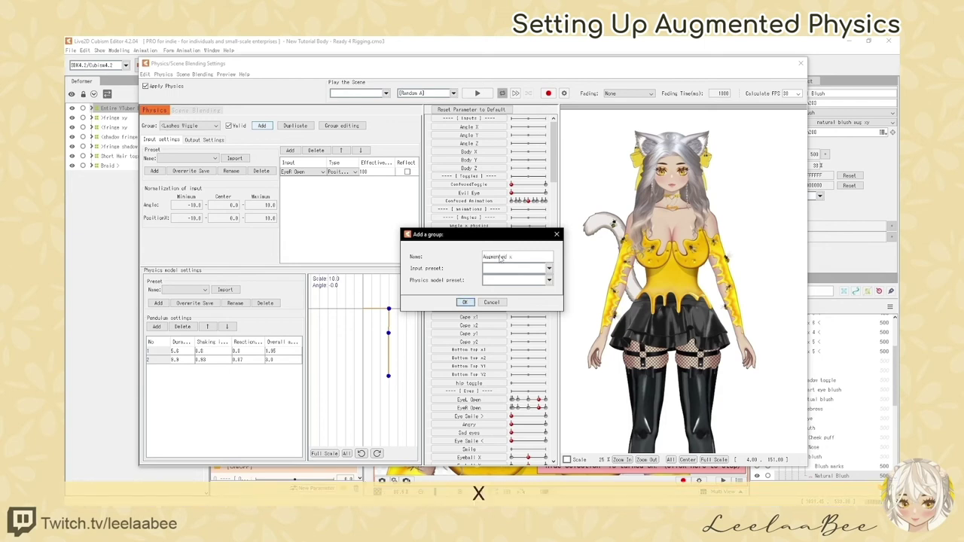
type(" Angle")
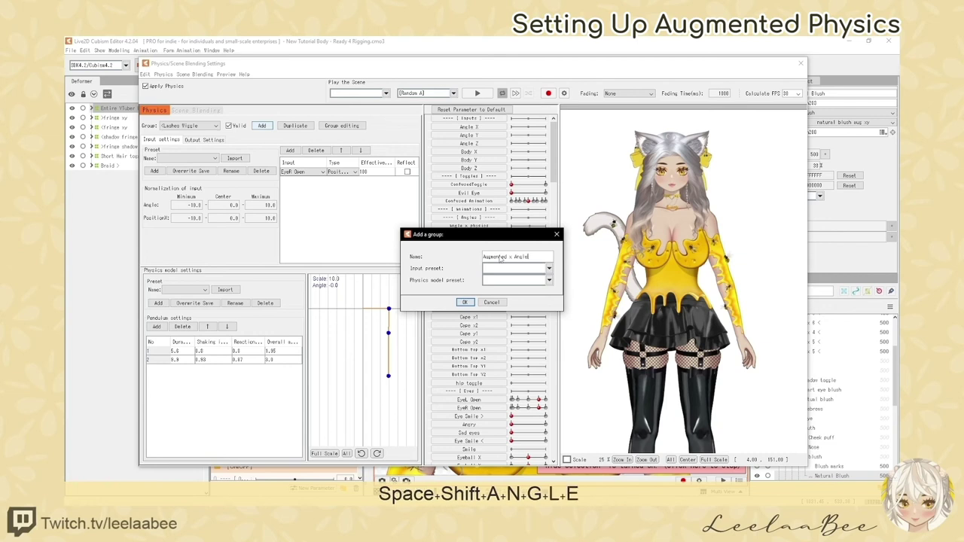
type(" Physics")
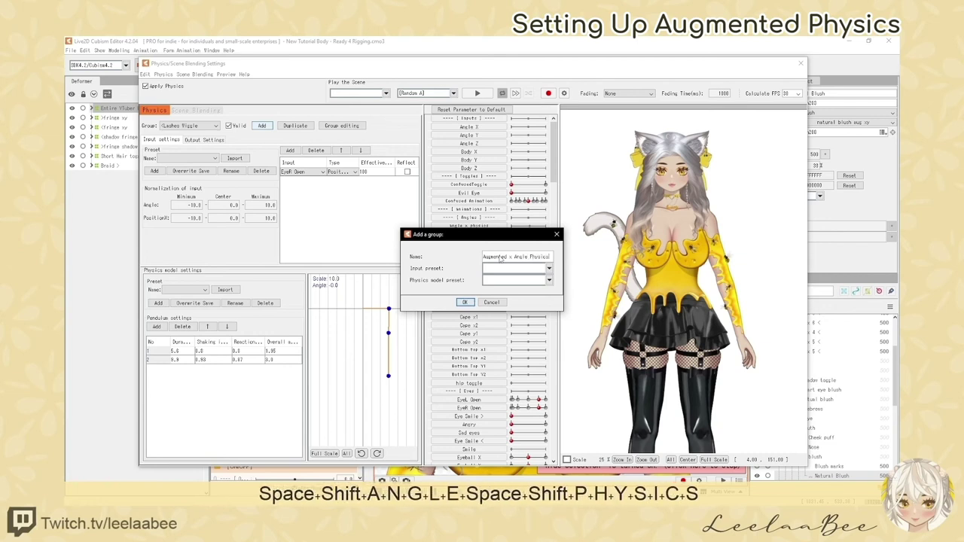
left_click(466, 302)
Add Angle X as an input parameter of the Augmented x Angle Physics group, with type Angle
left_click(290, 150)
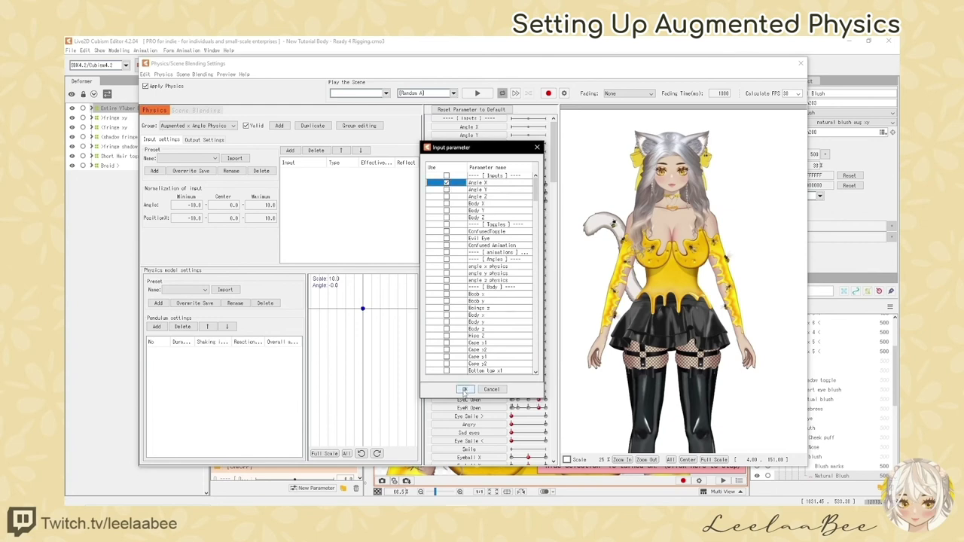
left_click(465, 390)
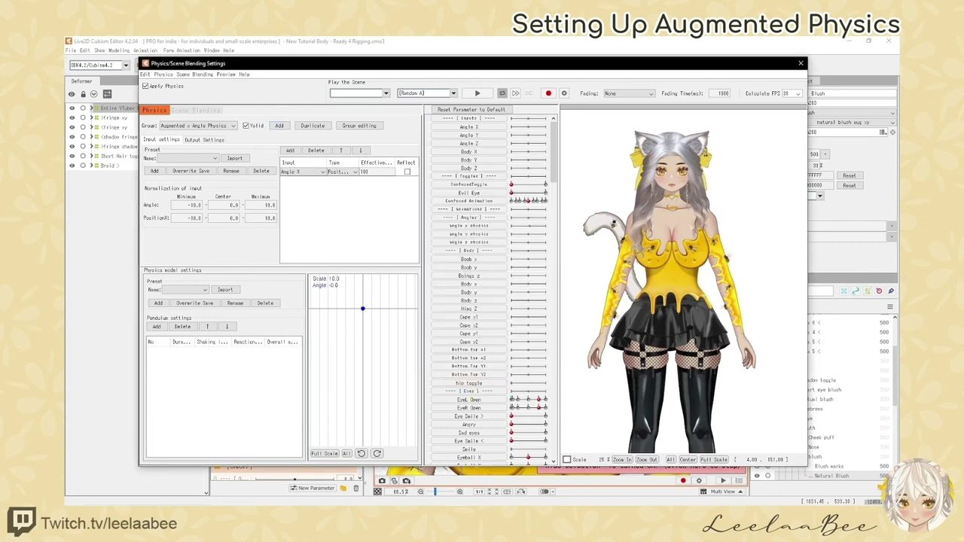
left_click(377, 172)
left_click(350, 174)
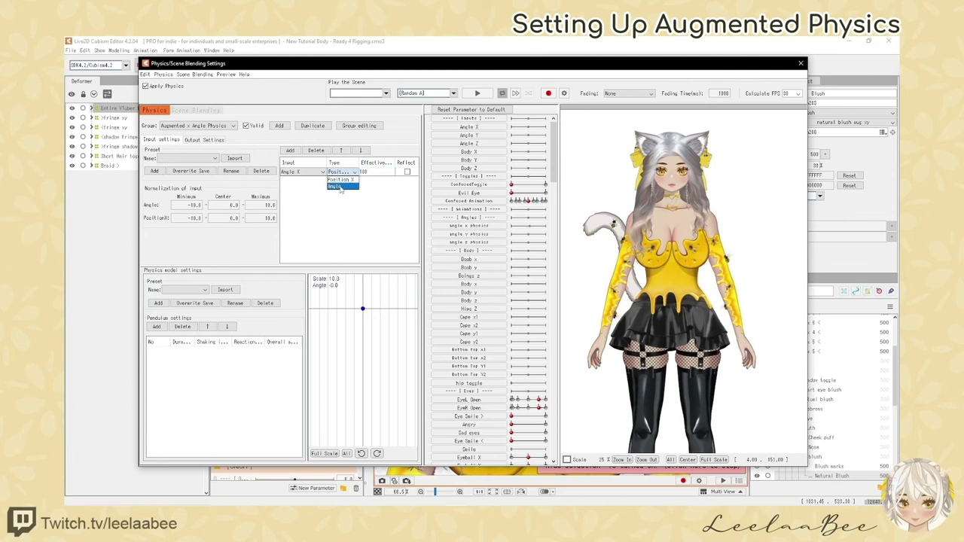
left_click(341, 187)
Try to add an output parameter to the Augmented x Angle Physics group without a pendulum
left_click(205, 142)
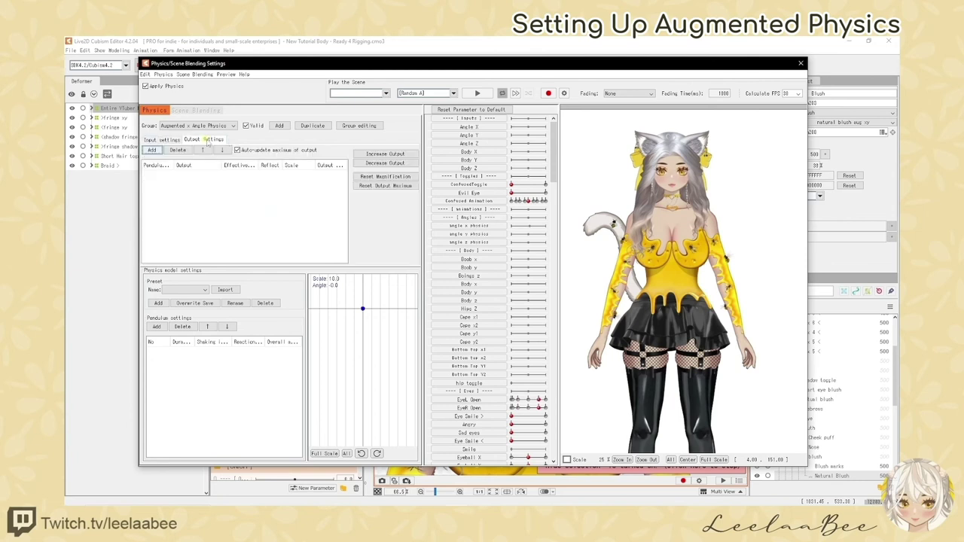
right_click(193, 193)
left_click(204, 198)
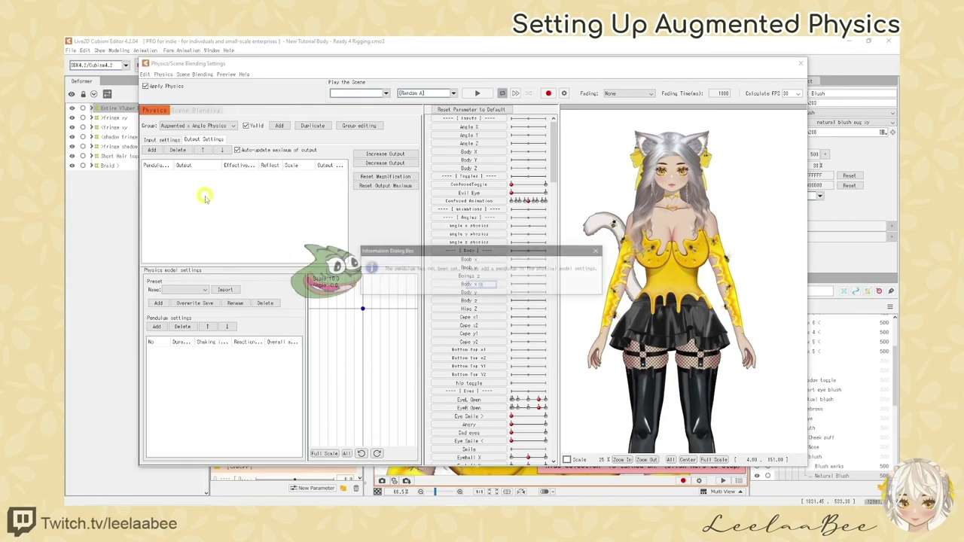
left_click(480, 286)
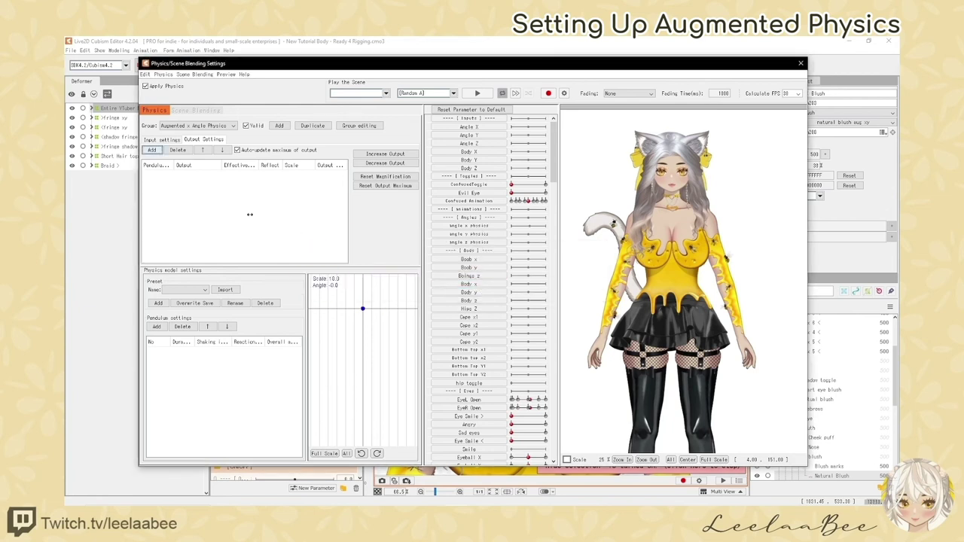
Add one pendulum to the physics model and add Aug Angle x as the group's output parameter
right_click(210, 366)
left_click(223, 369)
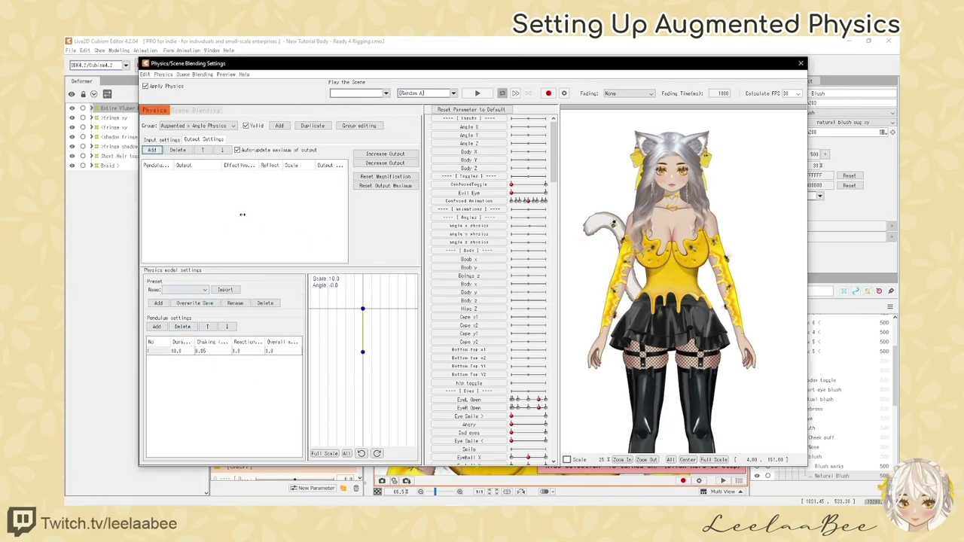
right_click(187, 191)
left_click(204, 193)
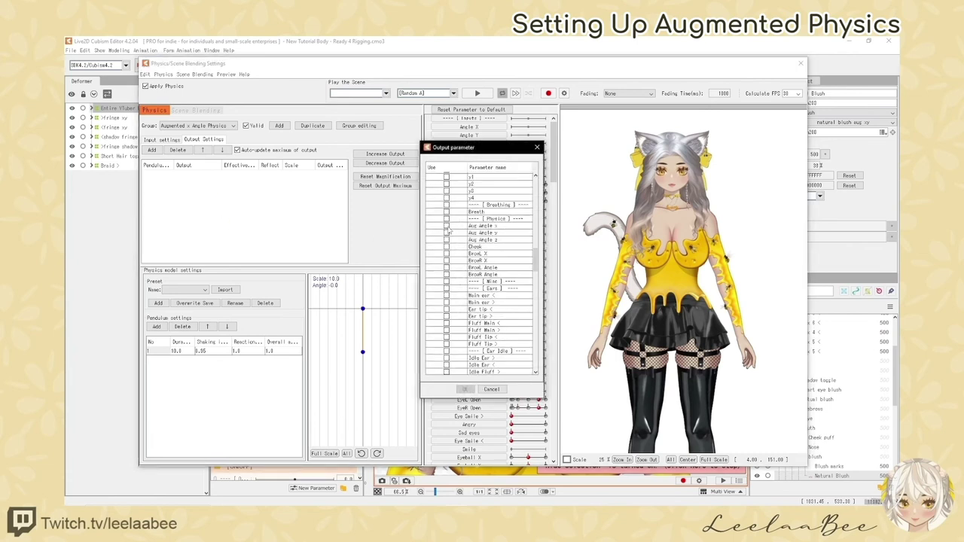
left_click(446, 226)
left_click(464, 389)
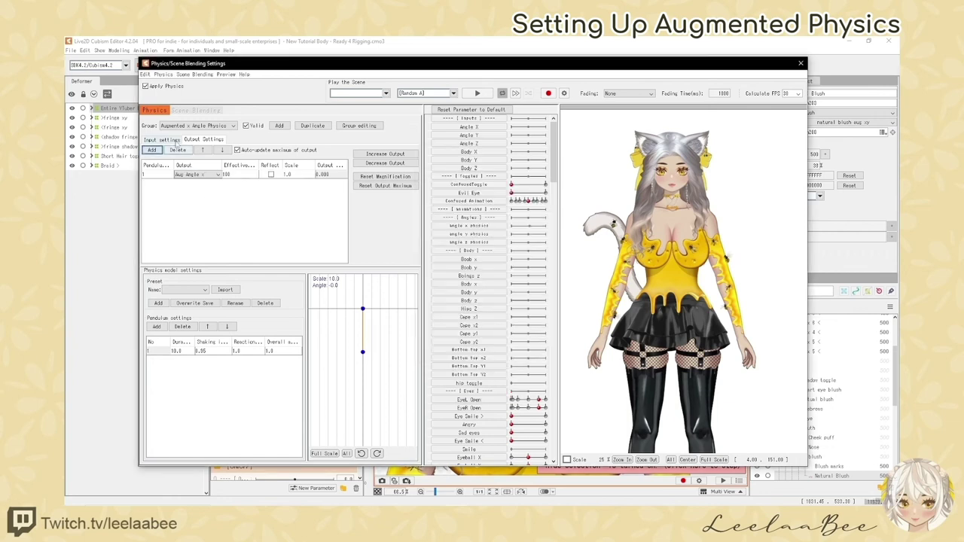
Check the group's input and output, and set its Angle input normalization to a minimum of -35 and a maximum of 35
left_click(162, 140)
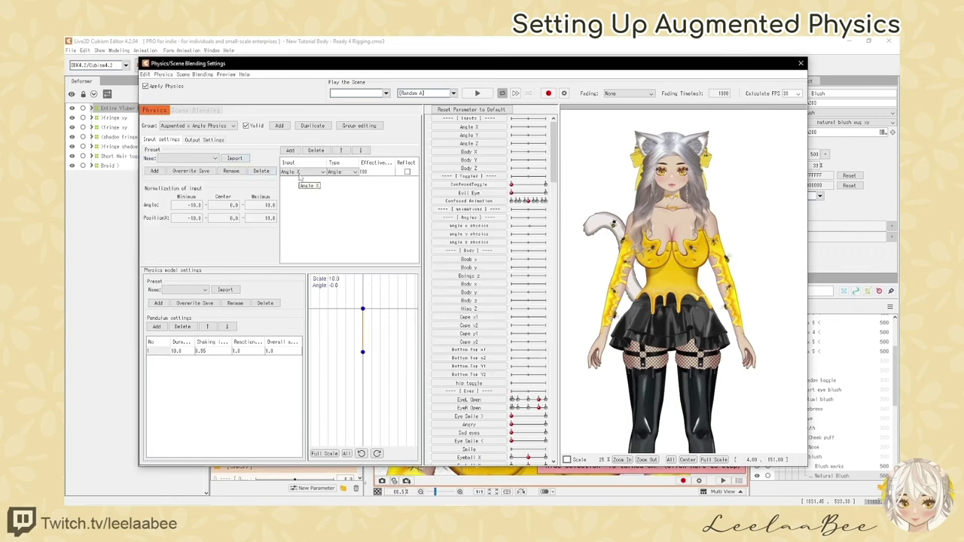
left_click(204, 140)
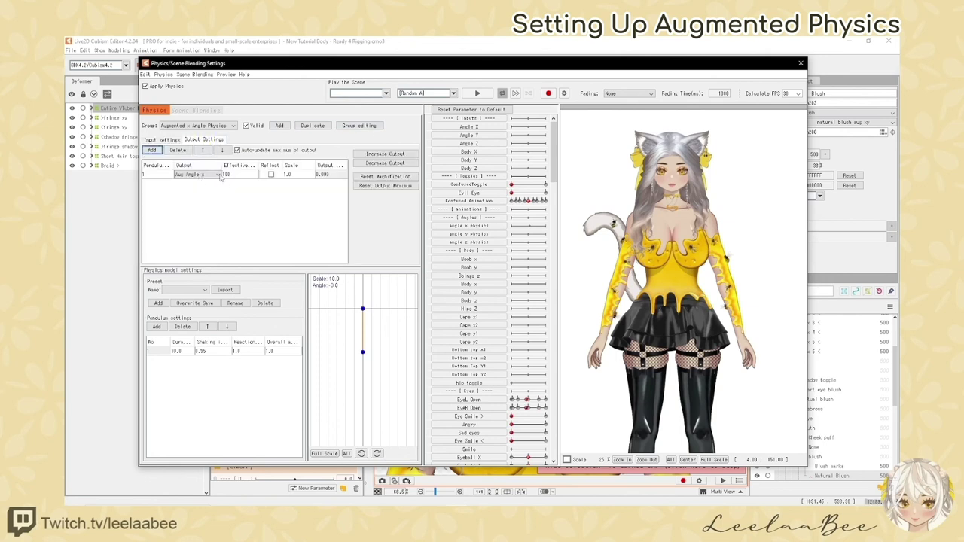
left_click(355, 250)
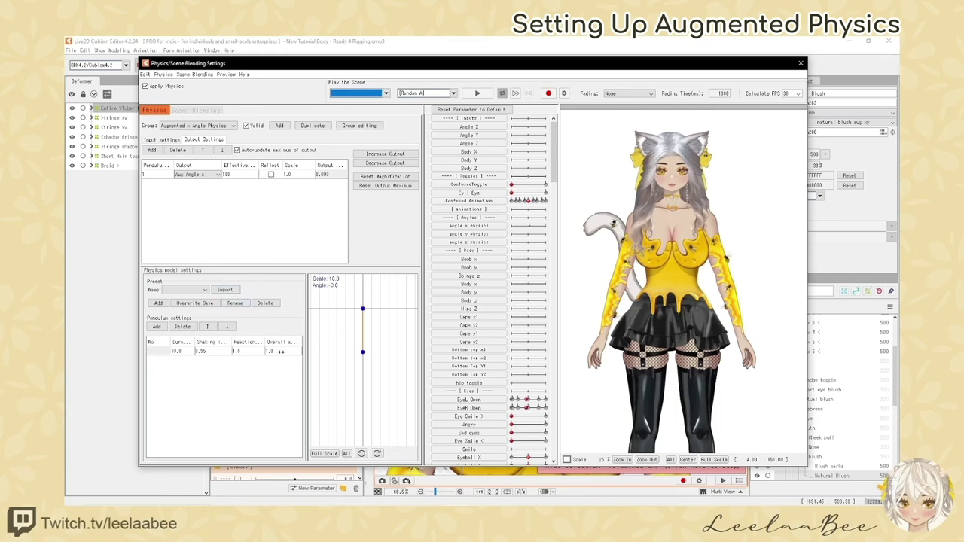
left_click(162, 140)
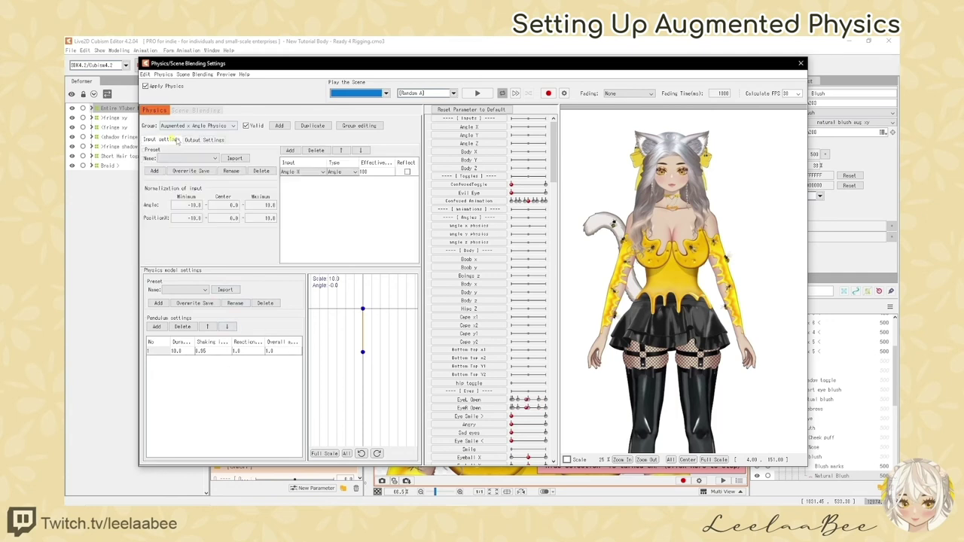
left_click(196, 204)
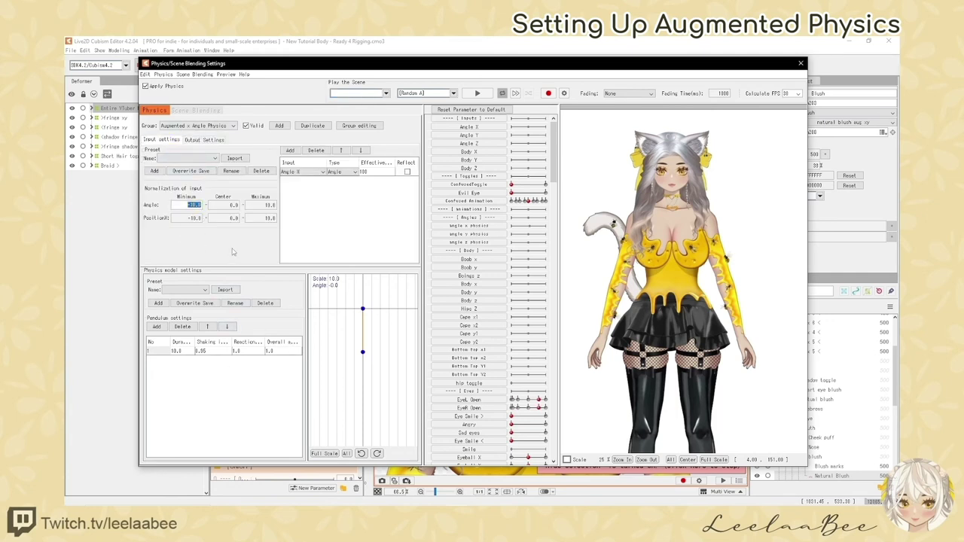
type("-35")
key("Return")
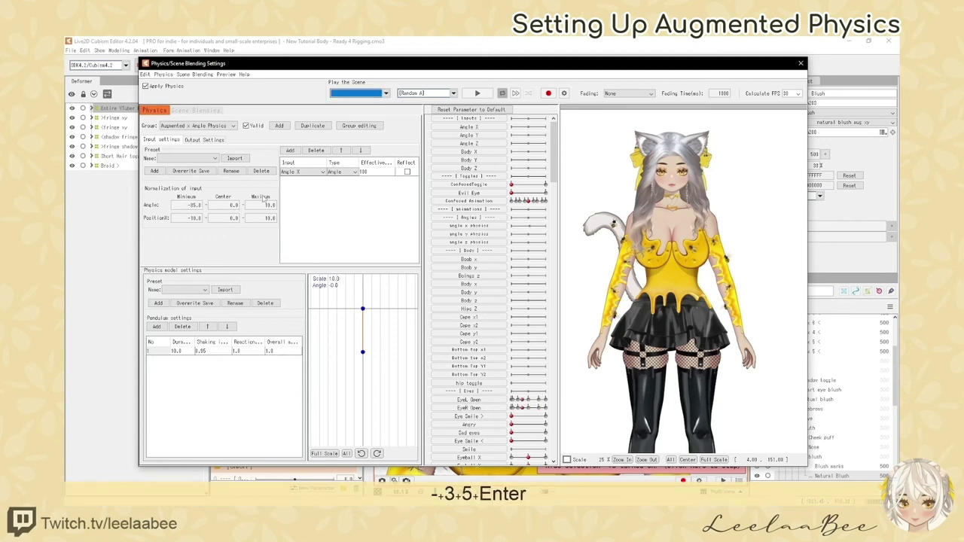
left_click(265, 204)
type("35")
key("Return")
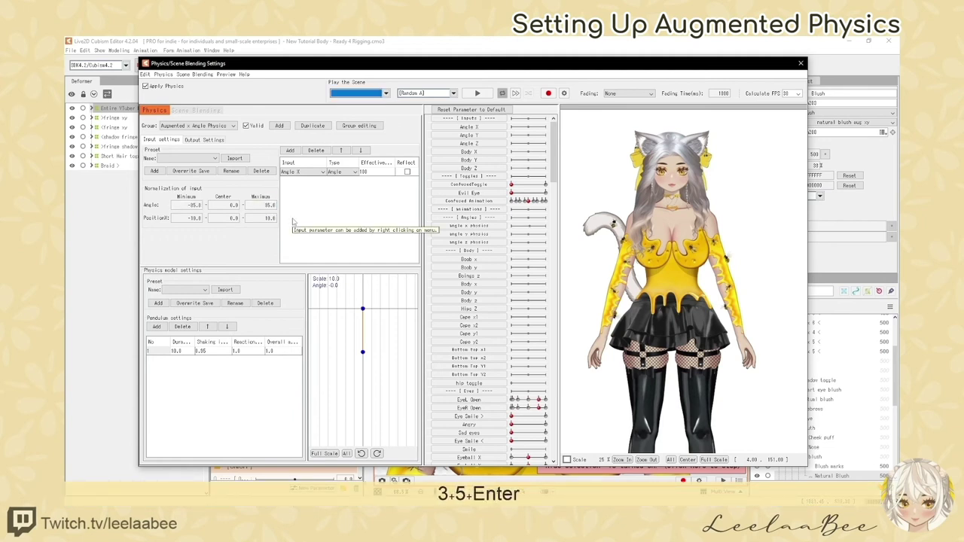
Set the group's Position X input normalization to a maximum of 25 and a minimum of -25
left_click(270, 218)
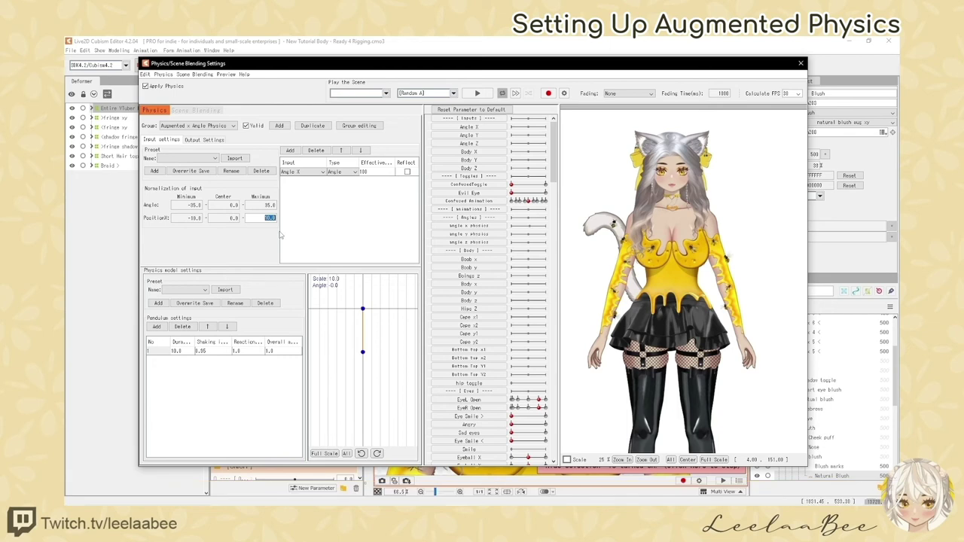
type("25")
key("Return")
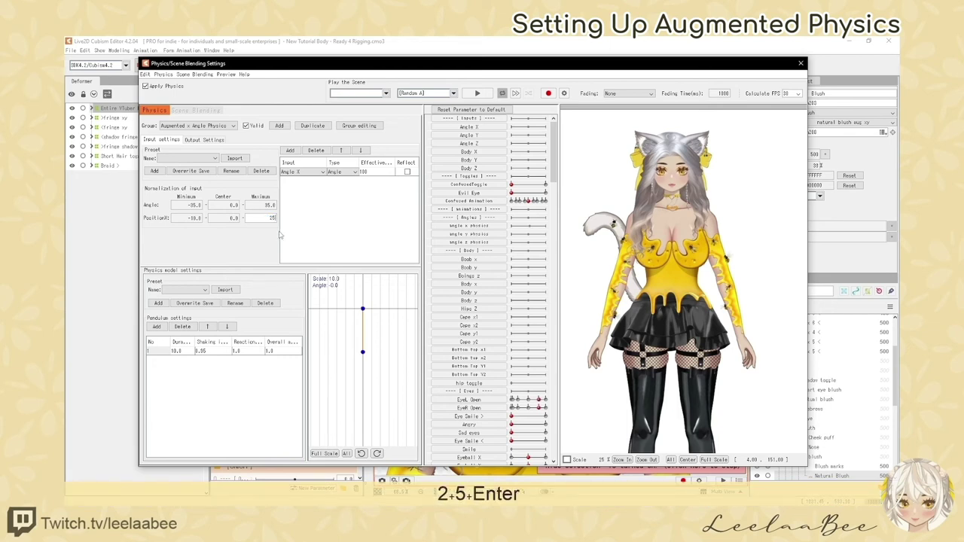
left_click(197, 219)
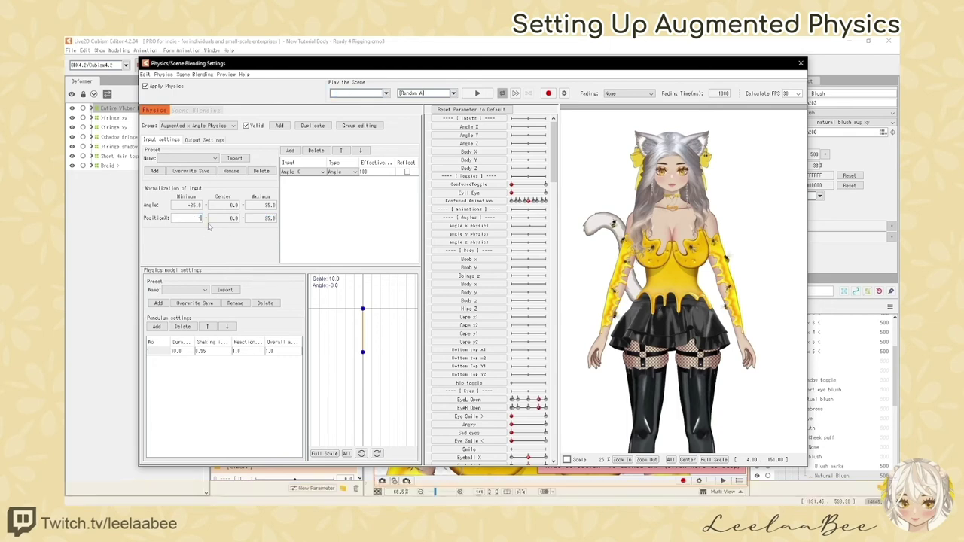
type("-25")
key("Return")
Set the pendulum's shaking influence to 0.6 and the Aug Angle x output scale to 45, trying 40 first
left_click(210, 352)
type(".6")
key("Return")
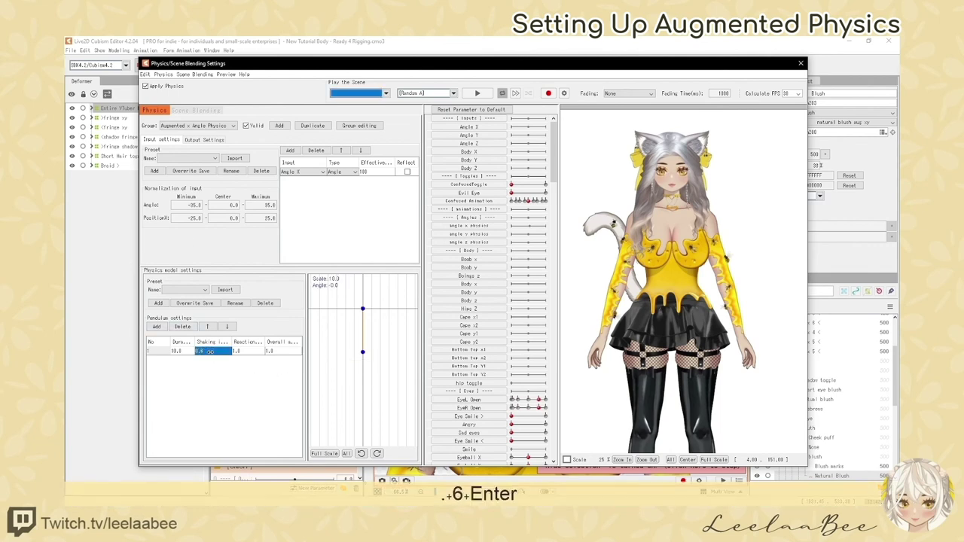
left_click(204, 139)
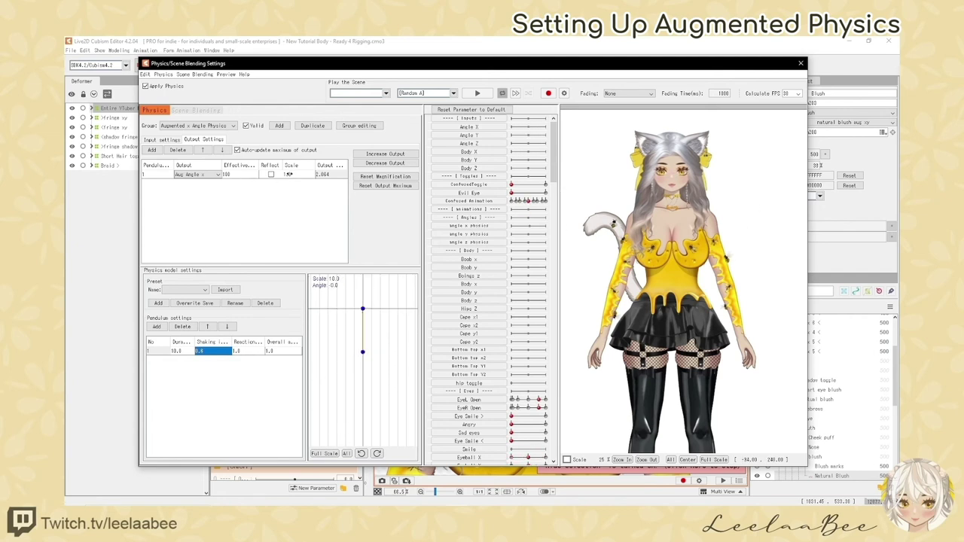
left_click(296, 177)
type("40")
key("Return")
type("45")
key("Return")
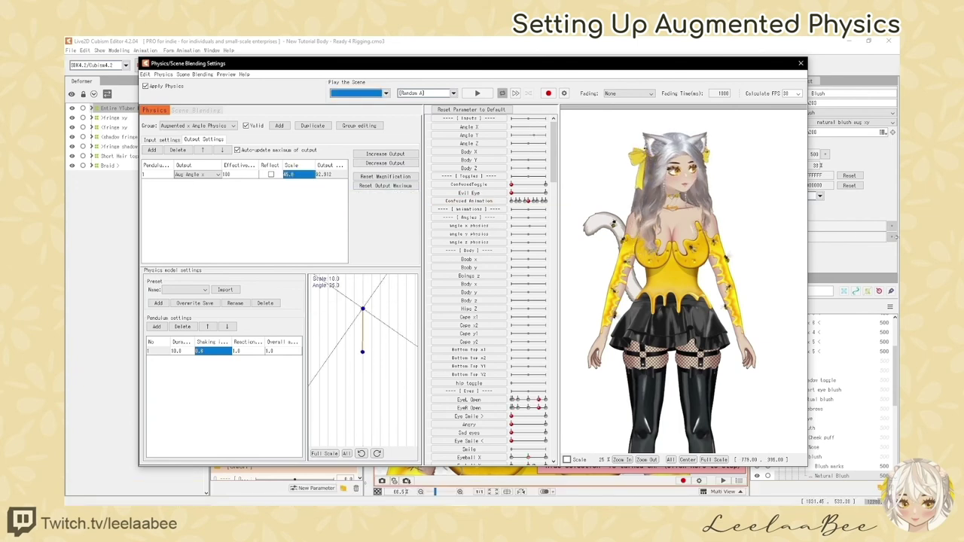
Try a shaking influence of 0.8 for the x angle pendulum and settle on 0.65
double_click(217, 351)
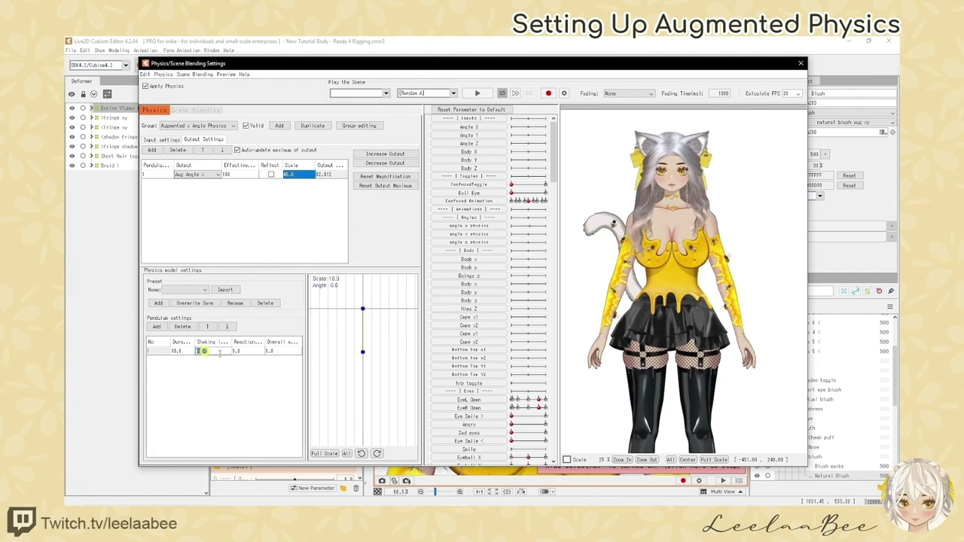
type(".8")
key("Return")
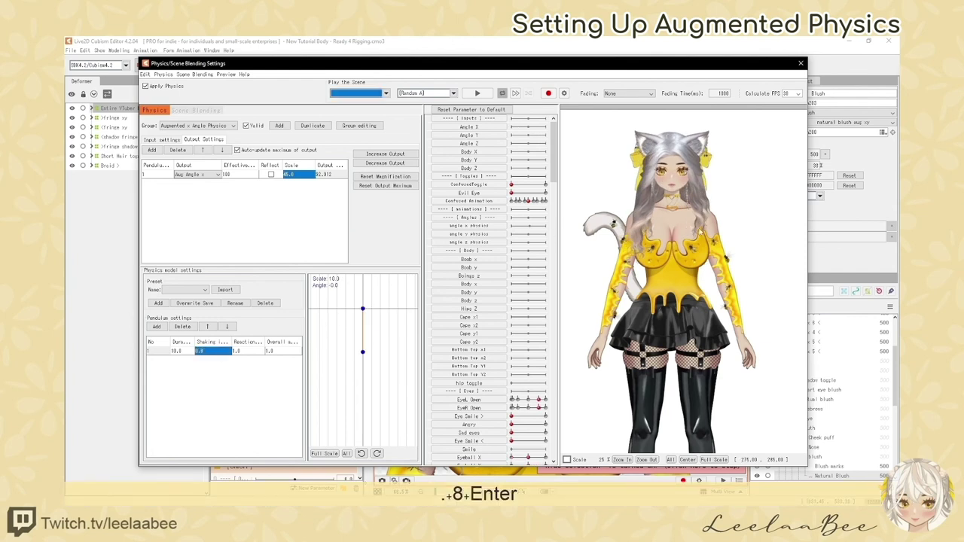
double_click(214, 352)
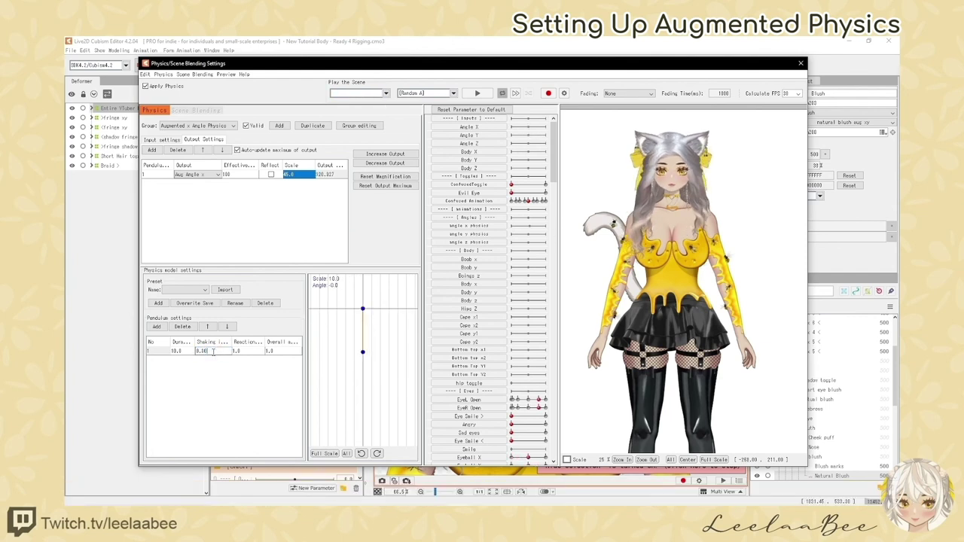
double_click(213, 352)
type(".65")
key("Return")
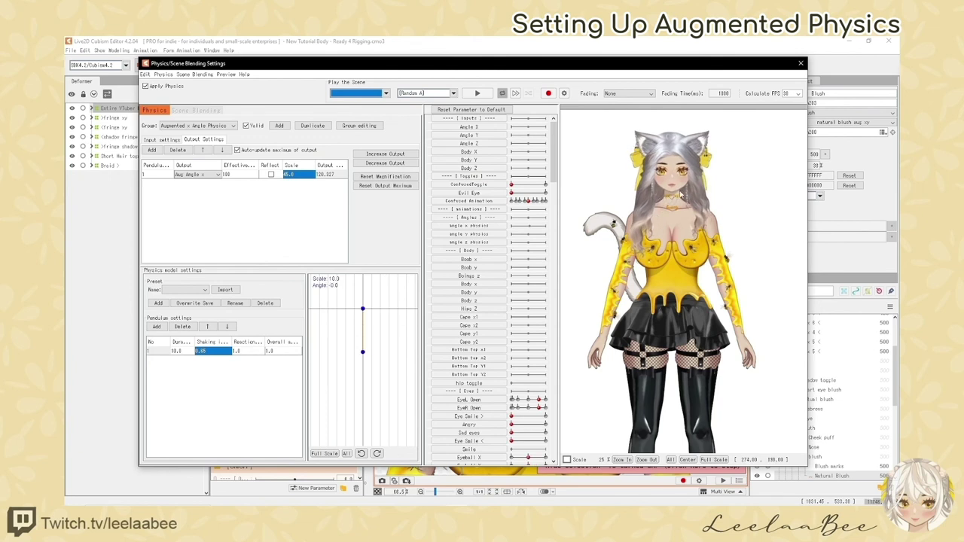
Add a physics group named Augmented y Angle Physics without any presets
left_click(279, 125)
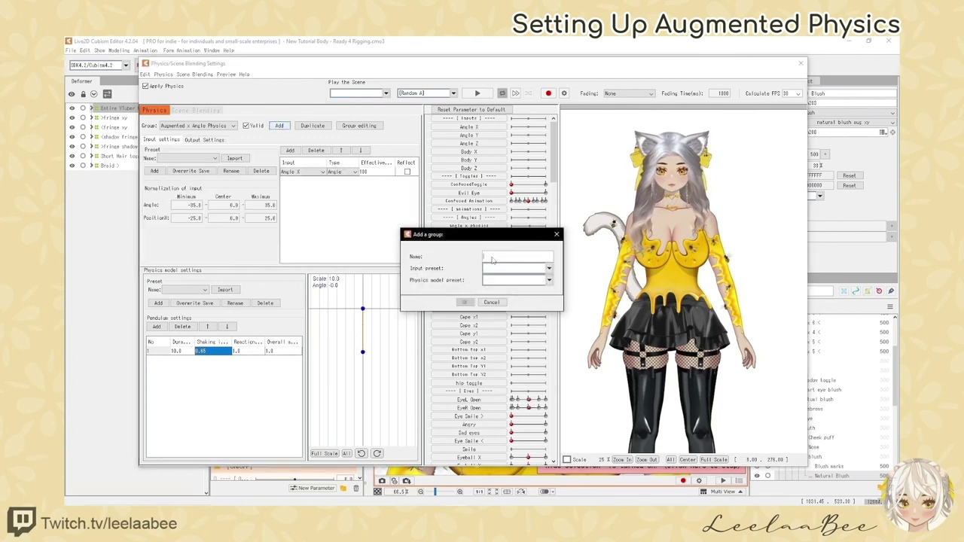
type("Augmented y")
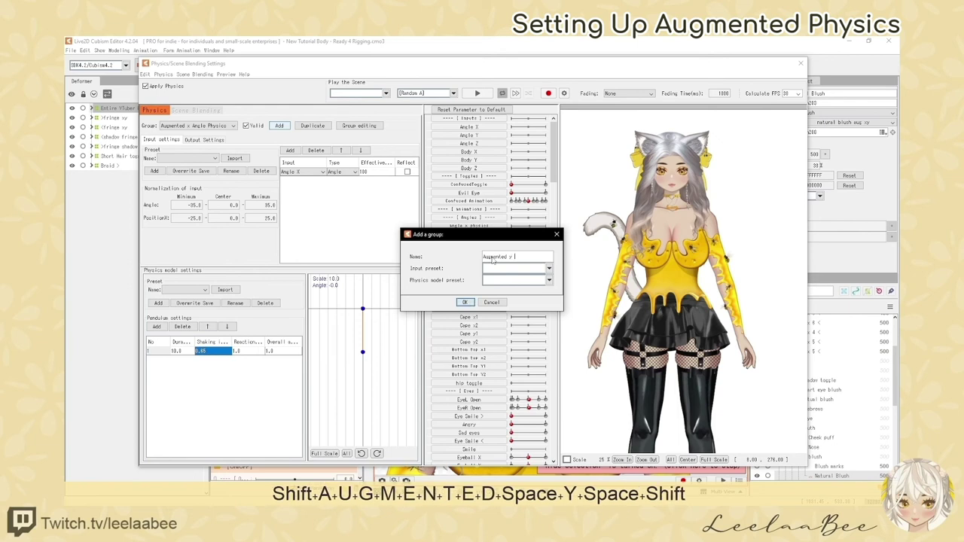
key("BackSpace")
key("BackSpace")
type("y A")
key("BackSpace")
type("Ang")
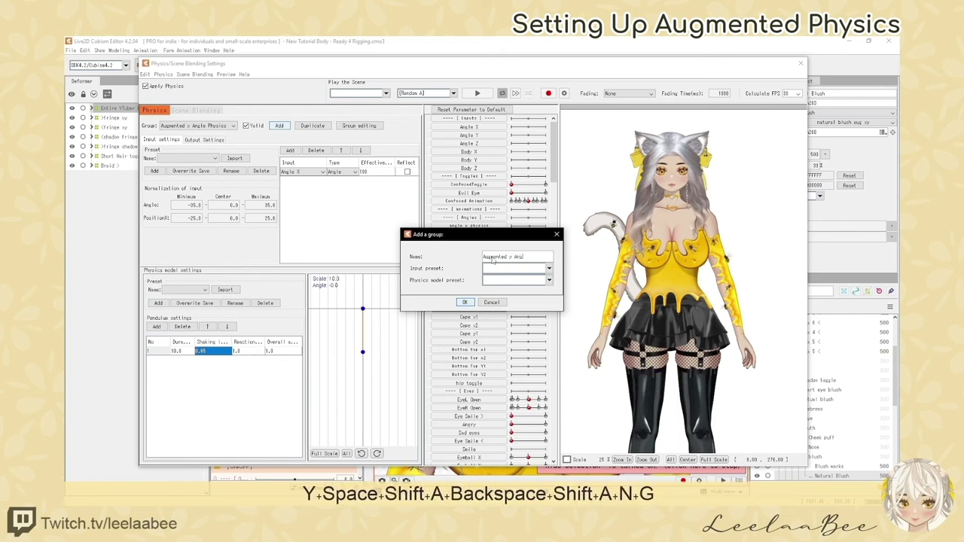
type("le Physics")
left_click(466, 302)
Add Angle Y as the input parameter of the Augmented y Angle Physics group, with effectiveness 100 and type Angle
right_click(322, 179)
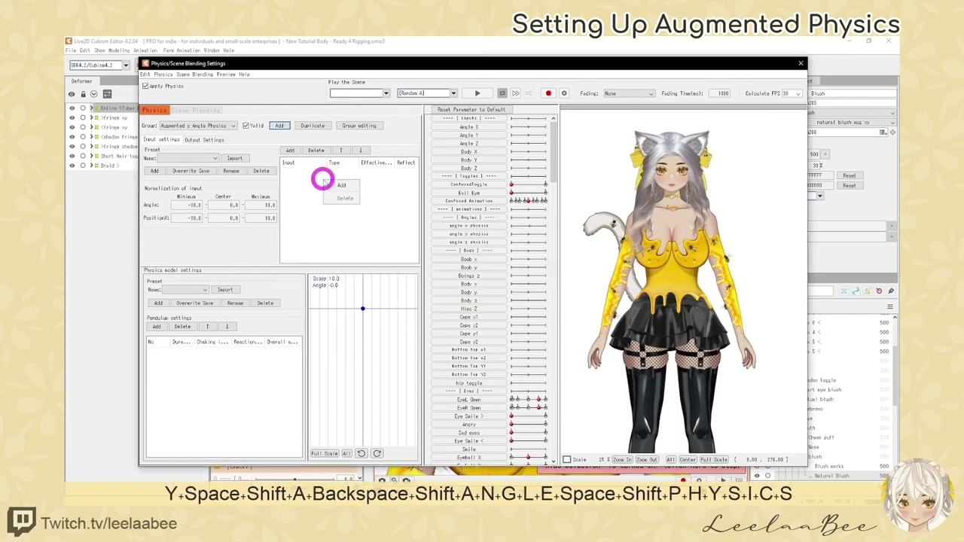
left_click(333, 189)
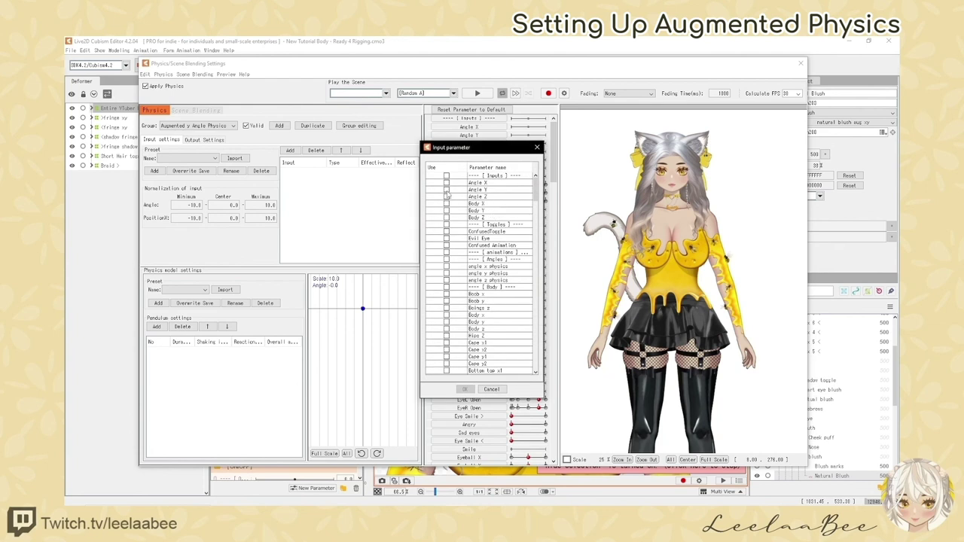
left_click(446, 190)
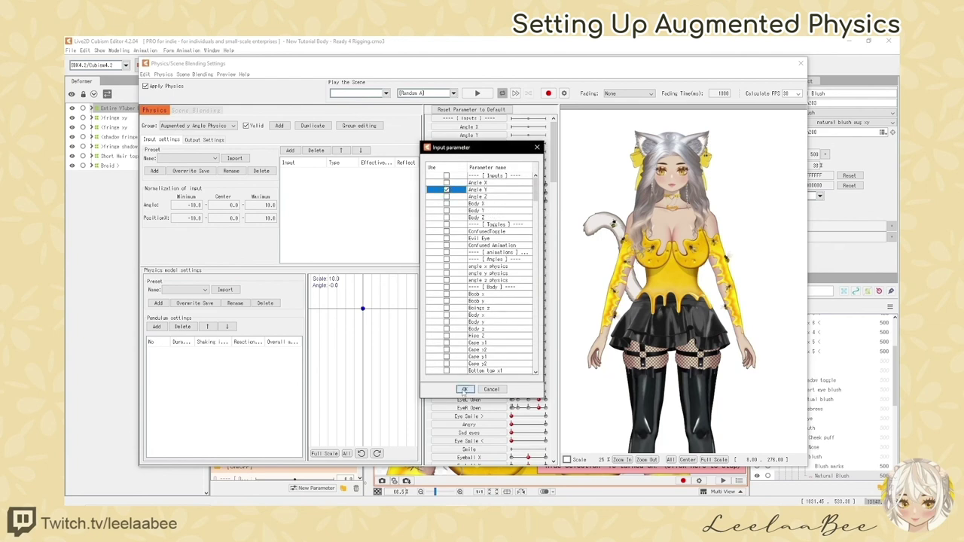
left_click(465, 389)
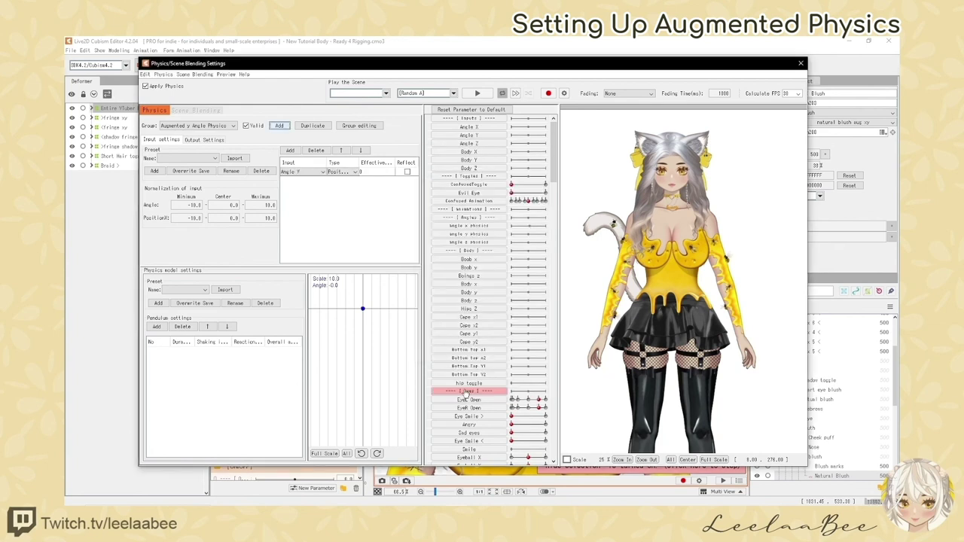
double_click(369, 173)
type("100")
key("Return")
left_click(342, 172)
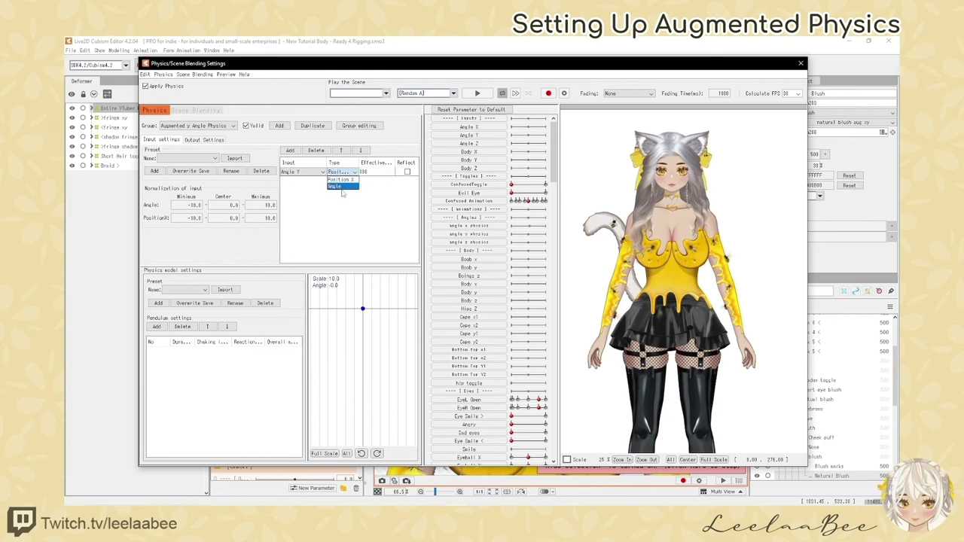
left_click(338, 188)
Add one pendulum to the physics model of the Augmented y Angle Physics group
right_click(206, 370)
left_click(220, 375)
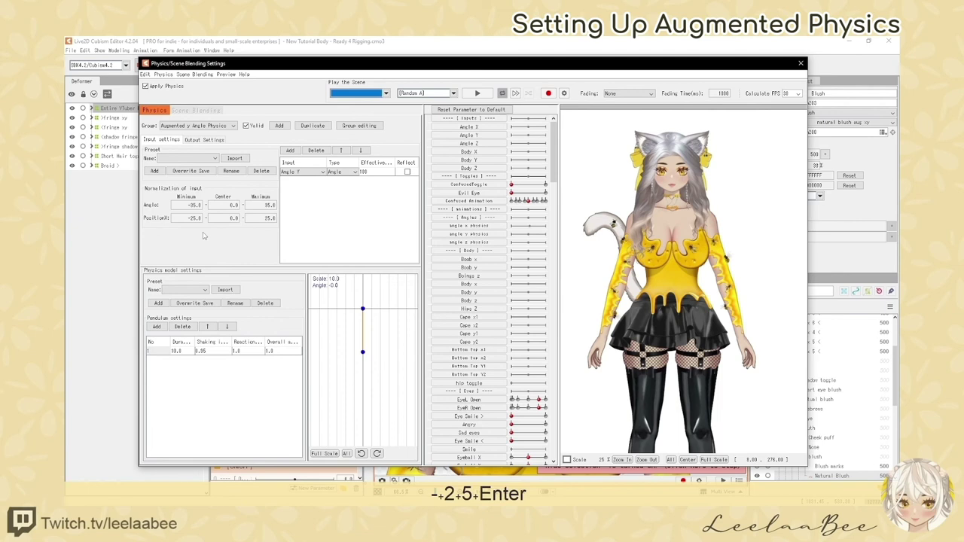
Set the Position X input normalization of the Augmented y Angle Physics group to minimum -25 and maximum 25
double_click(197, 219)
type("-25")
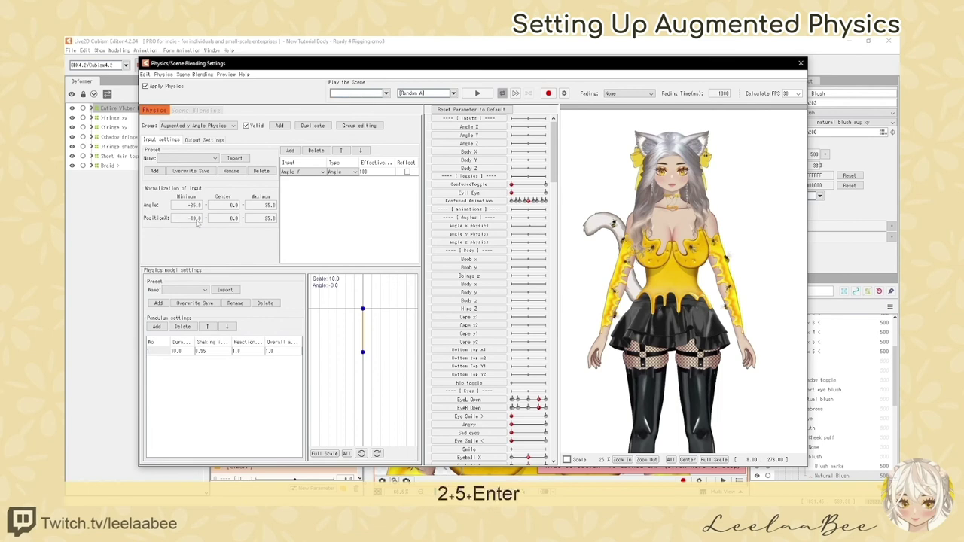
key("Return")
double_click(271, 218)
type("25")
key("Return")
Add Aug Angle y as the output parameter of the Augmented y Angle Physics group
left_click(203, 139)
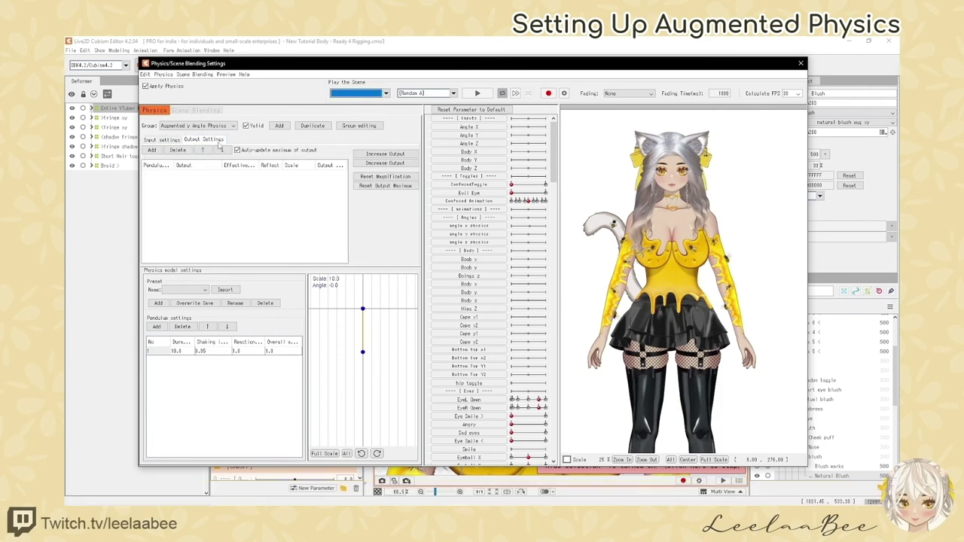
right_click(213, 202)
left_click(231, 207)
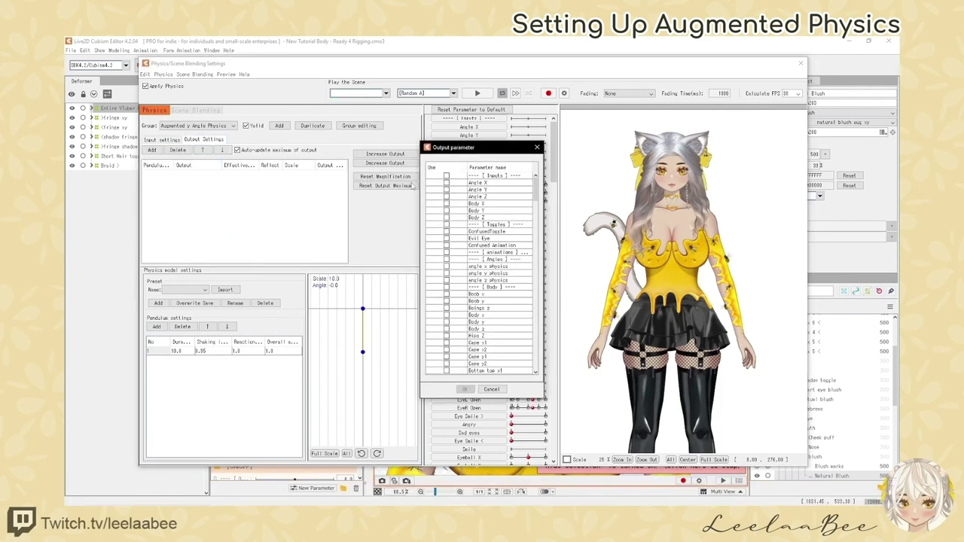
left_click_drag(536, 187, 523, 278)
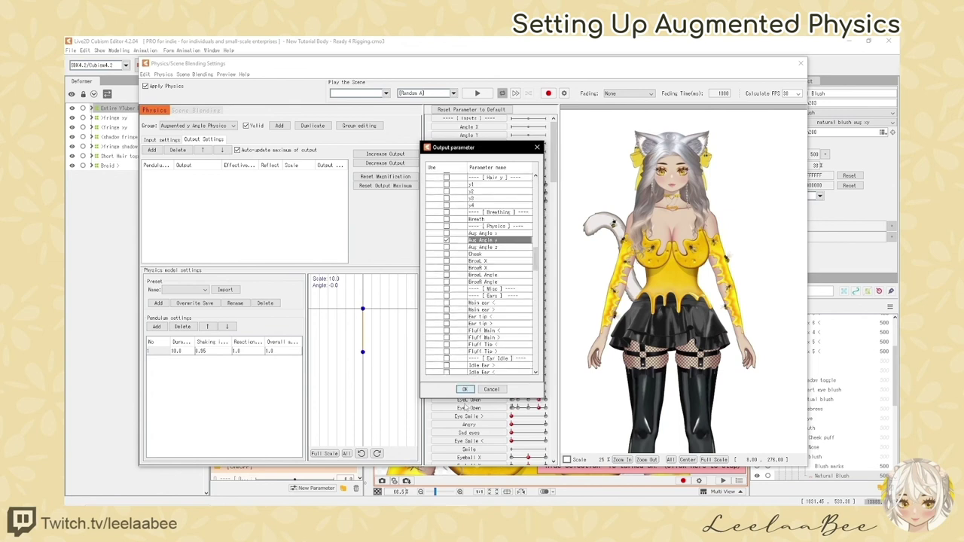
left_click(464, 389)
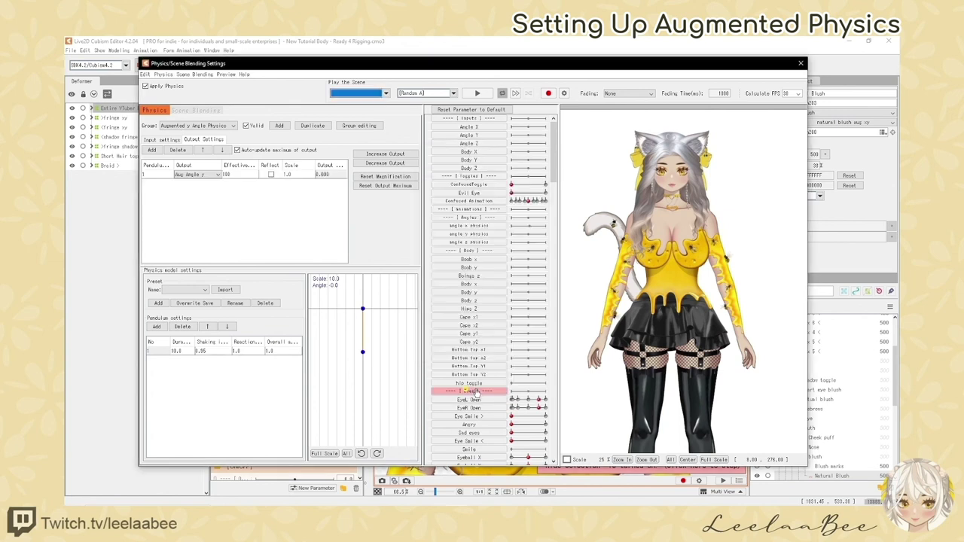
Set the Aug Angle y output scale to 45 and the pendulum's shaking influence to 0.65
double_click(298, 174)
type("45")
key("Return")
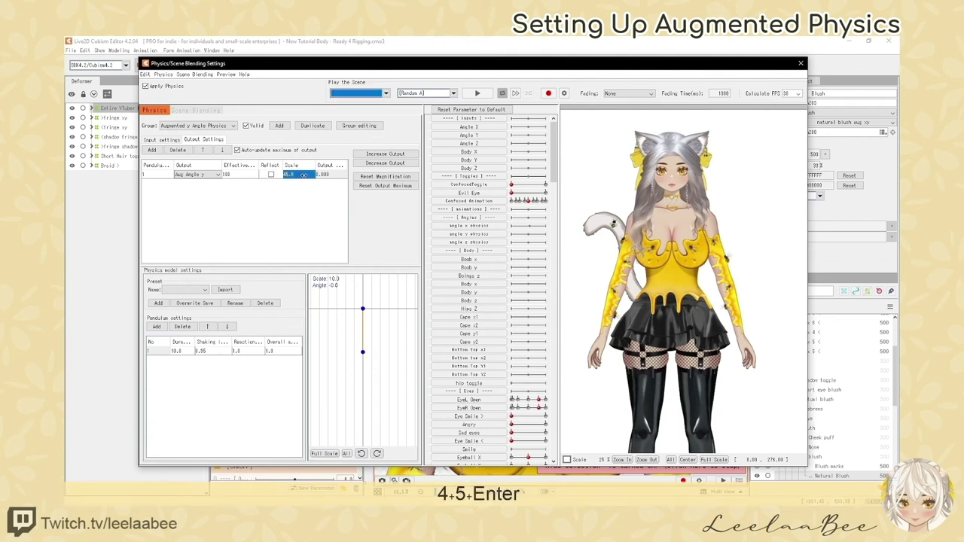
double_click(202, 351)
type(".65")
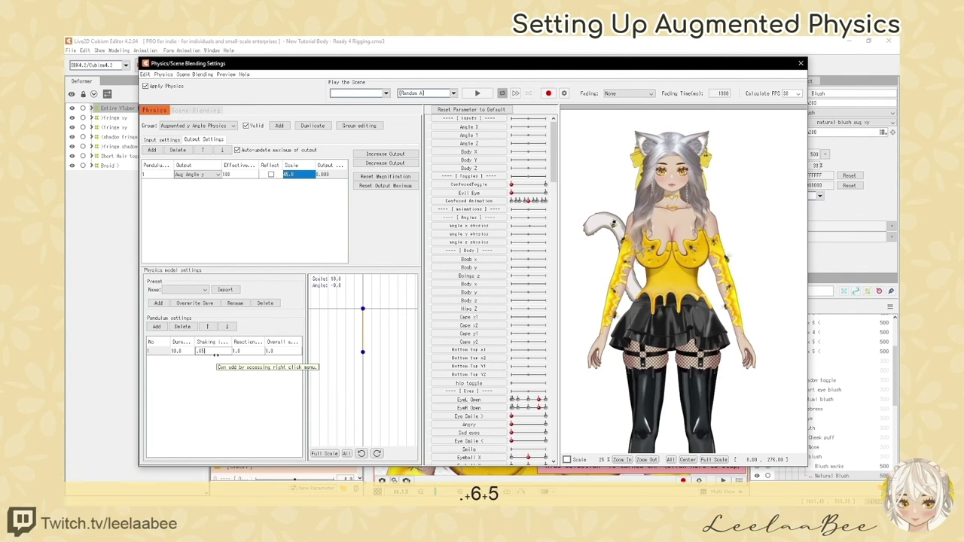
key("Return")
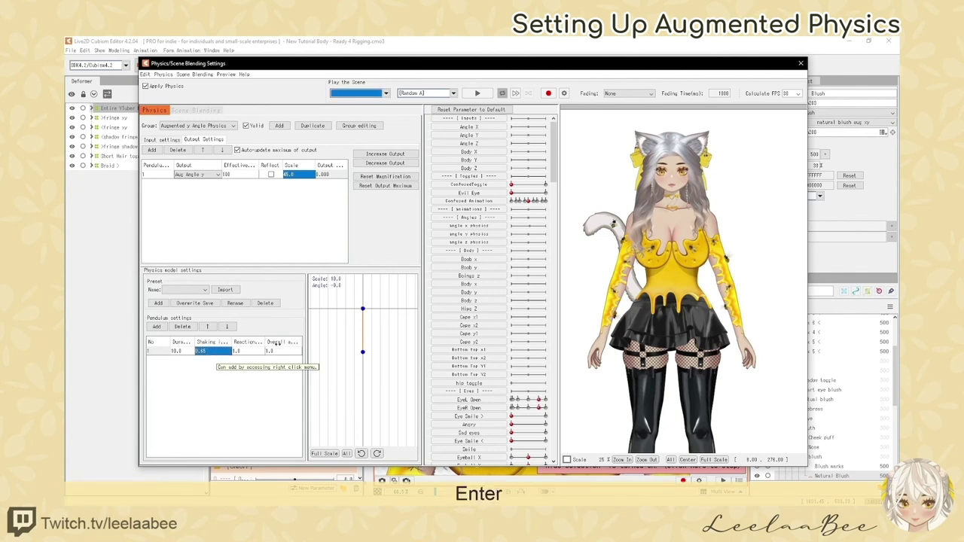
left_click(276, 233)
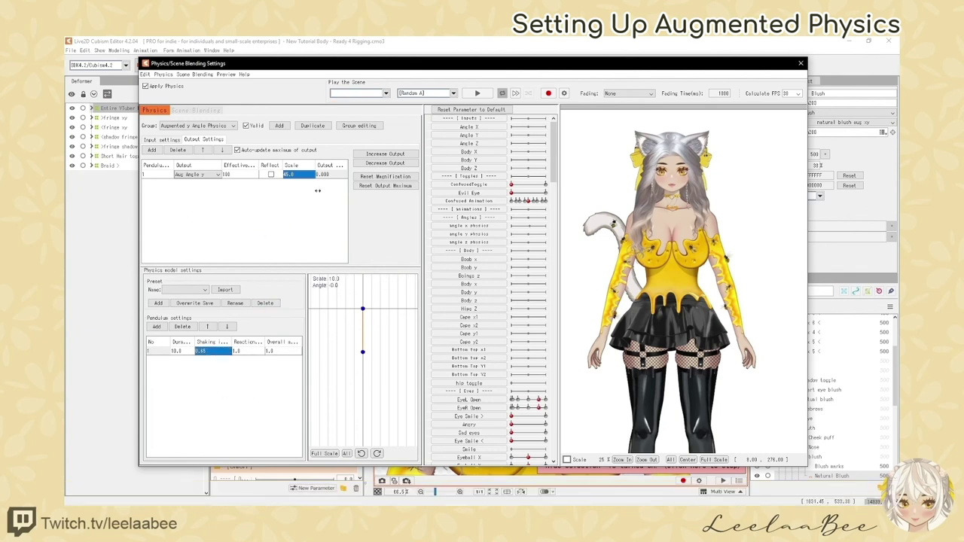
Review the y angle group's input and output settings, then set the Aug Angle y output scale to 50
left_click(164, 140)
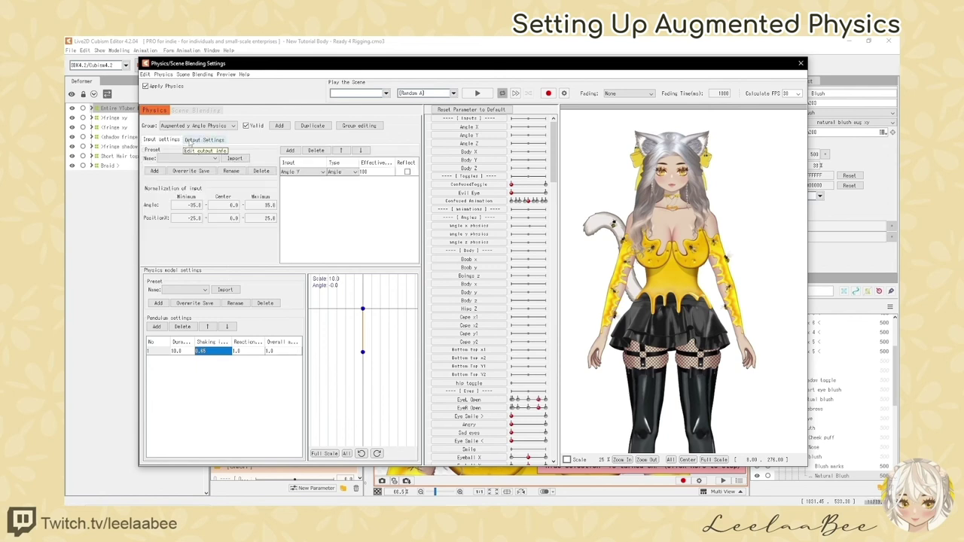
left_click(196, 142)
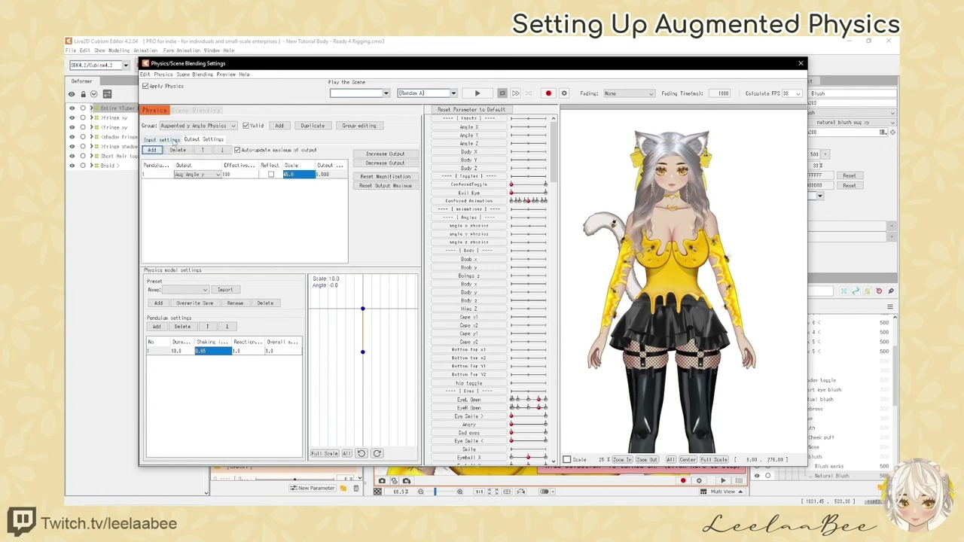
left_click(171, 140)
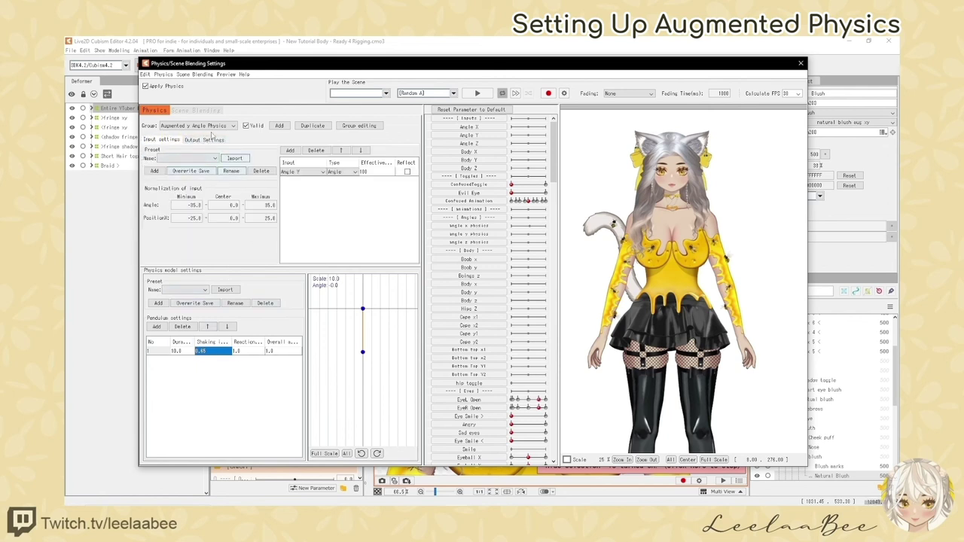
left_click(210, 139)
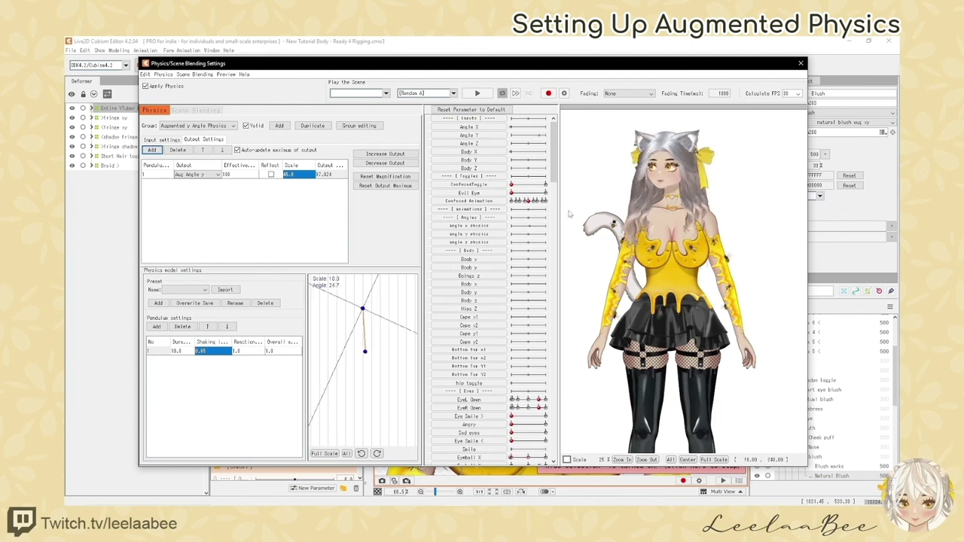
left_click(303, 176)
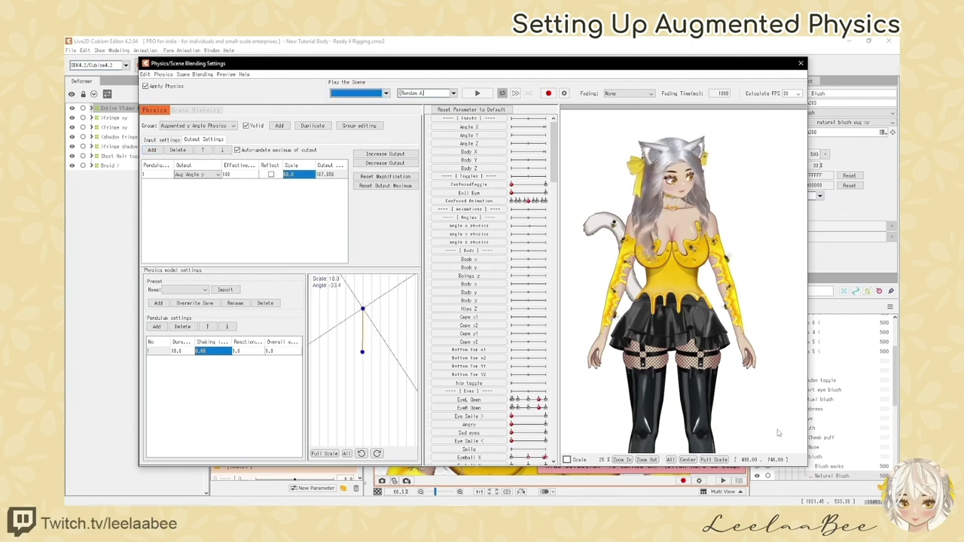
Test the augmented y angle physics by swinging the model's head in all directions in the preview
left_click_drag(779, 432, 659, 401)
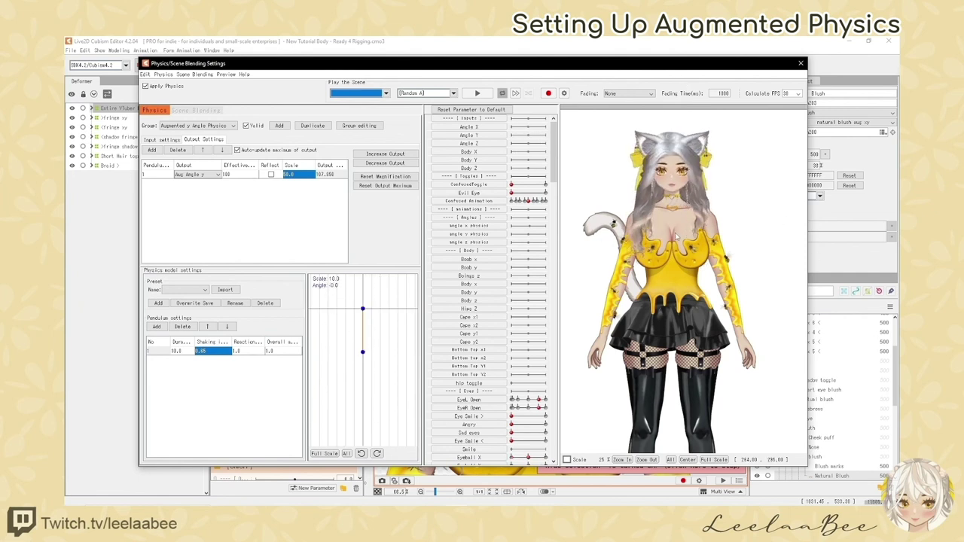
scroll(700, 172, "down", 2)
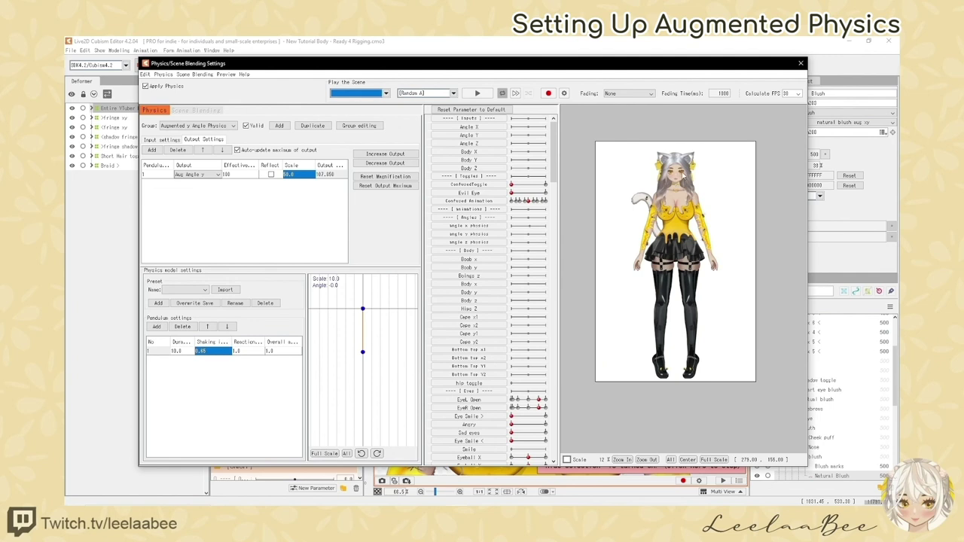
scroll(620, 155, "up", 3)
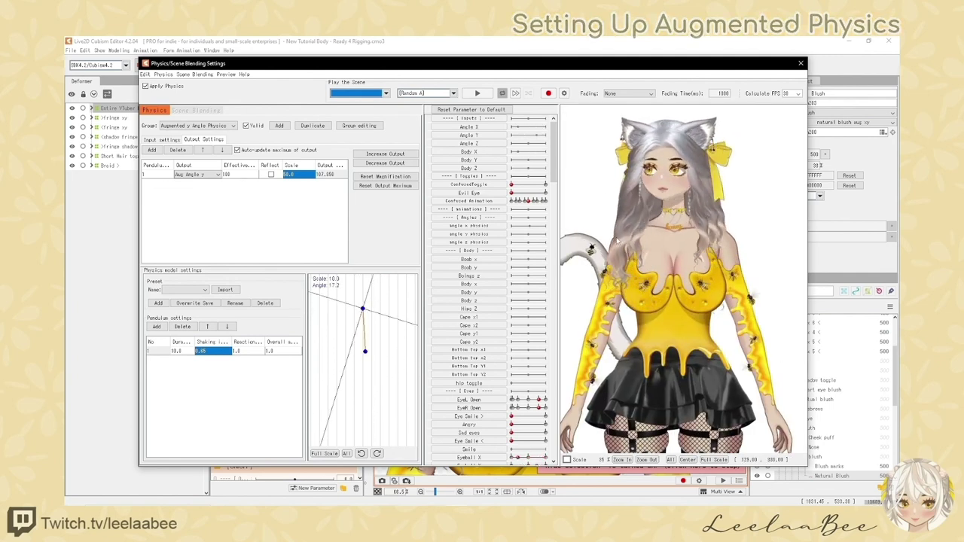
left_click_drag(617, 241, 644, 191)
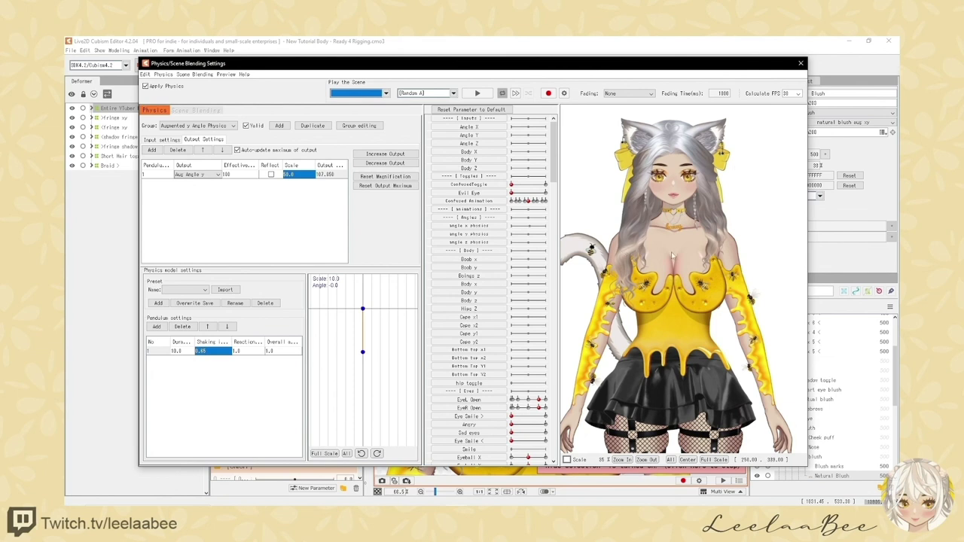
left_click_drag(690, 227, 837, 259)
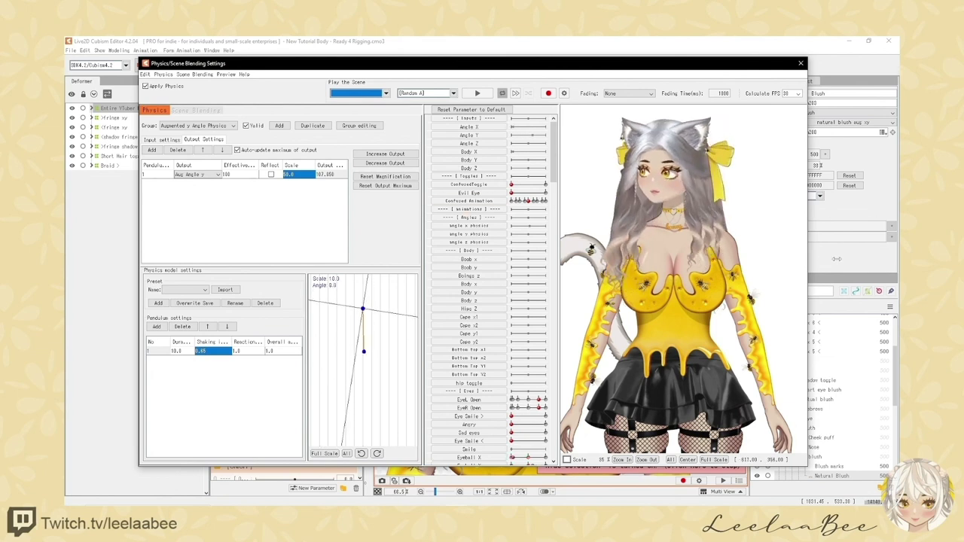
left_click_drag(464, 241, 686, 380)
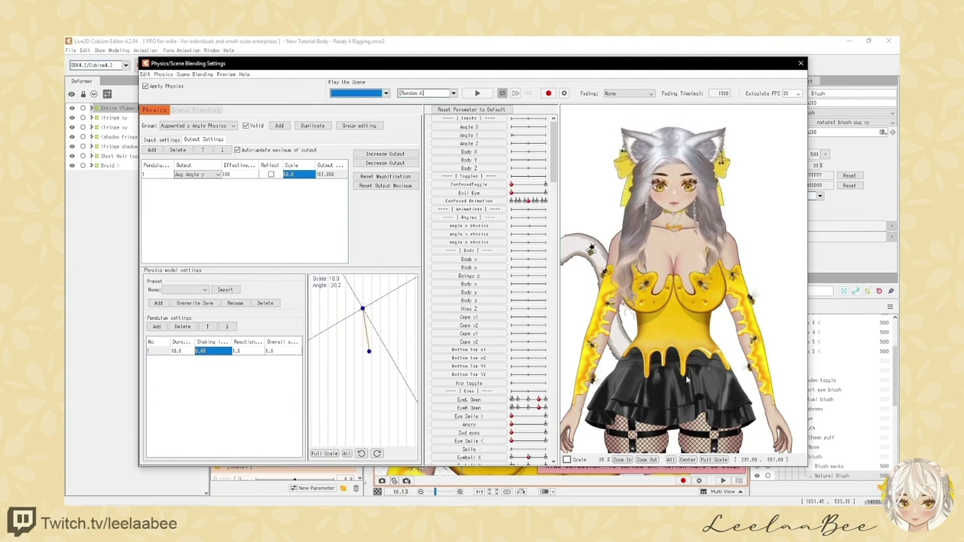
Switch the Hair short parameter on, test the head physics with the short hair, and set the parameter back to its minimum
left_click_drag(554, 150, 537, 440)
left_click_drag(512, 247, 532, 250)
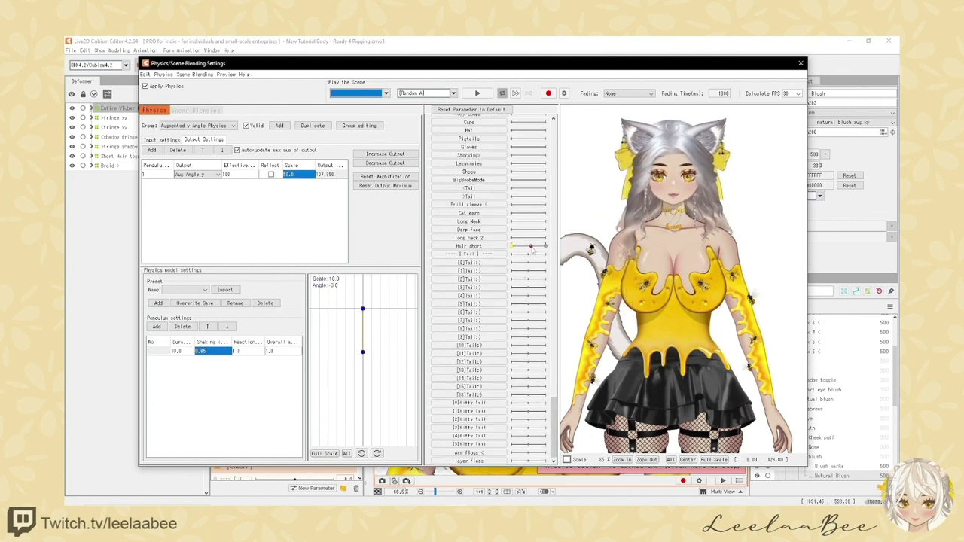
left_click_drag(667, 226, 781, 248)
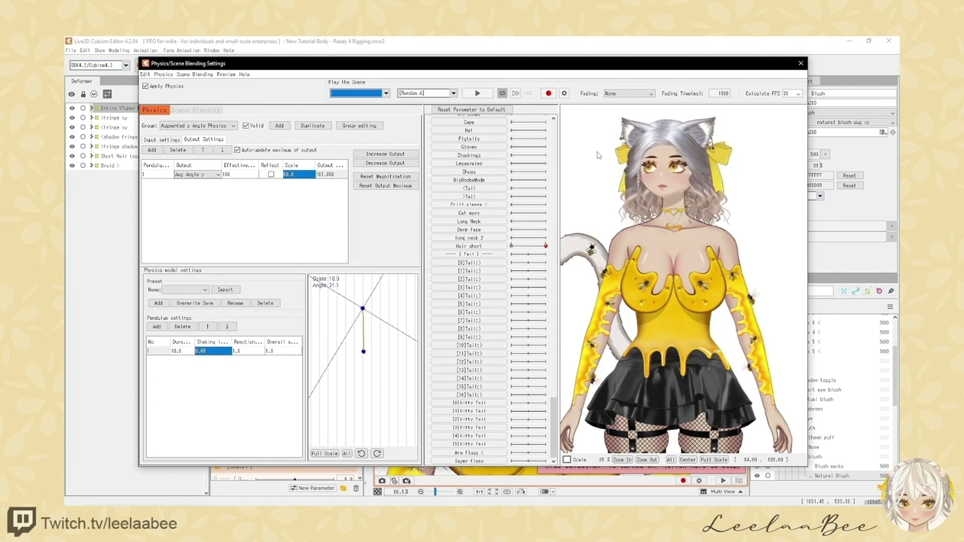
left_click_drag(592, 225, 523, 174)
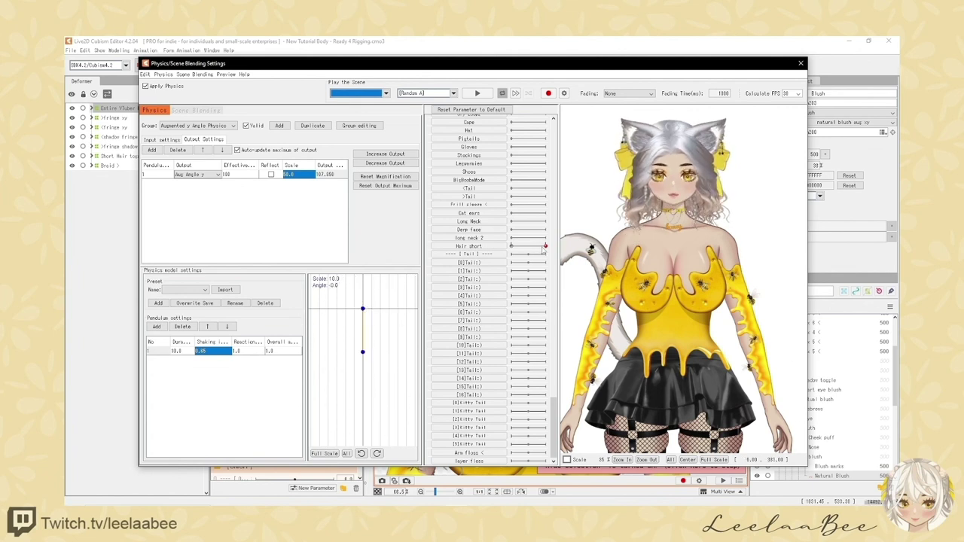
left_click_drag(542, 249, 491, 250)
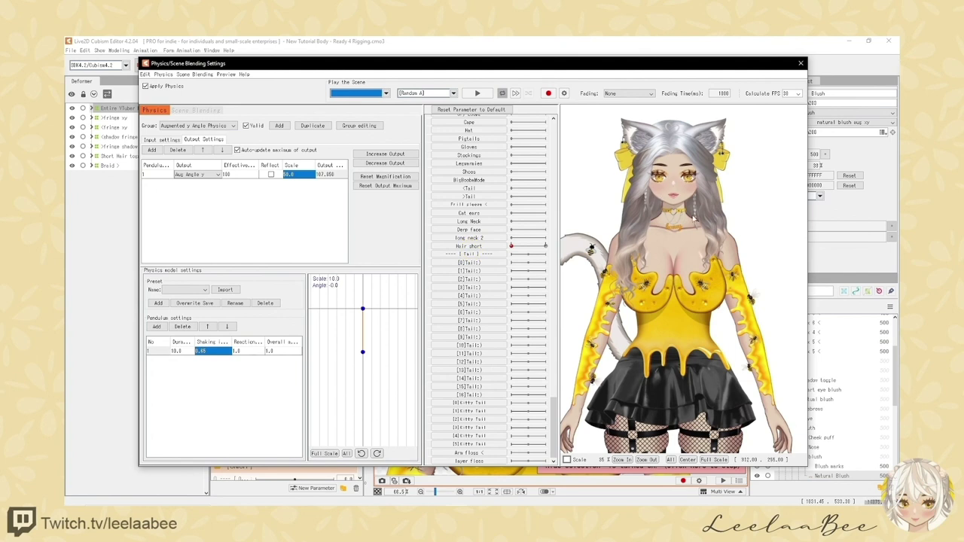
Test the head angle physics with the long hair by moving the model's head around repeatedly
left_click_drag(694, 219, 593, 466)
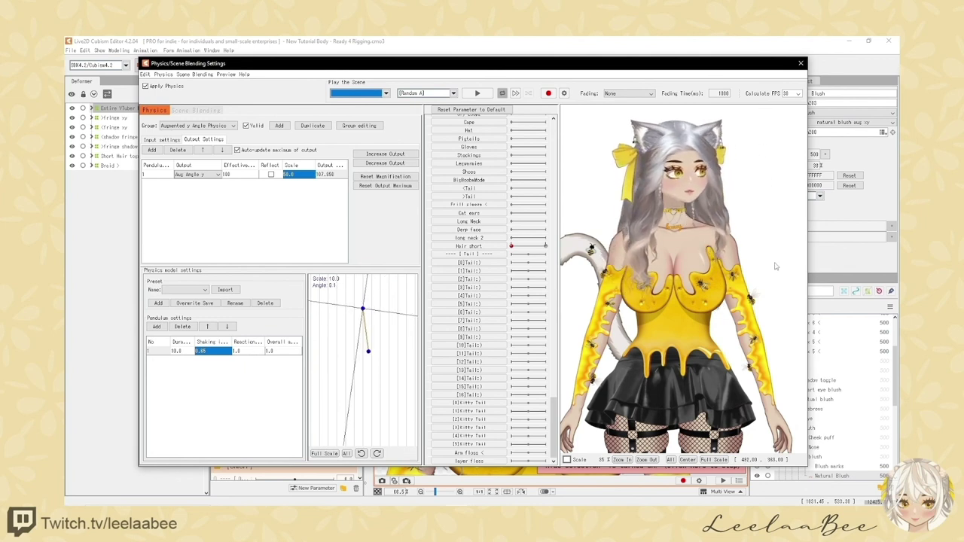
left_click_drag(776, 266, 698, 189)
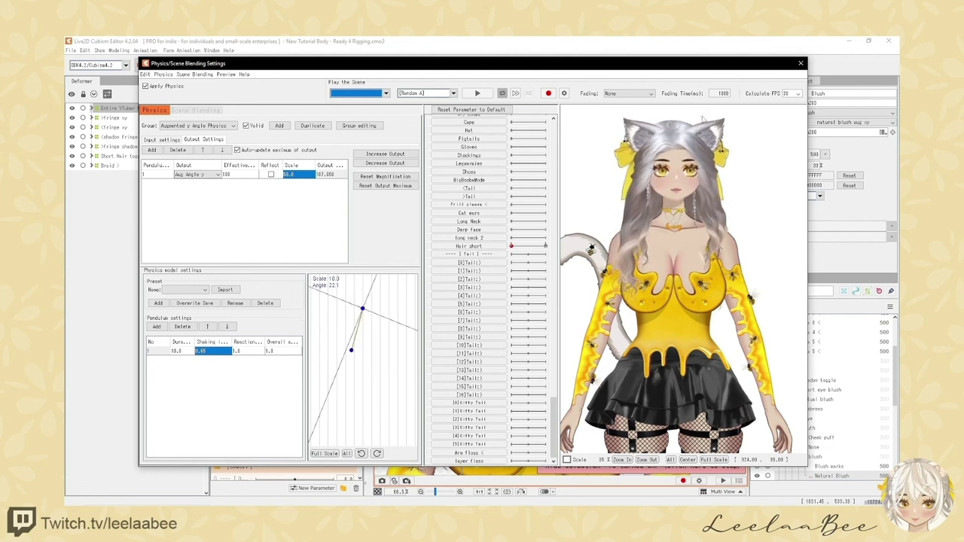
left_click_drag(676, 133, 704, 180)
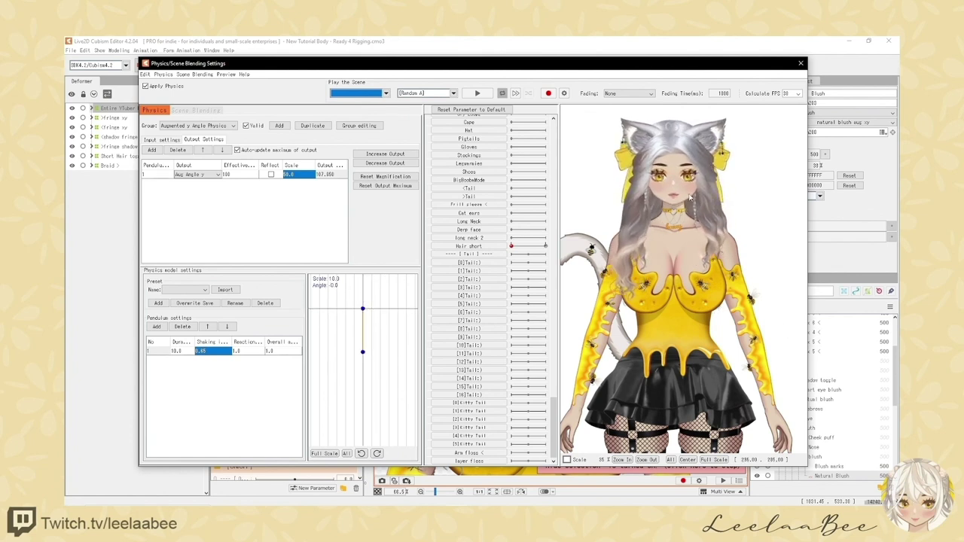